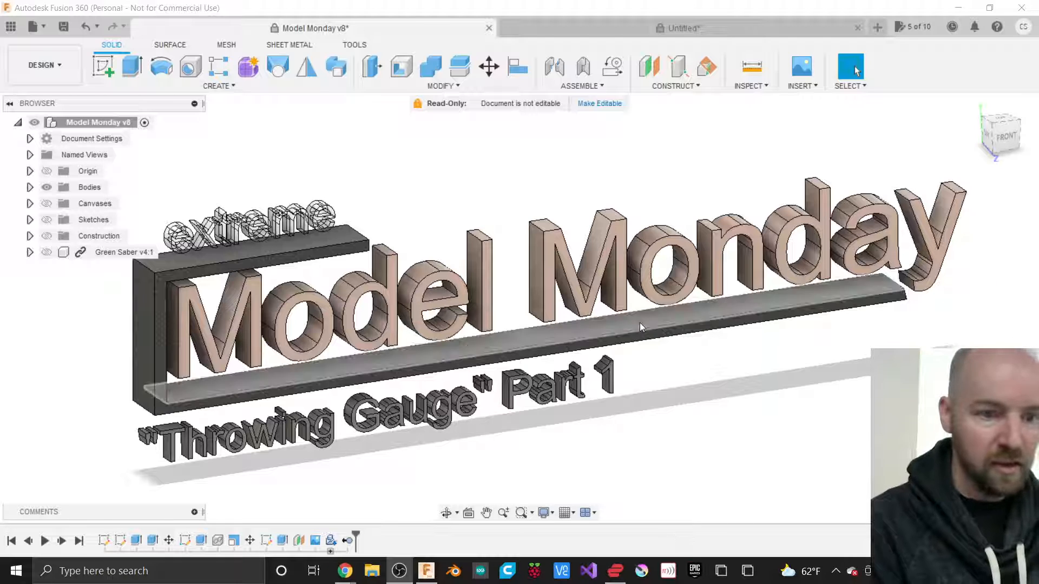
Step: Switch to the unsaved throwing gauge assembly and view it from near its right side
click(622, 33)
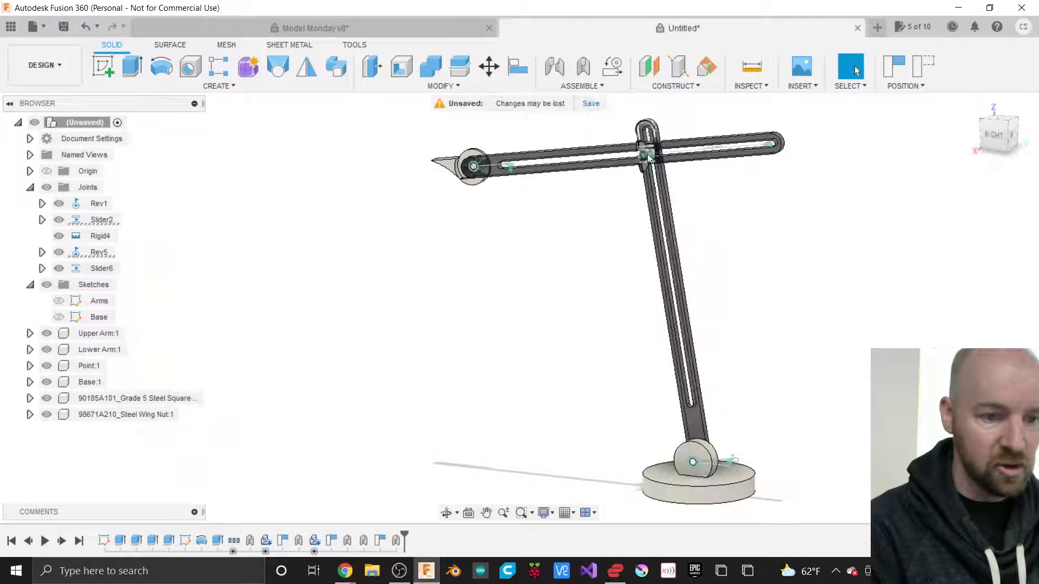
click(989, 136)
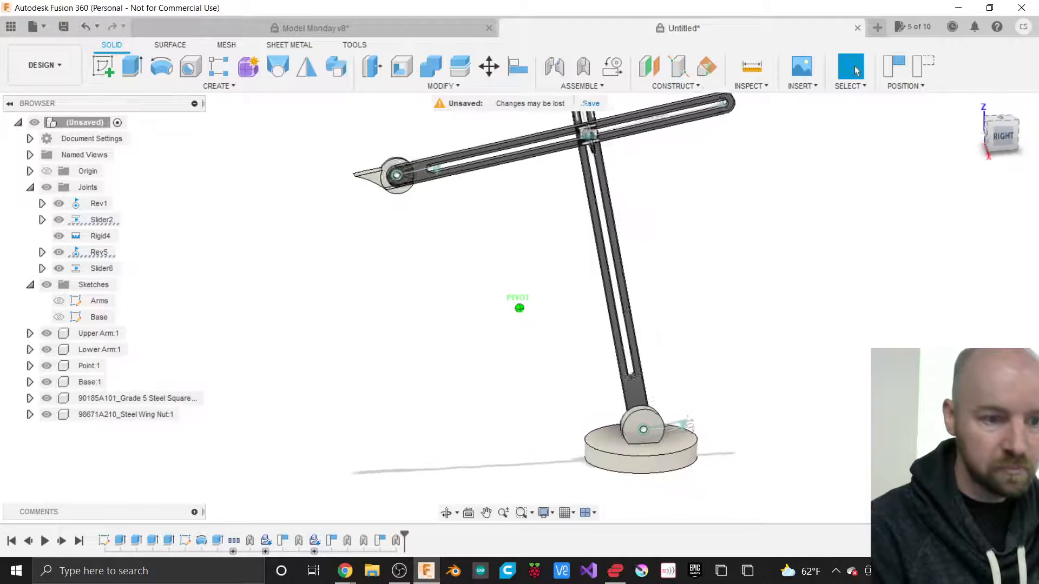
scroll(717, 484, down, 2)
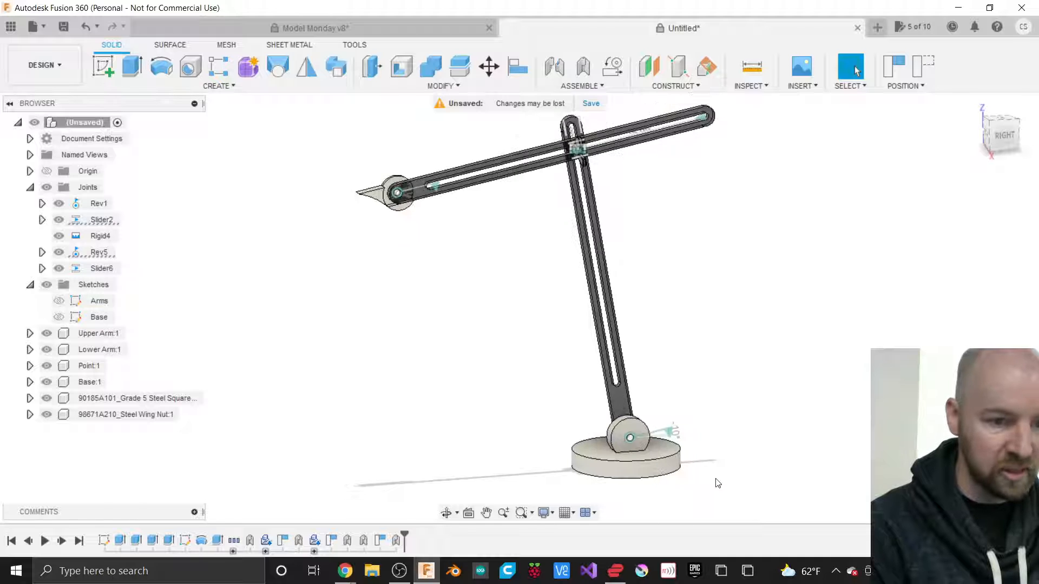
scroll(662, 317, up, 2)
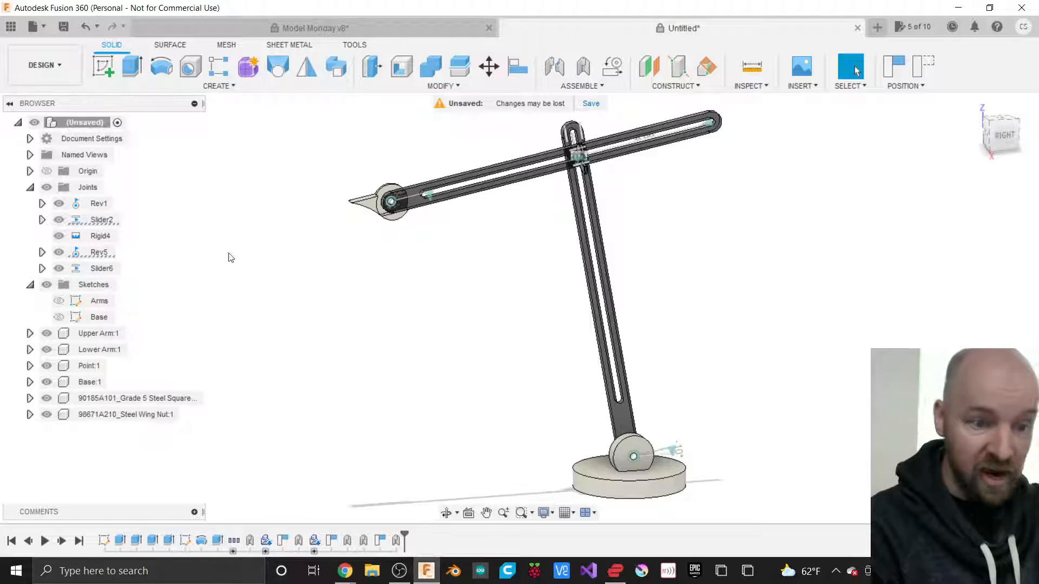
Step: Rotate the pointer about its revolute joint at the end of the upper arm to 5.0 deg
click(578, 161)
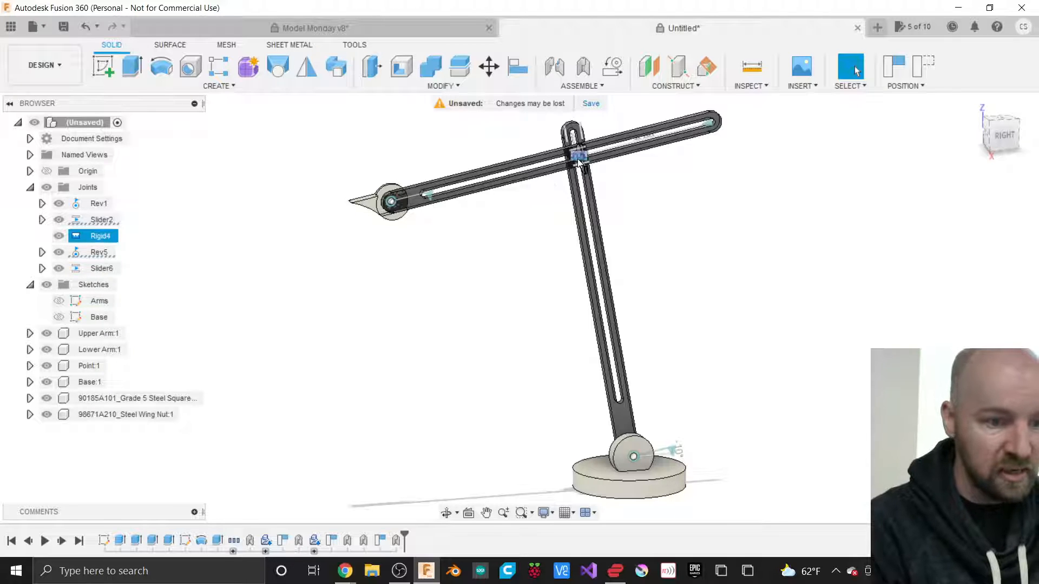
double_click(430, 196)
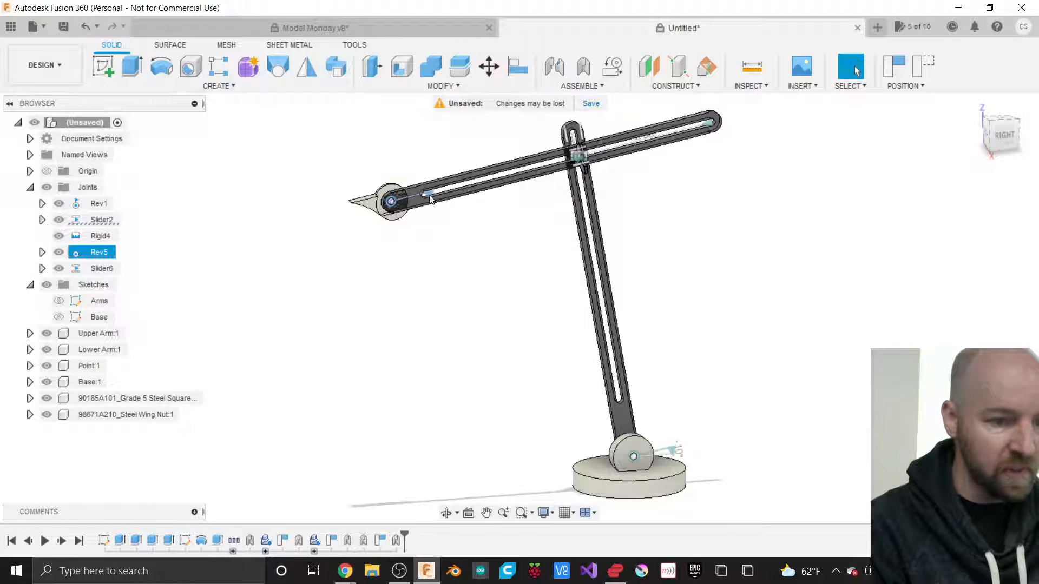
mouse_move(457, 184)
mouse_down()
mouse_move(413, 259)
mouse_move(455, 218)
mouse_move(458, 190)
mouse_up()
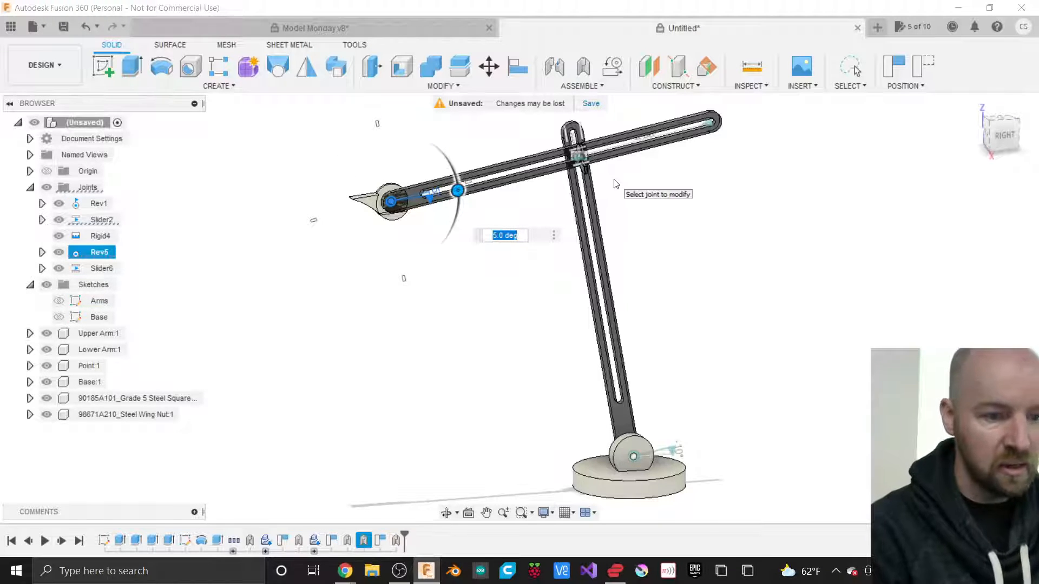
key(Return)
Step: Slide the upper arm down the upright arm's slot to 7.00 in using its slider joint
scroll(599, 135, up, 8)
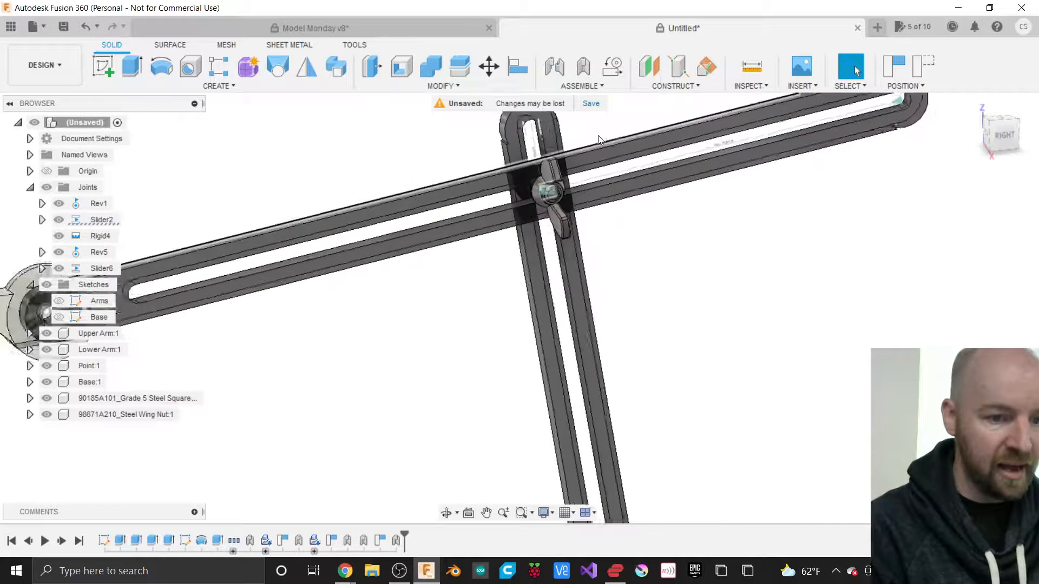
click(531, 221)
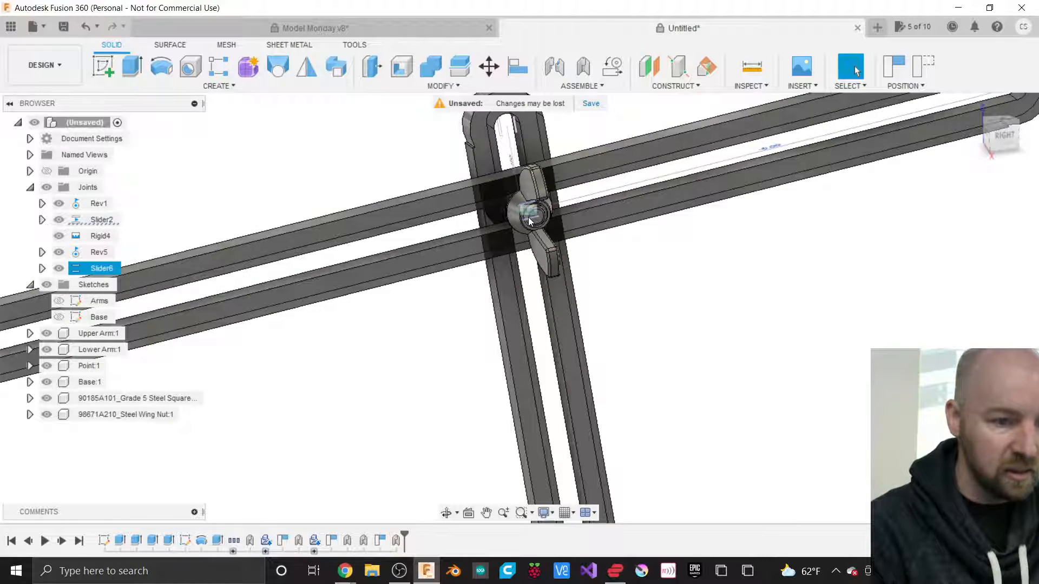
double_click(509, 161)
scroll(592, 144, down, 5)
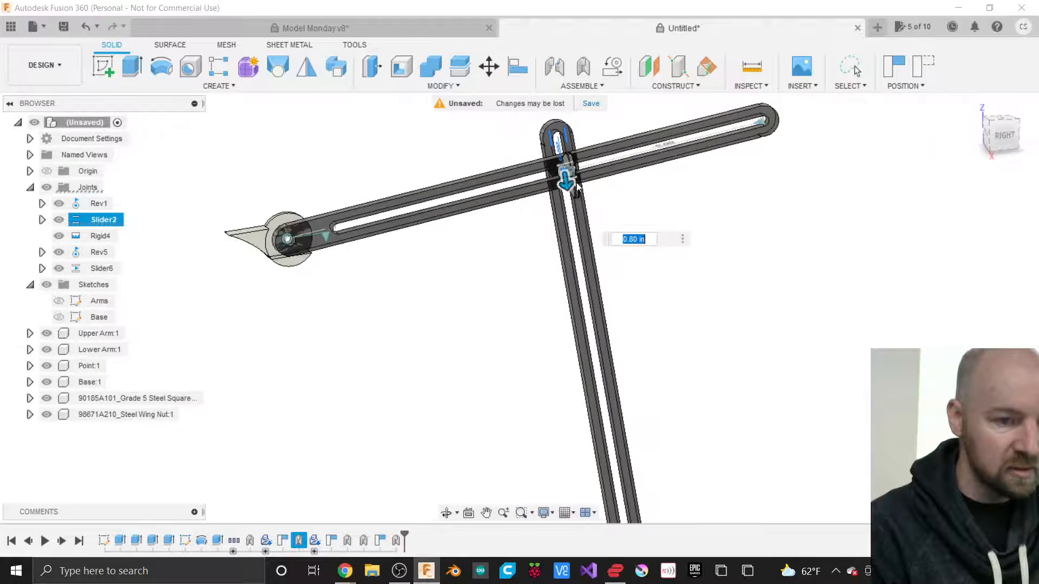
drag(577, 182, 605, 347)
scroll(594, 161, down, 3)
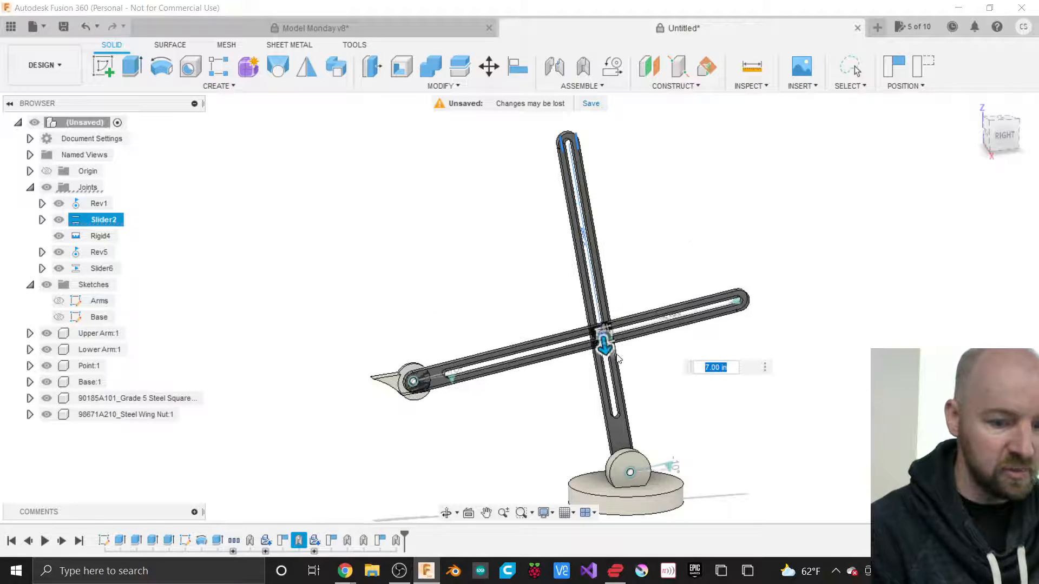
key(Return)
Step: Rotate the upright arm about its revolute joint on the base to -5.0 deg
double_click(671, 467)
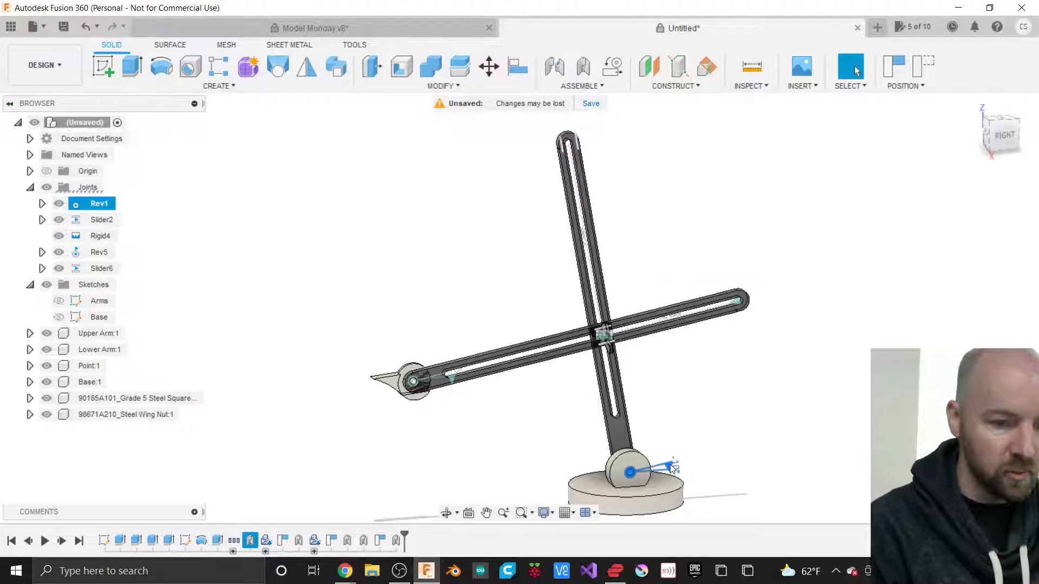
mouse_move(696, 455)
mouse_down()
mouse_move(694, 433)
mouse_move(694, 463)
mouse_move(628, 411)
mouse_move(693, 450)
mouse_move(689, 461)
mouse_up()
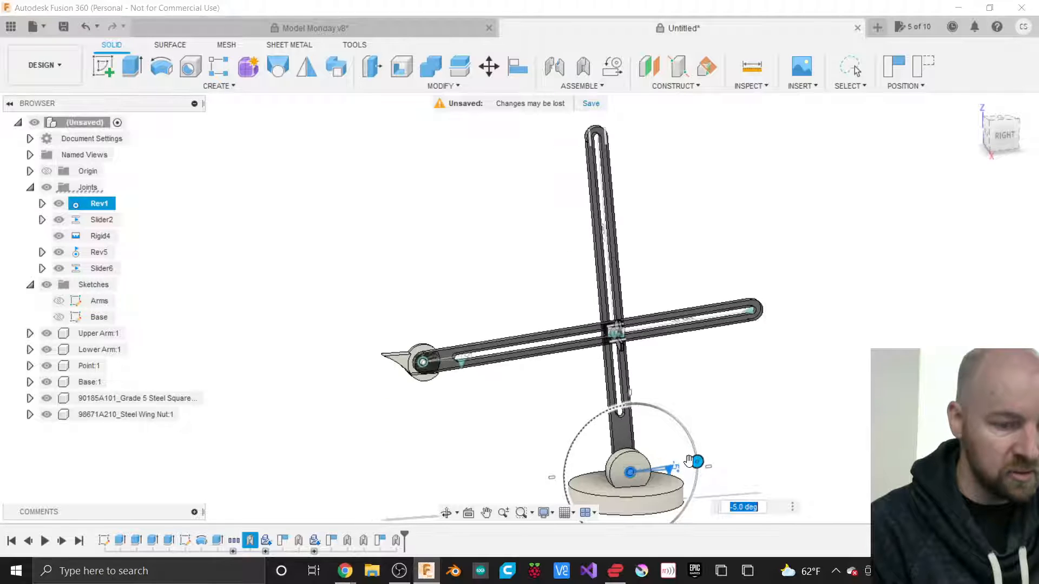
scroll(609, 321, up, 4)
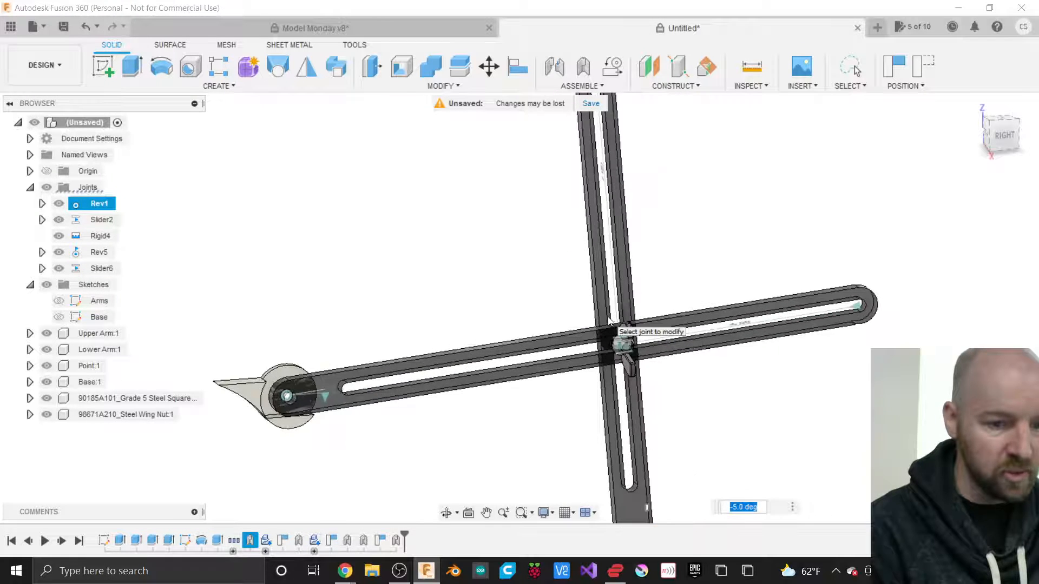
scroll(608, 321, up, 2)
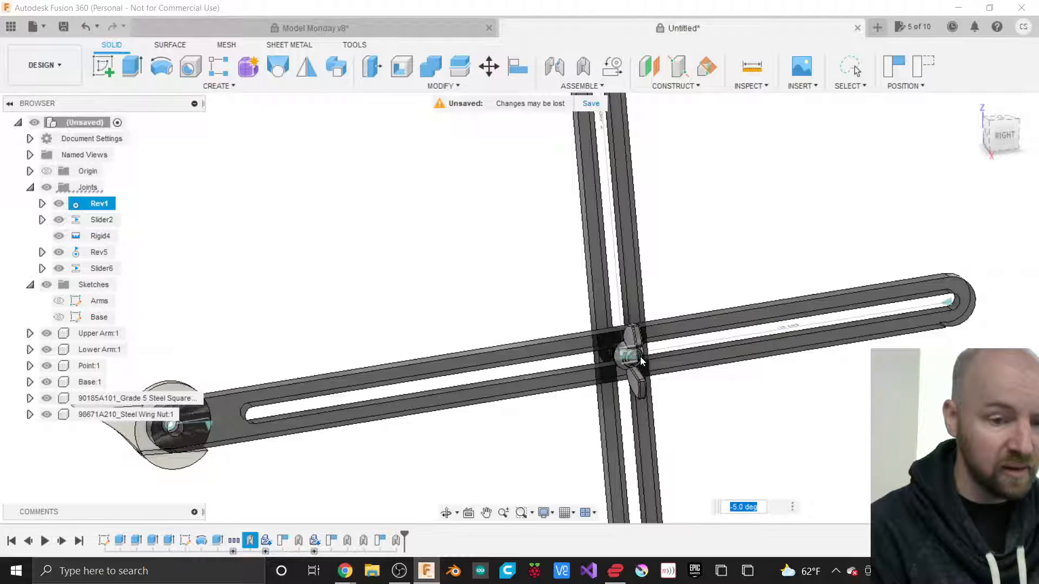
scroll(642, 357, down, 5)
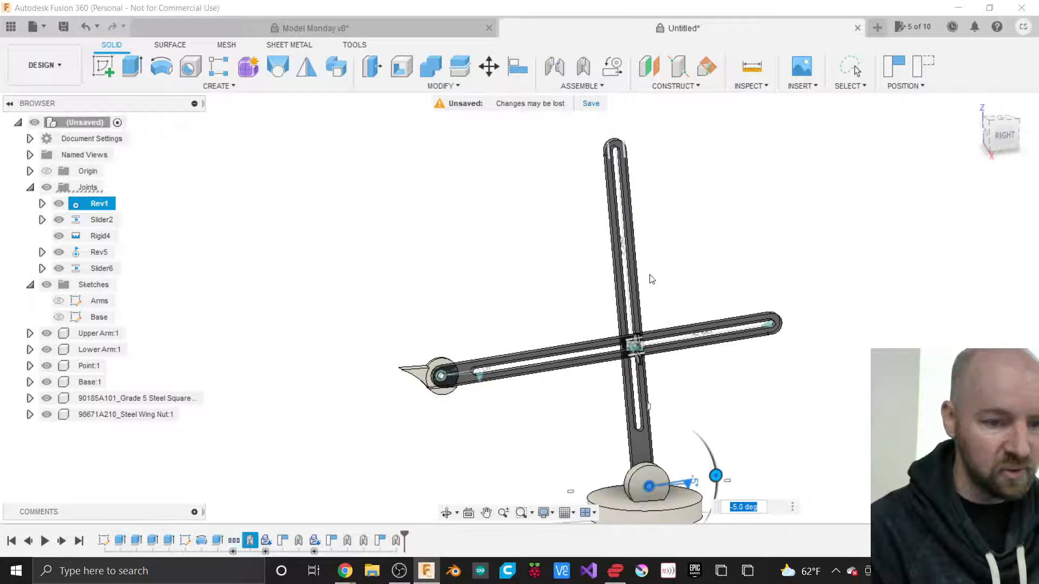
scroll(651, 279, down, 1)
scroll(637, 506, up, 2)
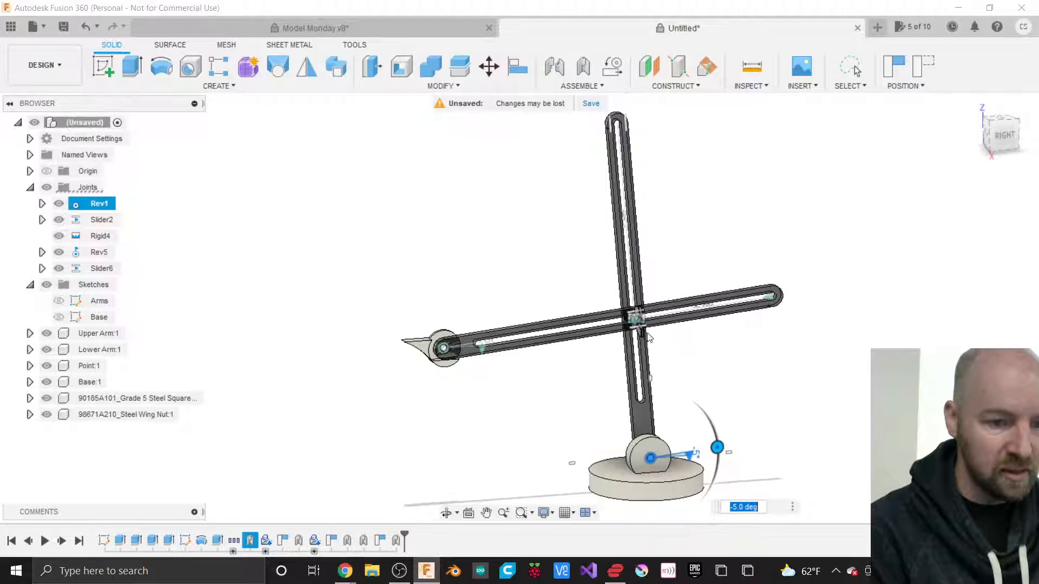
key(Escape)
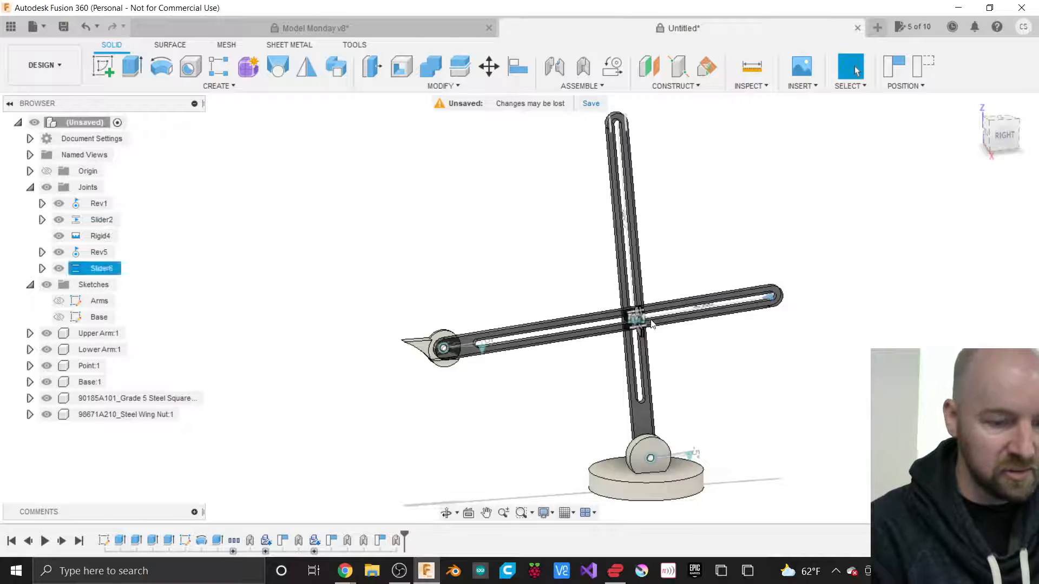
Step: Slide the pointer arm along its own slot through the wing nut connection using its slider joint
scroll(646, 313, up, 3)
scroll(646, 313, up, 3)
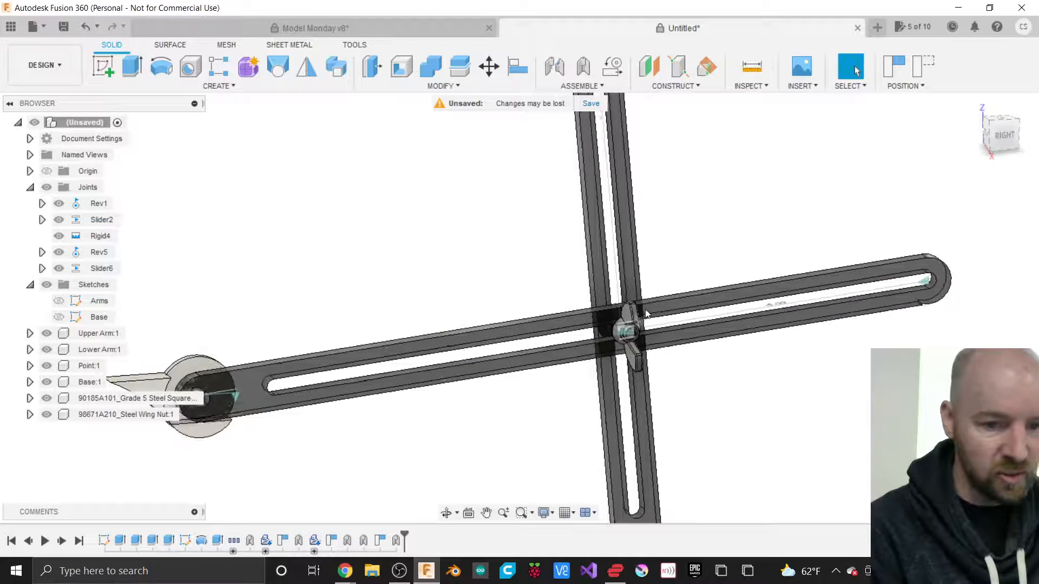
double_click(923, 284)
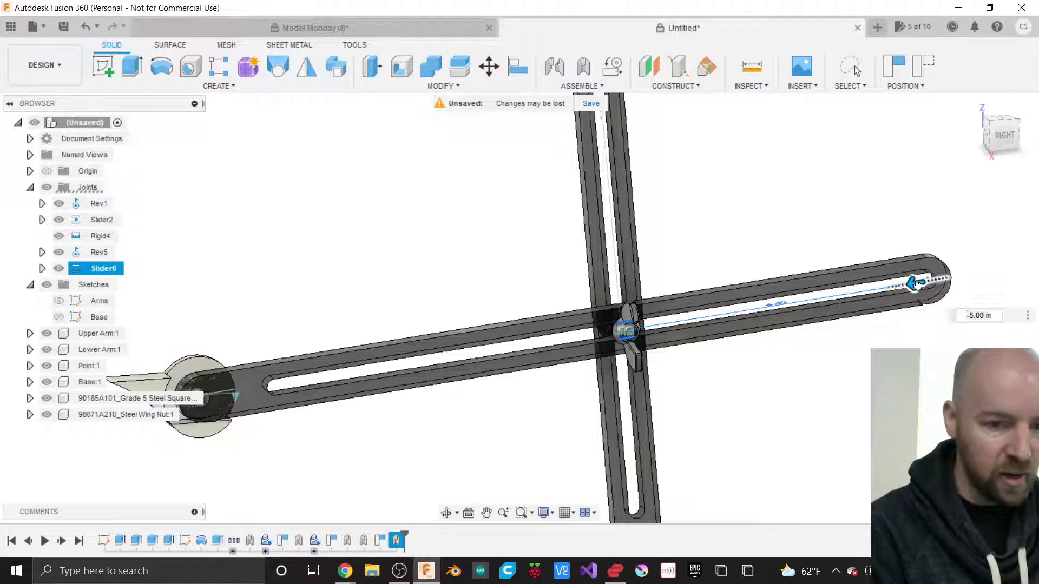
drag(915, 283, 858, 294)
scroll(801, 309, down, 3)
key(Return)
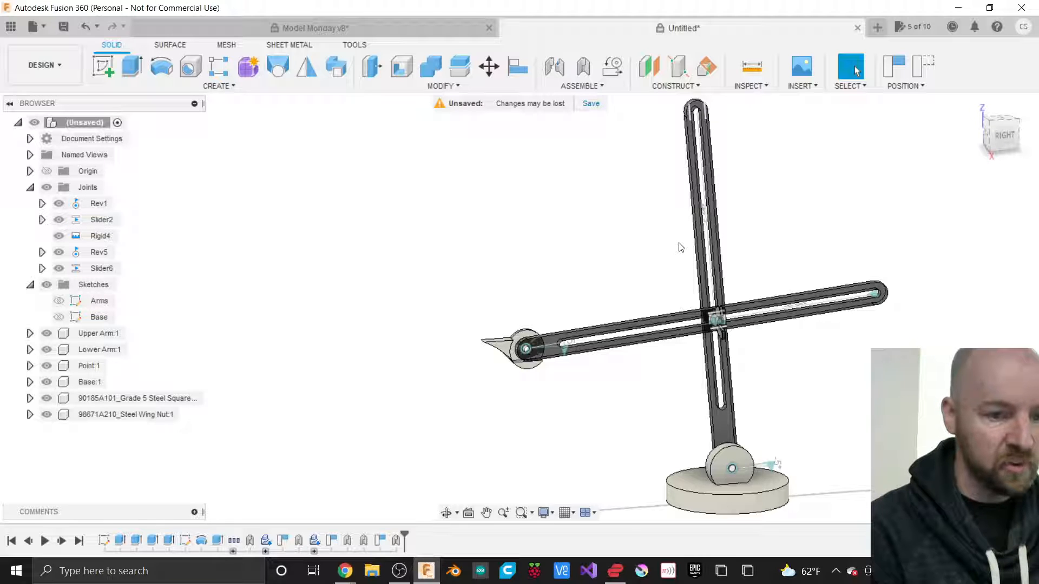
Step: Create a new design and start a sketch on the front (XZ) origin plane
click(445, 27)
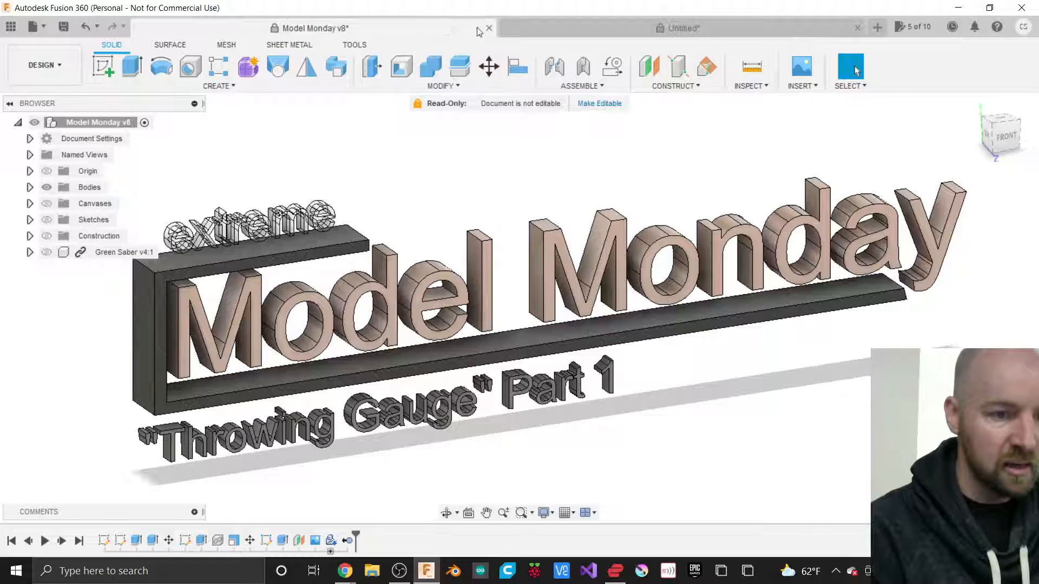
click(879, 29)
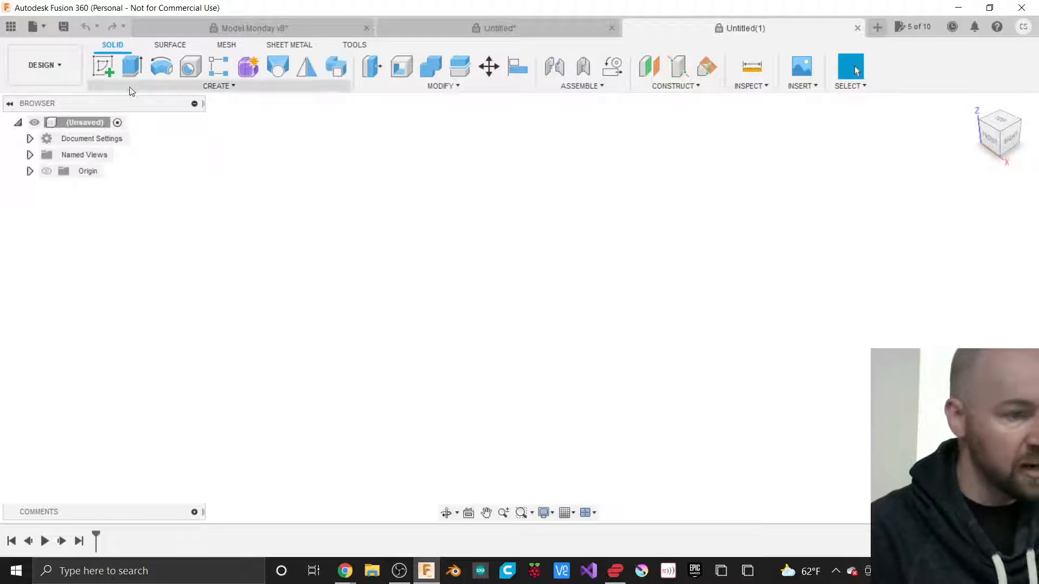
click(218, 88)
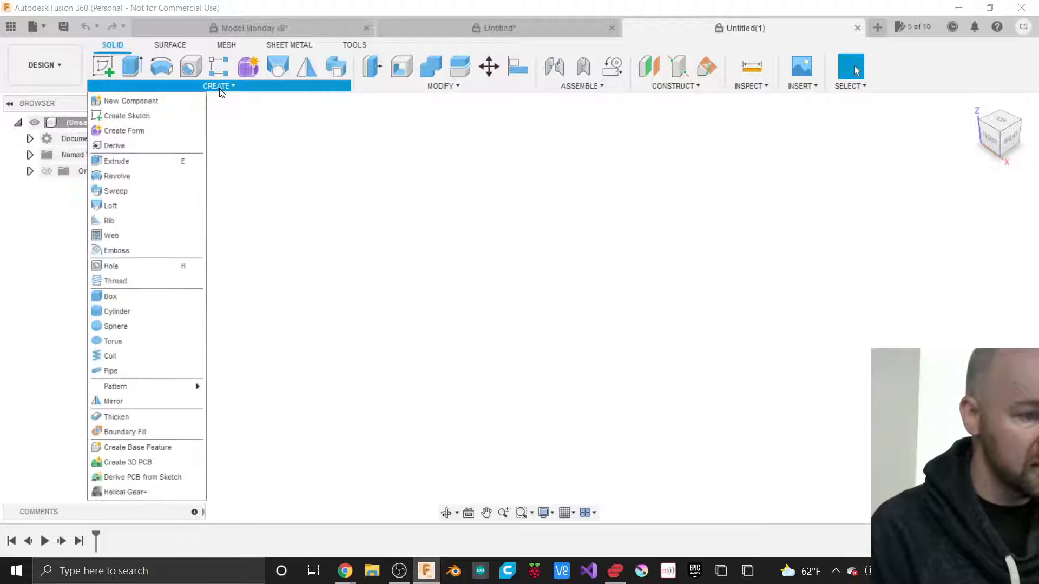
click(149, 116)
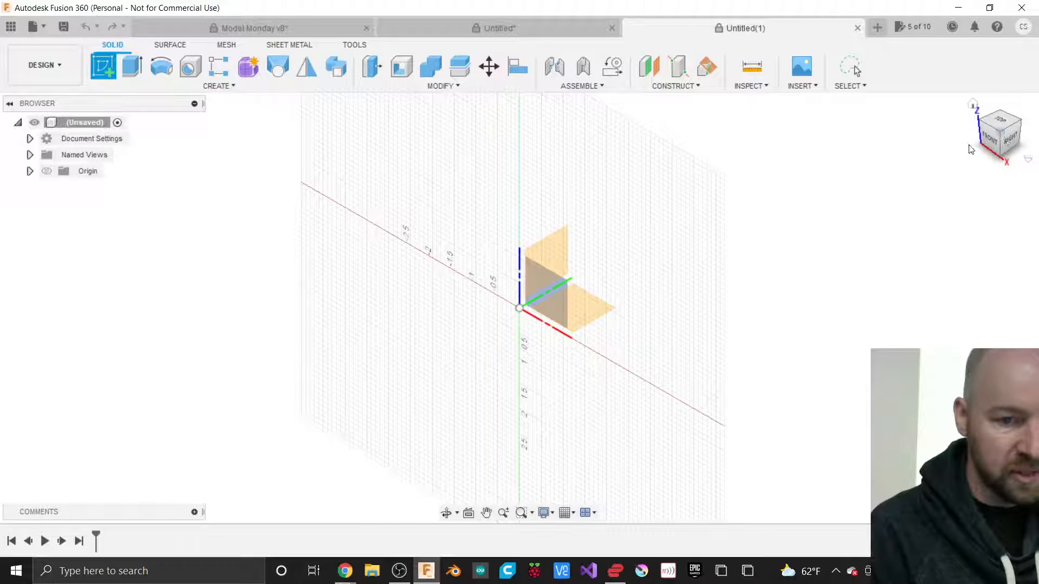
click(993, 142)
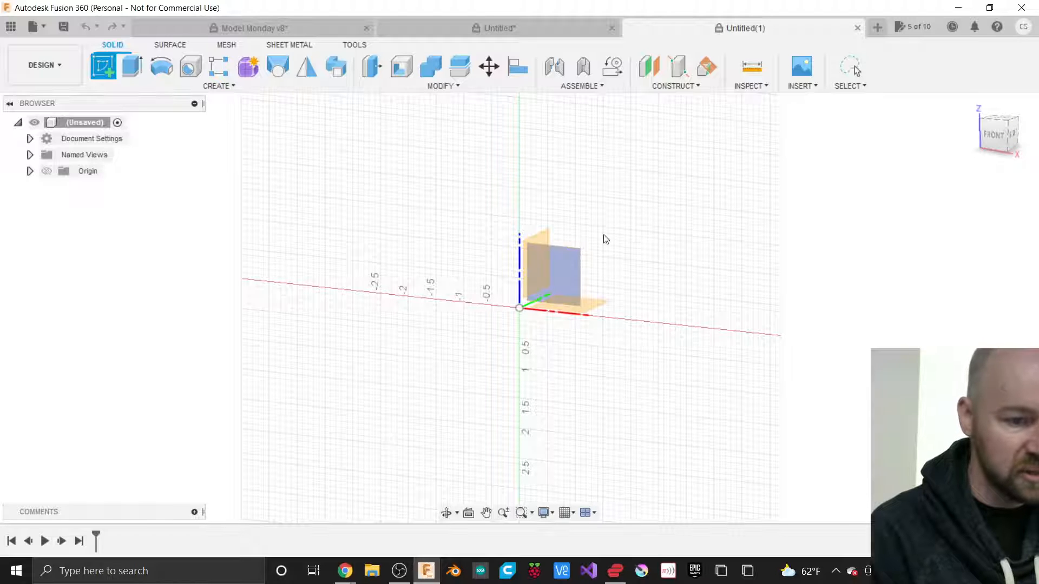
click(557, 265)
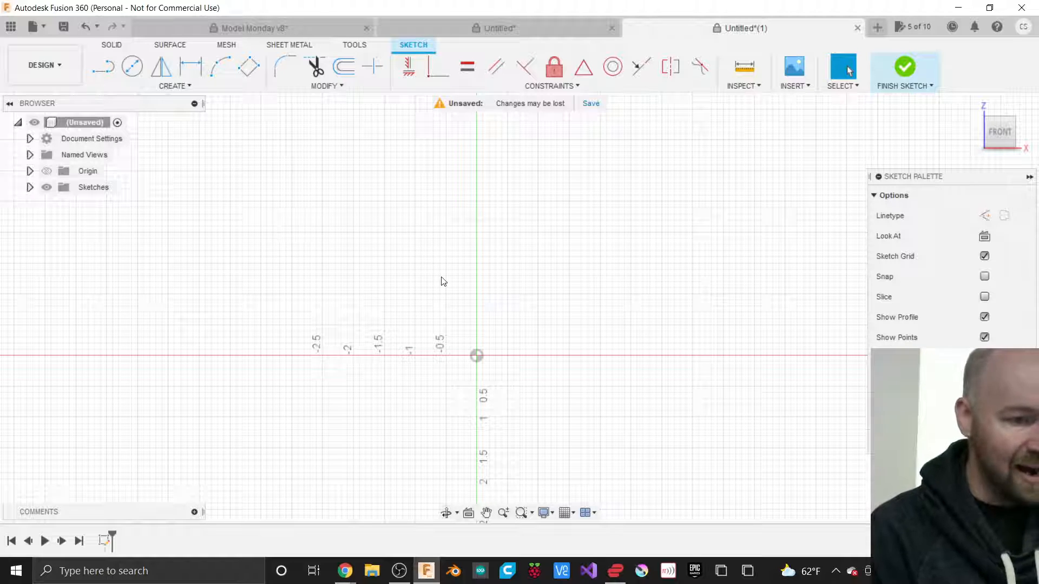
Step: Draw a center diameter circle at the sketch origin with a diameter of 0.75 in
scroll(541, 369, down, 1)
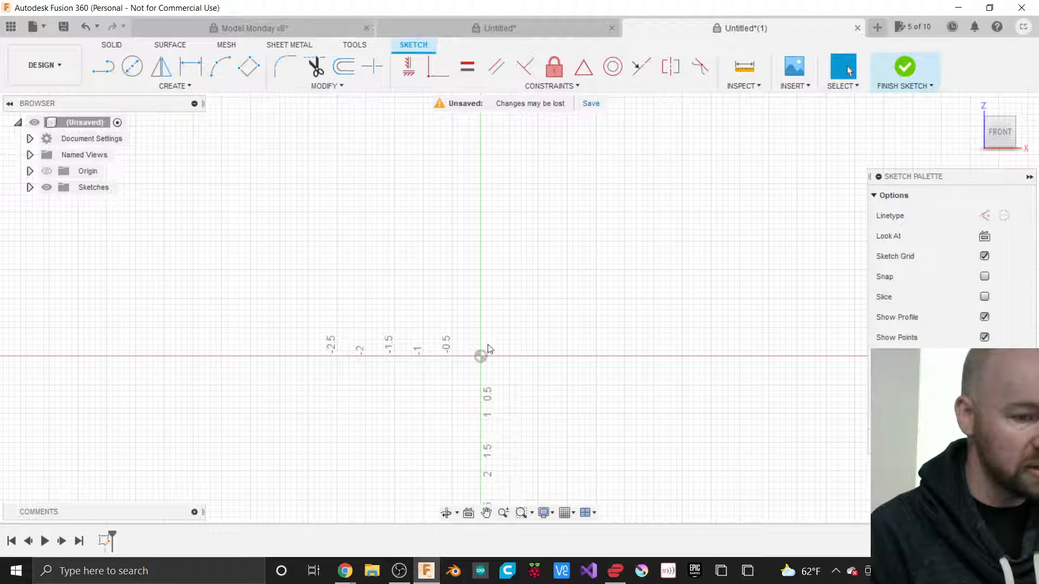
scroll(525, 378, down, 2)
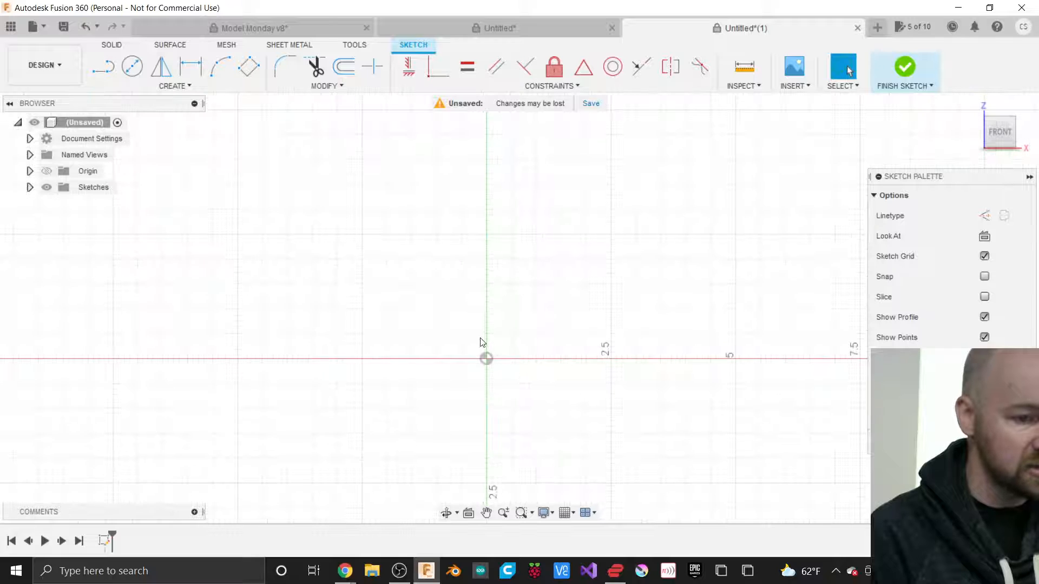
scroll(482, 342, up, 3)
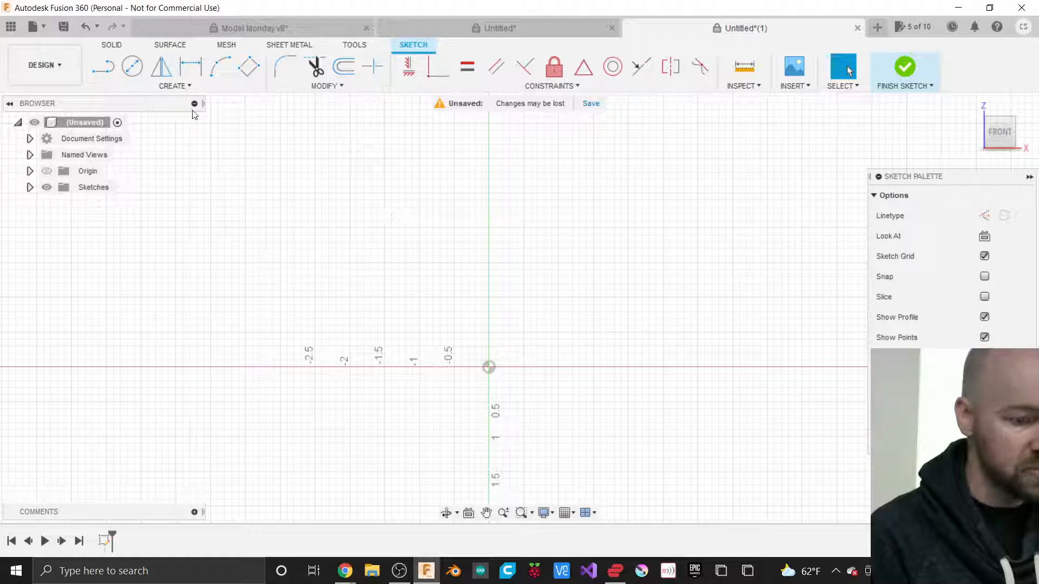
key(c)
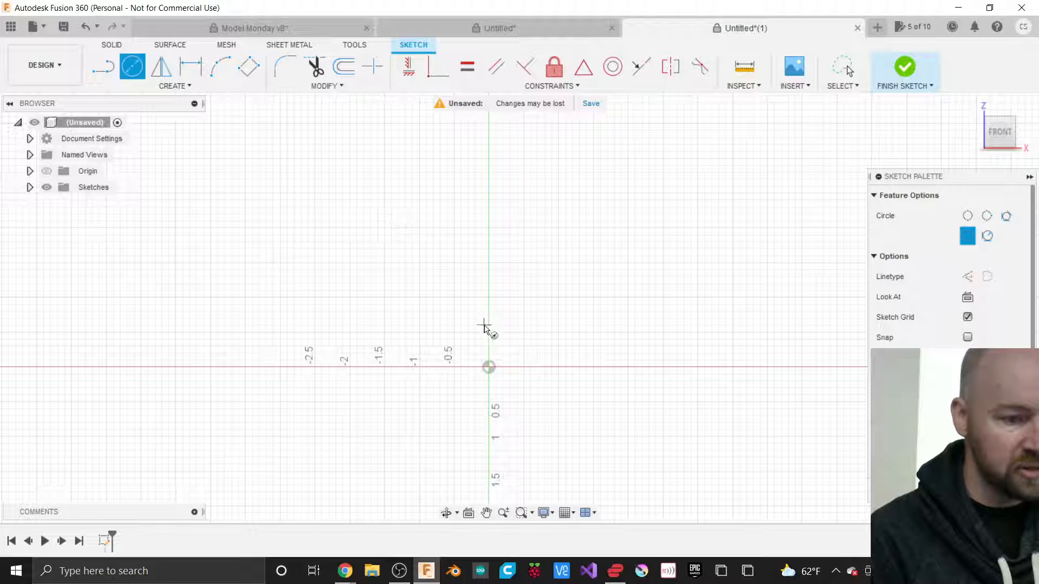
click(489, 367)
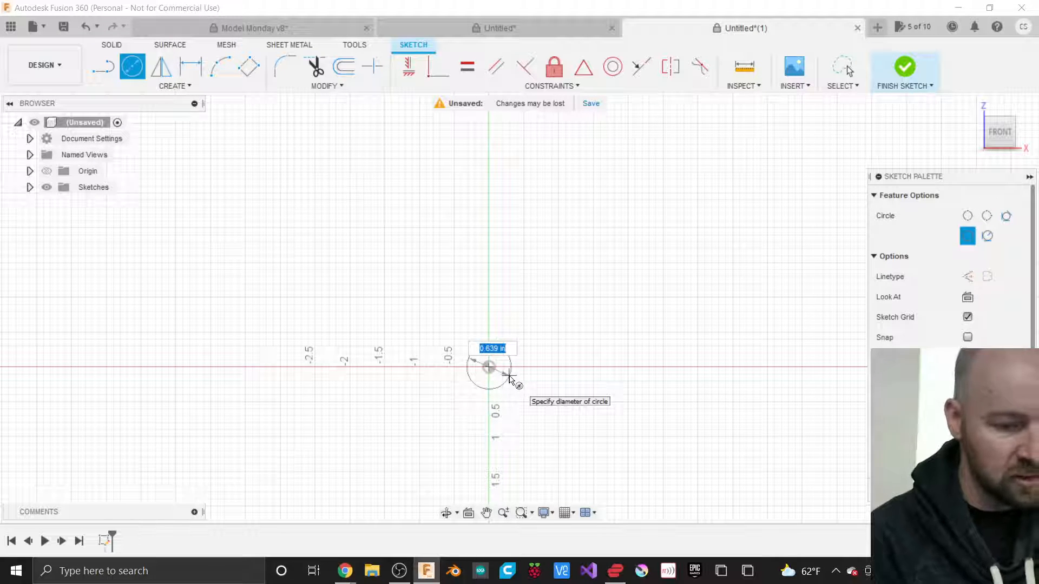
text(7)
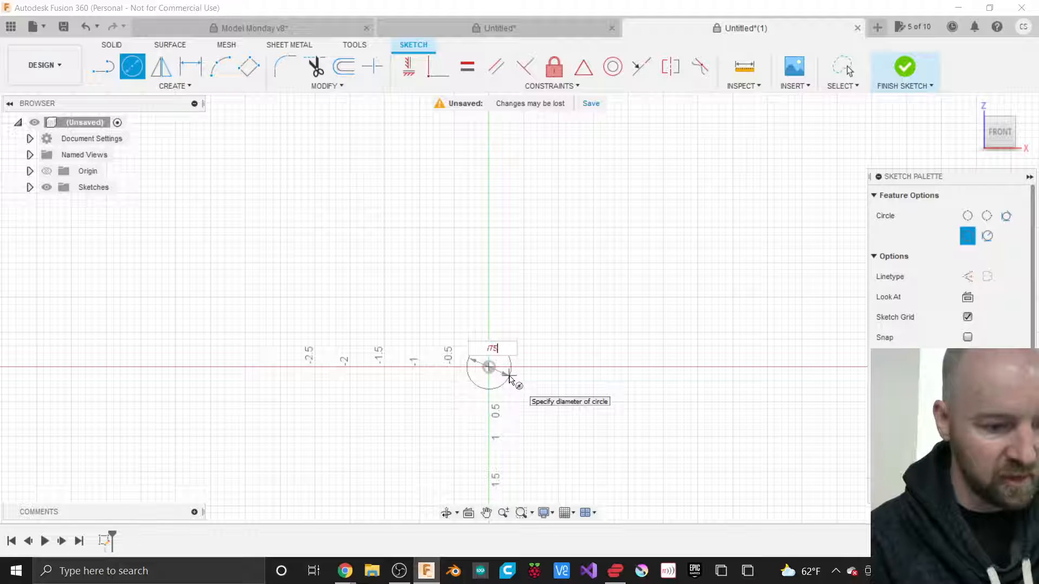
text(5)
key(BackSpace)
key(BackSpace)
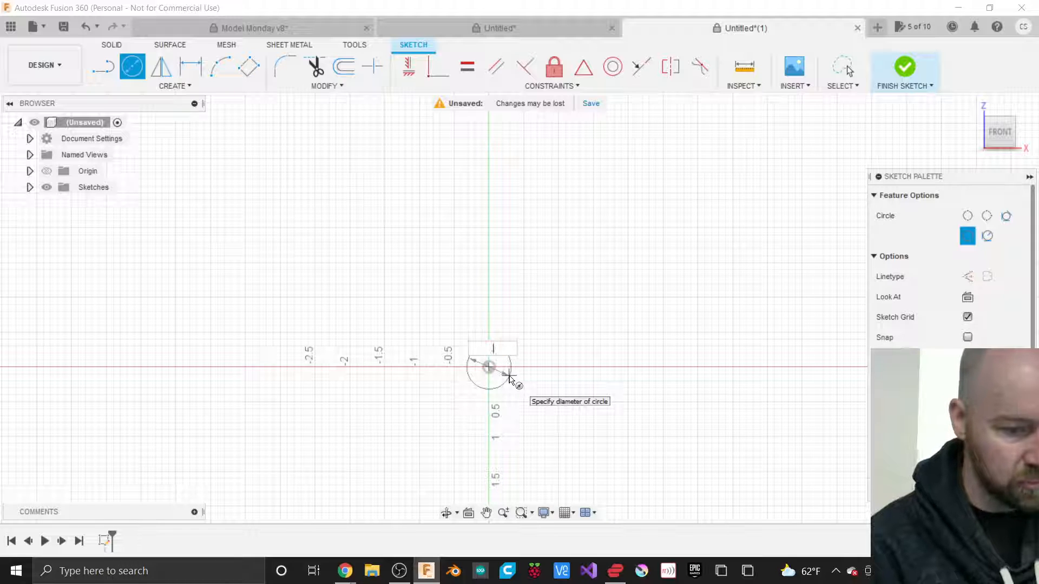
text(75)
key(Return)
key(Escape)
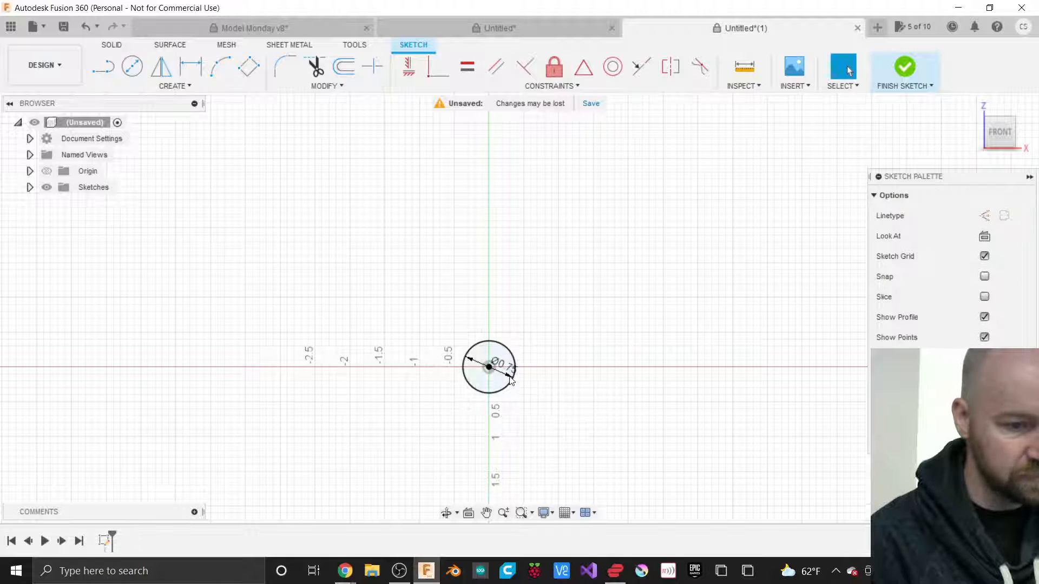
Step: Draw a 12 in vertical line straight up from the center of the circle at the origin
scroll(507, 442, down, 3)
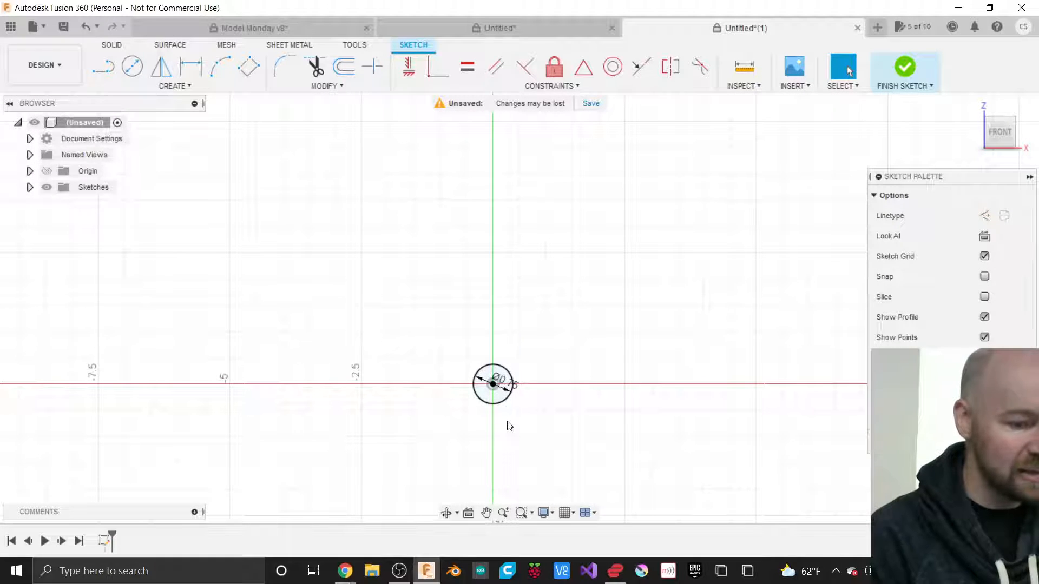
key(l)
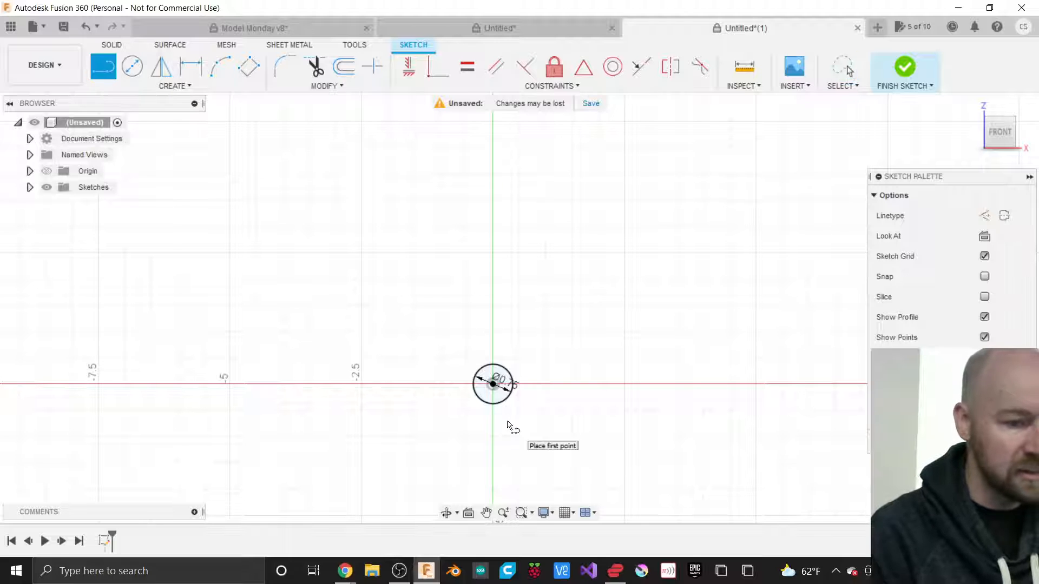
click(493, 385)
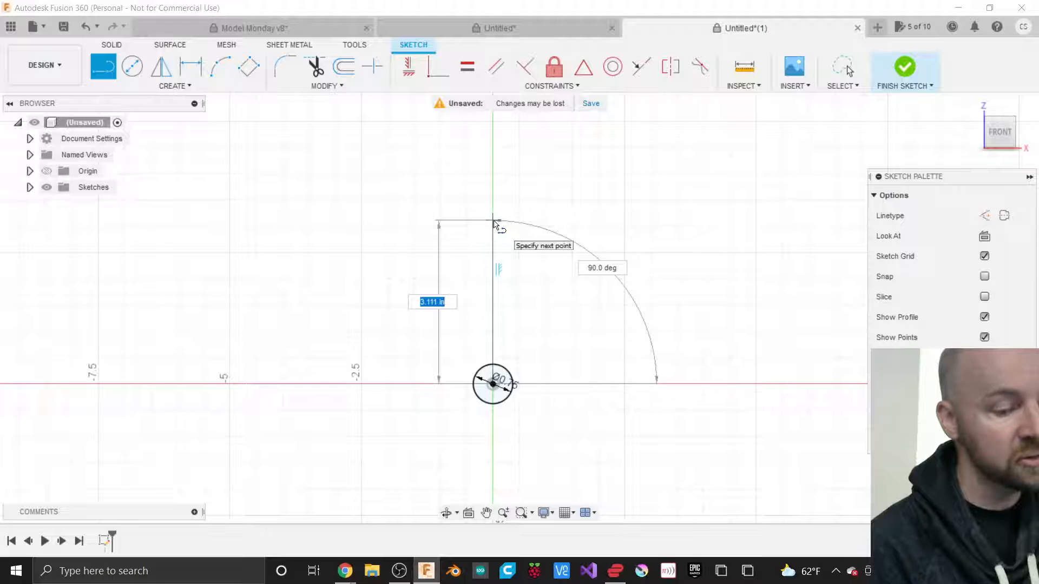
text(12)
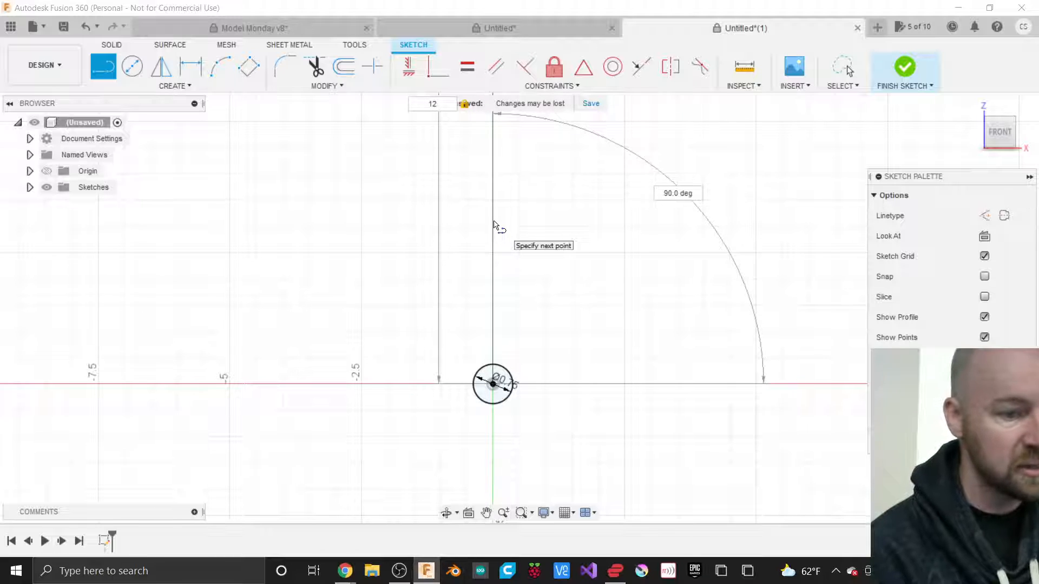
key(Return)
key(Escape)
Step: Draw a 0.75 in diameter circle at the line's upper end and move both circles' diameter labels clear of the geometry
scroll(493, 466, down, 2)
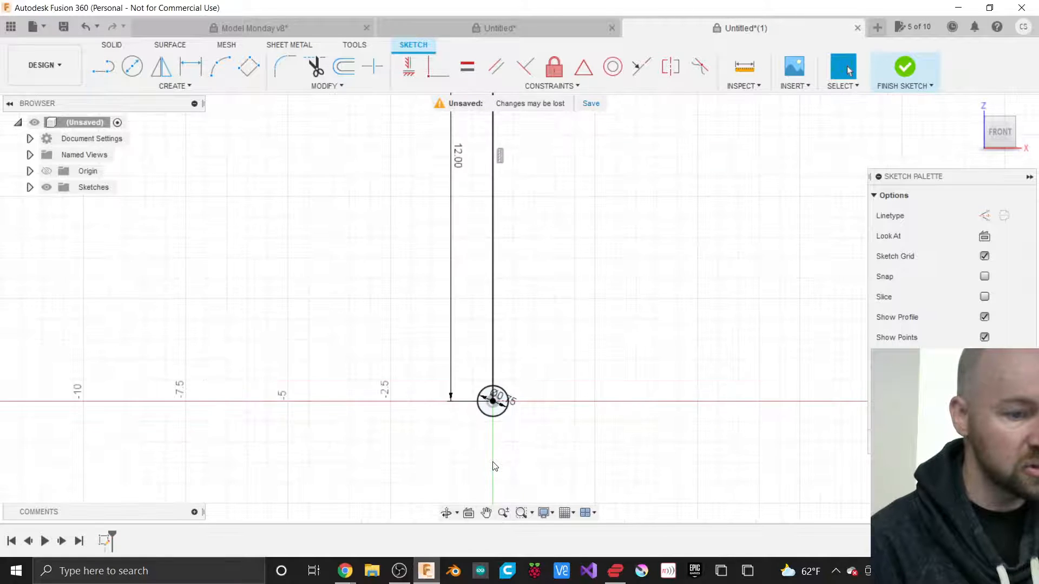
scroll(494, 466, down, 3)
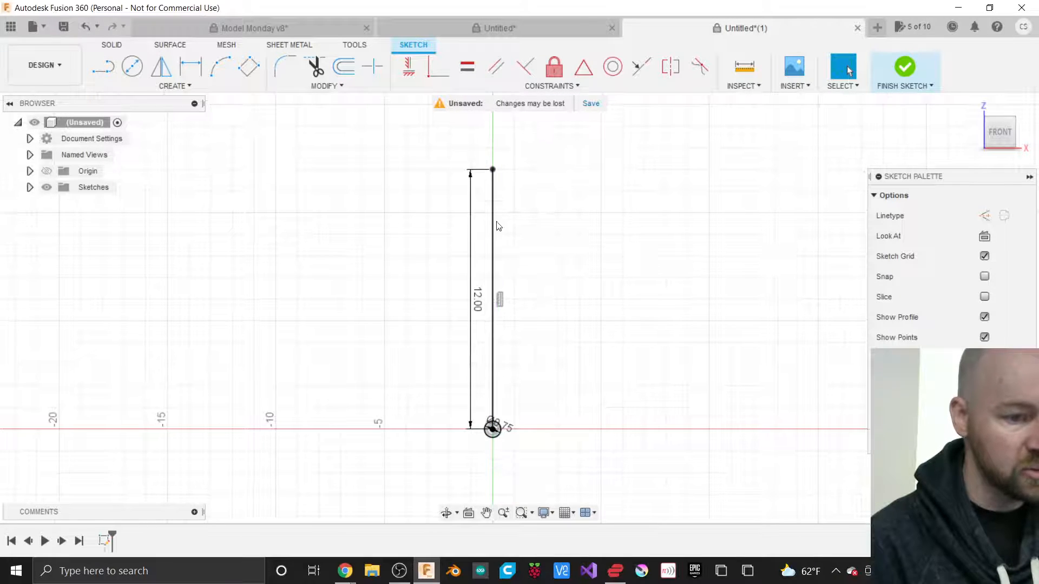
scroll(498, 171, up, 2)
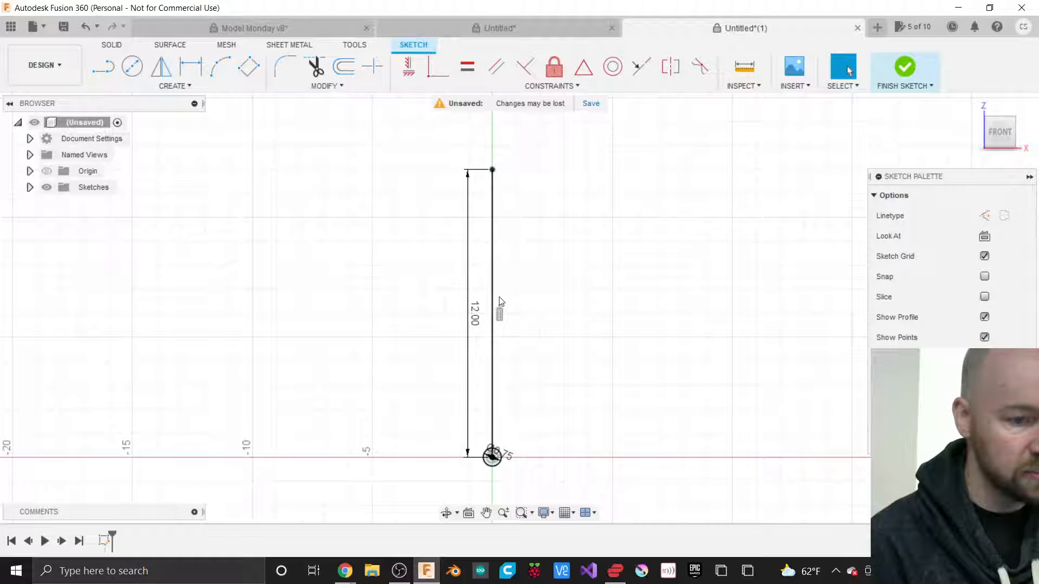
scroll(498, 301, up, 1)
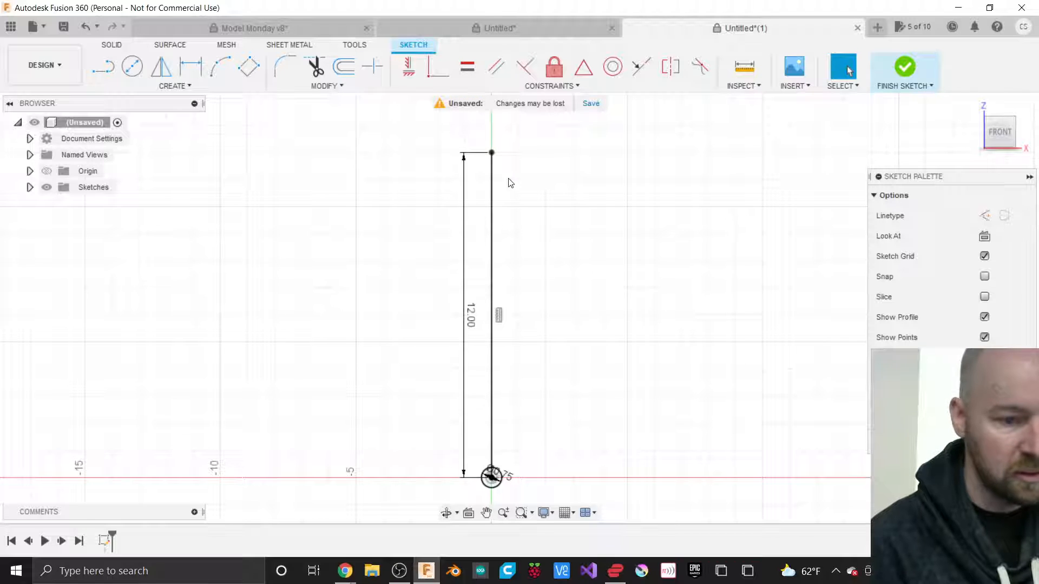
key(c)
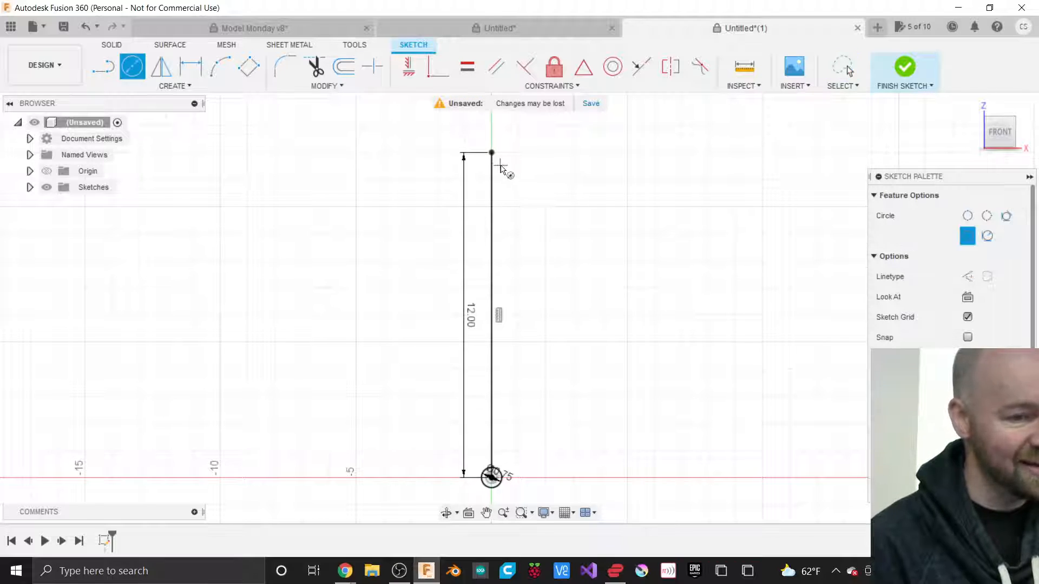
click(491, 153)
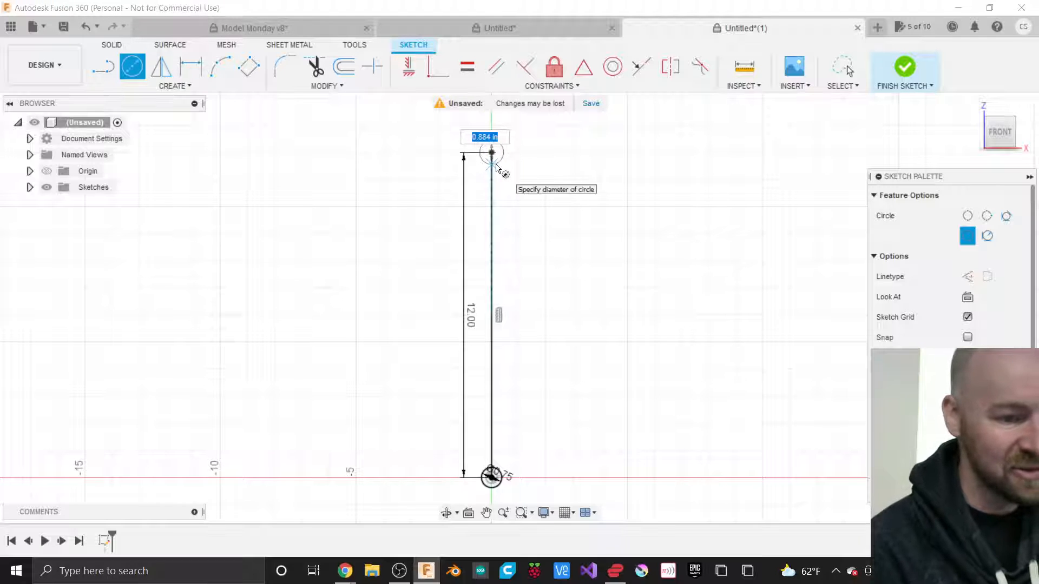
text(.7)
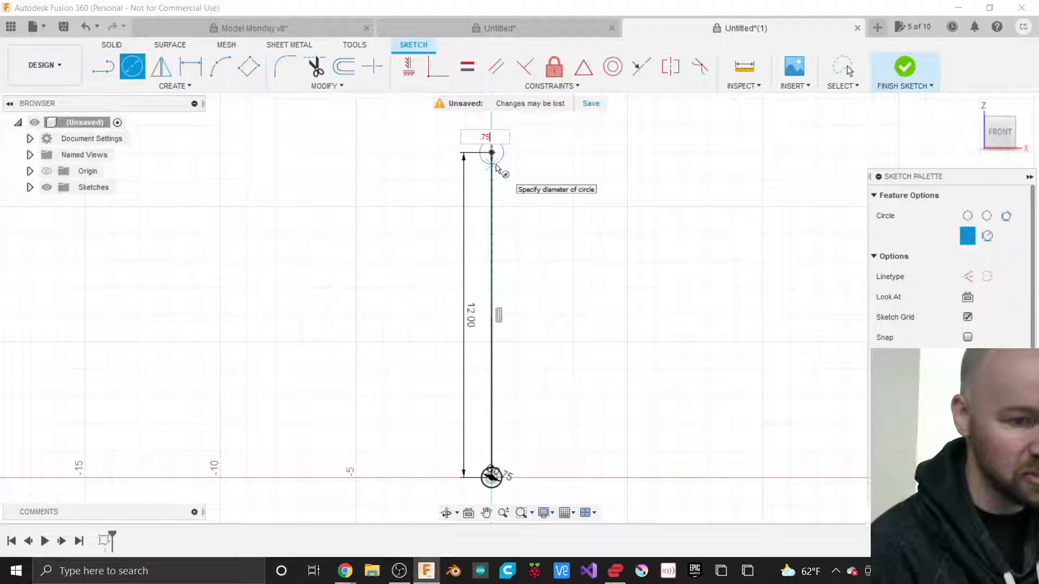
text(5)
key(Return)
key(Escape)
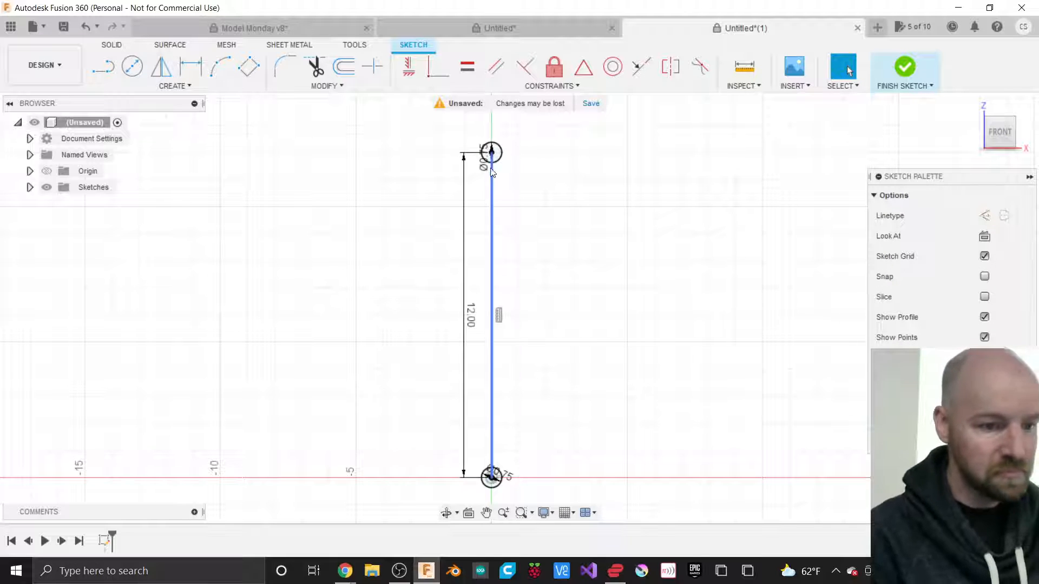
drag(485, 162, 523, 166)
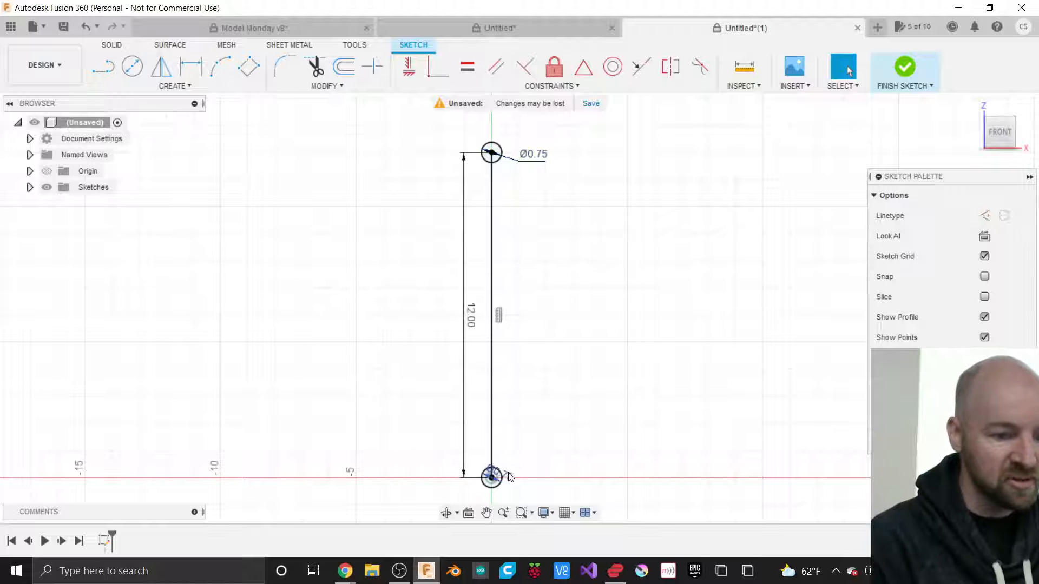
drag(508, 479, 528, 464)
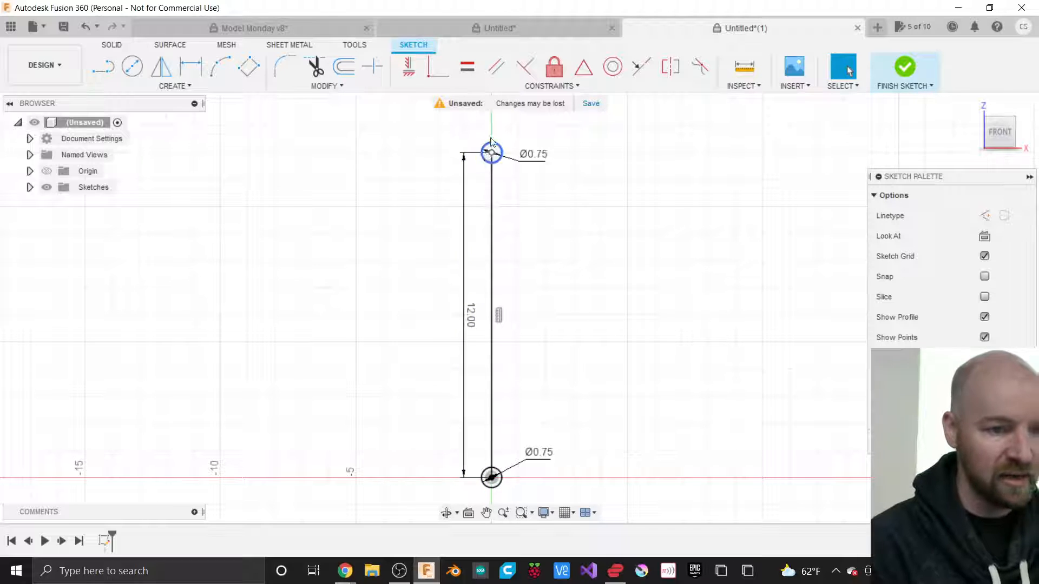
Step: Examine the finished gauge's arms and base in a straight right view in the other open design, and return to the new sketch
click(504, 26)
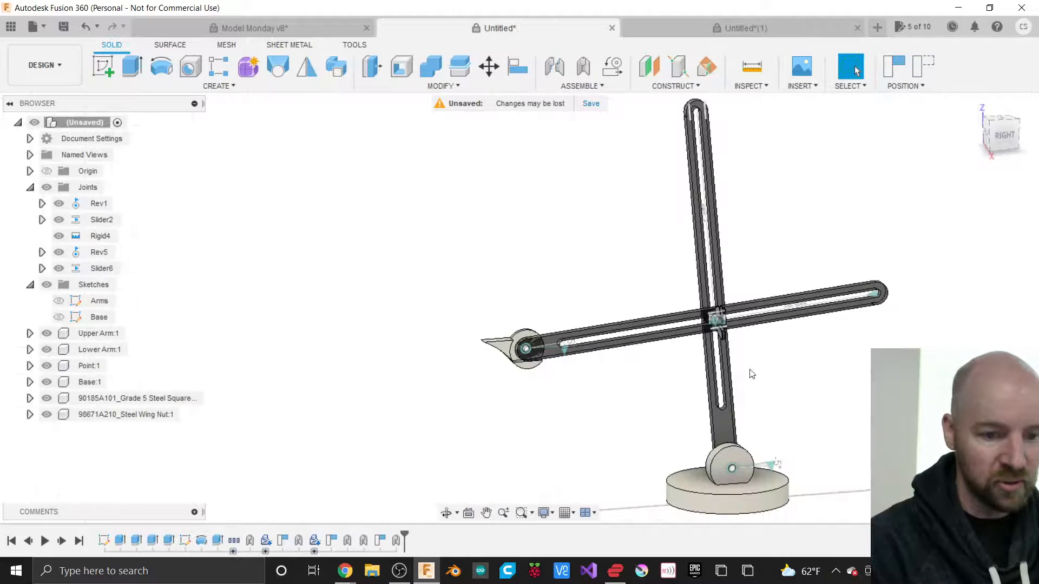
click(999, 135)
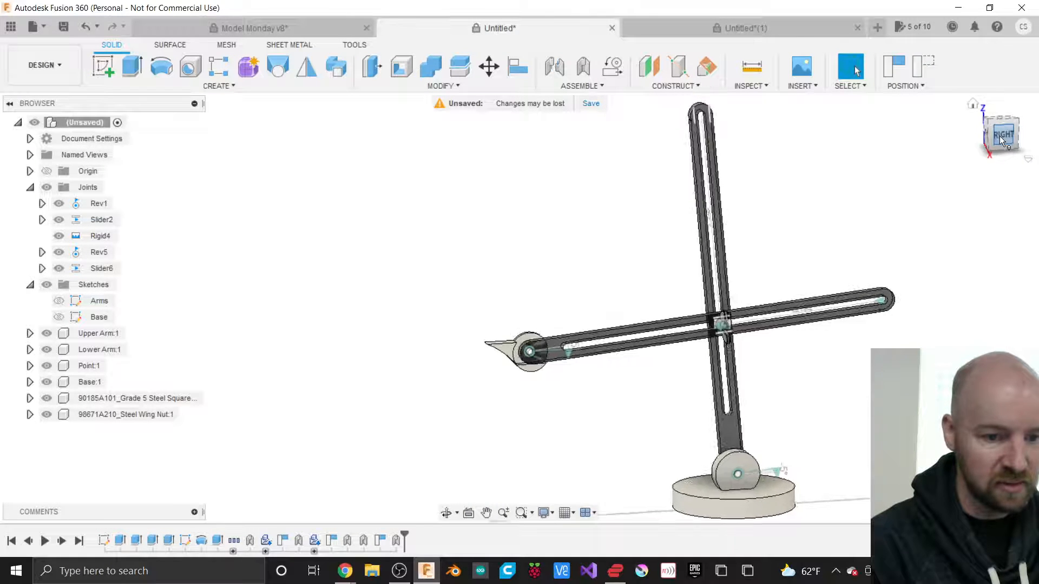
scroll(619, 173, down, 1)
scroll(819, 357, up, 4)
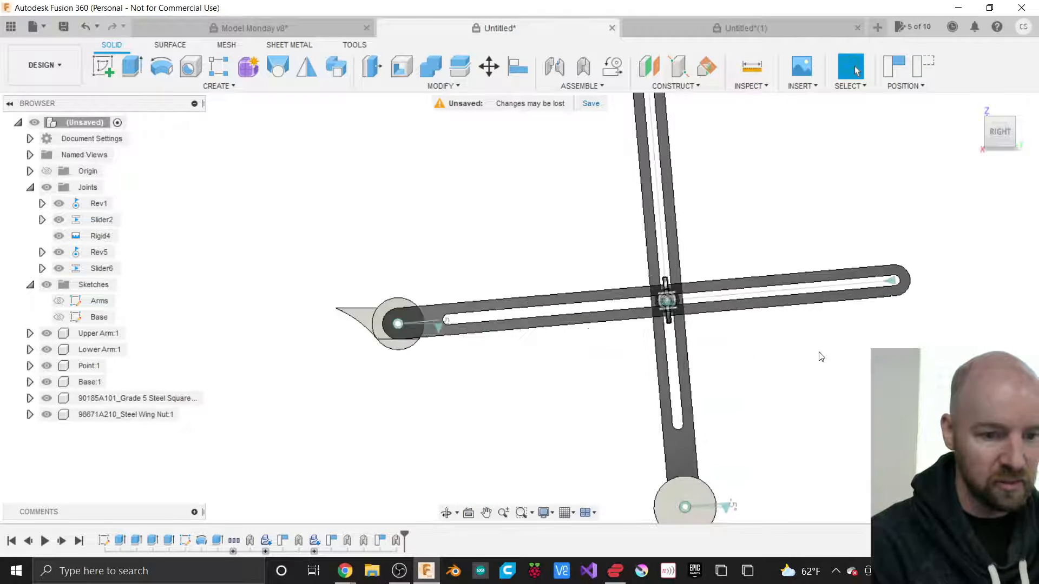
scroll(674, 298, down, 2)
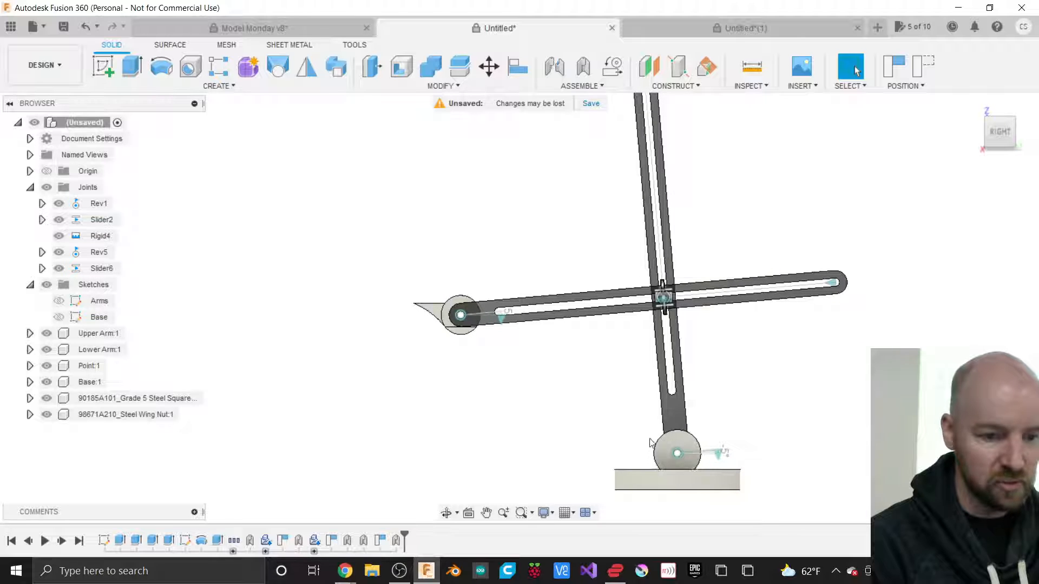
scroll(675, 461, down, 1)
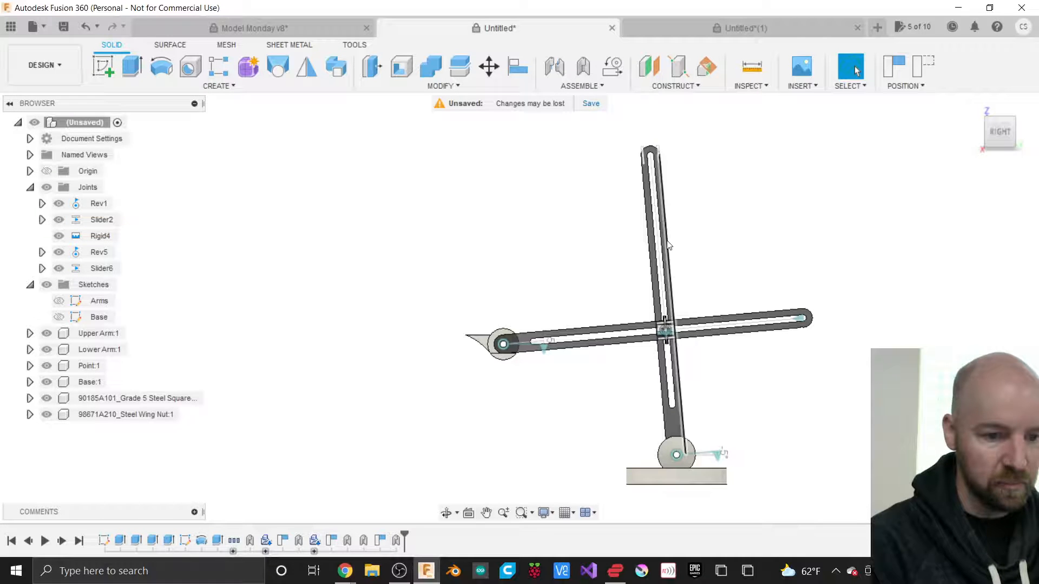
click(680, 36)
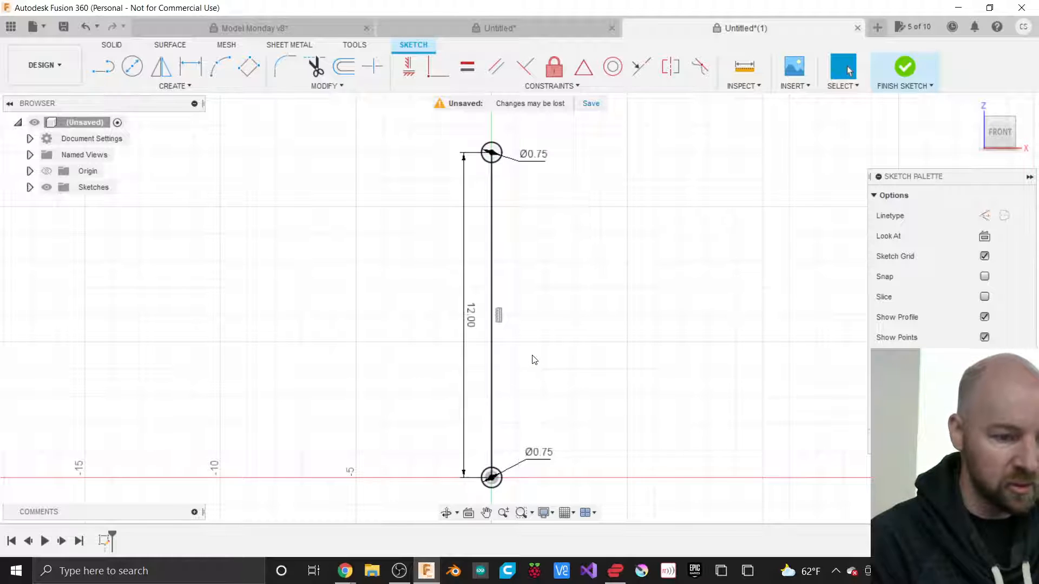
Step: Draw two lines joining the upper and lower circles, one along each side of the centerline
click(181, 86)
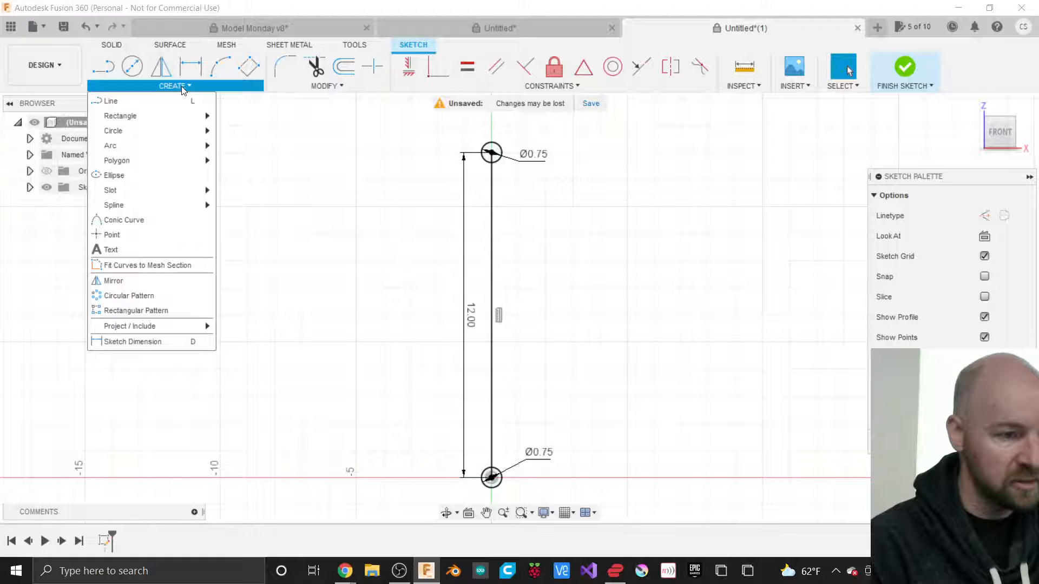
click(132, 100)
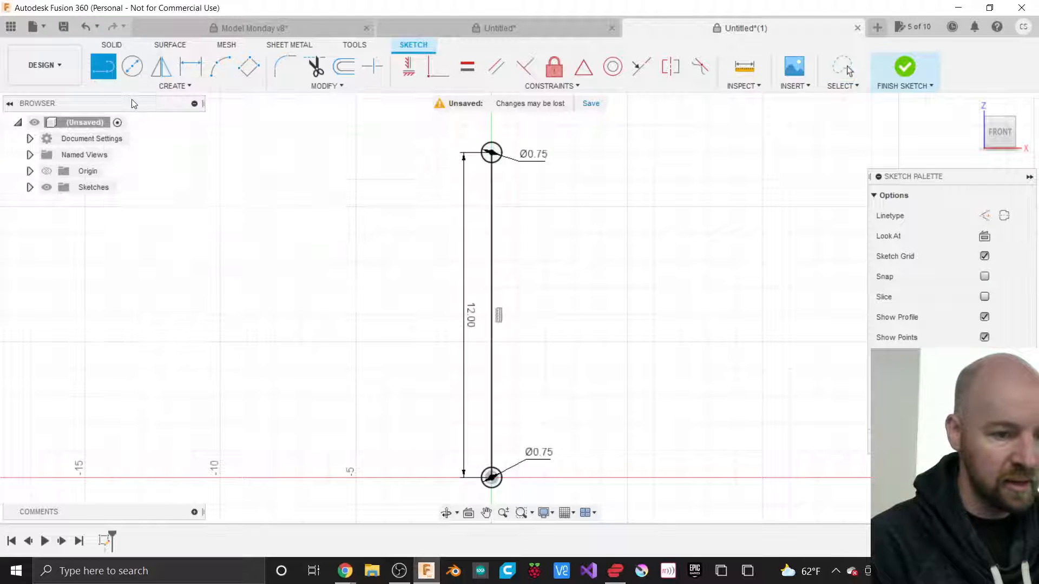
click(502, 153)
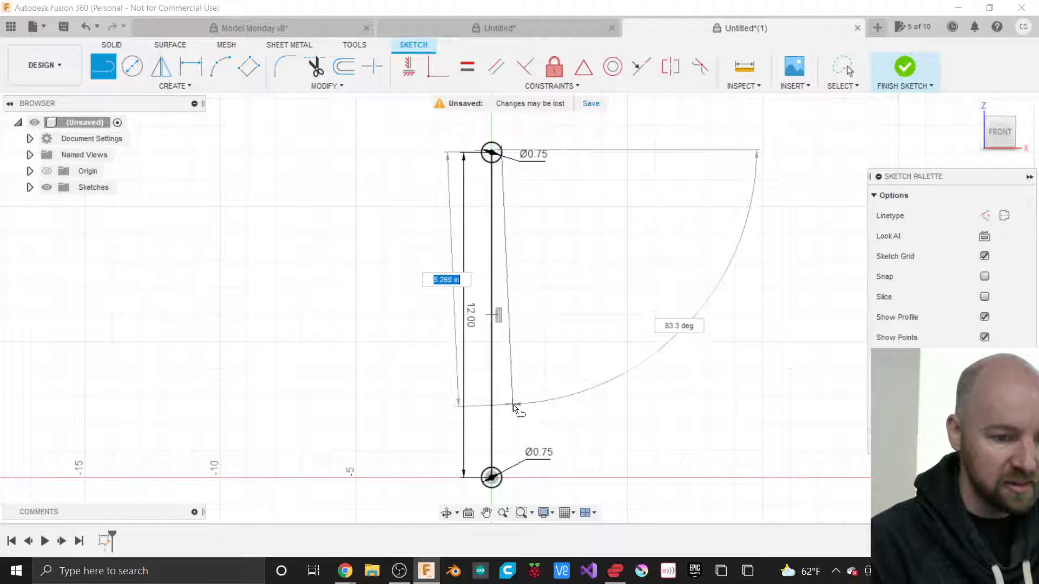
click(504, 485)
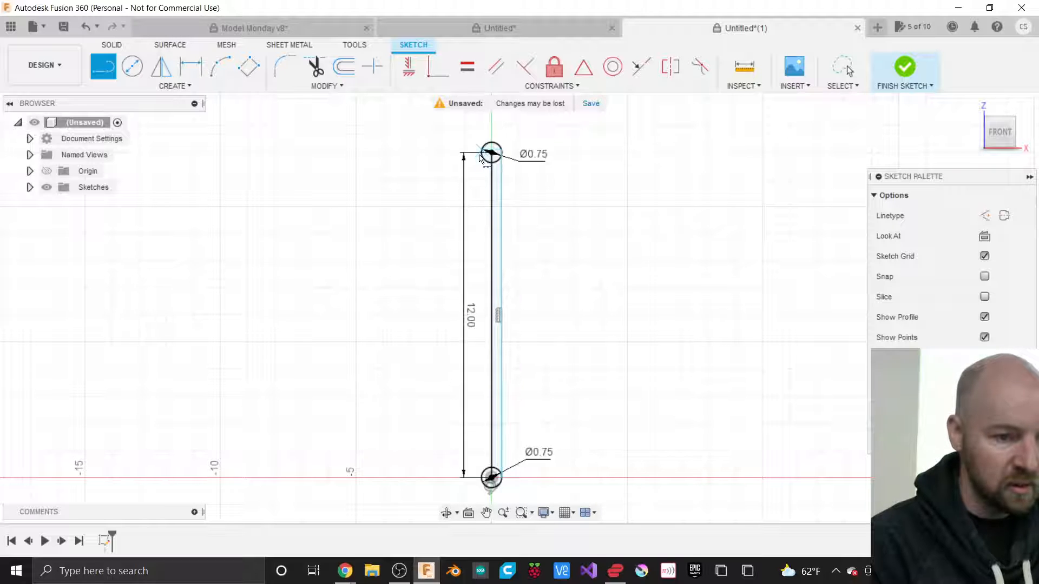
drag(484, 154, 484, 478)
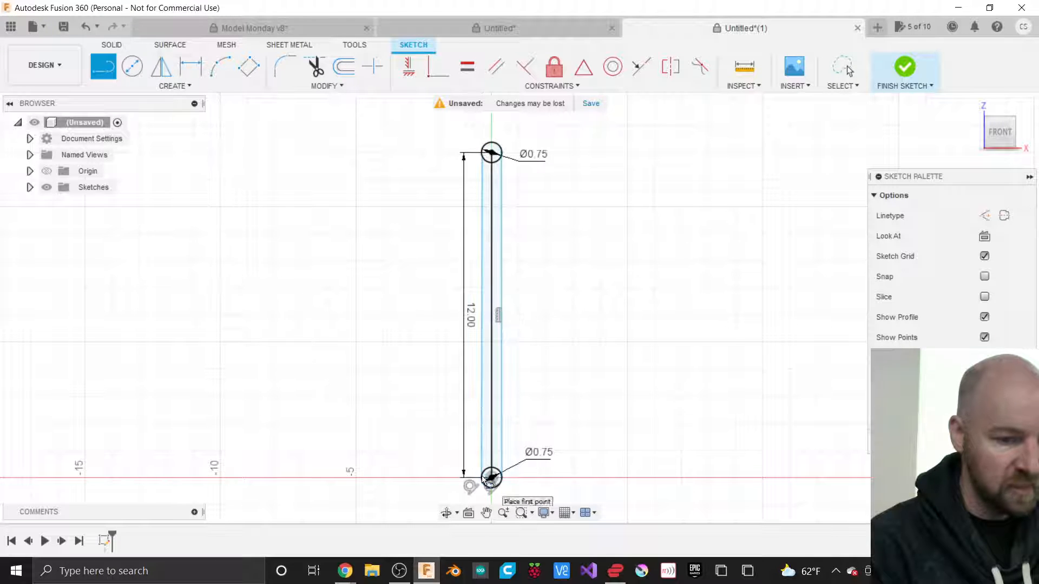
Step: Apply a Tangent constraint between the upper circle and the line on the right of the centerline
scroll(499, 485, up, 10)
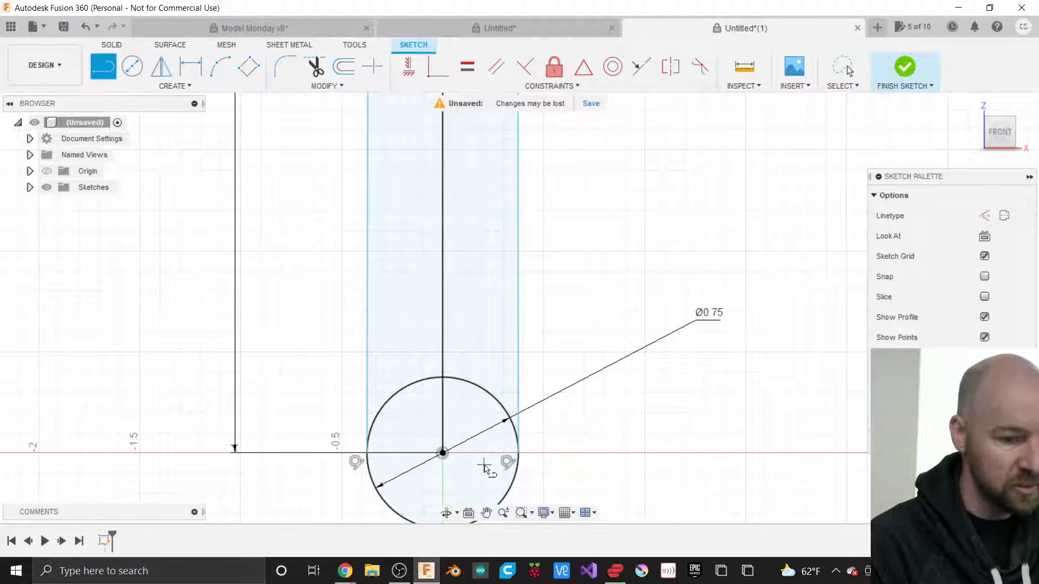
scroll(489, 466, down, 3)
scroll(487, 466, down, 6)
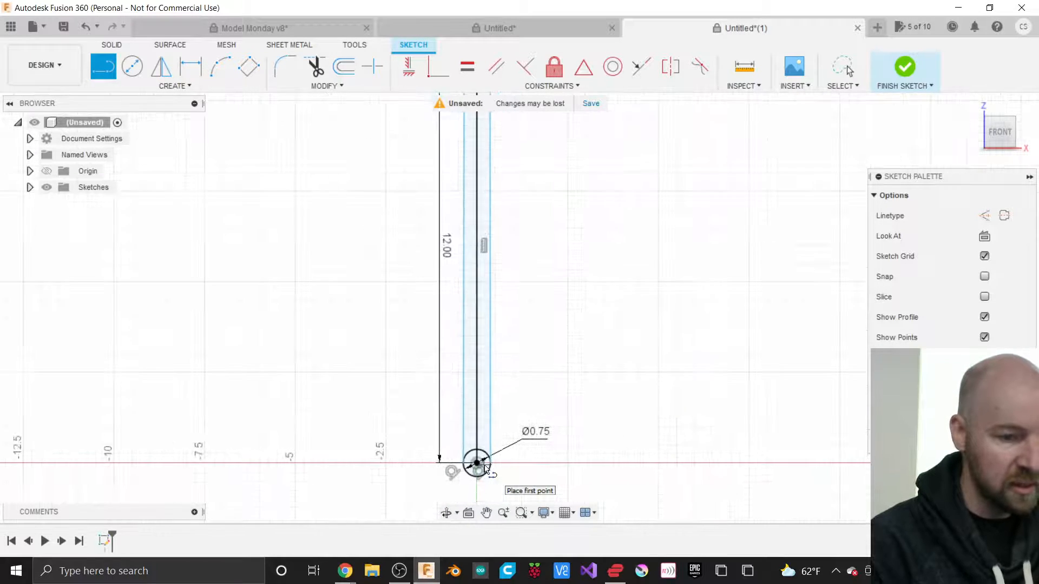
scroll(483, 203, up, 6)
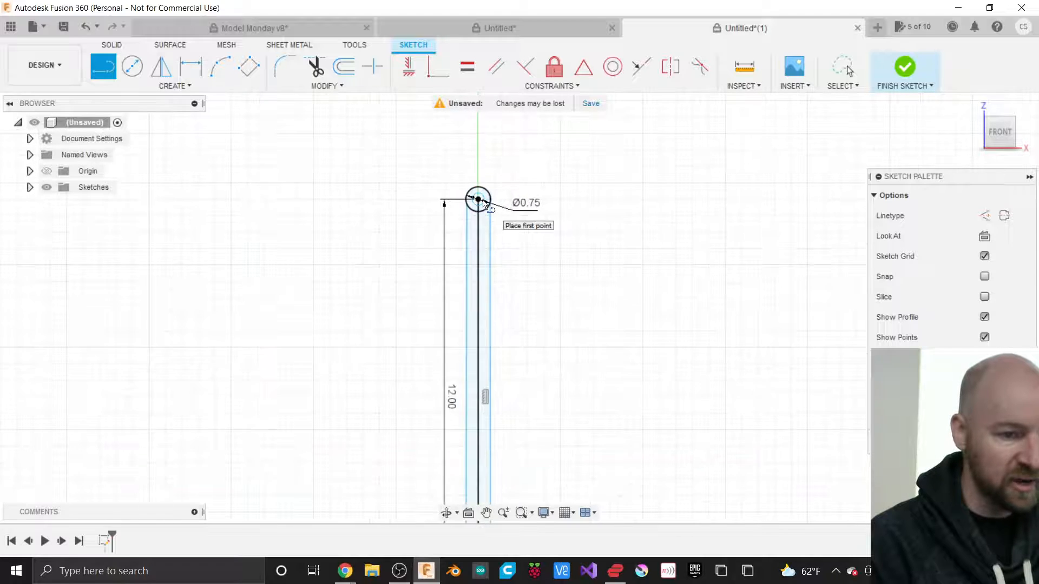
scroll(483, 204, up, 4)
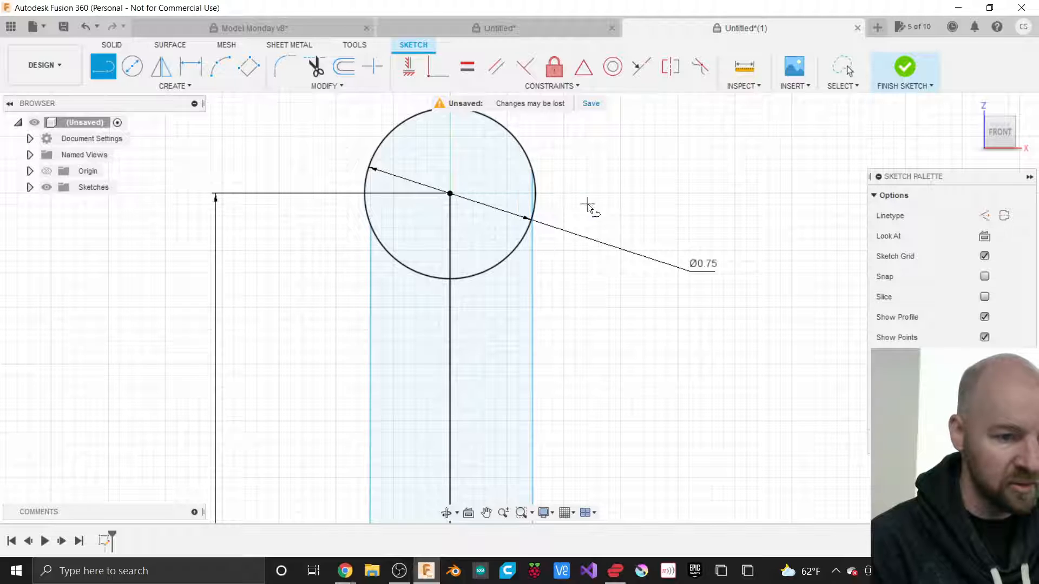
click(558, 85)
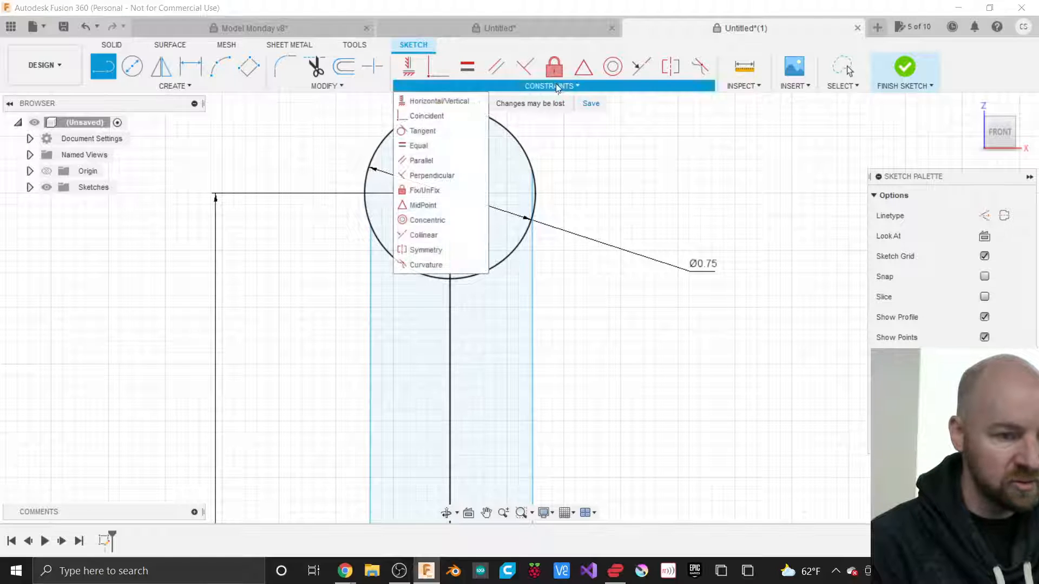
click(428, 132)
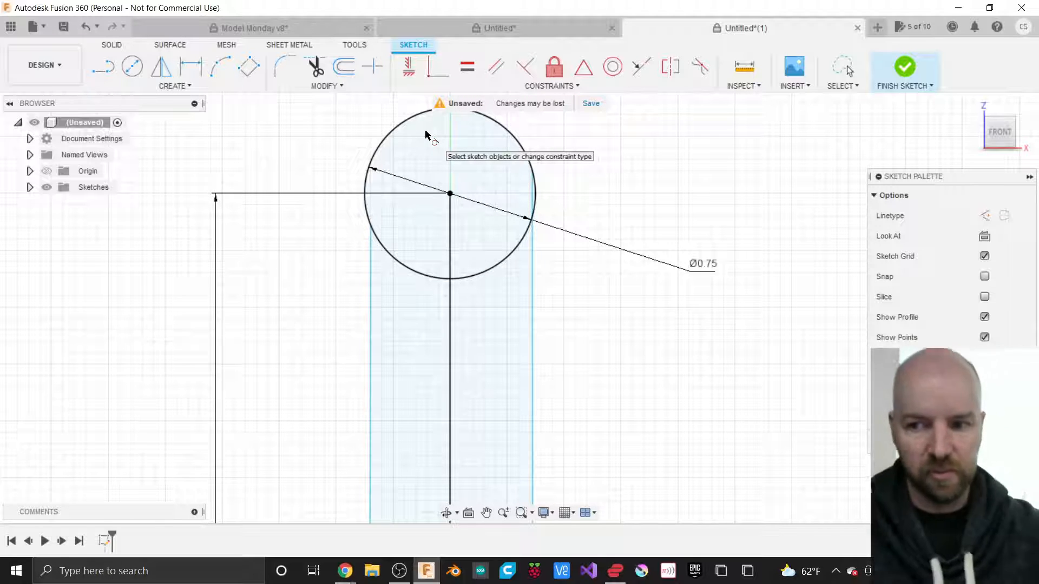
click(529, 246)
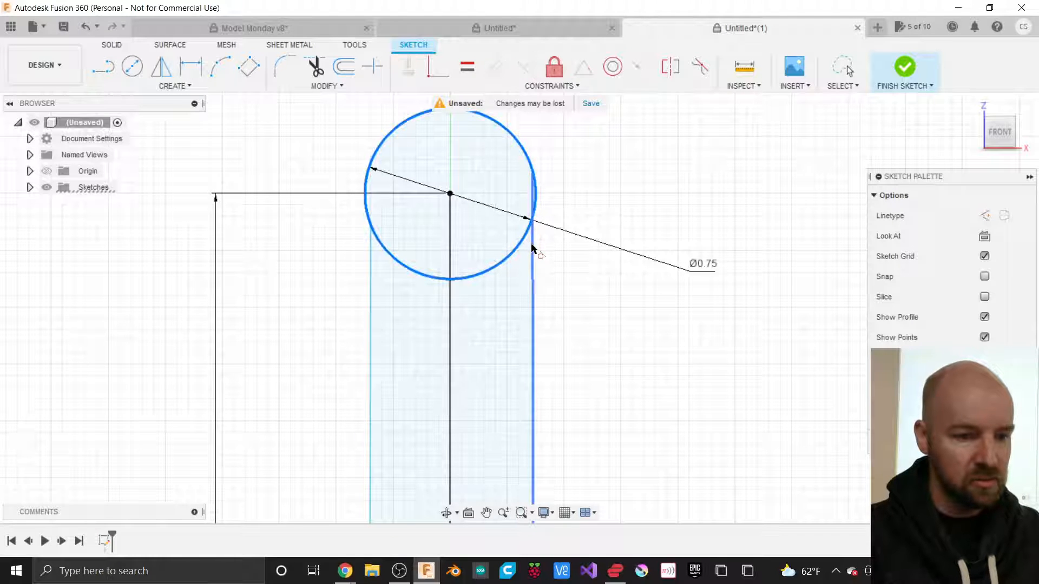
click(533, 248)
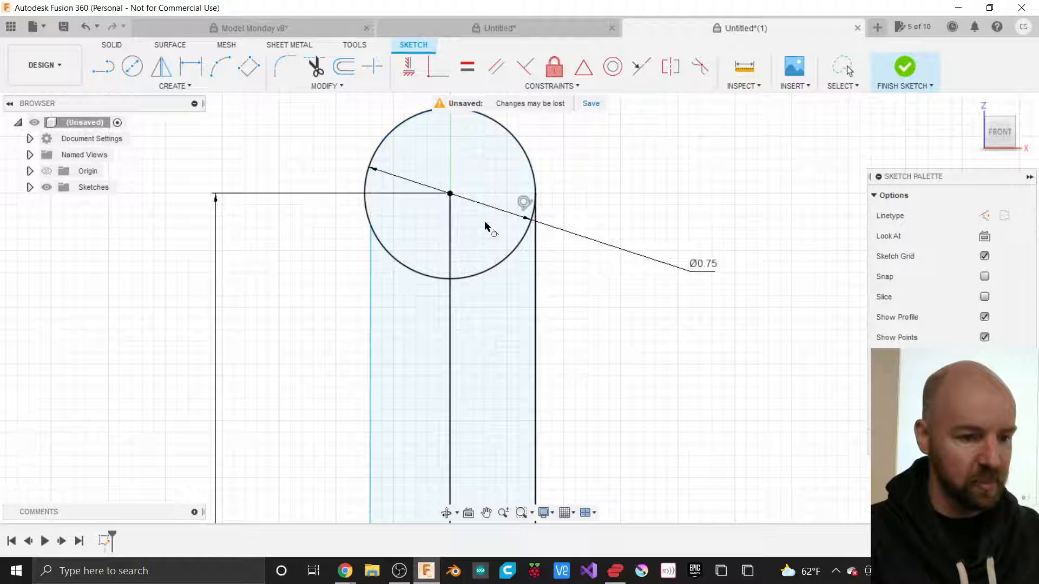
Step: Apply a Tangent constraint between the upper circle and the side line on the left of the centerline
click(550, 87)
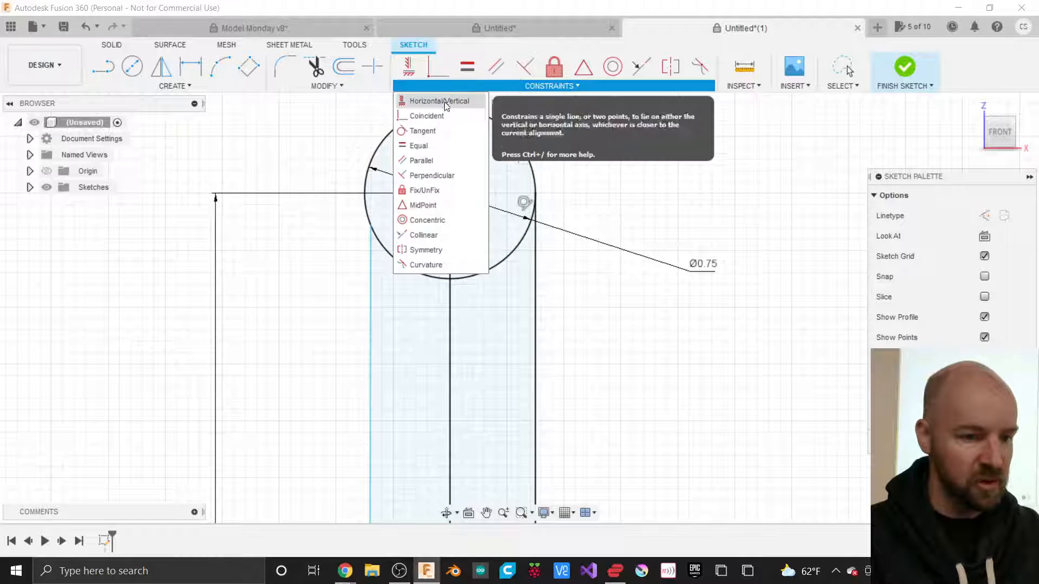
click(420, 131)
click(364, 187)
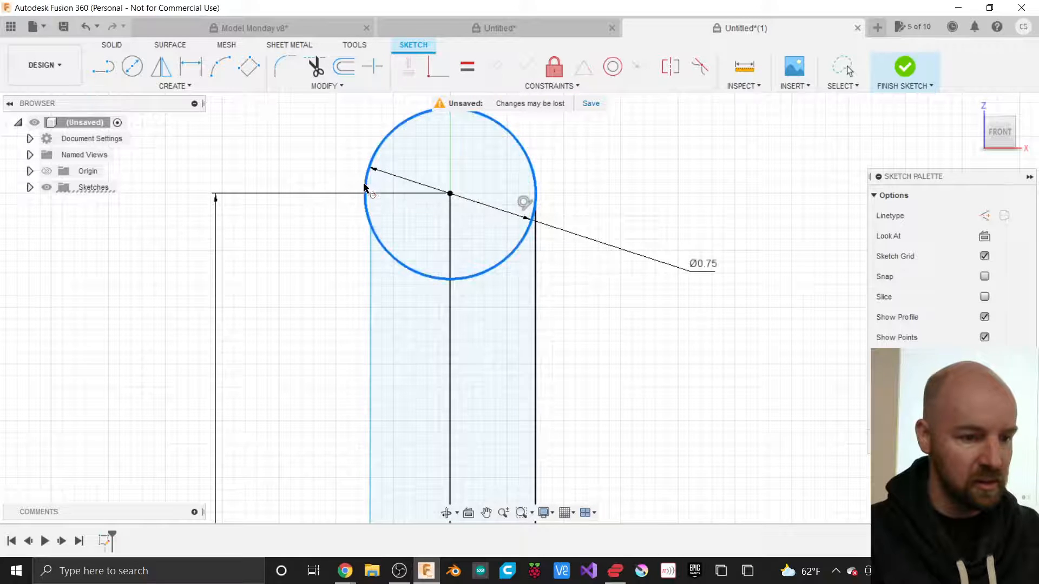
click(370, 260)
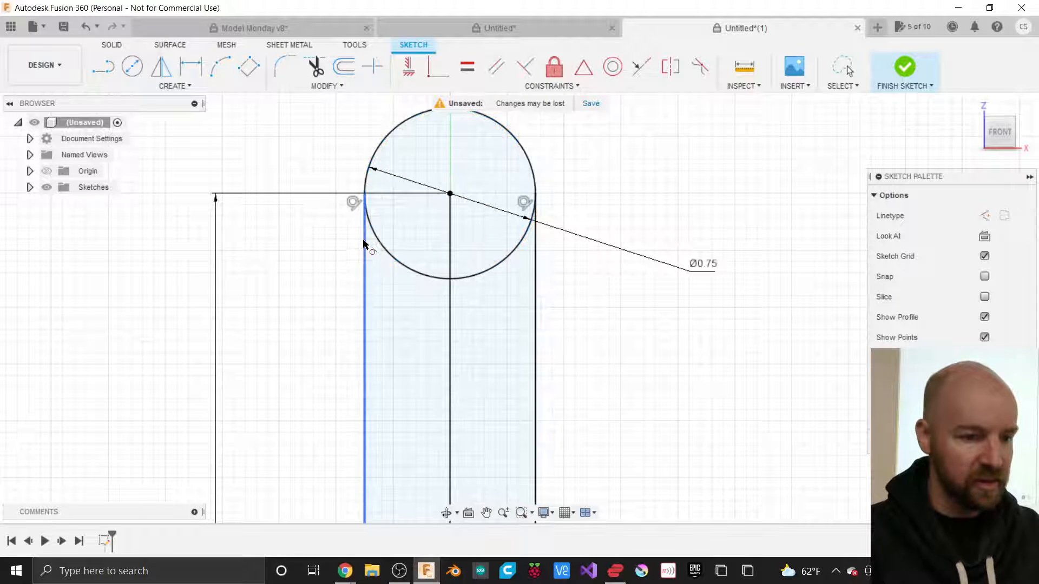
scroll(566, 158, down, 4)
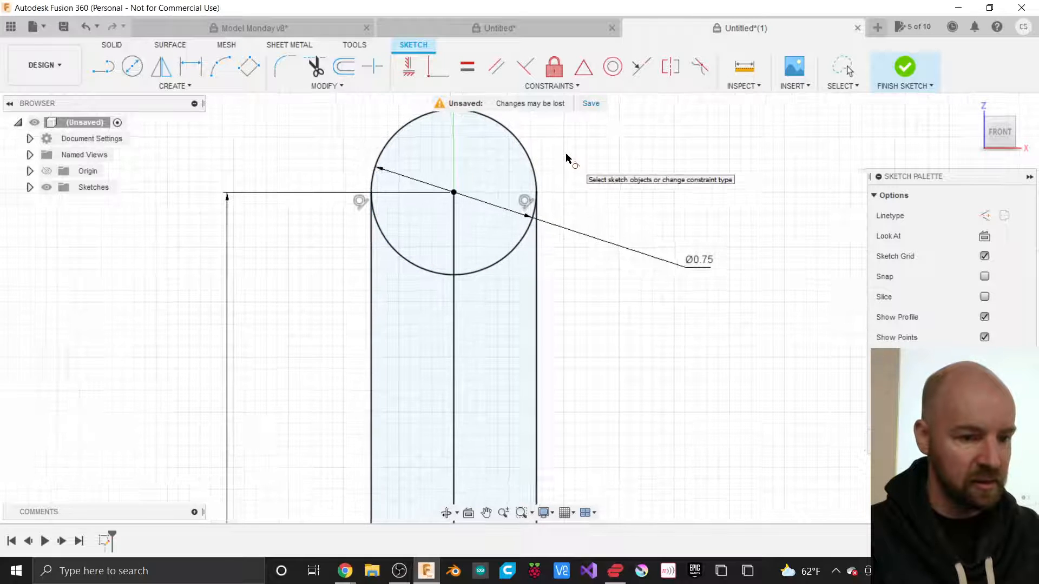
scroll(434, 131, down, 1)
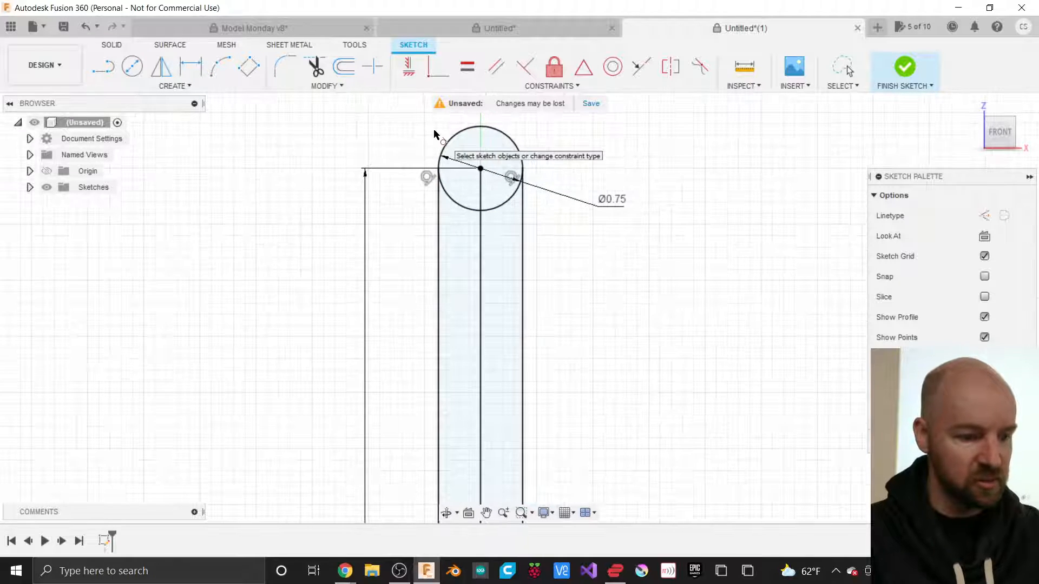
key(Escape)
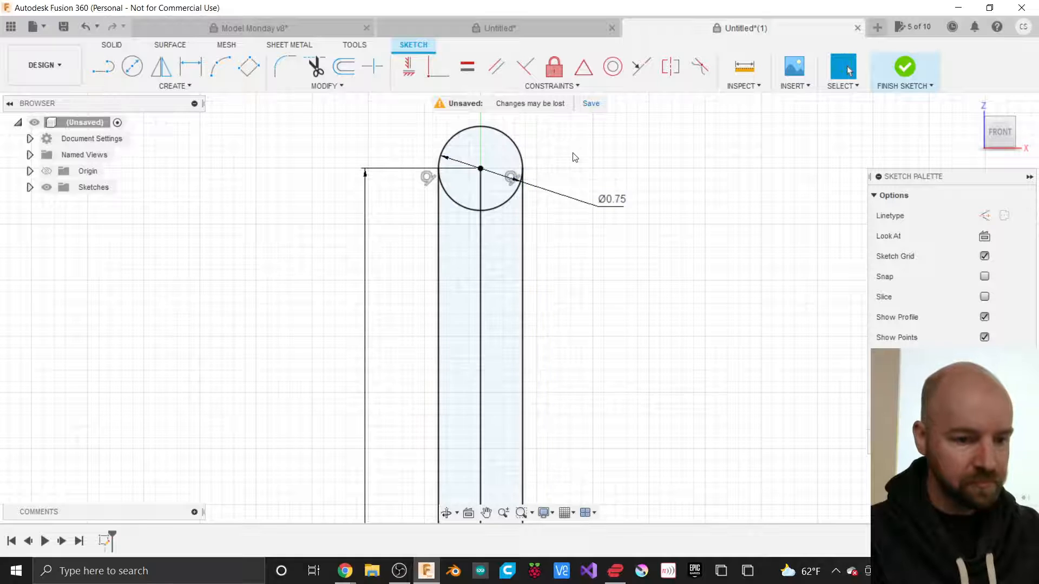
Step: Convert the vertical centerline joining the two circle centers into a construction line
scroll(574, 152, down, 4)
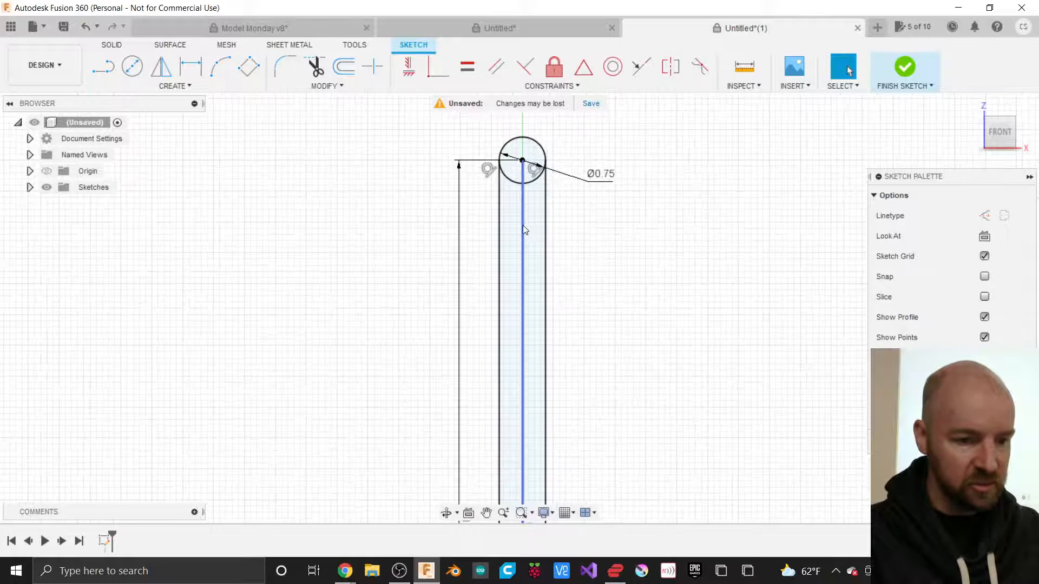
click(522, 225)
scroll(559, 172, down, 3)
scroll(559, 172, down, 5)
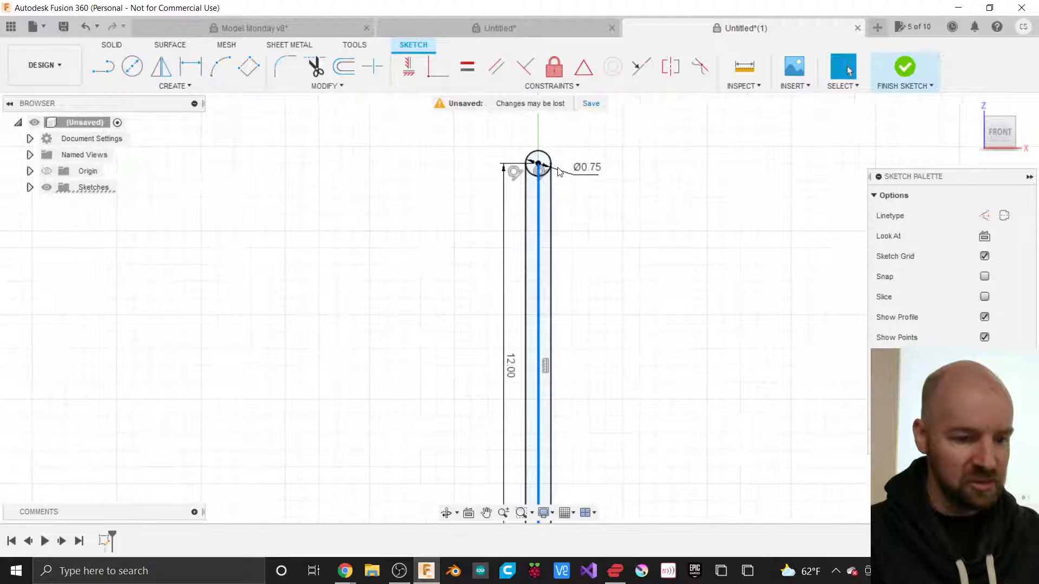
scroll(547, 346, up, 1)
scroll(547, 349, up, 2)
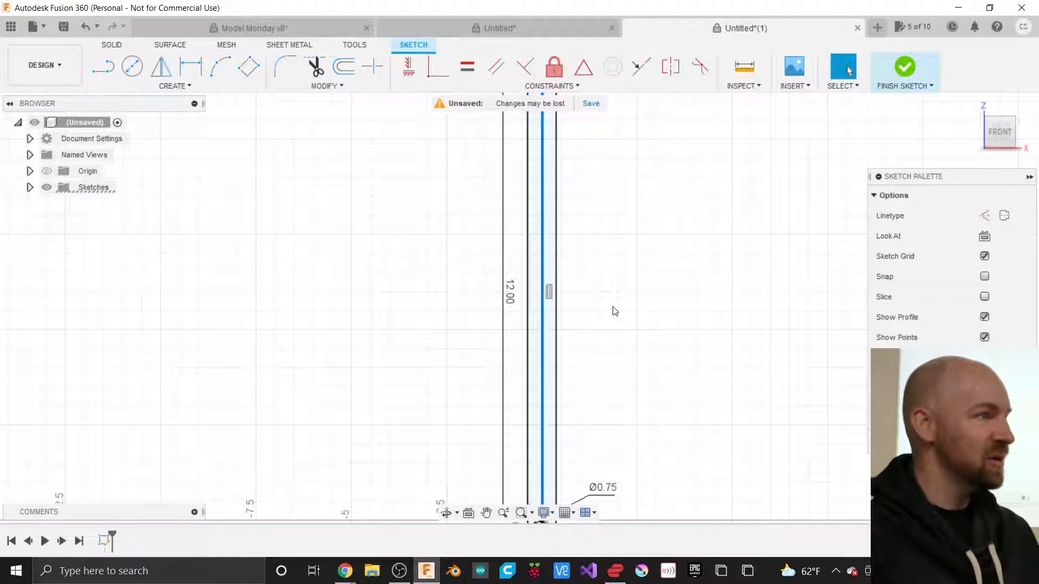
key(x)
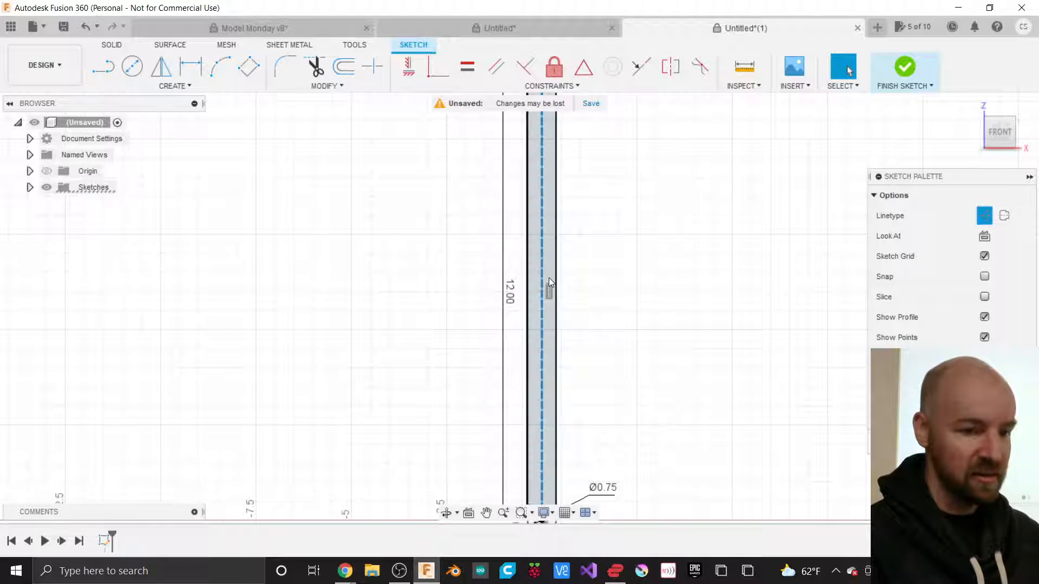
scroll(546, 272, down, 1)
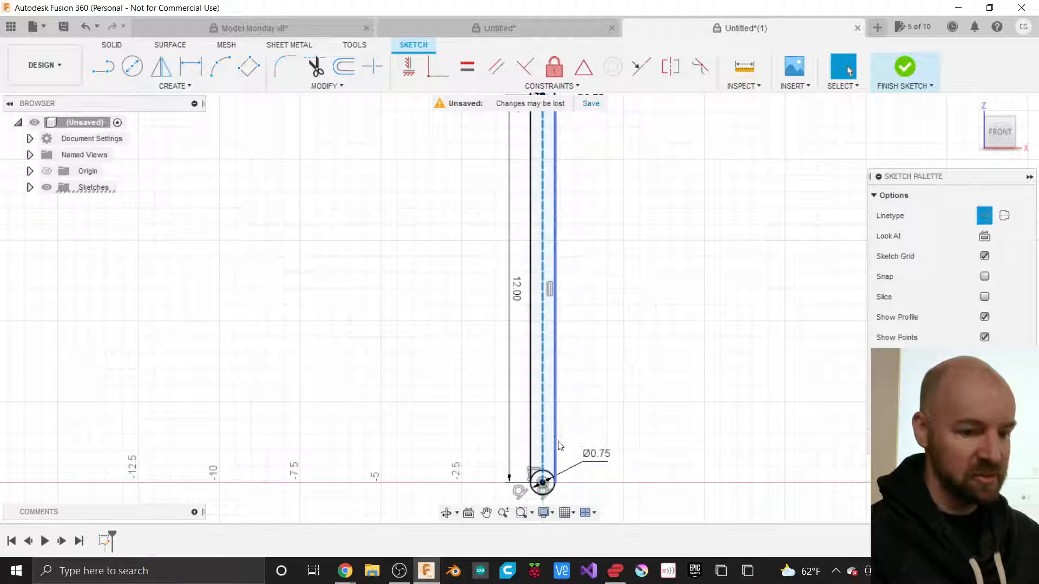
scroll(564, 492, up, 2)
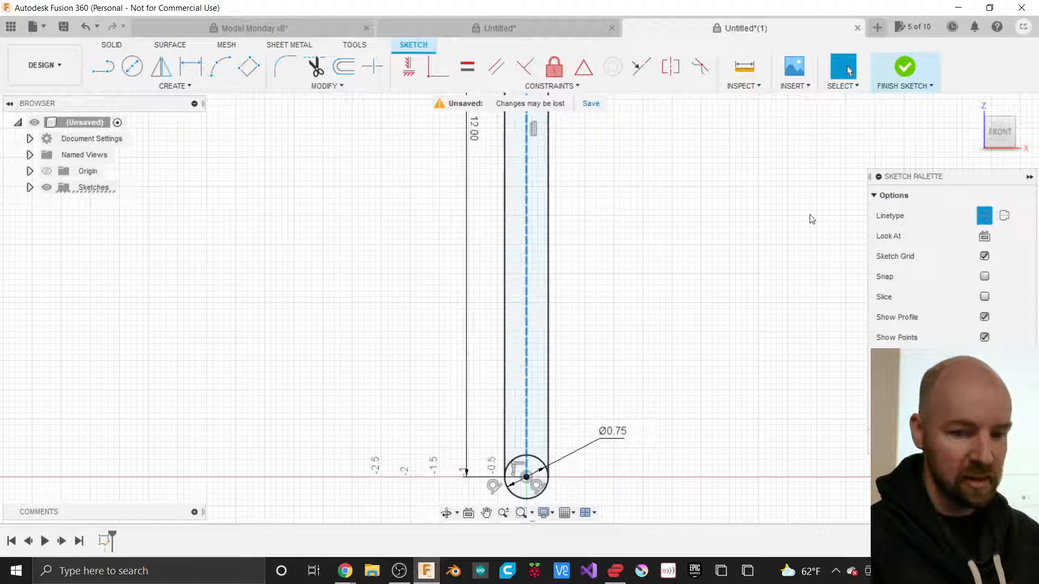
Step: Toggle the centerline's linetype to normal and back to construction, moving the sketch options beside the geometry and back out of the way
drag(950, 170, 672, 181)
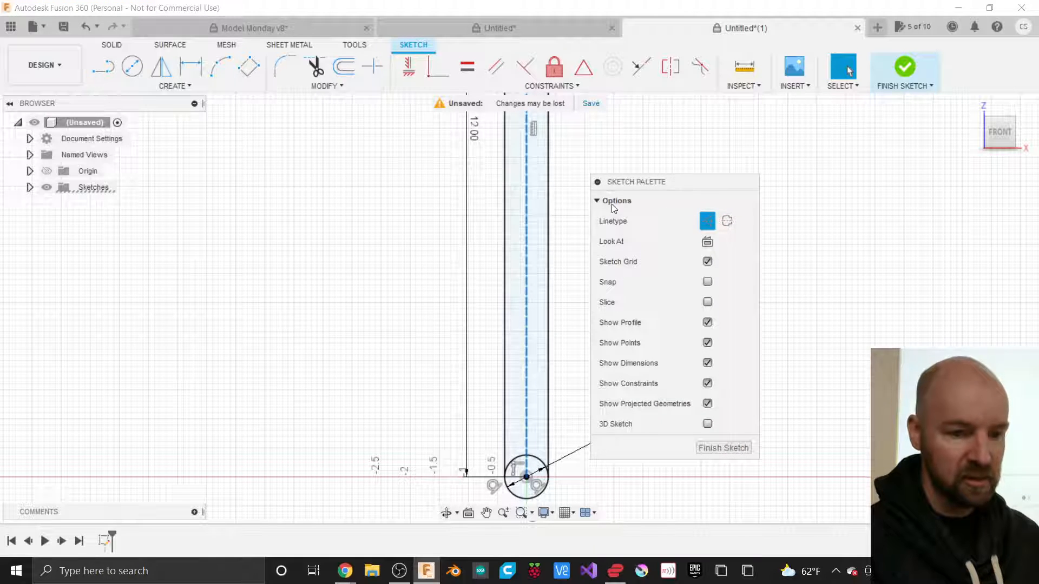
click(707, 226)
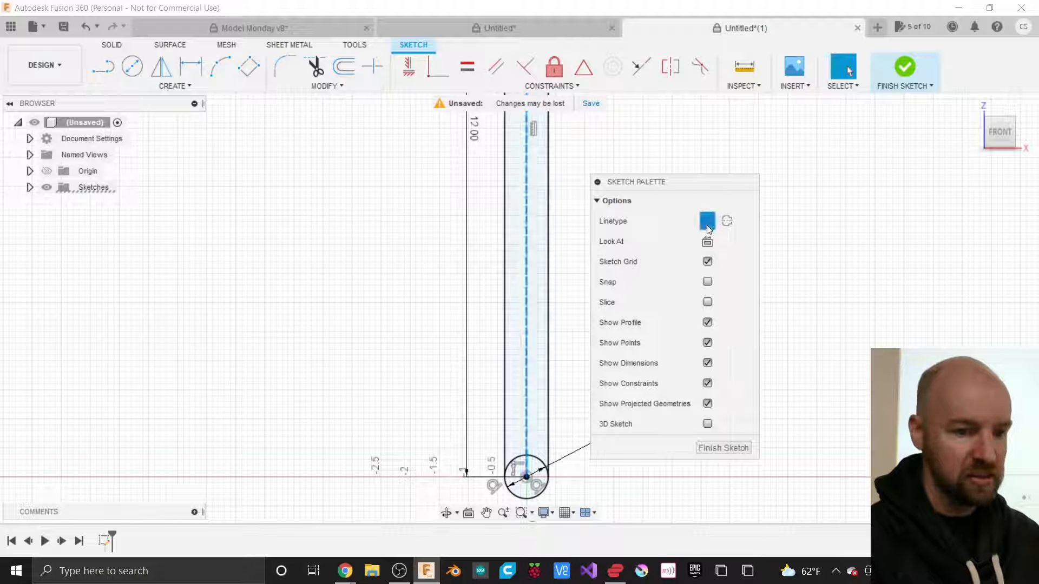
click(708, 225)
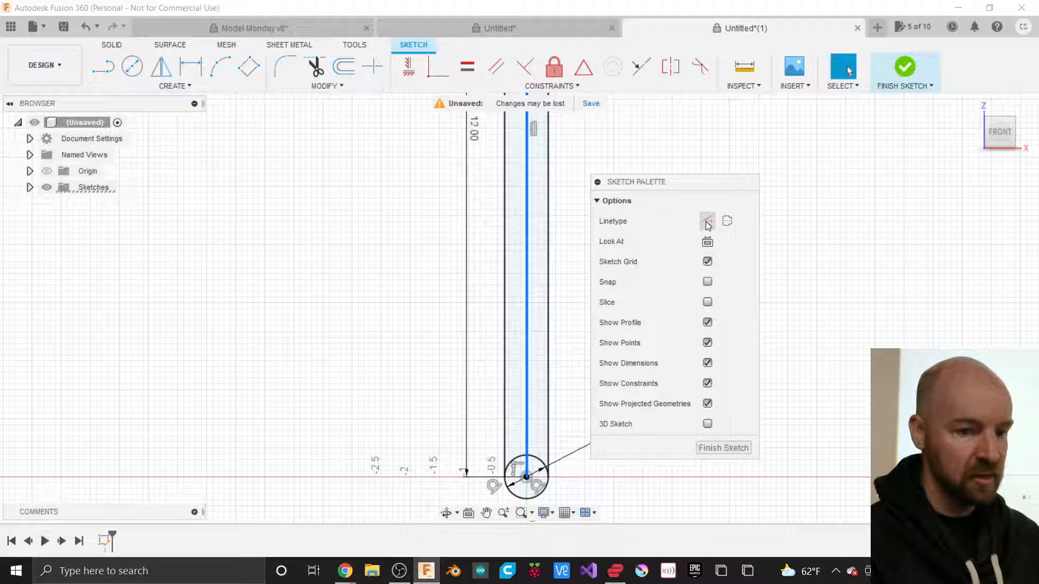
click(708, 225)
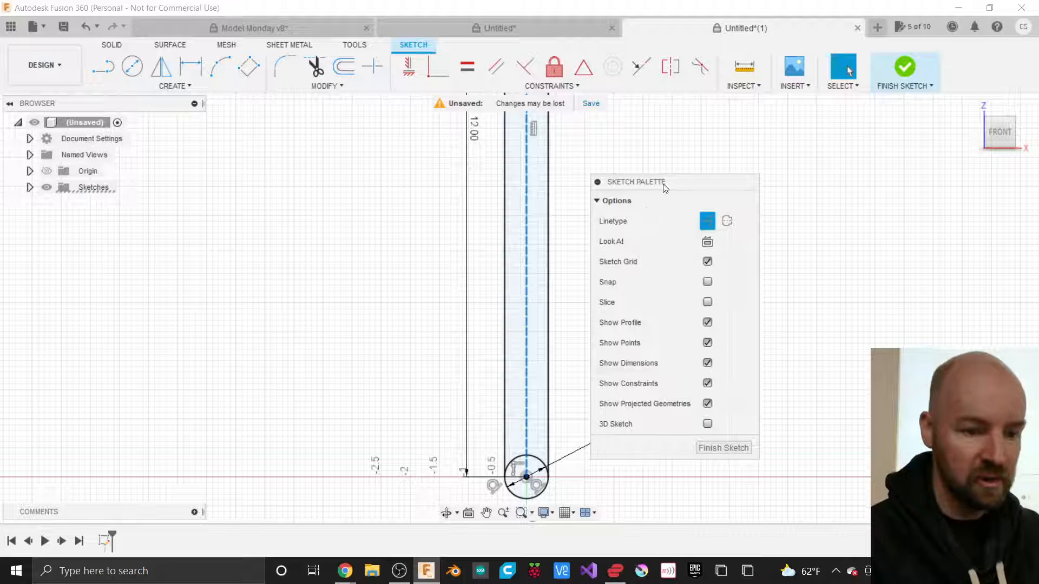
drag(665, 188, 863, 180)
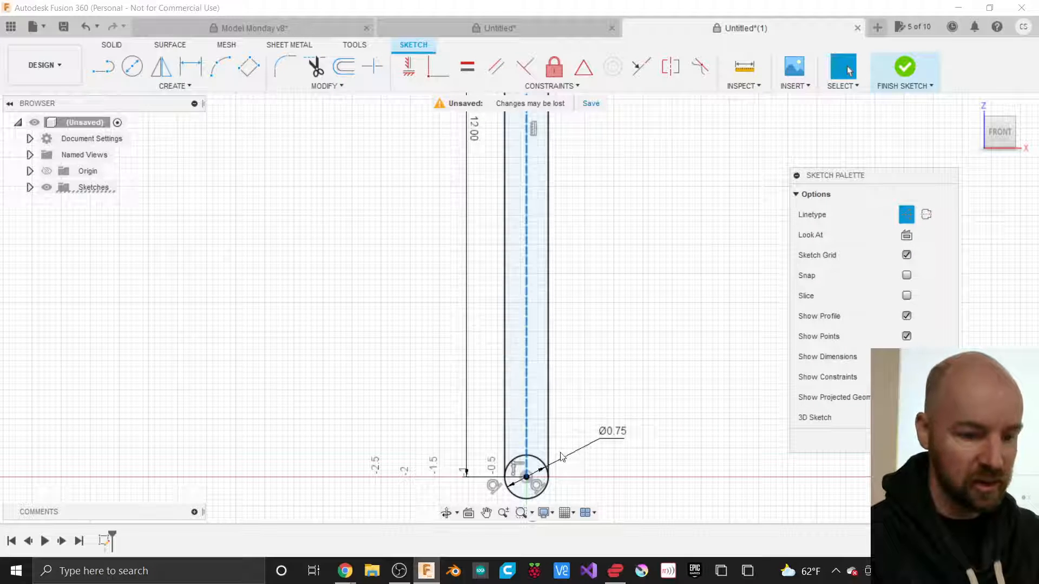
Step: Draw a 0.26 in diameter hole circle at the lower circle's center and move its diameter label outside the profile
scroll(535, 465, down, 5)
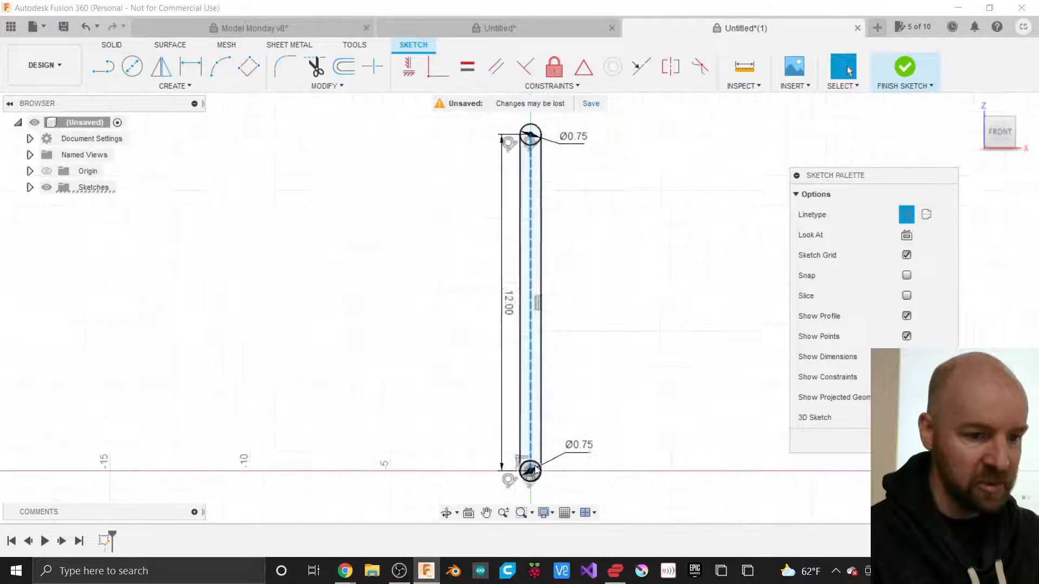
scroll(536, 469, up, 5)
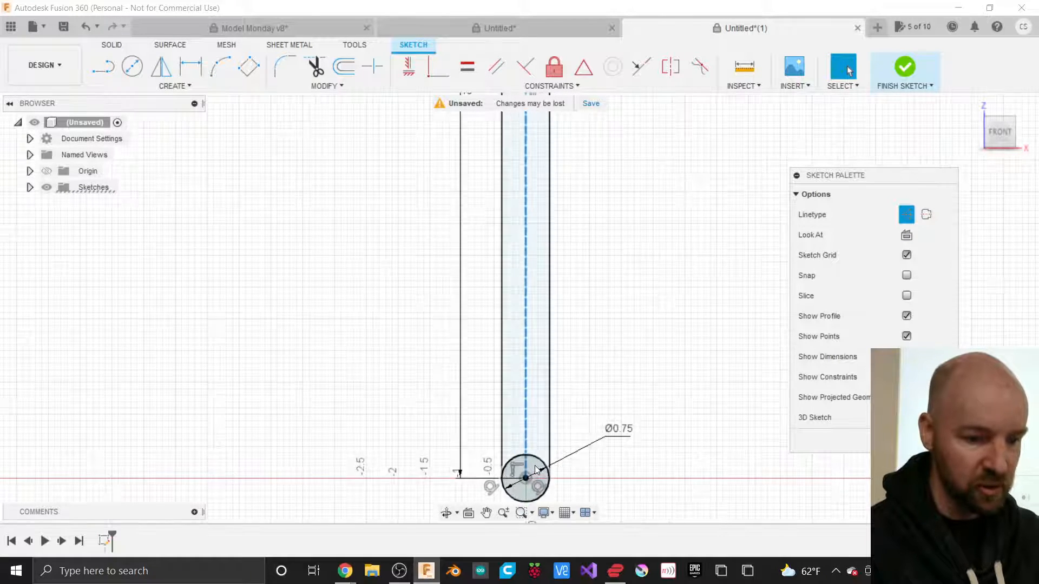
scroll(535, 469, up, 1)
scroll(579, 336, down, 1)
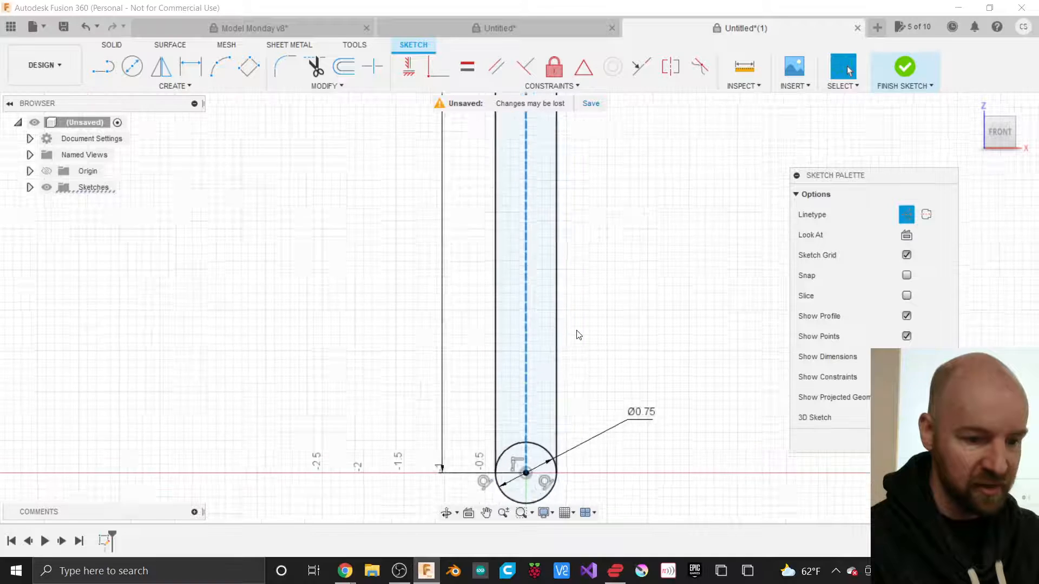
scroll(579, 335, down, 1)
scroll(541, 459, up, 2)
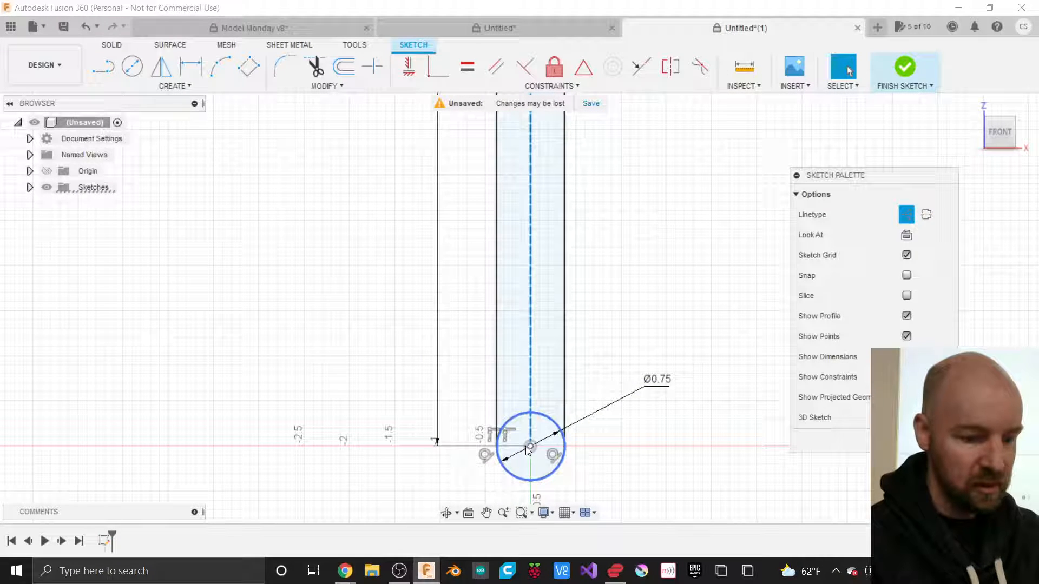
key(c)
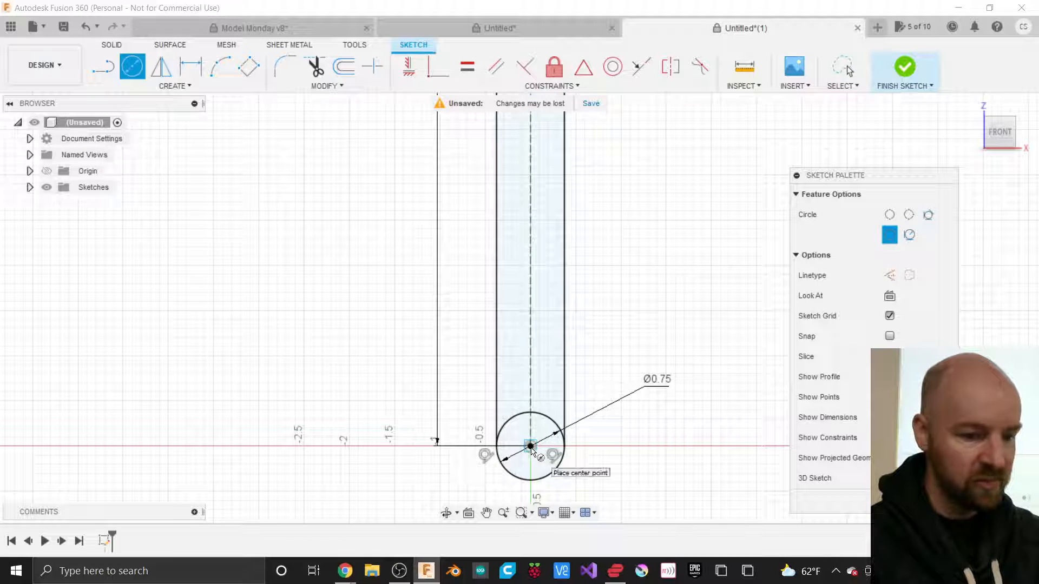
click(531, 447)
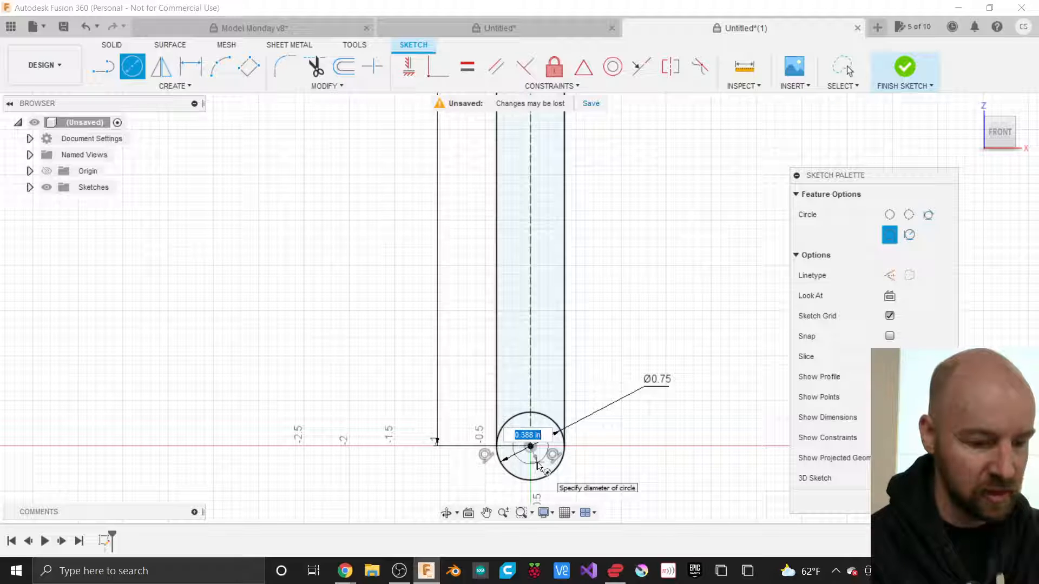
text(6)
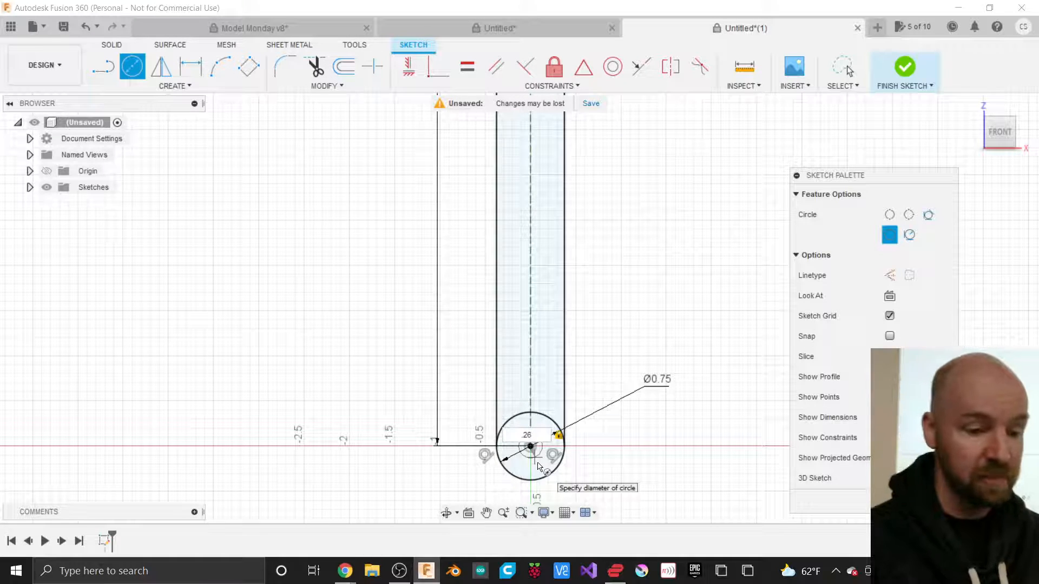
key(Return)
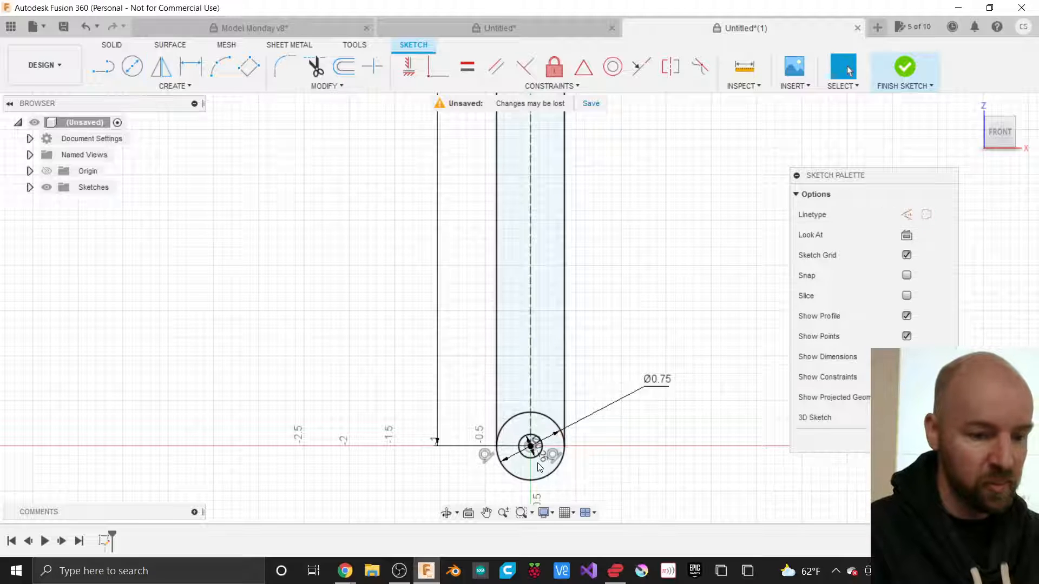
drag(543, 458, 608, 441)
Step: Draw a 0.26 in diameter hole circle at the upper circle's center and move its diameter label outside the profile
scroll(578, 470, down, 5)
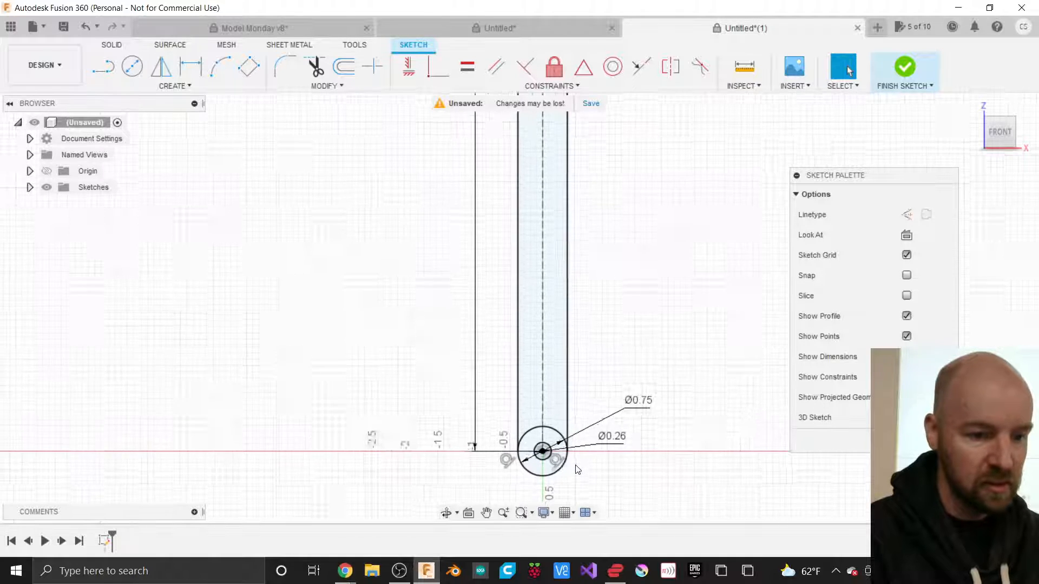
scroll(578, 469, down, 3)
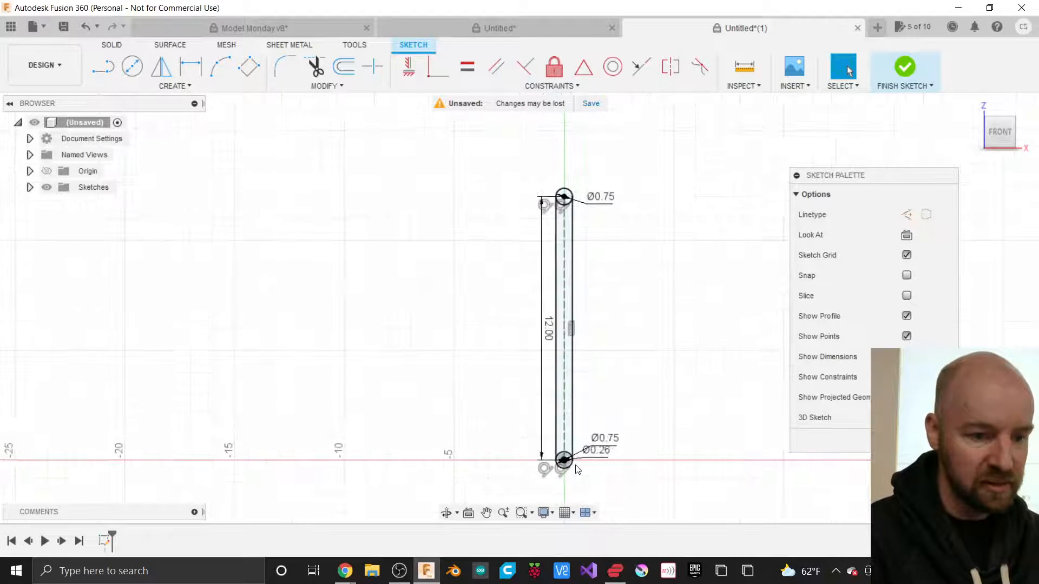
scroll(566, 208, up, 4)
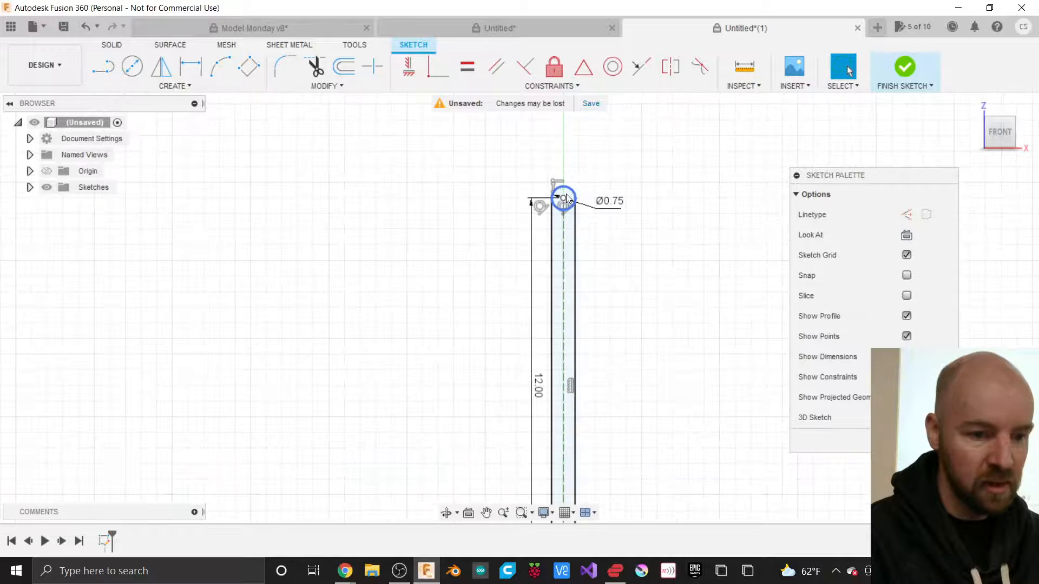
scroll(566, 201, up, 1)
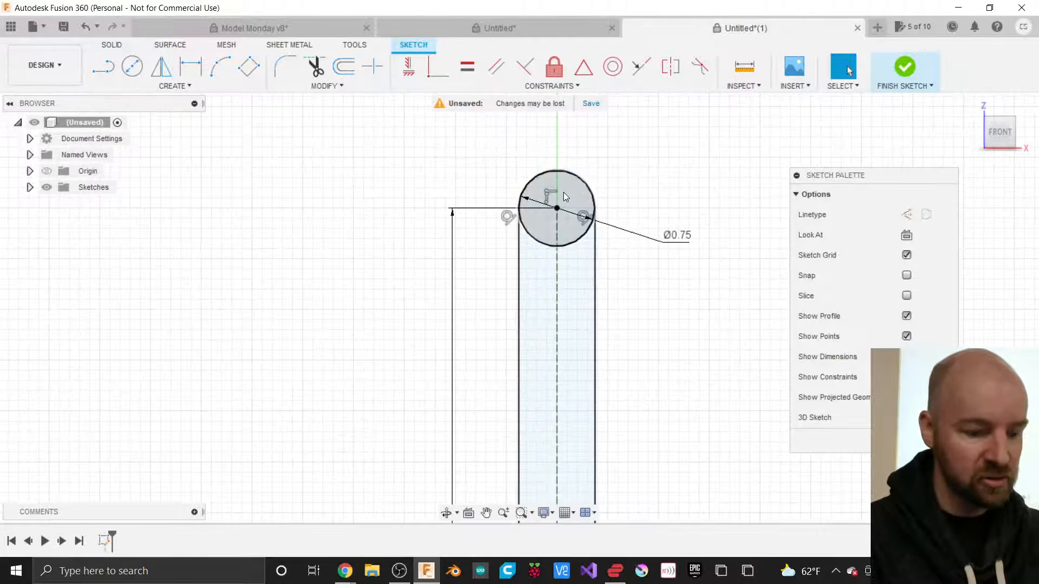
key(c)
click(557, 209)
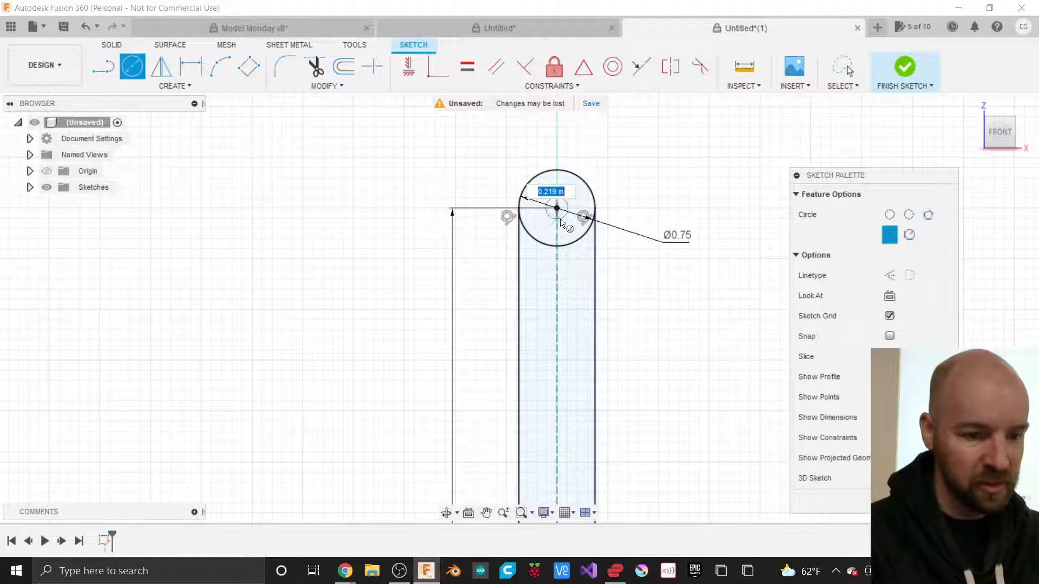
text(.26)
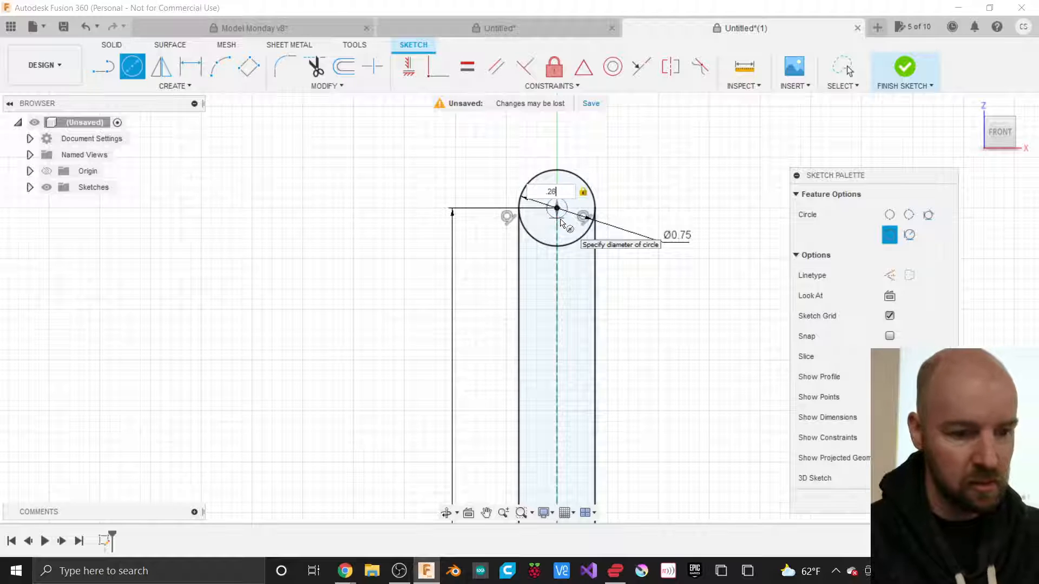
key(Return)
key(Escape)
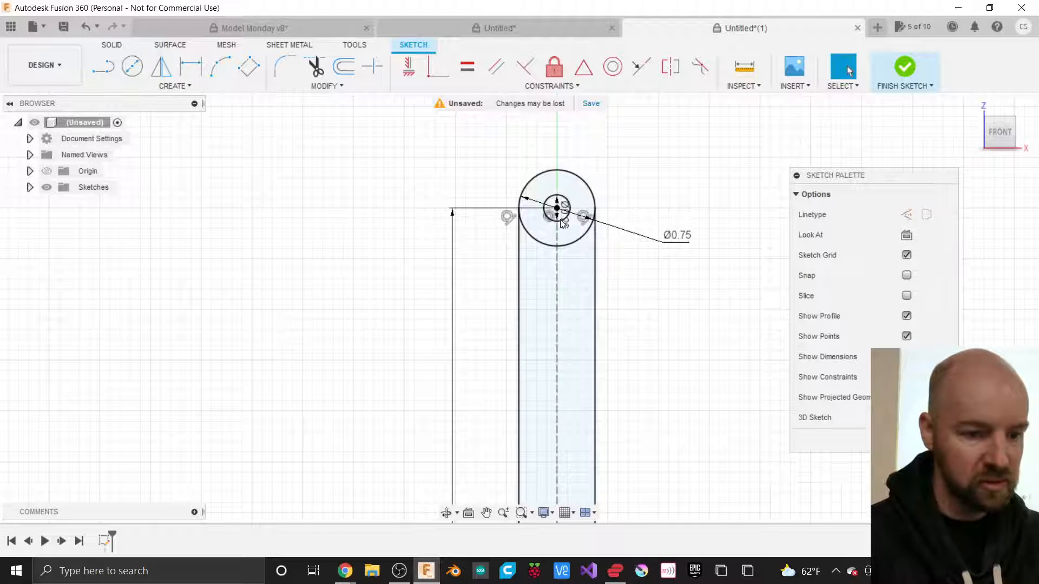
drag(566, 225, 636, 192)
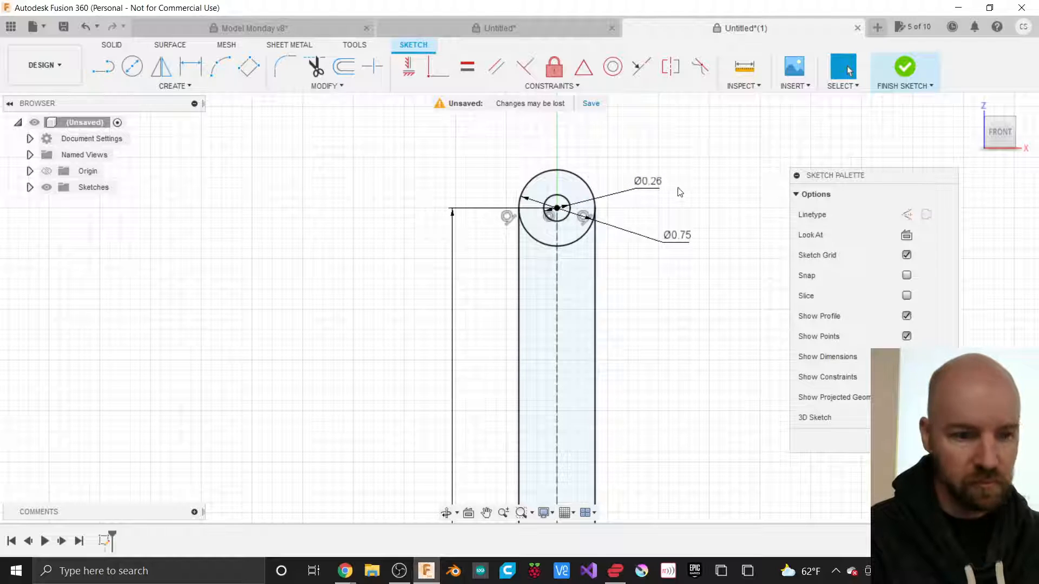
scroll(584, 147, down, 1)
scroll(585, 147, down, 5)
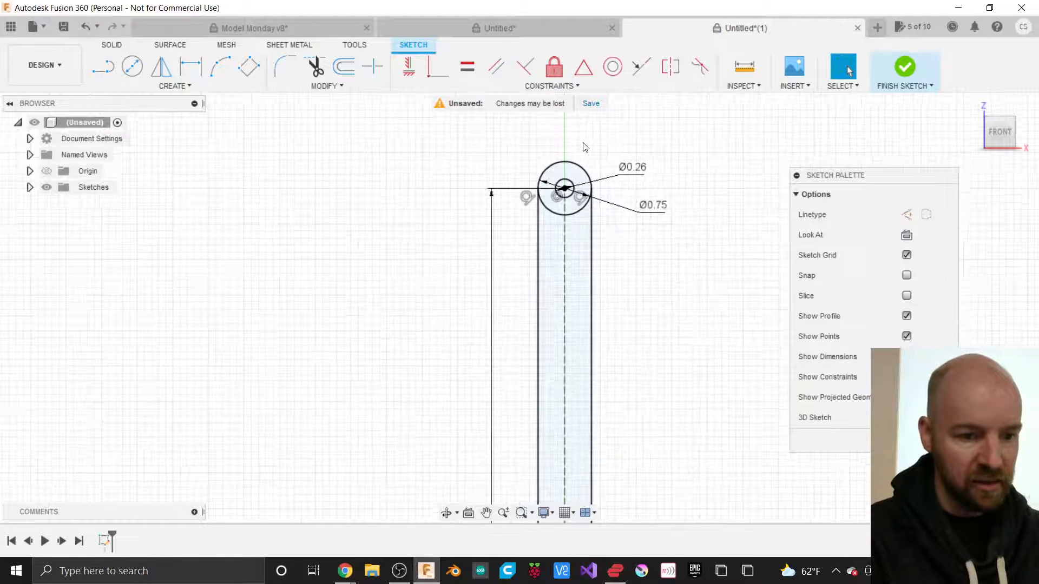
scroll(585, 147, down, 2)
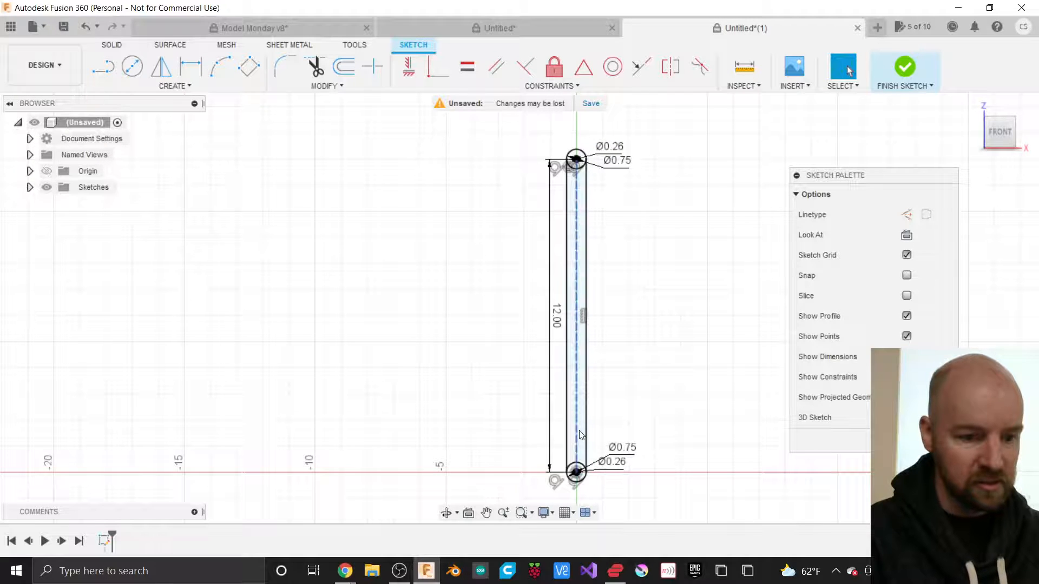
Step: Draw a 0.26 in diameter circle centered on the construction centerline, a short distance above the lower end hole
scroll(577, 420, up, 5)
scroll(580, 434, up, 2)
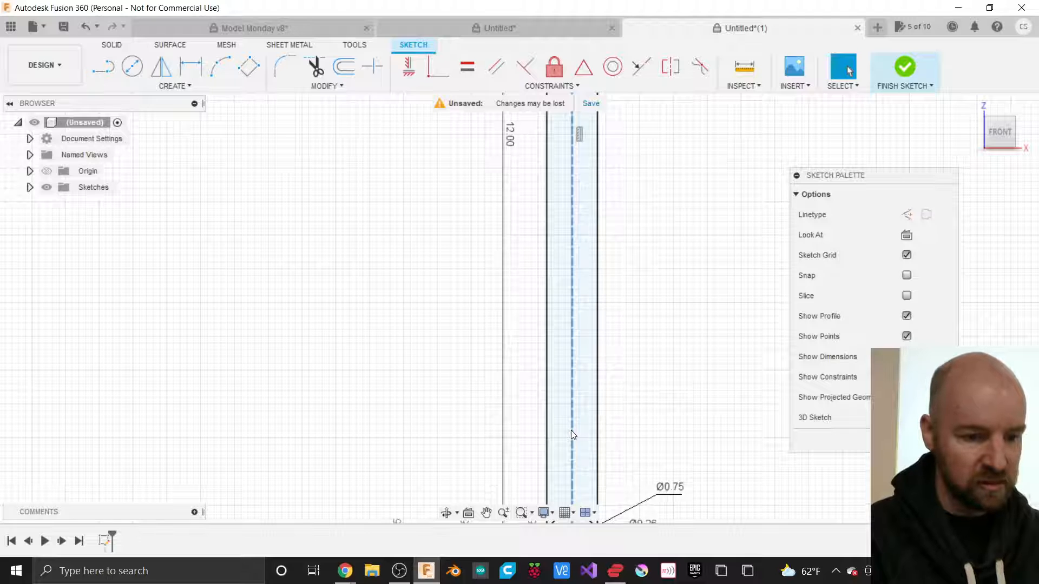
key(c)
scroll(595, 376, down, 2)
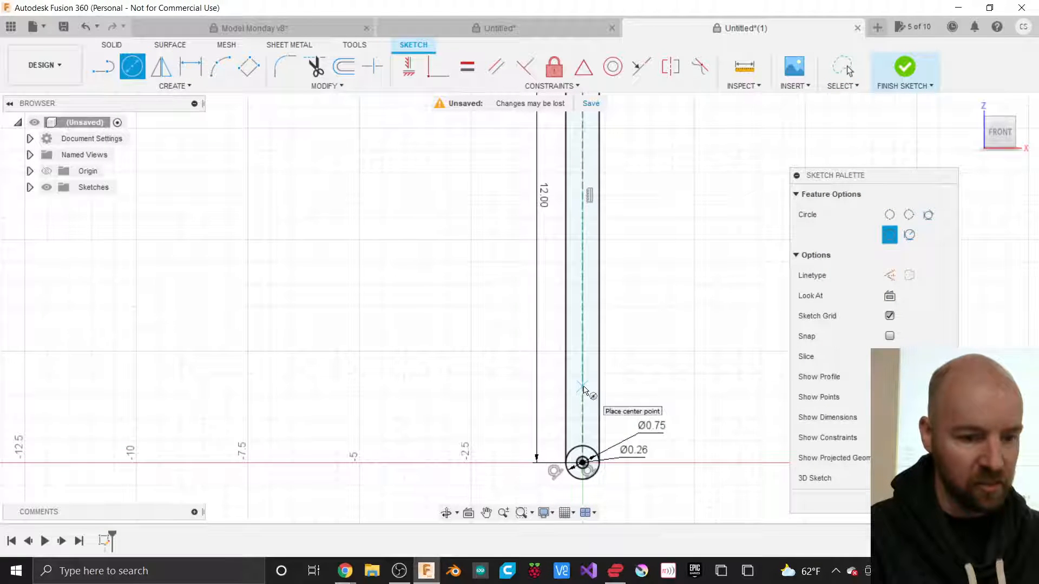
click(583, 386)
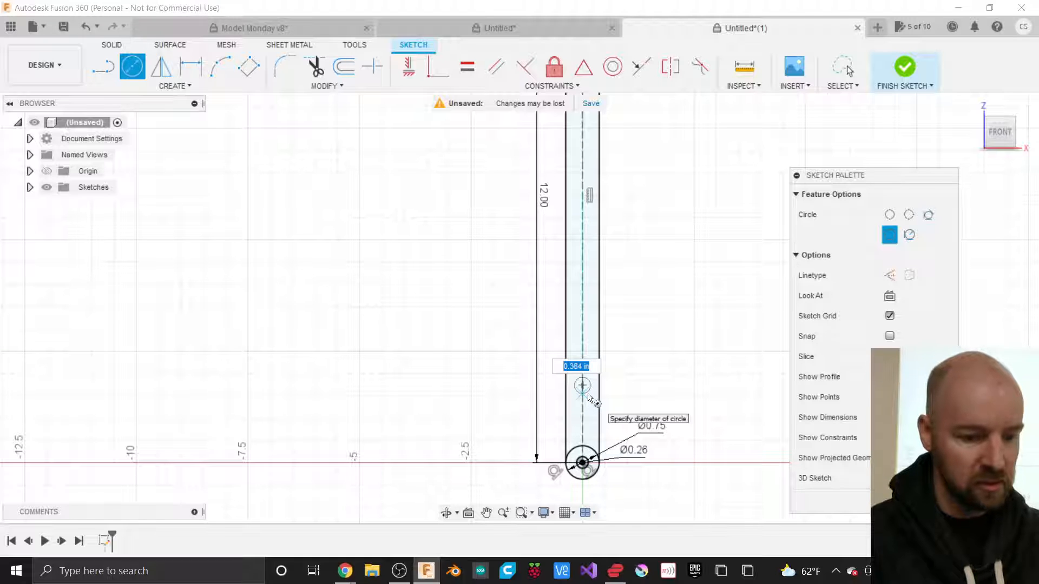
text(.26)
key(Return)
key(Escape)
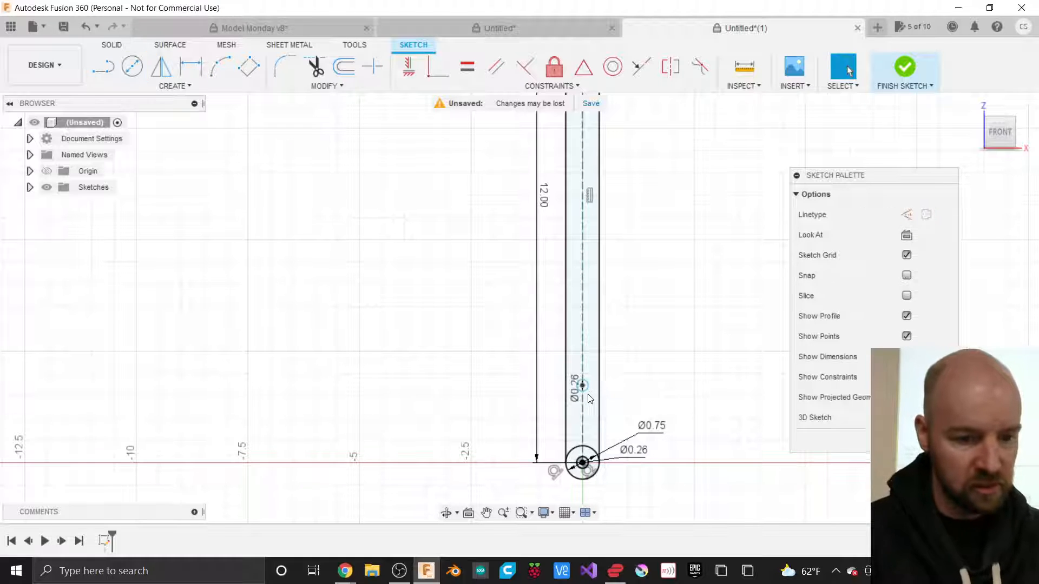
Step: Move the new circle's diameter label outside the profile and line up the neighbouring 0.26 in hole label with the other labels
drag(575, 399, 635, 379)
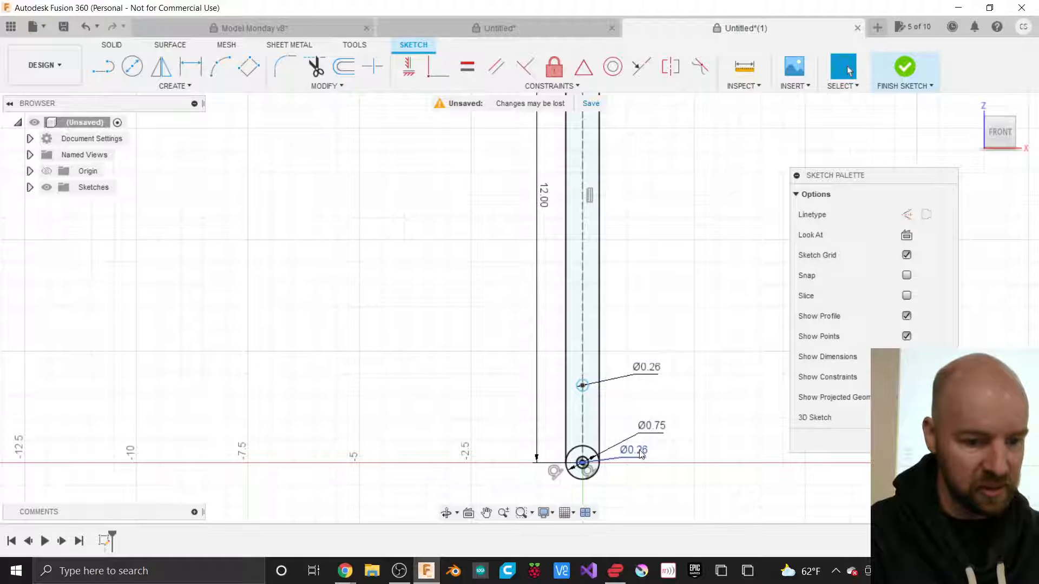
drag(640, 454, 658, 459)
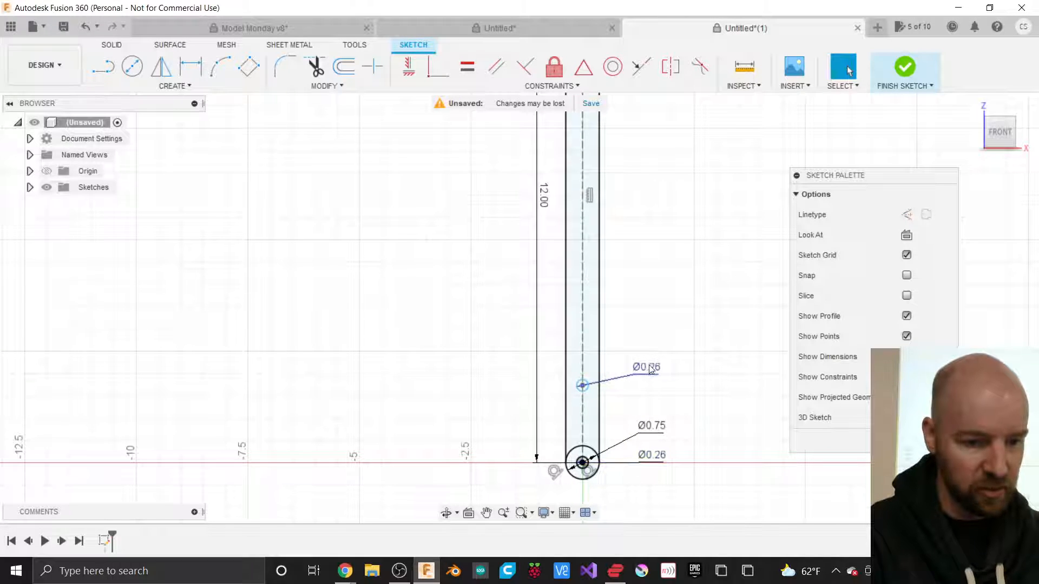
drag(652, 372, 663, 371)
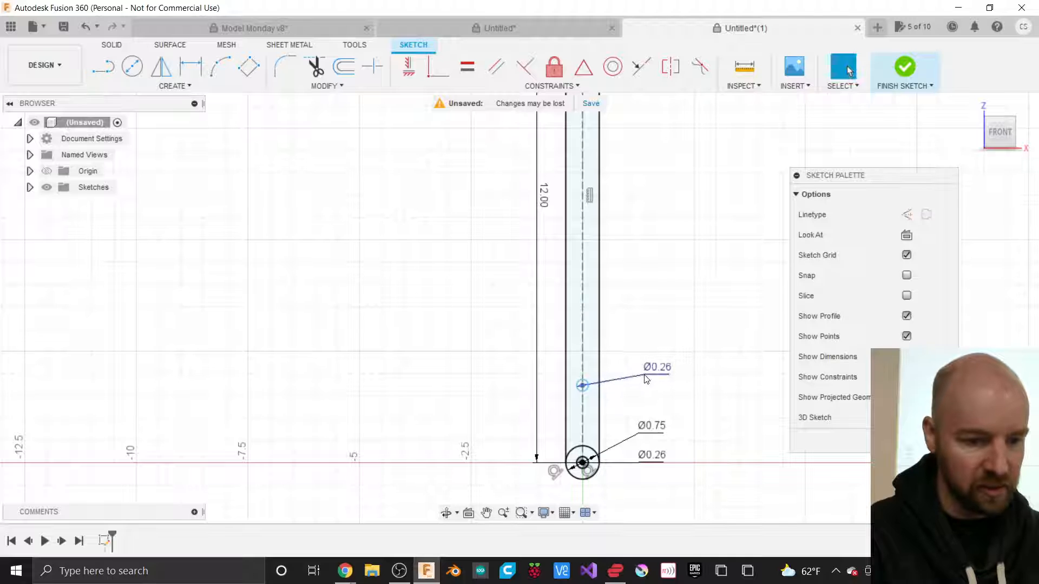
Step: Rotate the sketch view a quarter turn so the arm lies horizontally, and move the sketch options and the far end's diameter labels clear of the geometry
scroll(636, 487, down, 2)
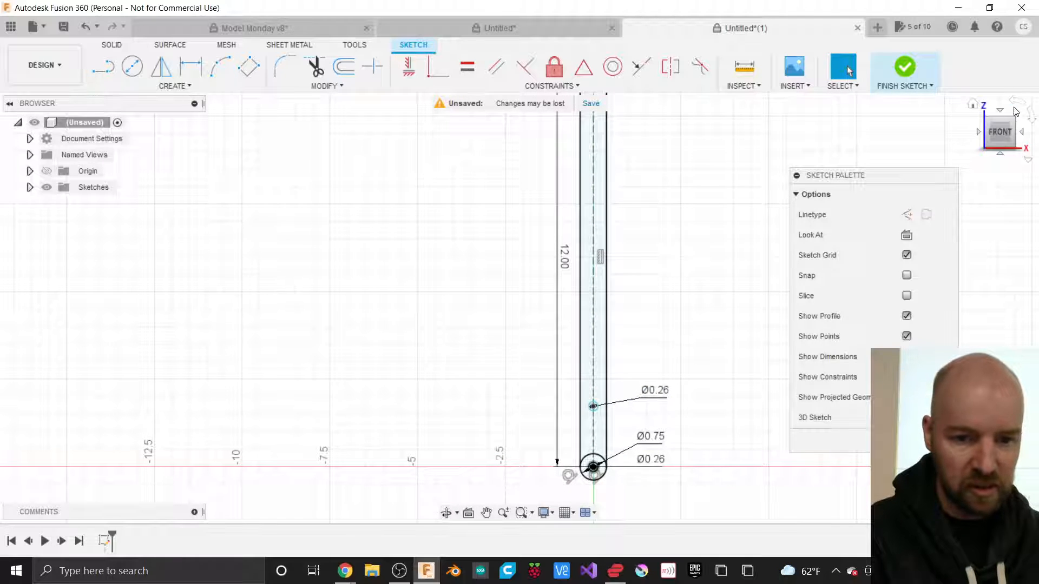
click(1017, 104)
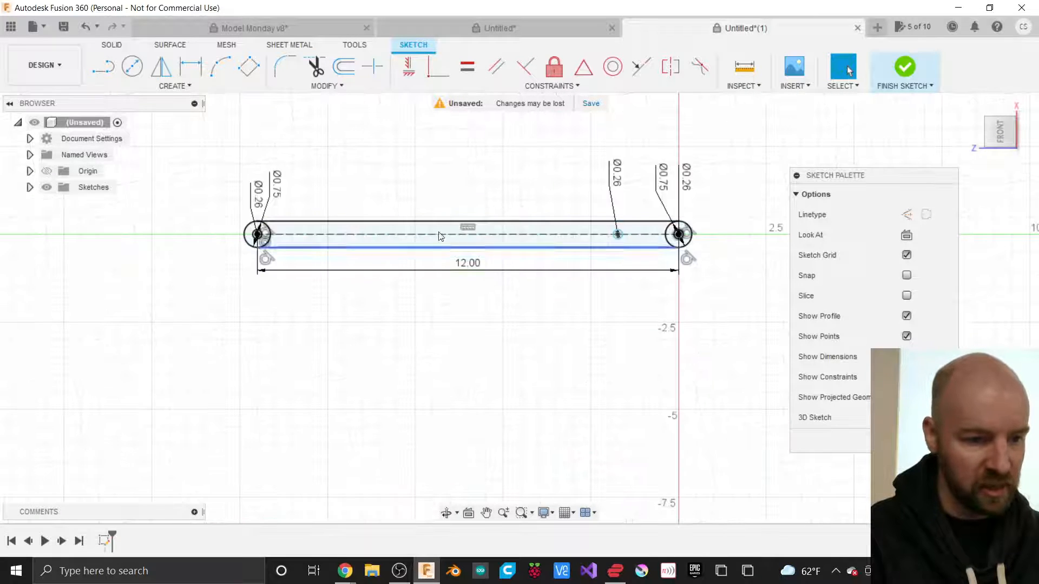
scroll(327, 145, up, 3)
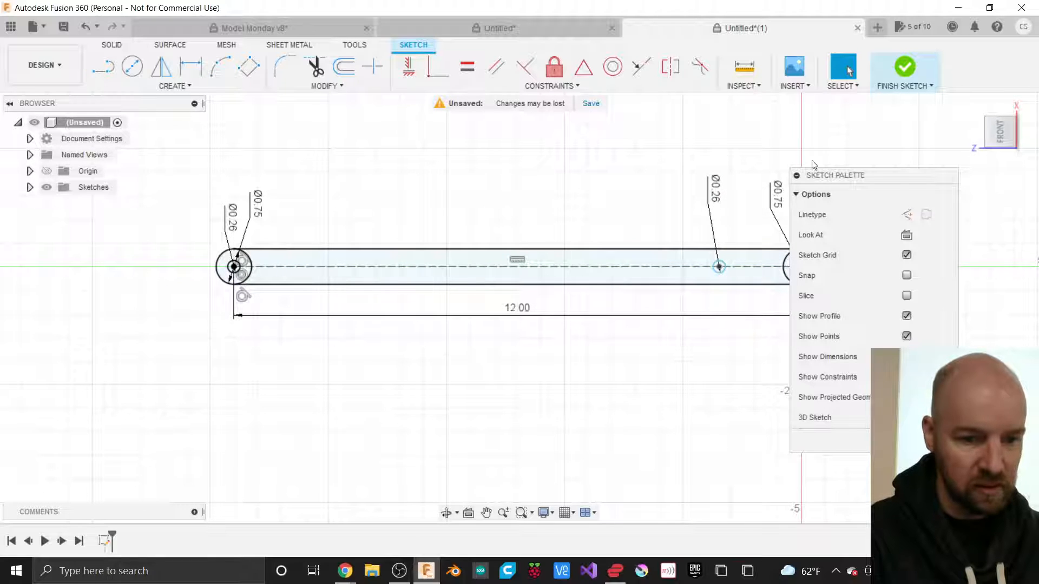
mouse_move(826, 180)
mouse_down()
mouse_move(912, 370)
mouse_move(902, 368)
mouse_up()
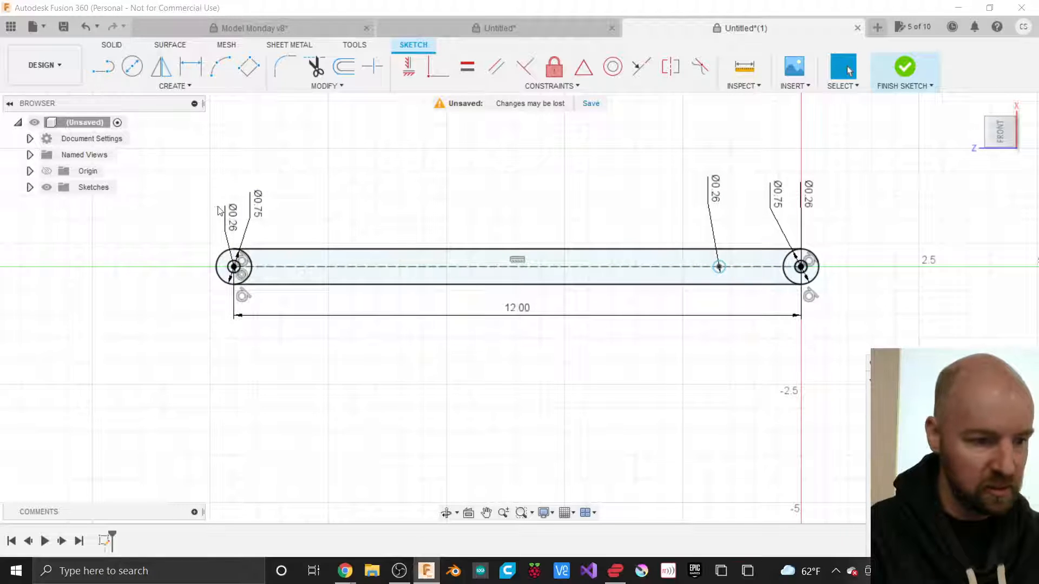
mouse_move(230, 215)
mouse_down()
mouse_move(225, 205)
mouse_move(222, 215)
mouse_move(254, 208)
mouse_up()
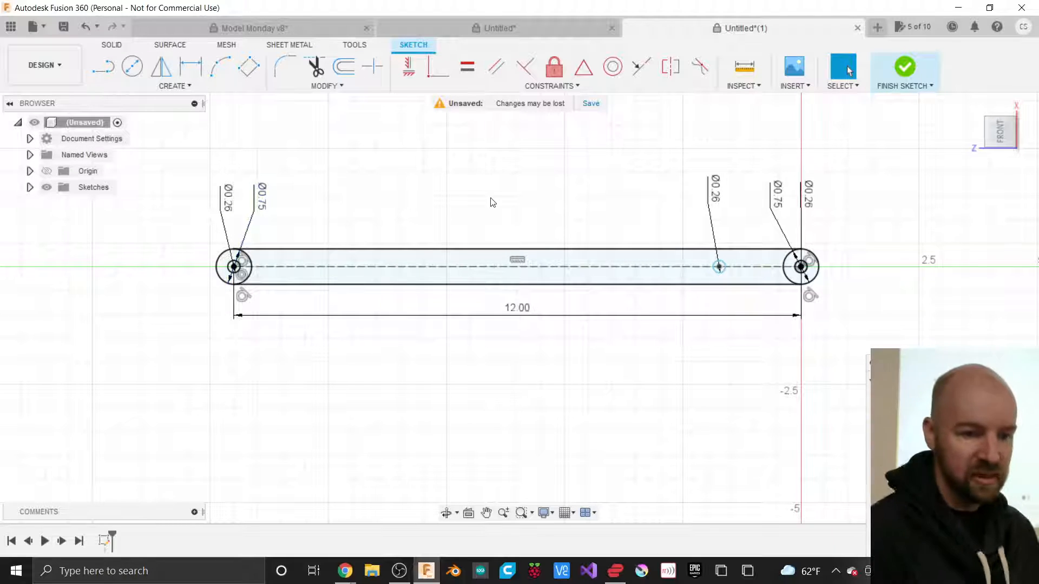
scroll(494, 202, up, 1)
scroll(494, 202, up, 1)
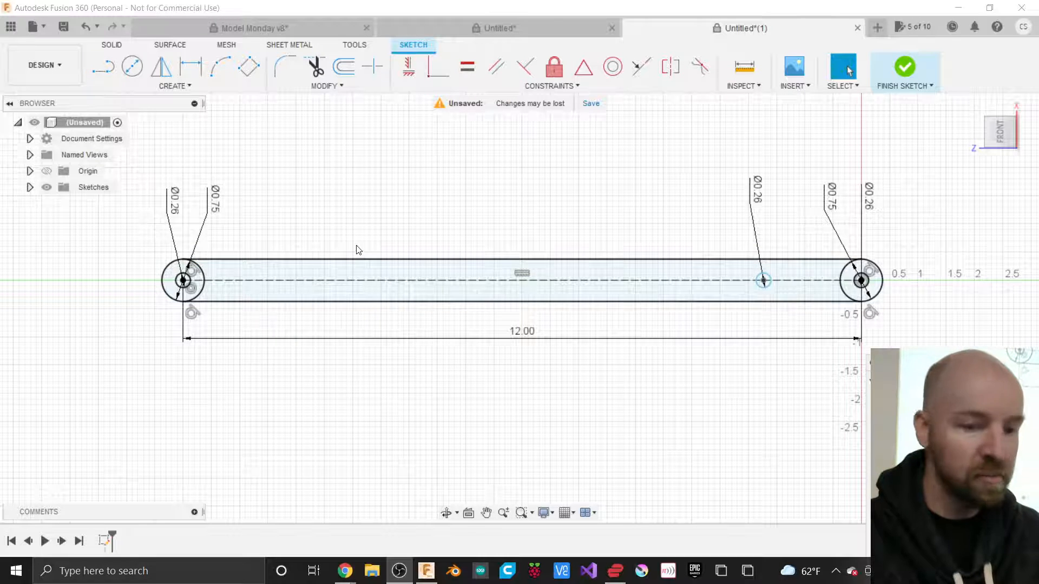
Step: Examine the arm profile's side lines, end circles and hole centers by selecting them one after another
click(583, 289)
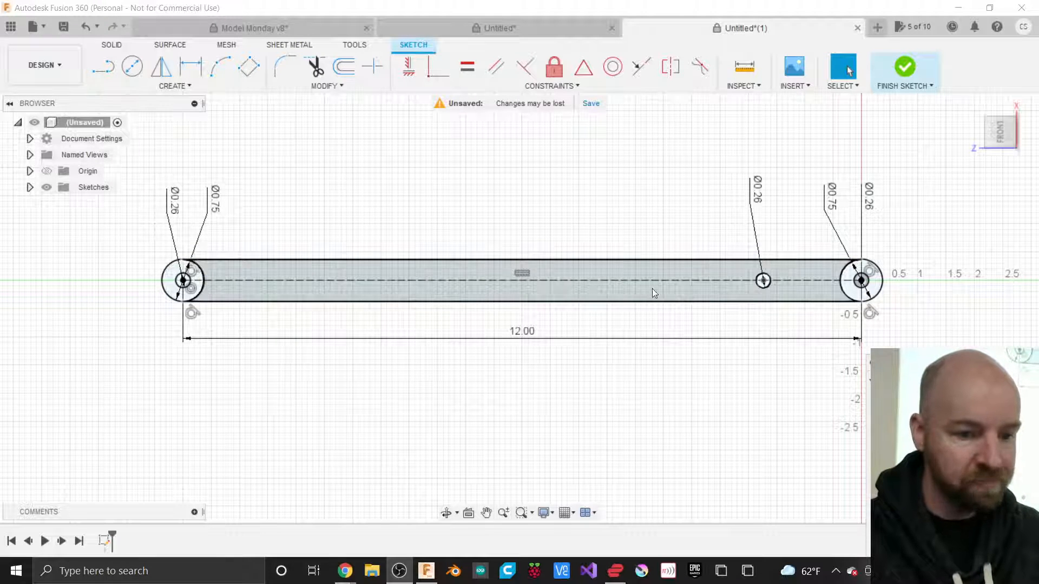
click(684, 261)
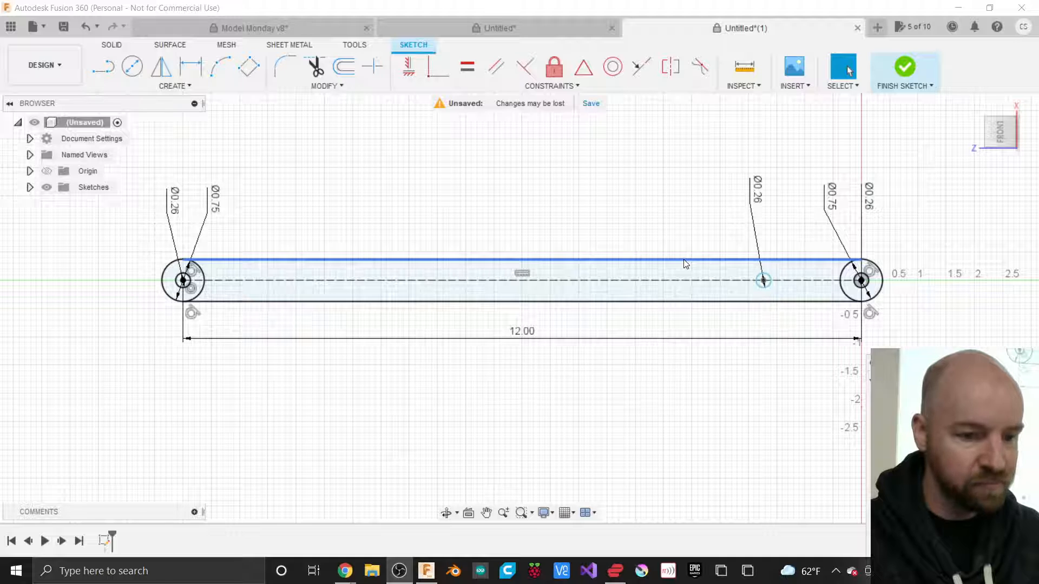
click(650, 302)
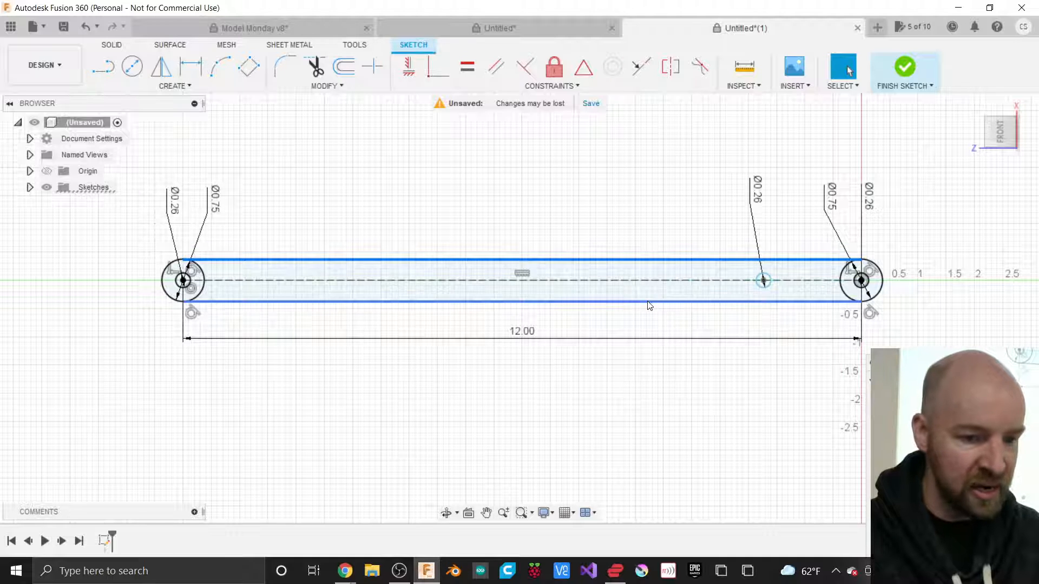
click(649, 303)
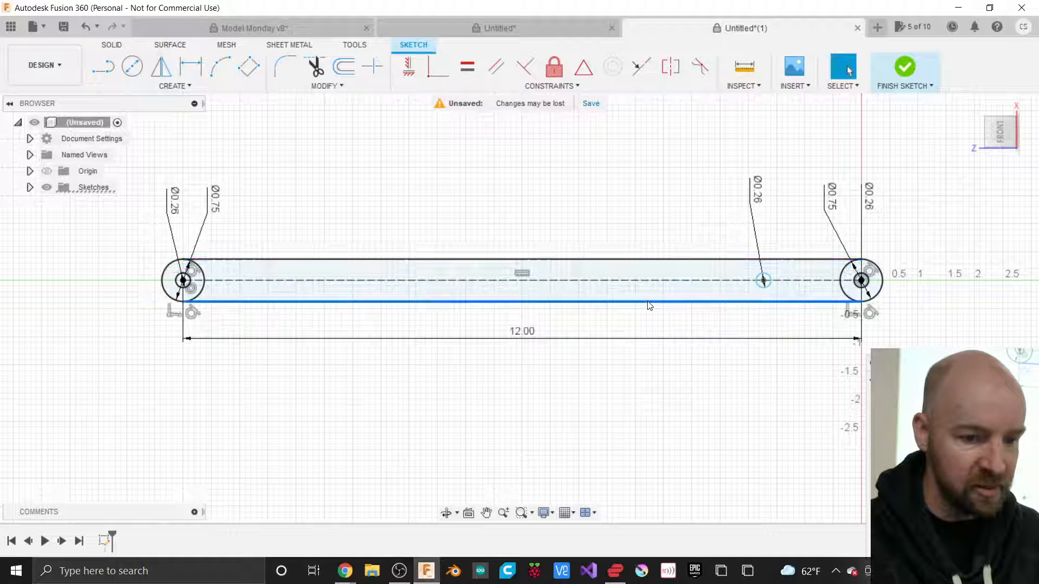
click(875, 299)
click(172, 297)
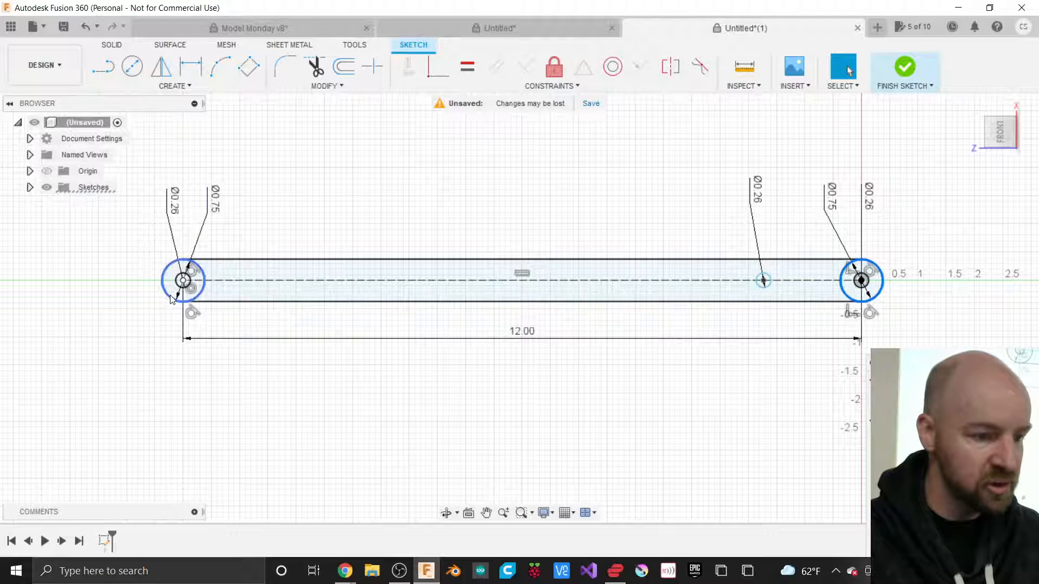
click(171, 297)
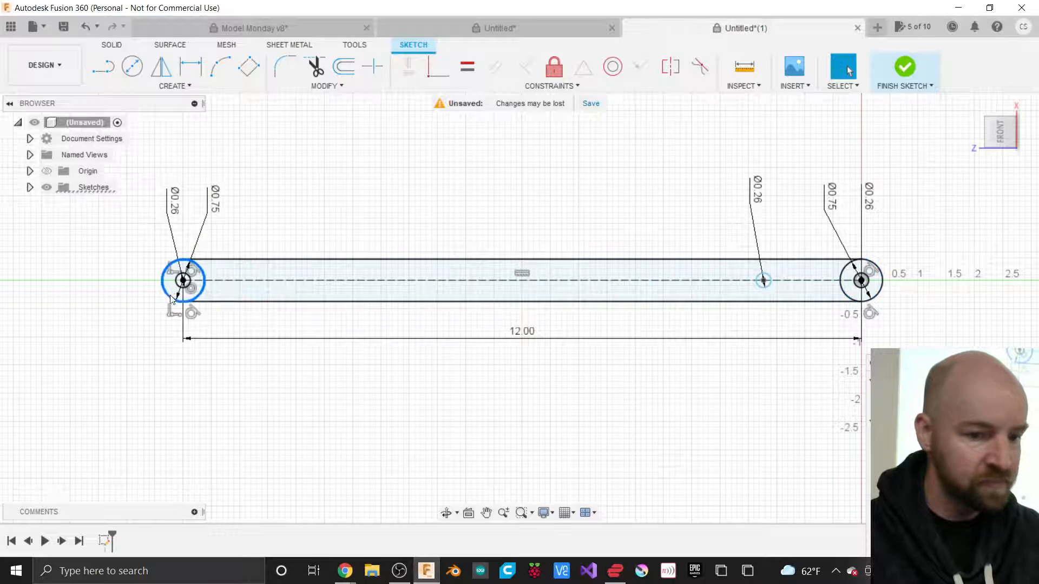
click(760, 282)
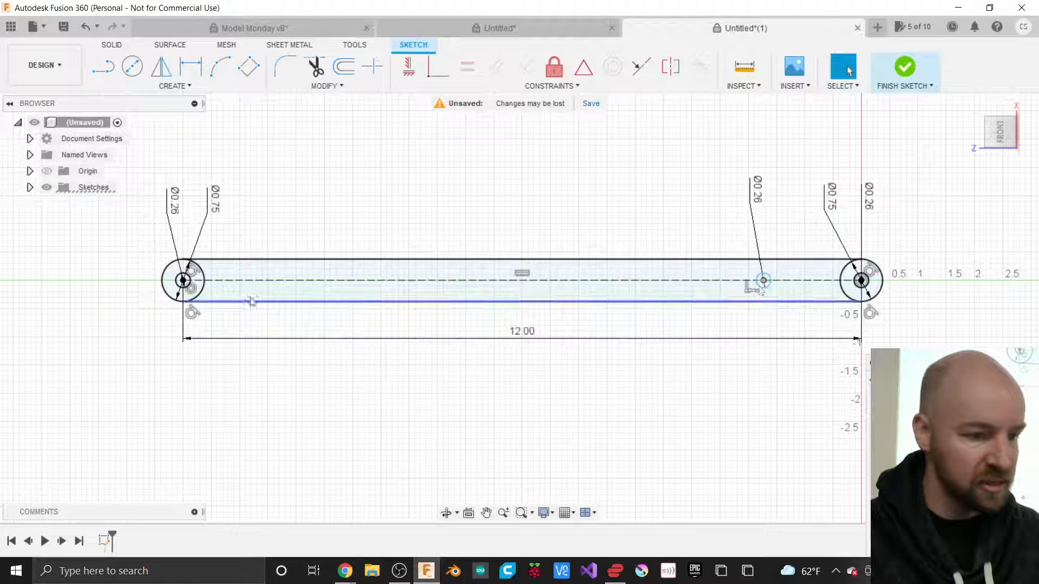
click(184, 280)
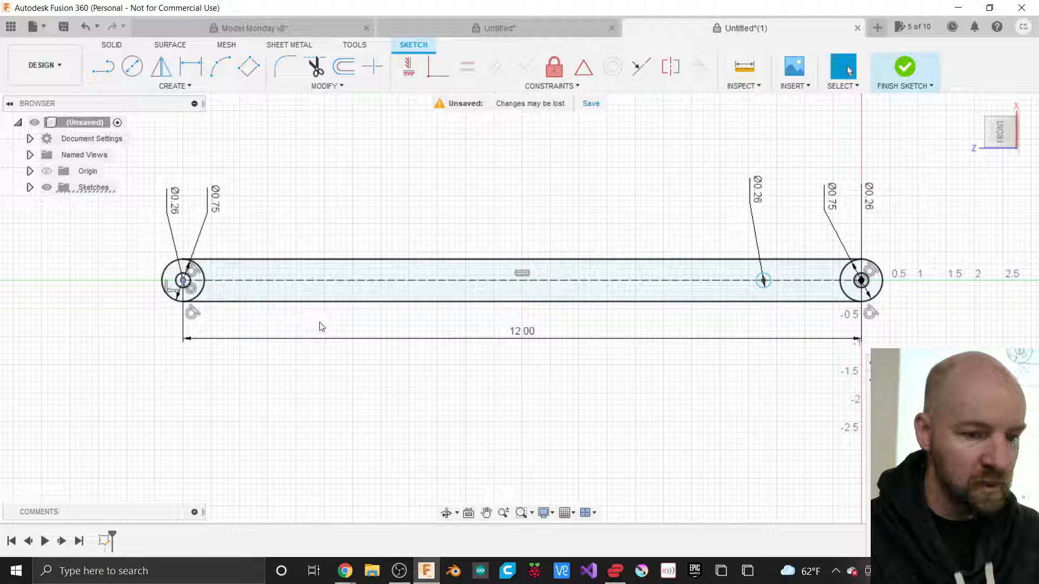
Step: Draw a line about 10.2 in long from the lower edge of the far end hole to the lower edge of the intermediate hole
click(176, 87)
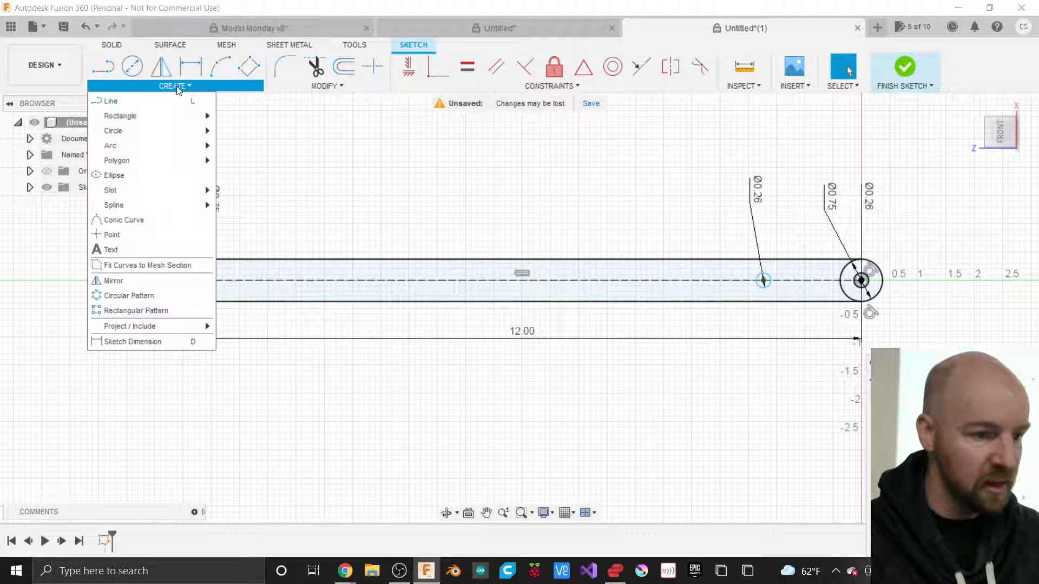
click(148, 102)
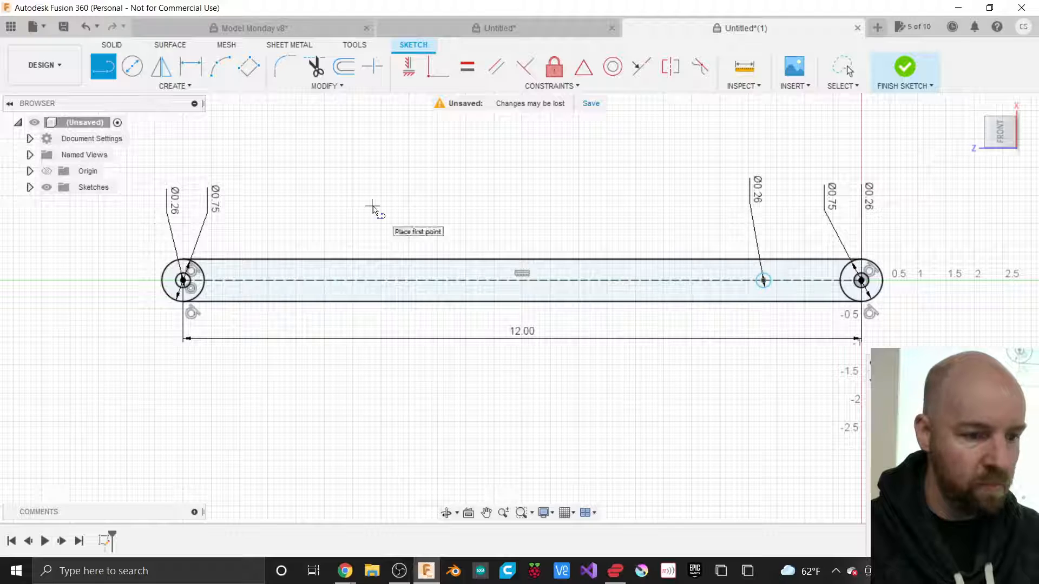
scroll(185, 282, up, 5)
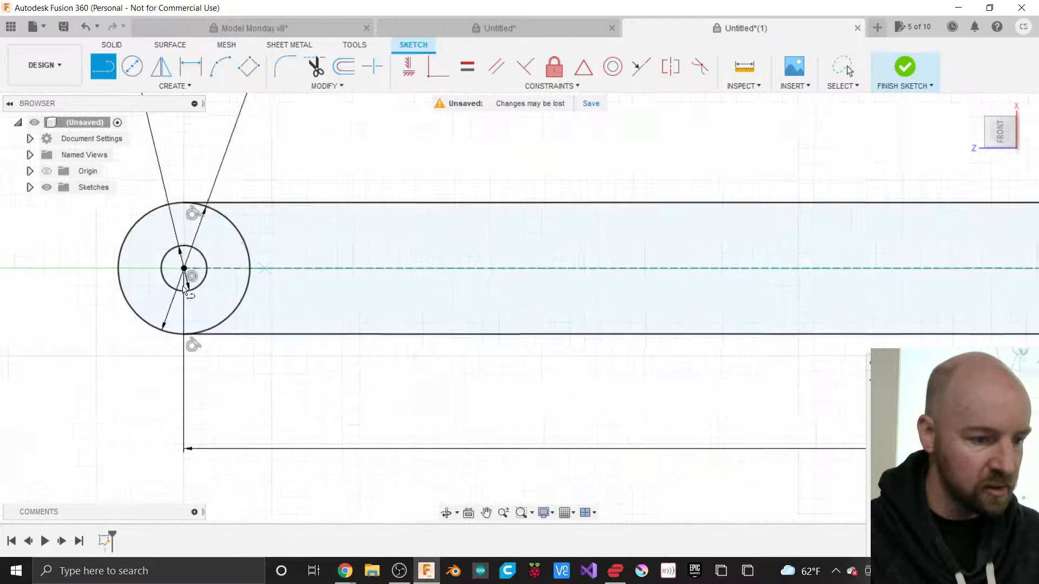
scroll(185, 290, up, 2)
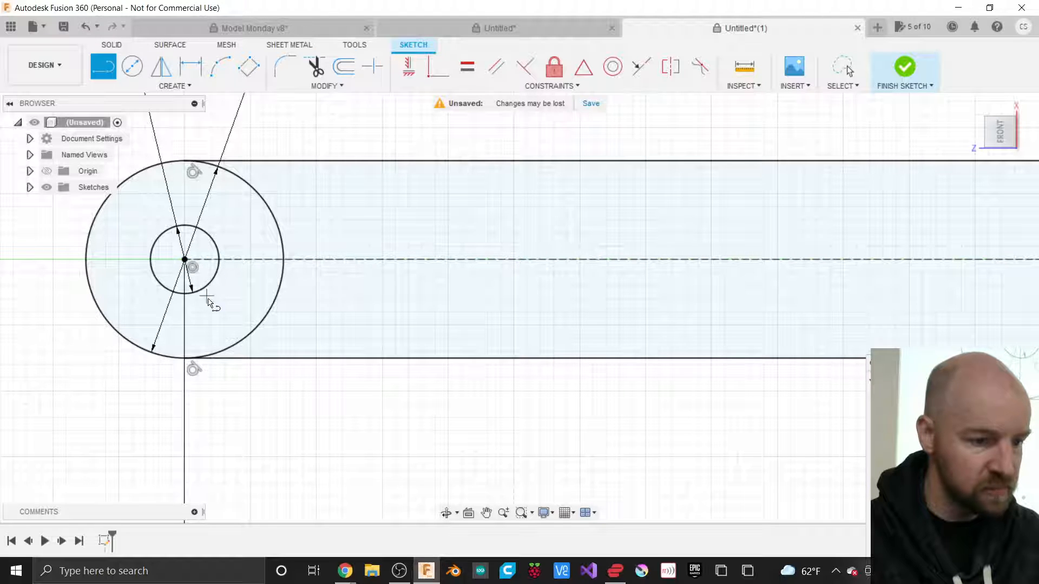
click(184, 259)
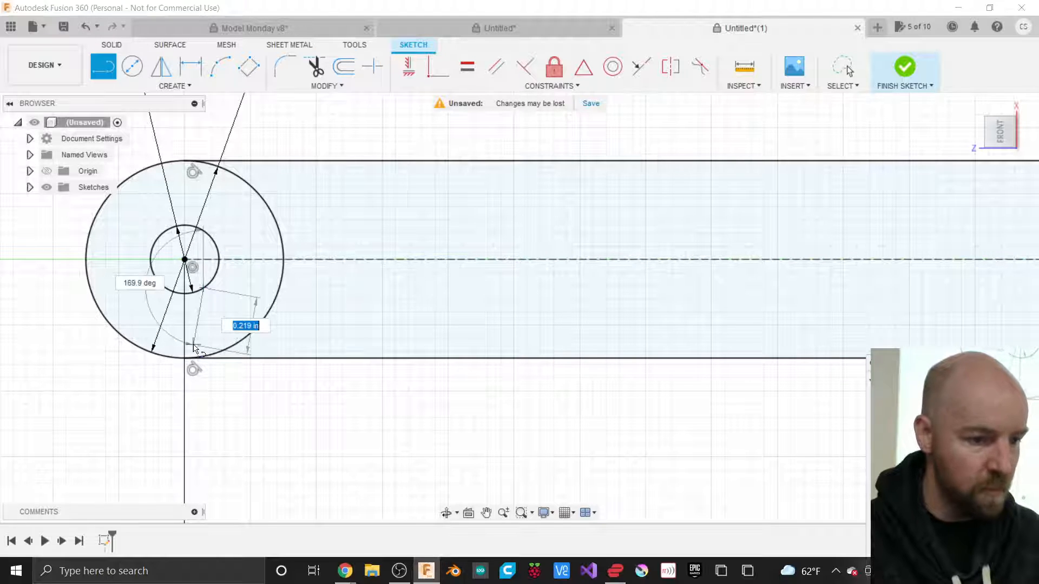
scroll(194, 348, down, 2)
scroll(193, 347, down, 5)
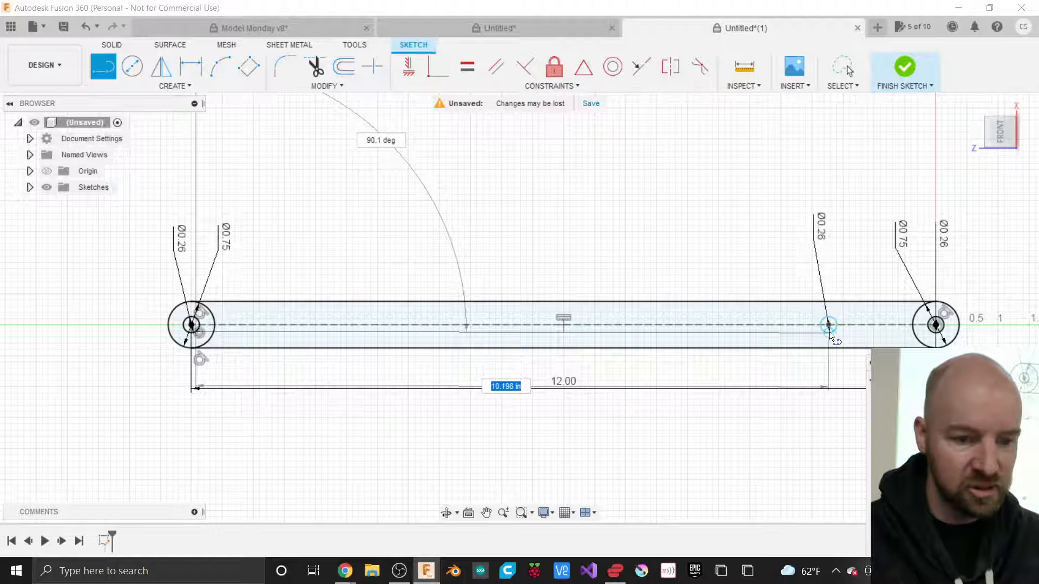
click(828, 334)
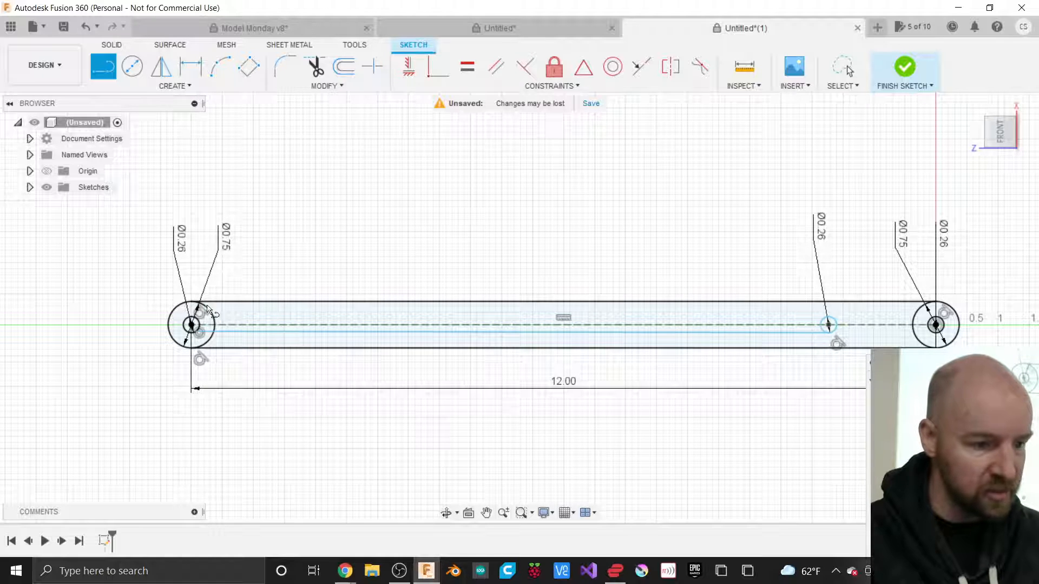
Step: Draw a second line about 10.27 in long joining the upper edges of the far end hole and the intermediate hole
scroll(192, 323, up, 10)
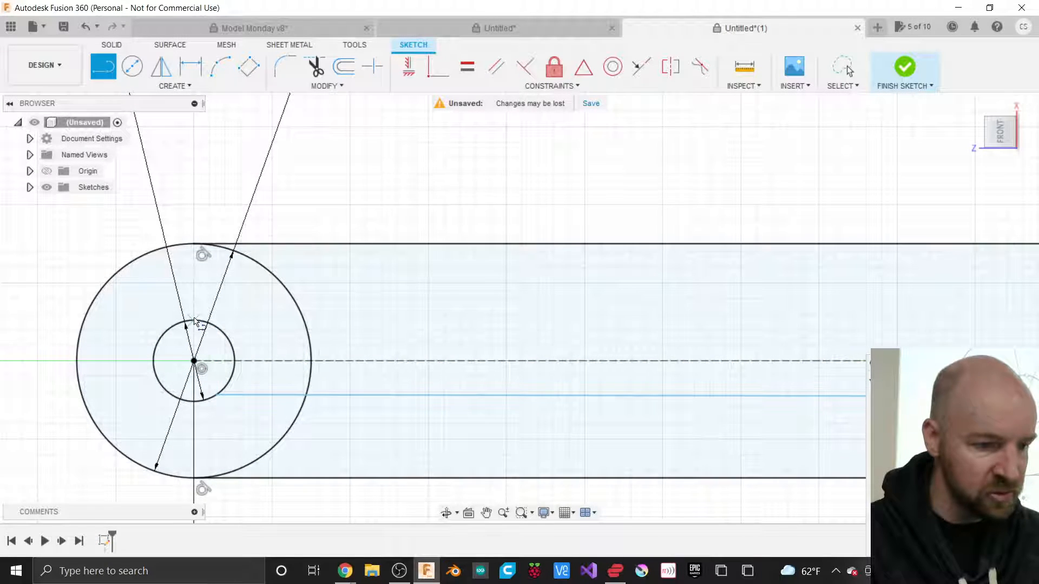
scroll(195, 321, down, 9)
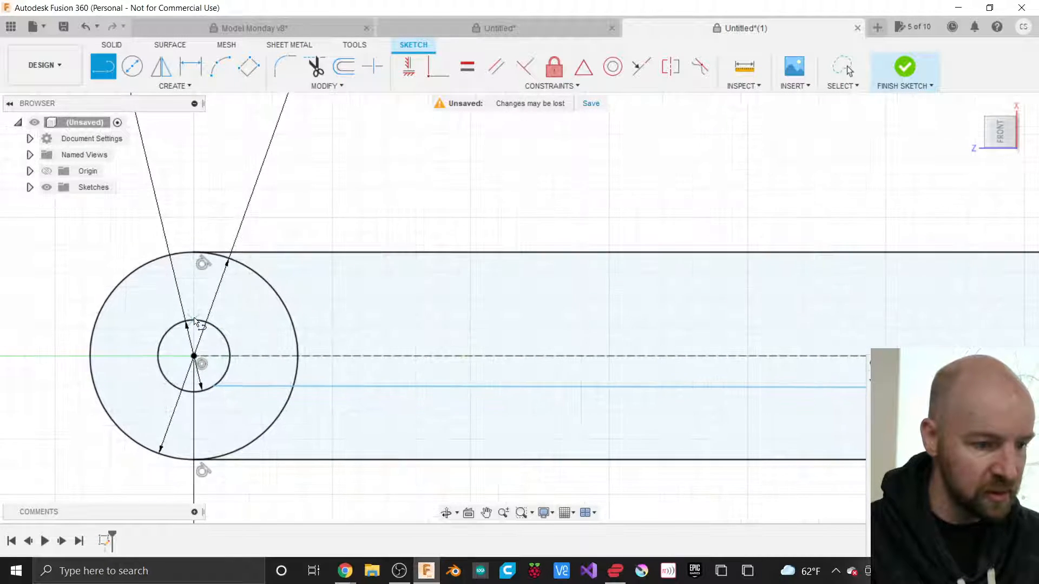
click(194, 323)
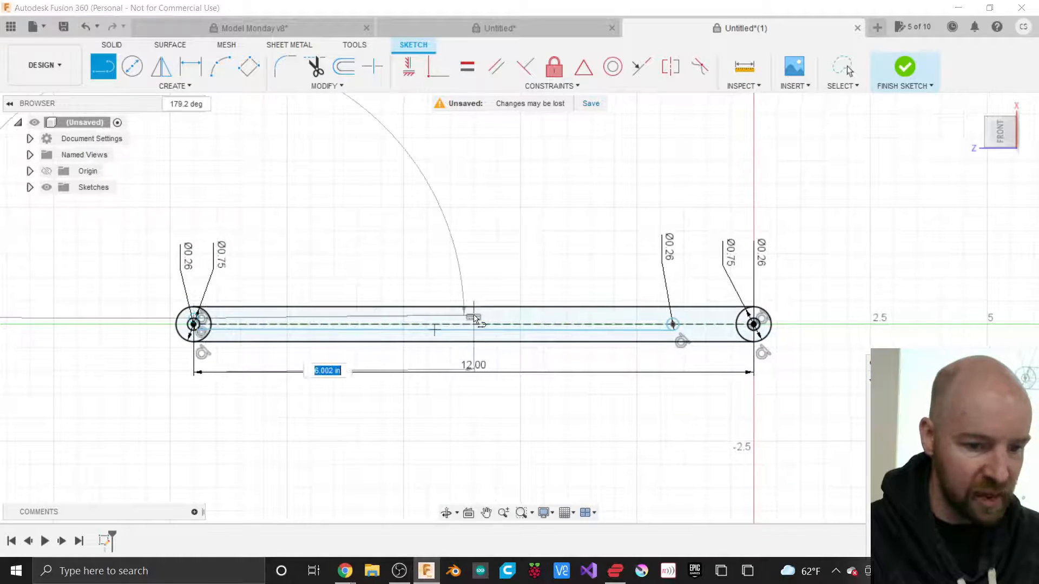
scroll(674, 324, up, 2)
scroll(674, 324, up, 15)
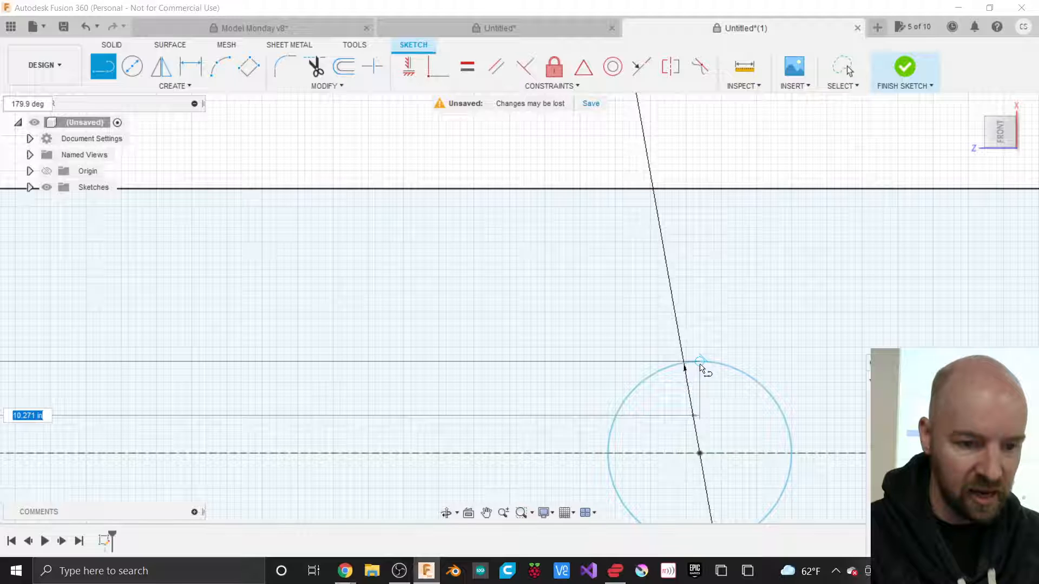
click(702, 362)
scroll(766, 349, down, 5)
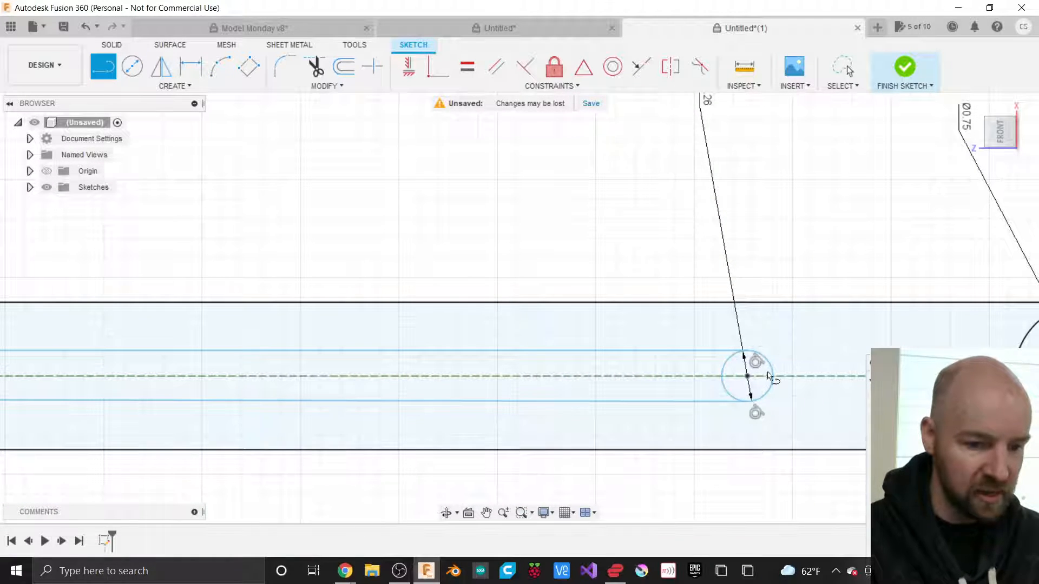
scroll(794, 401, down, 5)
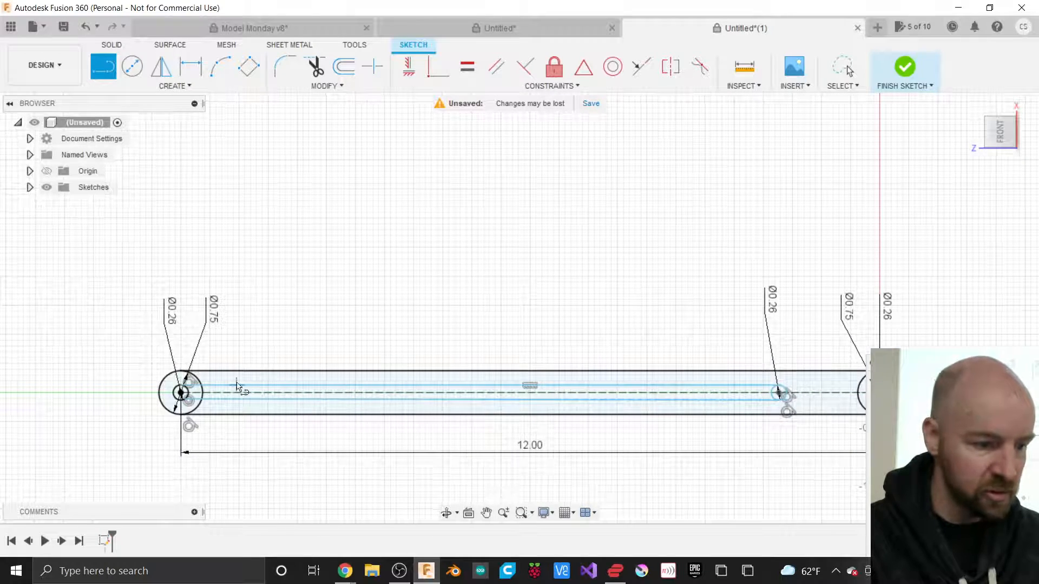
scroll(177, 397, up, 8)
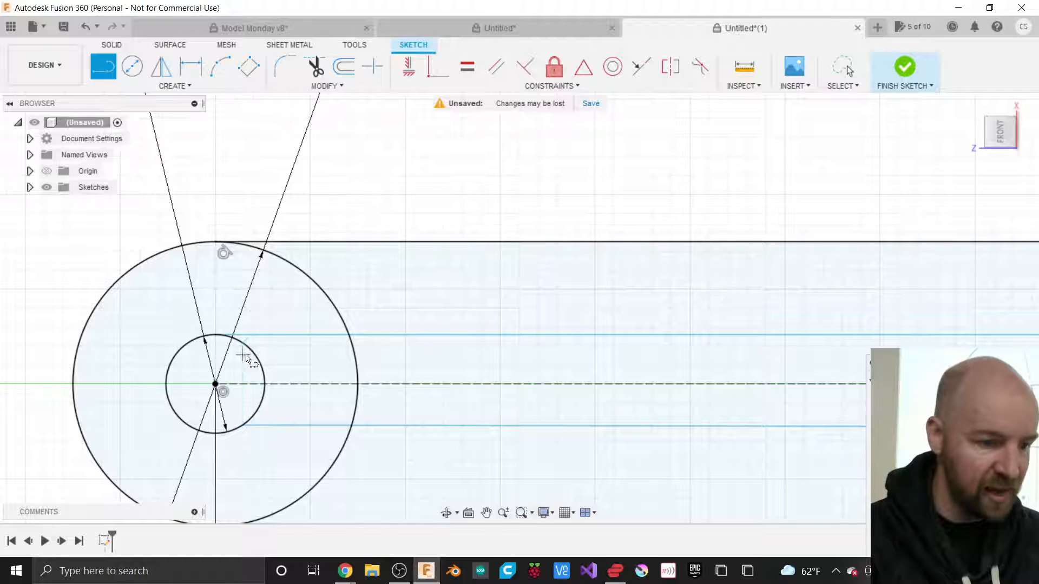
Step: Make both inner slot lines tangent to the 0.26 in hole at the arm's far end
click(551, 86)
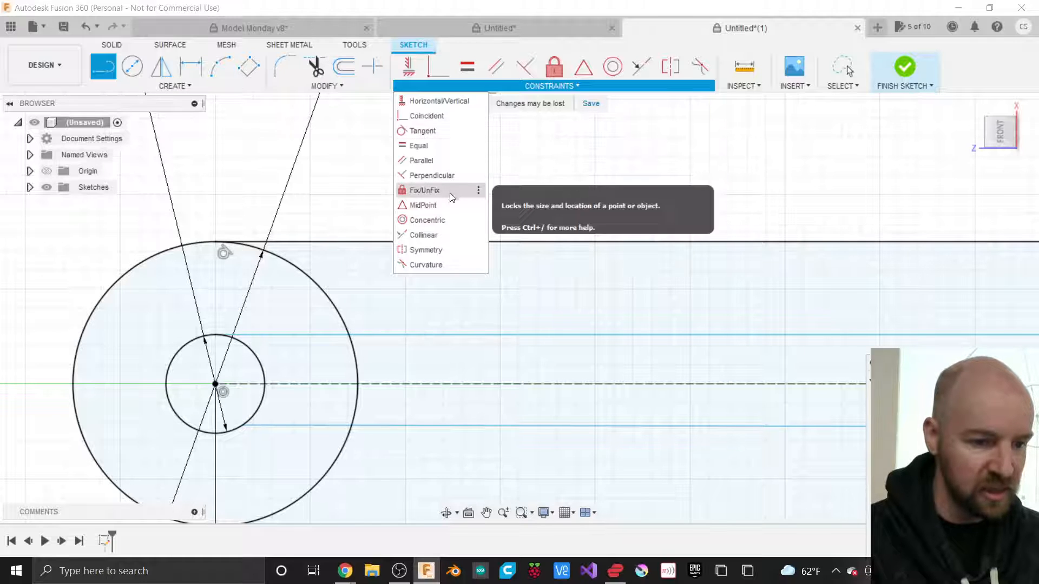
click(427, 131)
click(263, 335)
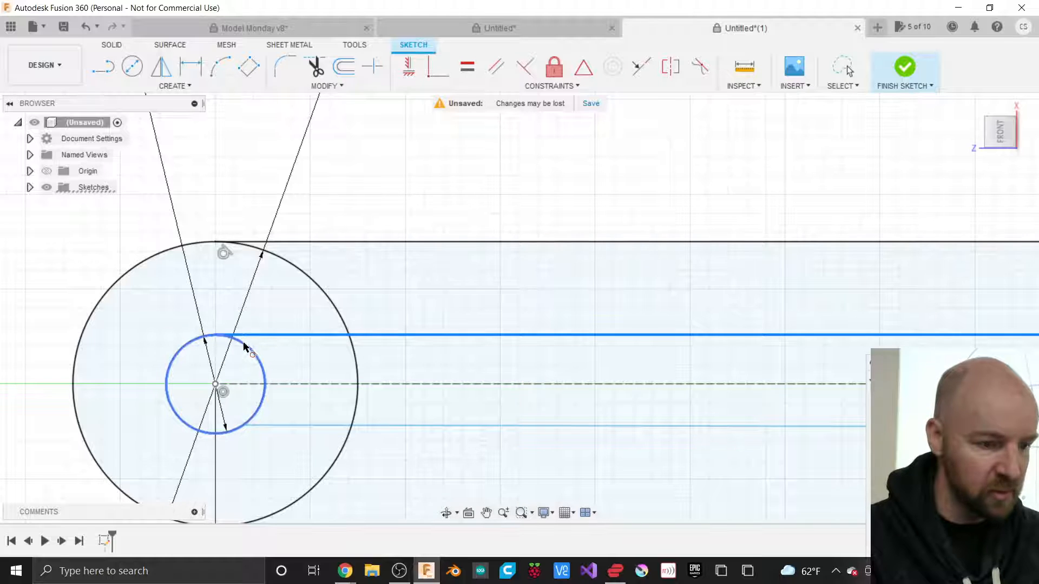
click(244, 347)
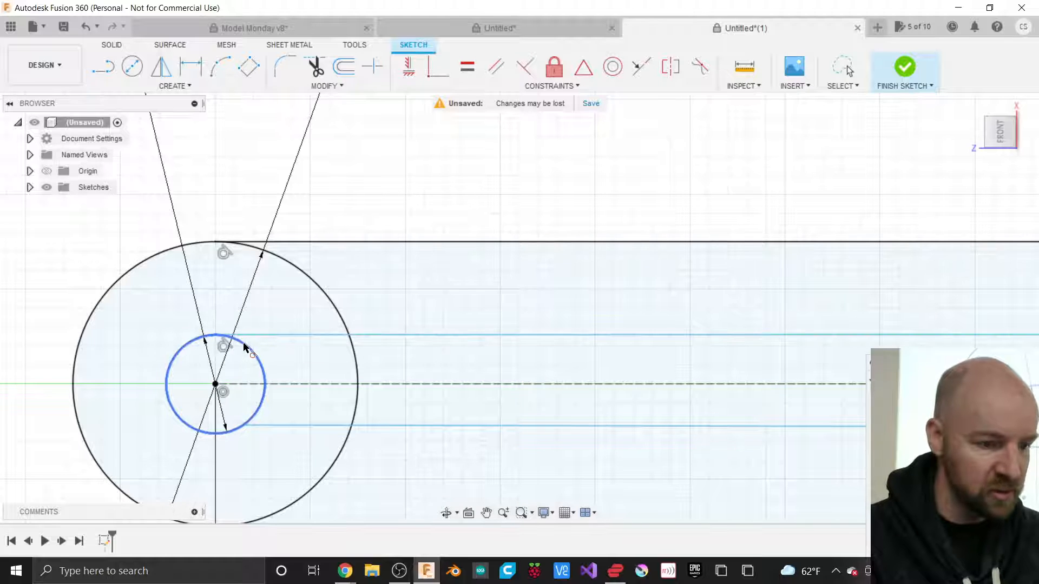
click(258, 415)
click(271, 426)
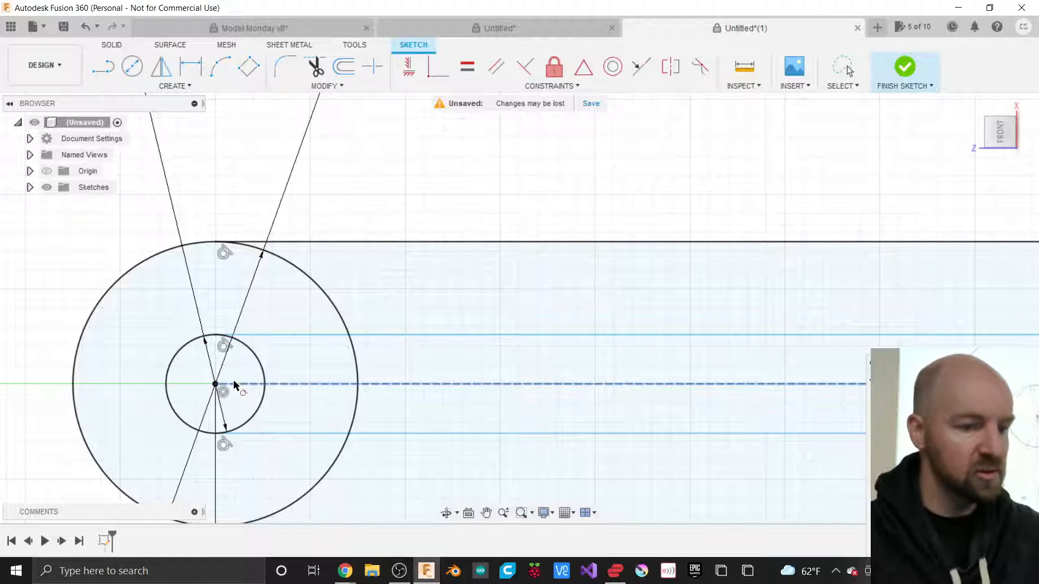
scroll(155, 402, down, 3)
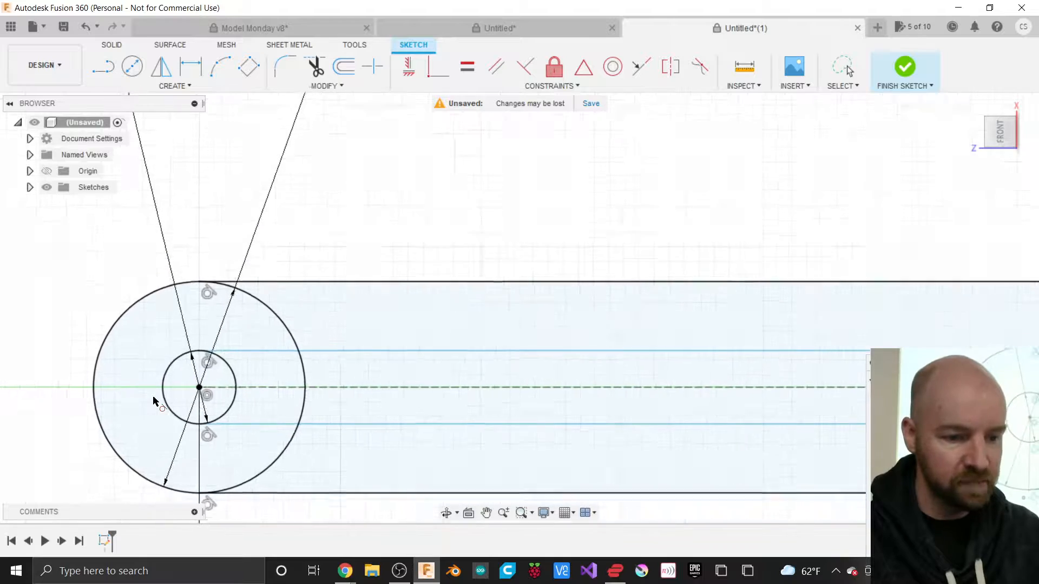
scroll(154, 401, down, 2)
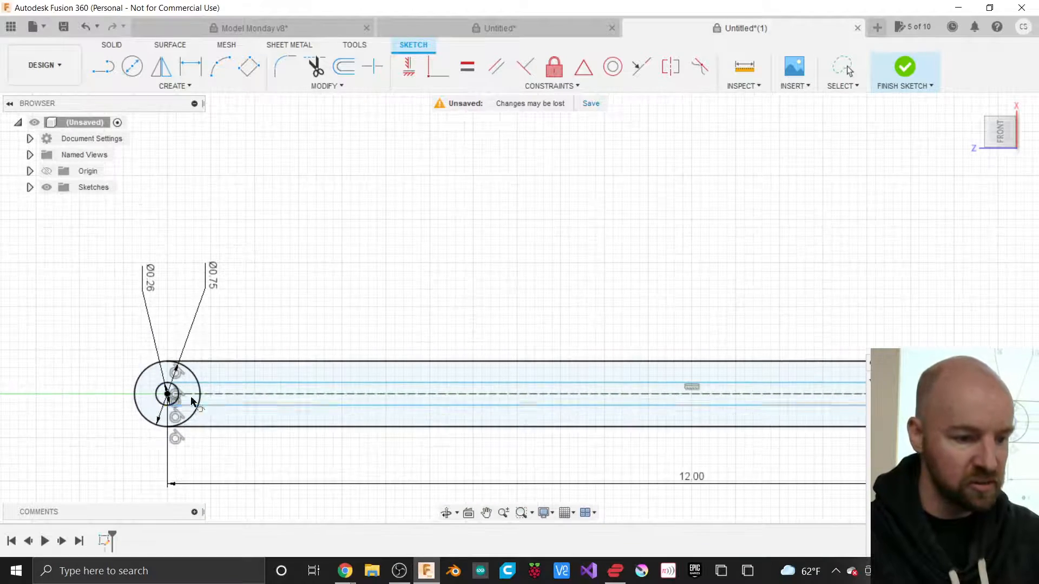
scroll(251, 411, down, 3)
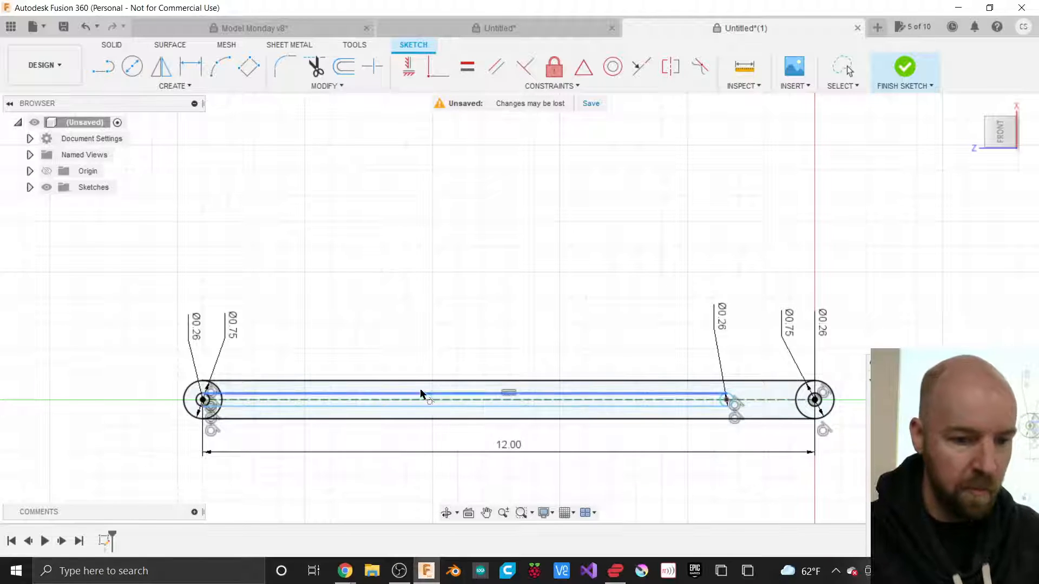
scroll(514, 401, up, 2)
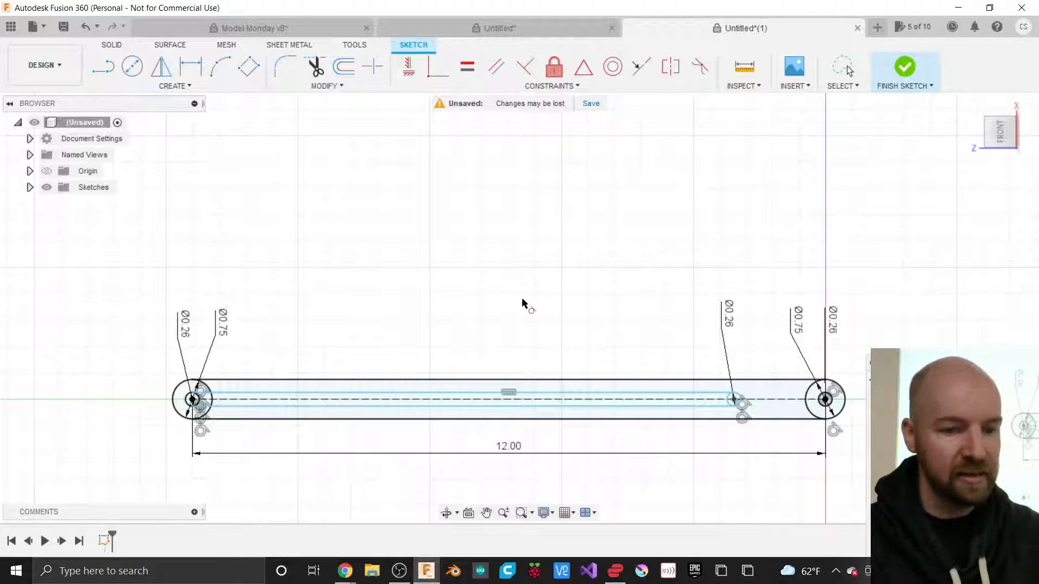
Step: Rotate the sketch view a quarter turn so the arm stands upright, and expand the list of sketches in the browser
mouse_move(1008, 160)
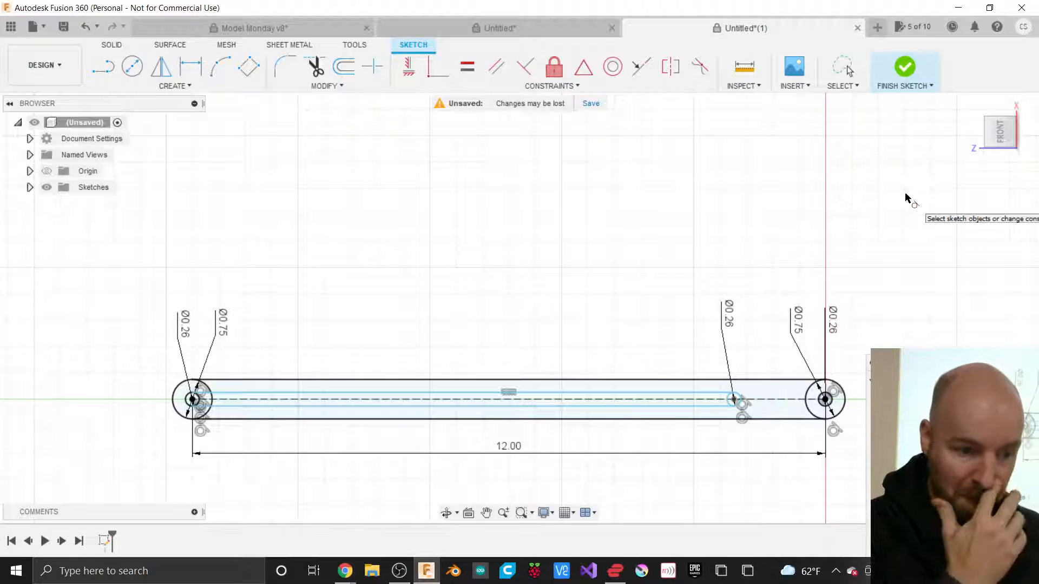
mouse_move(1030, 127)
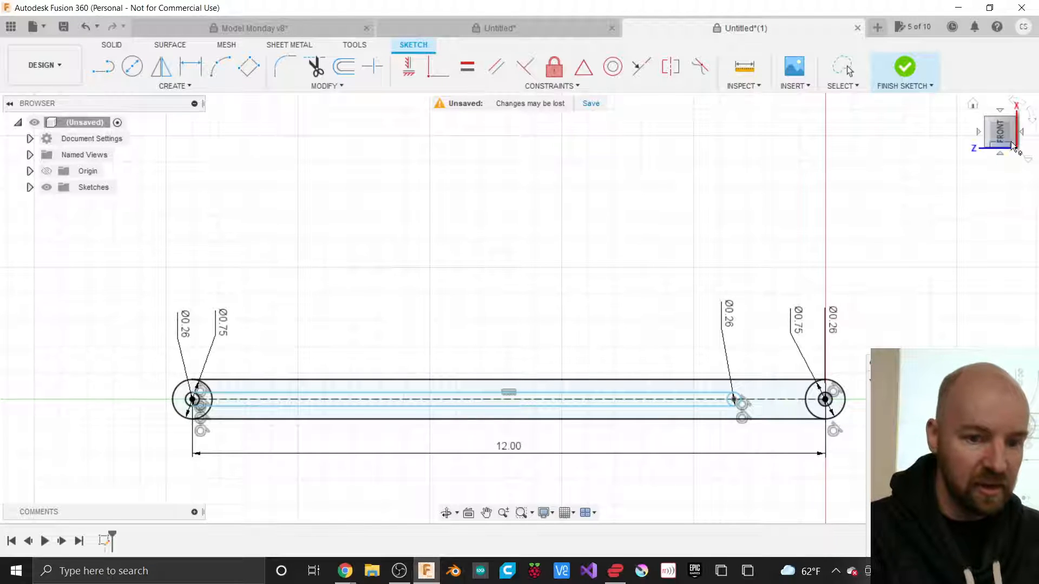
click(1031, 120)
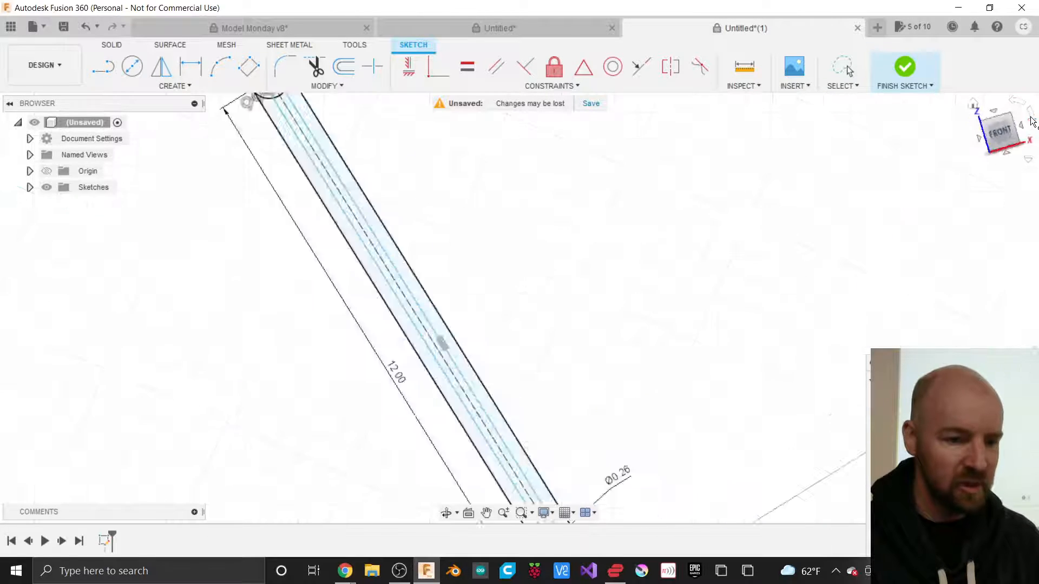
scroll(730, 364, down, 1)
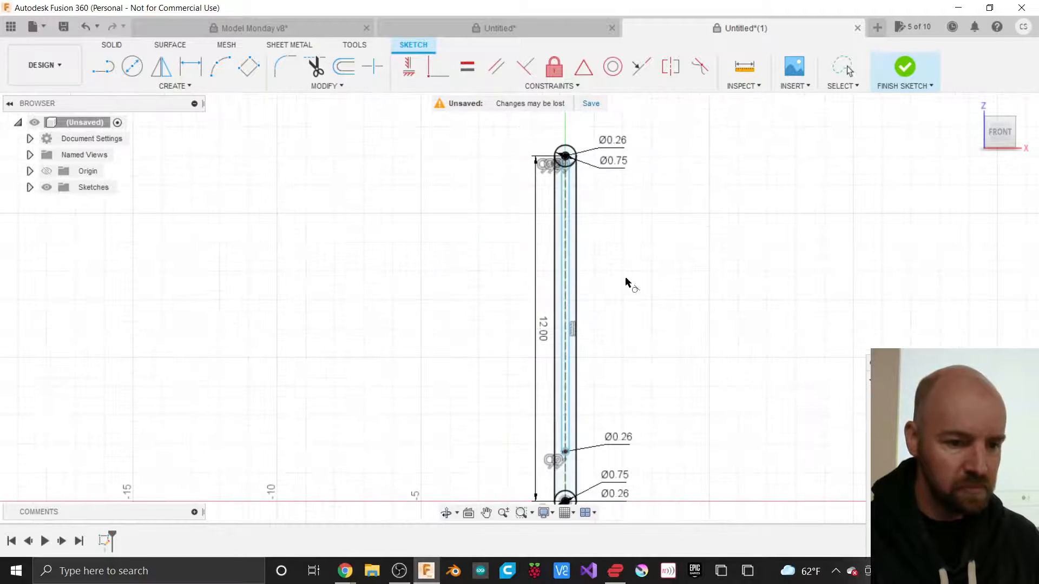
scroll(534, 129, up, 5)
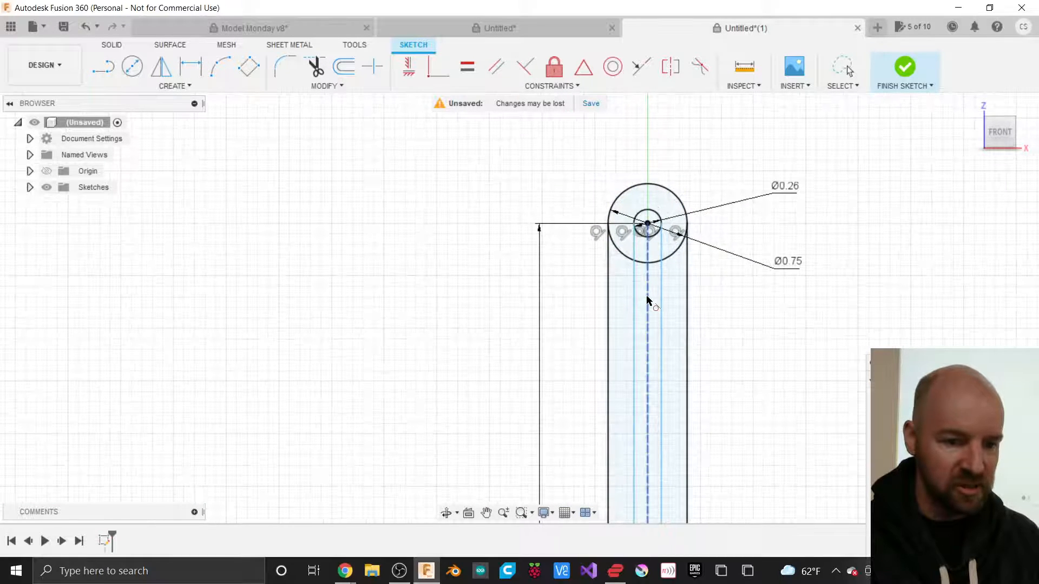
click(30, 187)
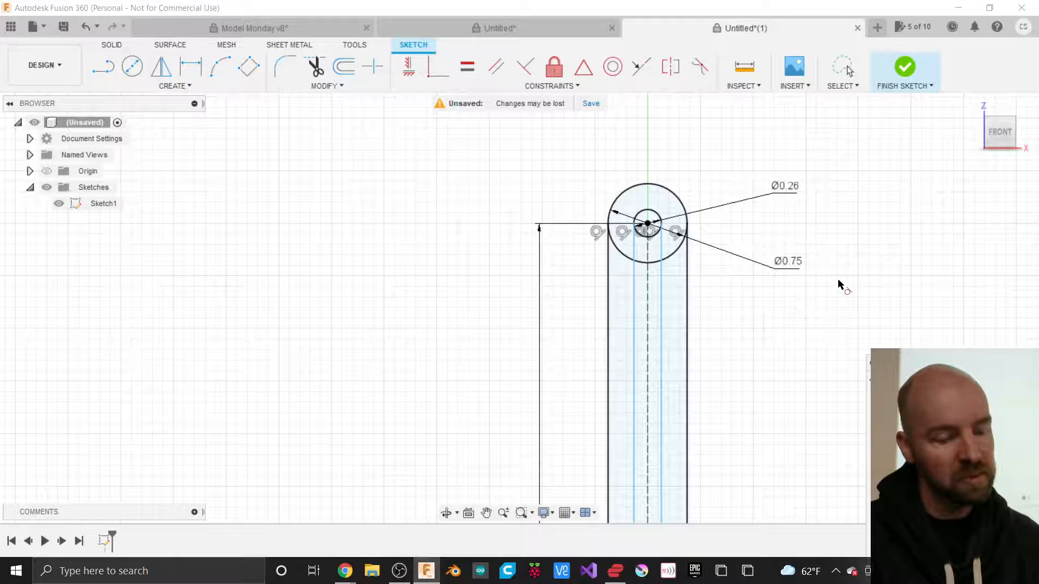
scroll(840, 285, down, 1)
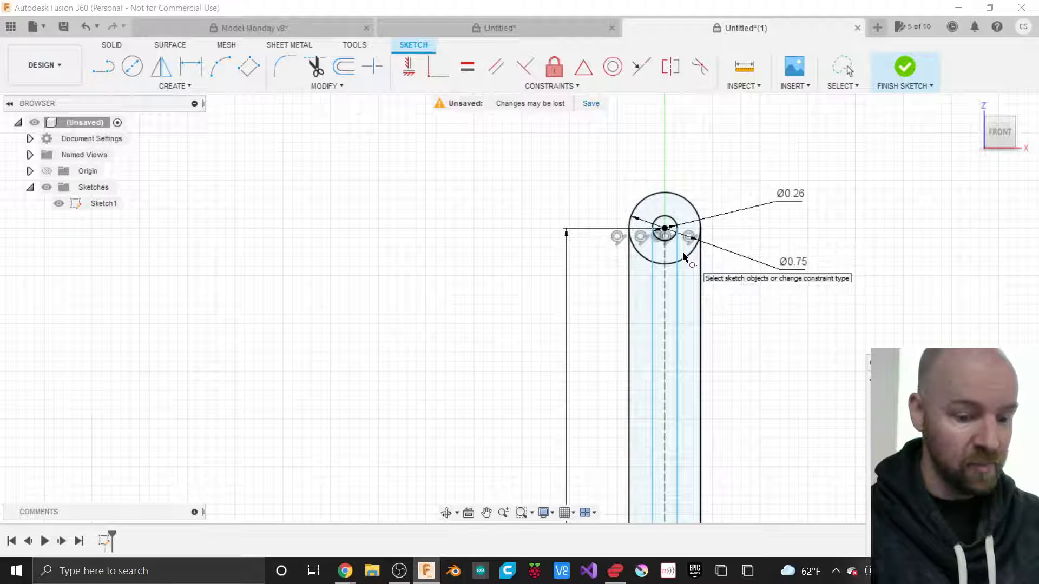
Step: Draw a horizontal 12 in line from the far end hole's center, perpendicular to the arm and extending toward negative X
key(l)
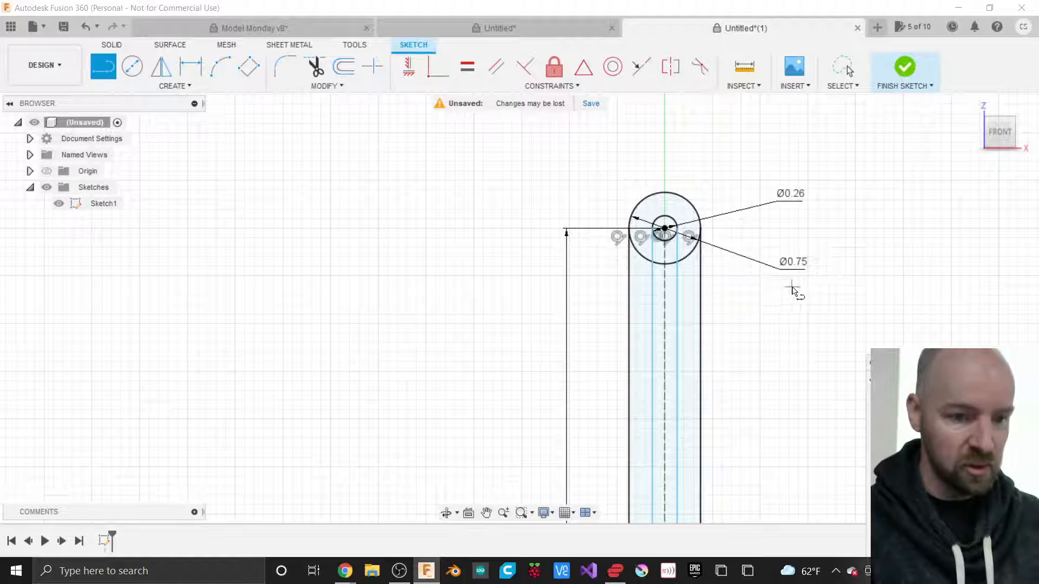
scroll(657, 230, down, 6)
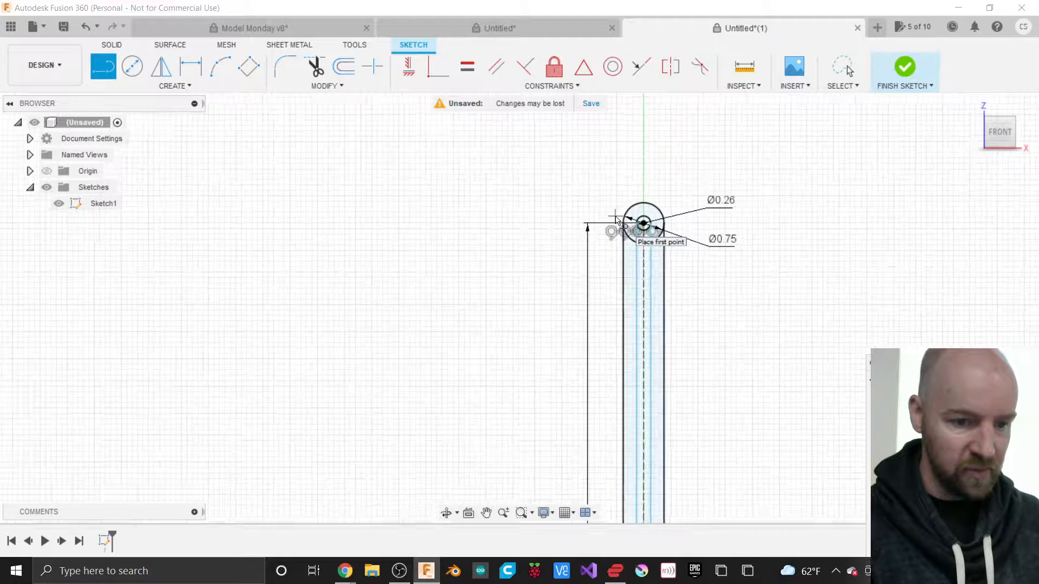
scroll(616, 219, down, 2)
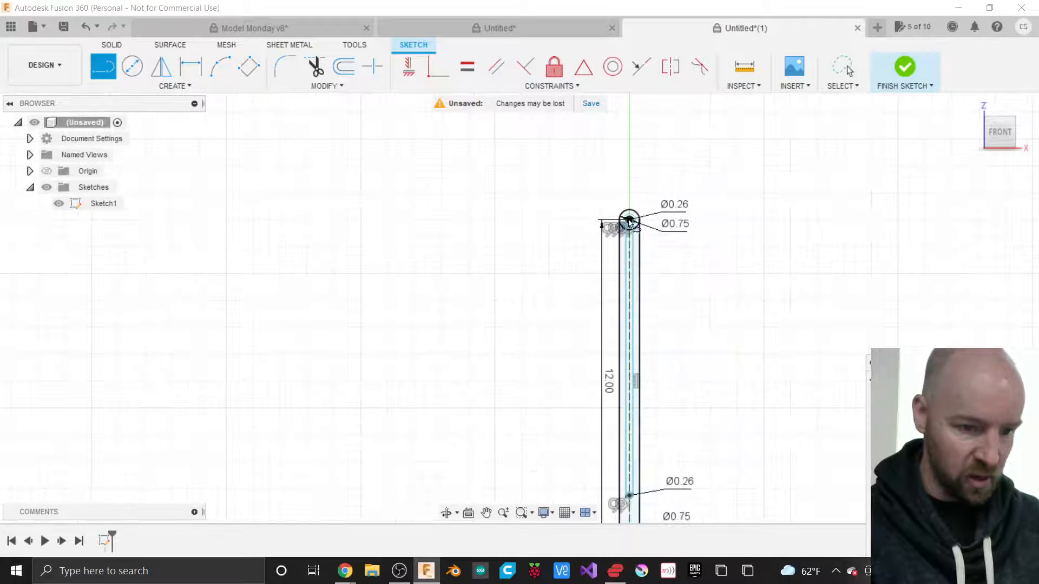
scroll(661, 203, down, 2)
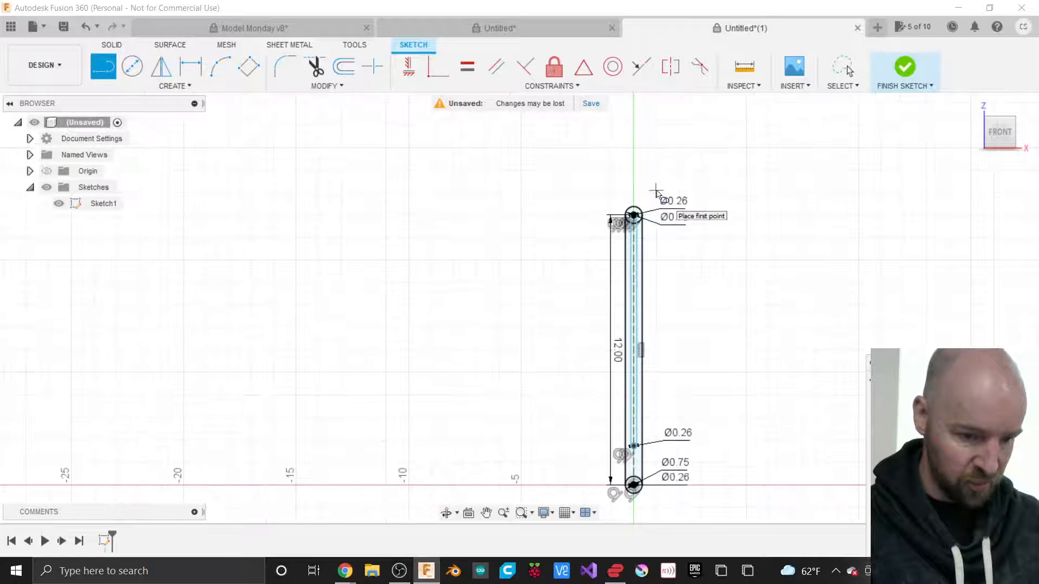
scroll(643, 215, up, 4)
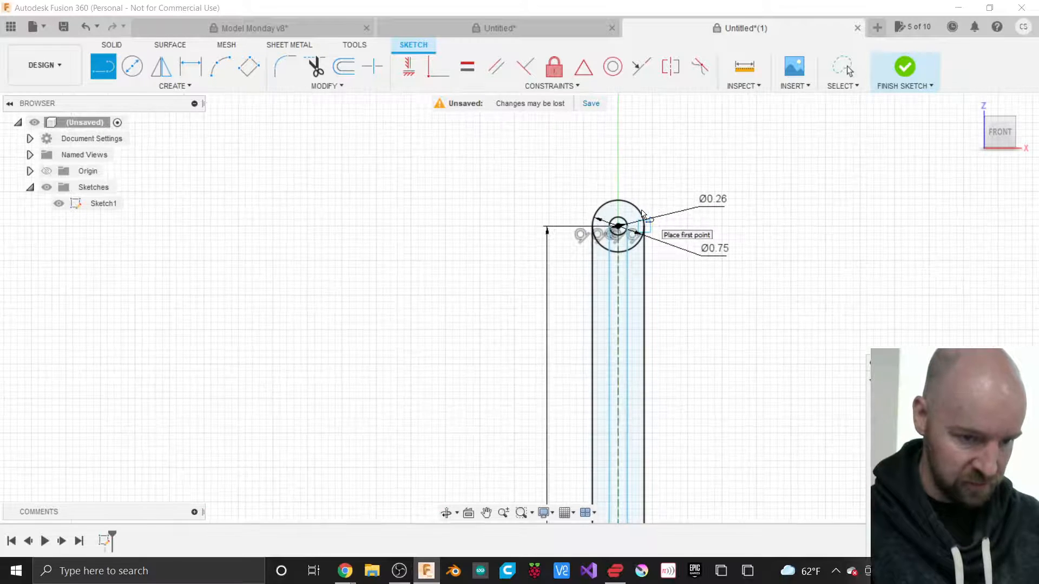
click(618, 227)
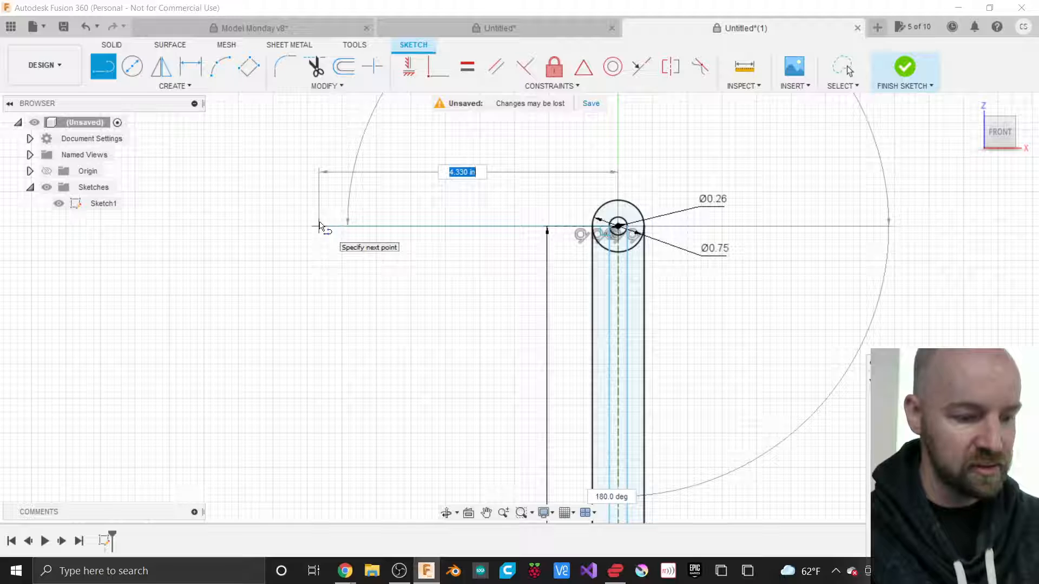
key(Tab)
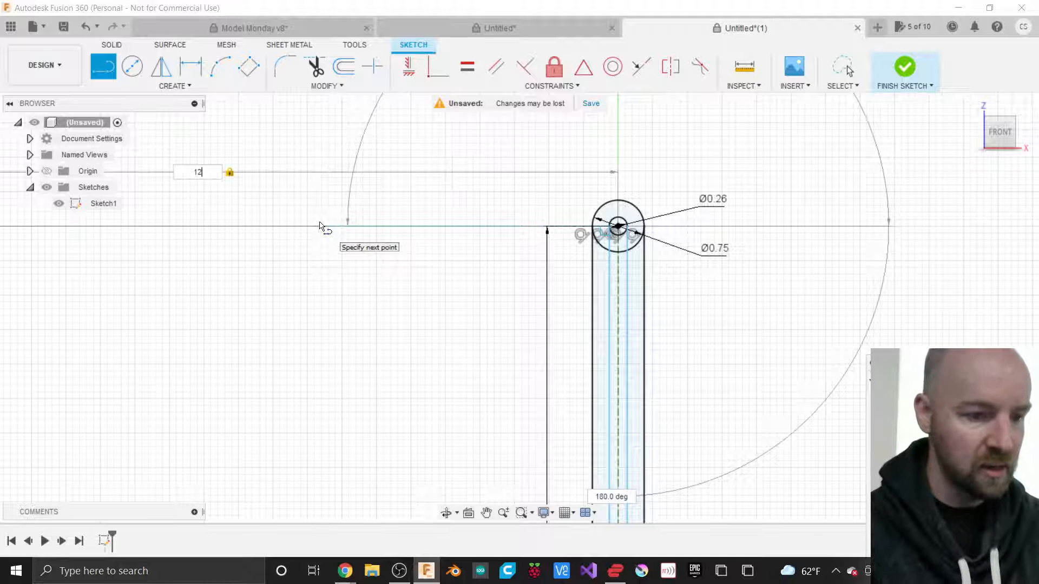
scroll(438, 246, down, 3)
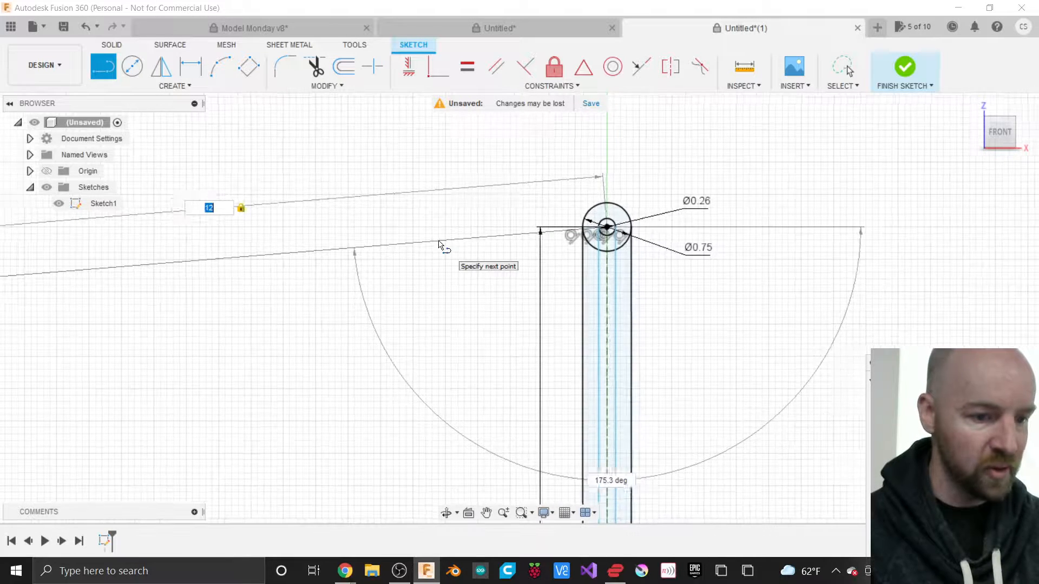
scroll(688, 274, down, 1)
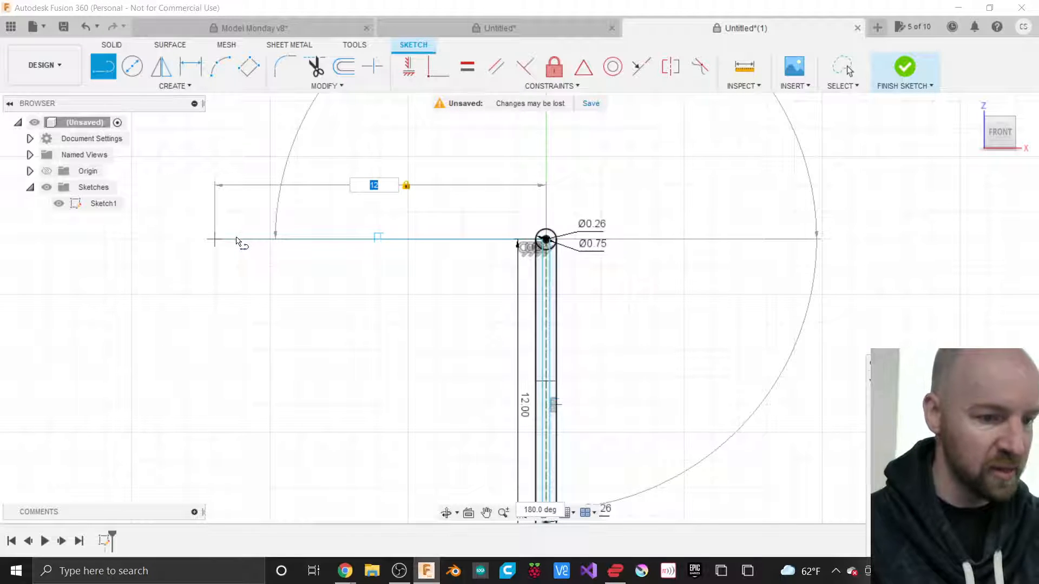
click(237, 242)
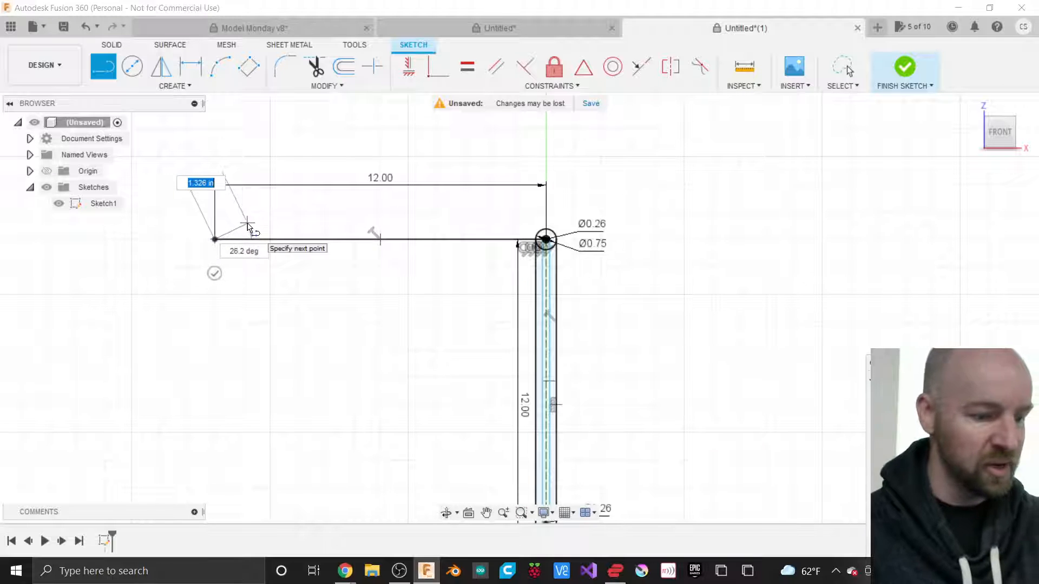
key(Escape)
scroll(342, 187, down, 1)
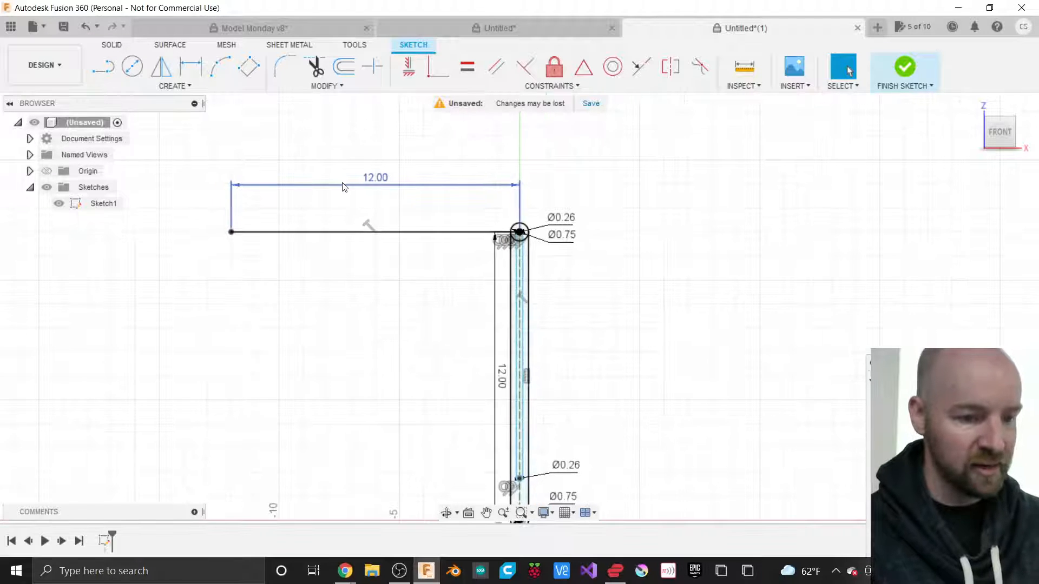
Step: Set the arm's center-to-center length to 8 in
scroll(382, 354, up, 2)
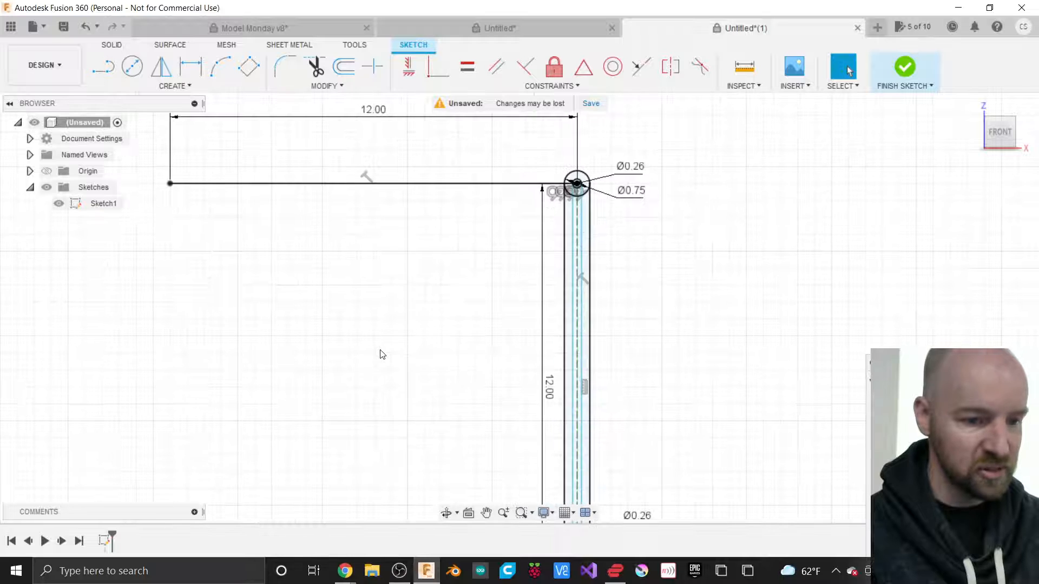
scroll(485, 231, down, 3)
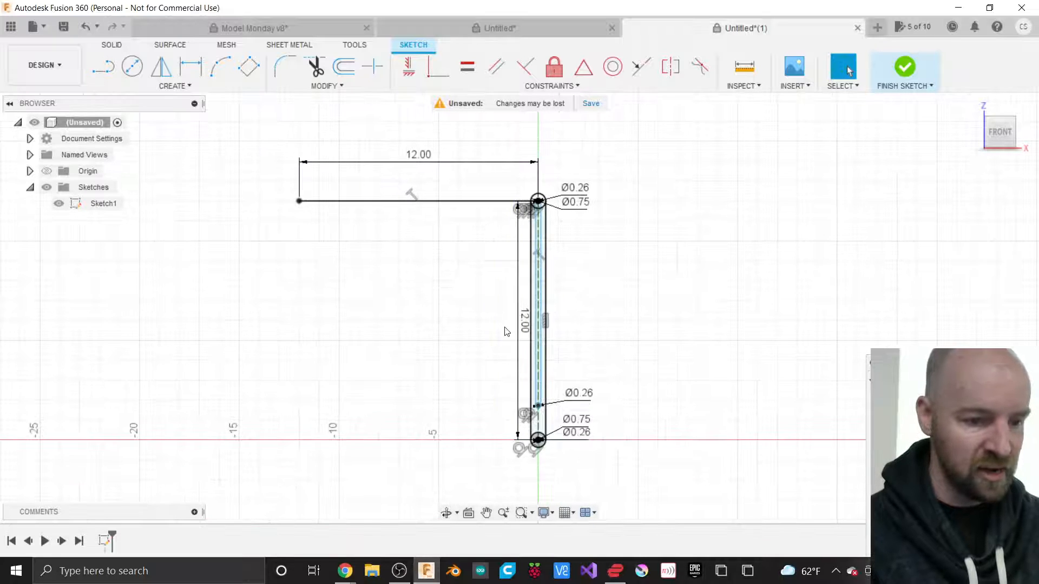
scroll(506, 331, up, 2)
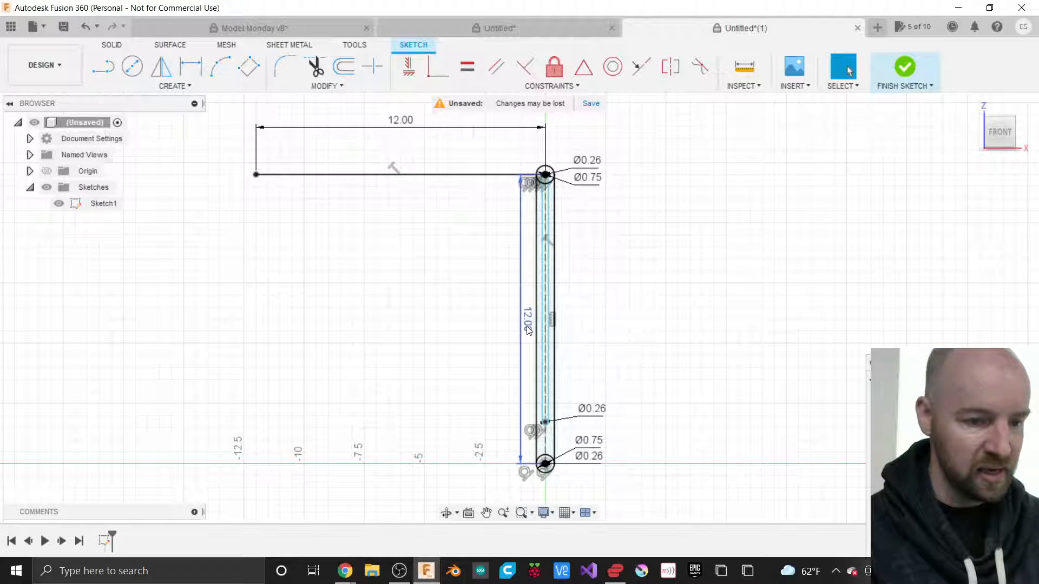
double_click(528, 324)
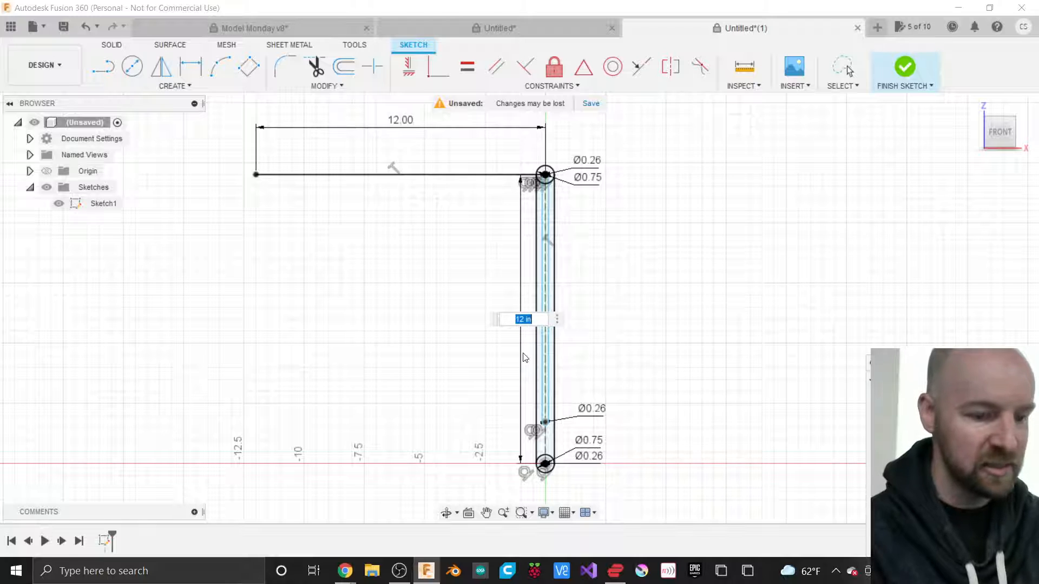
text(8)
key(Return)
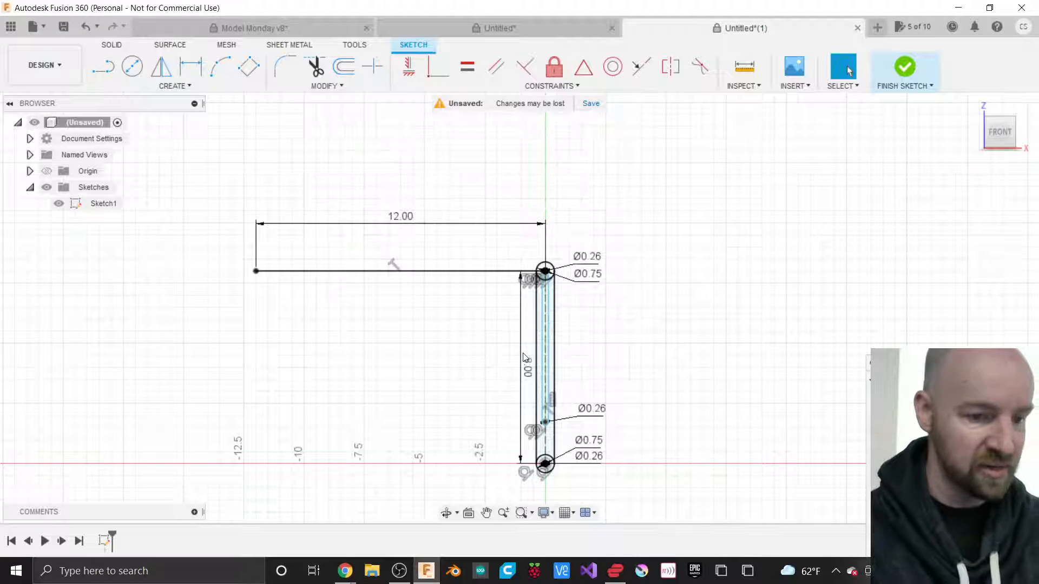
Step: Move the arm's length dimension to the opposite side of the arm, clear of the diameter labels
scroll(538, 365, up, 3)
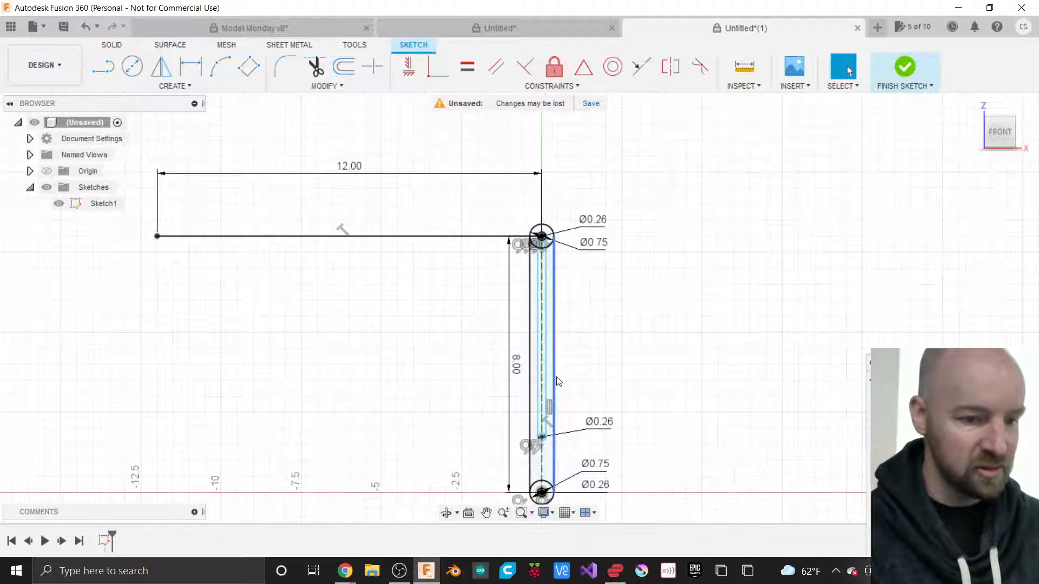
drag(510, 373, 665, 368)
scroll(699, 341, down, 1)
scroll(700, 342, down, 1)
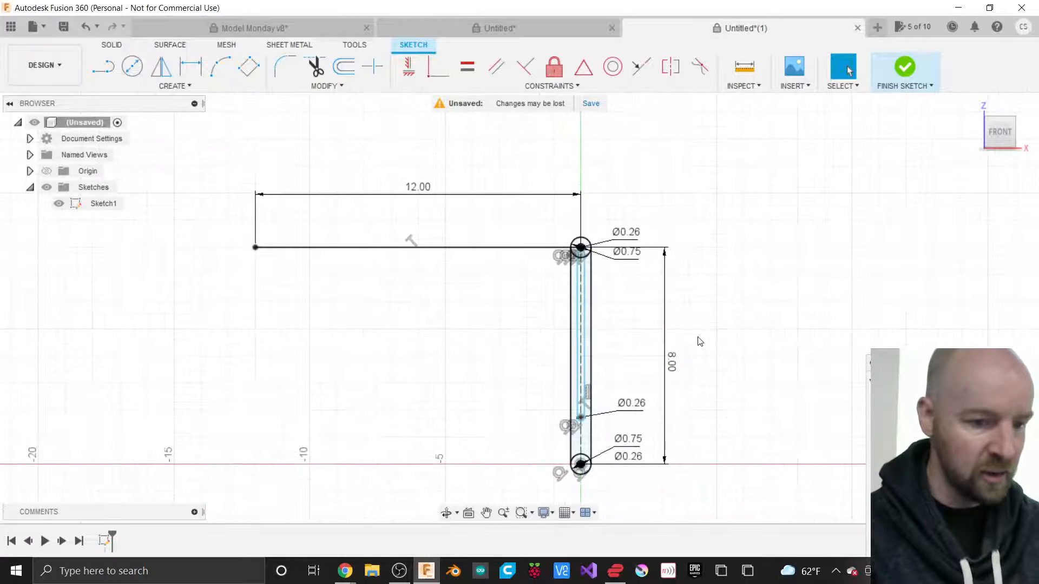
Step: Set the arm's center-to-center length to 12 in
double_click(675, 368)
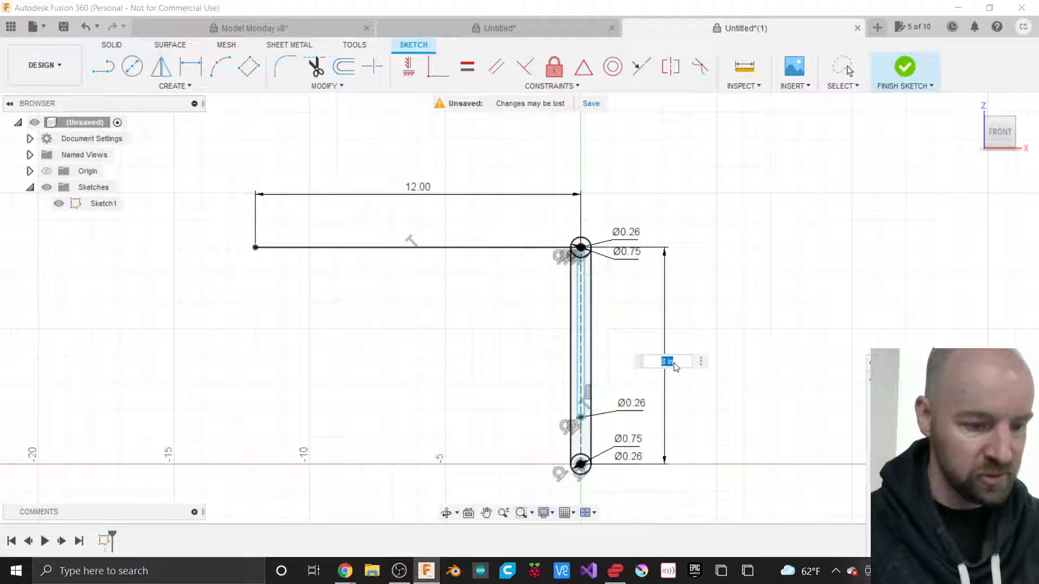
text(12)
key(Return)
scroll(717, 417, down, 2)
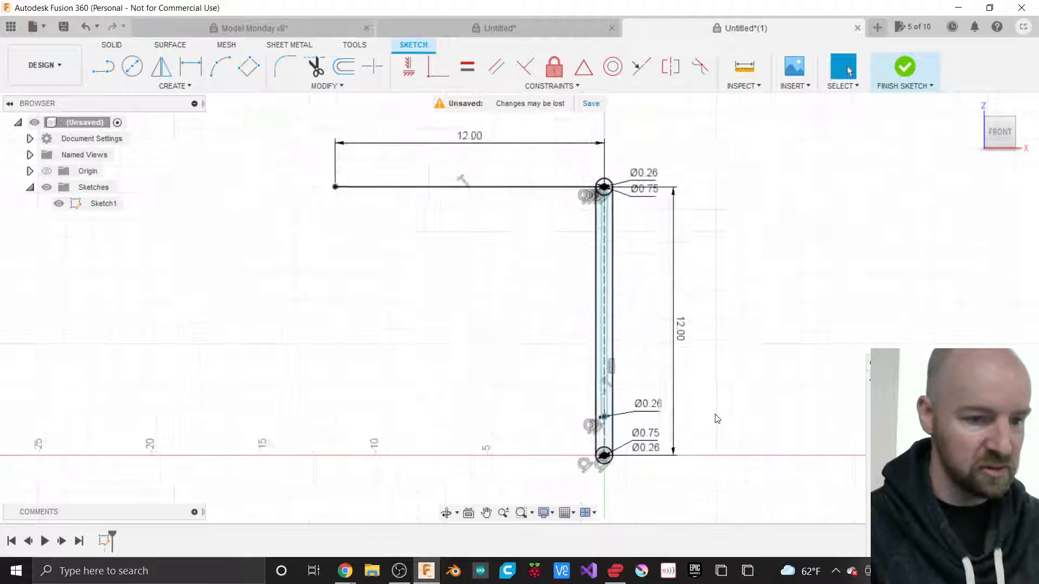
Step: Convert the horizontal 12 in line to construction geometry
scroll(477, 203, up, 3)
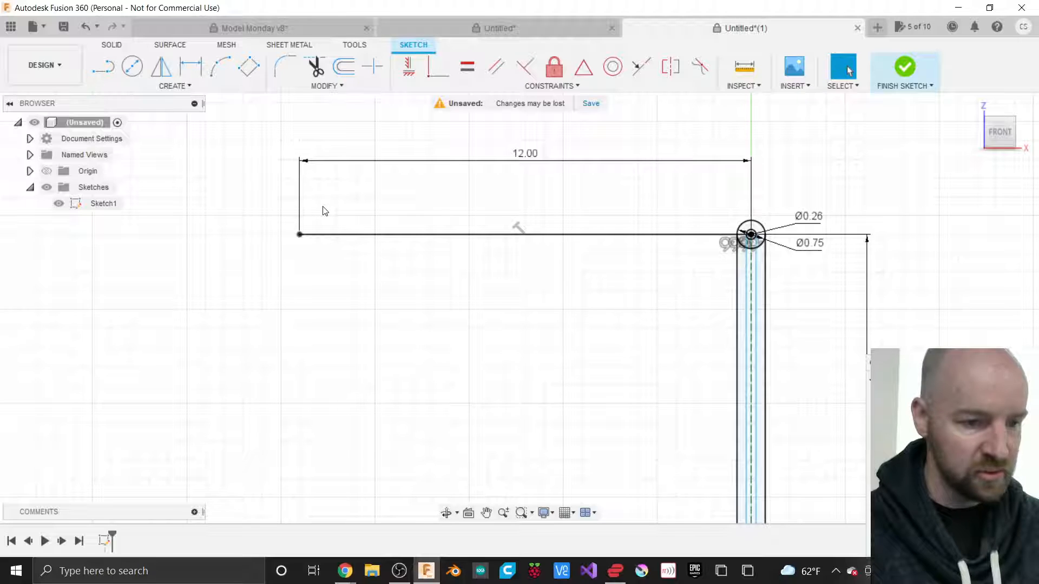
click(509, 236)
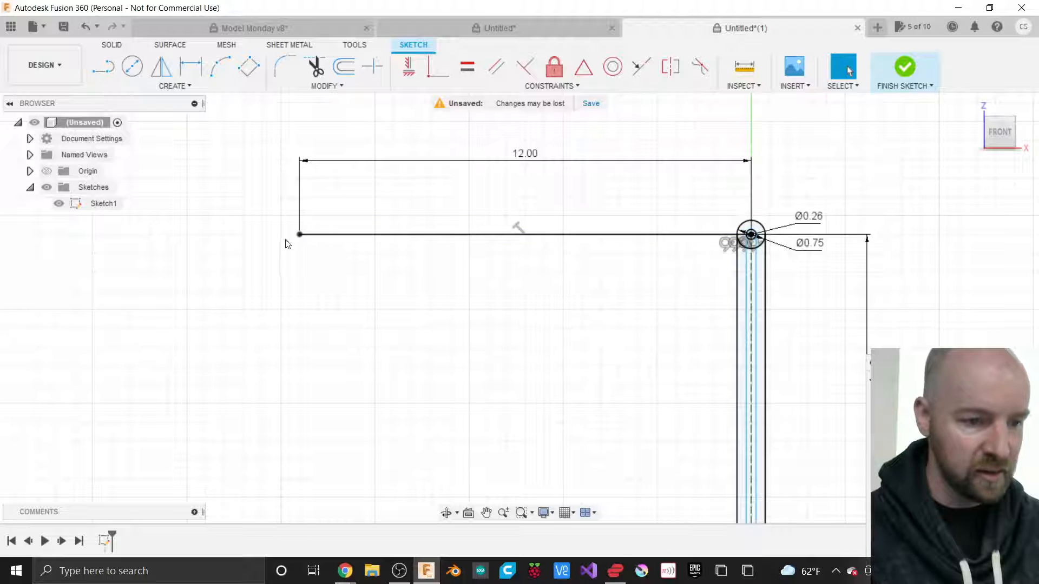
click(335, 235)
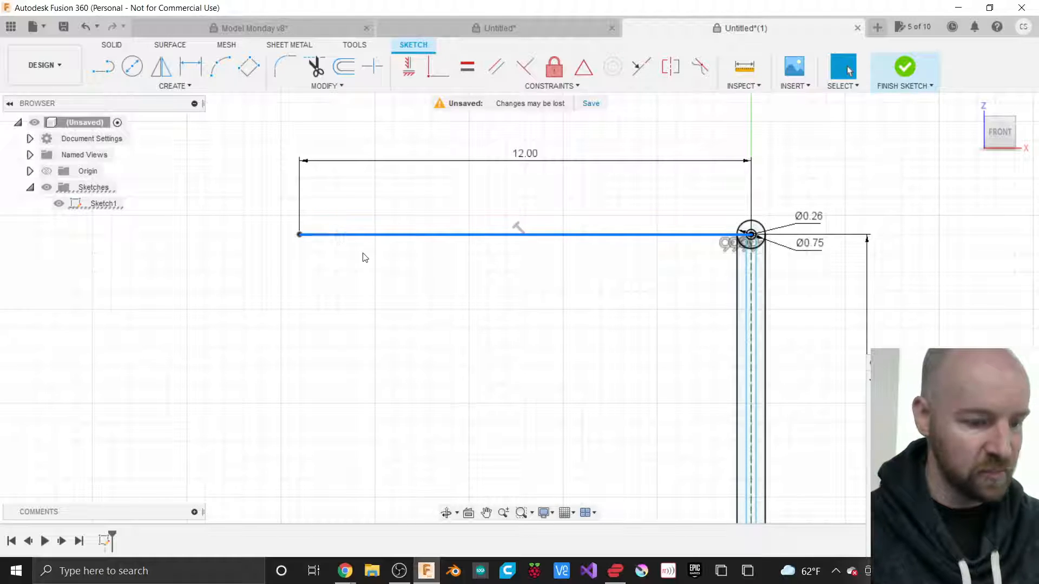
key(x)
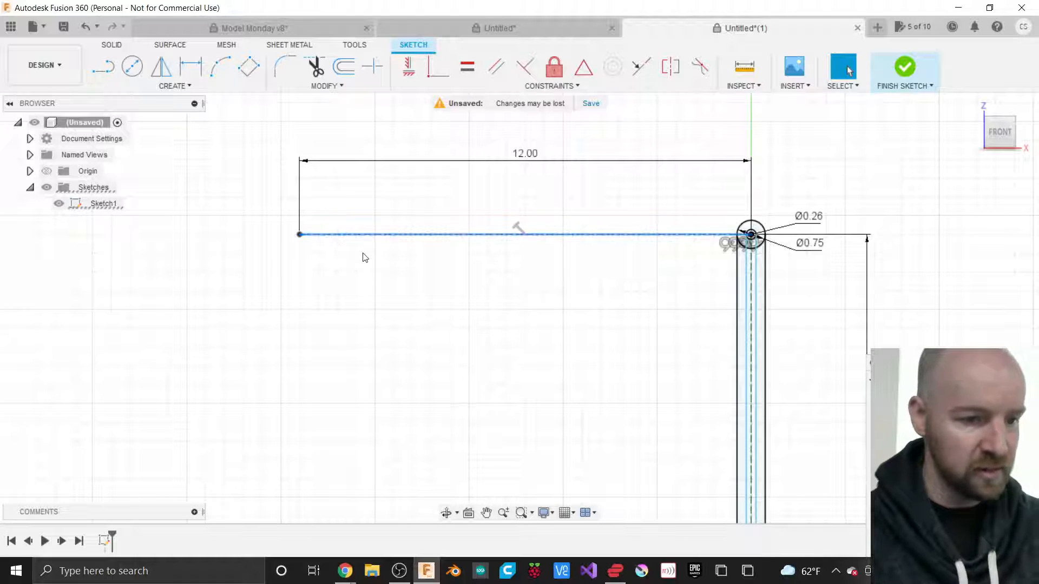
click(872, 187)
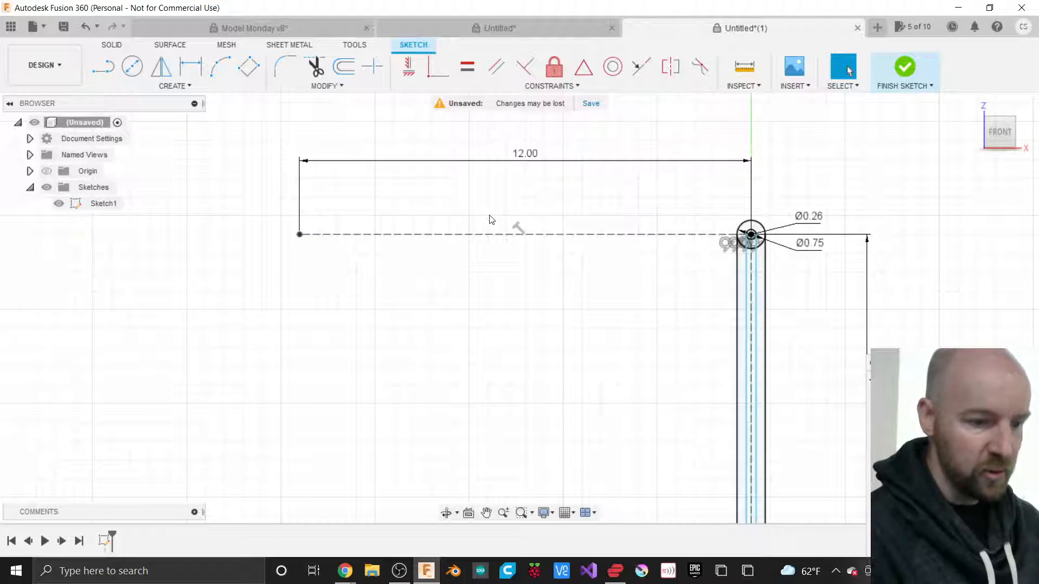
Step: Draw concentric circles of 0.26 in and 0.75 in diameter centered on the free end of the horizontal construction line
key(c)
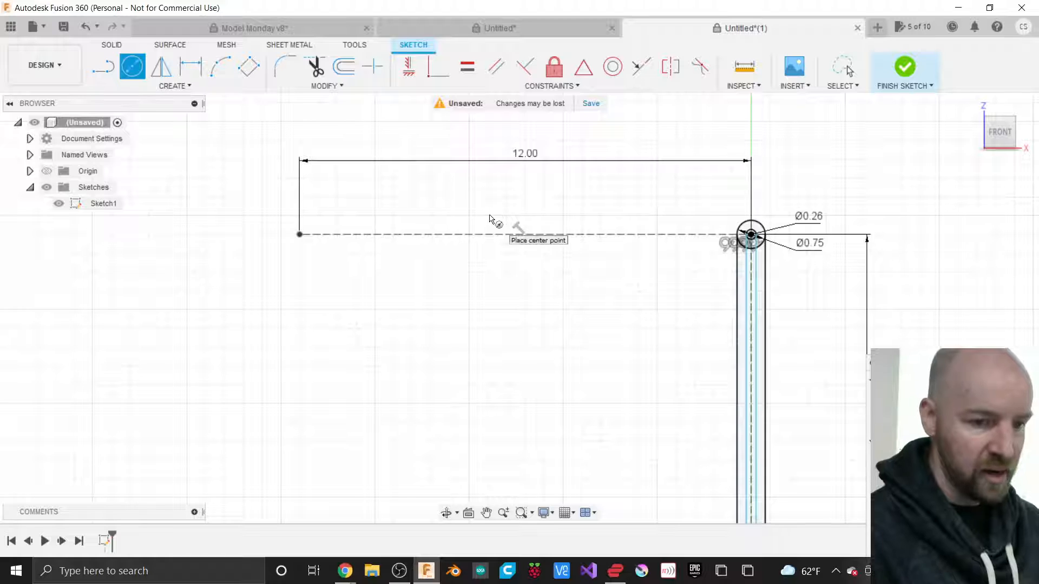
click(299, 235)
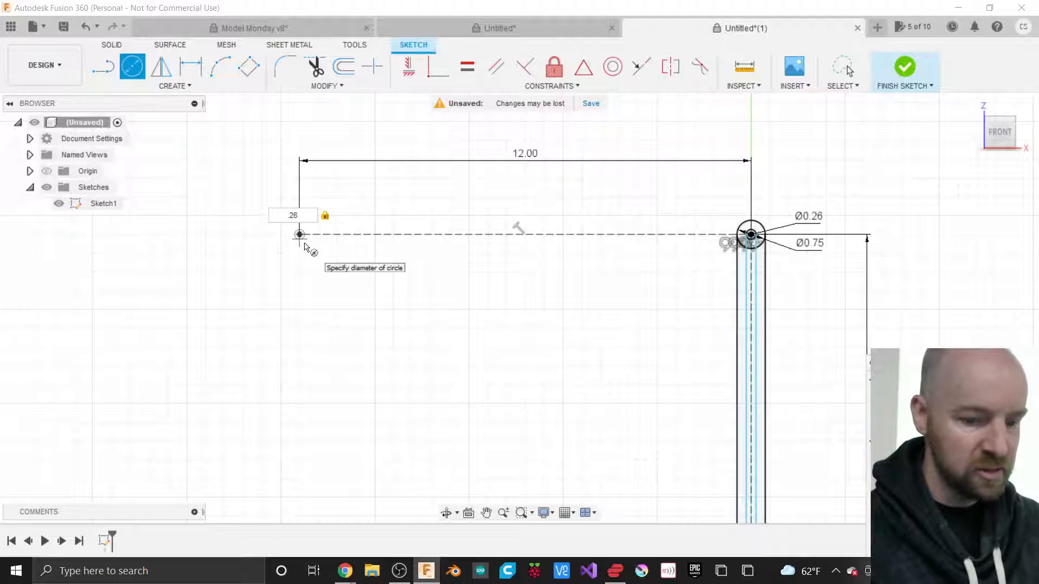
key(Return)
key(Escape)
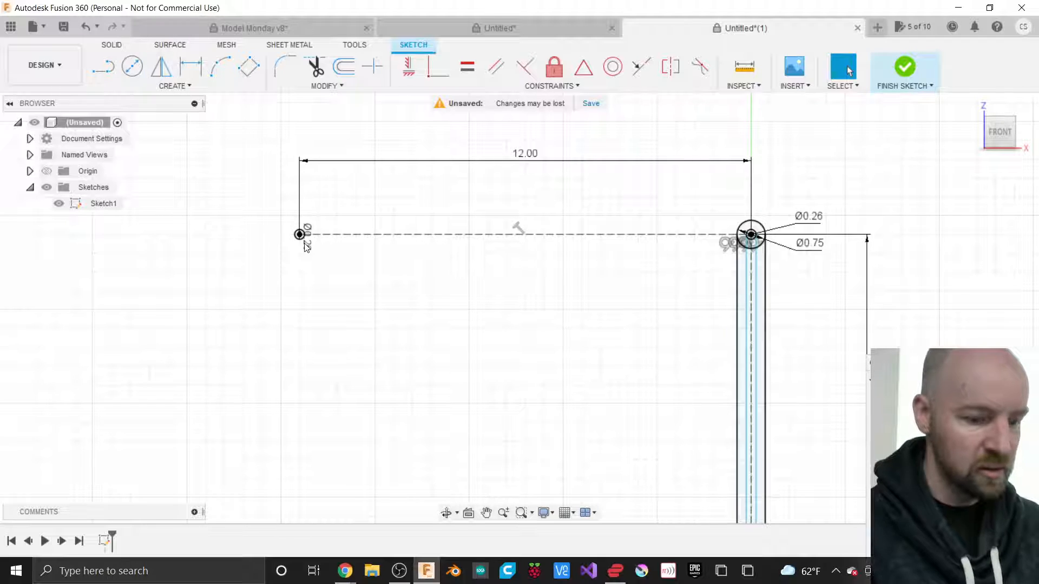
key(c)
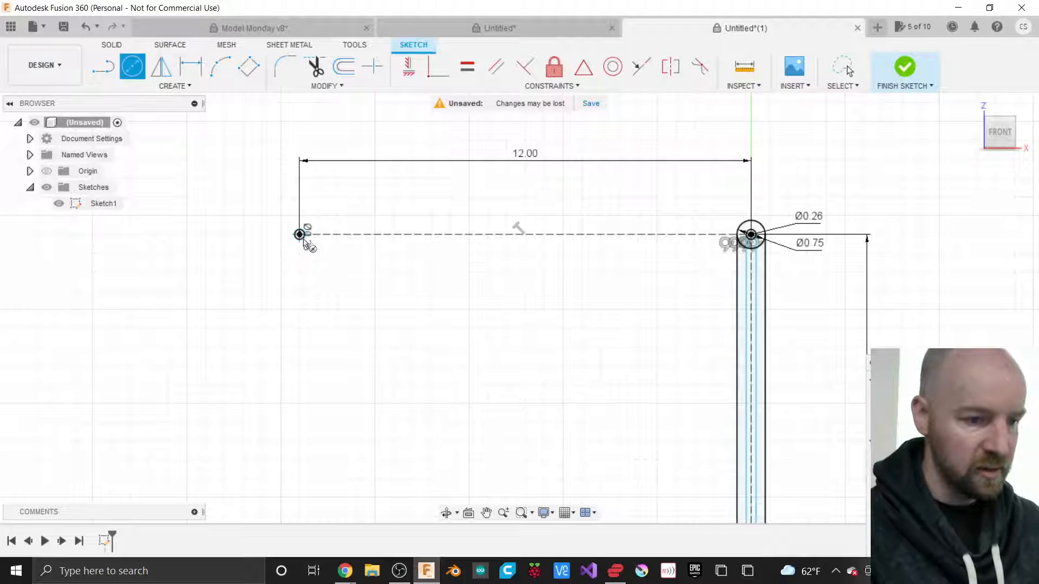
click(304, 241)
text(.75)
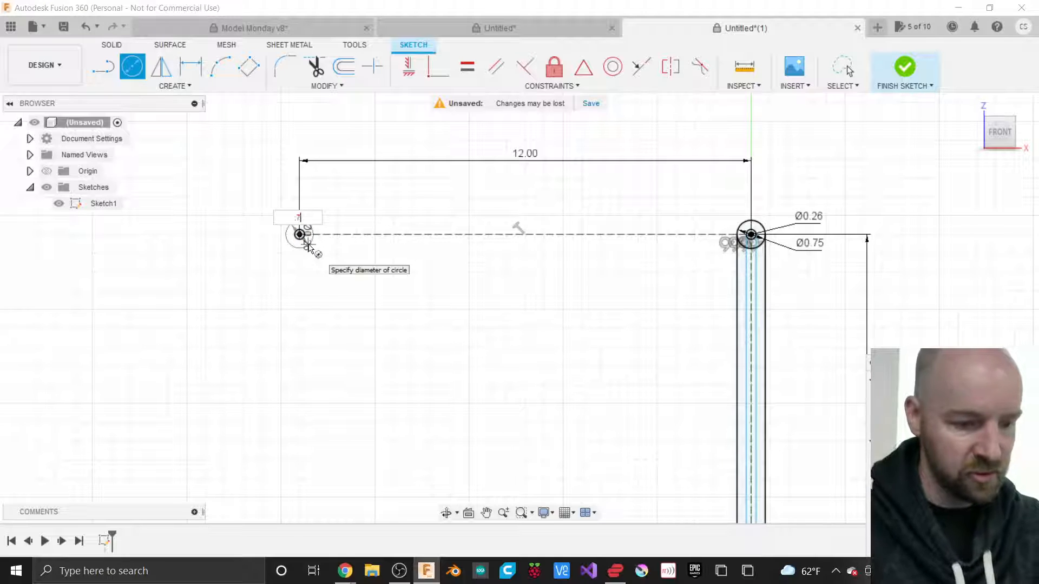
key(Return)
key(Escape)
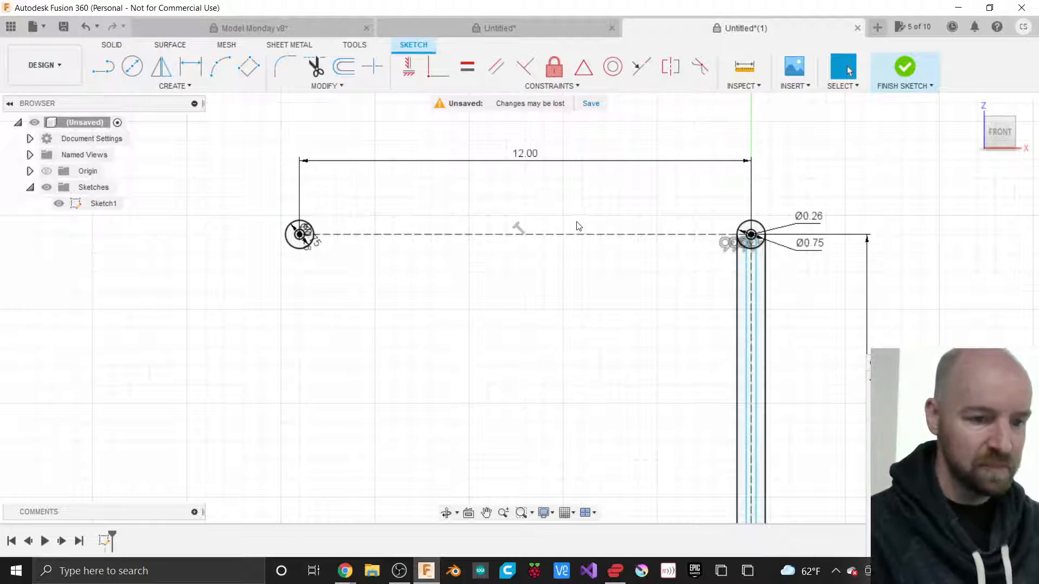
Step: Draw the horizontal arm's upper edge as a line tangent to the tops of the two 0.75 in end circles
scroll(542, 225, up, 3)
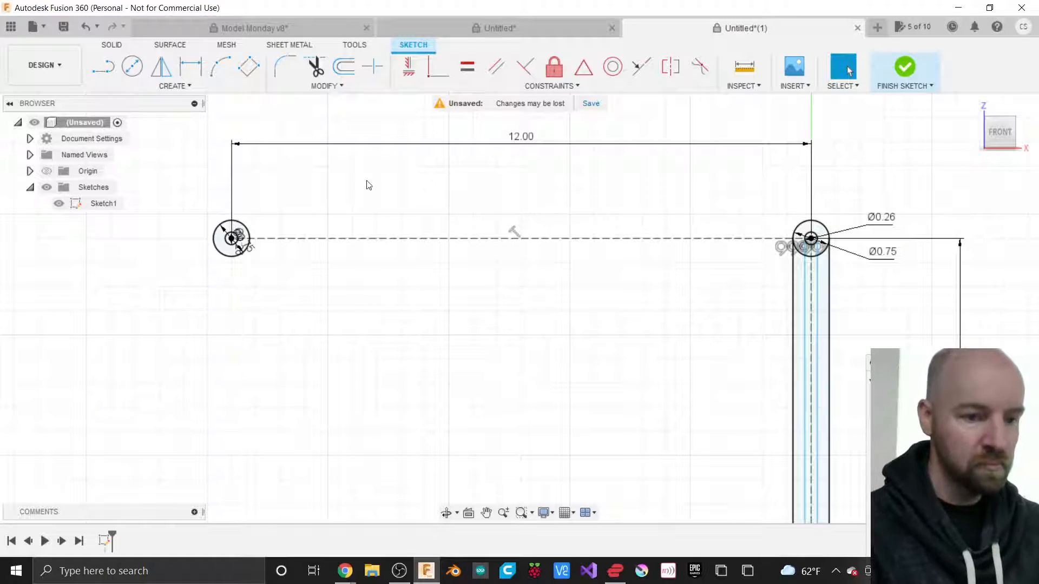
scroll(304, 184, down, 2)
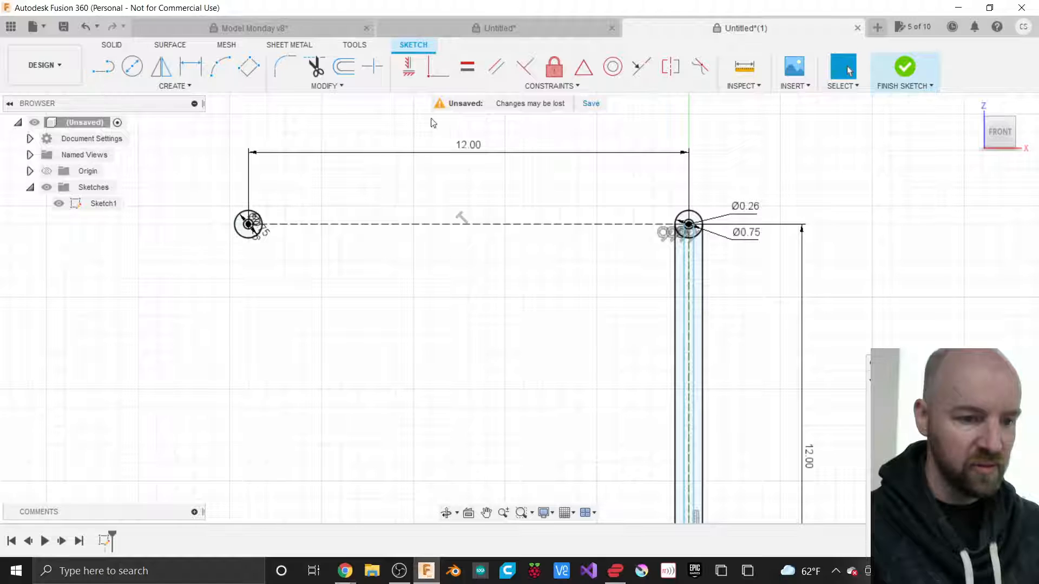
scroll(472, 129, down, 2)
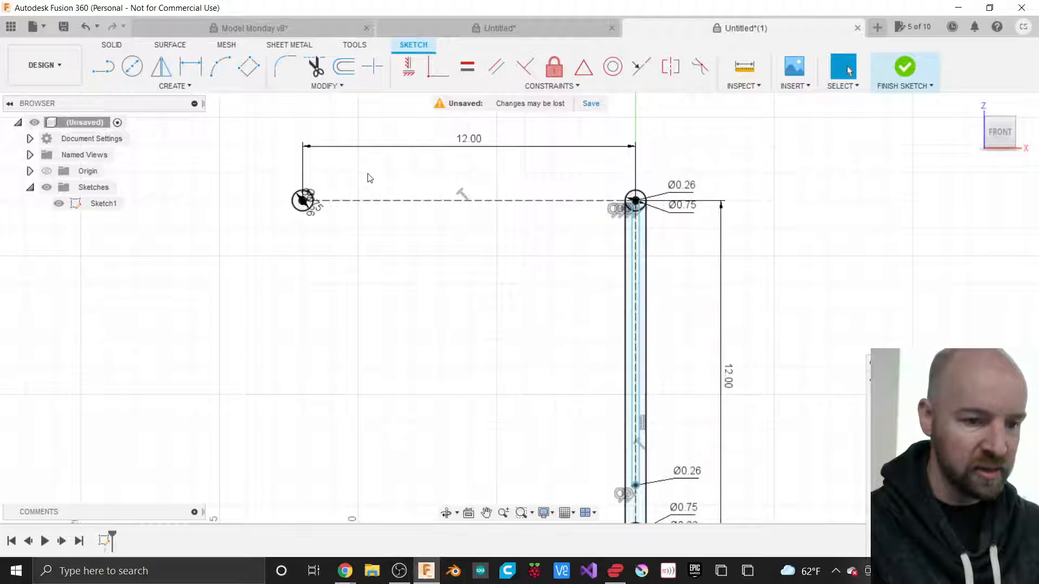
scroll(370, 178, up, 3)
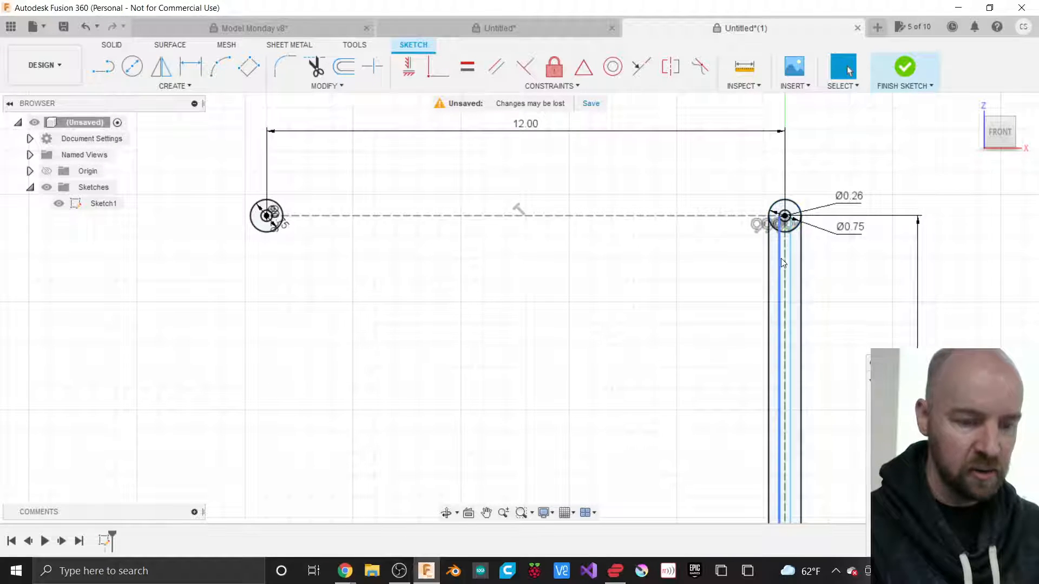
key(l)
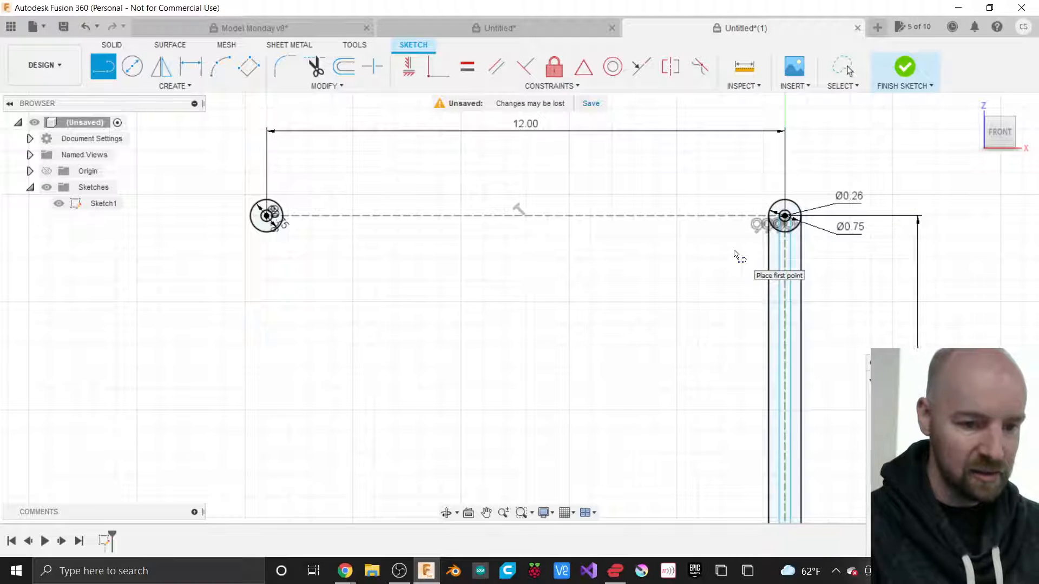
click(192, 87)
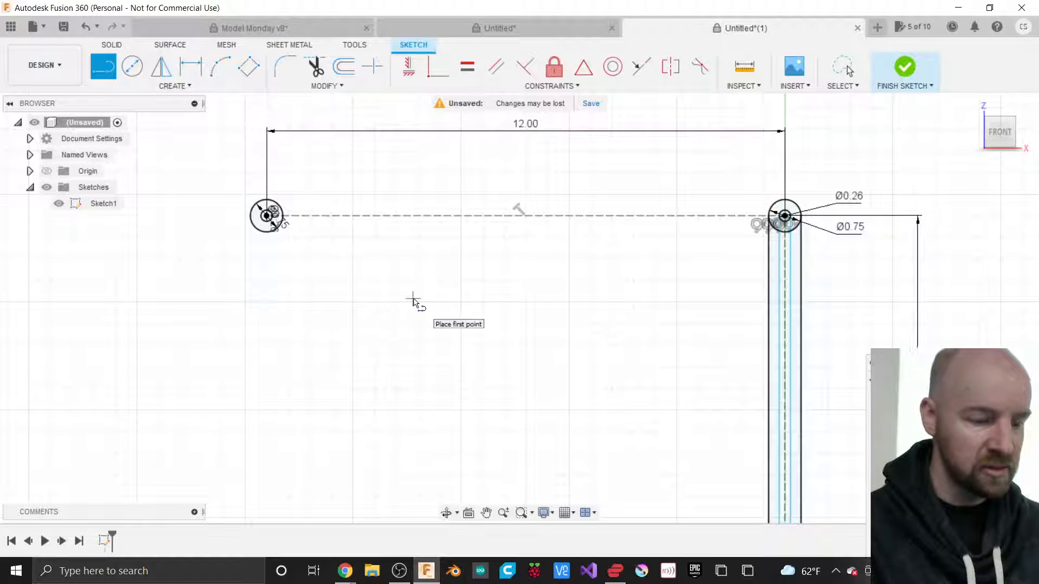
click(268, 200)
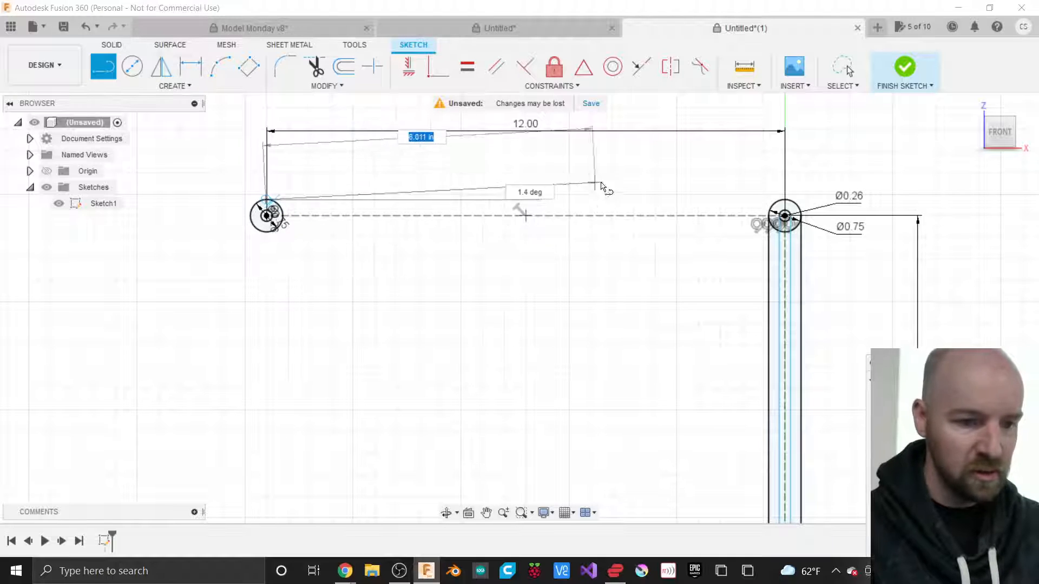
double_click(785, 201)
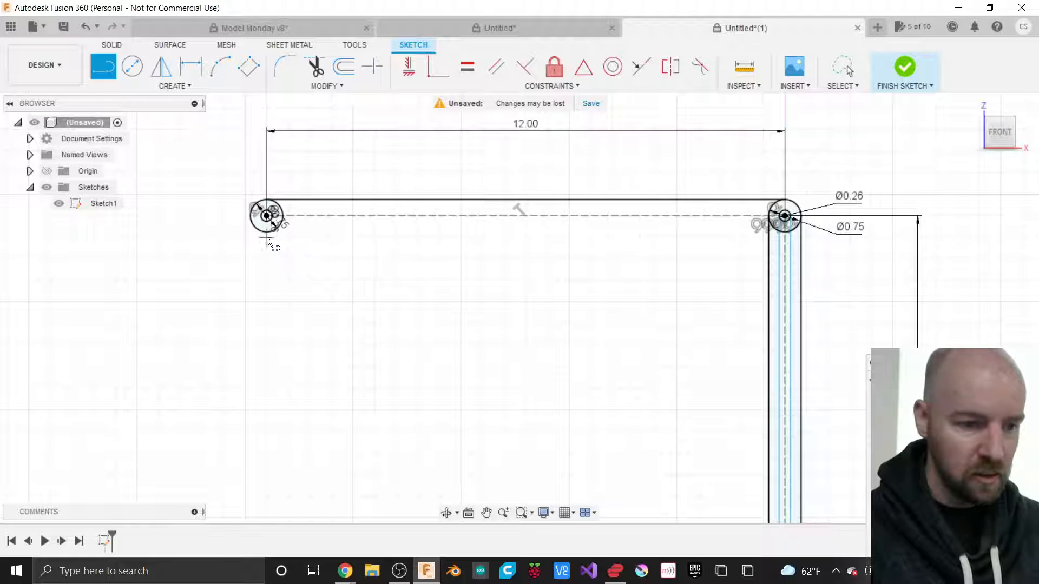
Step: Draw the horizontal arm's lower edge as a line tangent to the bottoms of the two 0.75 in end circles
scroll(274, 232, up, 10)
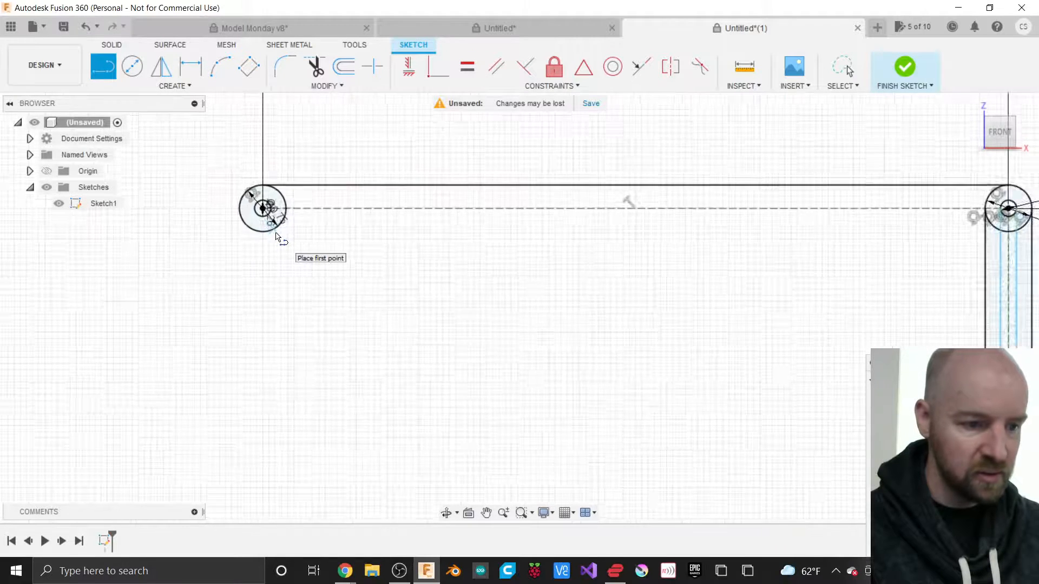
scroll(336, 364, down, 3)
scroll(335, 365, down, 2)
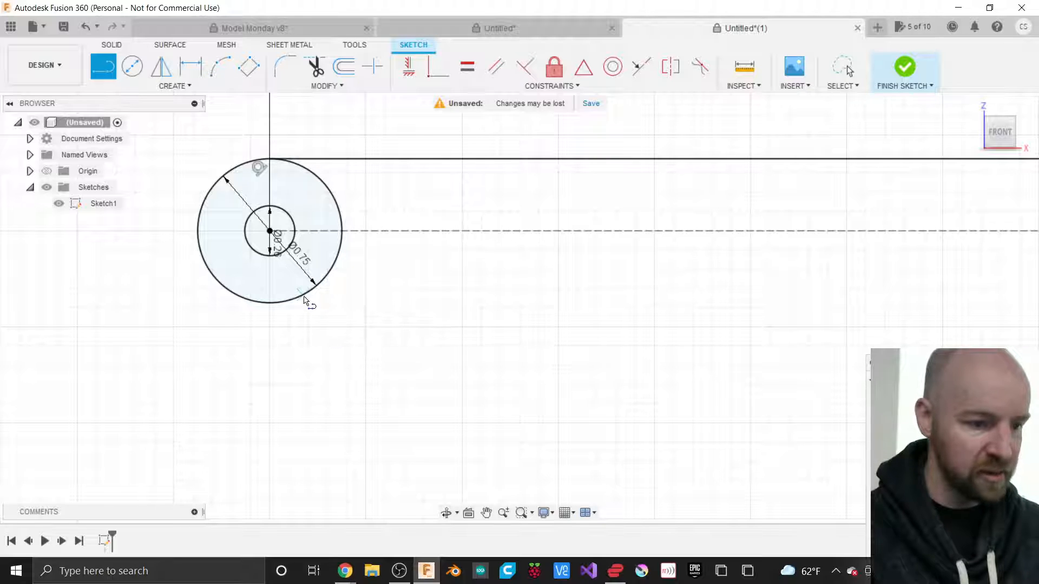
click(264, 303)
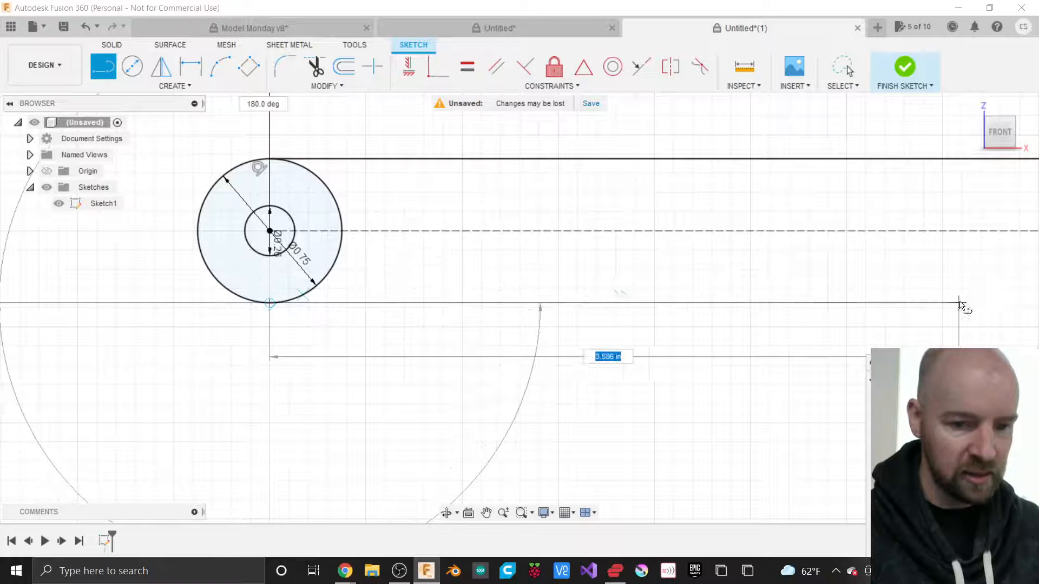
scroll(464, 379, down, 5)
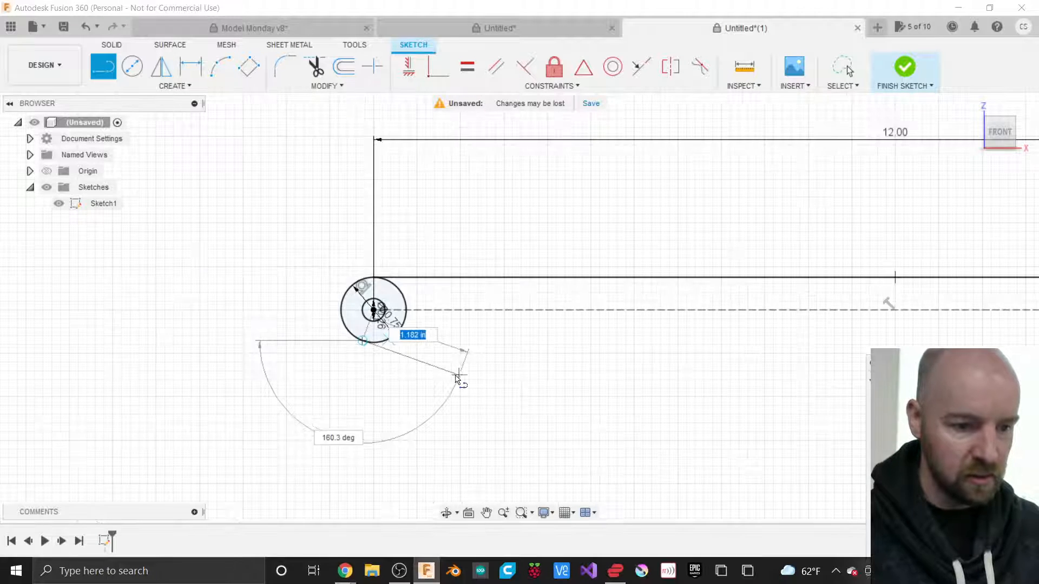
scroll(292, 394, down, 3)
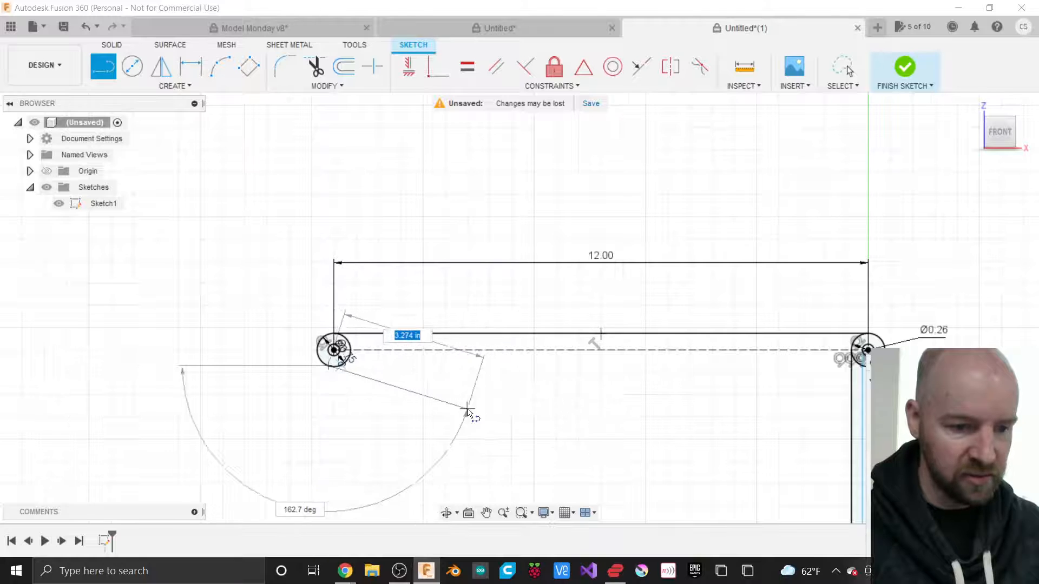
scroll(469, 412, down, 1)
scroll(469, 411, down, 1)
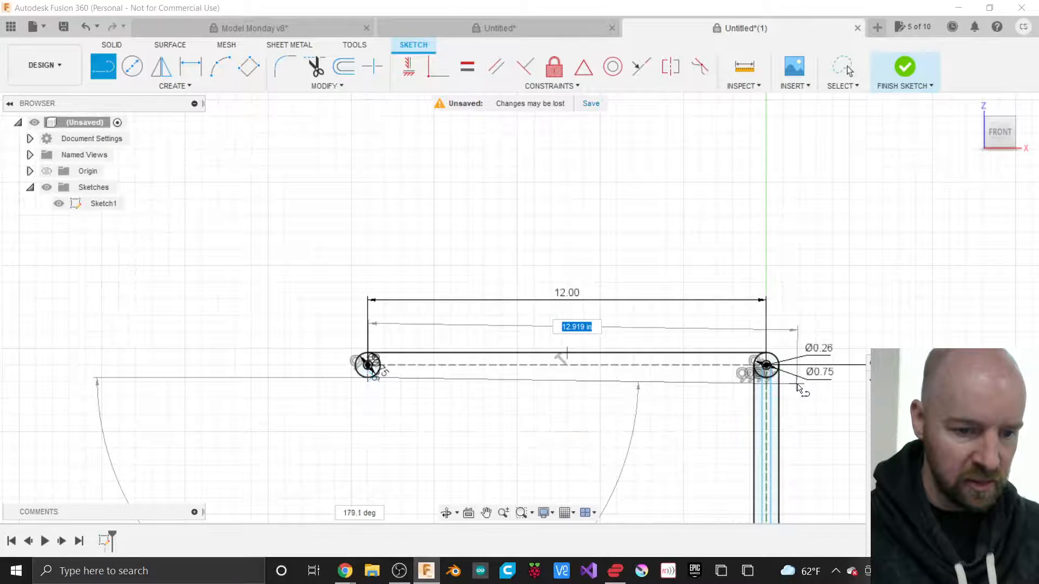
scroll(782, 385, up, 5)
scroll(799, 387, up, 5)
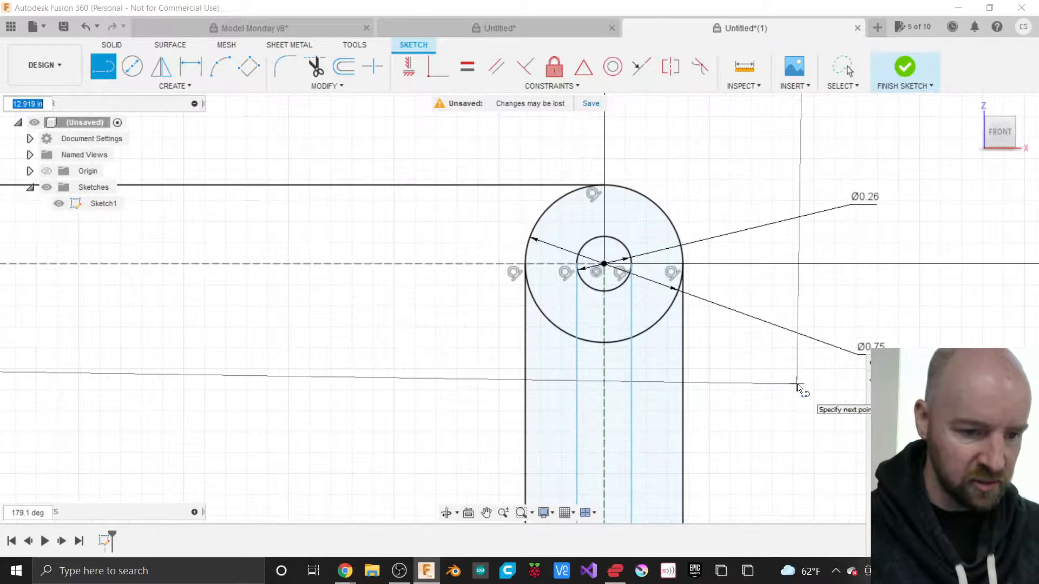
click(600, 344)
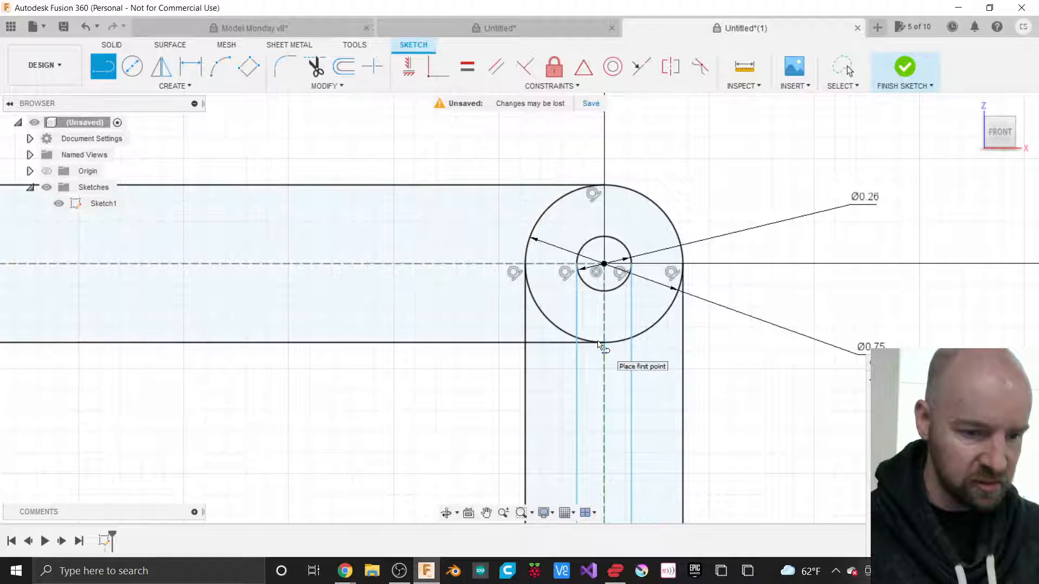
scroll(764, 372, down, 4)
scroll(763, 374, down, 5)
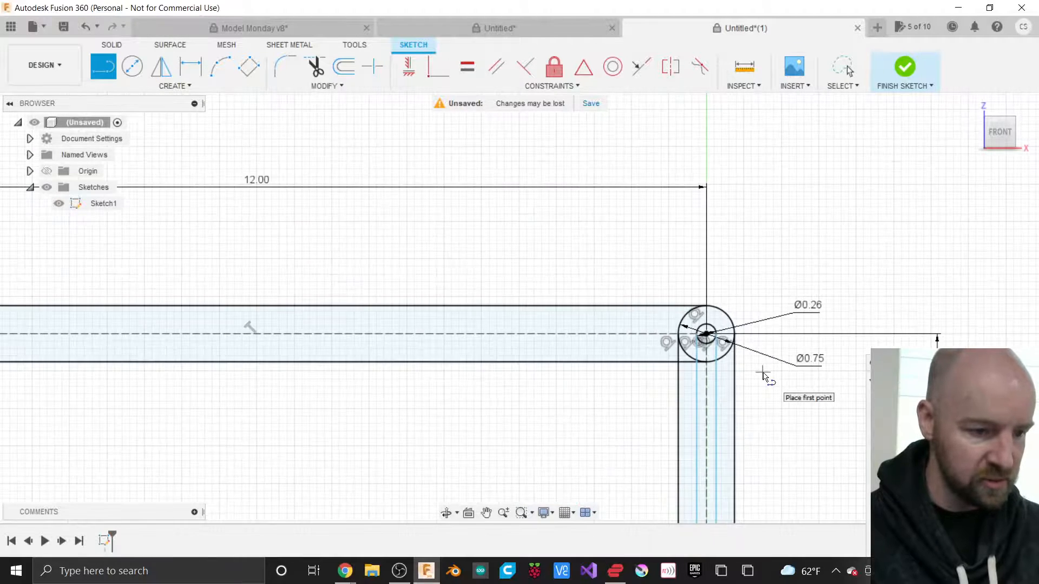
scroll(260, 352, up, 6)
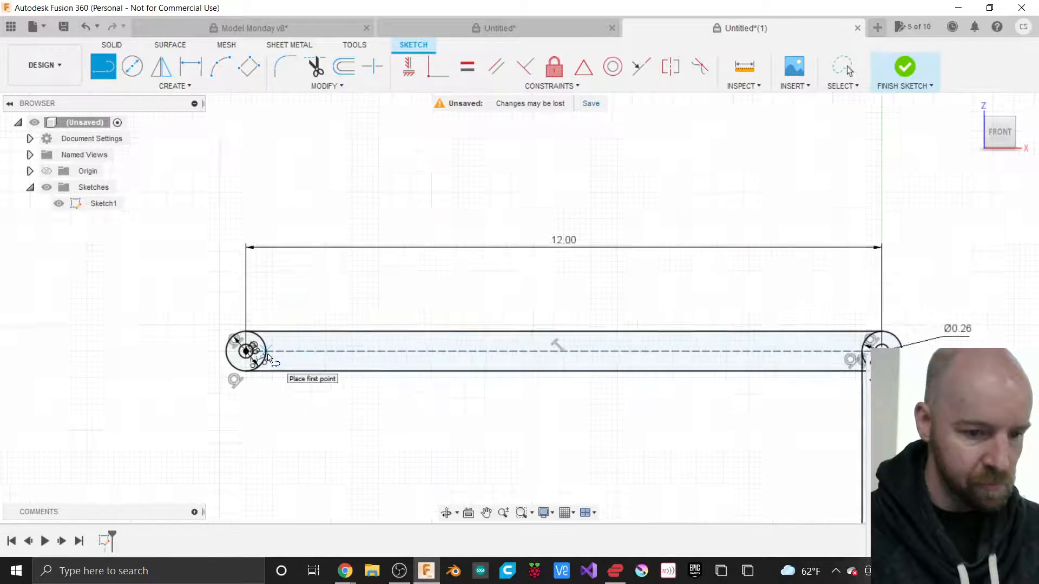
key(Escape)
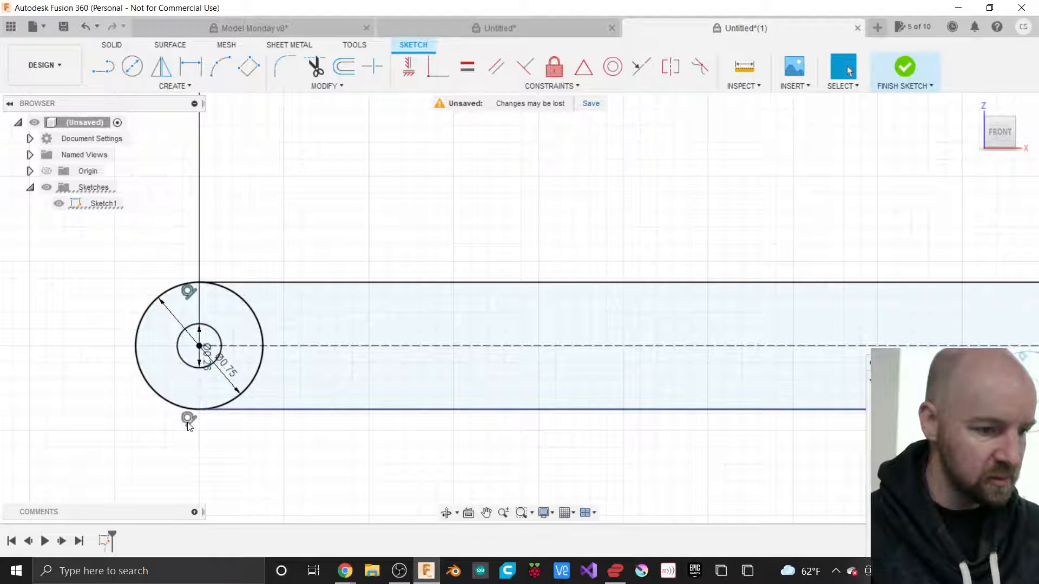
Step: Examine the tangent constraints where the horizontal arm's edges meet the 0.75 in circles at both ends
click(188, 293)
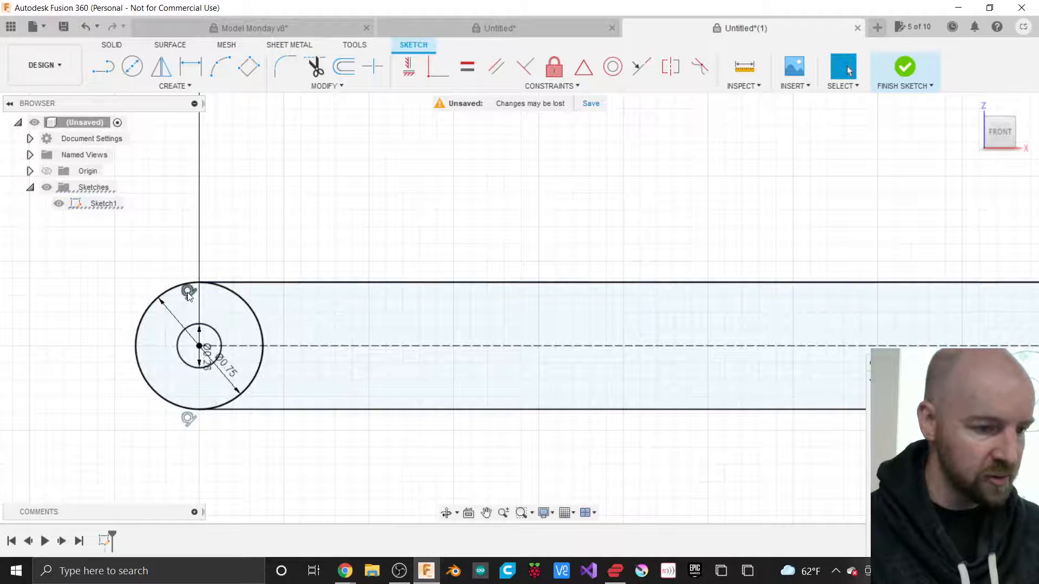
click(188, 418)
scroll(120, 401, down, 4)
scroll(120, 401, down, 3)
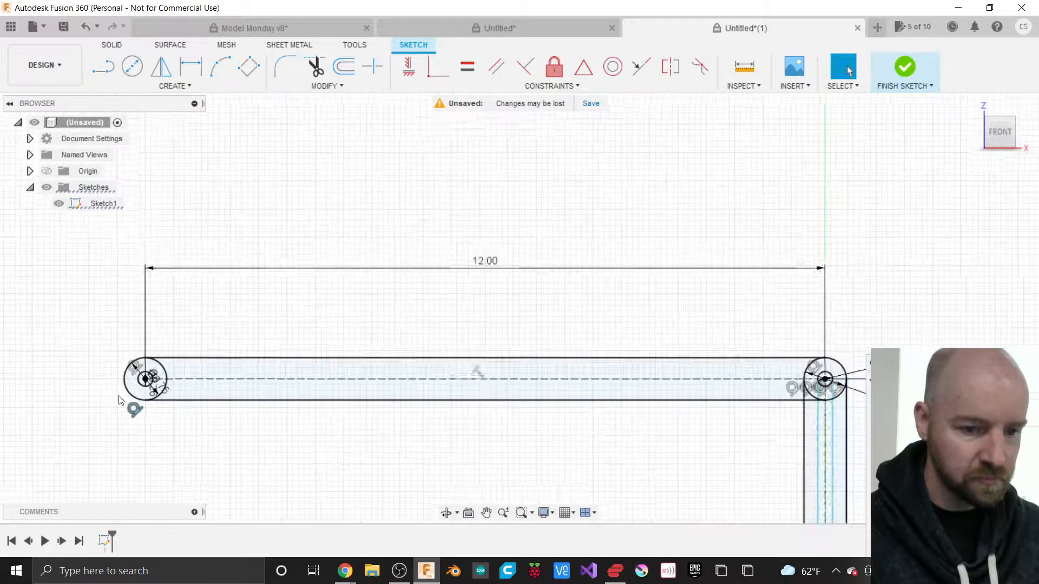
scroll(621, 399, up, 8)
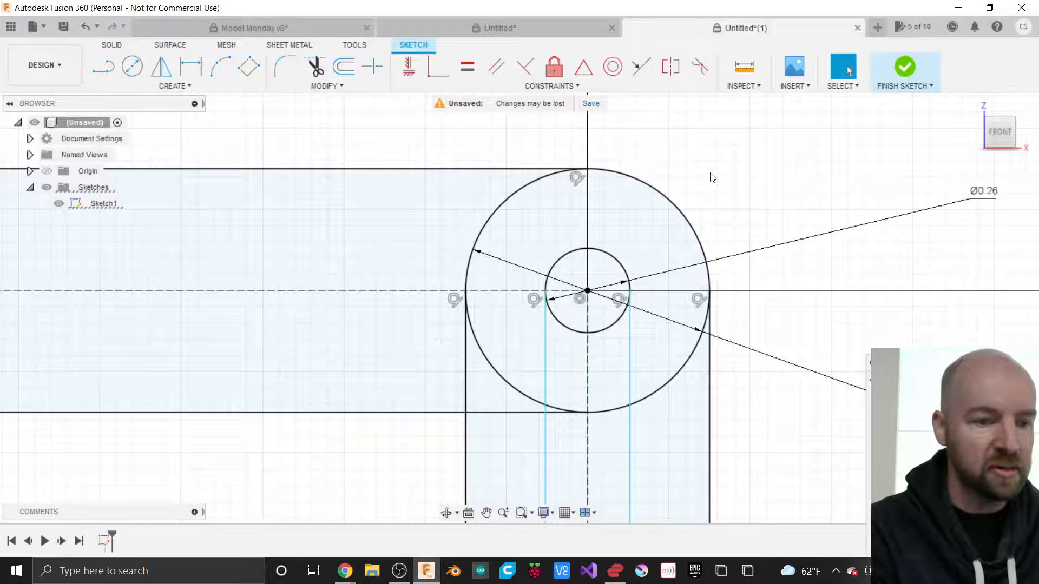
scroll(712, 177, down, 3)
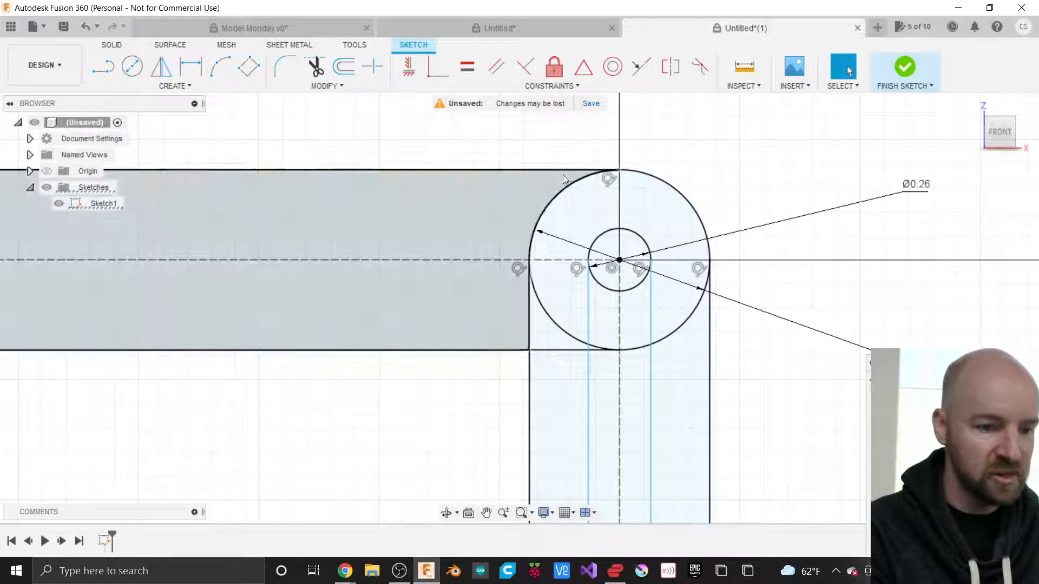
scroll(737, 156, down, 3)
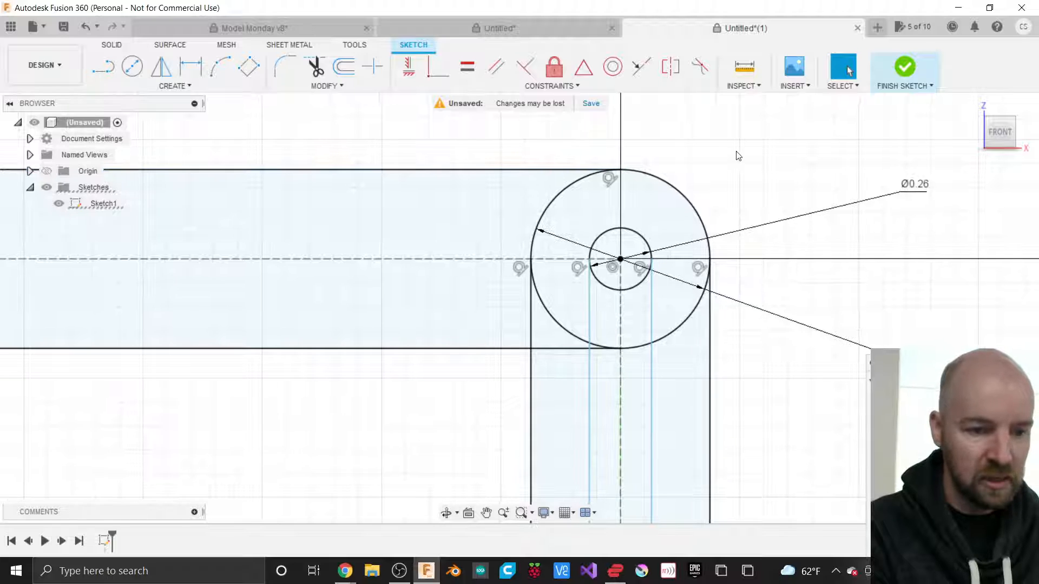
Step: Examine both arms and the vertical arm's slot for sketch geometry that is not yet fully constrained
scroll(737, 156, down, 2)
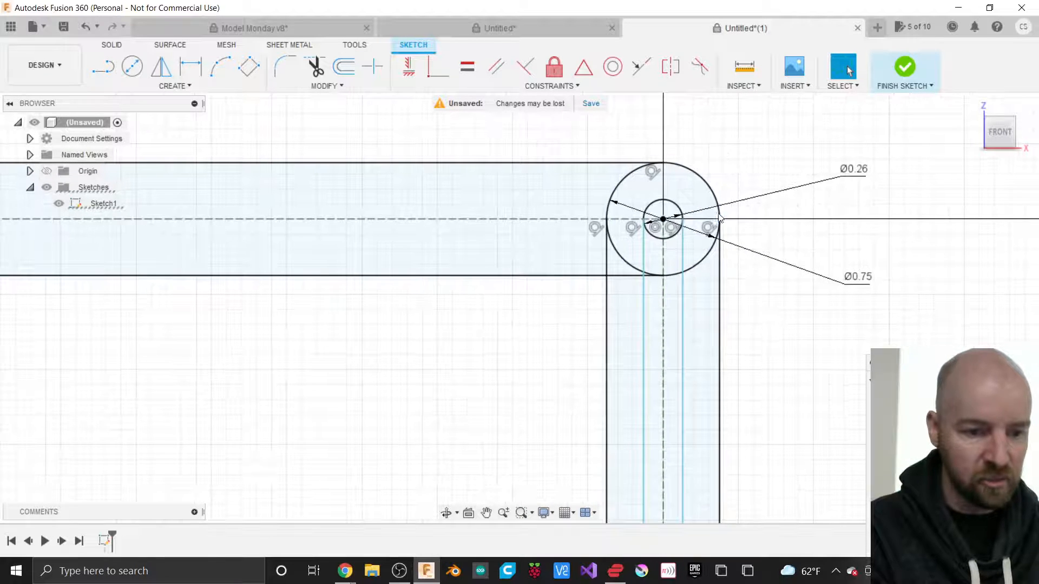
scroll(624, 127, down, 4)
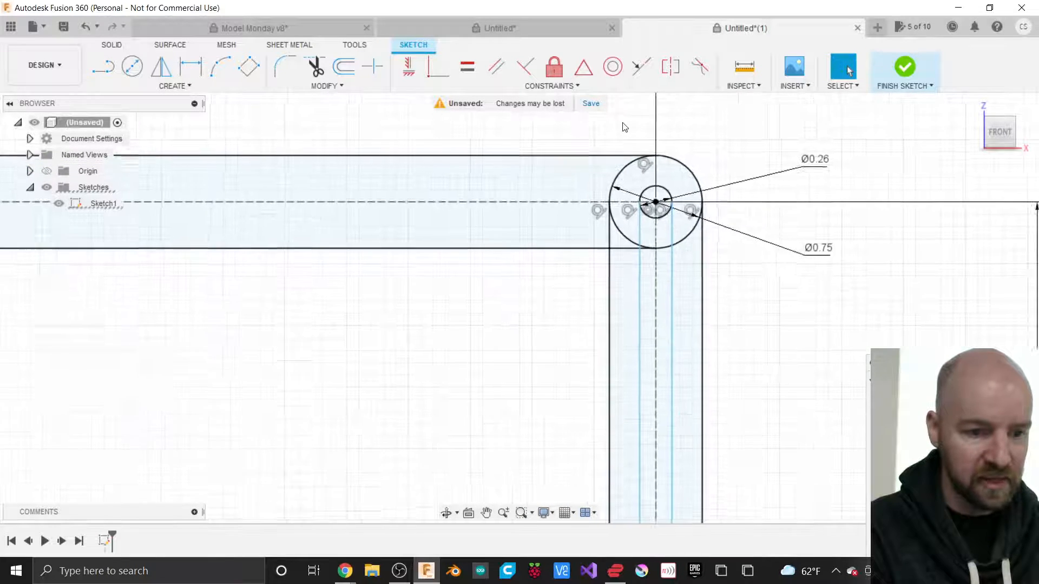
scroll(624, 127, down, 5)
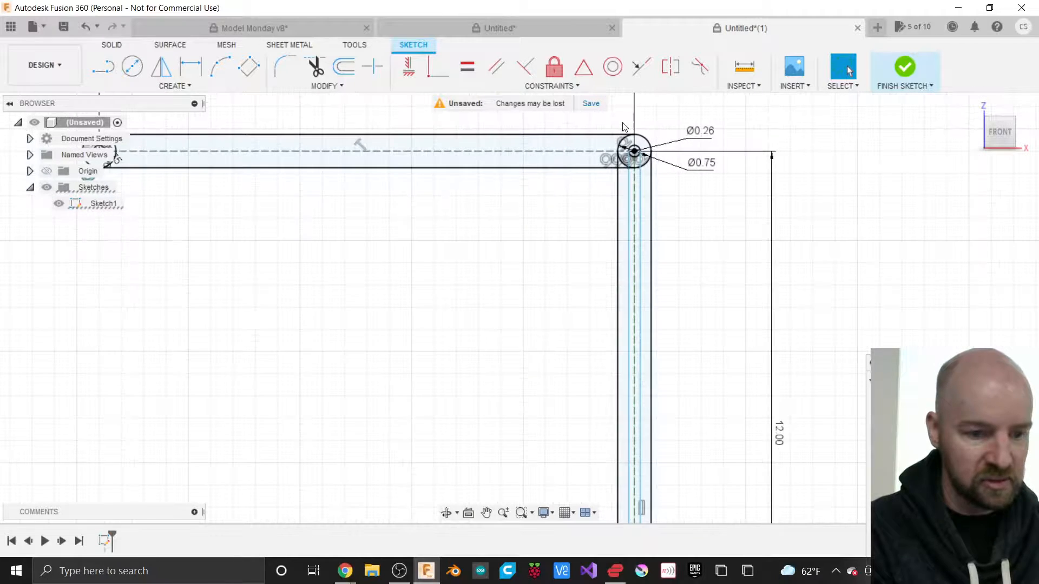
scroll(624, 126, down, 2)
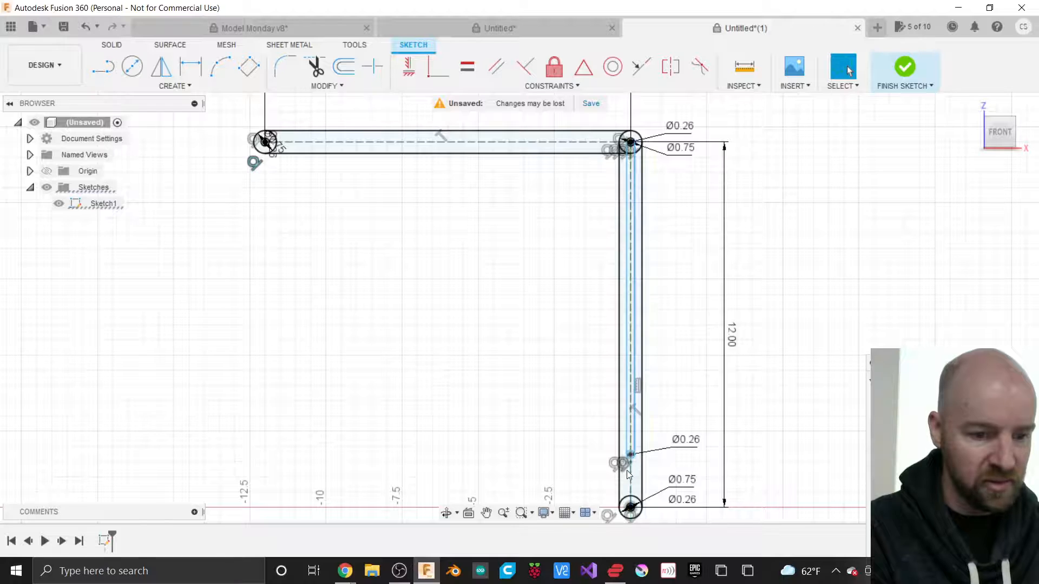
scroll(636, 469, up, 5)
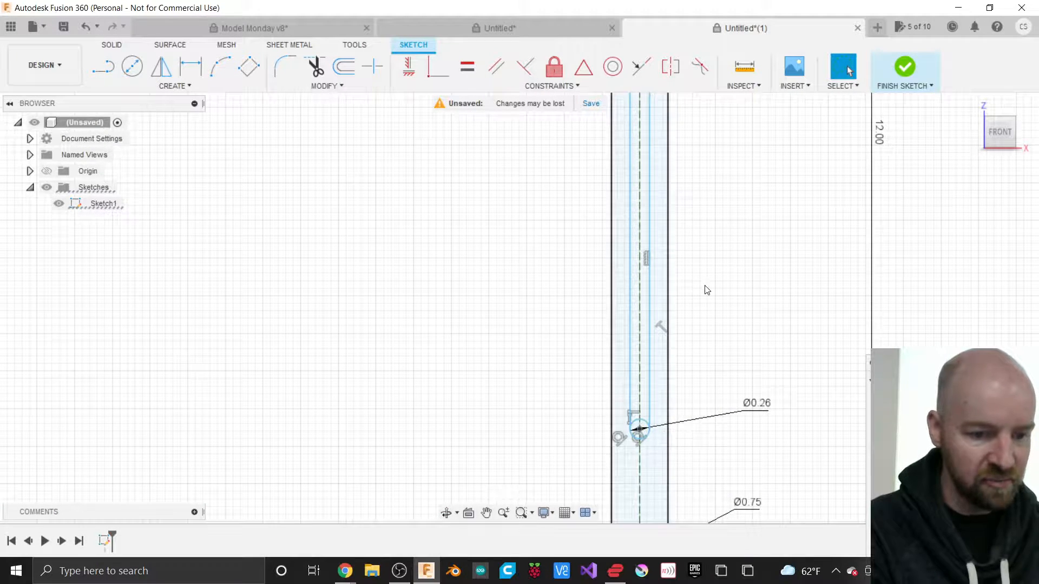
scroll(705, 290, down, 3)
scroll(745, 463, down, 2)
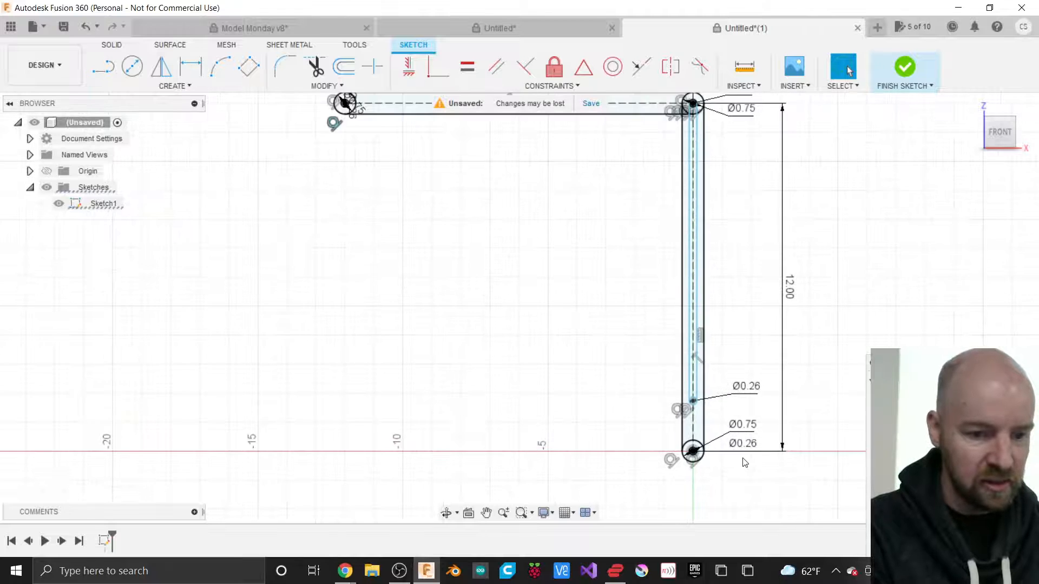
scroll(740, 361, up, 1)
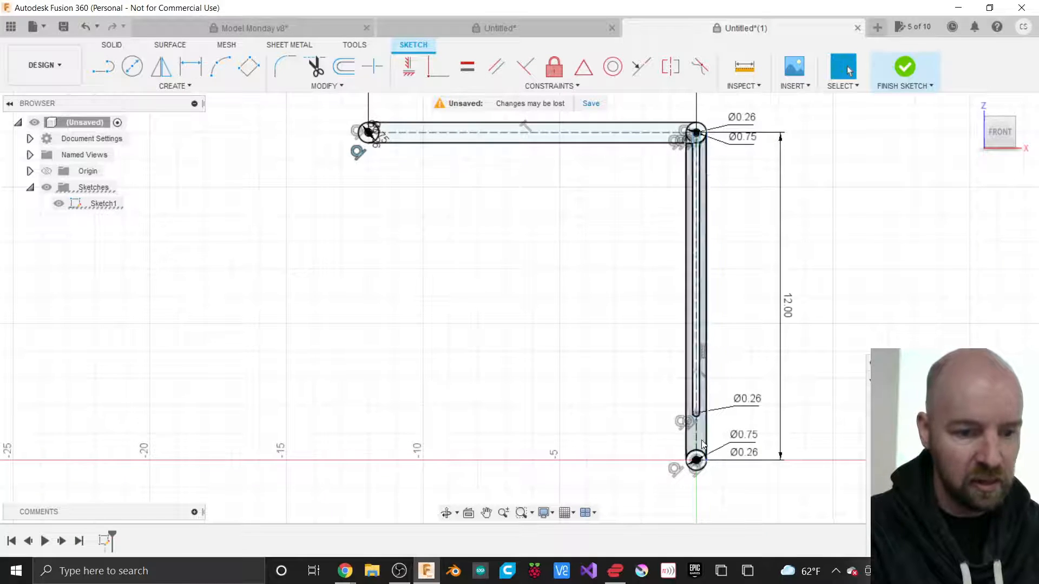
scroll(700, 389, up, 3)
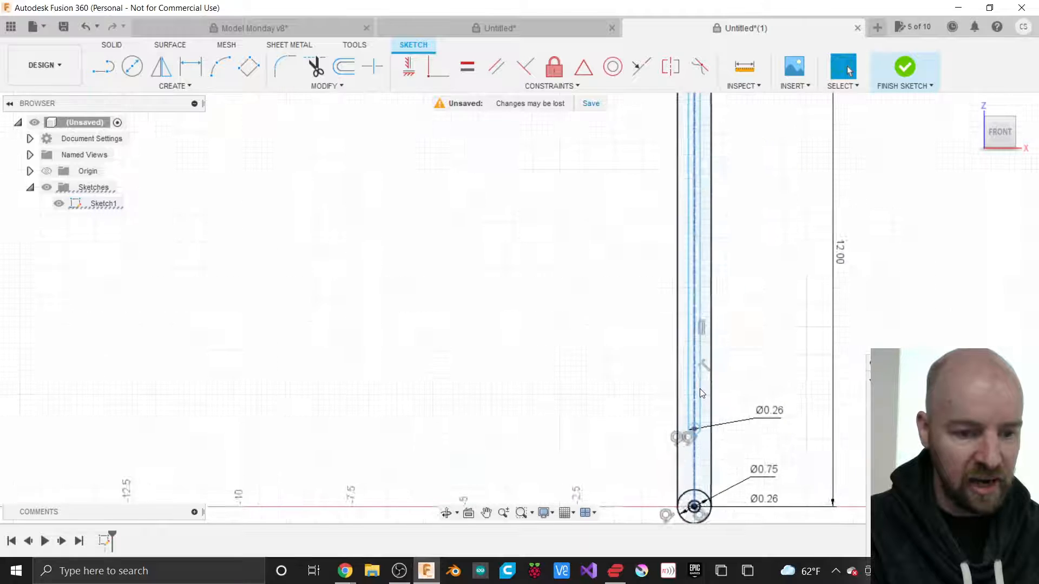
scroll(699, 389, up, 2)
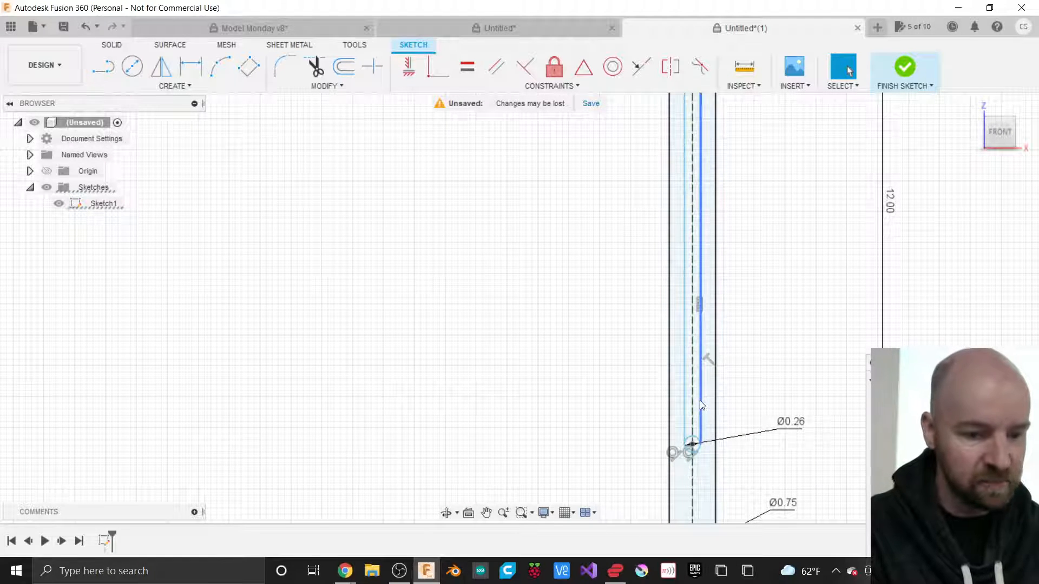
scroll(639, 390, down, 3)
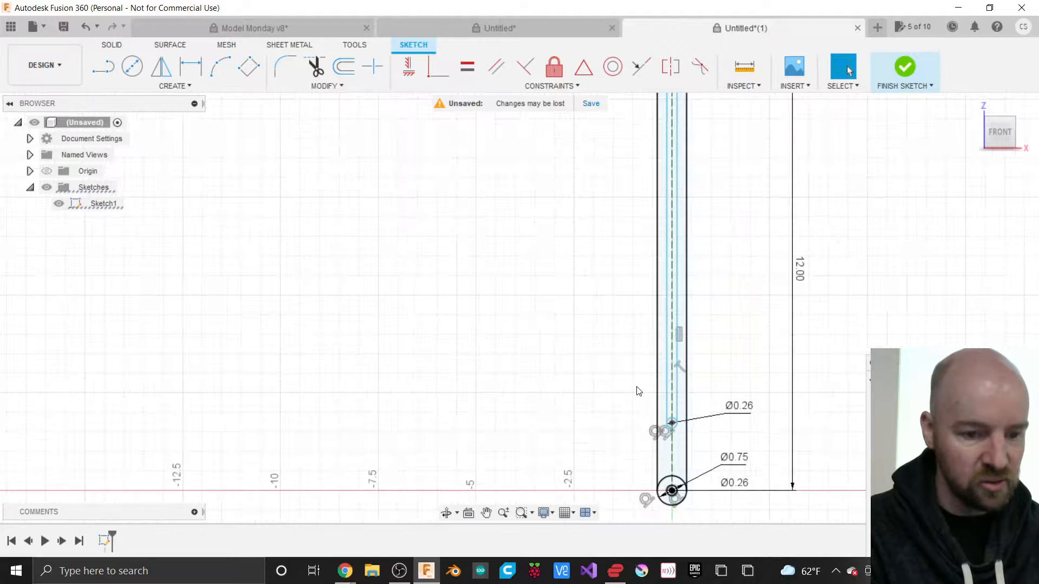
scroll(707, 510, down, 2)
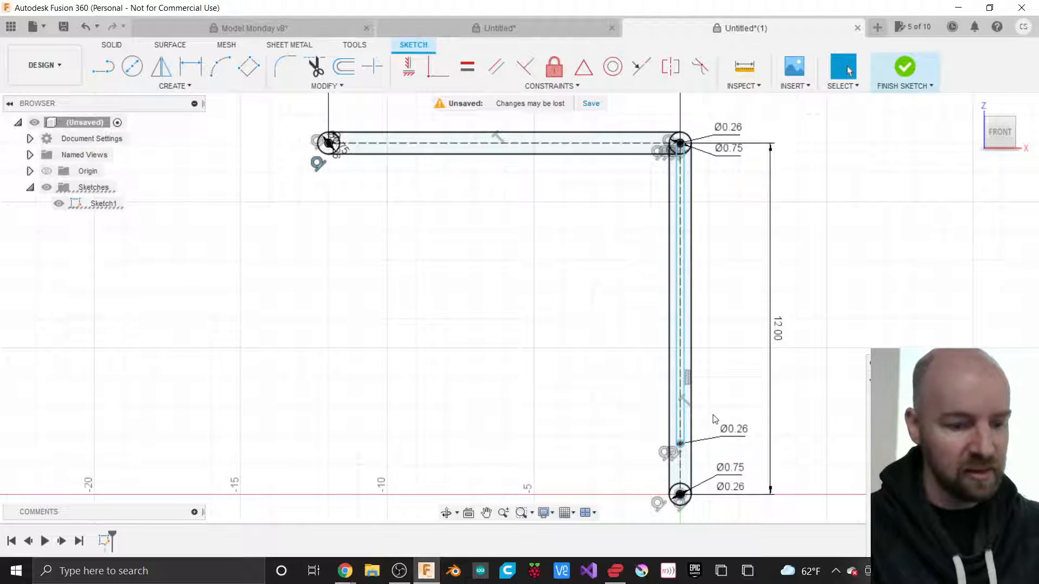
key(d)
click(680, 445)
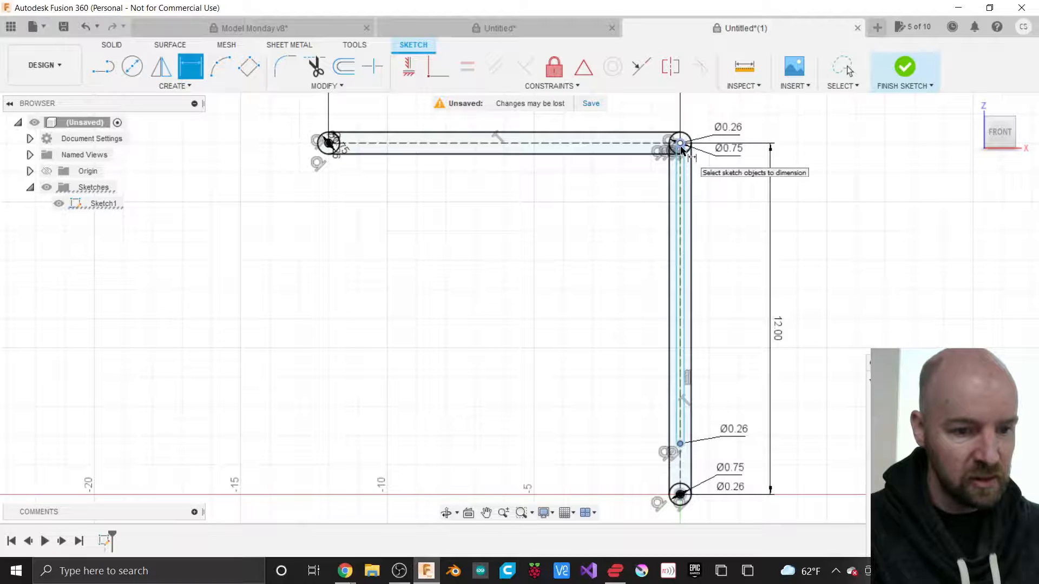
scroll(700, 419, up, 1)
key(Escape)
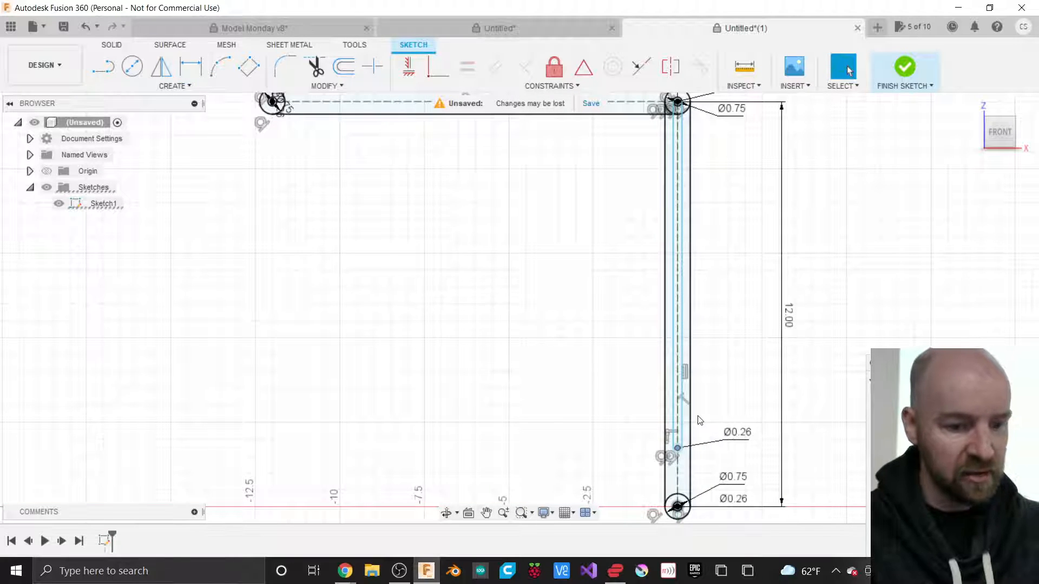
click(196, 87)
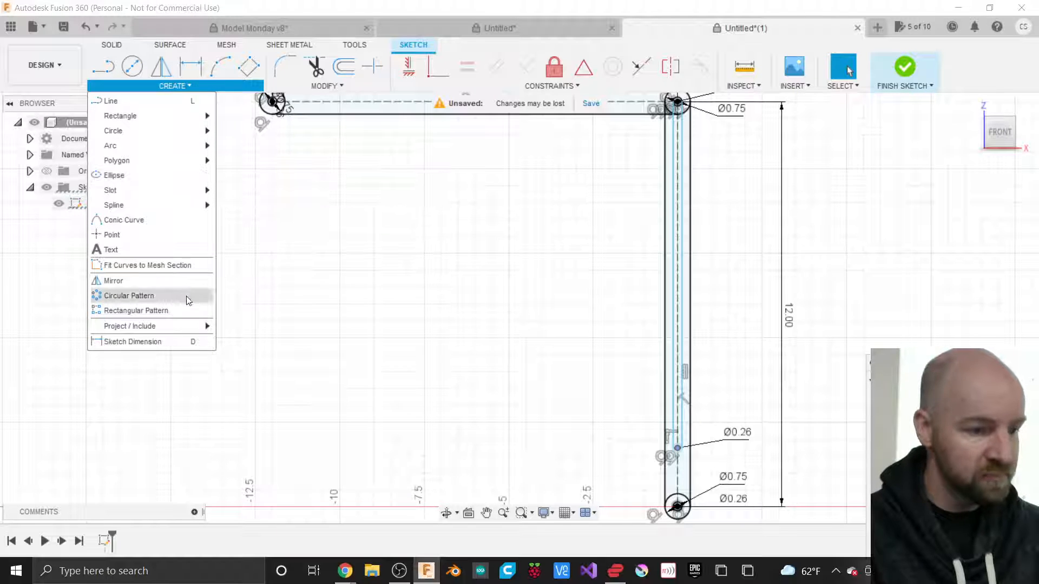
click(148, 341)
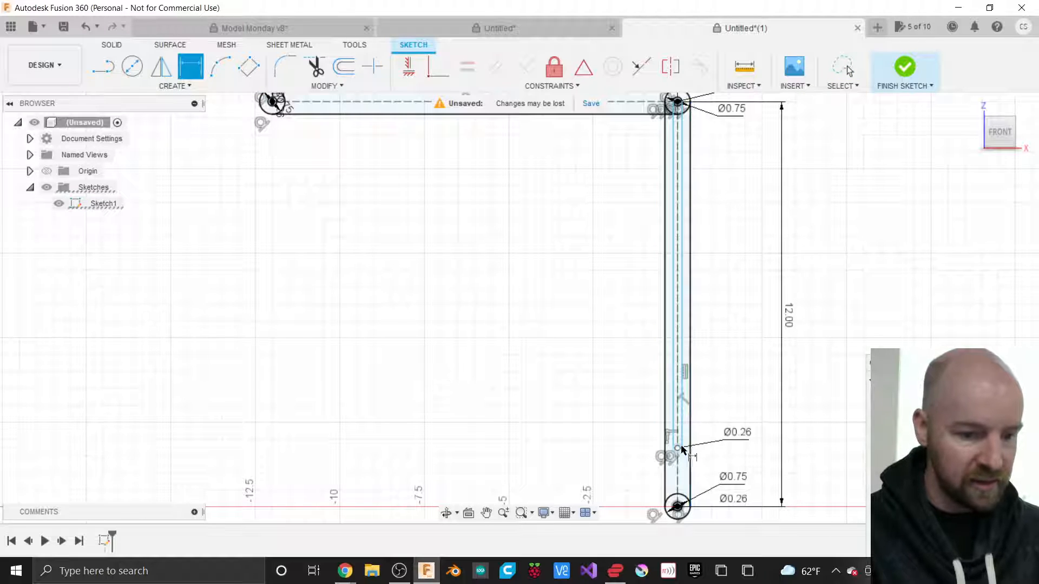
scroll(680, 449, up, 3)
scroll(679, 451, up, 2)
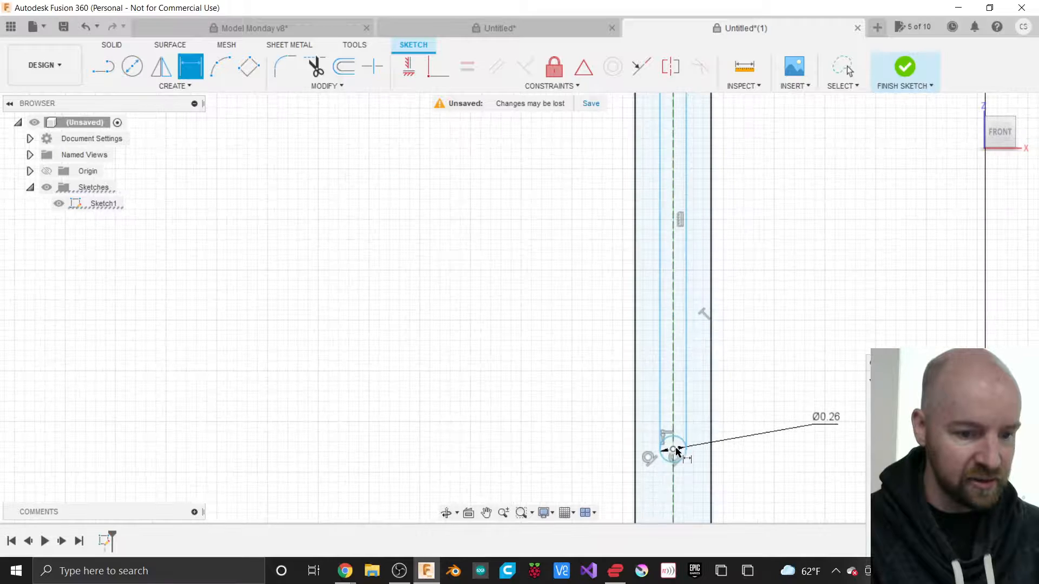
scroll(677, 460, down, 3)
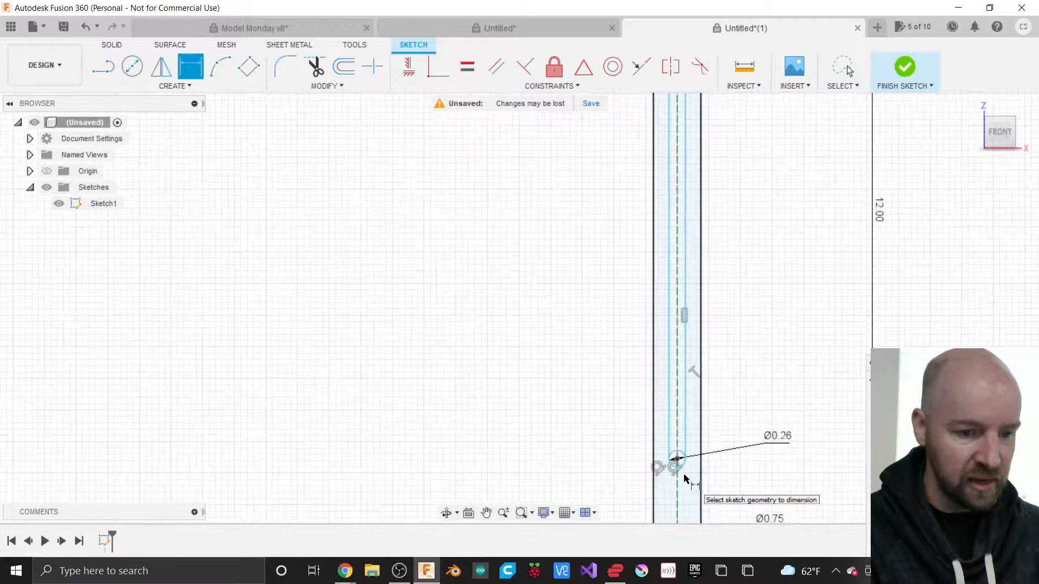
scroll(676, 468, down, 2)
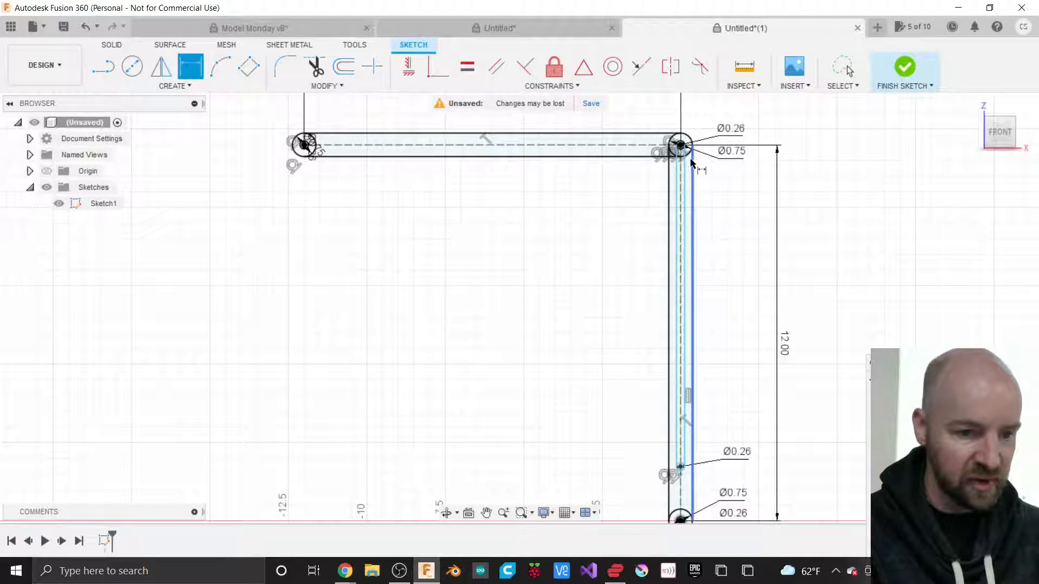
scroll(688, 148, up, 1)
scroll(689, 148, up, 3)
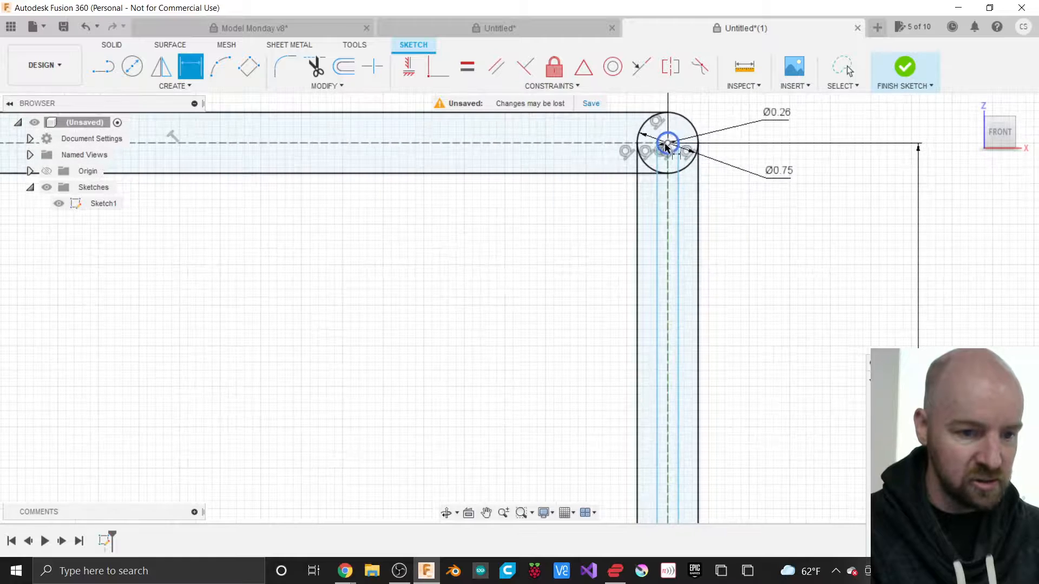
scroll(612, 249, down, 3)
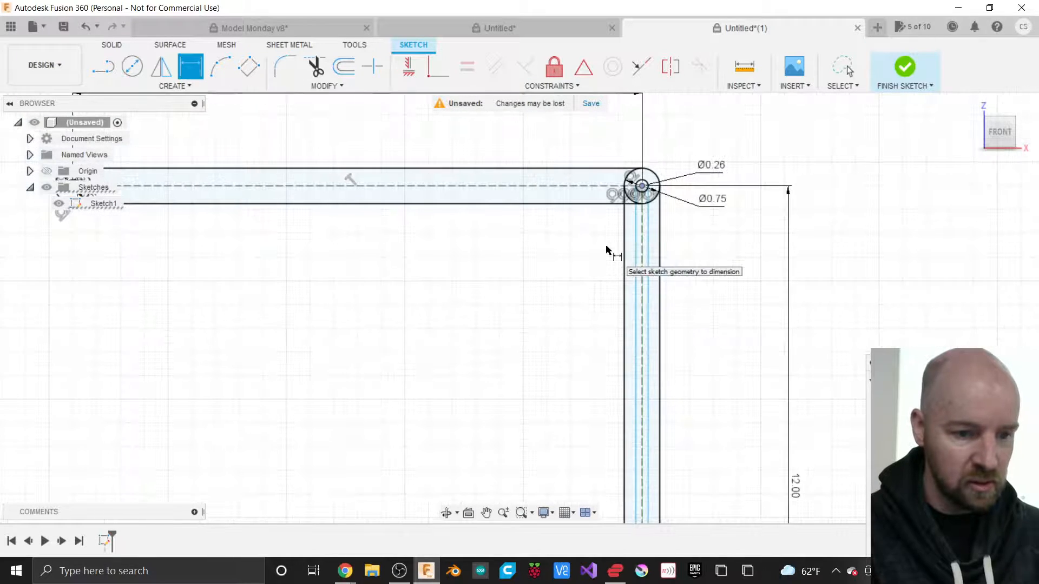
scroll(733, 273, down, 2)
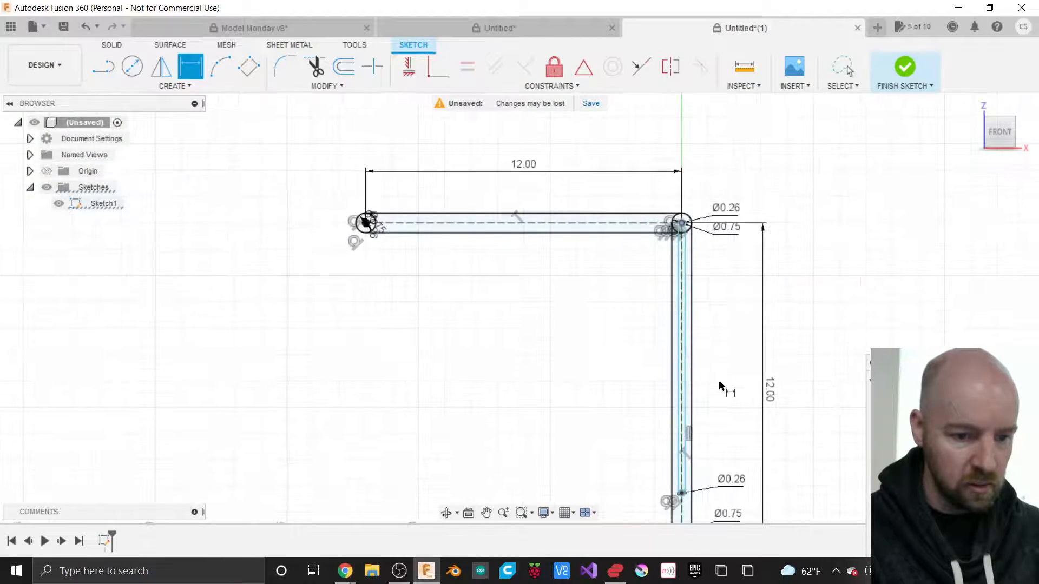
scroll(725, 388, up, 2)
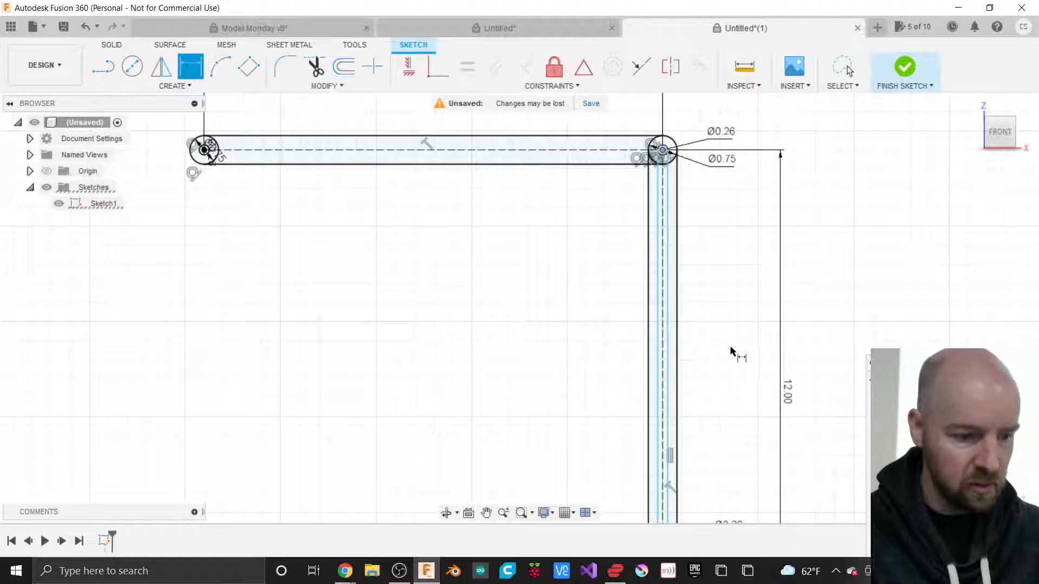
key(Escape)
key(d)
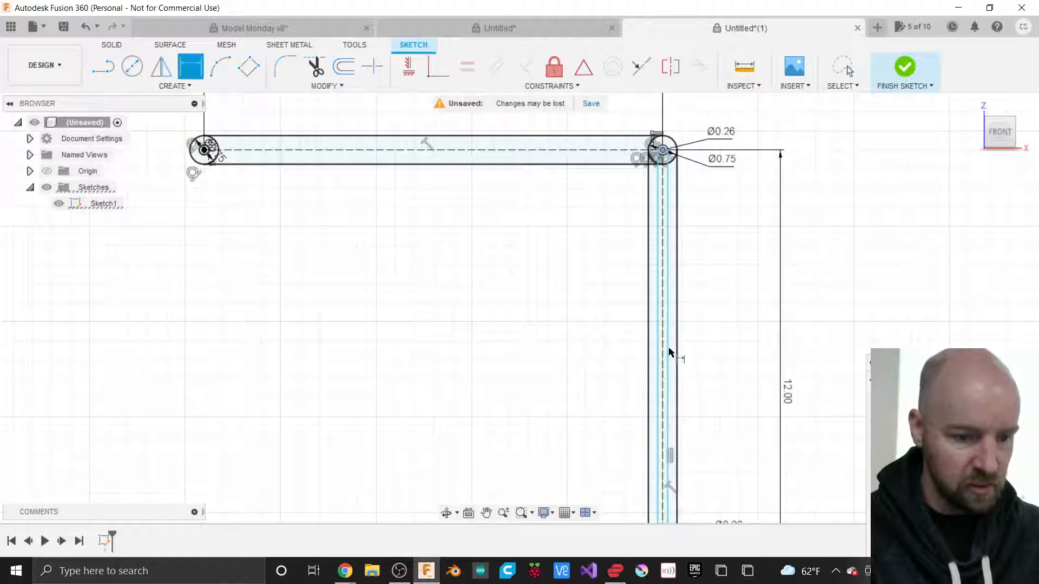
click(670, 353)
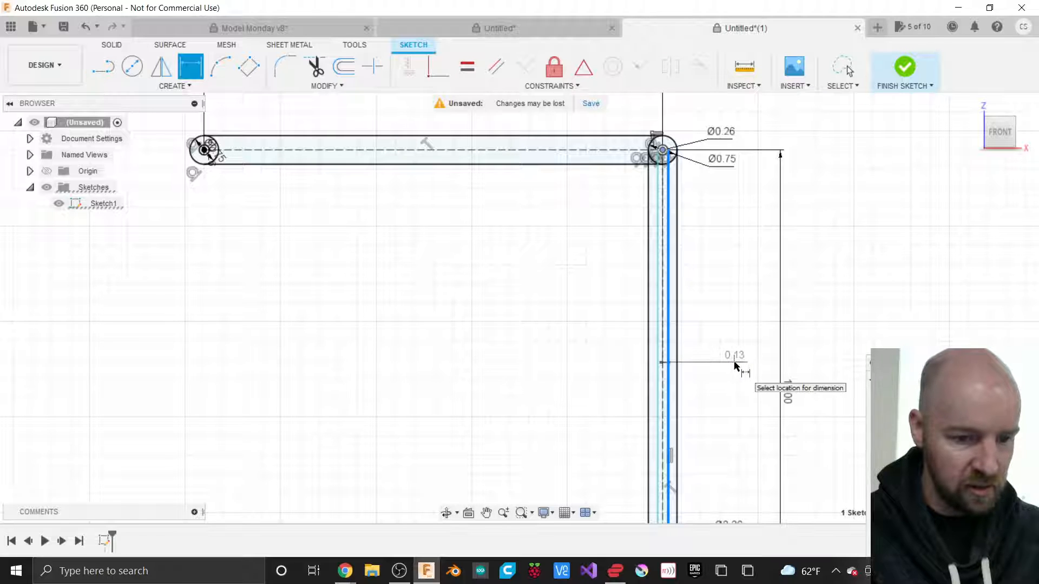
key(Escape)
scroll(703, 370, up, 4)
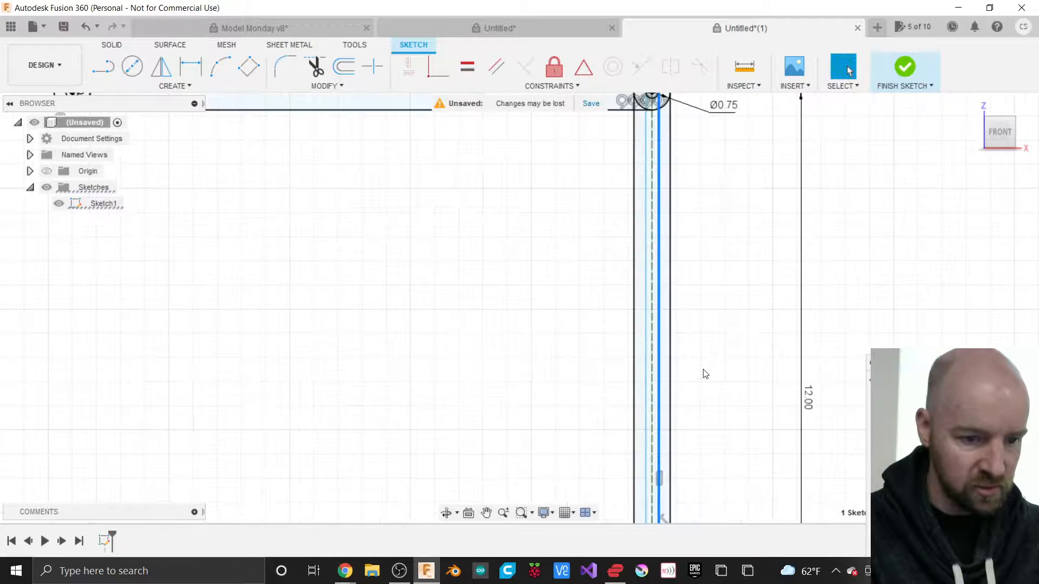
scroll(683, 247, down, 8)
scroll(668, 413, up, 5)
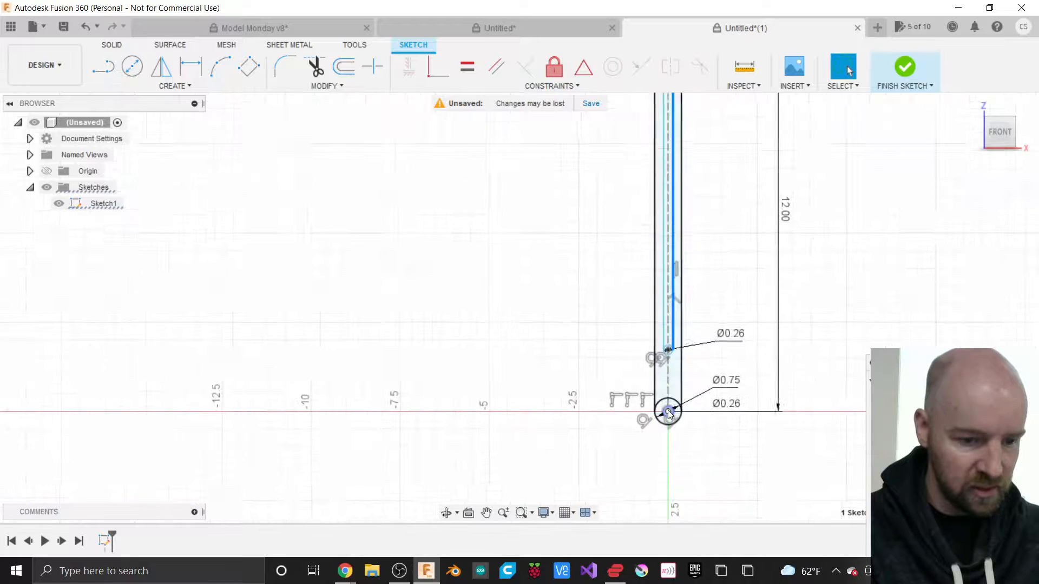
key(d)
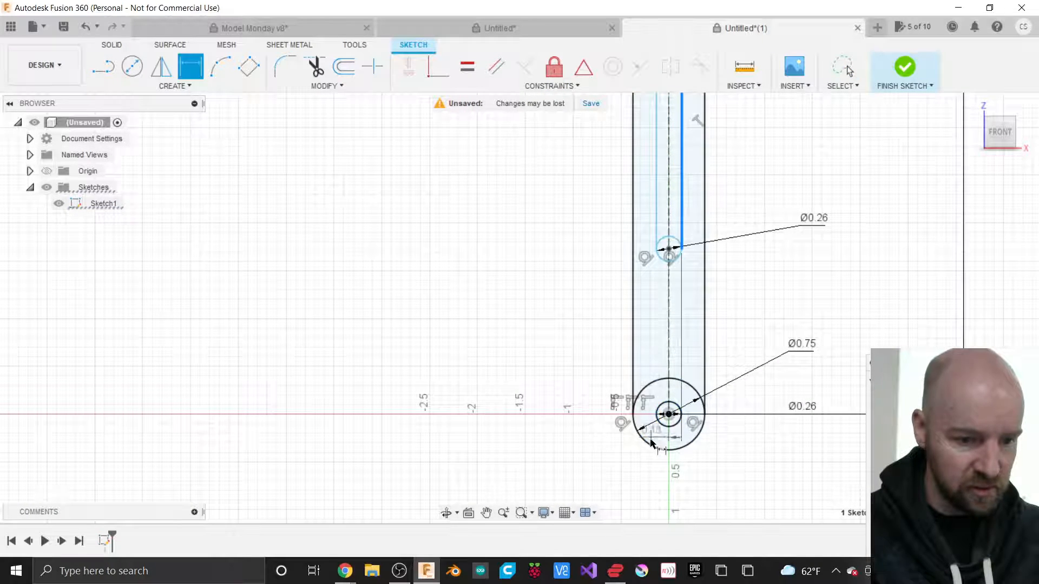
click(669, 414)
key(Escape)
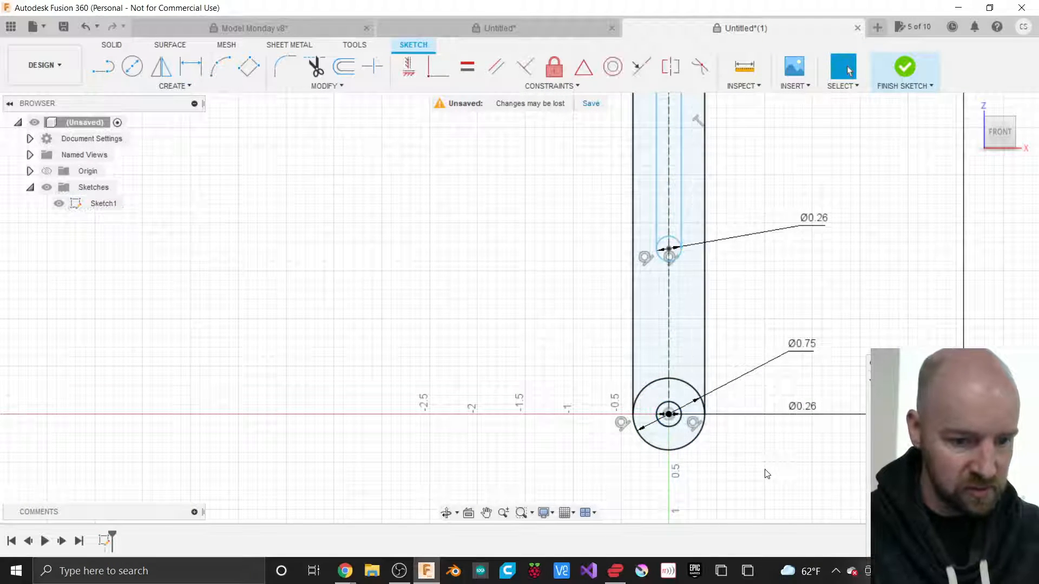
Step: Dimension the vertical distance between the centers of the vertical arm's bottom hole and the slot's lower end circle as 1.5 in
key(d)
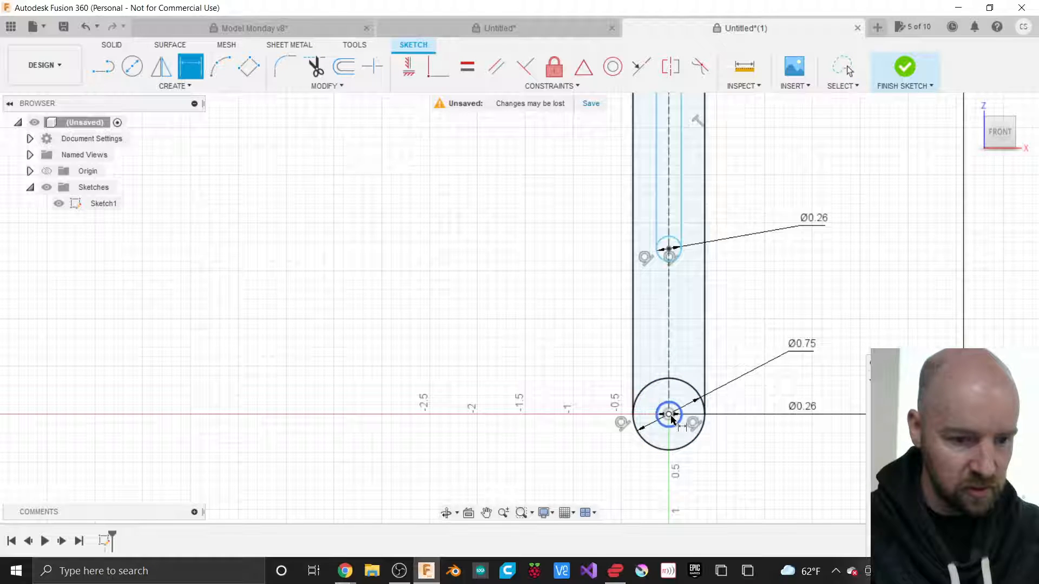
click(668, 250)
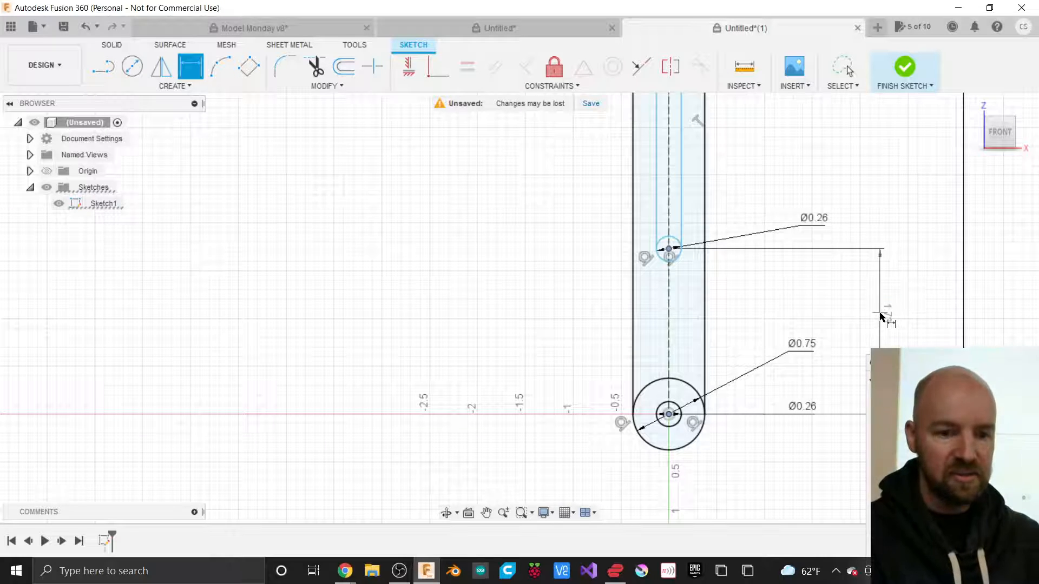
click(880, 317)
scroll(485, 383, down, 3)
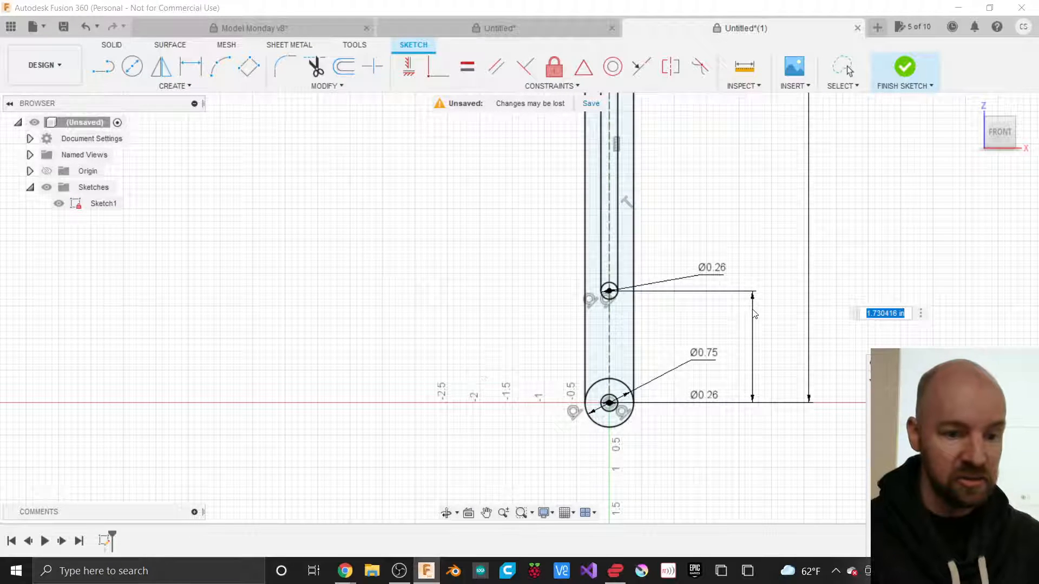
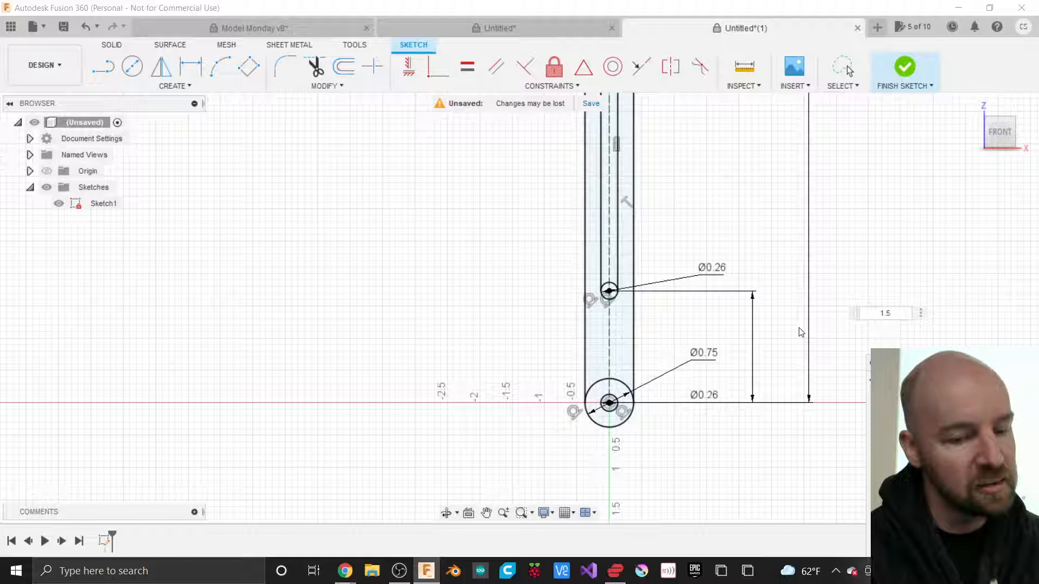
key(Return)
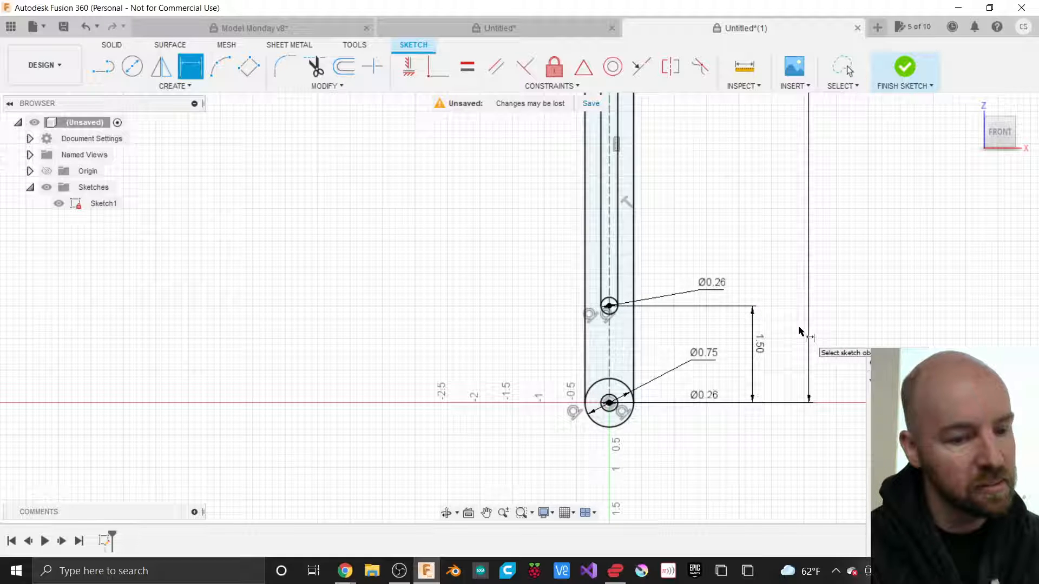
Step: Set the vertical arm's center-to-center length to 6 in
scroll(673, 448, down, 4)
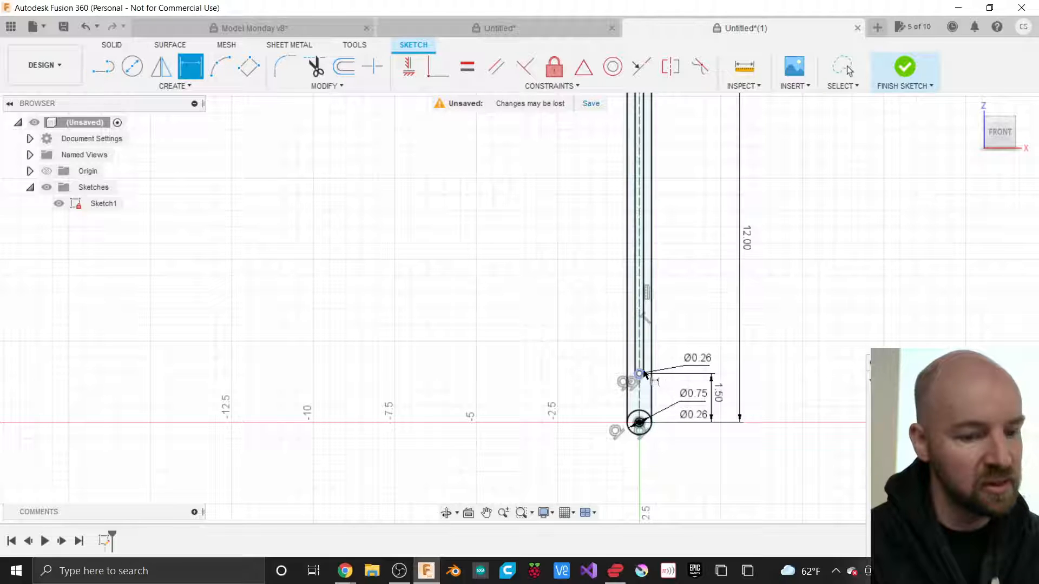
key(Escape)
double_click(749, 247)
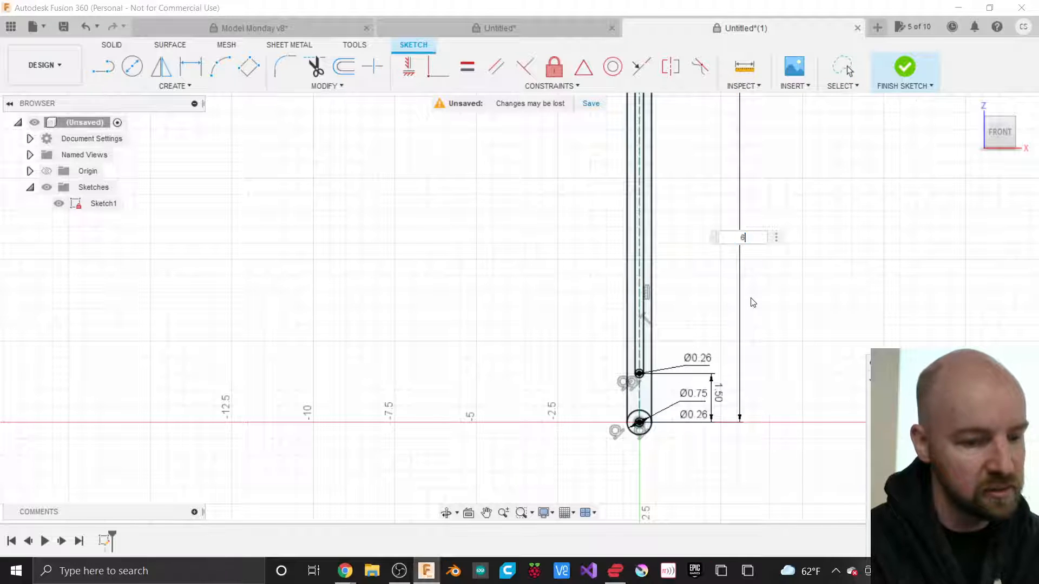
key(Return)
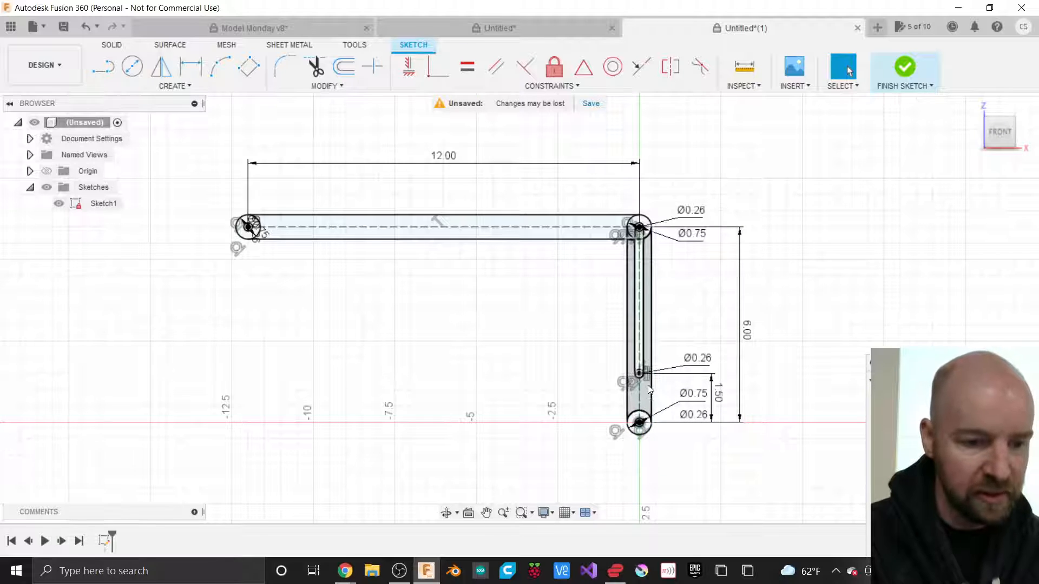
key(d)
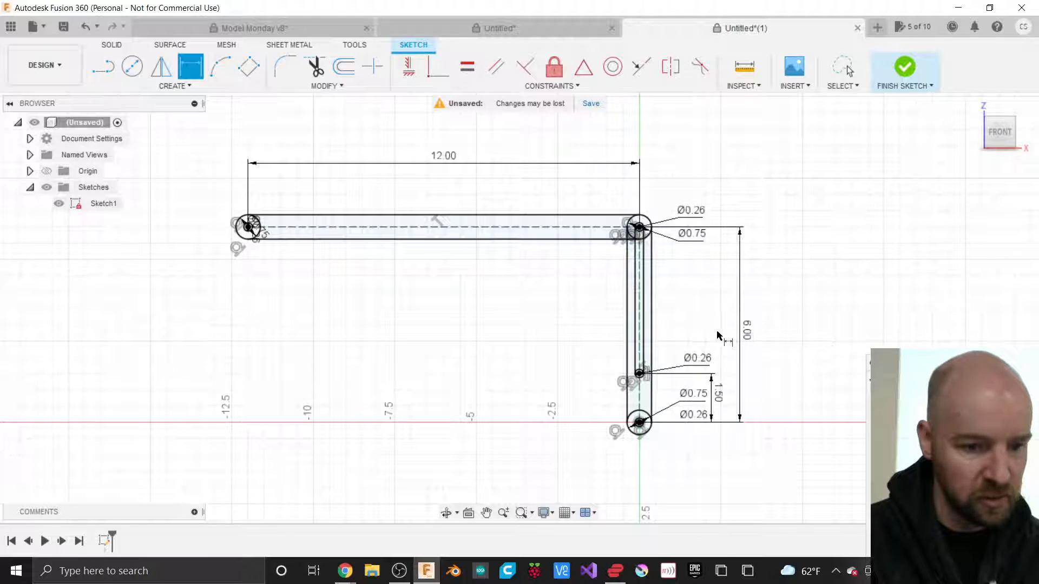
key(Escape)
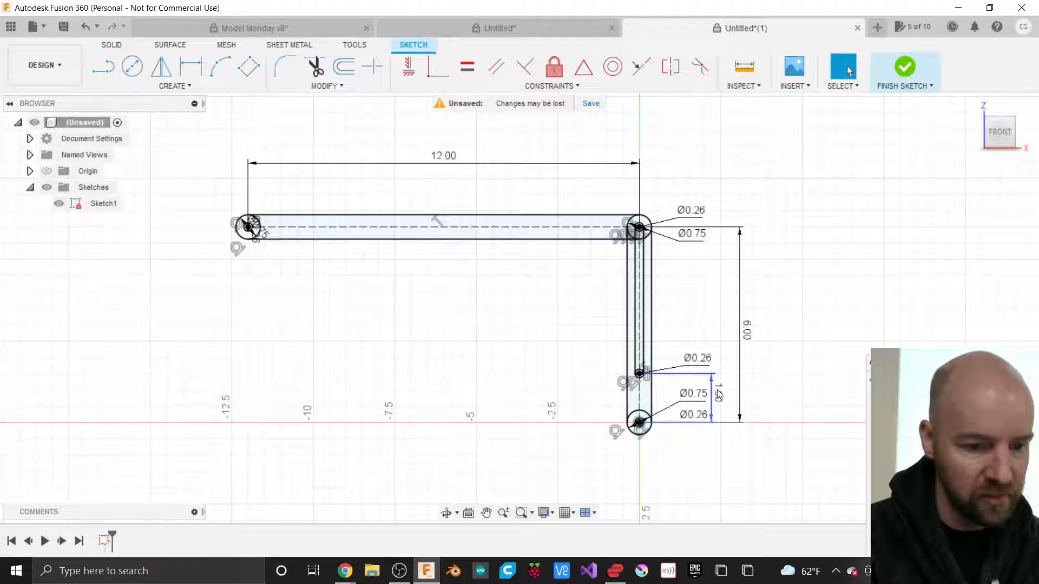
Step: Shift the 1.50 in dimension farther from the vertical arm and set the arm's center-to-center length to 12 in
drag(717, 389, 729, 390)
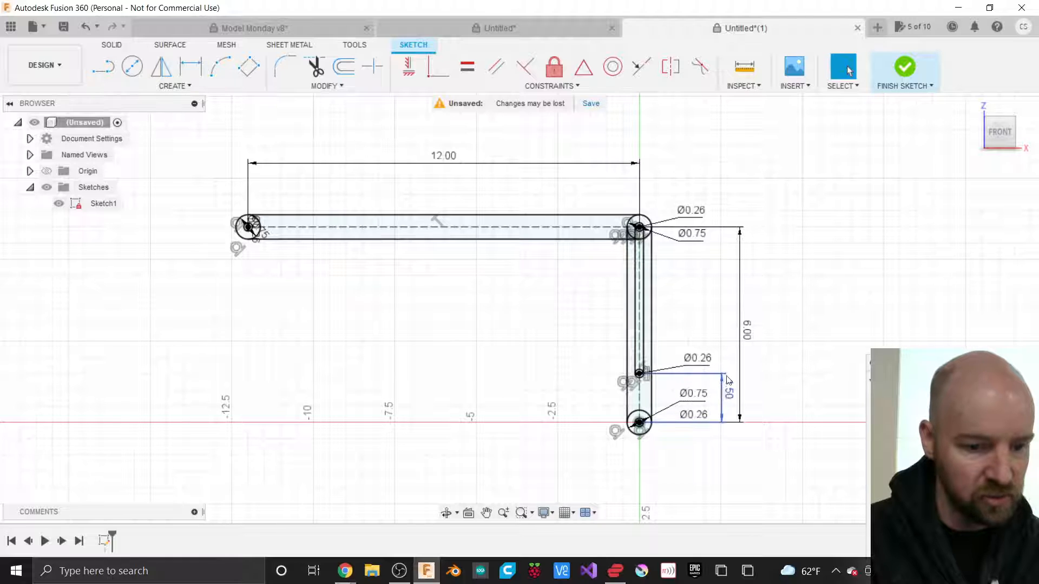
double_click(745, 334)
text(12)
key(Return)
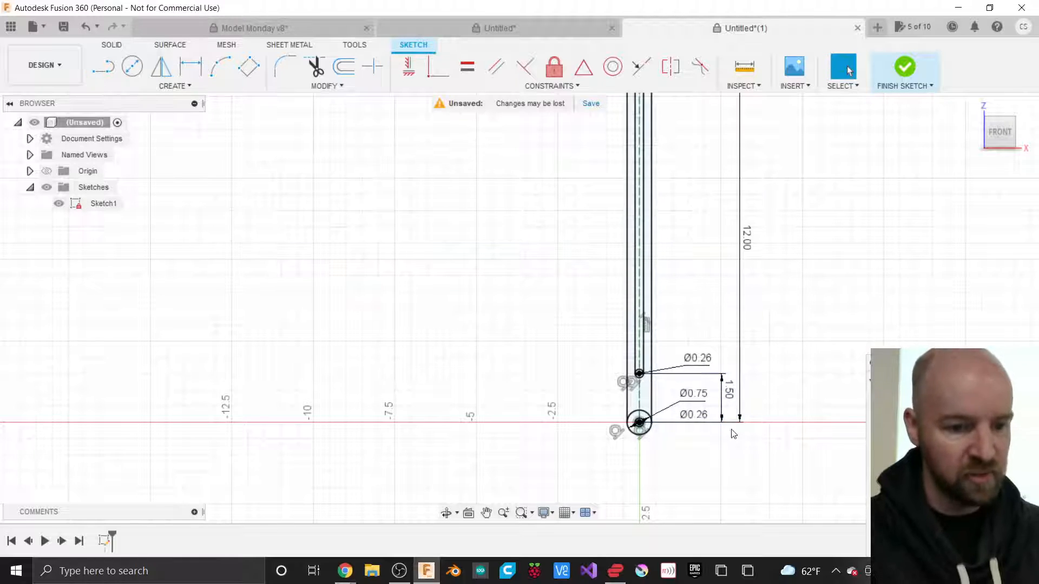
Step: Reposition the 0.26 and 0.75 in diameter dimensions above the horizontal arm, clear of its free-end circles
scroll(742, 449, down, 3)
scroll(484, 182, up, 4)
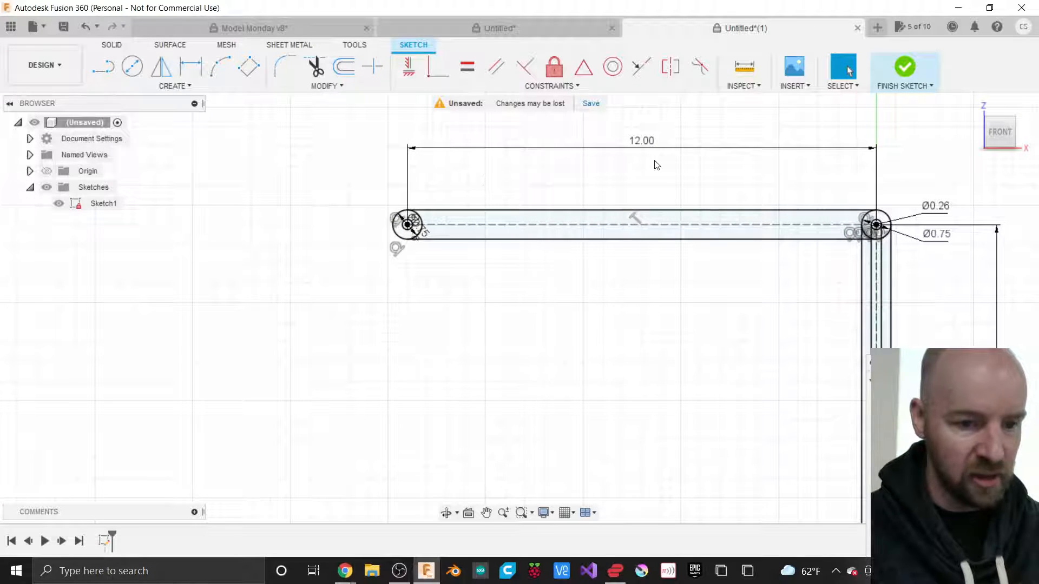
scroll(656, 165, up, 3)
scroll(279, 242, up, 3)
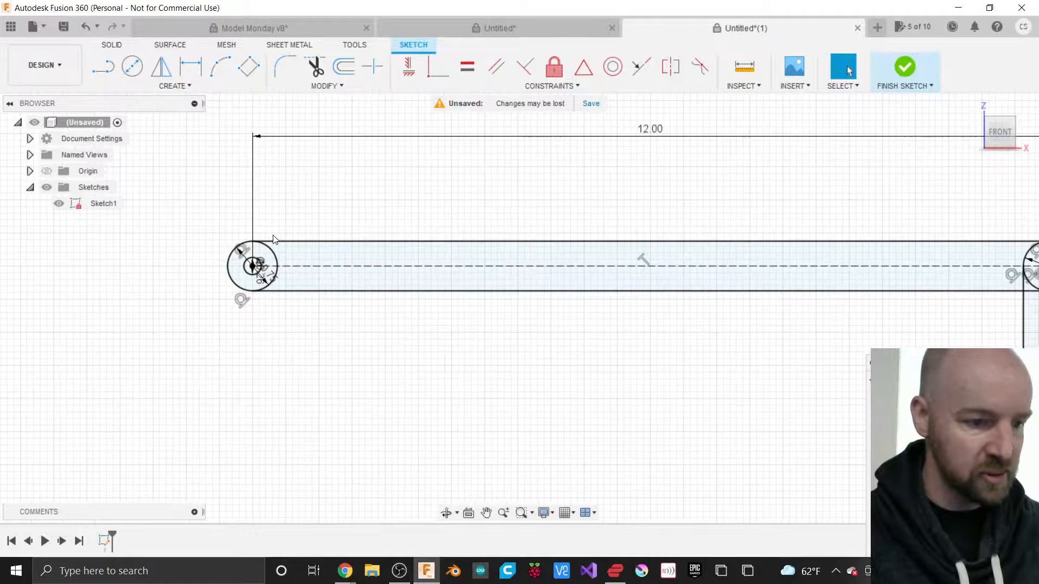
scroll(181, 307, down, 1)
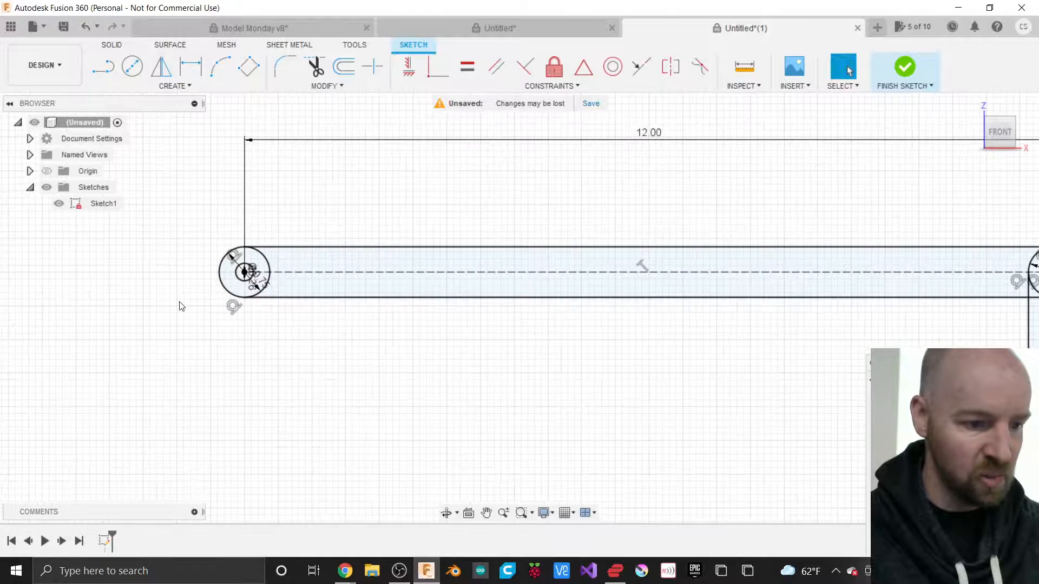
key(d)
click(248, 297)
drag(249, 324, 249, 326)
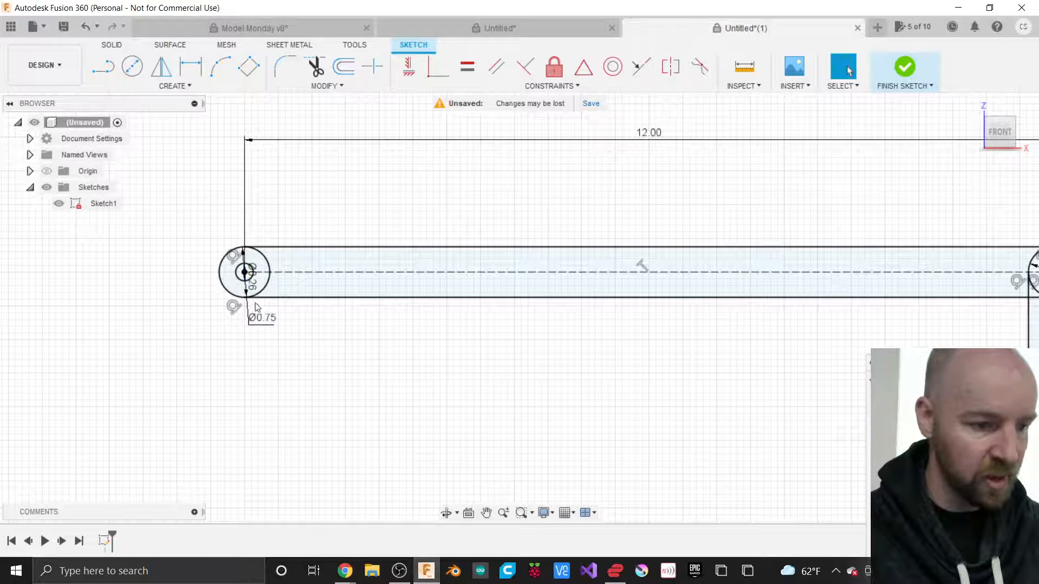
click(253, 291)
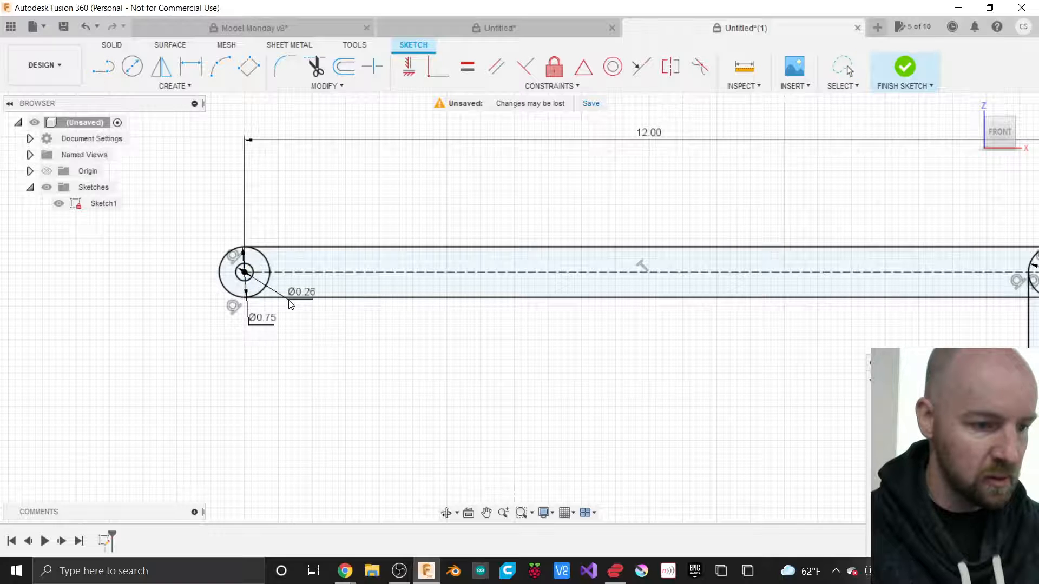
click(270, 219)
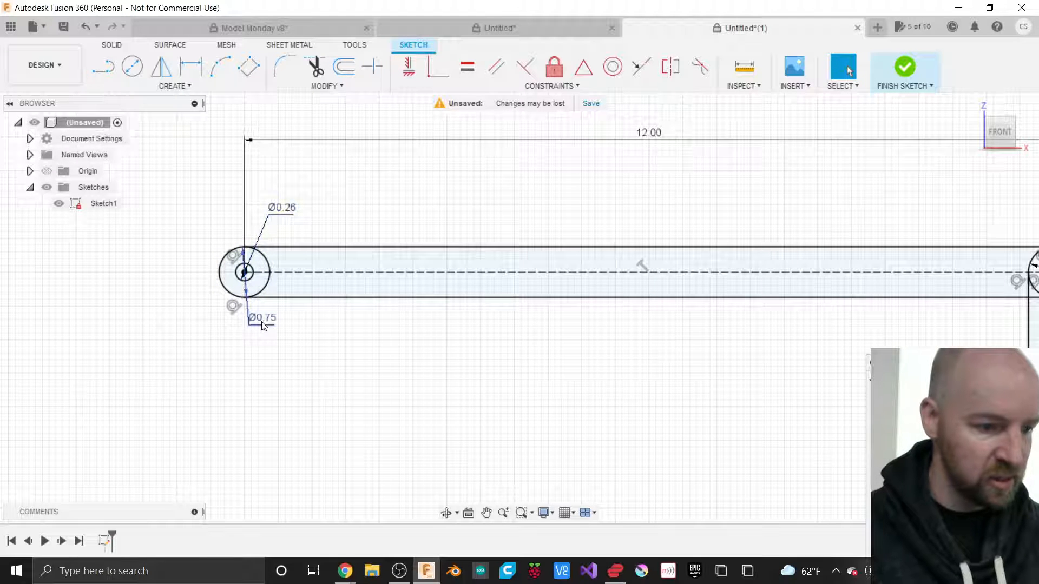
drag(263, 325, 330, 217)
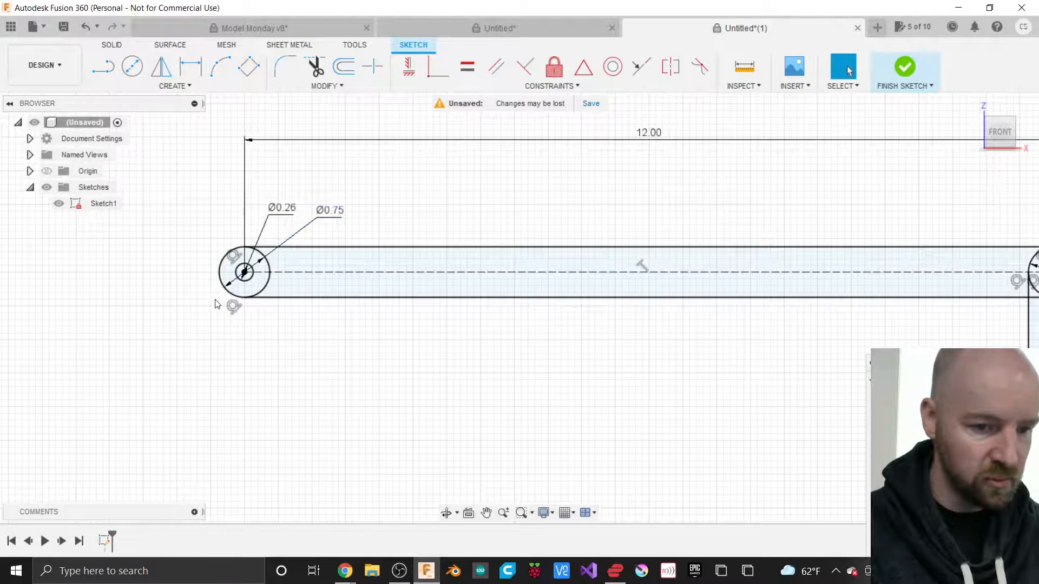
Step: Draw a line from the 0.26 in circle at the horizontal arm's free end to the bottom of the corner's 0.26 in circle
scroll(215, 303, down, 2)
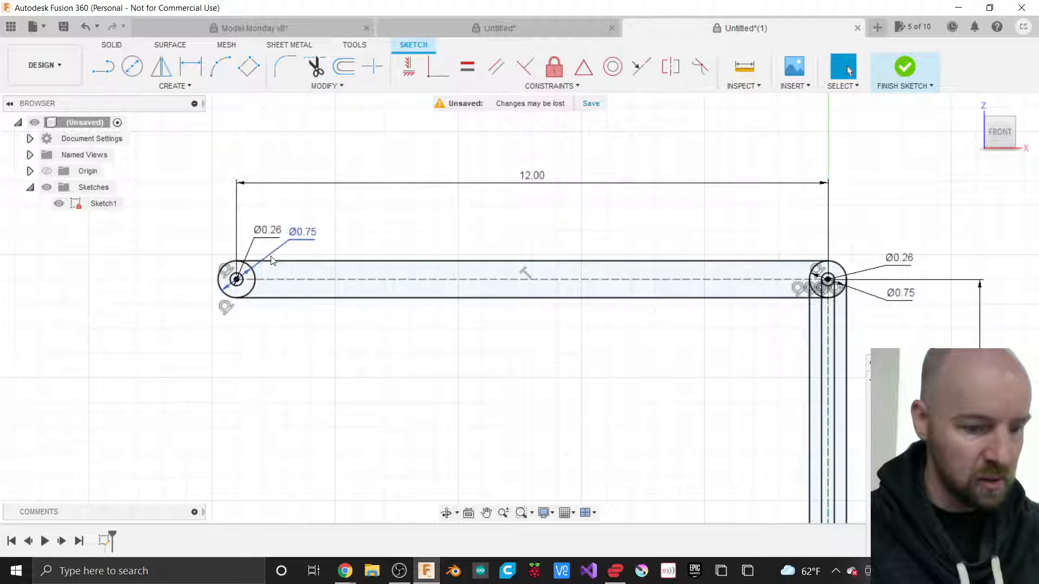
key(l)
scroll(227, 258, up, 5)
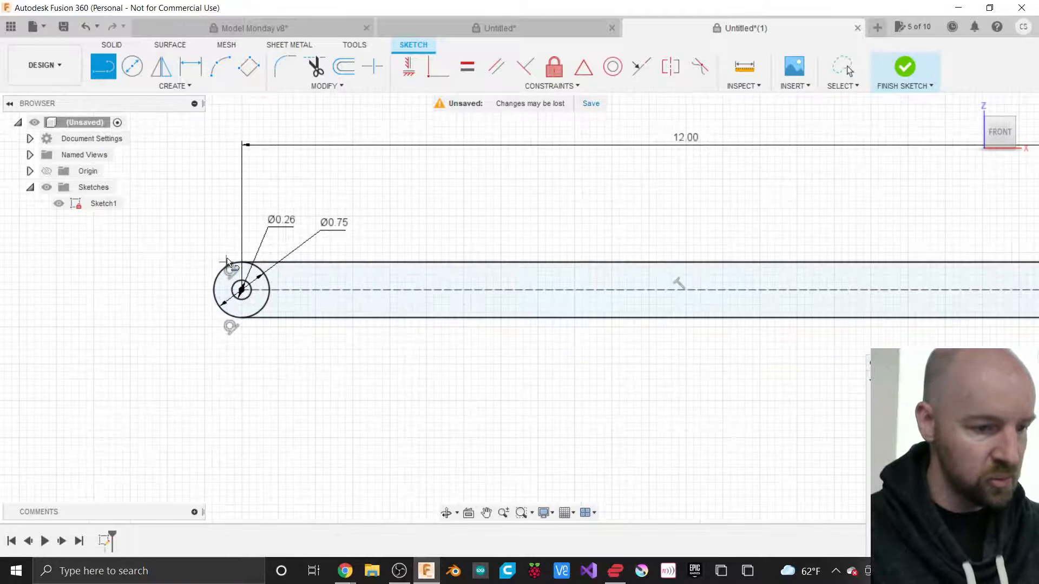
scroll(227, 259, up, 2)
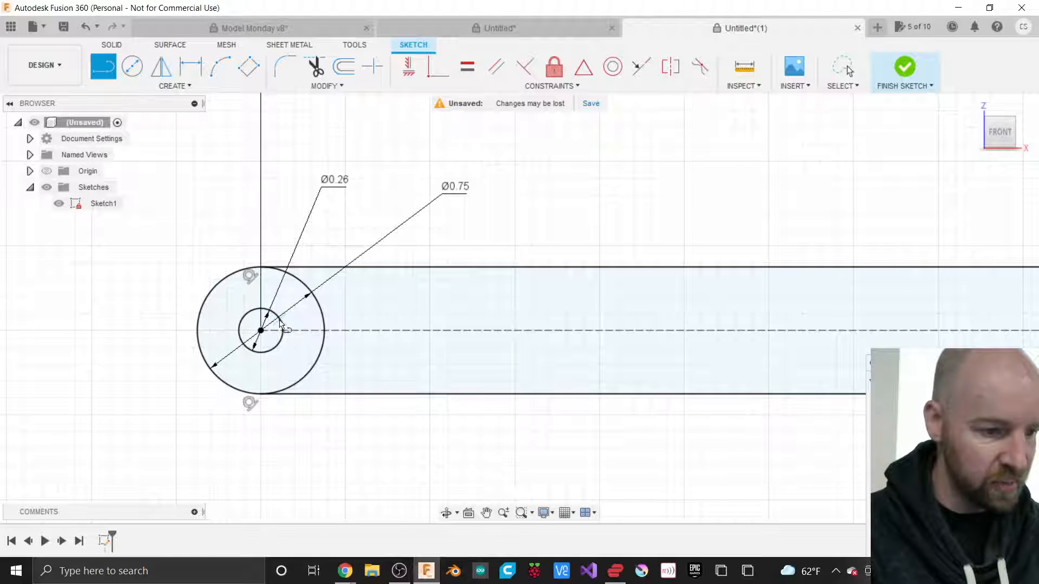
click(249, 349)
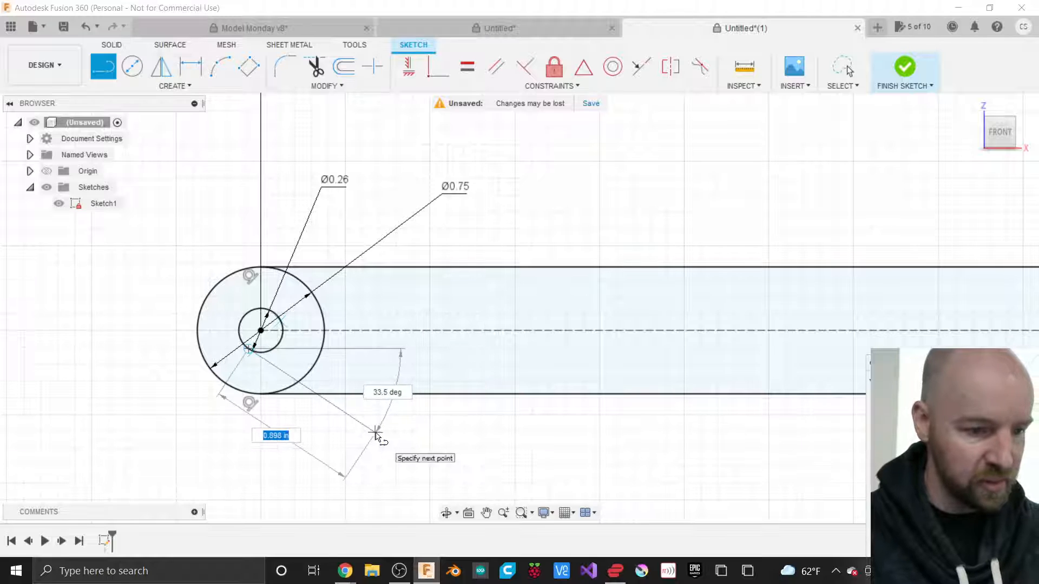
scroll(290, 442, down, 2)
scroll(289, 441, down, 5)
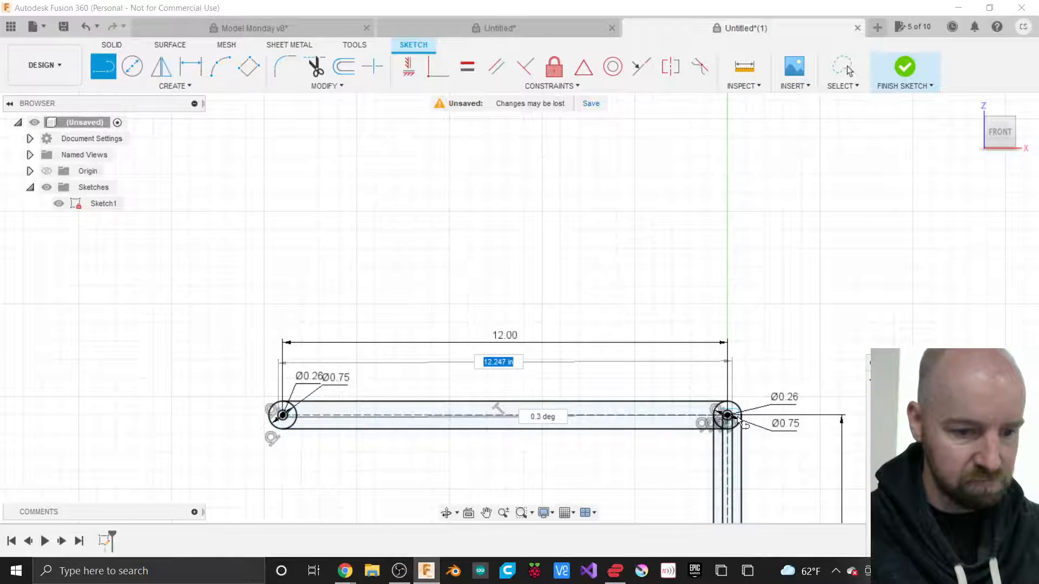
scroll(739, 421, up, 5)
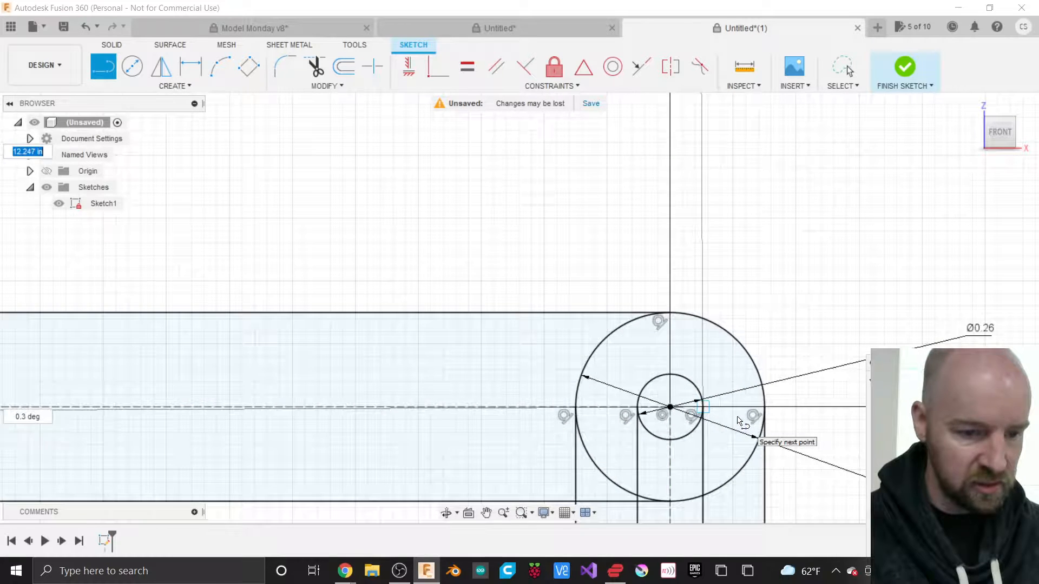
double_click(675, 441)
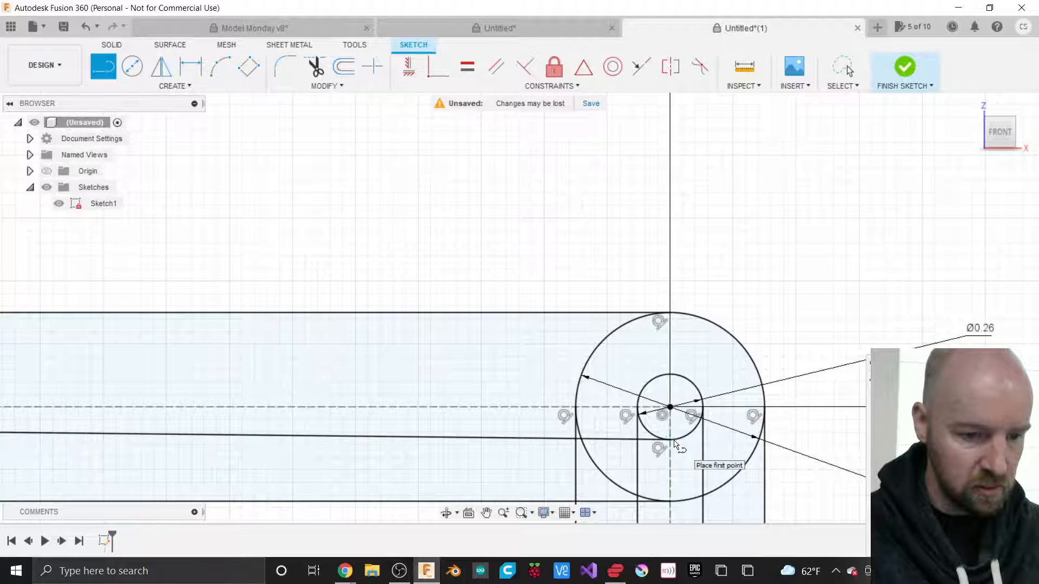
Step: Draw the horizontal slot's upper edge as a line tangent to the tops of the two 0.26 in end circles
click(670, 375)
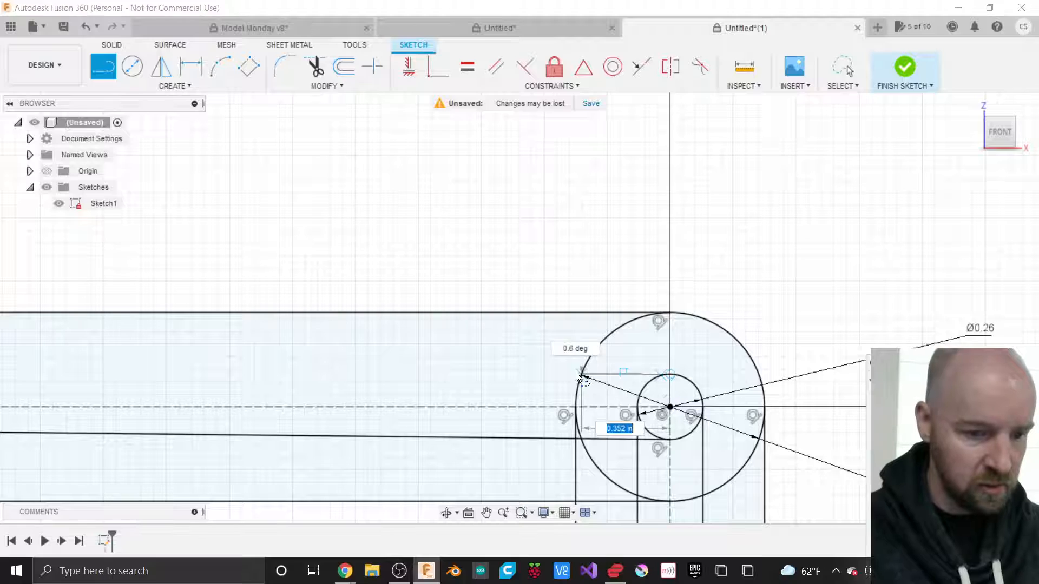
scroll(758, 357, down, 10)
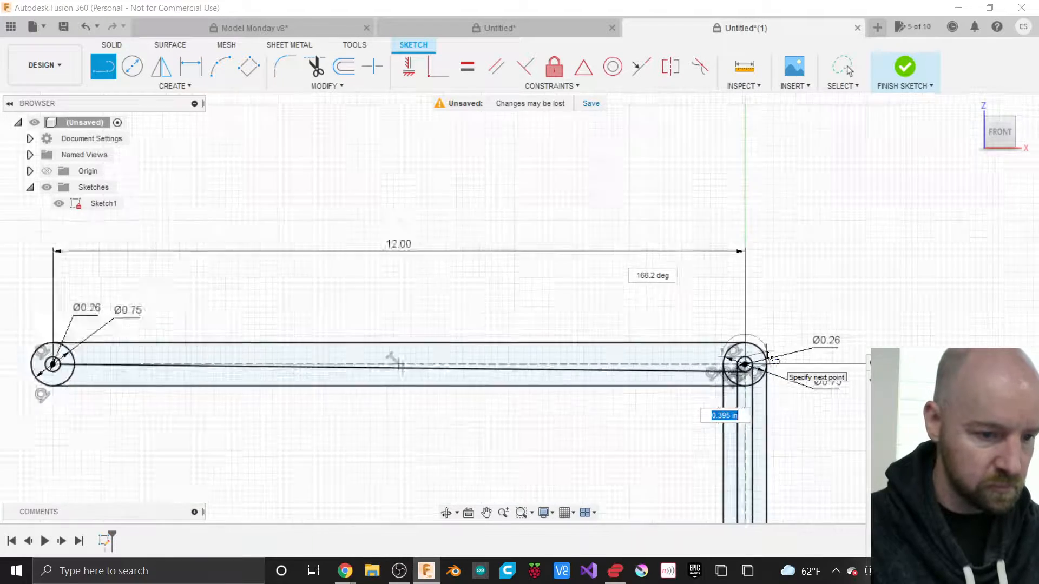
scroll(165, 352, up, 8)
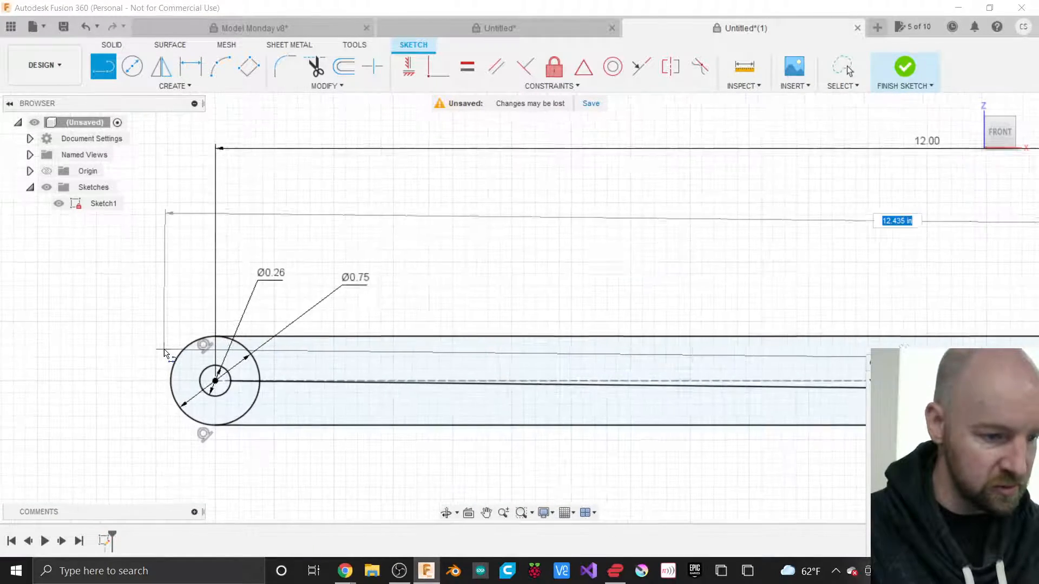
scroll(165, 352, up, 2)
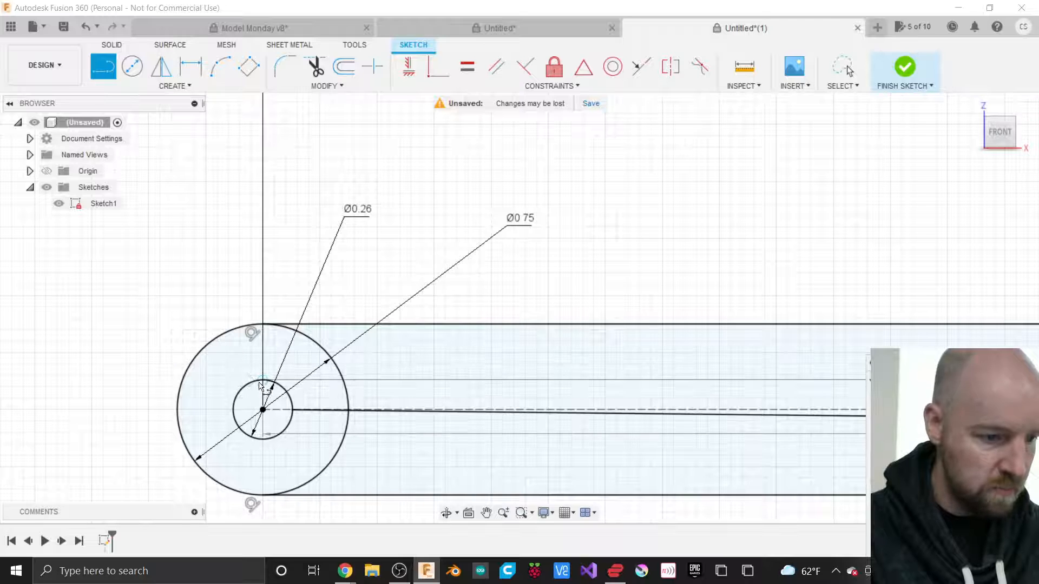
click(251, 376)
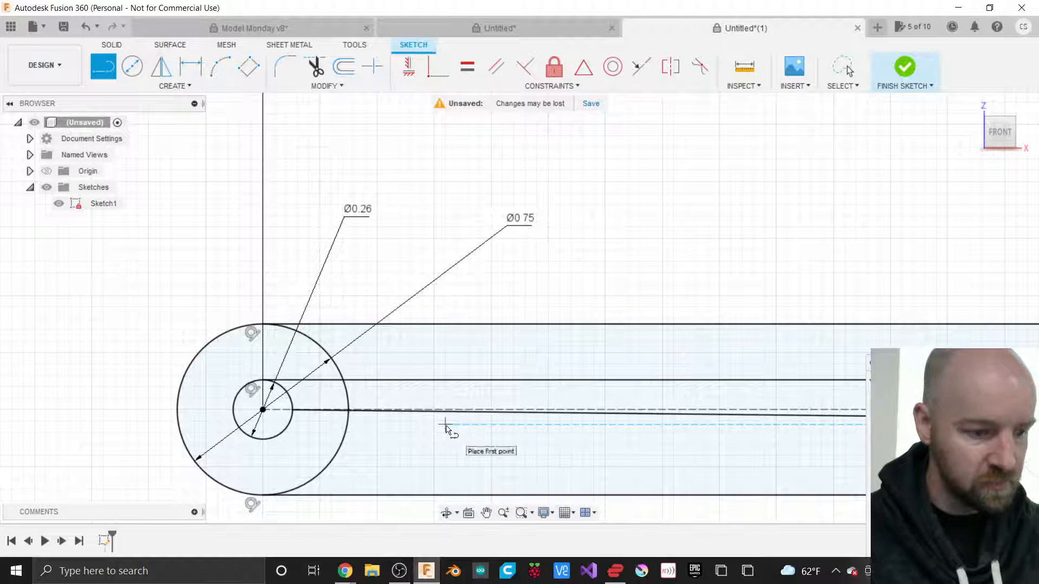
Step: Delete the slanted line between the horizontal arm's two 0.26 in circles
key(Escape)
click(419, 418)
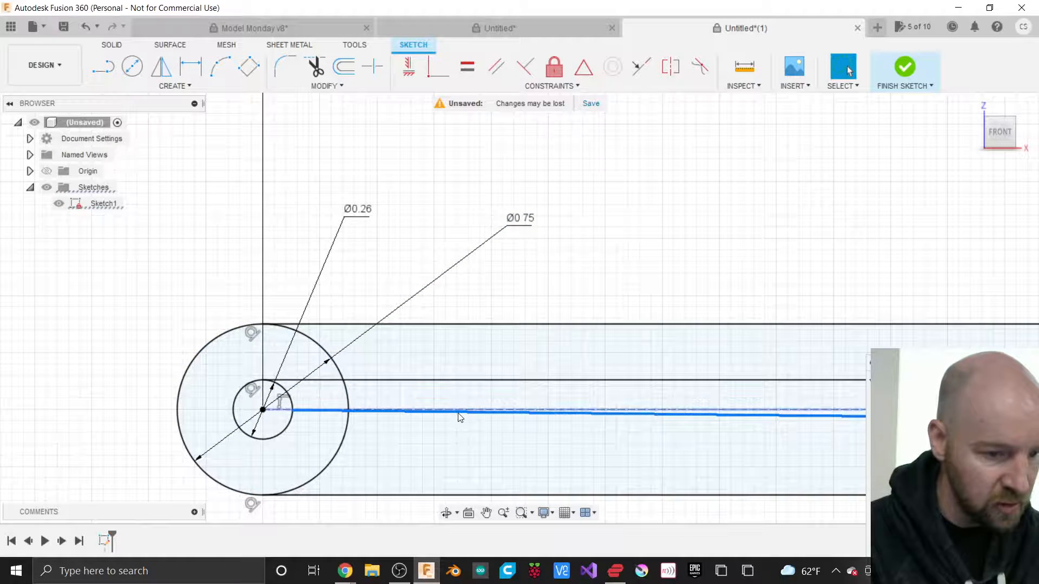
click(571, 270)
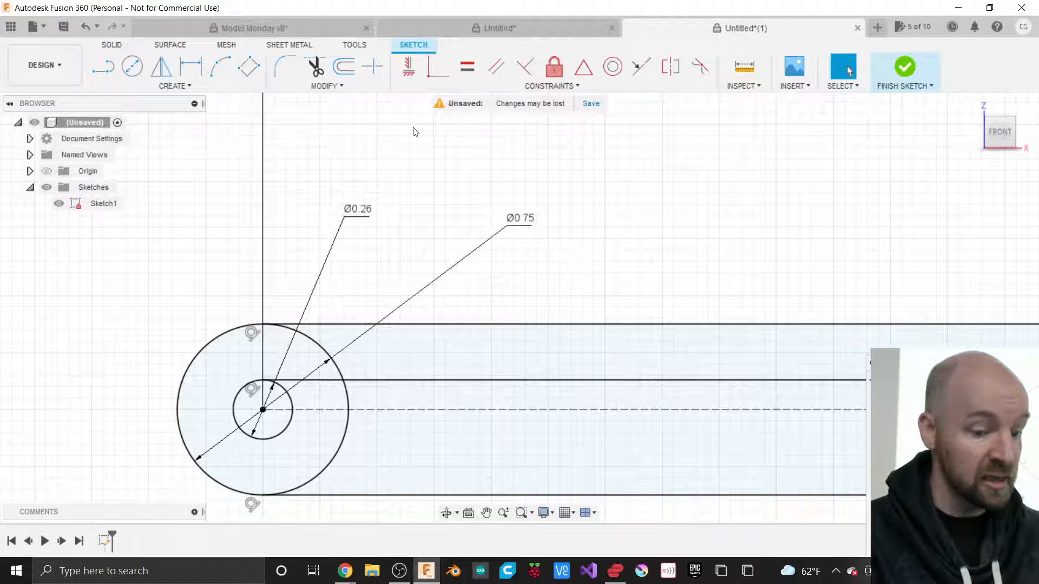
Step: Draw the horizontal slot's lower edge as a 12 in line joining the bottoms of the two 0.26 in circles
key(l)
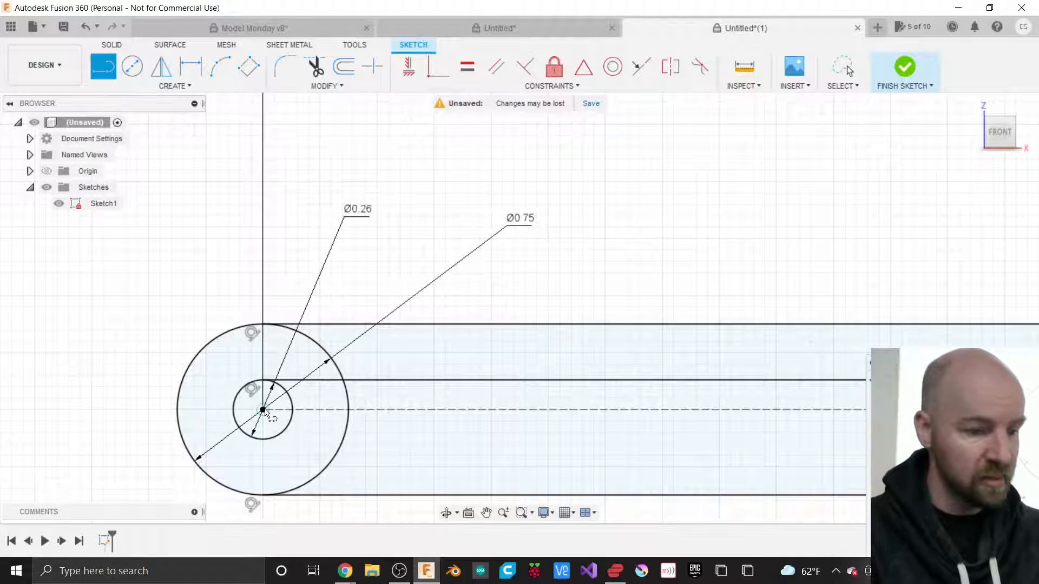
click(267, 443)
scroll(210, 453, down, 5)
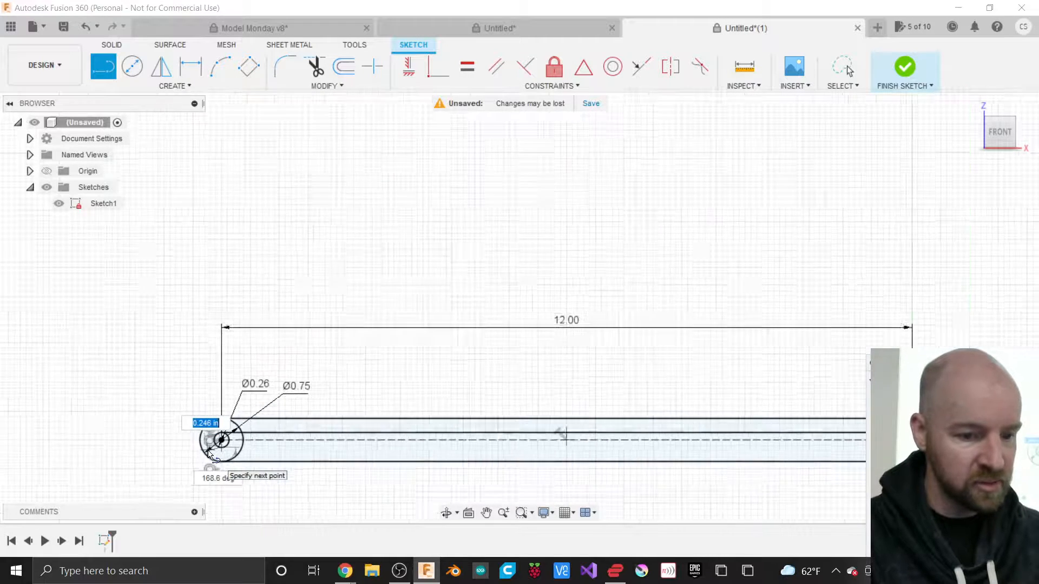
scroll(210, 453, down, 2)
scroll(784, 446, up, 2)
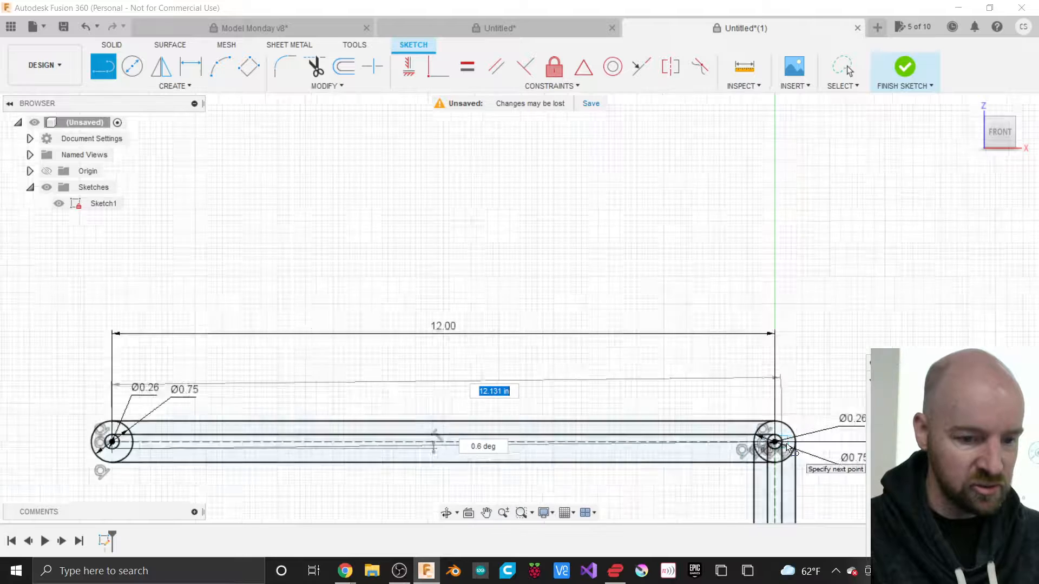
scroll(789, 448, up, 5)
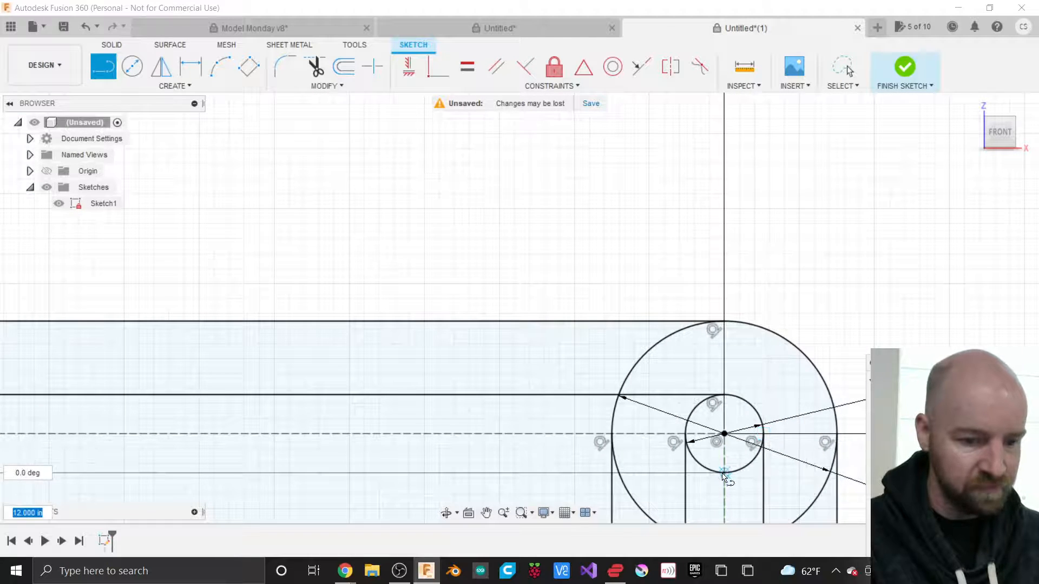
click(724, 474)
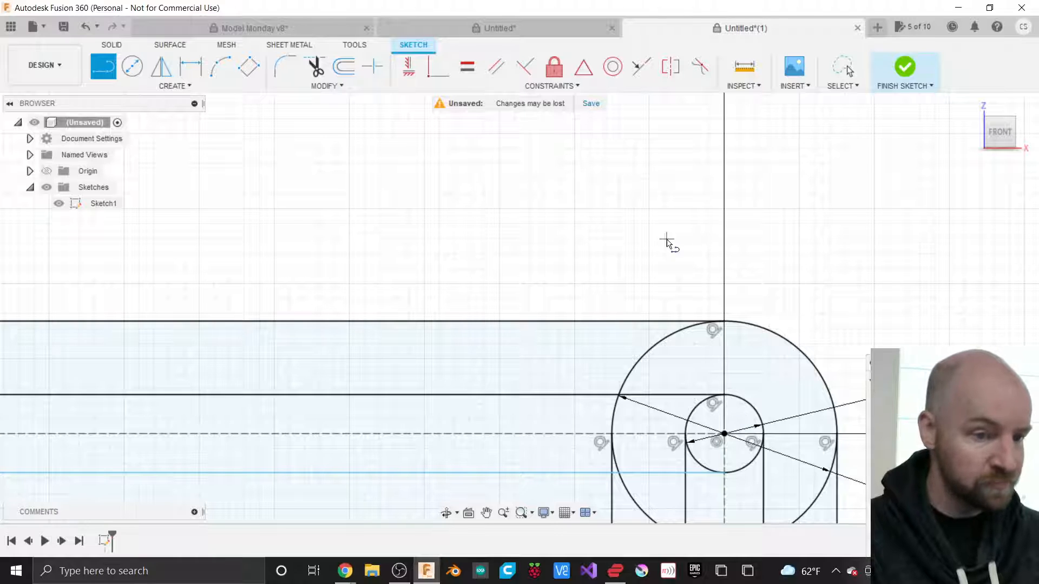
Step: Try to constrain the horizontal slot's lower edge tangent to the corner's 0.26 in circle
click(567, 87)
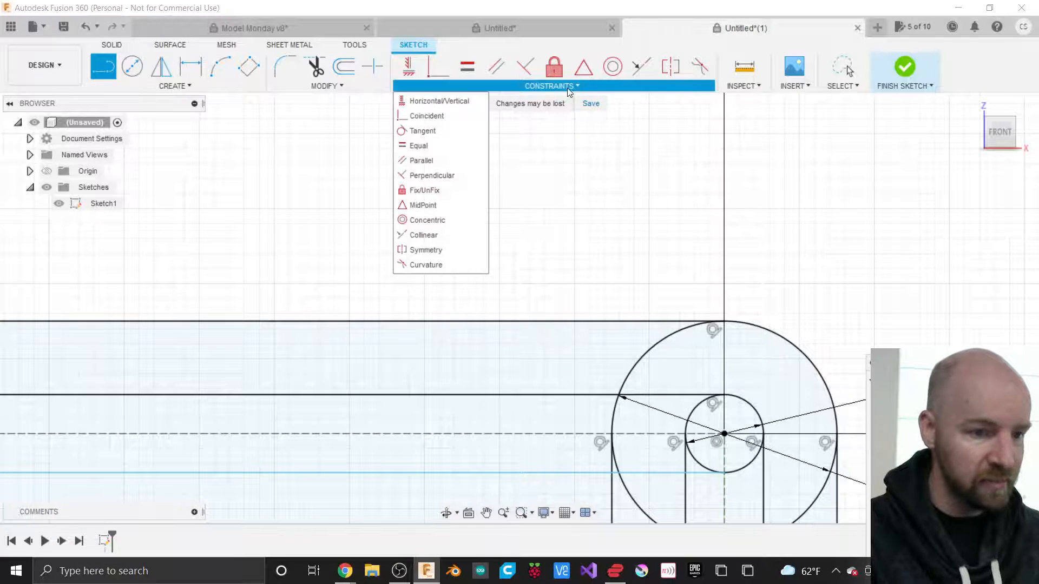
click(436, 132)
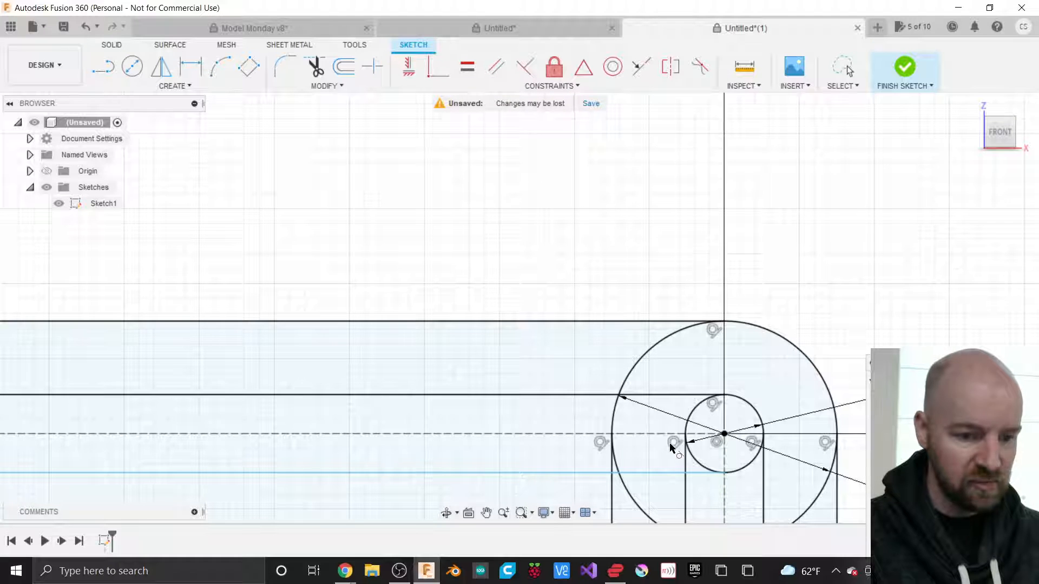
click(664, 471)
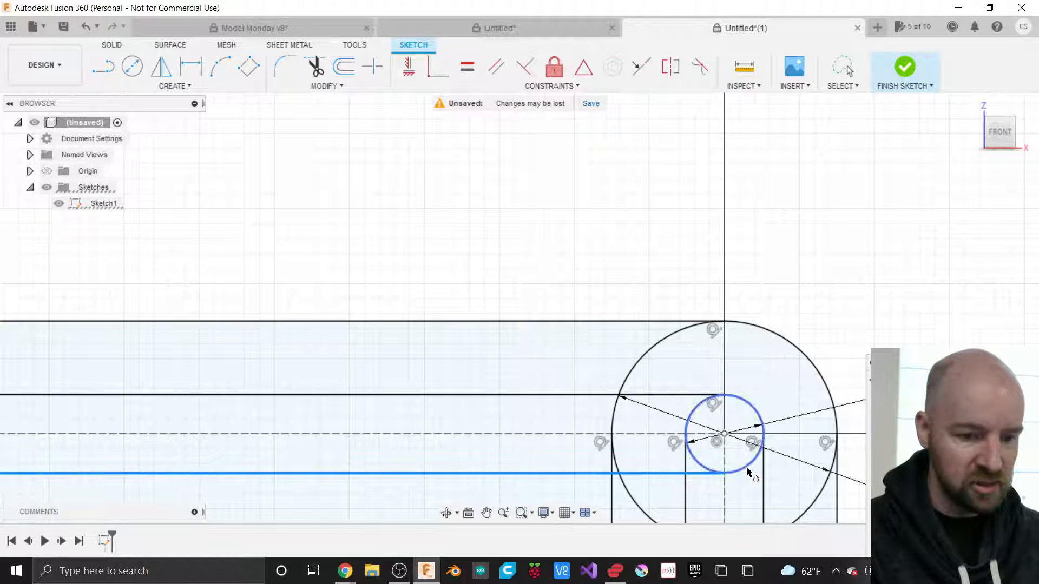
click(747, 470)
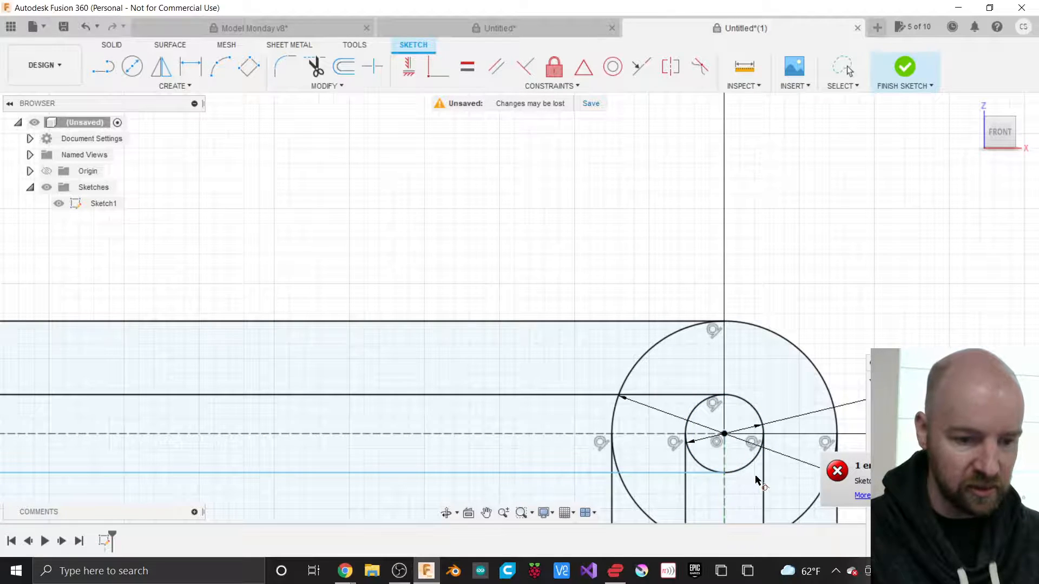
Step: Apply a tangent constraint between the horizontal slot's lower edge and the 0.26 in circle at the arm's free end
scroll(757, 480, down, 2)
scroll(756, 480, down, 8)
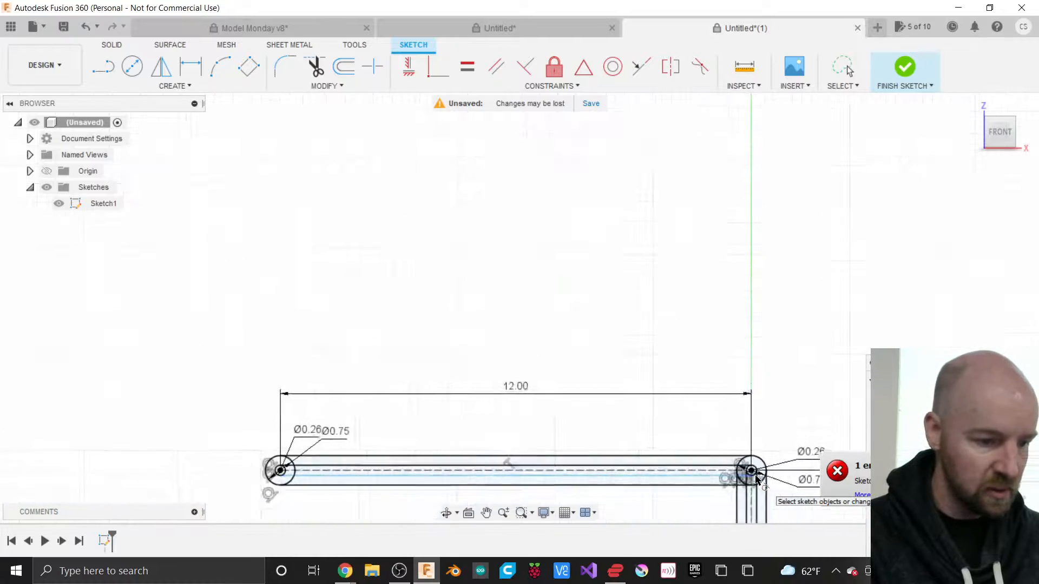
scroll(300, 466, up, 10)
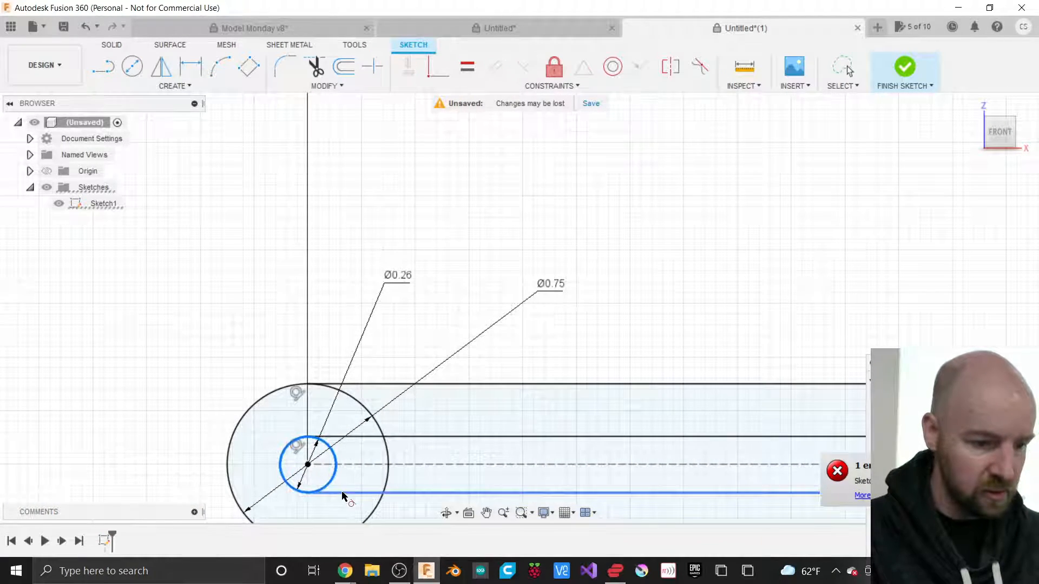
scroll(161, 380, down, 4)
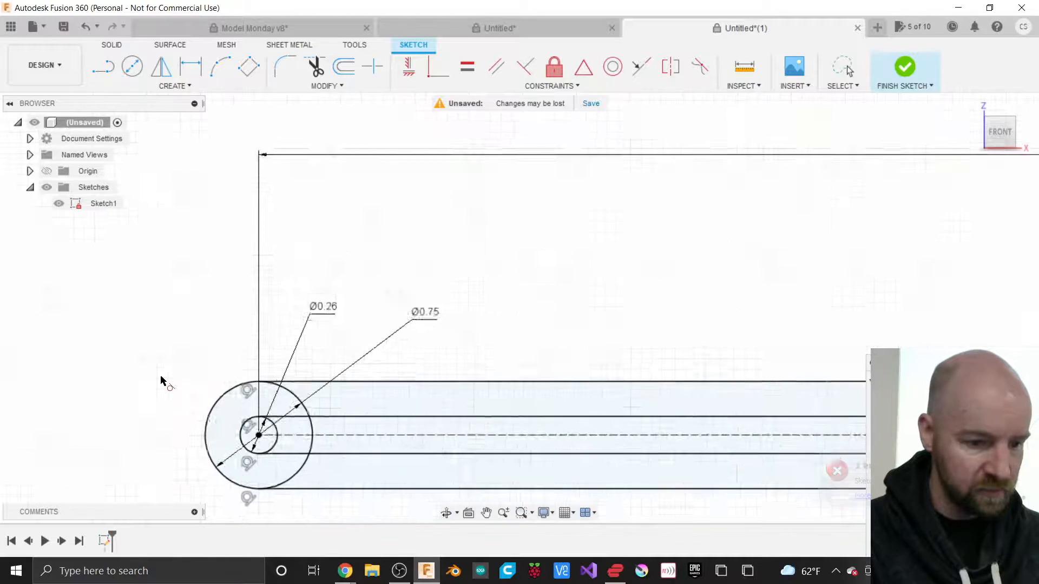
Step: Examine the complete two-arm sketch, including its dimensions and constraints at all ends
scroll(246, 258, down, 4)
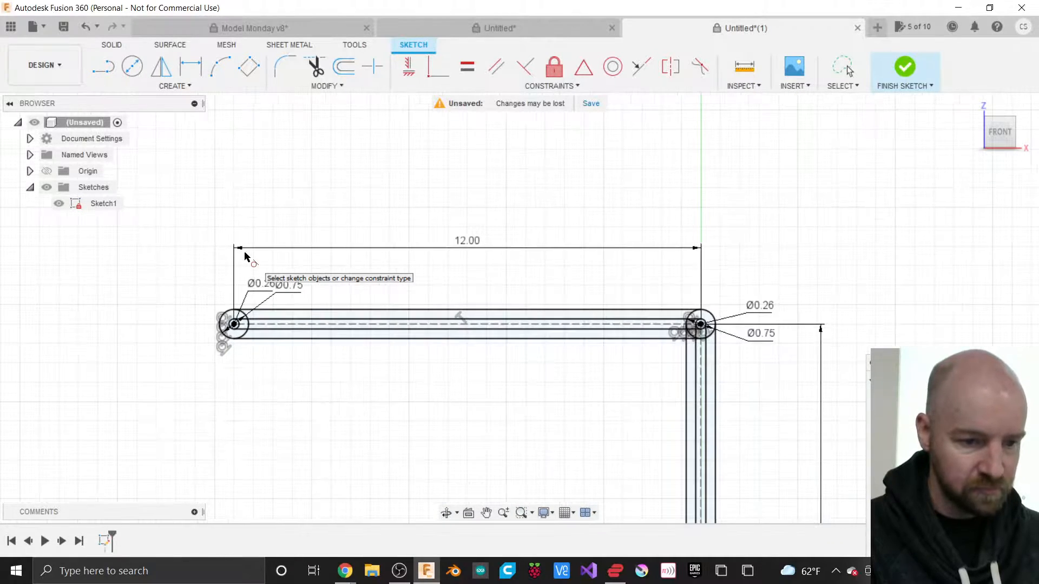
scroll(422, 193, down, 1)
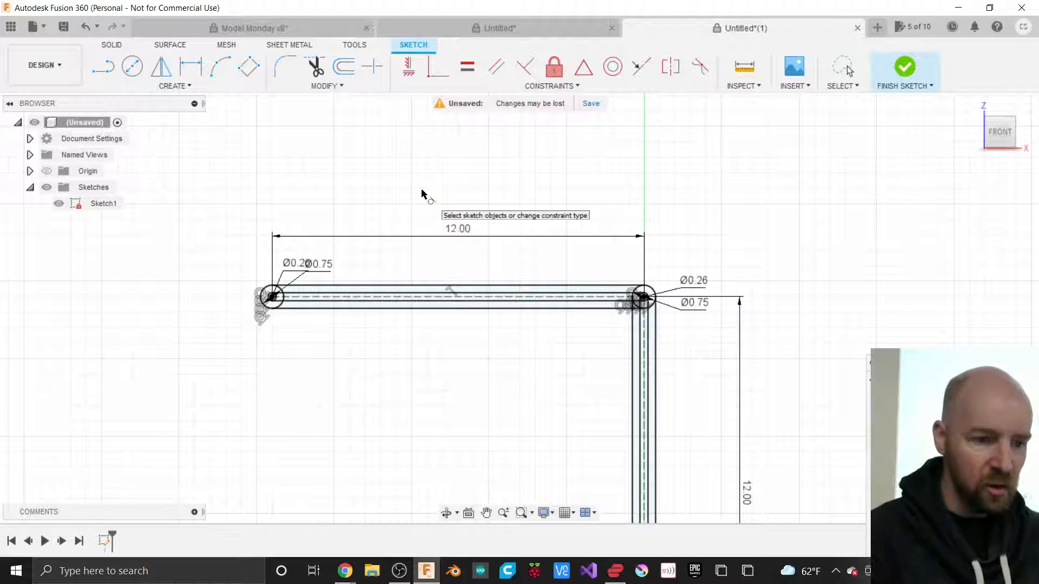
scroll(423, 193, down, 1)
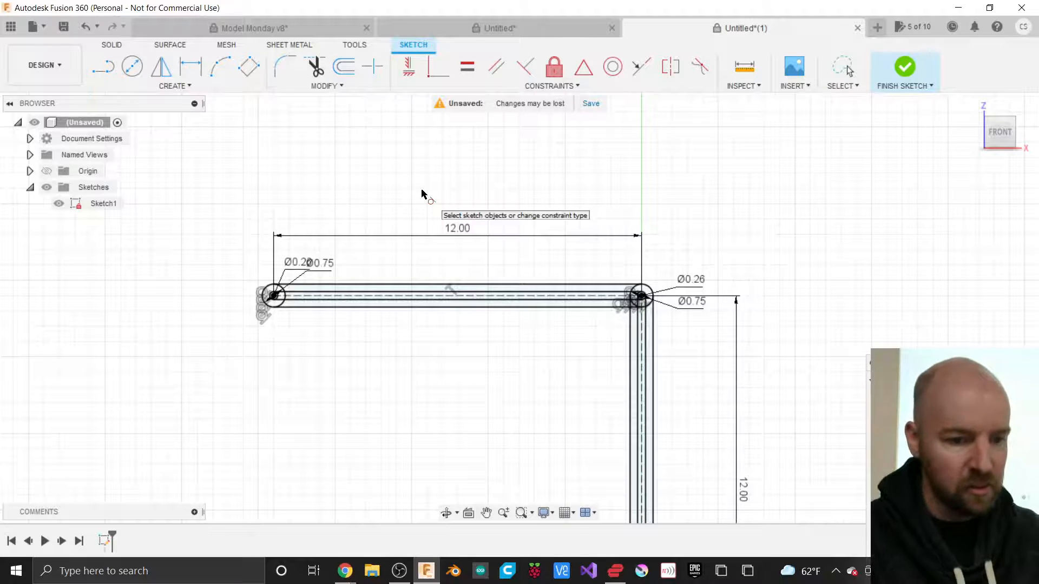
scroll(511, 184, down, 3)
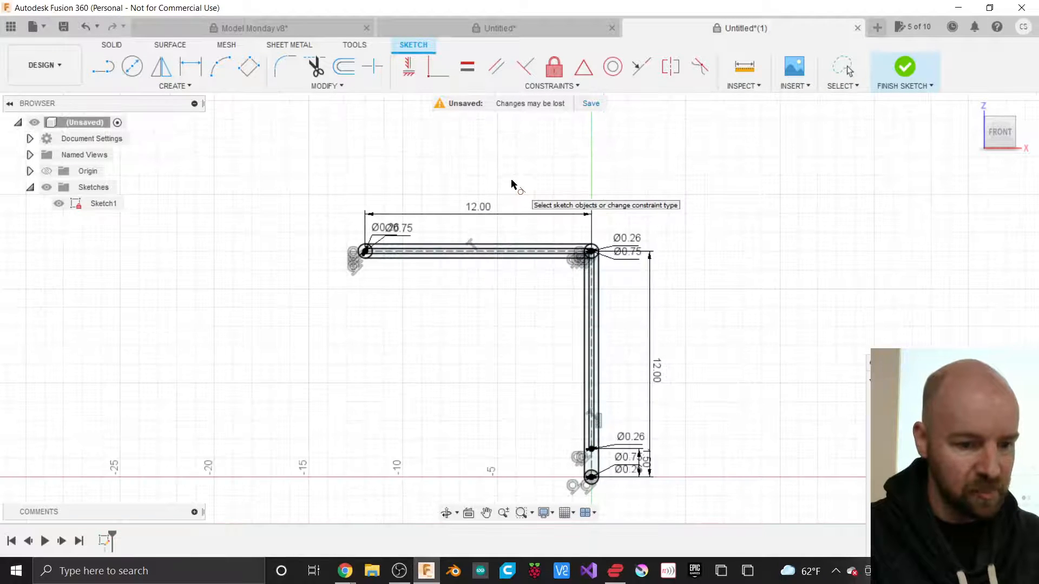
scroll(466, 381, up, 1)
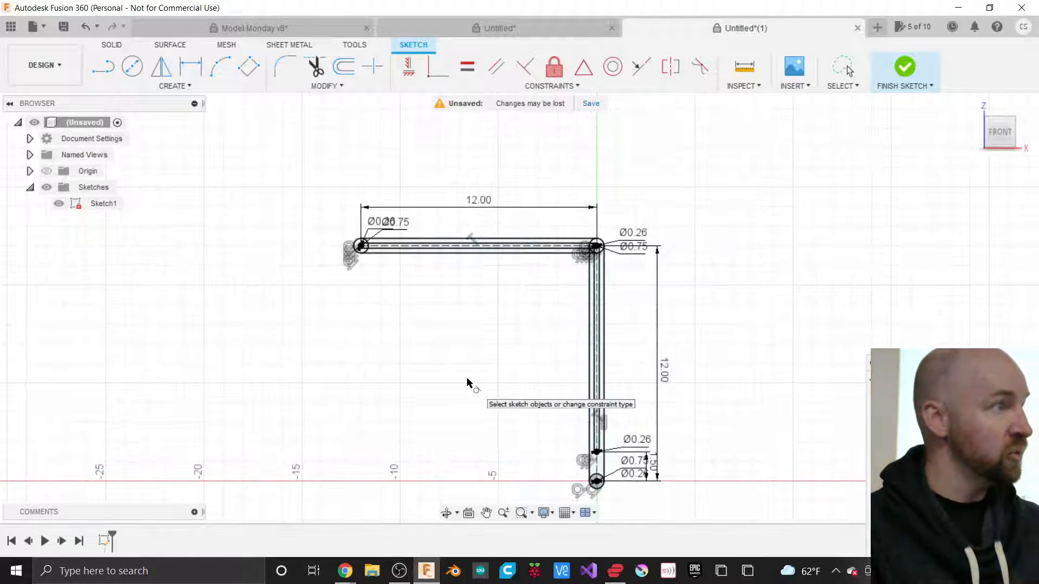
scroll(468, 382, up, 2)
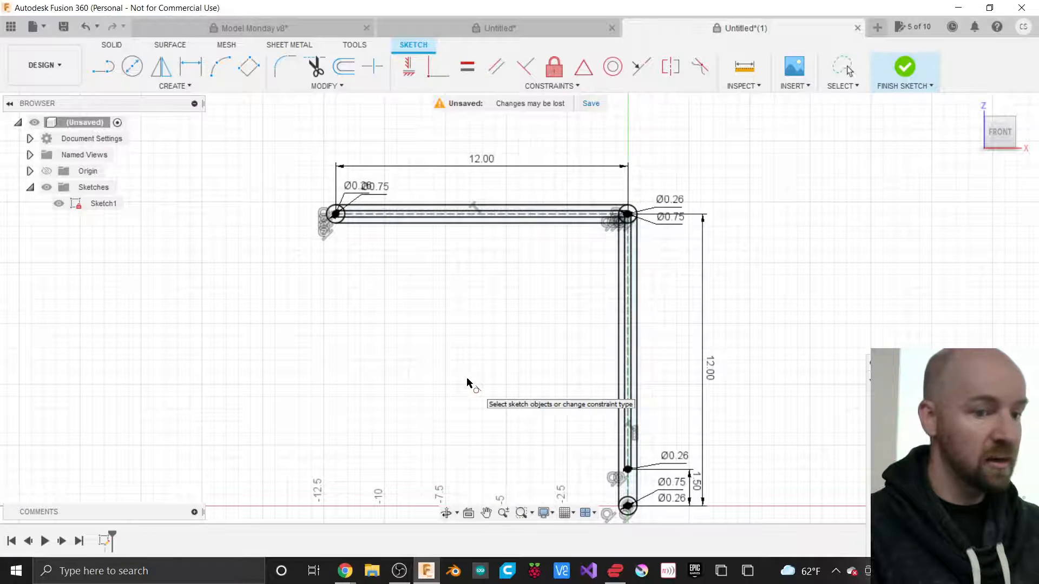
scroll(468, 382, up, 1)
scroll(573, 258, down, 1)
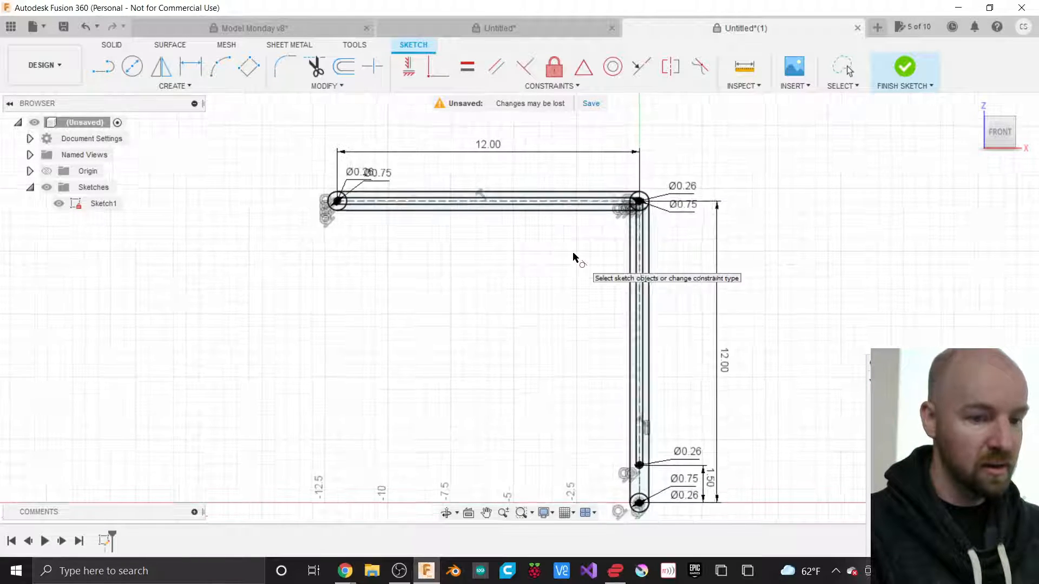
scroll(675, 156, down, 1)
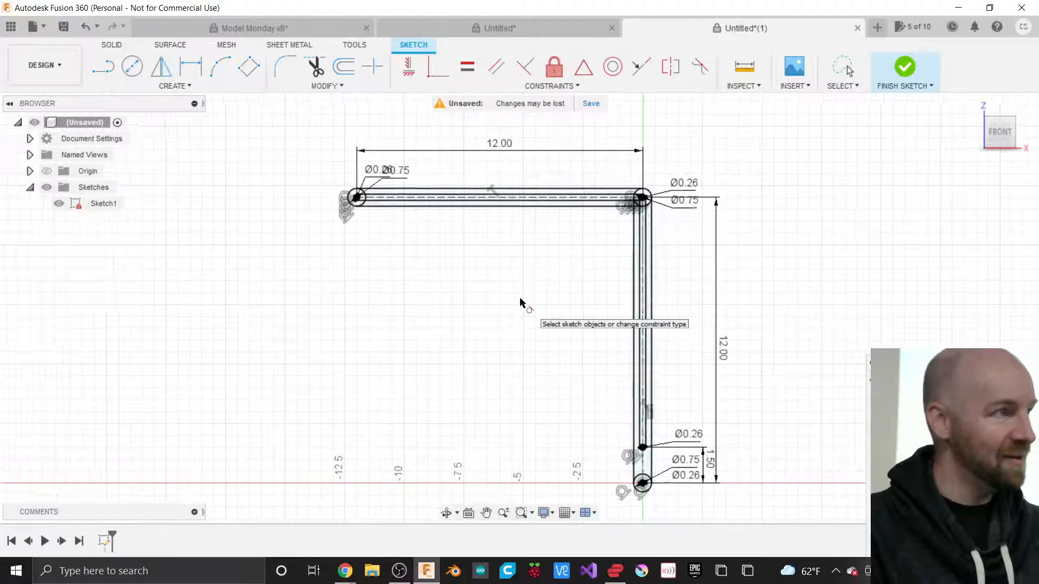
scroll(520, 303, up, 1)
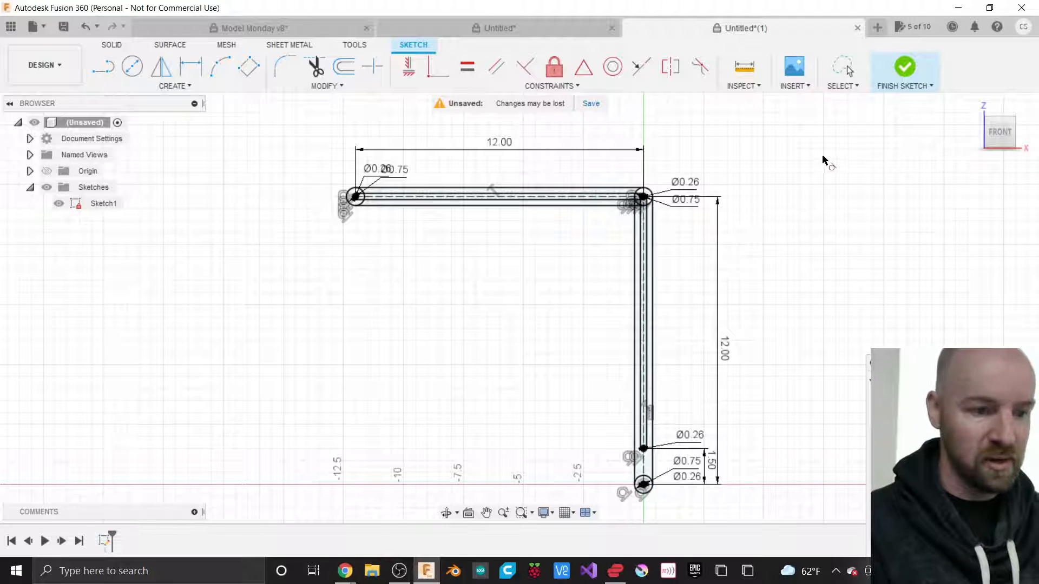
Step: Finish the sketch and rename it Arms
click(903, 71)
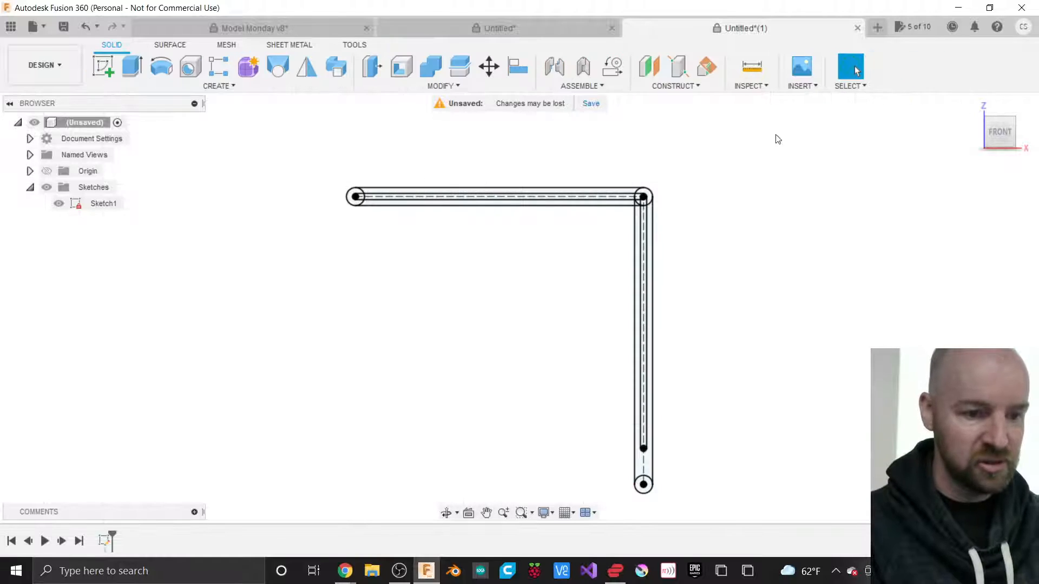
click(100, 204)
click(109, 204)
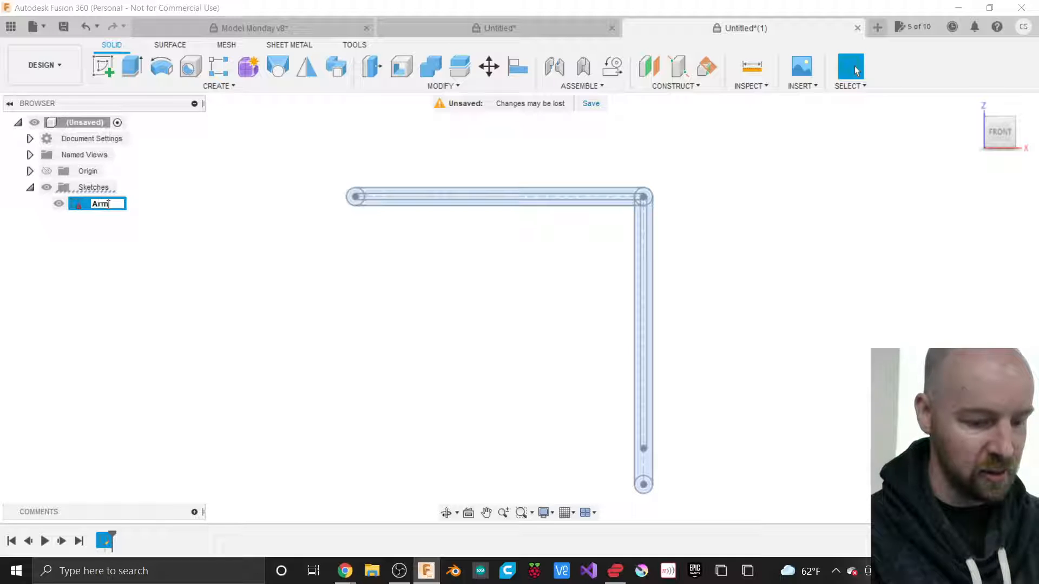
text(Arms)
key(Return)
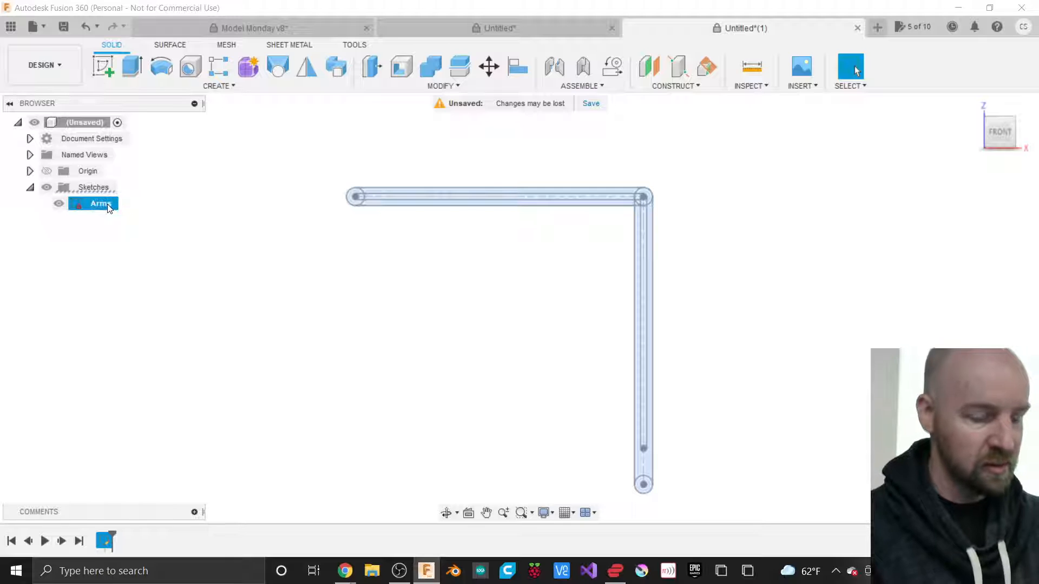
click(300, 246)
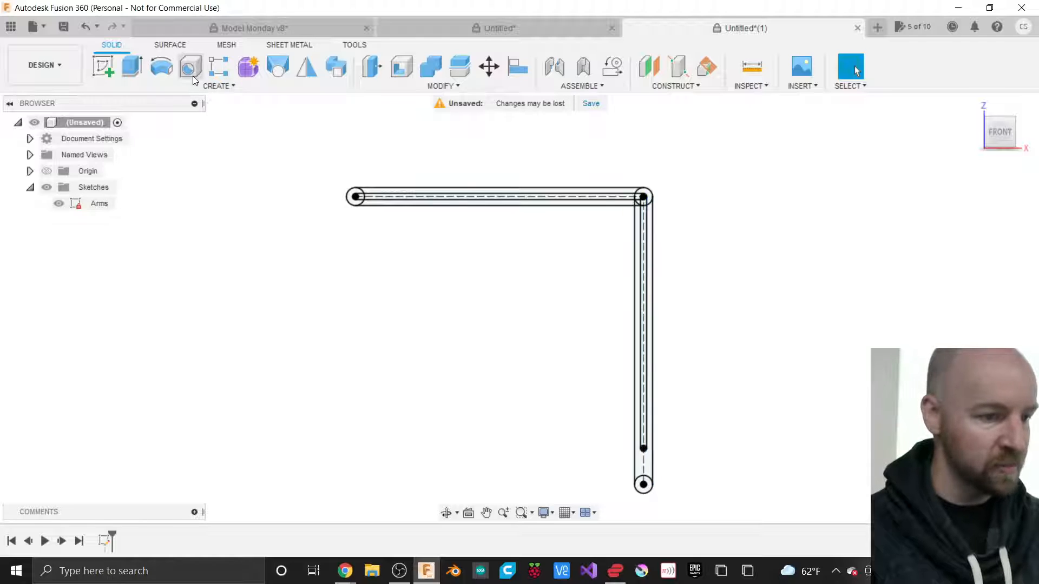
Step: Start an Extrude with the vertical arm's profiles, including its corner pieces and lower end ring, leaving out the slot and the 0.26 in hole
click(225, 87)
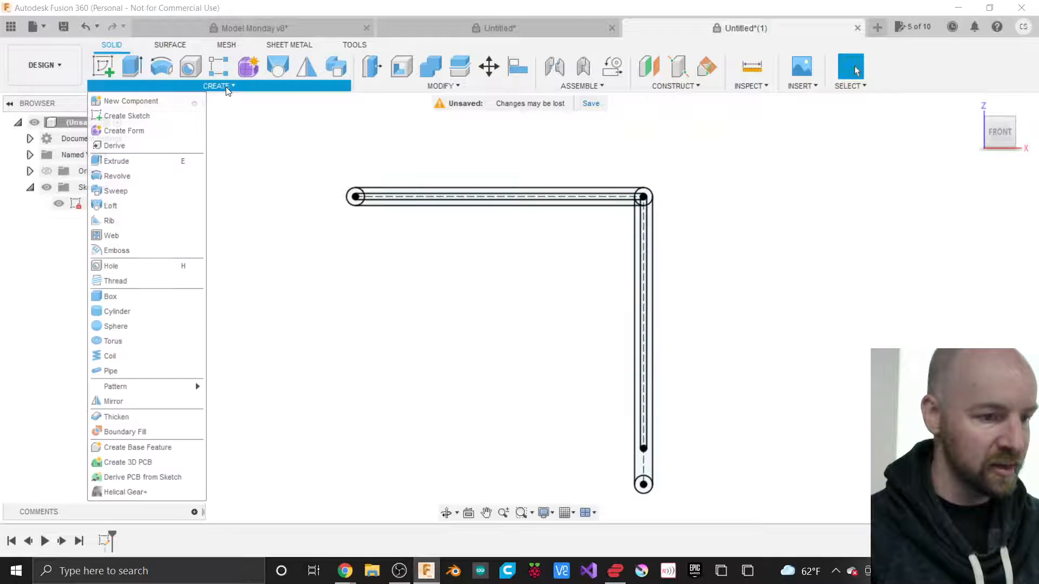
click(145, 160)
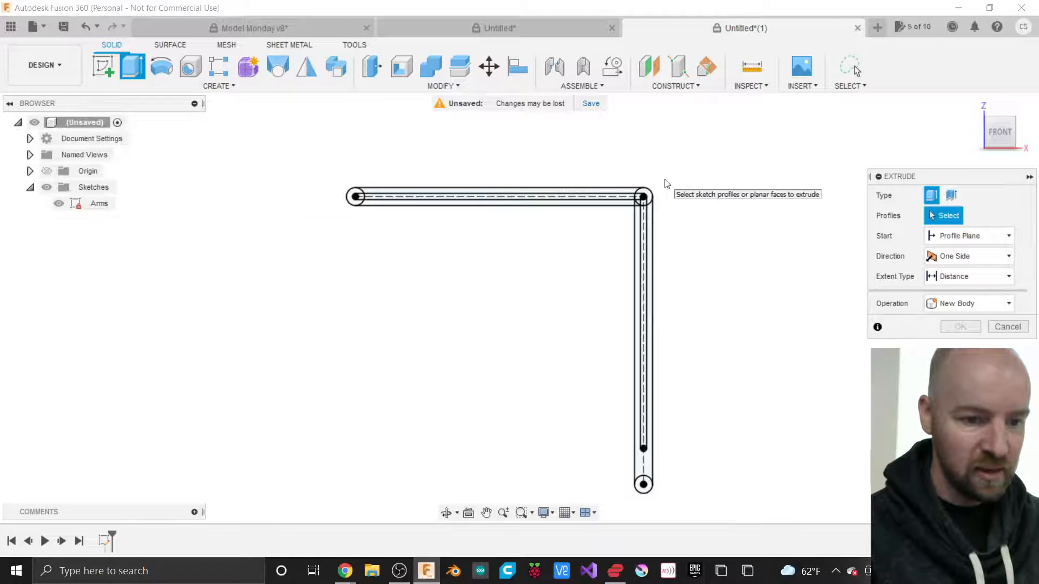
scroll(665, 181, up, 10)
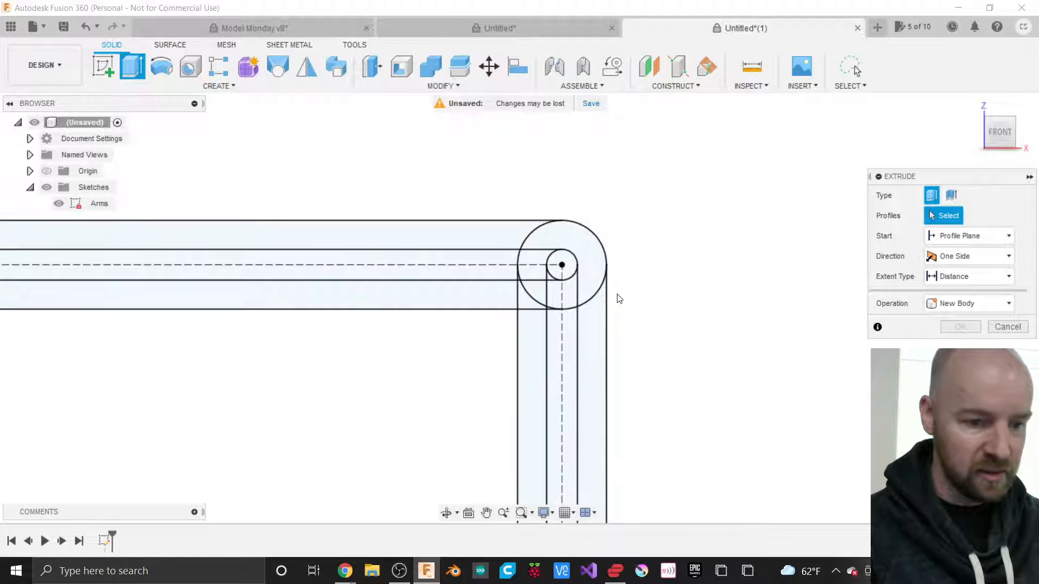
click(593, 326)
click(592, 269)
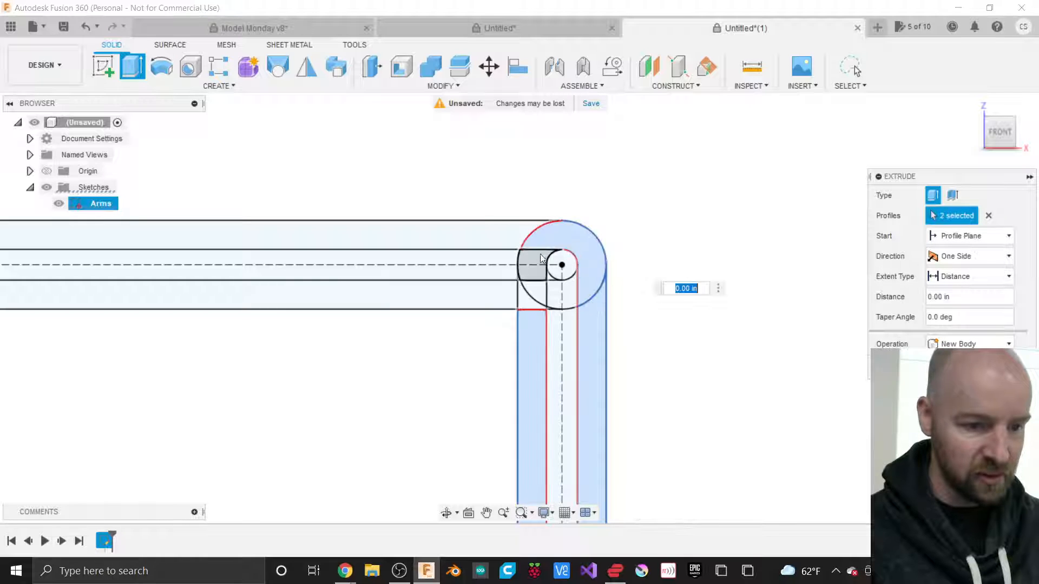
click(531, 255)
click(537, 294)
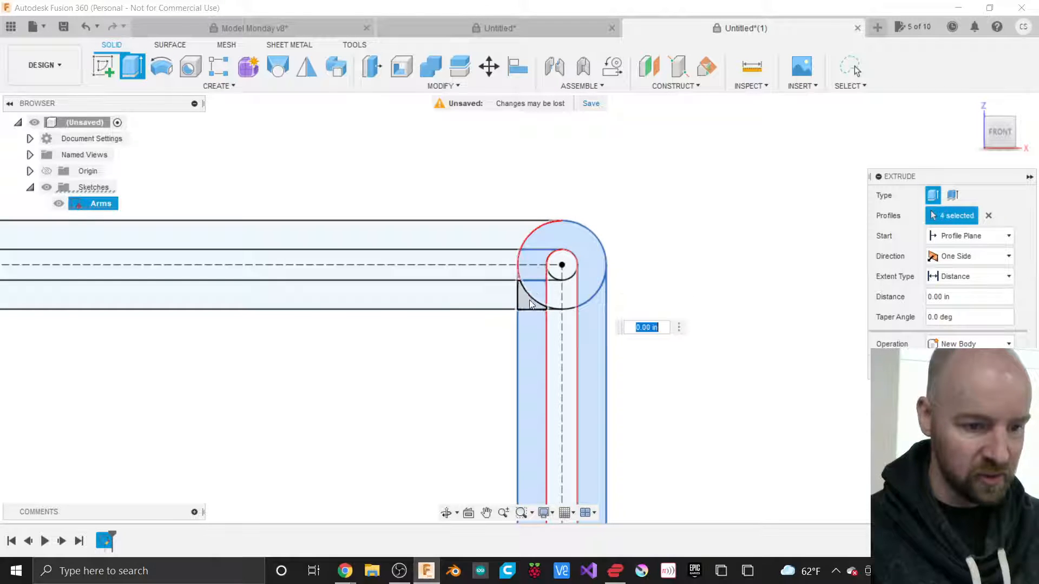
click(530, 300)
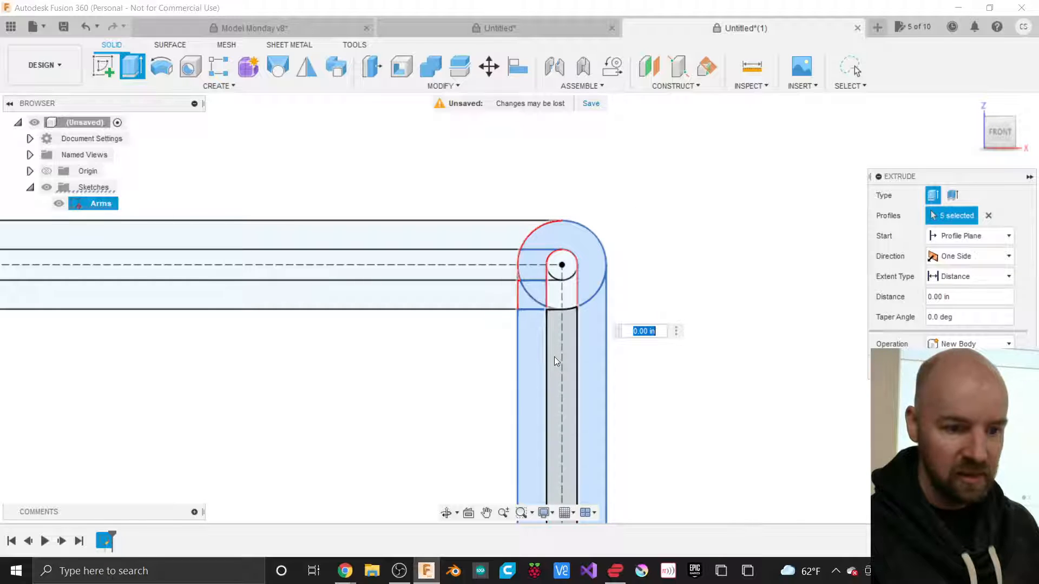
scroll(566, 179, down, 3)
scroll(567, 178, down, 5)
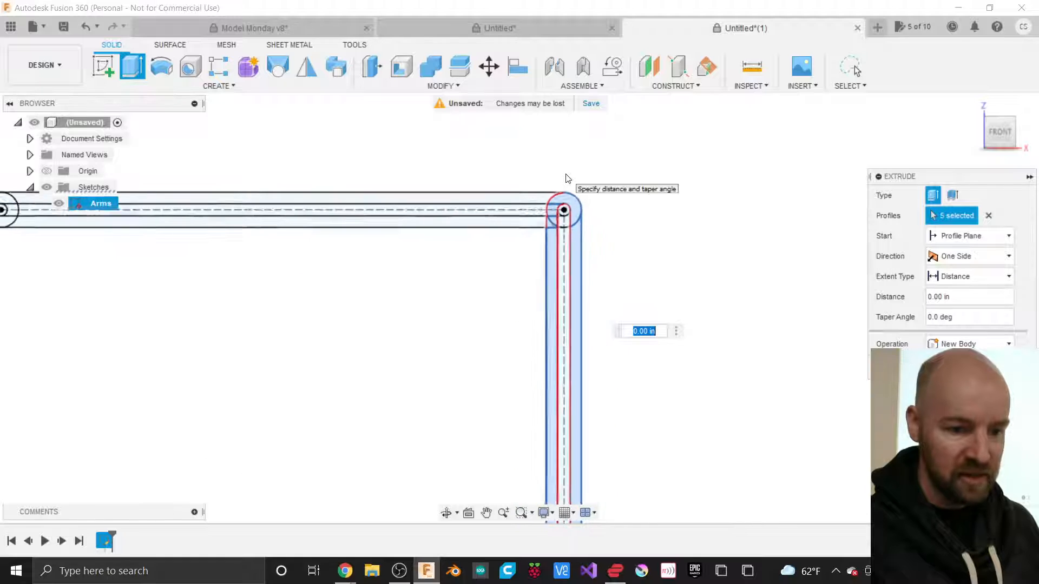
scroll(570, 400, up, 5)
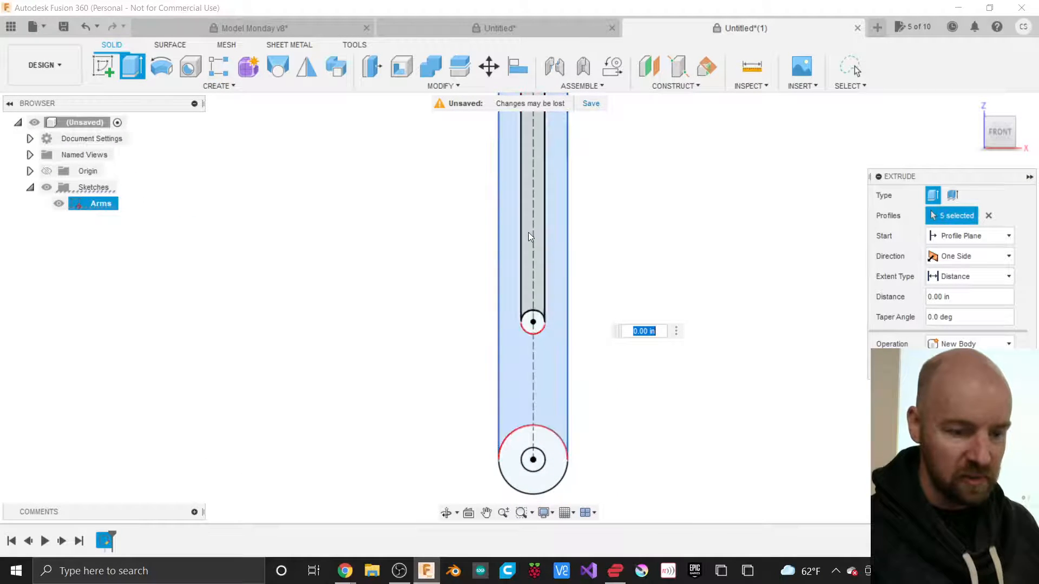
click(550, 451)
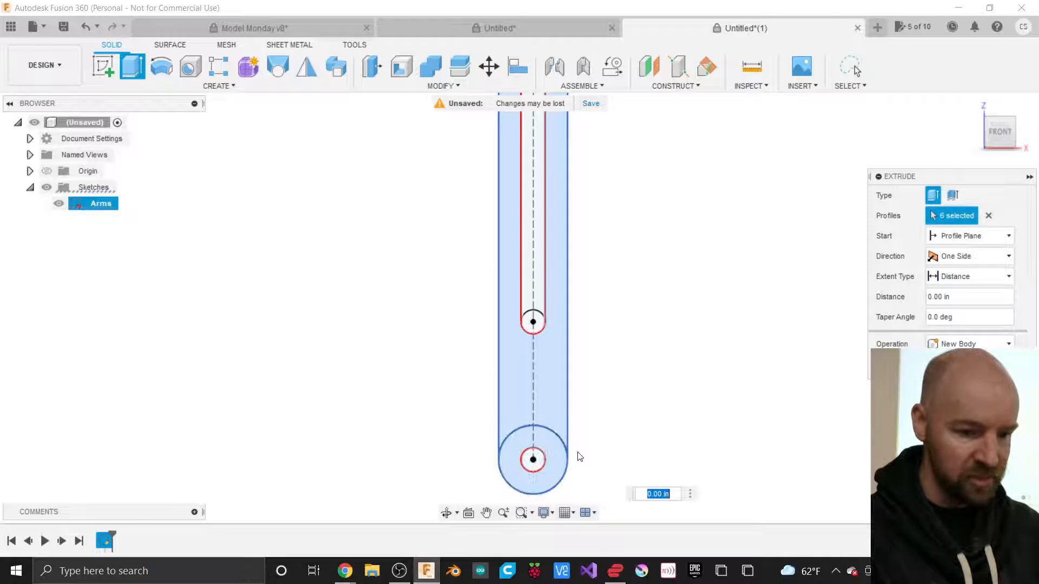
Step: Set the vertical arm's extrusion distance to -0.25 in
scroll(578, 457, down, 1)
scroll(578, 458, down, 5)
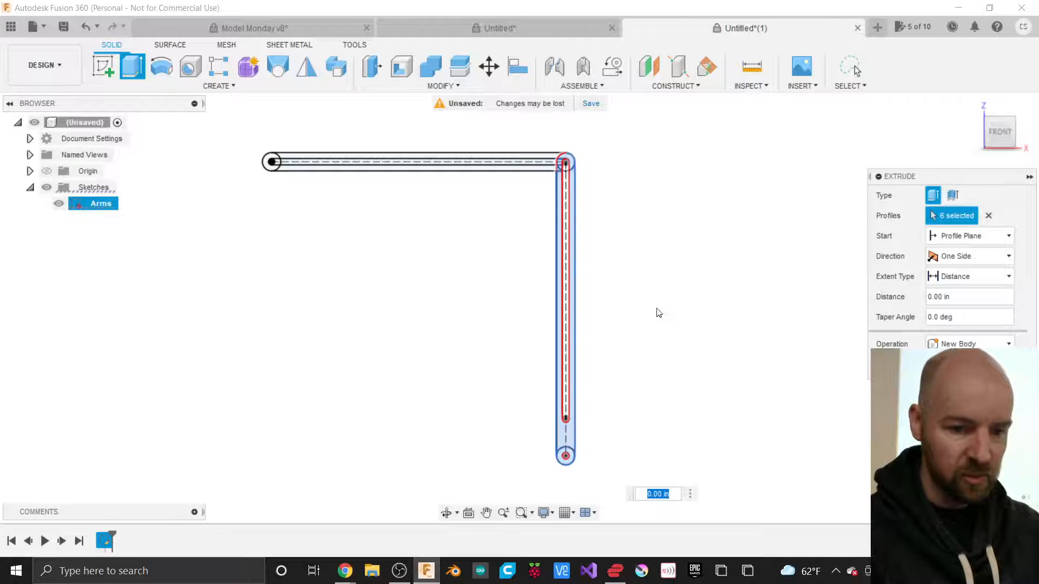
drag(995, 138, 960, 152)
scroll(556, 437, up, 2)
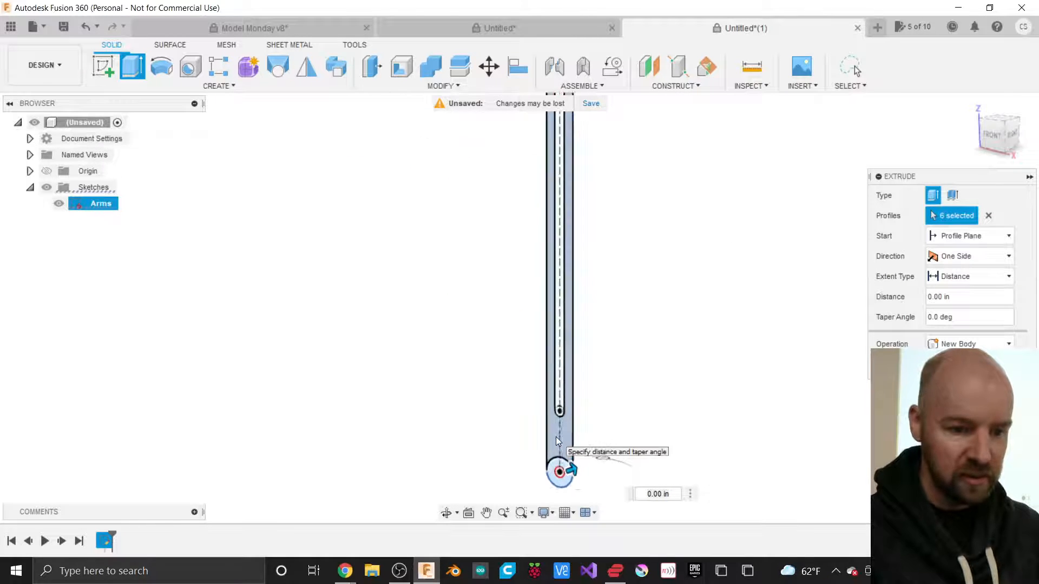
click(644, 496)
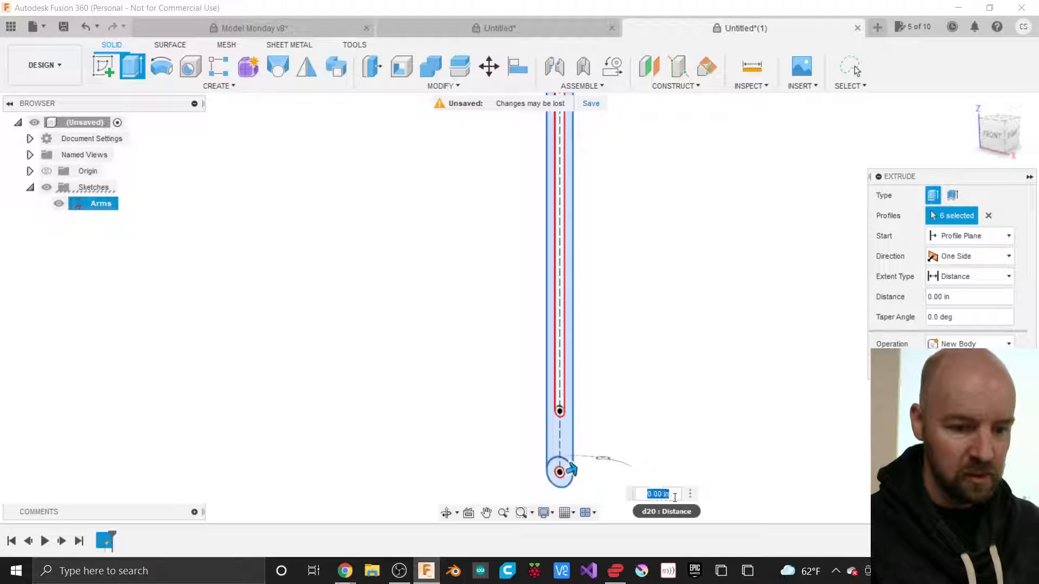
text(-.25)
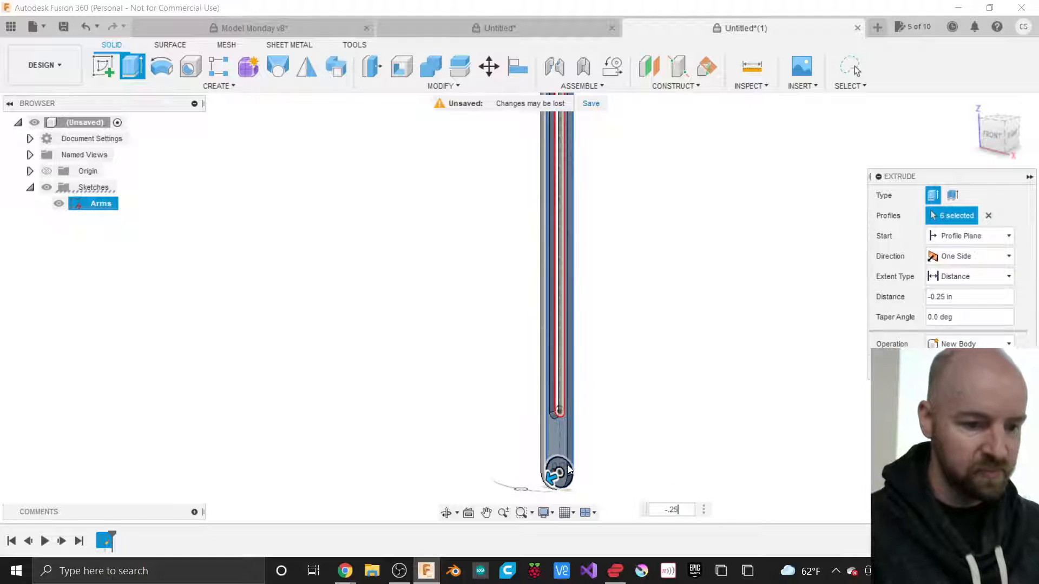
Step: Add the missing sliver profile at the outer edge of the arms' shared corner and complete the vertical arm's extrusion as a new body
scroll(568, 465, down, 5)
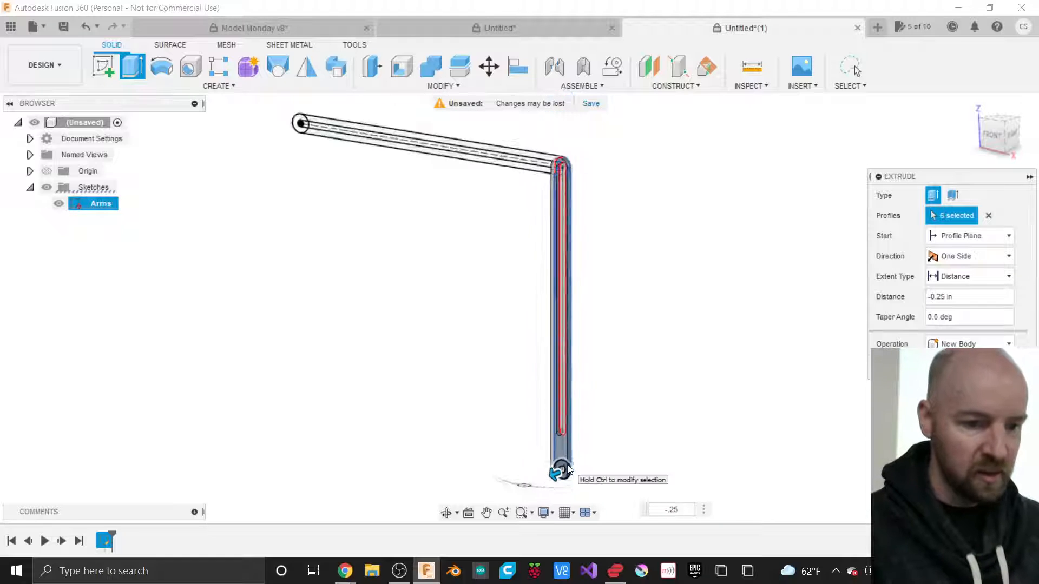
scroll(551, 191, up, 5)
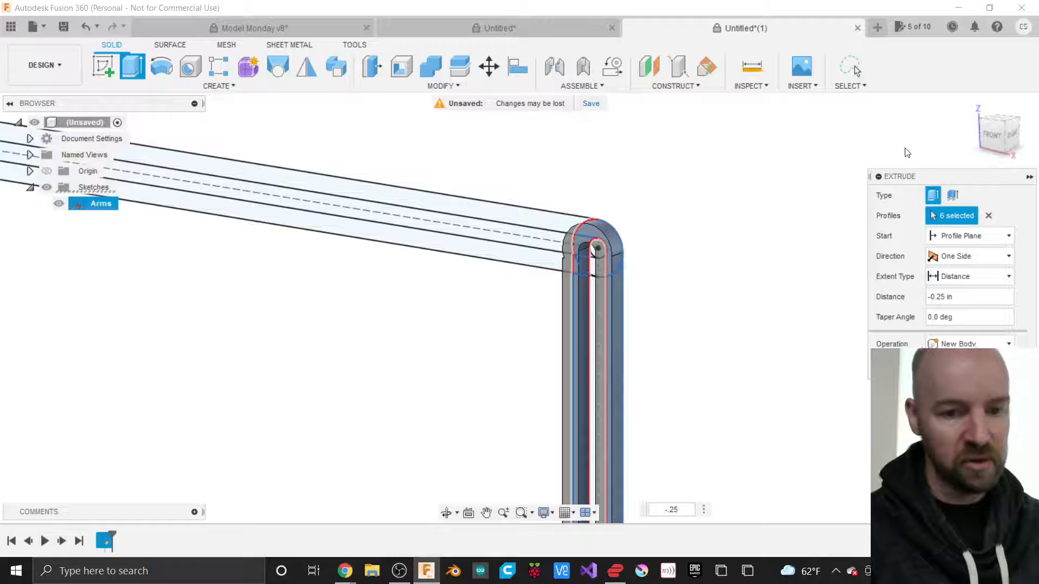
click(985, 131)
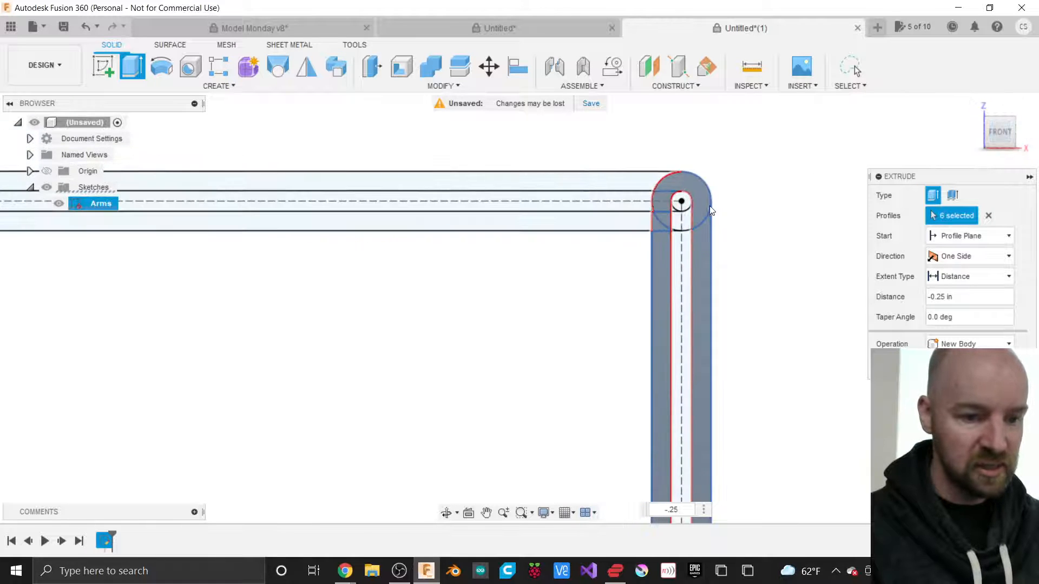
scroll(654, 203, up, 6)
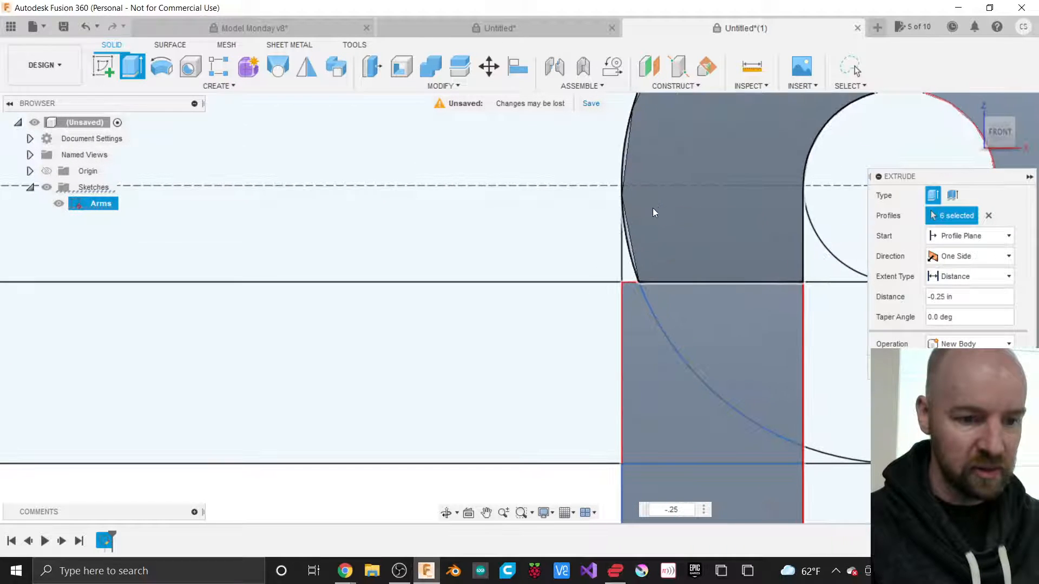
click(627, 261)
scroll(531, 248, down, 4)
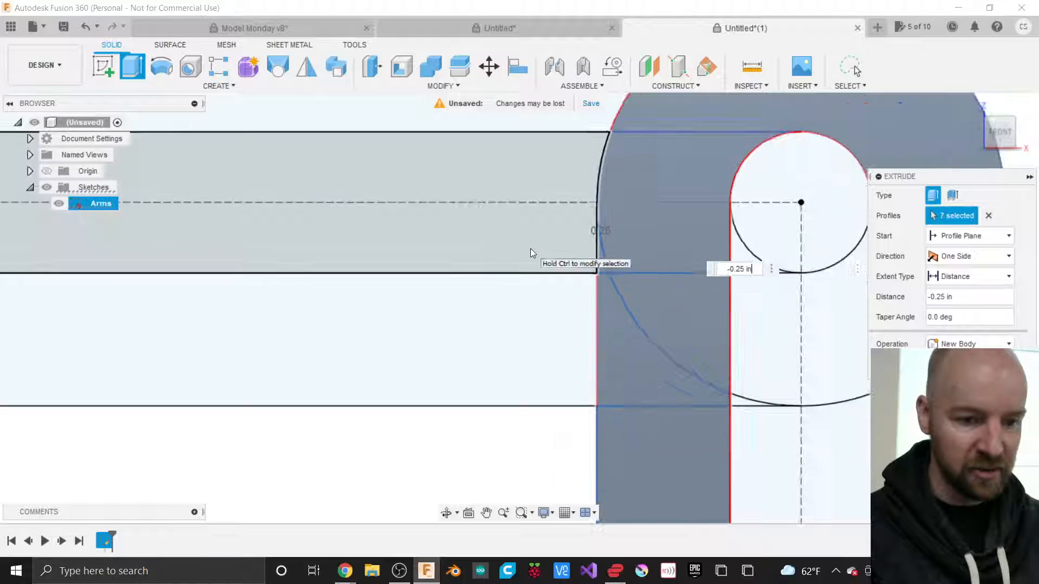
scroll(652, 163, down, 5)
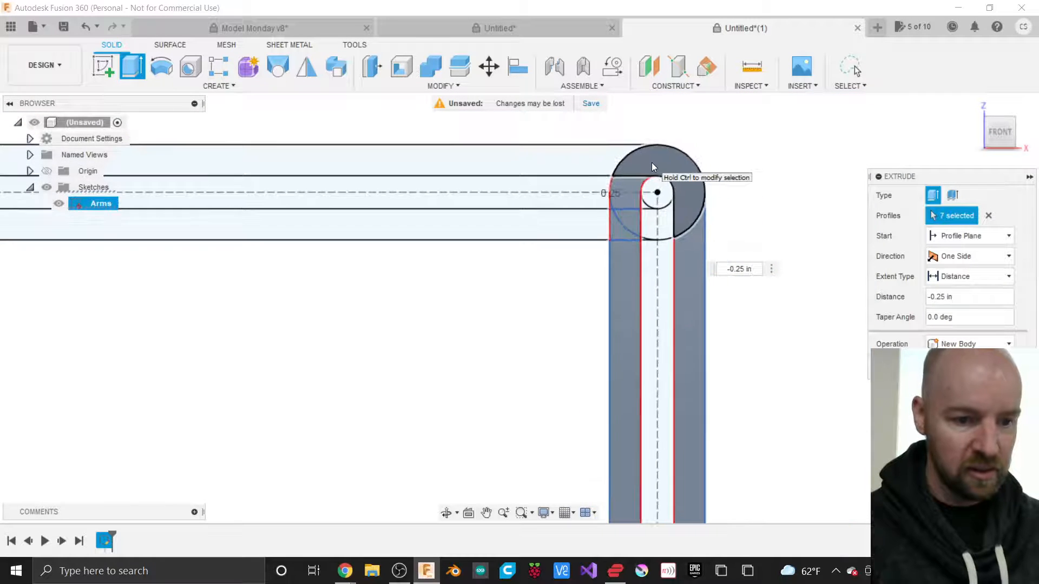
click(1001, 129)
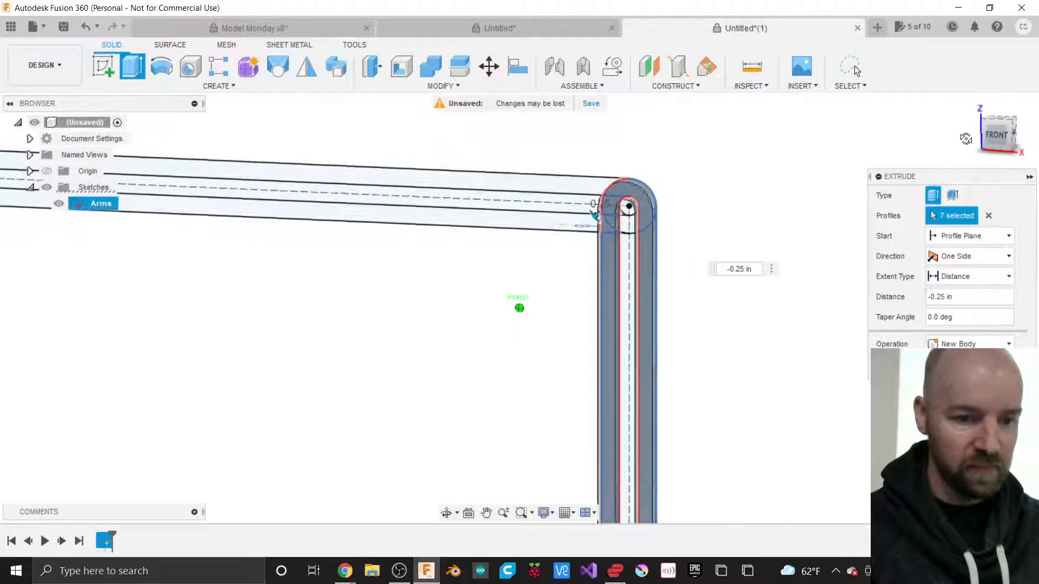
scroll(686, 179, down, 4)
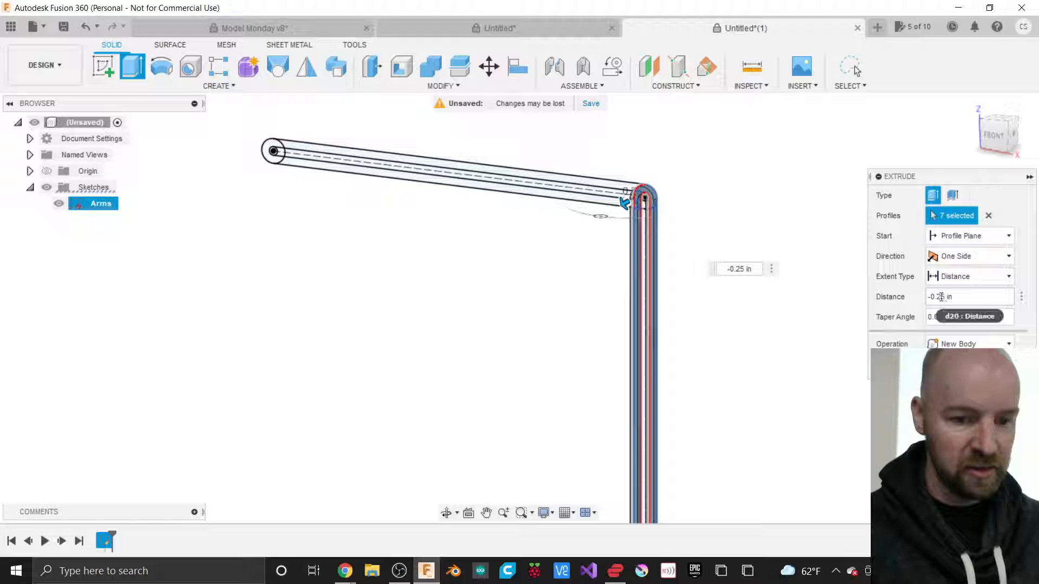
key(Return)
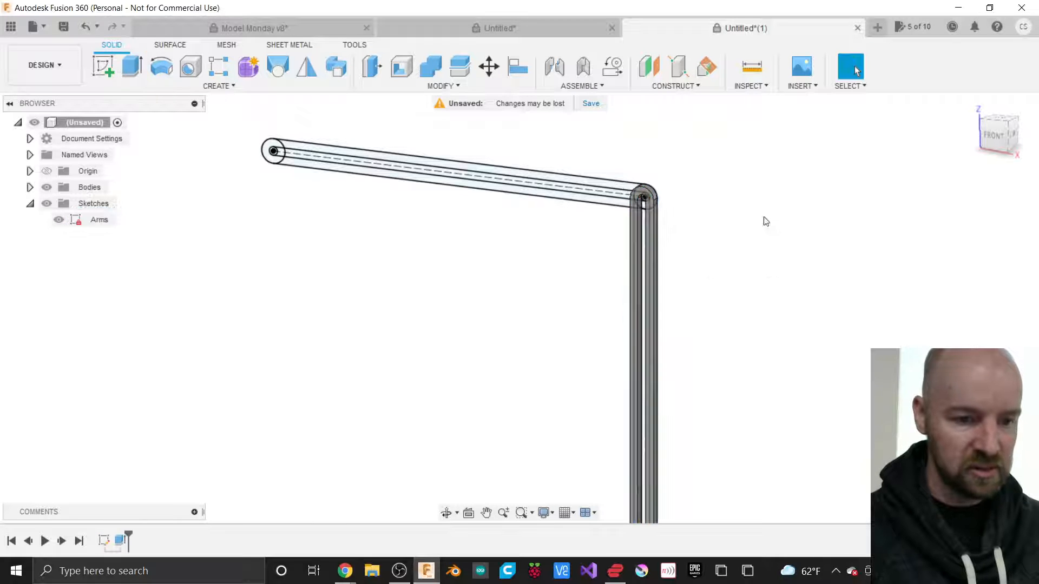
Step: Start a second Extrude from the Arms sketch for the horizontal arm
scroll(719, 184, down, 3)
scroll(708, 401, up, 5)
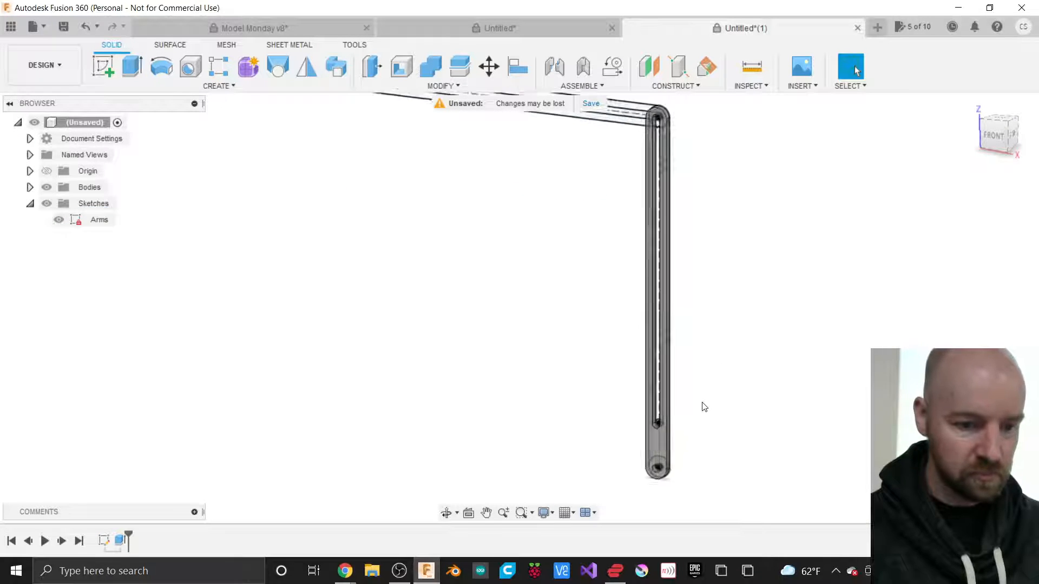
scroll(681, 457, down, 4)
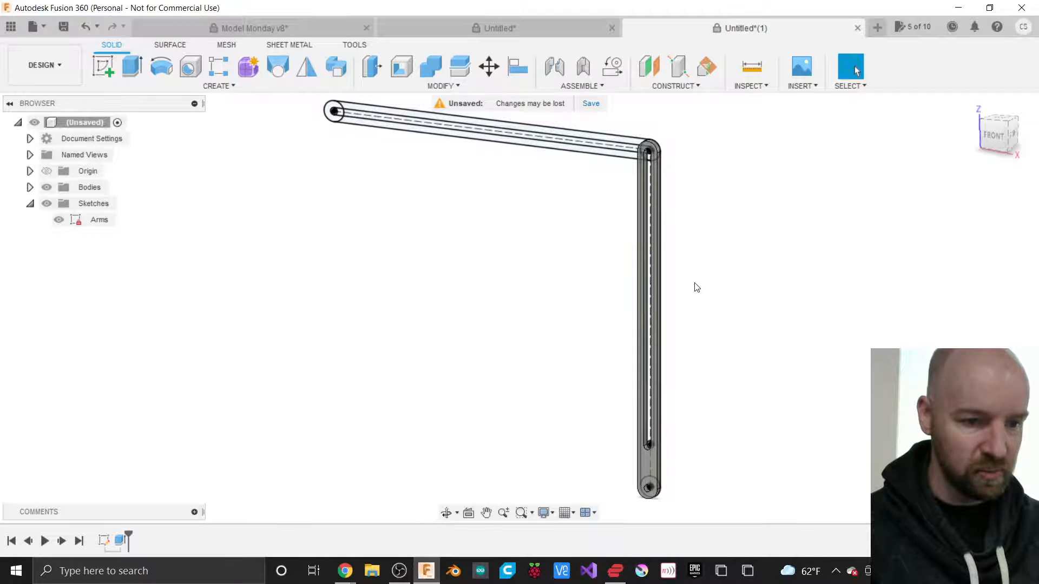
scroll(598, 108, up, 3)
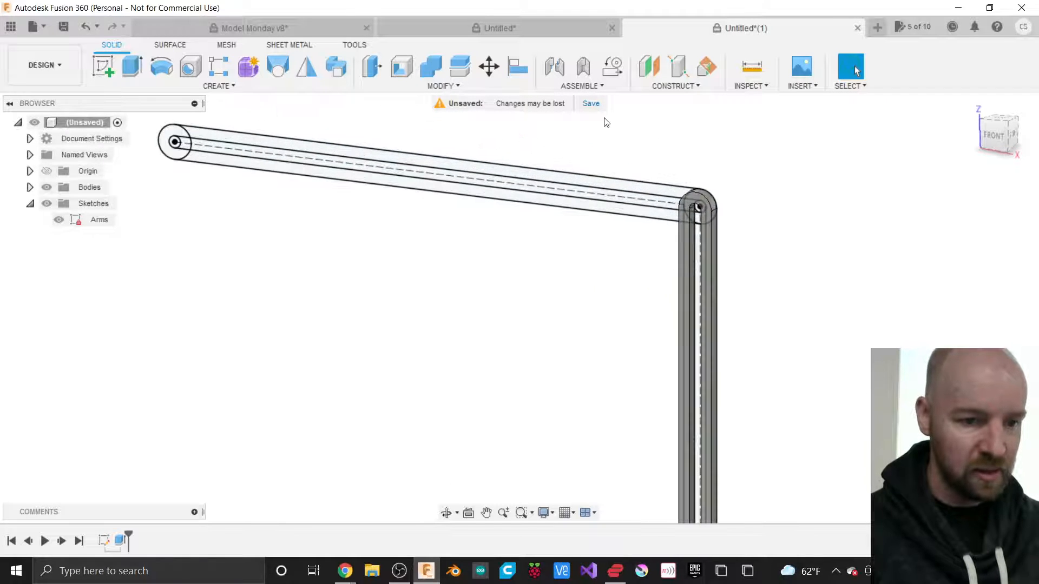
scroll(757, 238, down, 1)
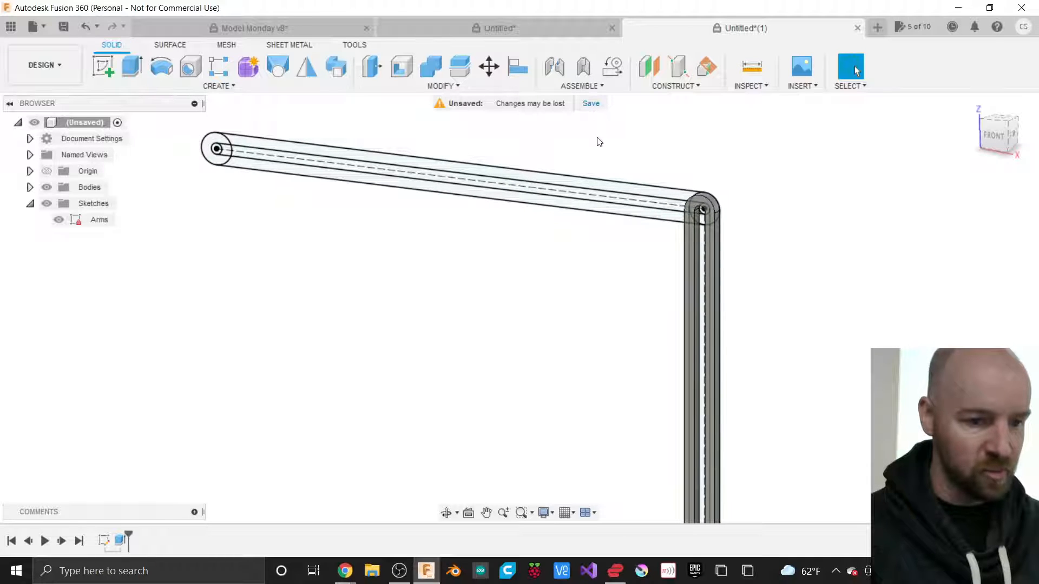
scroll(600, 142, up, 1)
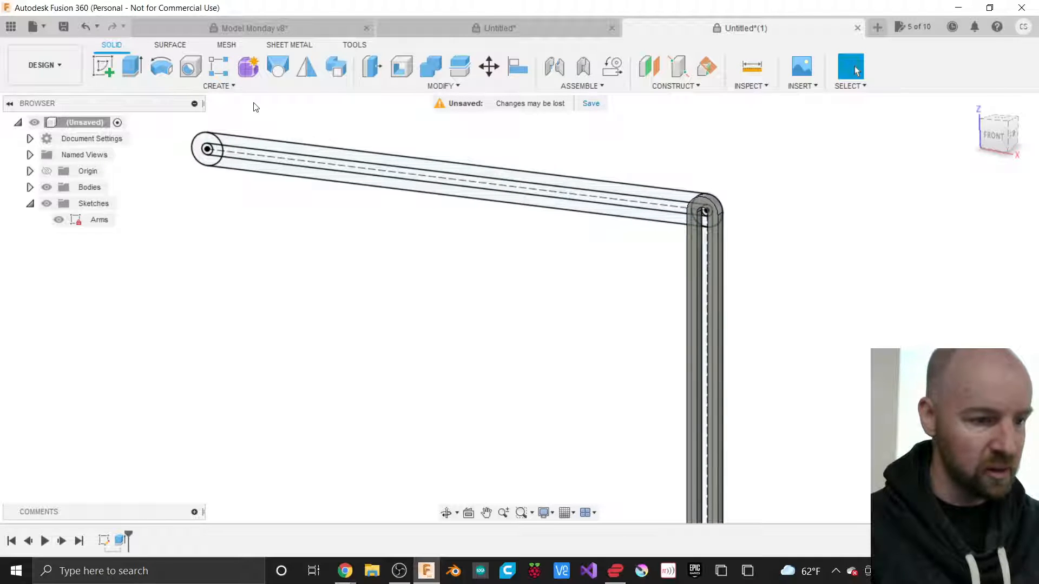
click(196, 91)
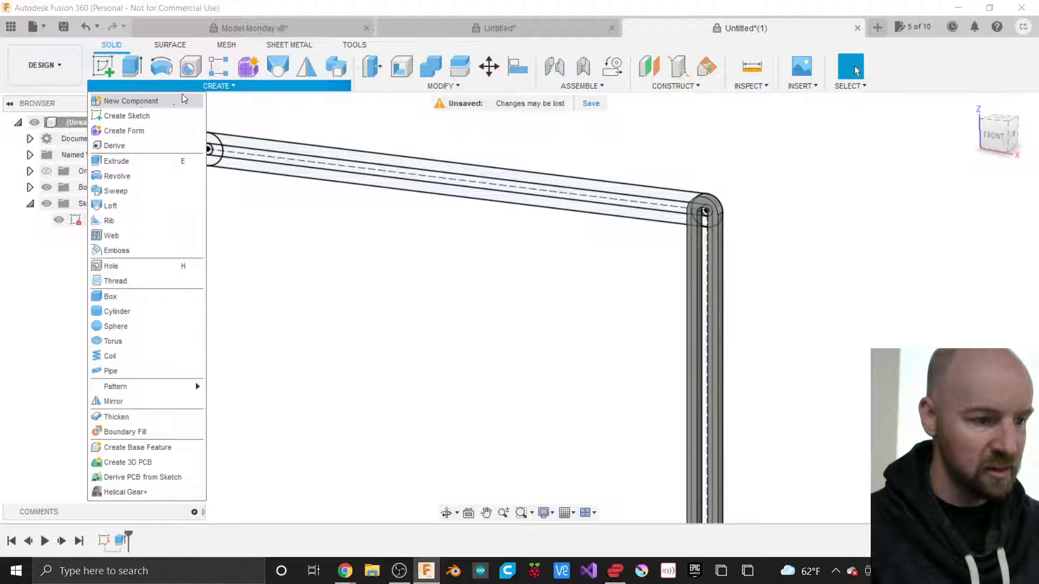
click(135, 164)
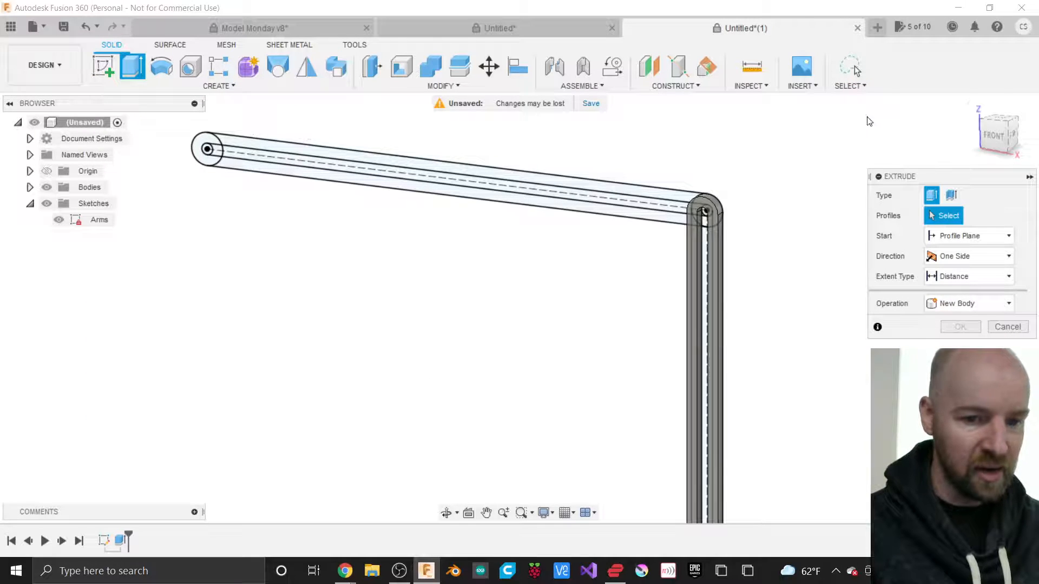
click(995, 136)
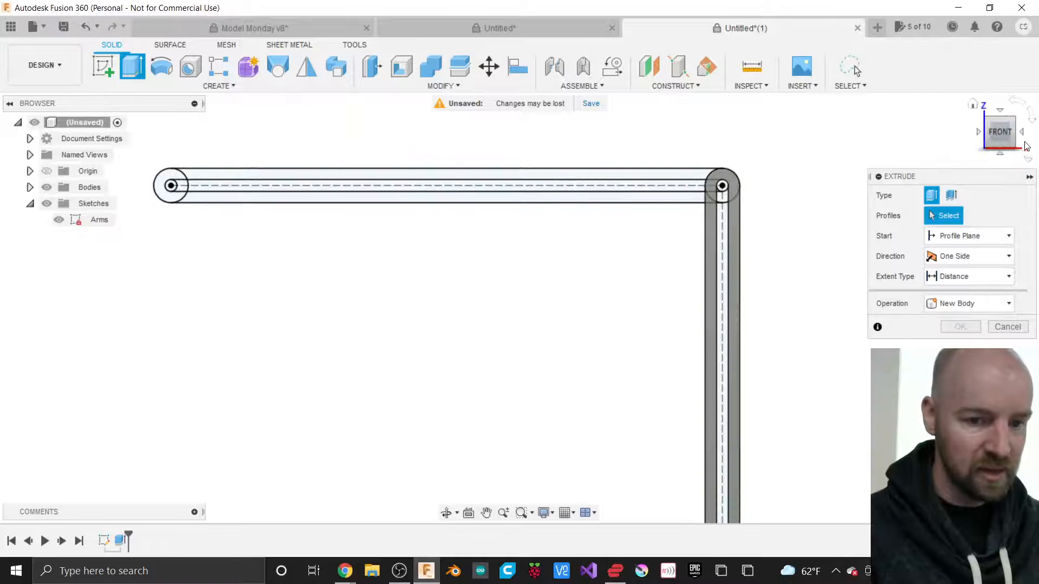
Step: From the back side, select the horizontal arm's profile regions around the corner joint and along both sides of its slot for extrusion
click(1023, 135)
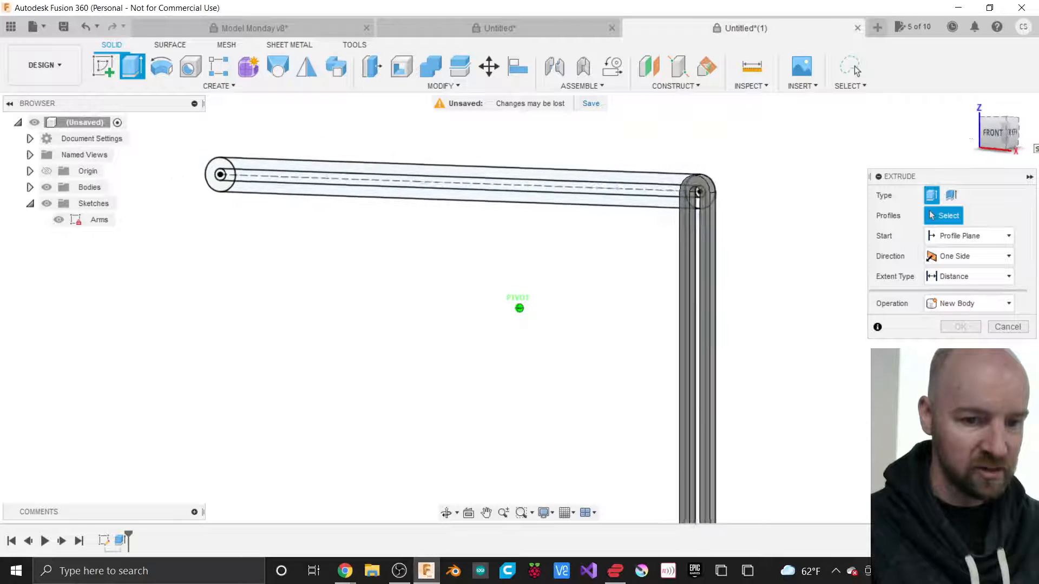
drag(1001, 133, 967, 134)
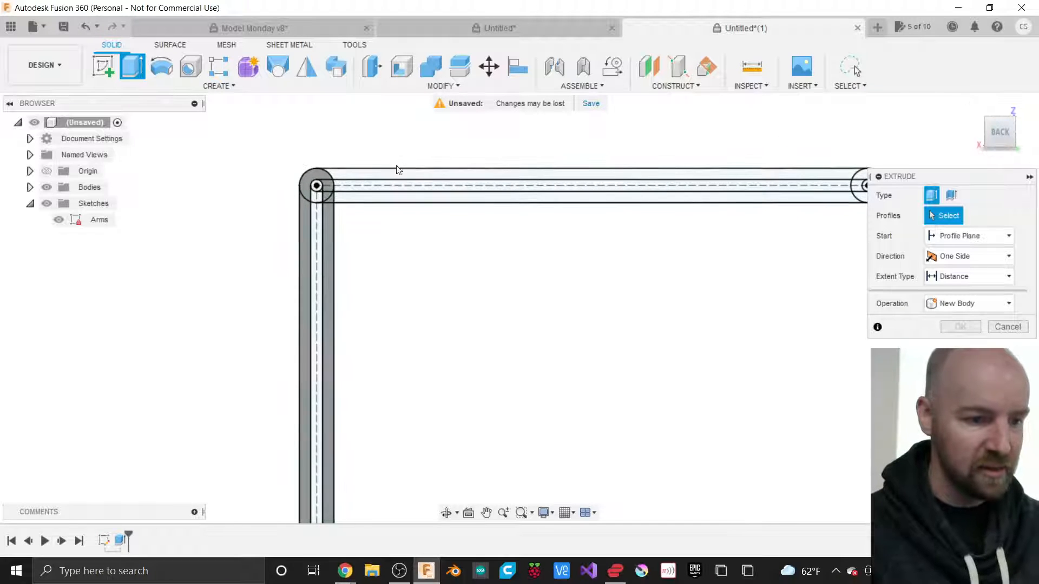
scroll(334, 174, up, 5)
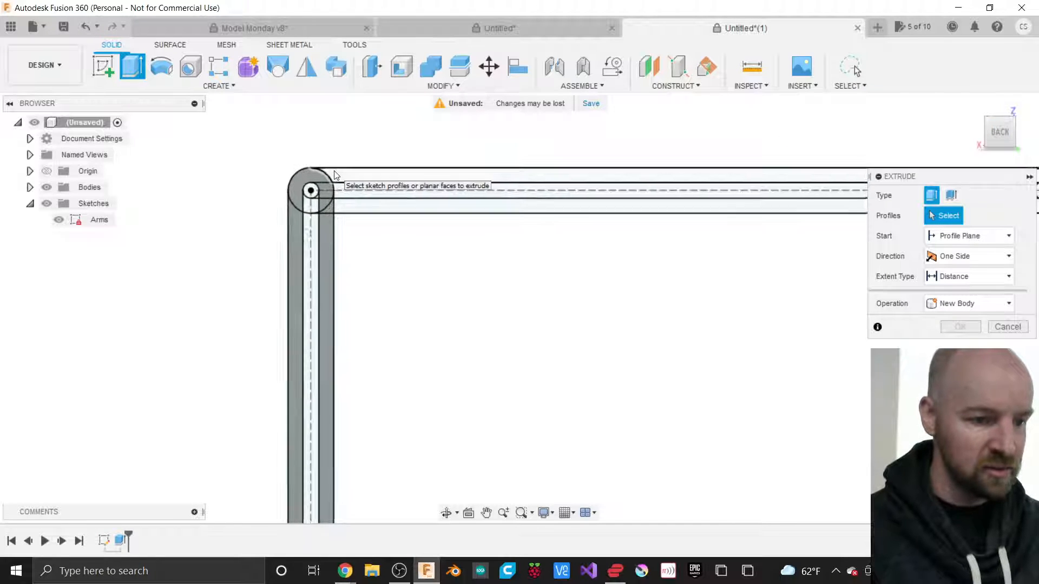
click(293, 173)
click(290, 238)
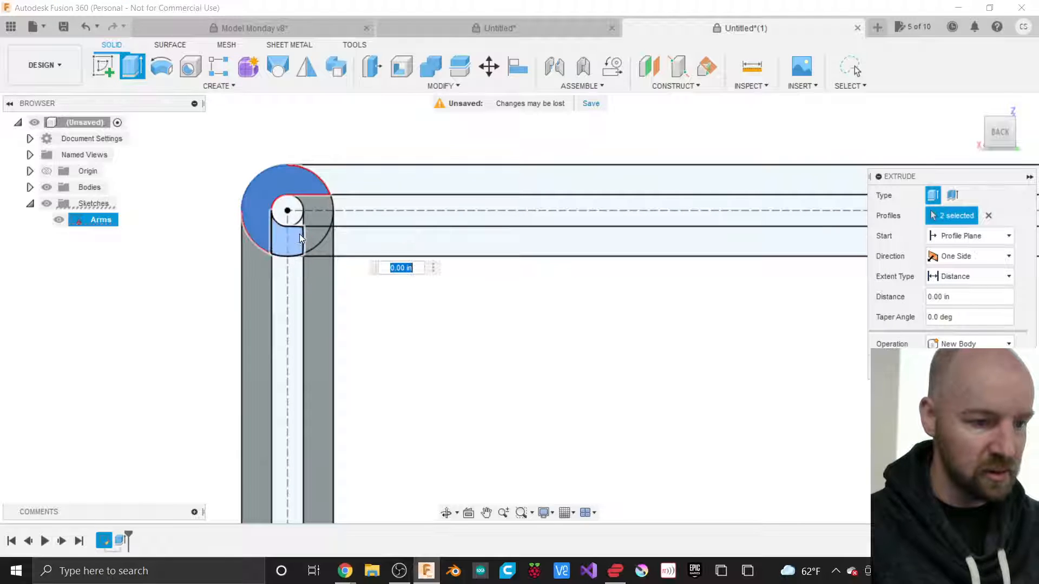
click(305, 235)
click(324, 245)
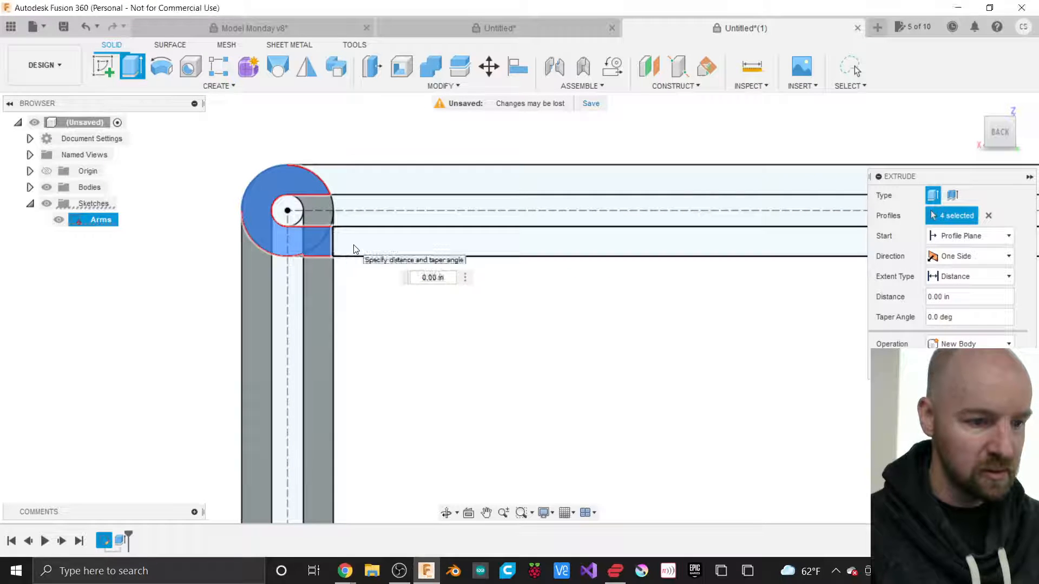
click(353, 245)
click(370, 184)
scroll(293, 237, up, 8)
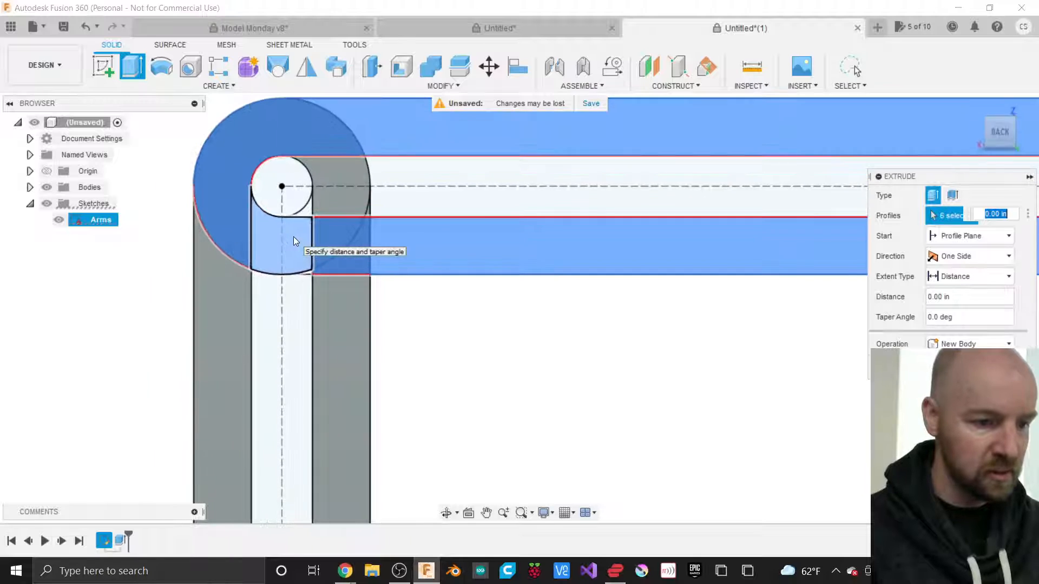
click(332, 334)
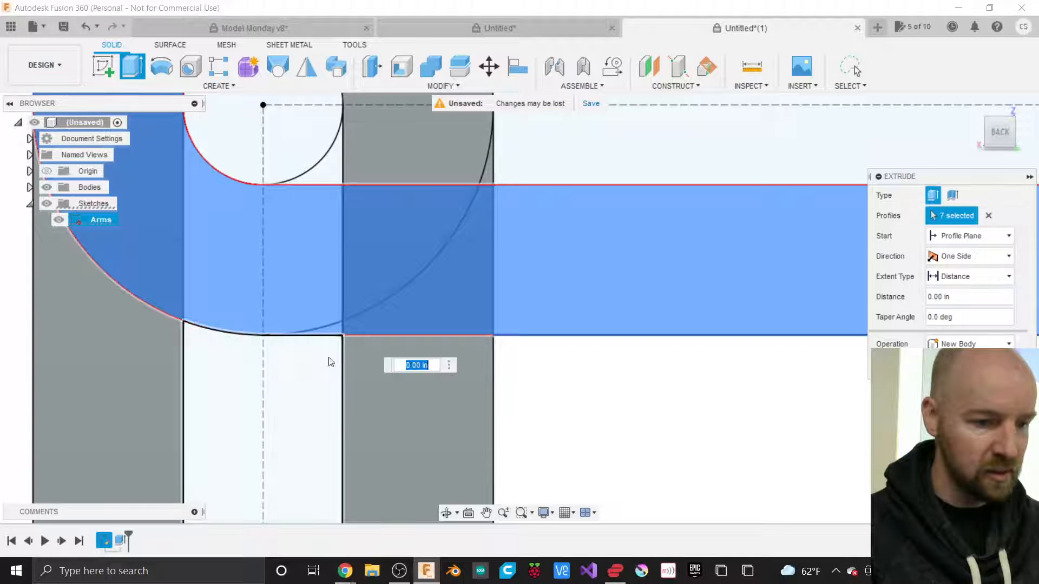
Step: Add the ring-shaped region at the horizontal arm's free end to the extrusion profiles, leaving the slot out
scroll(308, 363, down, 6)
scroll(184, 346, down, 10)
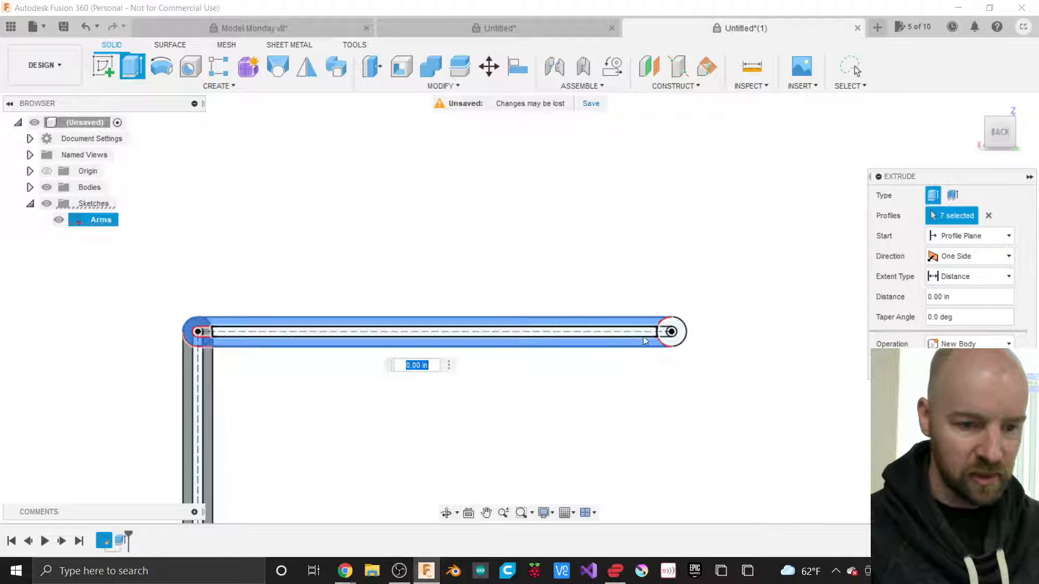
scroll(674, 337, up, 4)
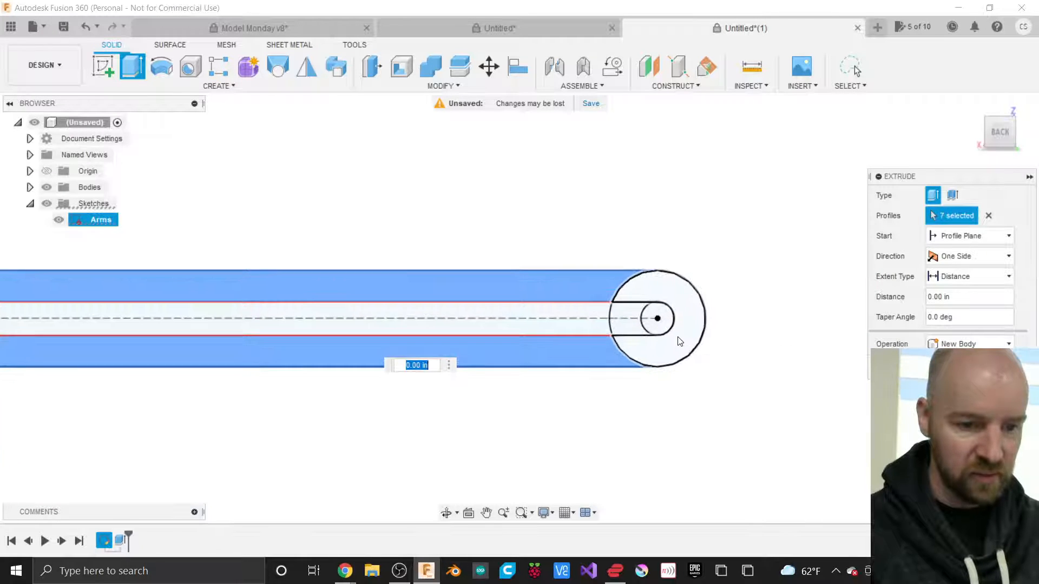
click(679, 341)
scroll(754, 420, down, 3)
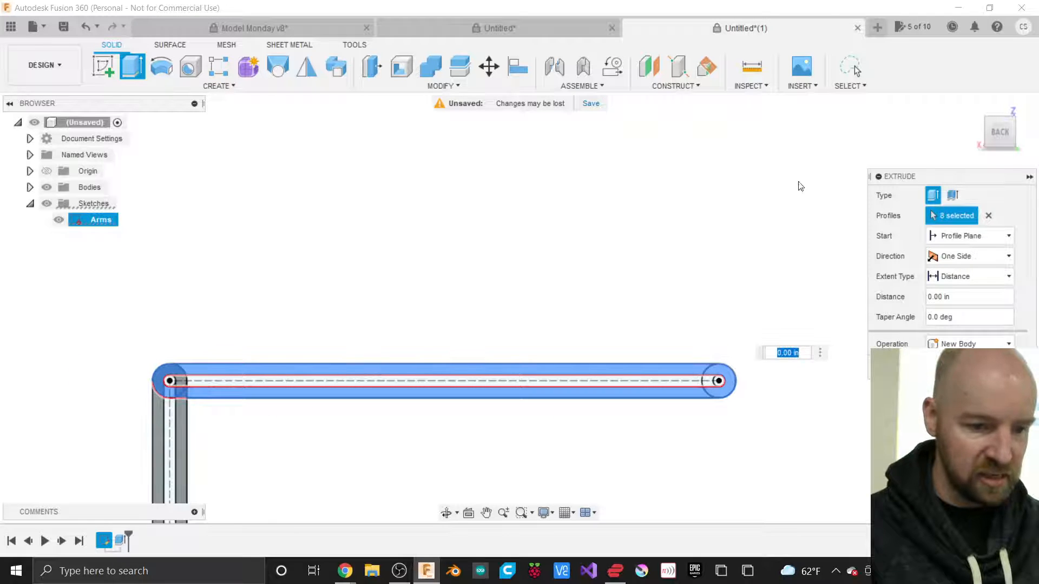
Step: Extrude the horizontal arm's profiles away from the vertical arm, with the distance set to 0.250 in
scroll(800, 186, down, 1)
scroll(649, 395, up, 2)
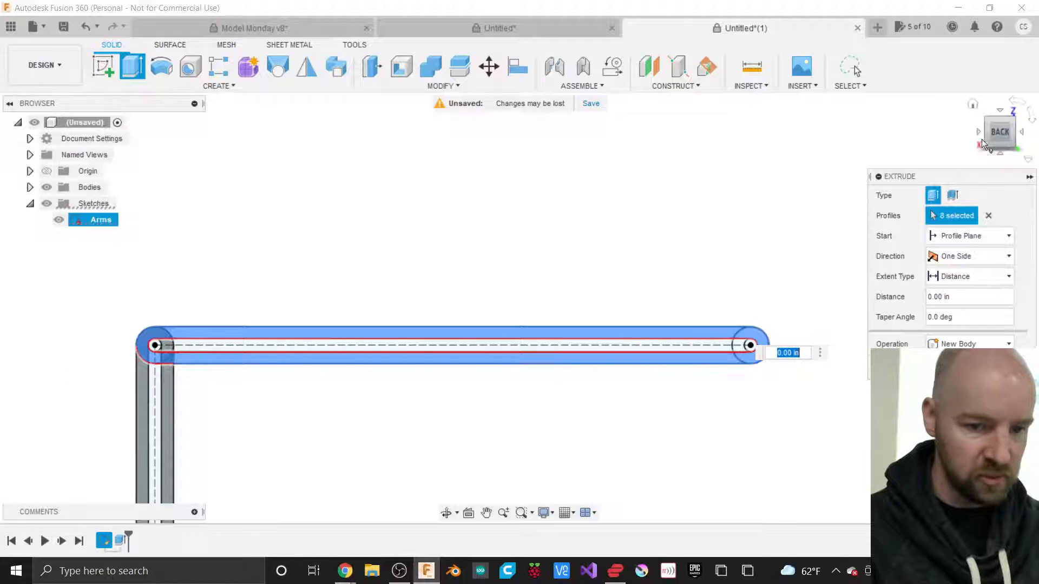
drag(993, 133, 951, 142)
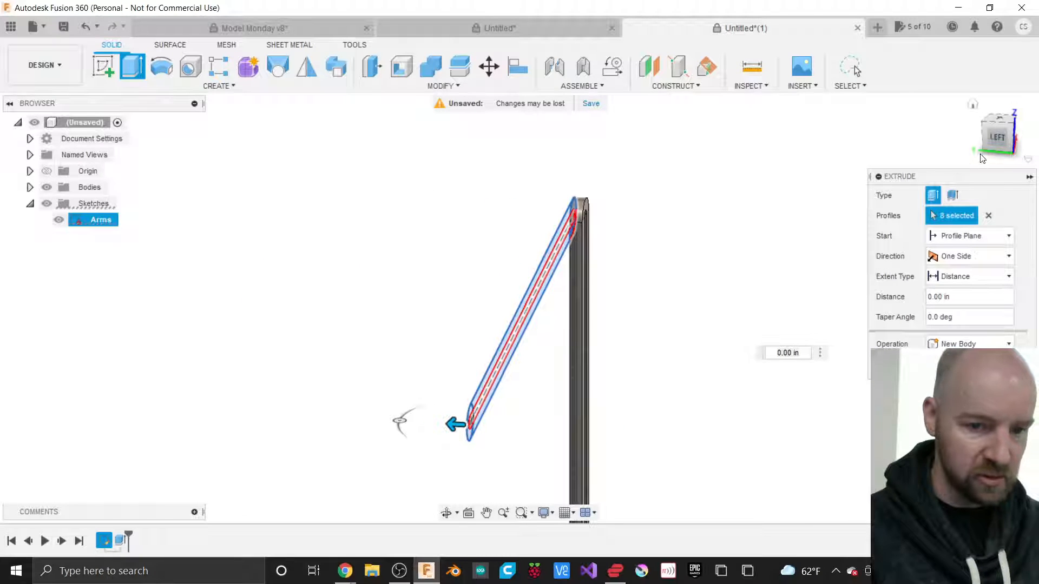
click(995, 124)
scroll(601, 296, down, 3)
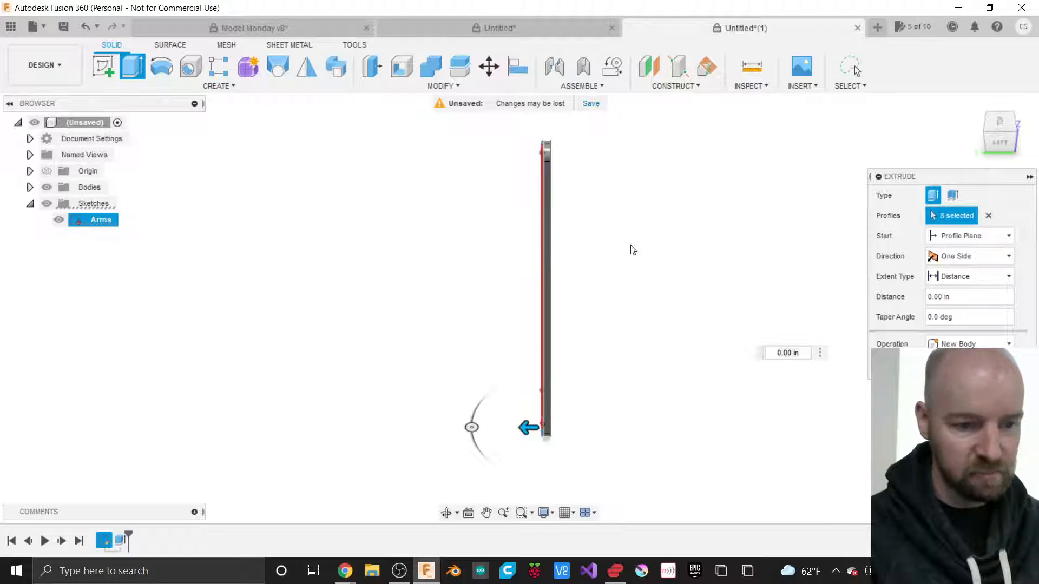
drag(525, 427, 512, 427)
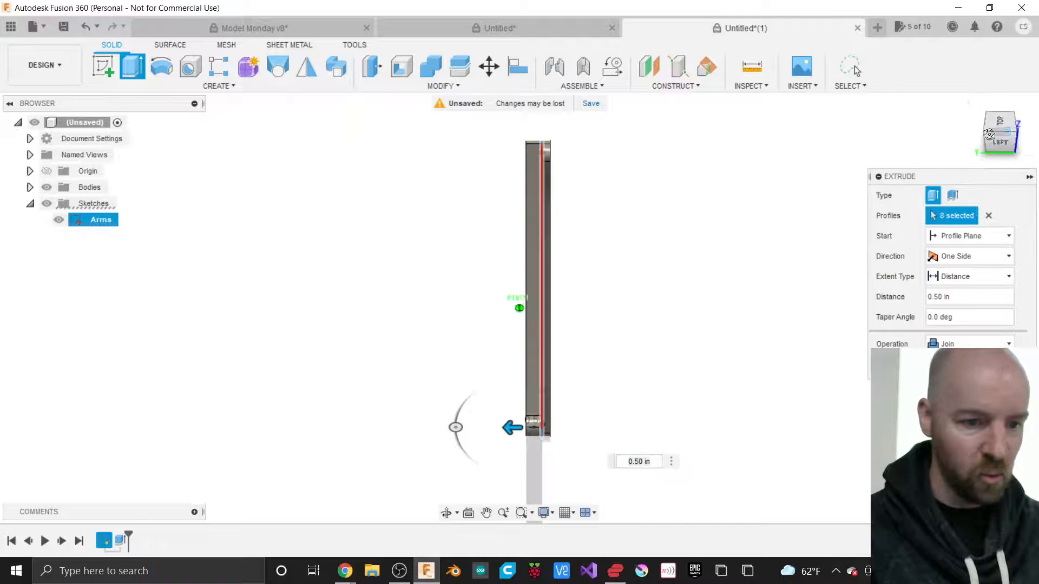
click(1007, 134)
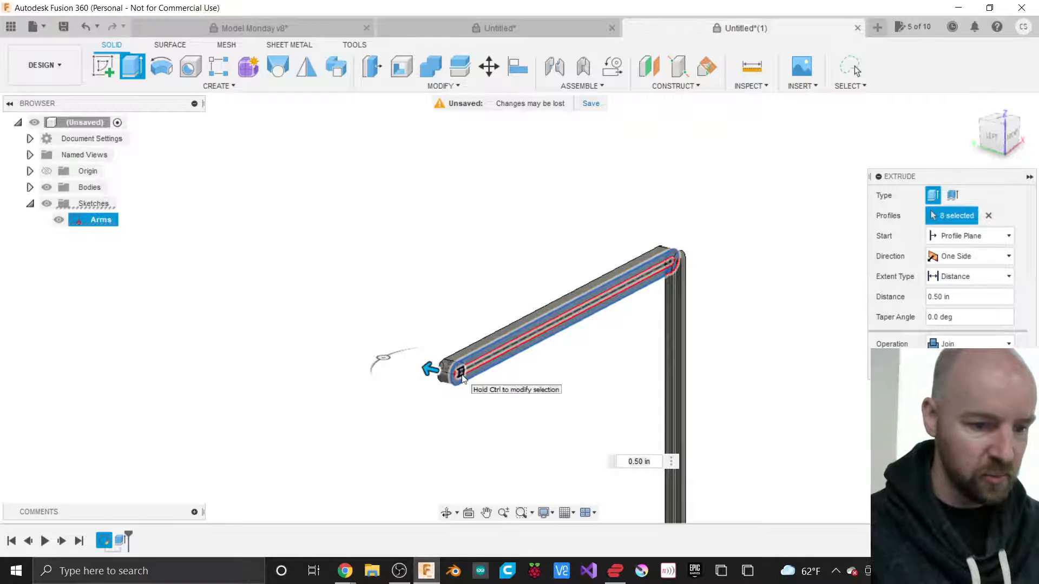
scroll(430, 369, up, 5)
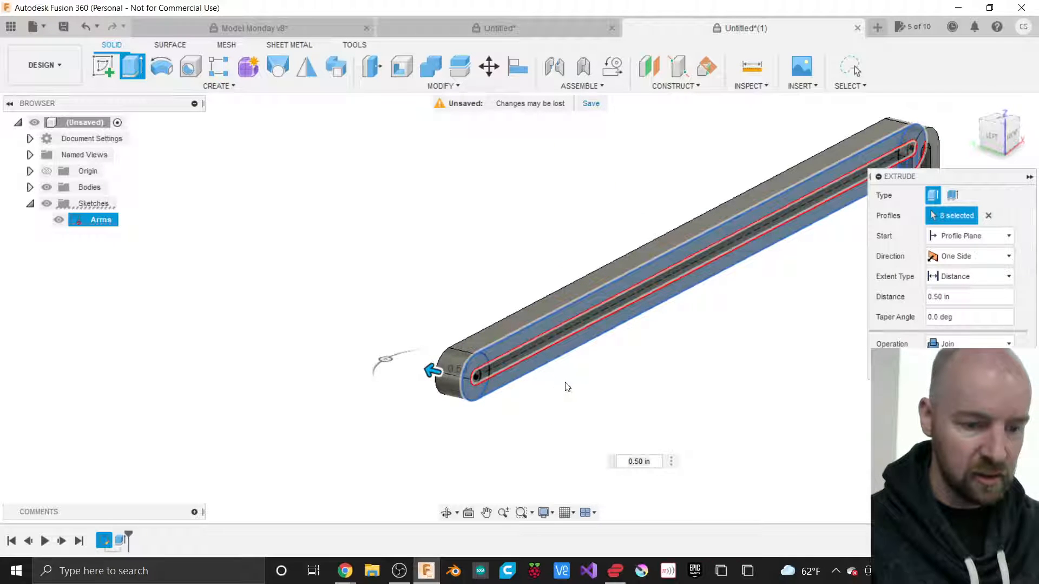
click(637, 460)
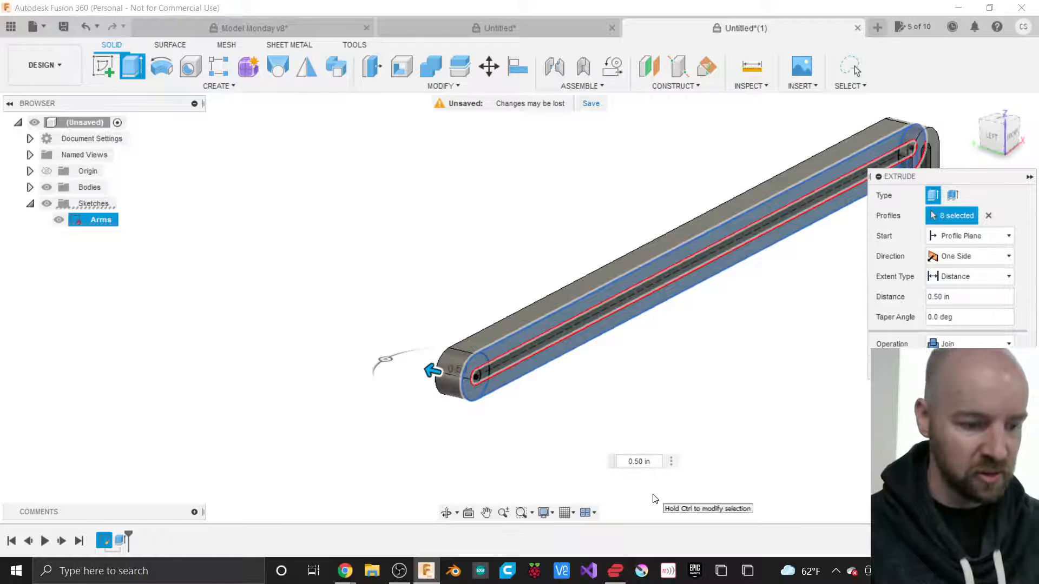
text(2)
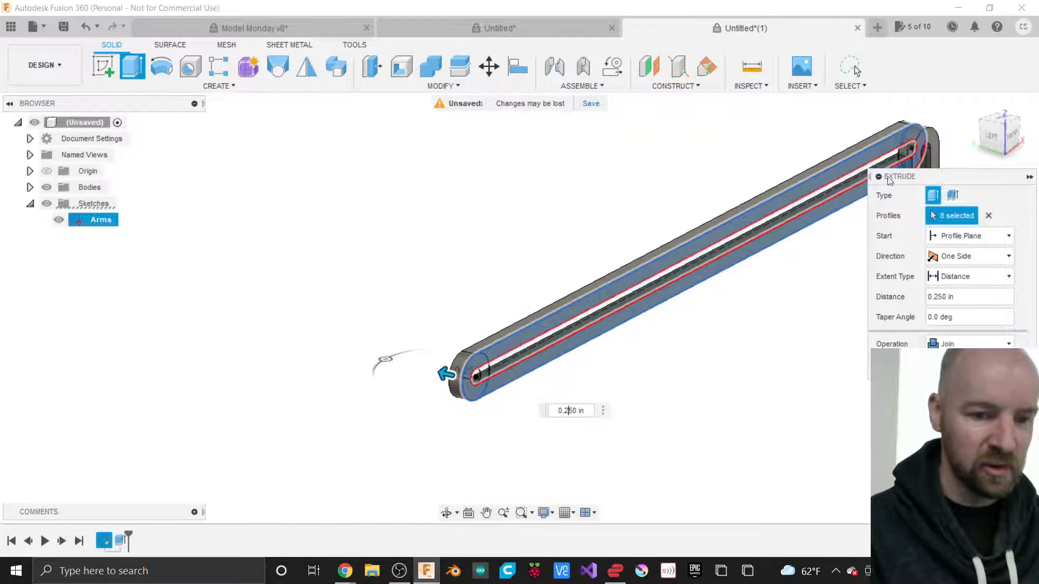
Step: Set the extrusion's operation to New Body and complete the horizontal arm
drag(936, 178, 776, 296)
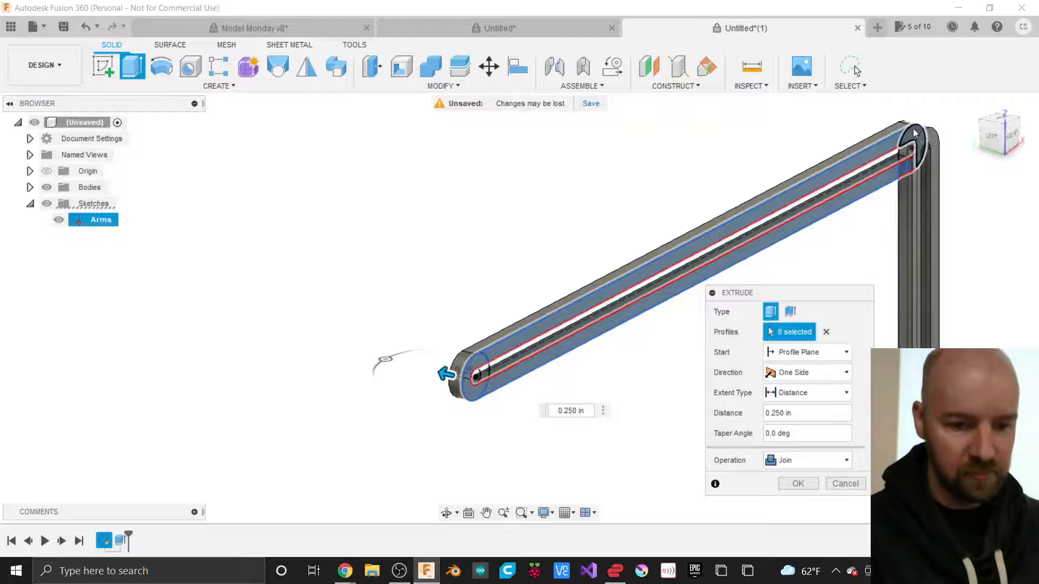
click(791, 461)
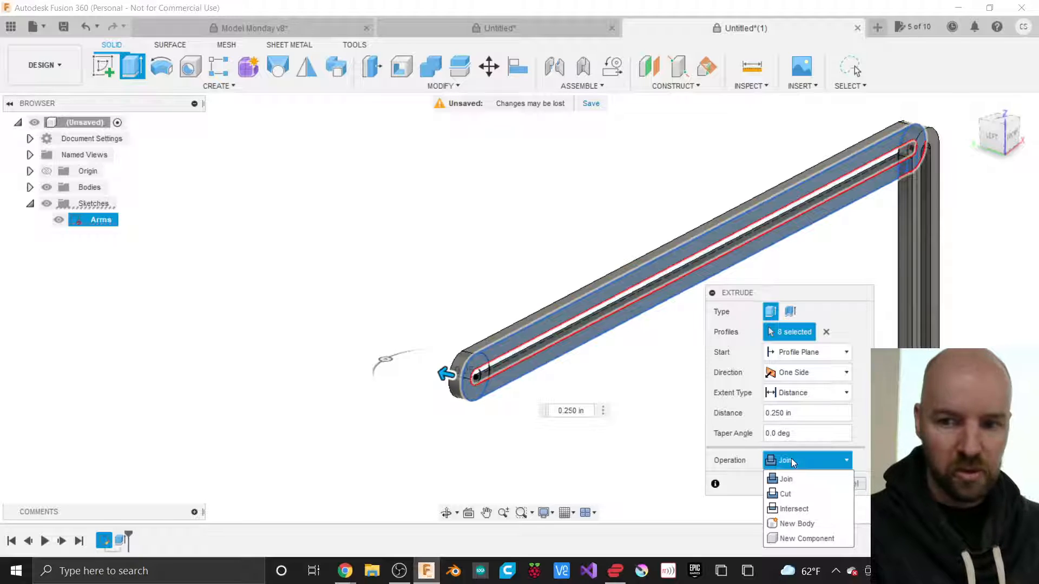
click(799, 522)
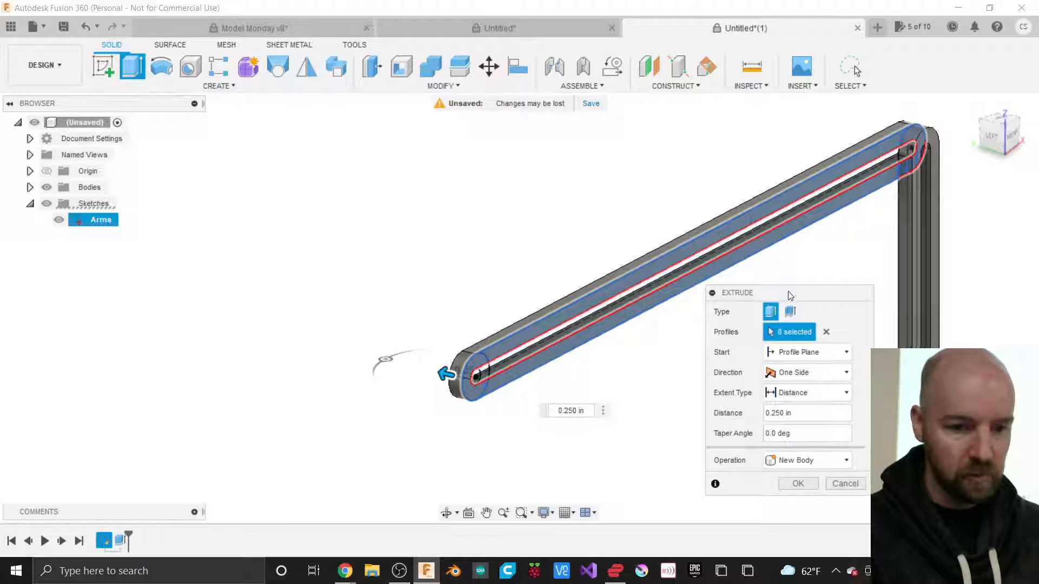
drag(792, 291, 782, 164)
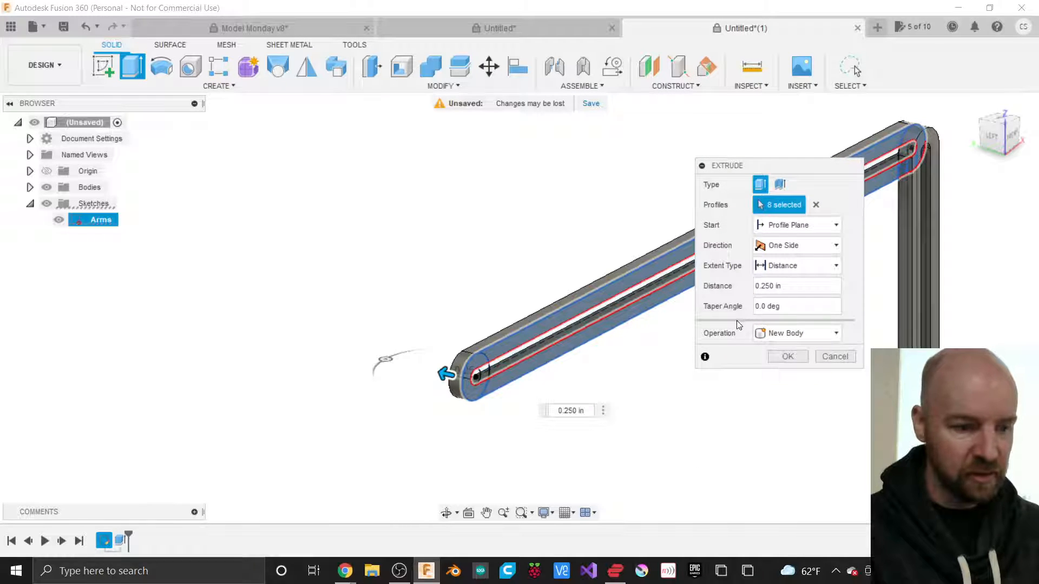
click(783, 357)
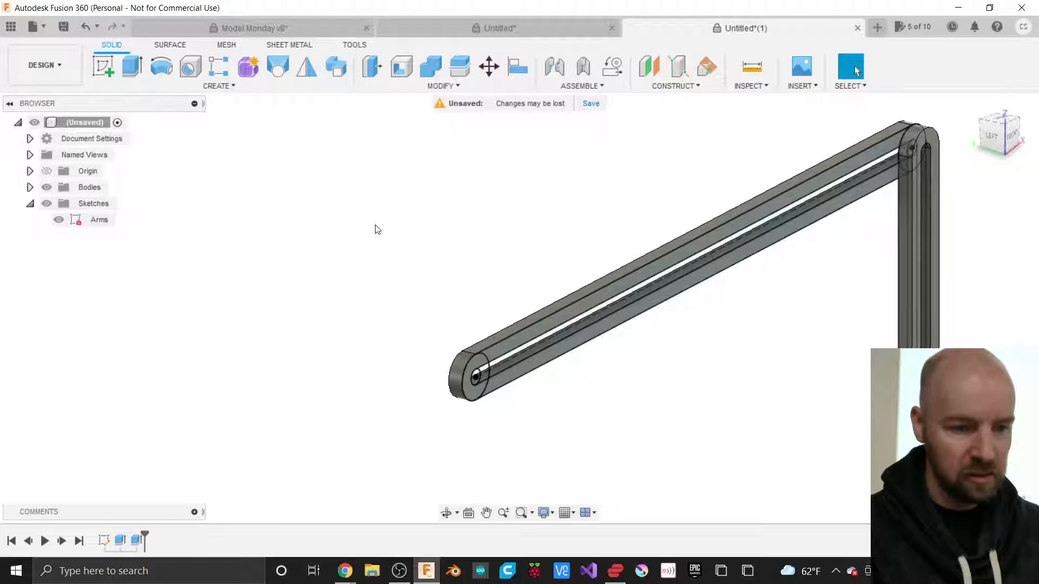
Step: Hide the Arms sketch, list the model's bodies and inspect the corner where the two slotted arms meet
click(59, 219)
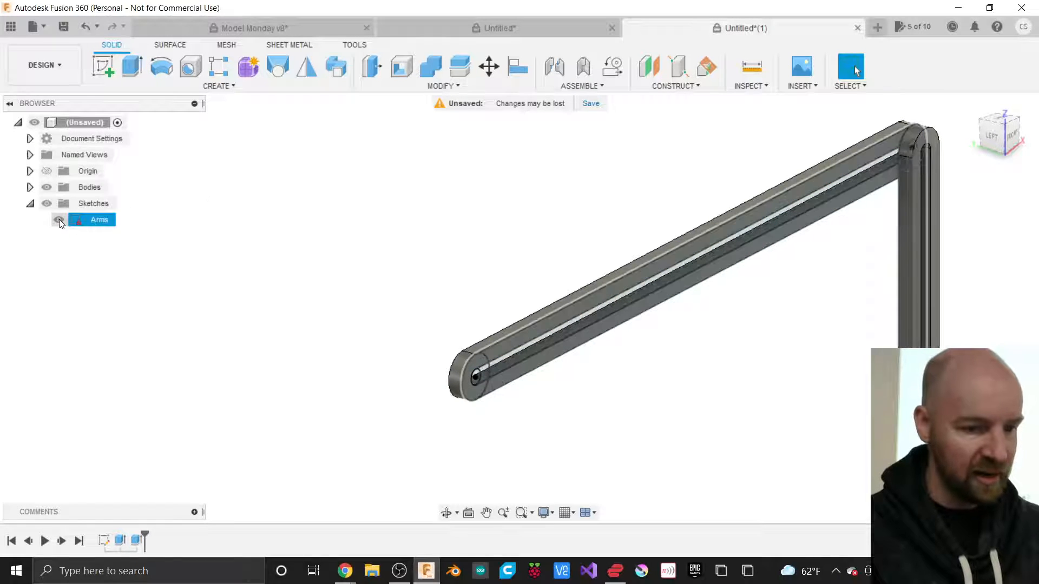
click(30, 187)
scroll(353, 273, down, 2)
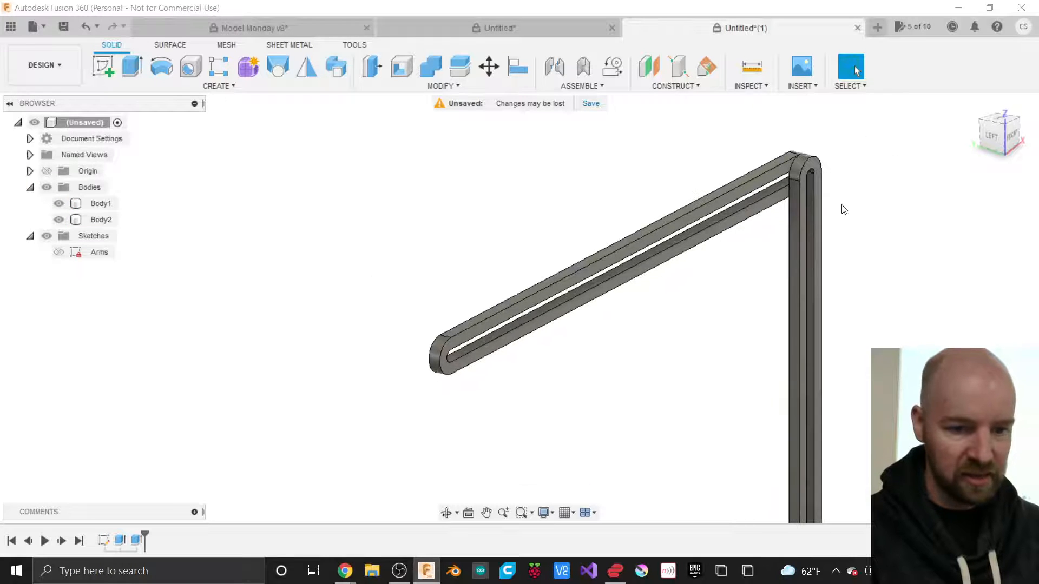
scroll(842, 210, up, 5)
click(730, 346)
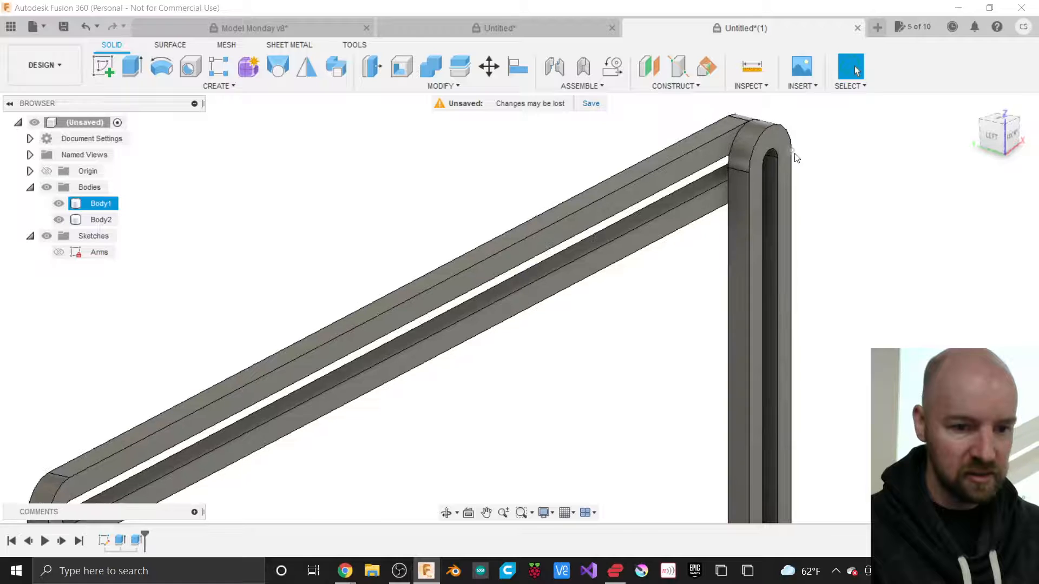
scroll(796, 157, up, 3)
scroll(738, 326, down, 1)
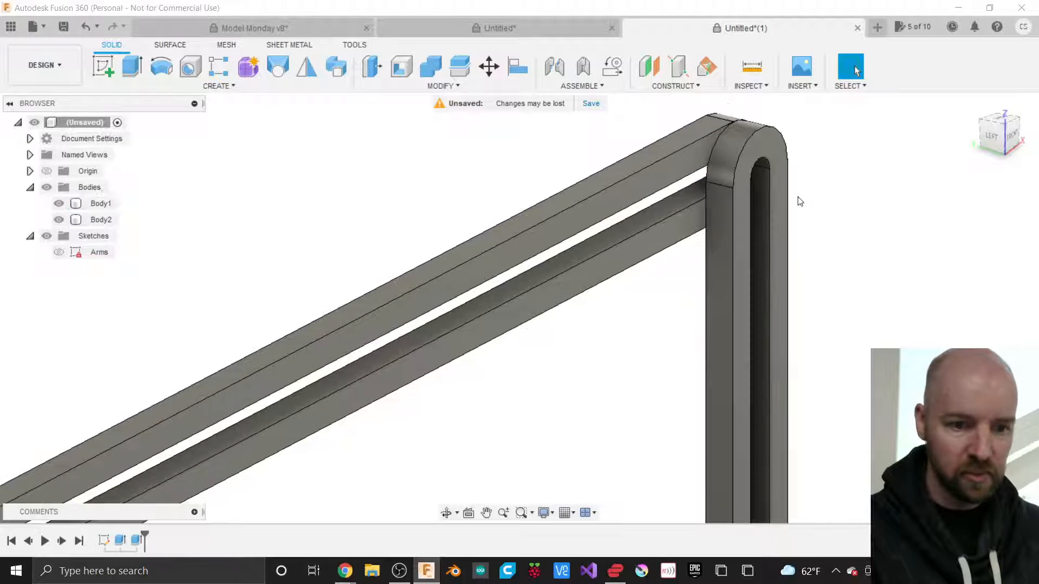
scroll(799, 201, up, 1)
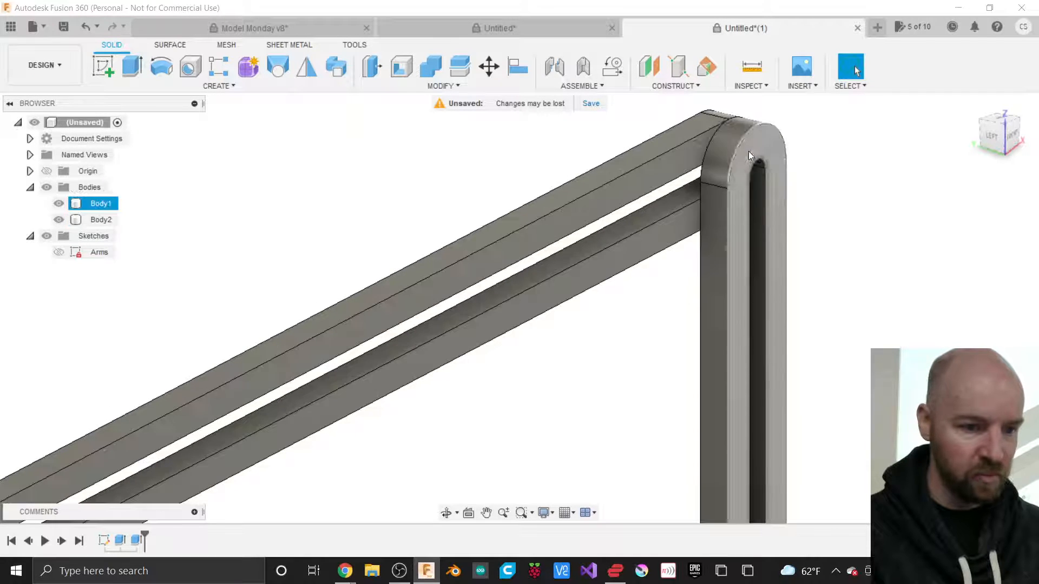
Step: Rename the vertical arm's body, Body1, as Vertical
click(100, 204)
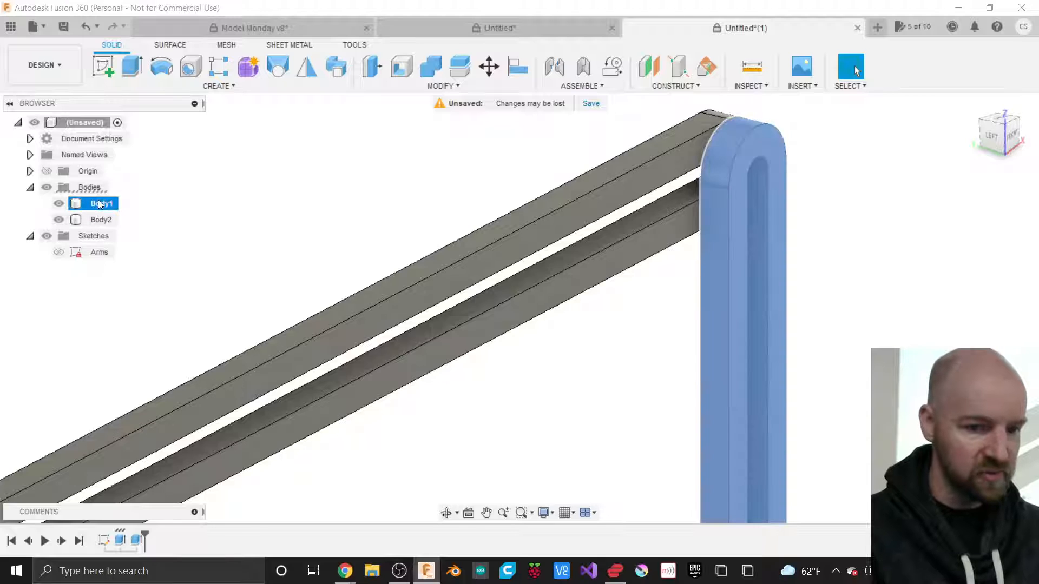
double_click(100, 204)
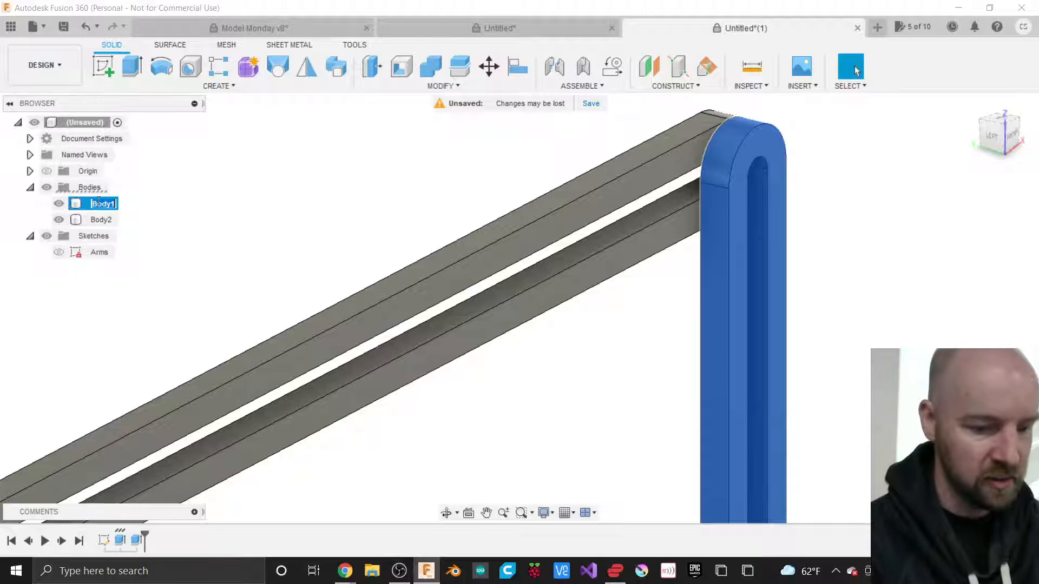
text(Ver)
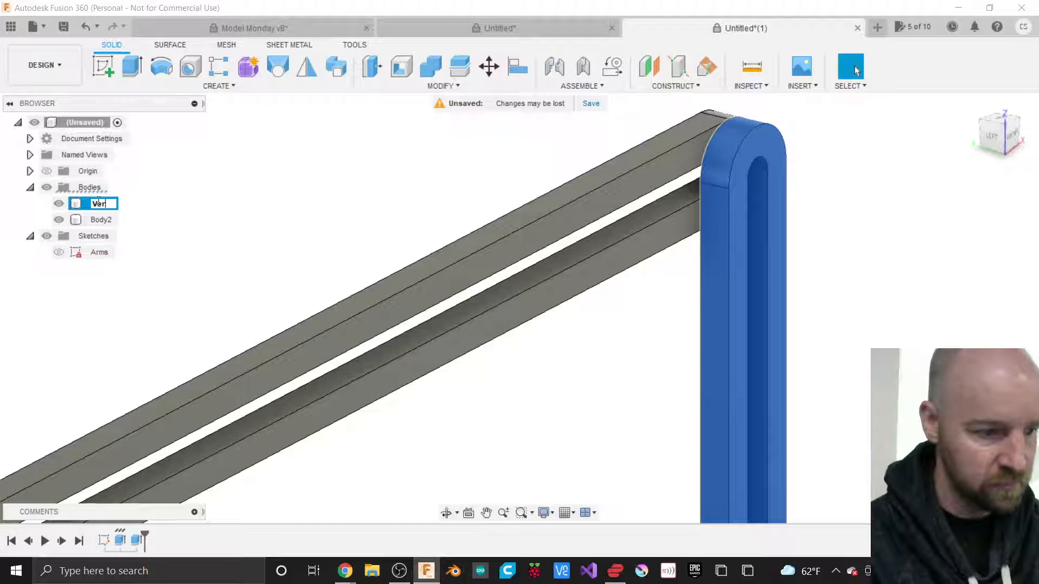
text(tical)
key(Return)
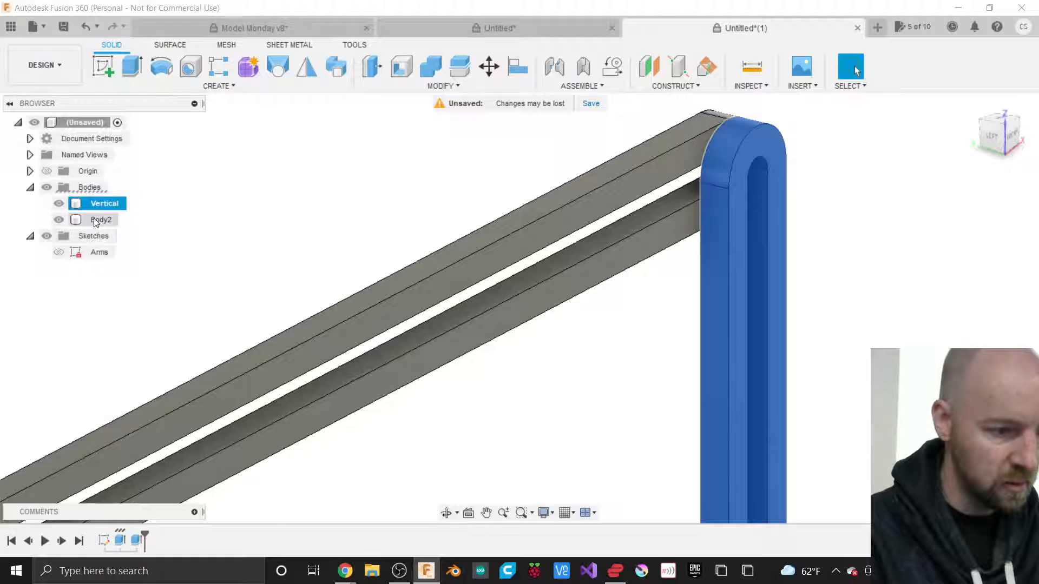
Step: Rename the horizontal arm's body, Body2, as Horizontal
double_click(95, 221)
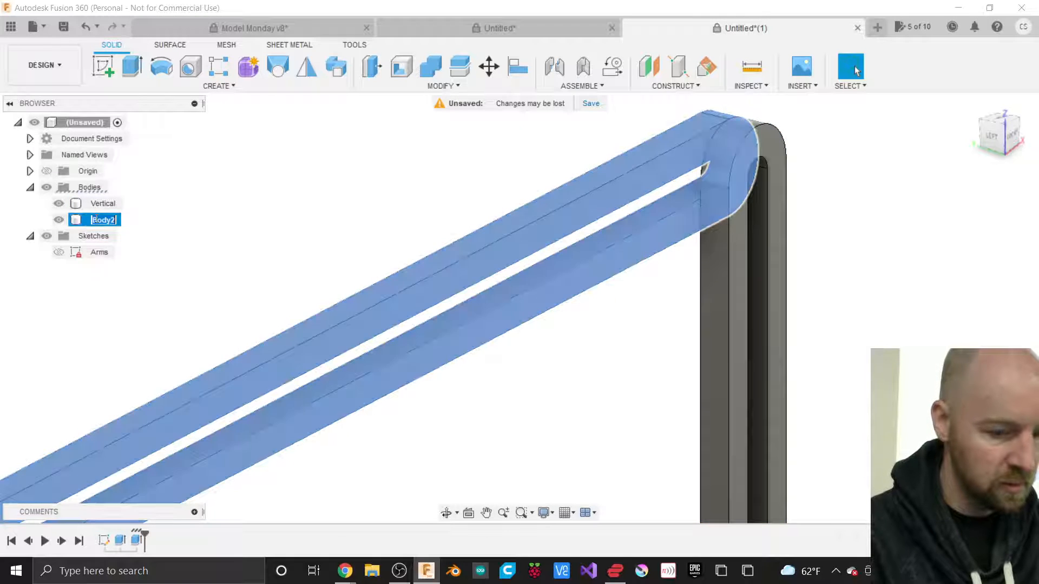
text(Hori)
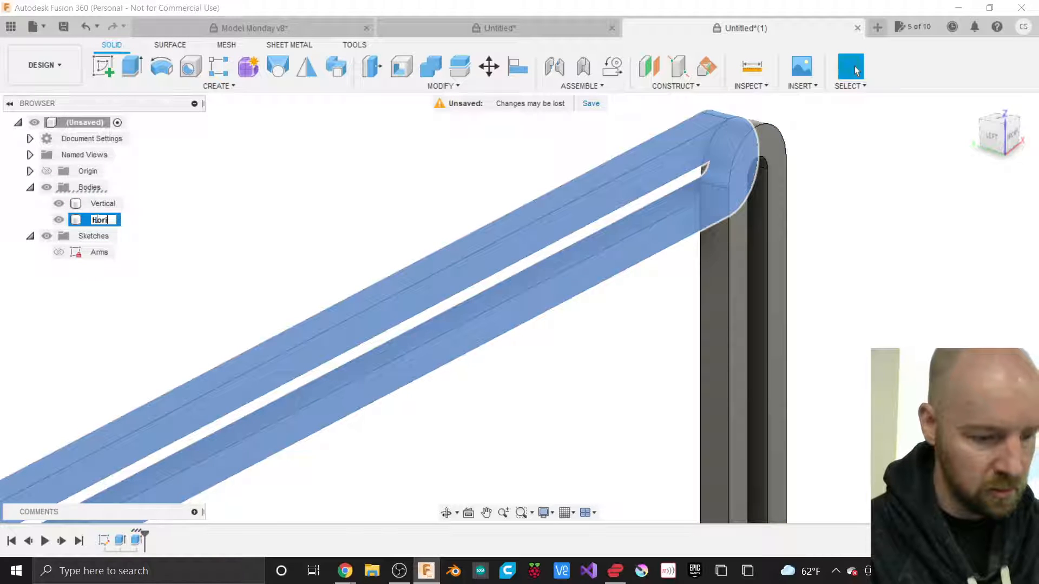
text(zontal)
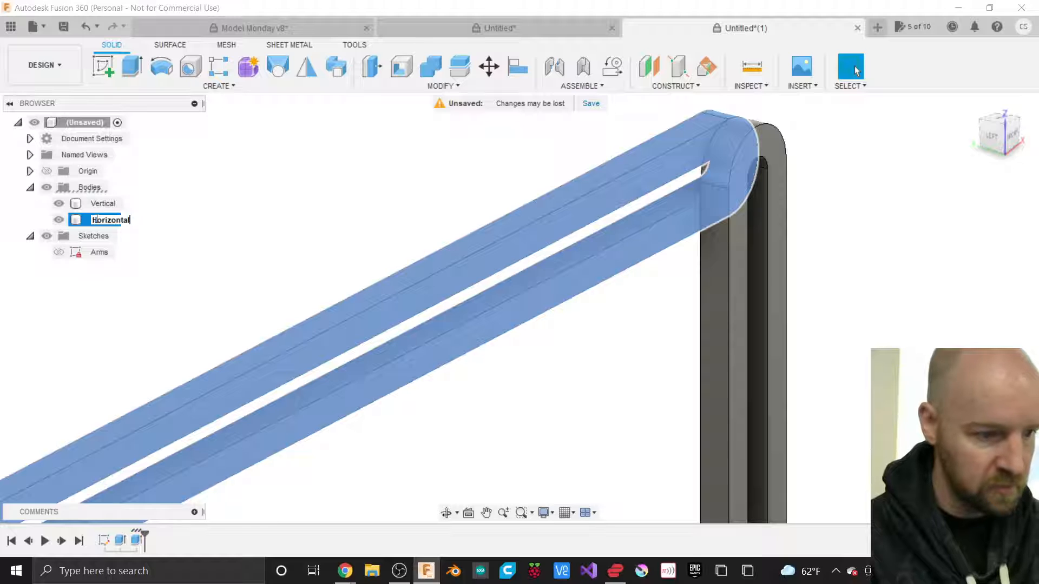
key(Return)
key(Escape)
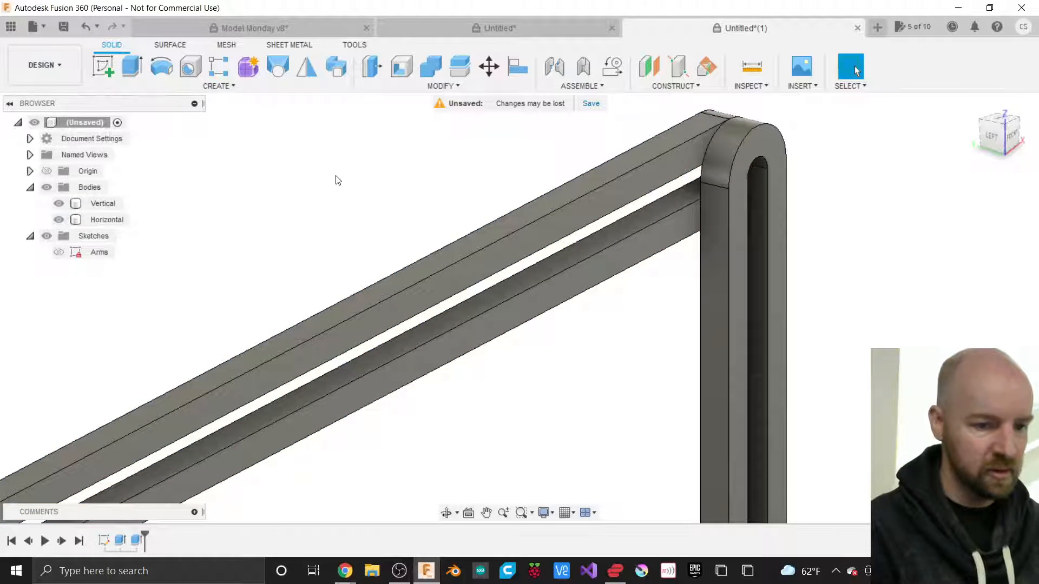
Step: Examine both slotted arms from the front, from the corner where they meet down to the vertical arm's lower hole
scroll(336, 181, down, 3)
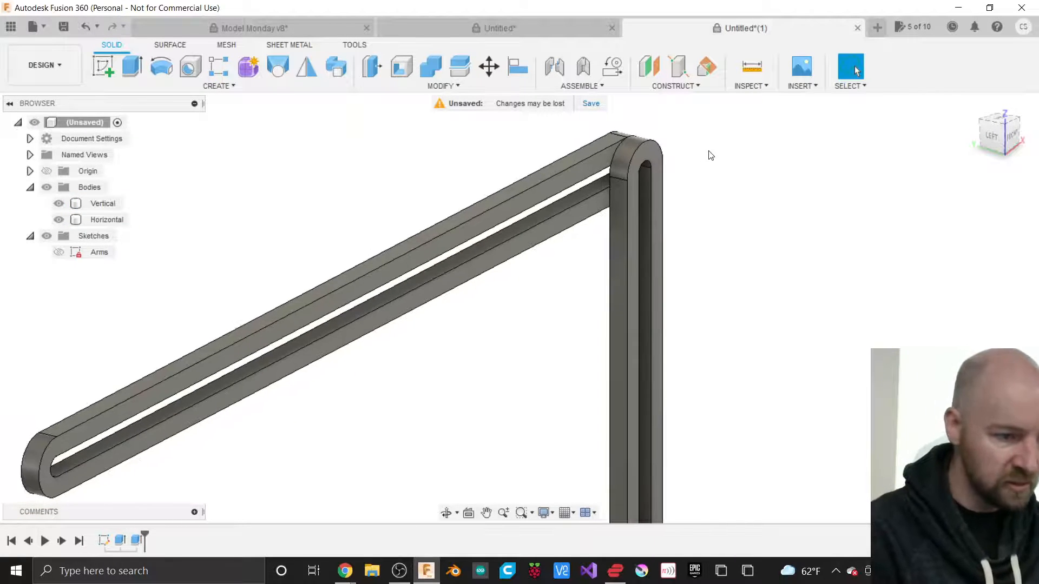
scroll(711, 155, down, 1)
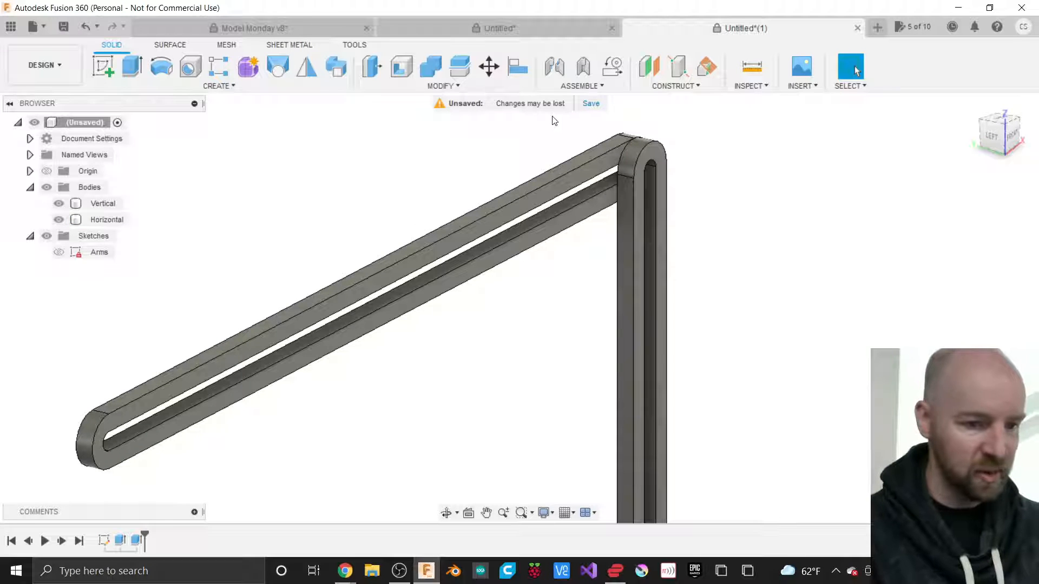
scroll(528, 132, down, 1)
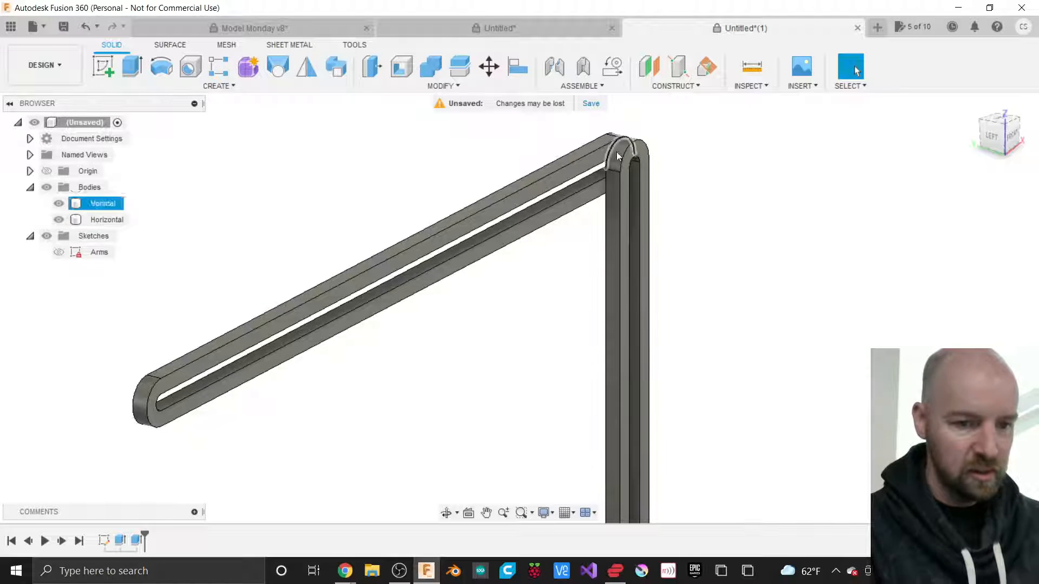
shift+middle_drag(986, 142, 977, 141)
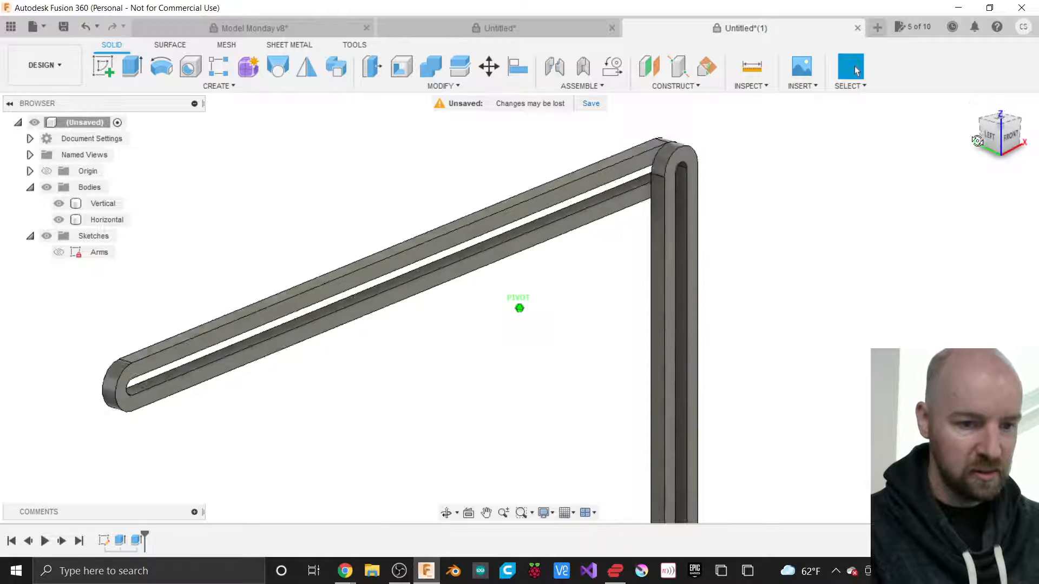
mouse_move(977, 140)
mouse_down()
mouse_move(955, 129)
mouse_move(1000, 146)
mouse_up()
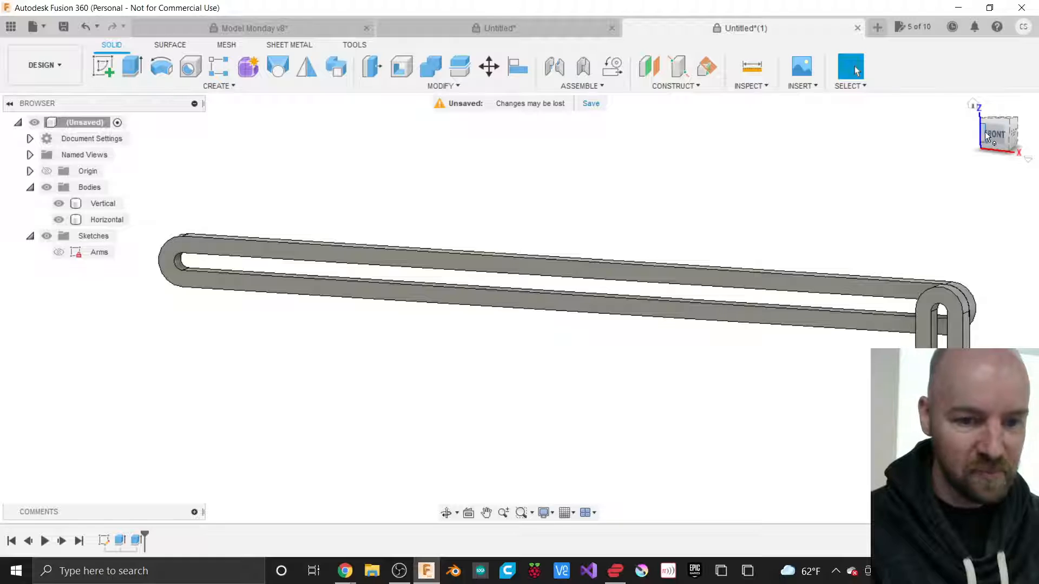
click(994, 135)
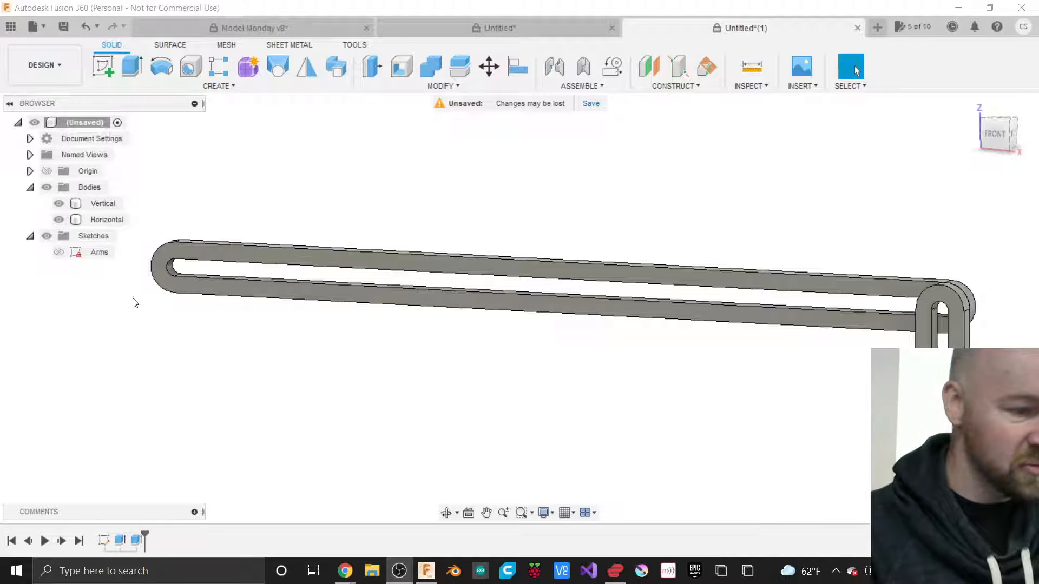
click(61, 221)
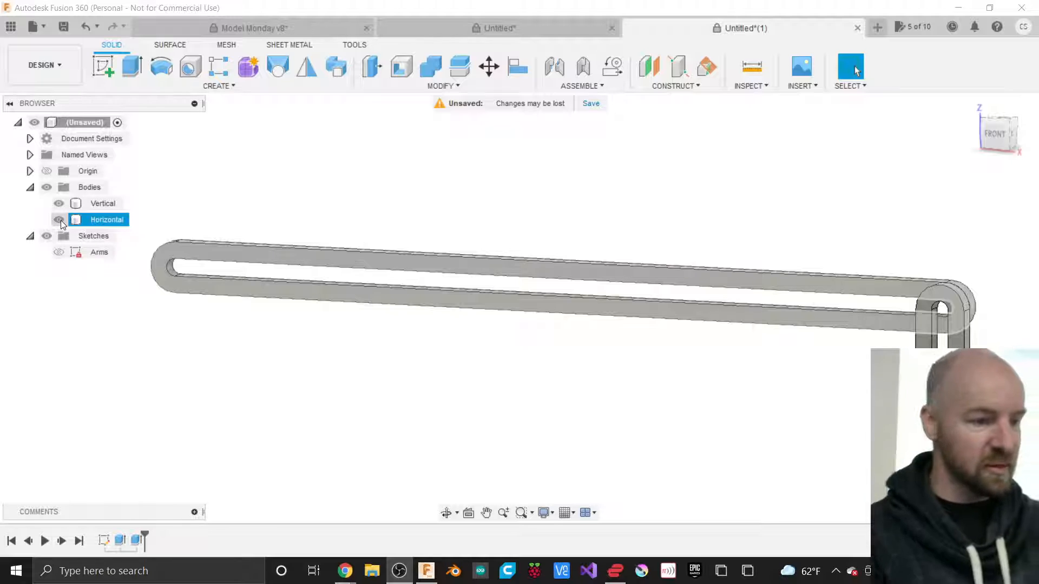
key(Escape)
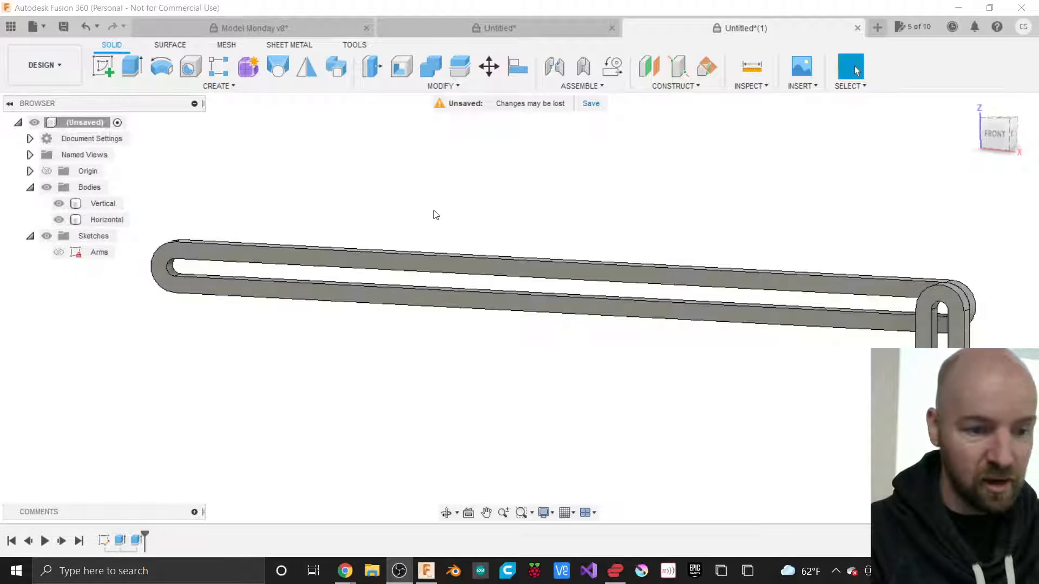
scroll(700, 220, down, 5)
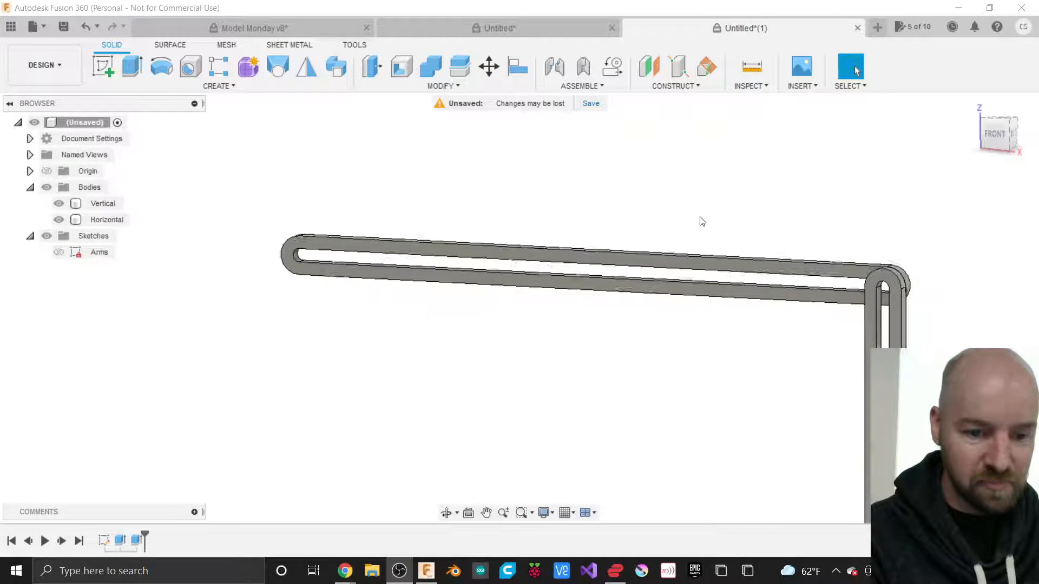
scroll(877, 229, down, 2)
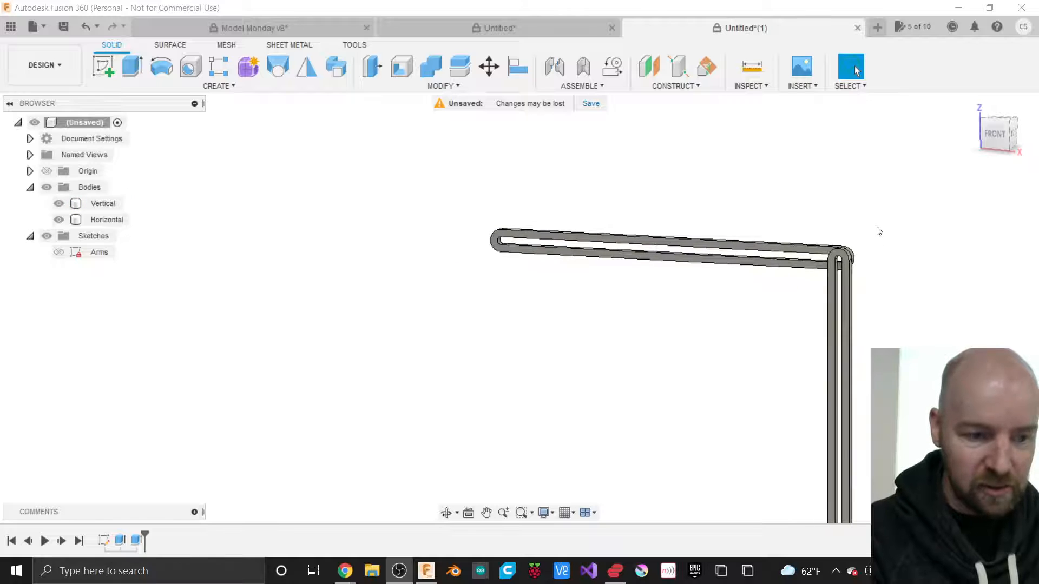
scroll(755, 196, down, 1)
scroll(842, 259, down, 1)
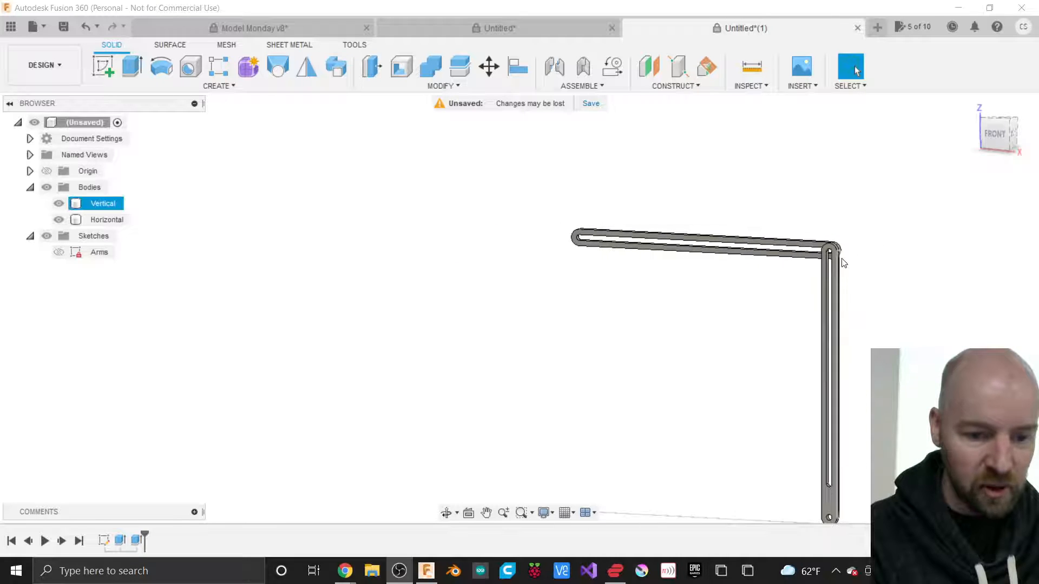
click(996, 136)
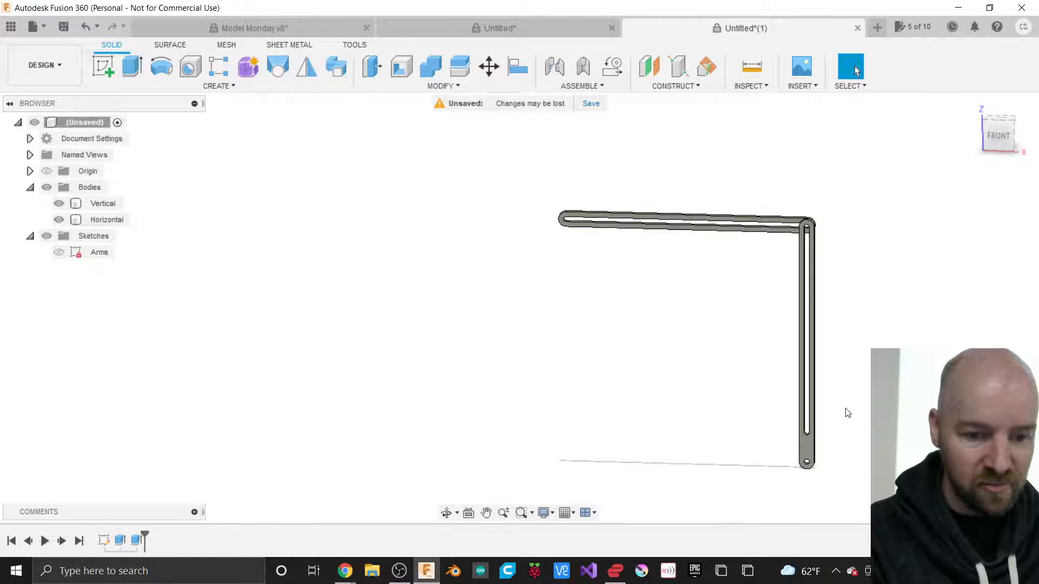
scroll(848, 413, up, 3)
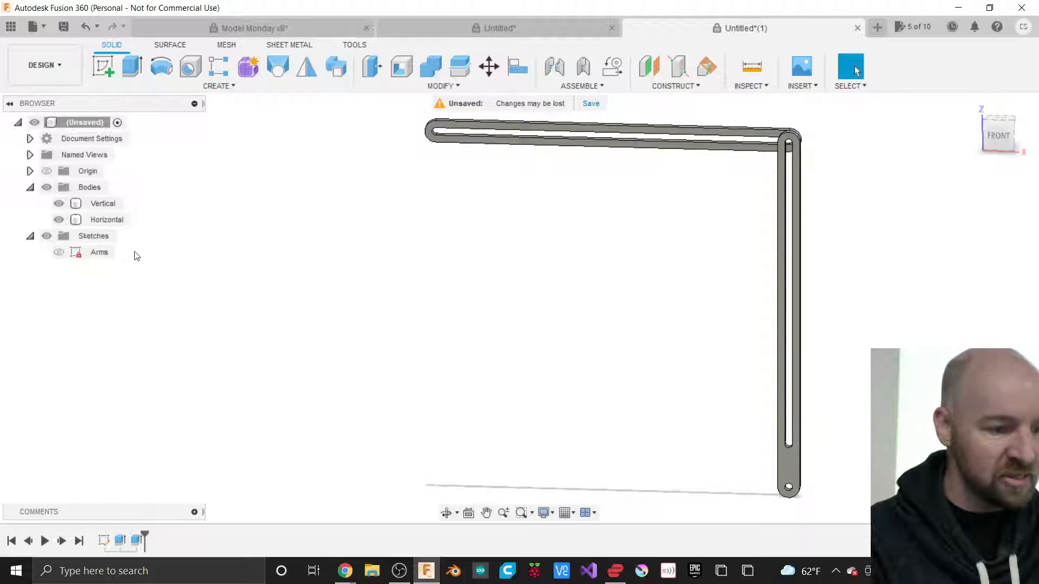
Step: Open the Arms sketch for editing
click(107, 252)
click(58, 252)
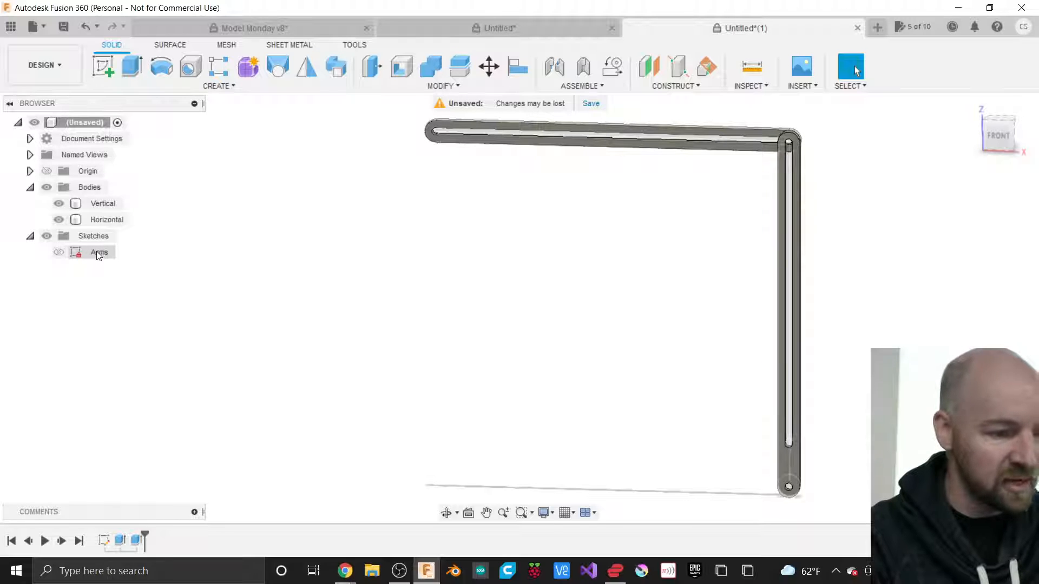
click(96, 252)
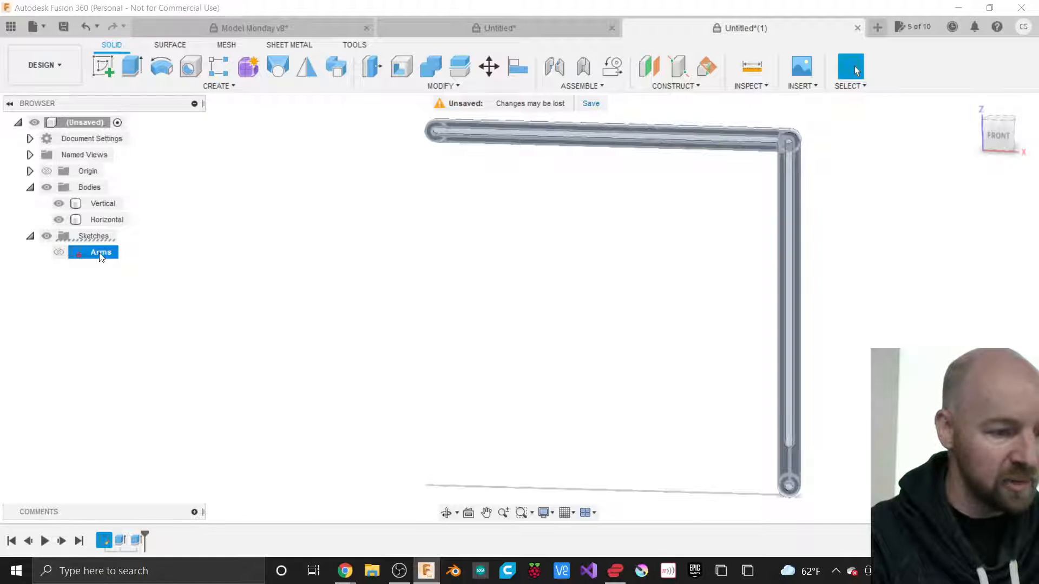
click(101, 253)
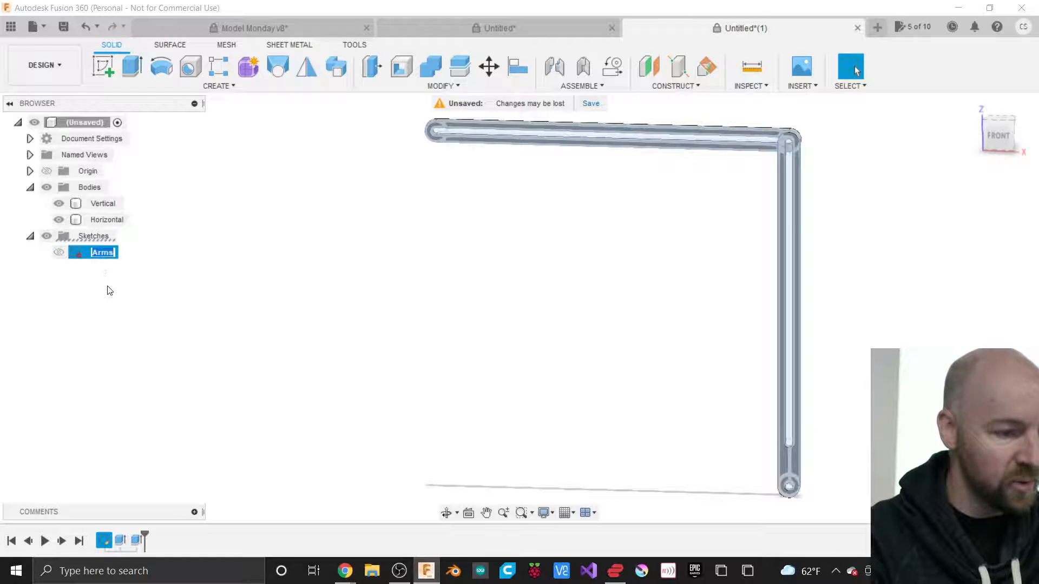
click(109, 290)
right_click(96, 255)
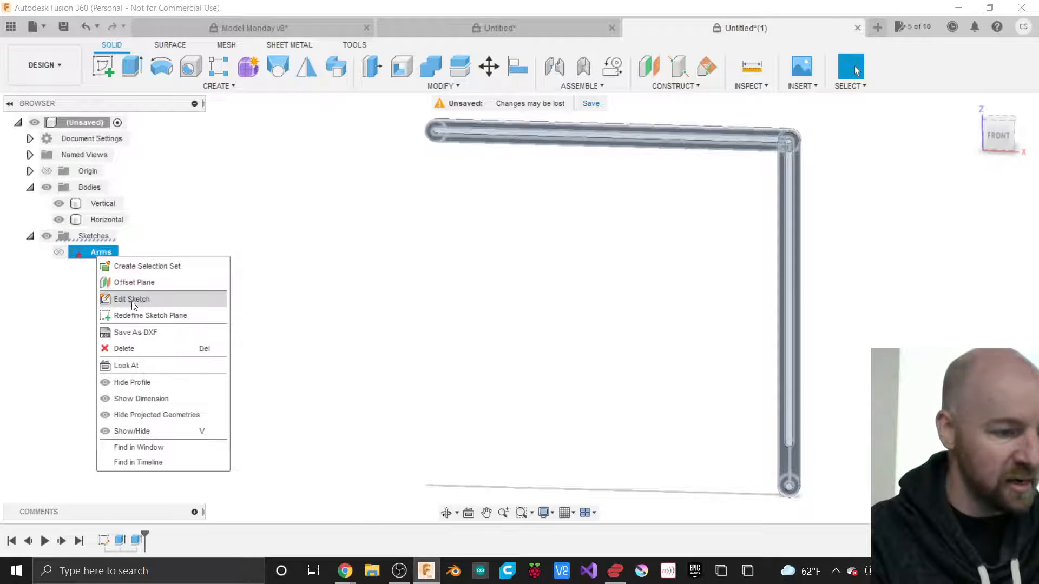
click(291, 299)
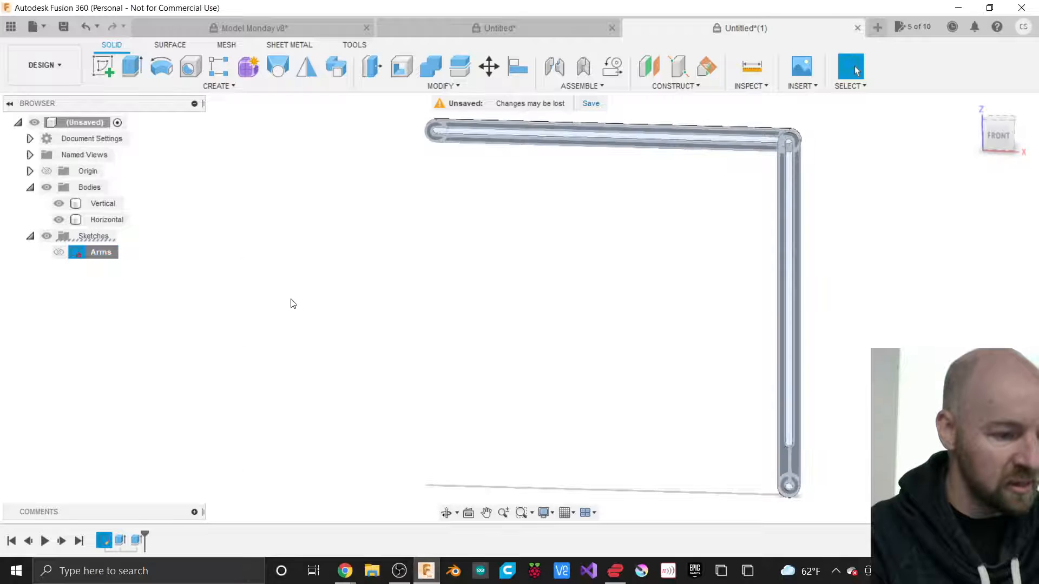
click(201, 435)
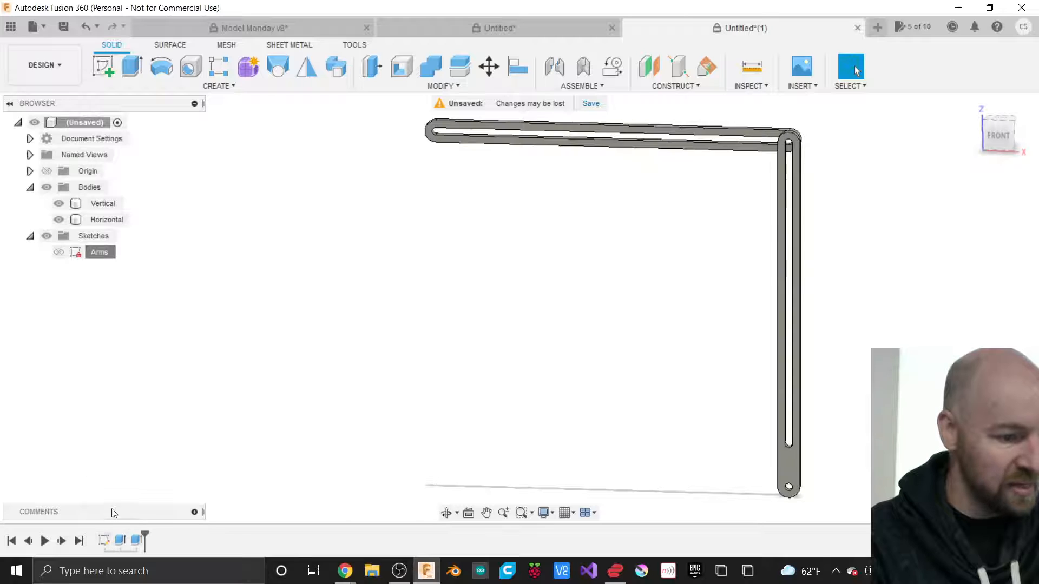
right_click(103, 542)
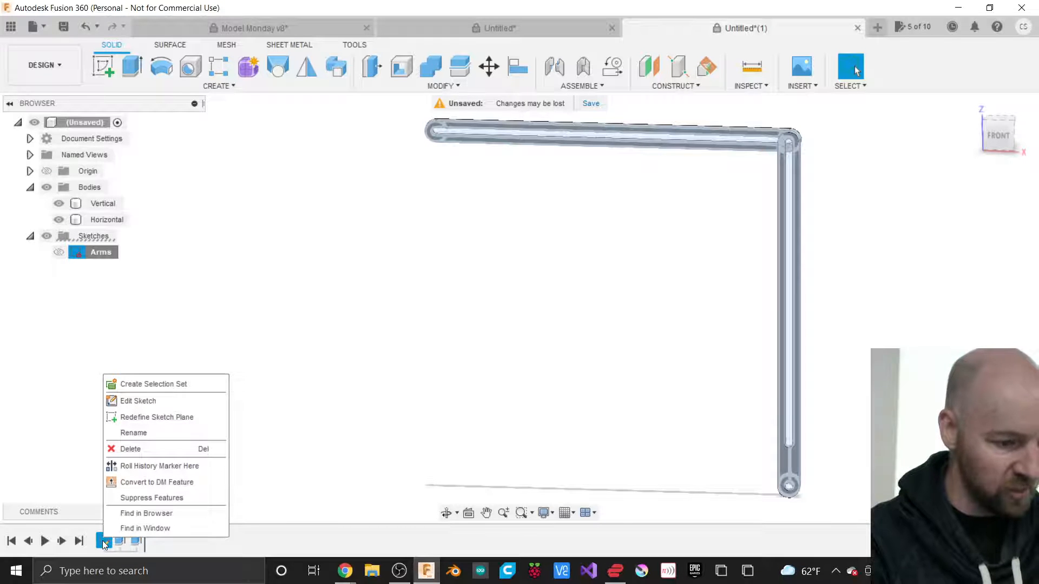
click(138, 400)
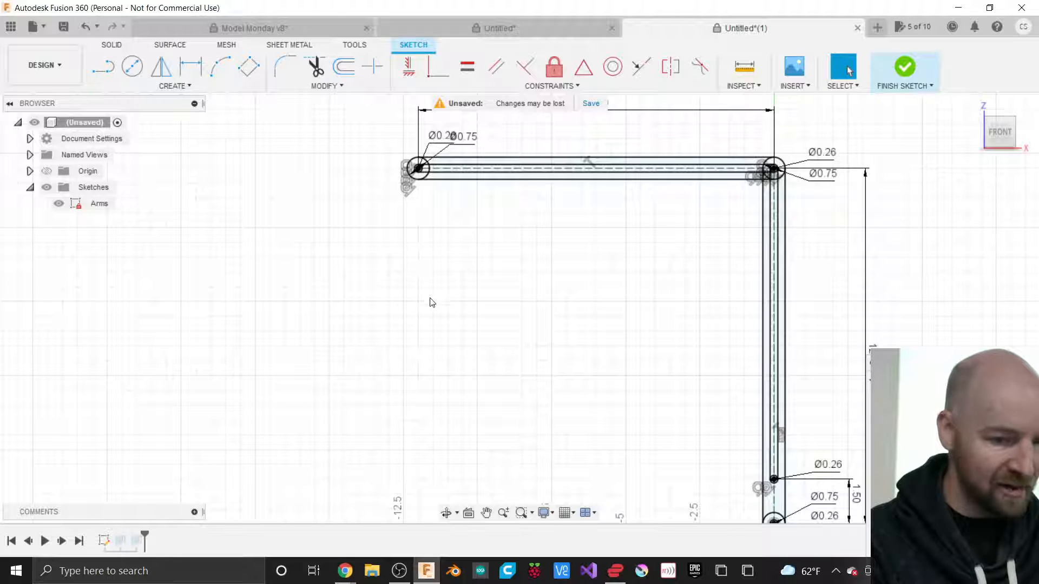
Step: Sketch a center-diameter circle concentric with the vertical arm's lower pivot hole, larger than the 0.75 in end circle
scroll(525, 231, down, 2)
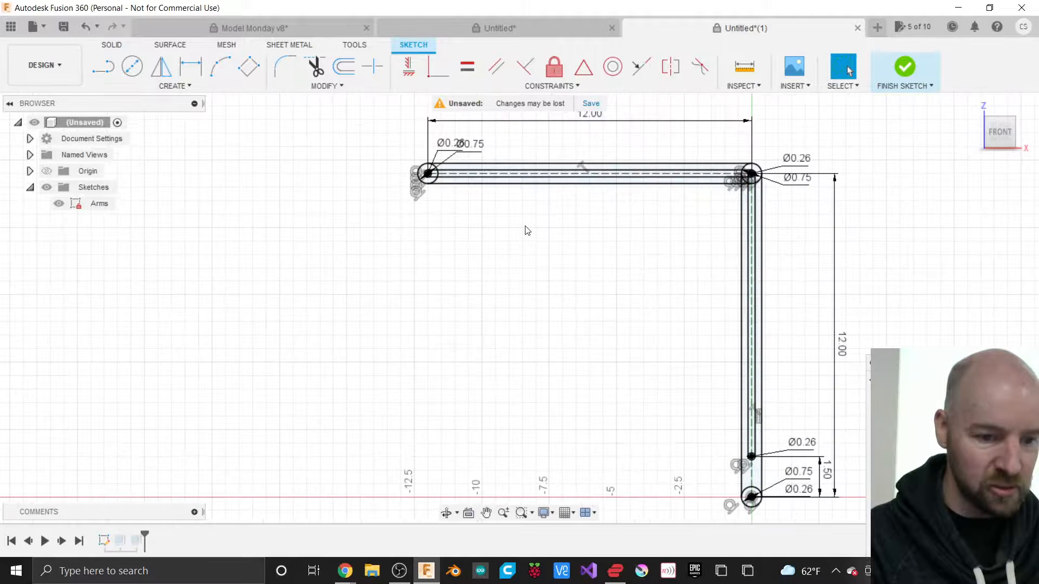
scroll(601, 185, down, 2)
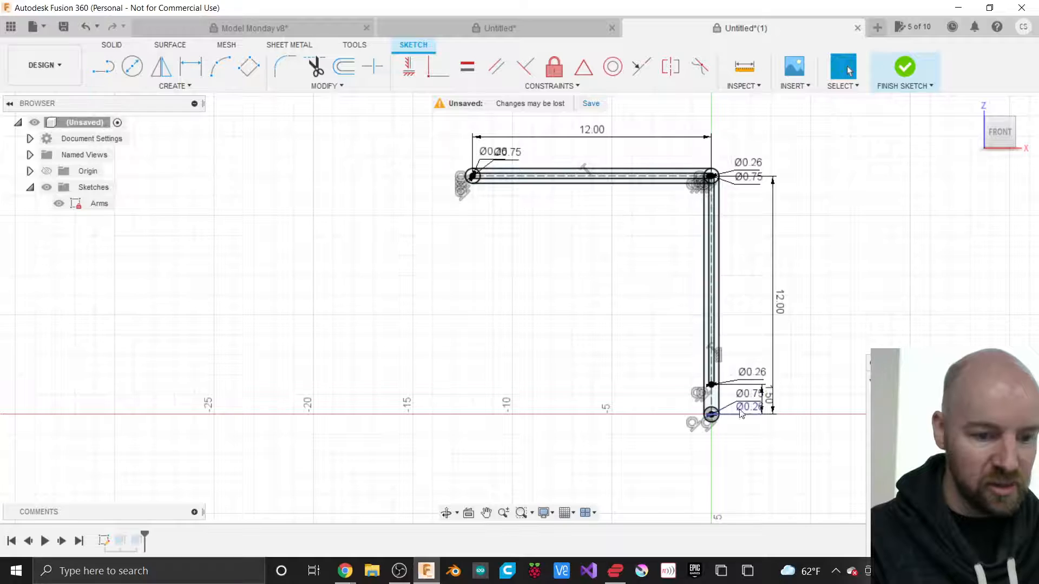
scroll(749, 429, up, 4)
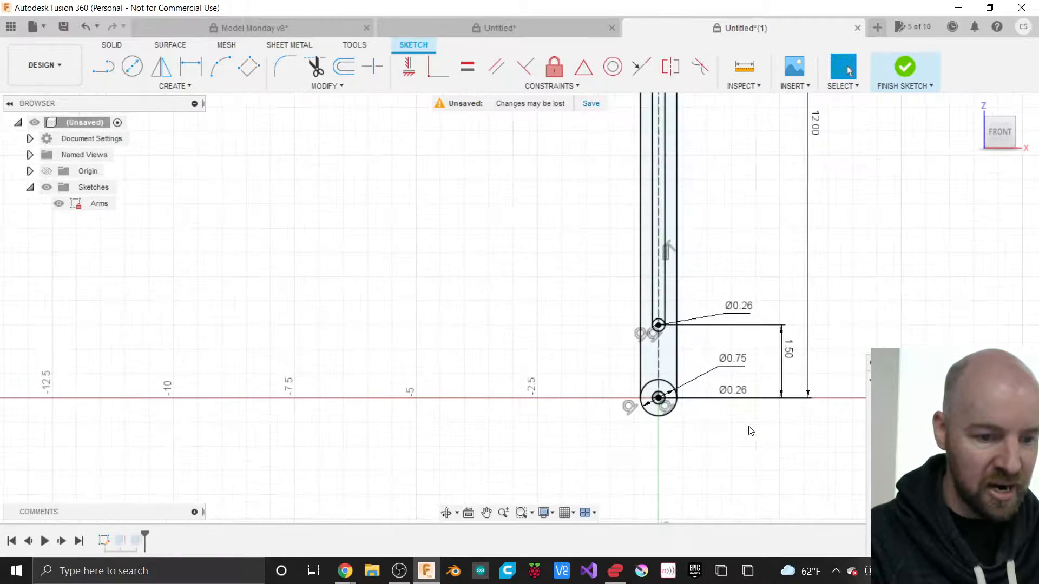
scroll(750, 430, up, 2)
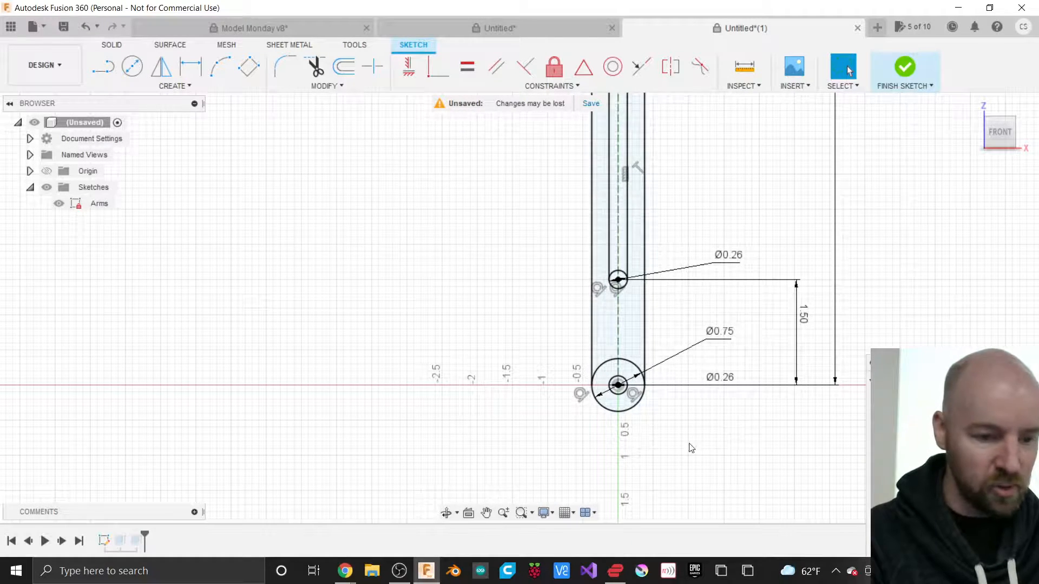
scroll(690, 448, up, 2)
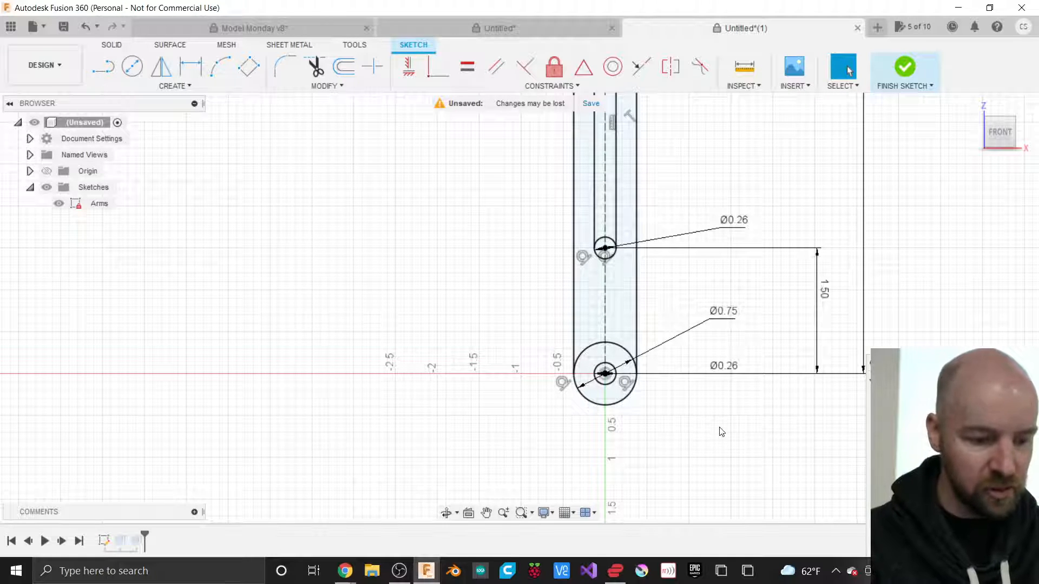
click(180, 86)
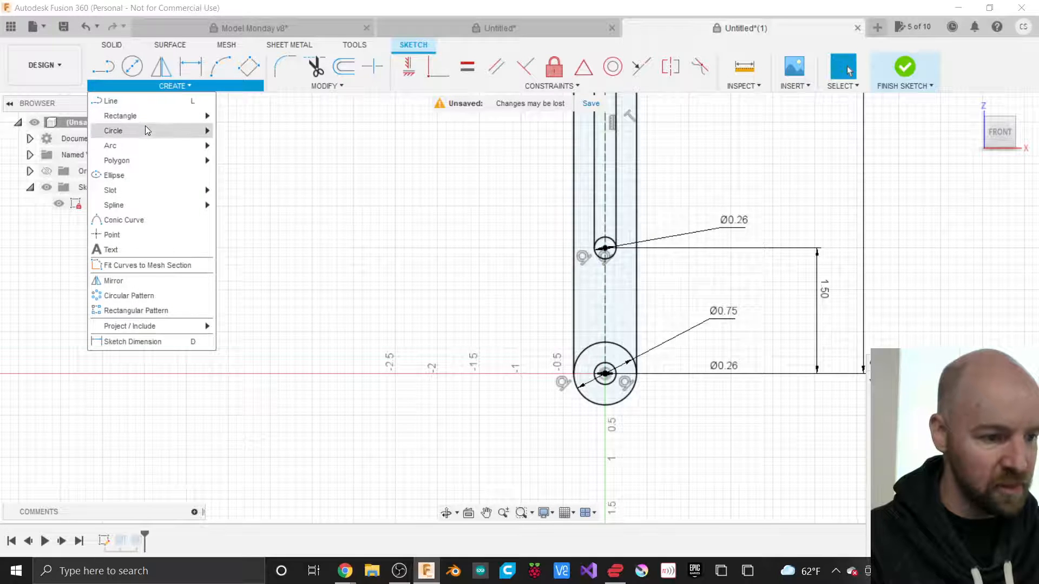
mouse_move(146, 130)
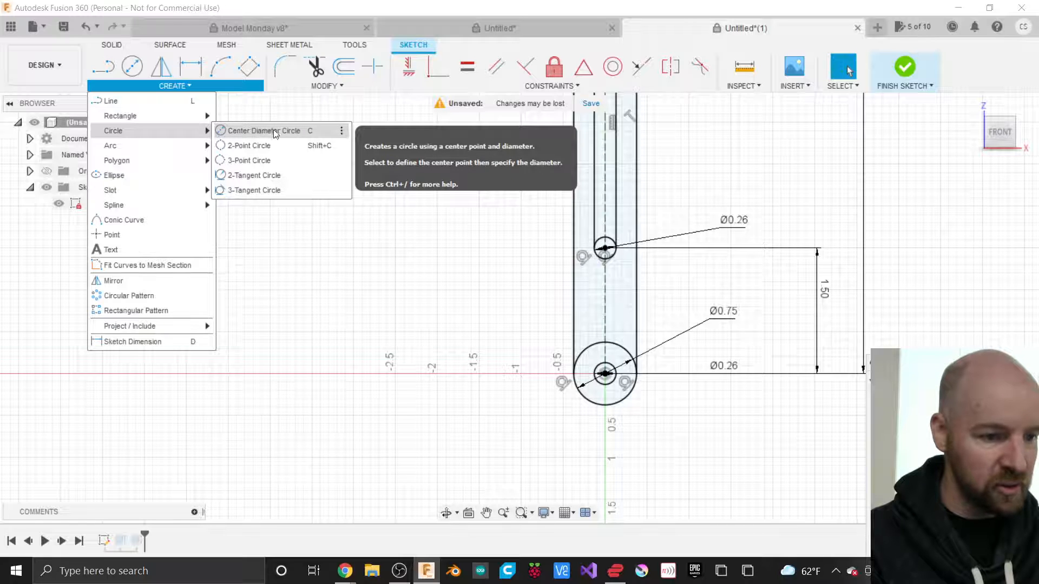
click(469, 278)
key(c)
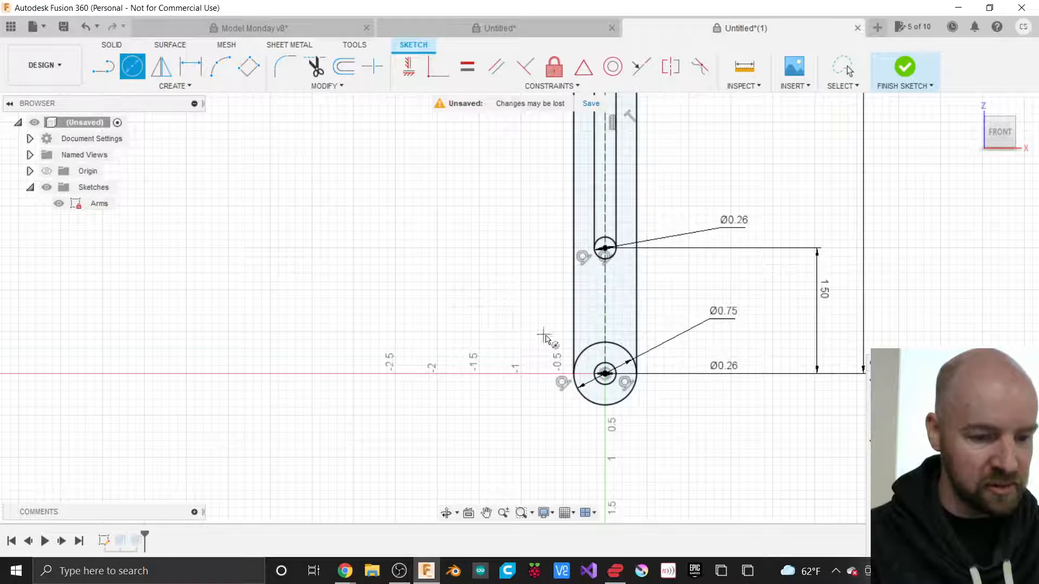
click(605, 373)
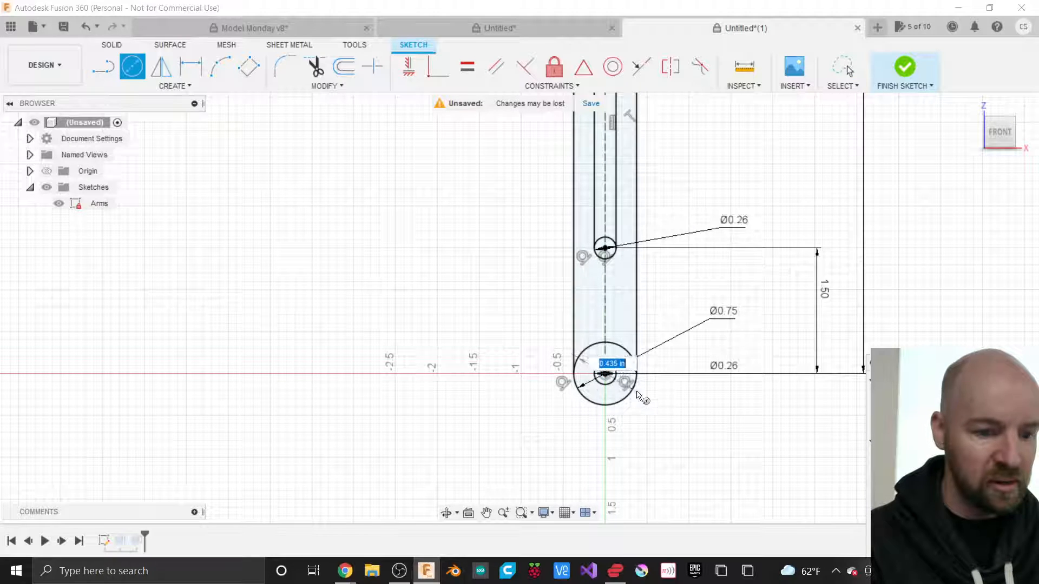
click(679, 428)
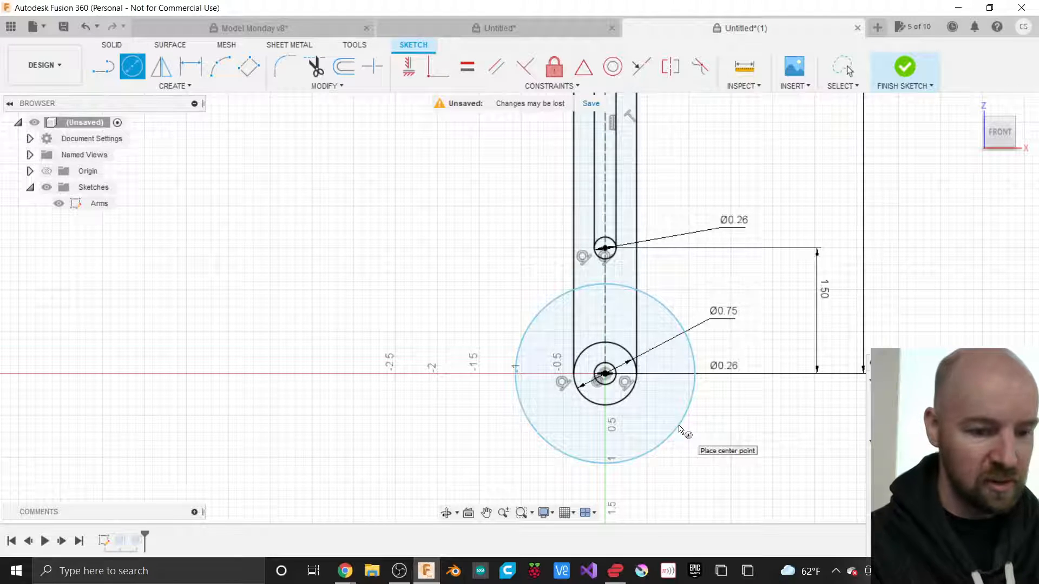
Step: Replace the circle around the vertical arm's lower pivot hole with a concentric 2 in diameter circle, placing its dimension outside the circle
key(Escape)
key(ctrl+z)
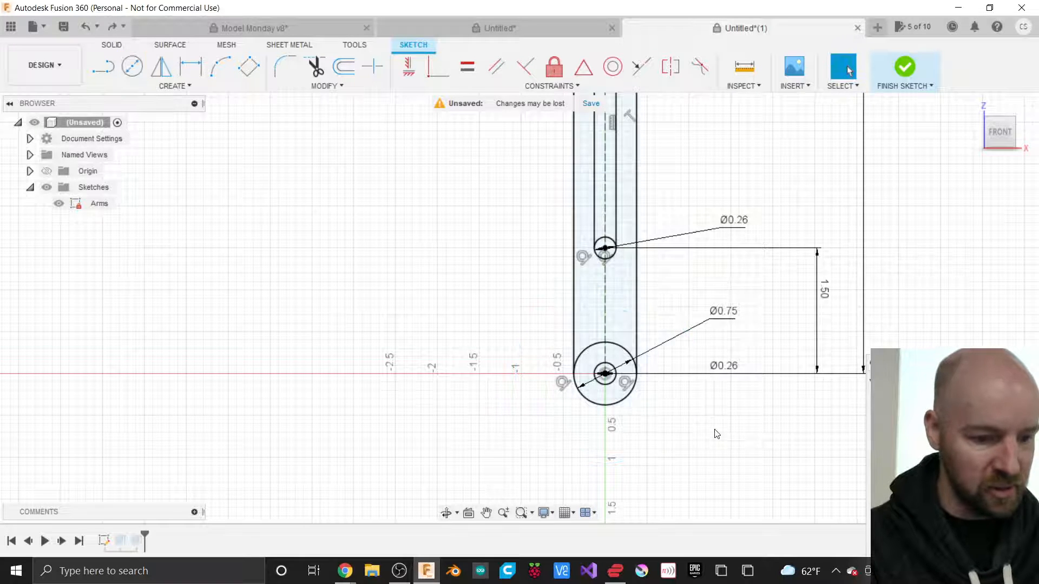
key(c)
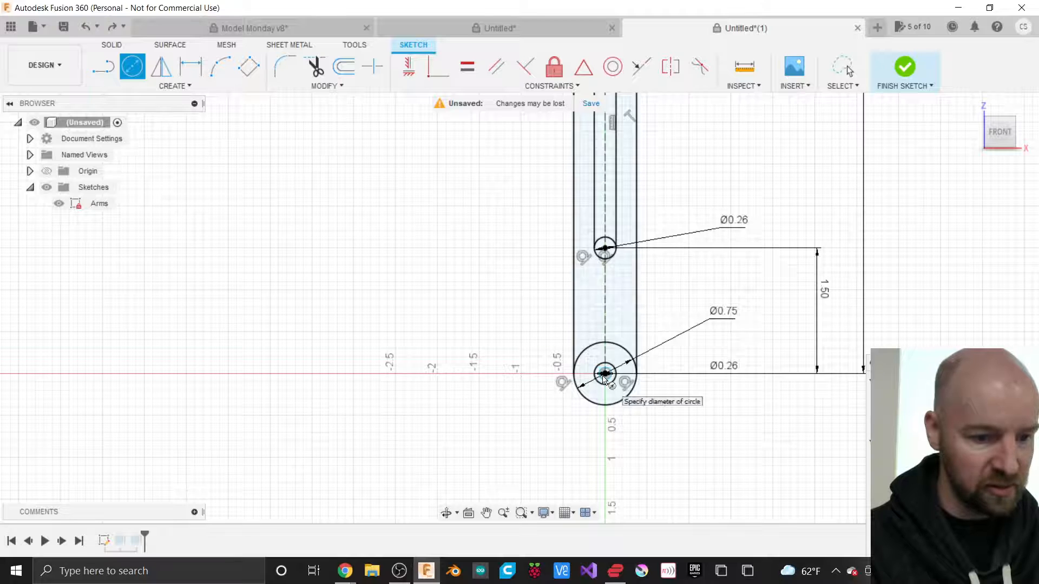
click(604, 373)
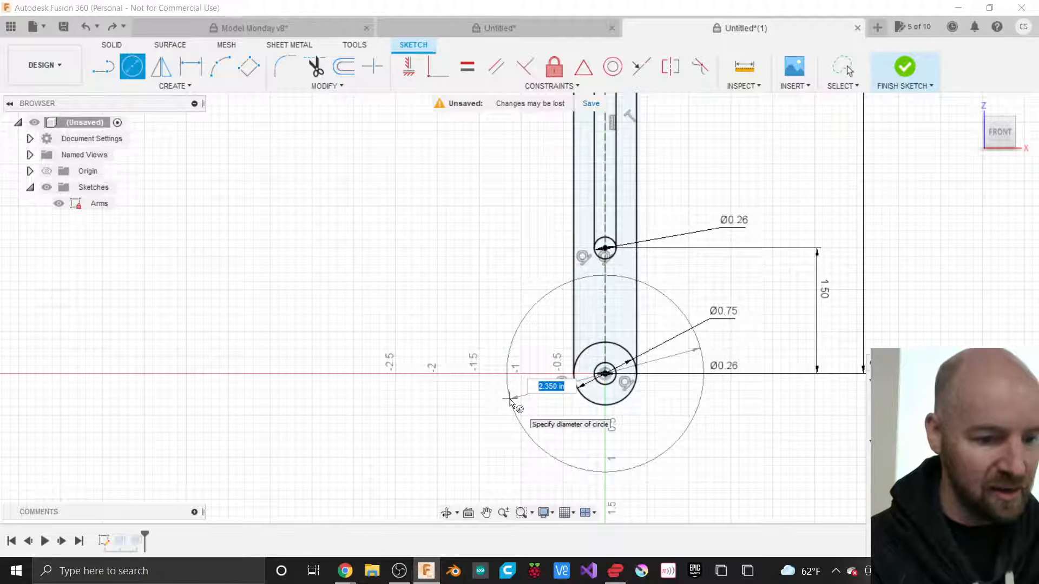
text(2)
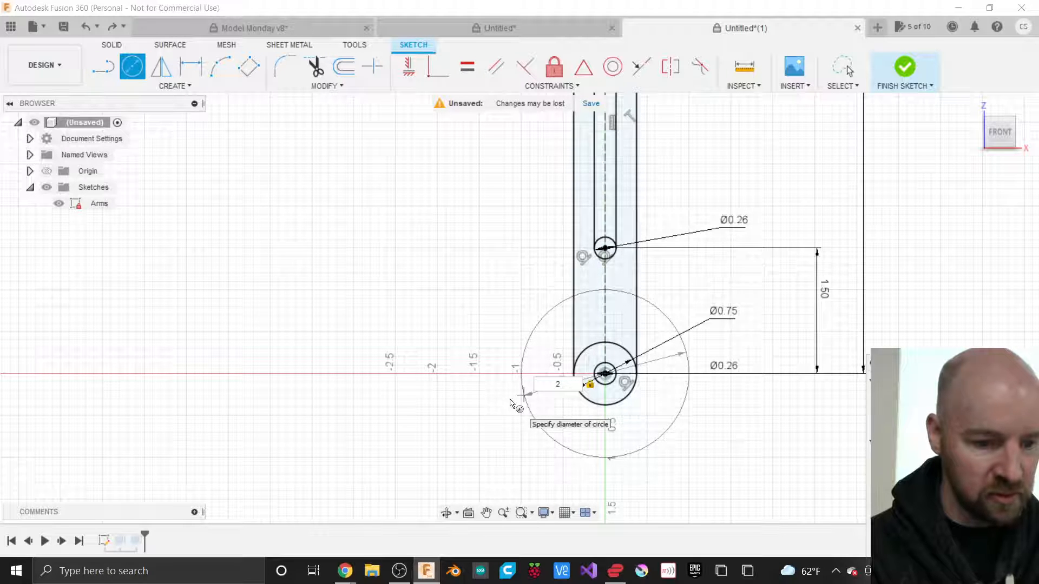
key(Return)
key(Escape)
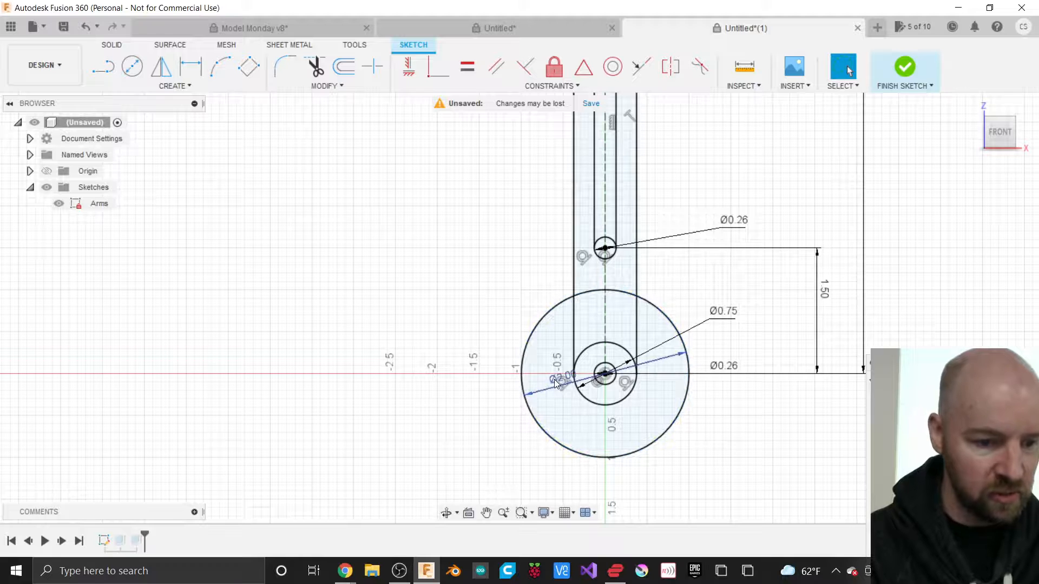
drag(554, 382, 718, 421)
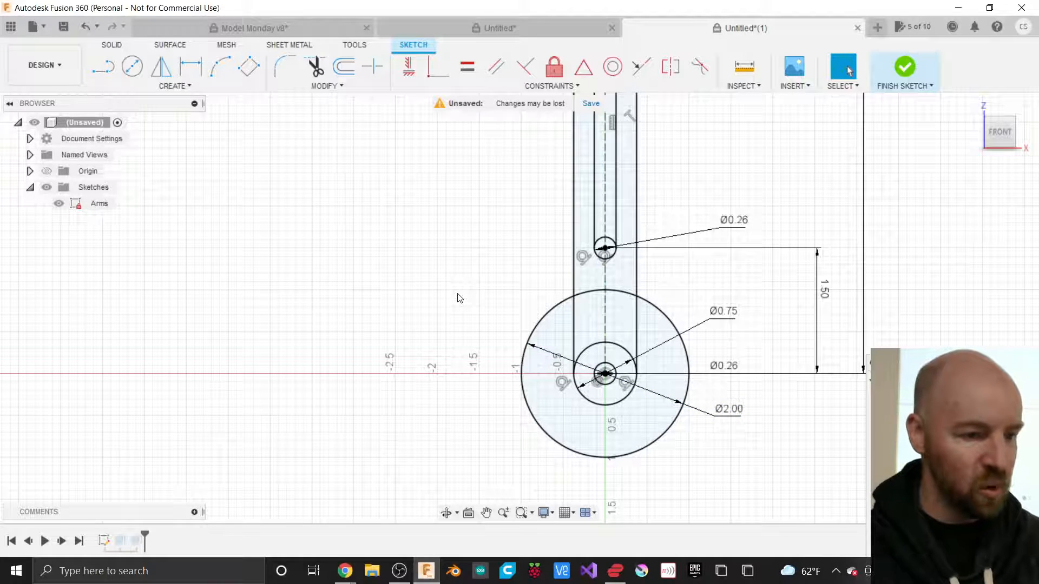
Step: Try a two-point rectangle with its first corner on the vertical axis below the lower pivot hole, and undo it
click(171, 85)
mouse_move(159, 114)
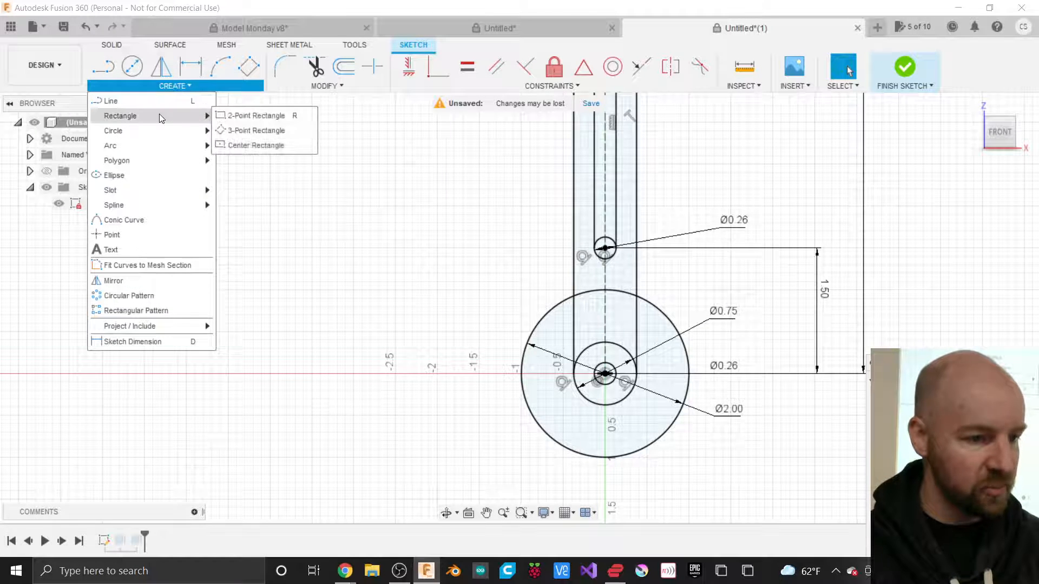
click(242, 115)
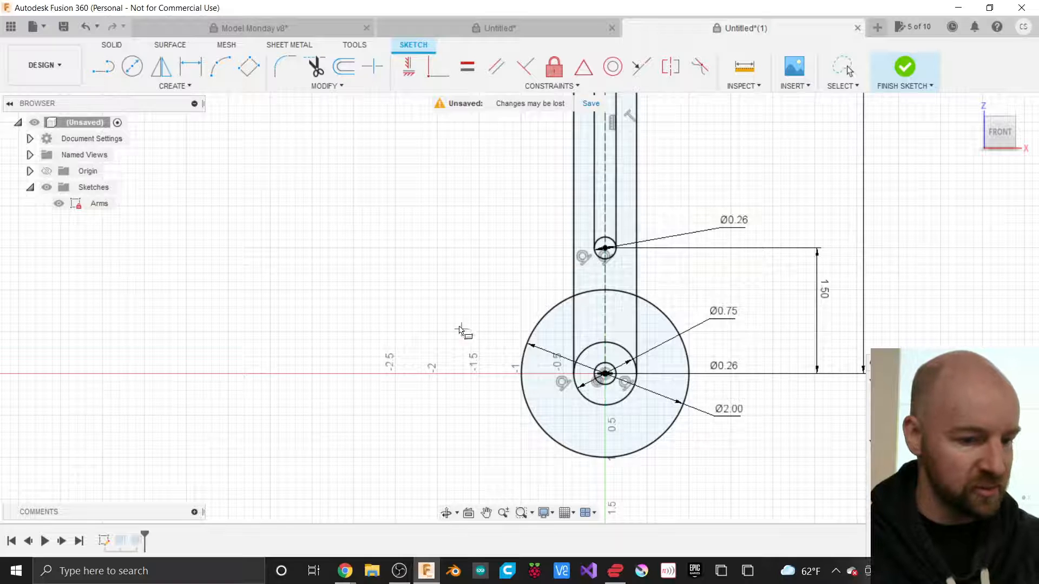
scroll(456, 327, down, 2)
scroll(719, 464, up, 3)
scroll(718, 464, up, 1)
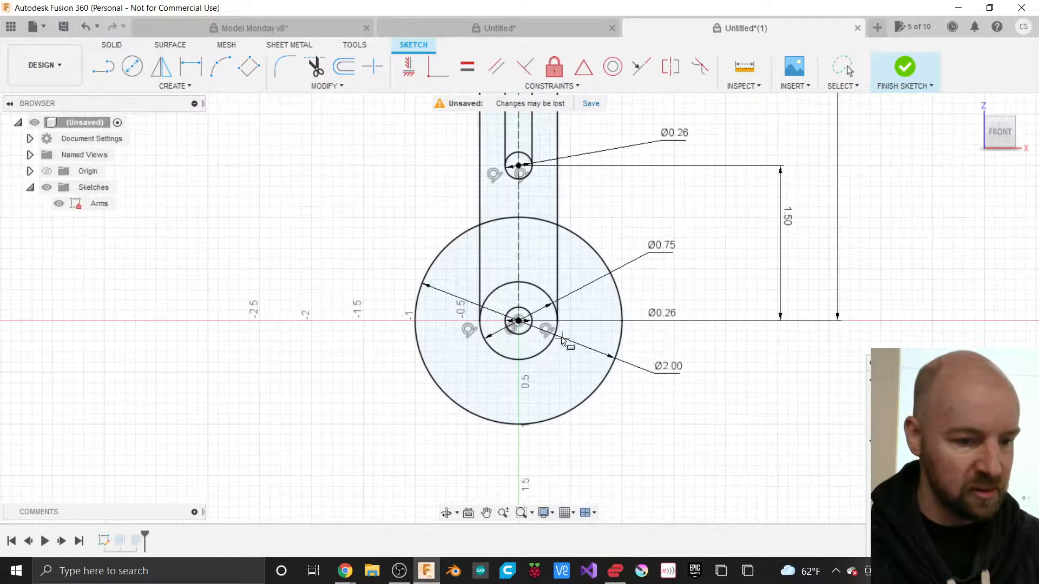
click(519, 371)
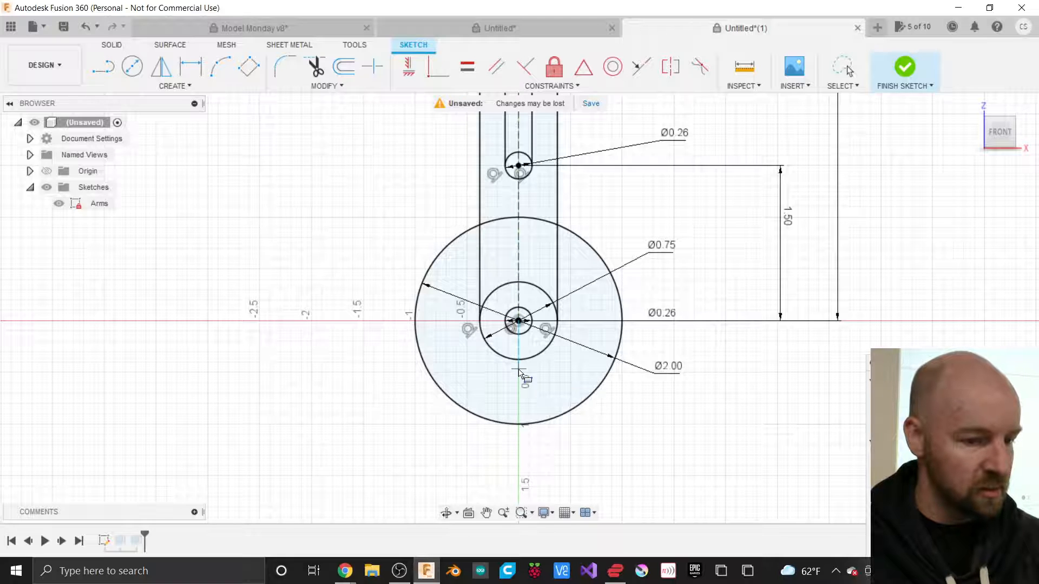
click(685, 450)
key(Escape)
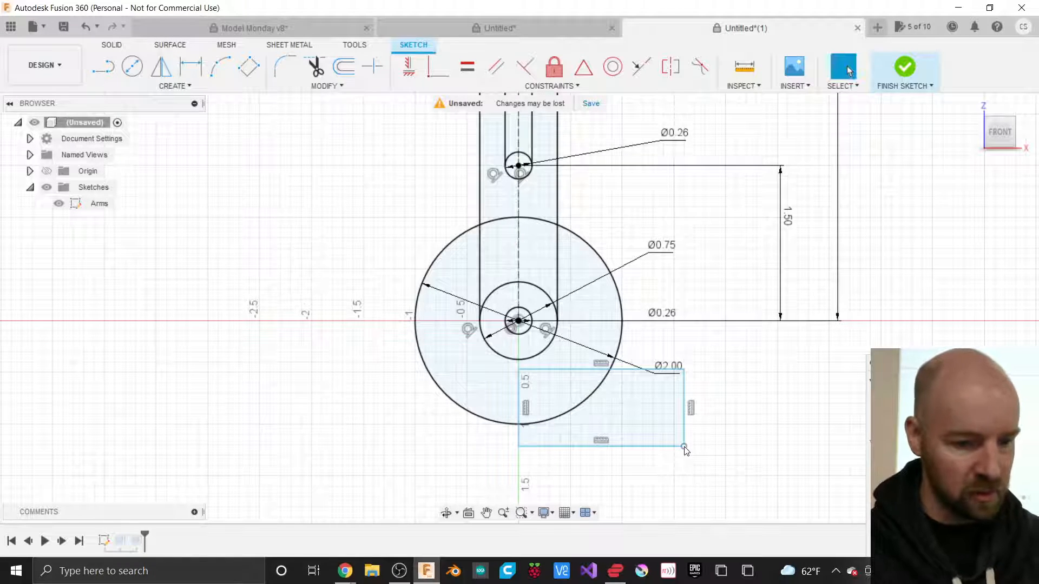
key(ctrl+z)
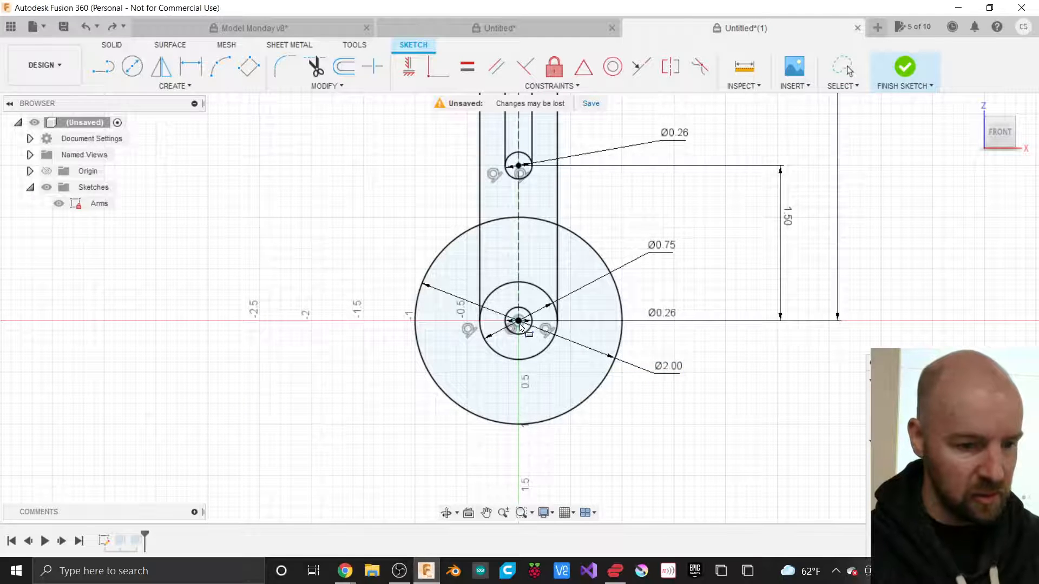
Step: Sketch a two-point rectangle 1 in high and 2 in wide overlapping the large circle's lower part, placing the width dimension beneath it
click(501, 381)
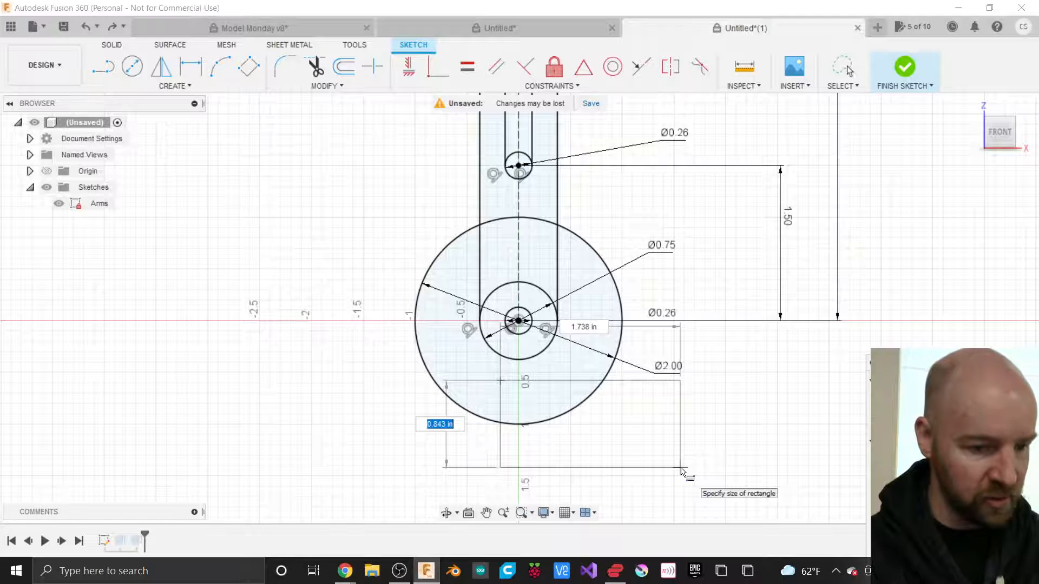
text(1)
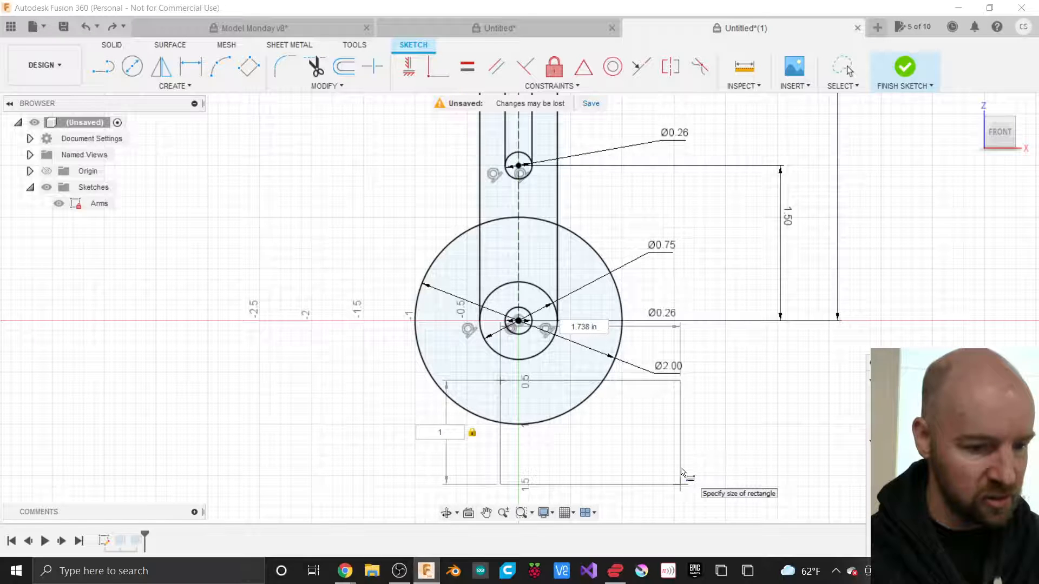
key(Tab)
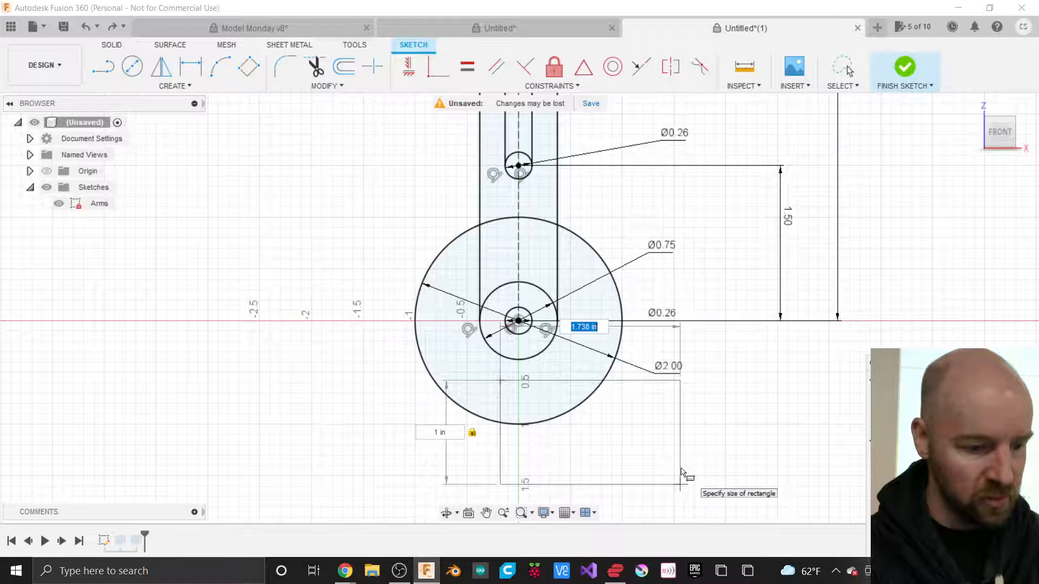
text(2)
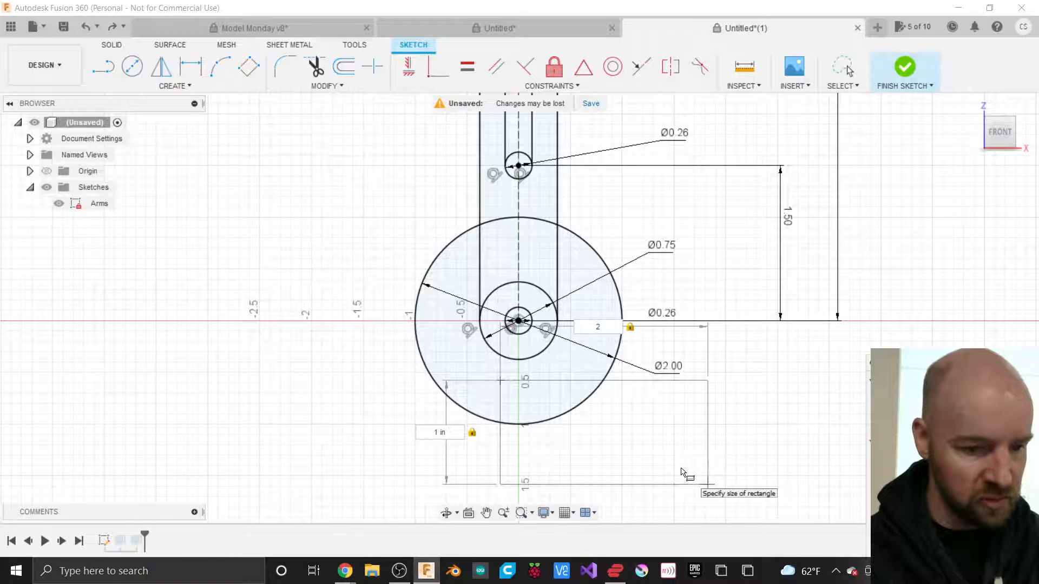
key(Return)
key(Escape)
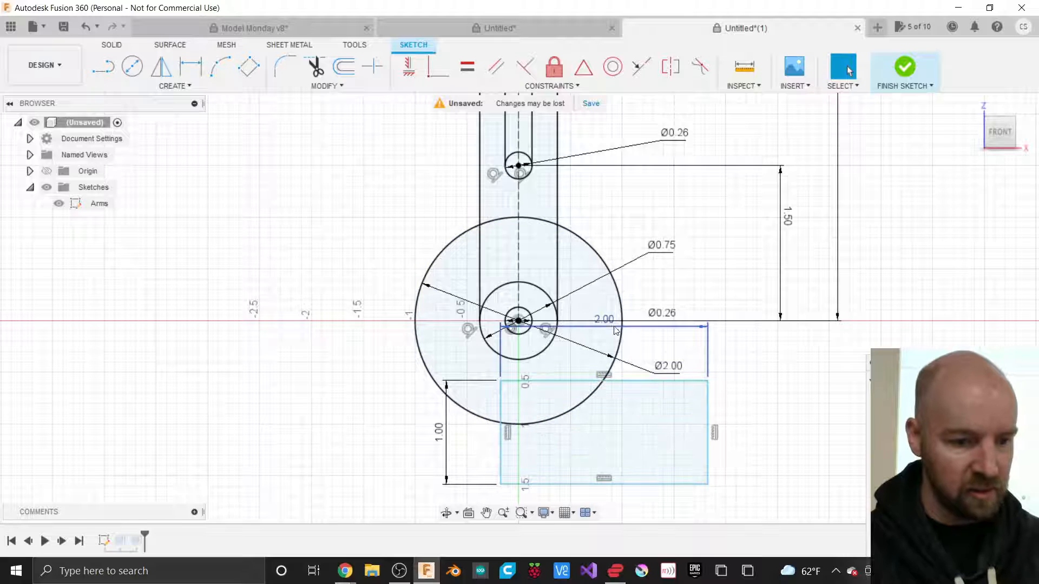
drag(610, 326, 622, 511)
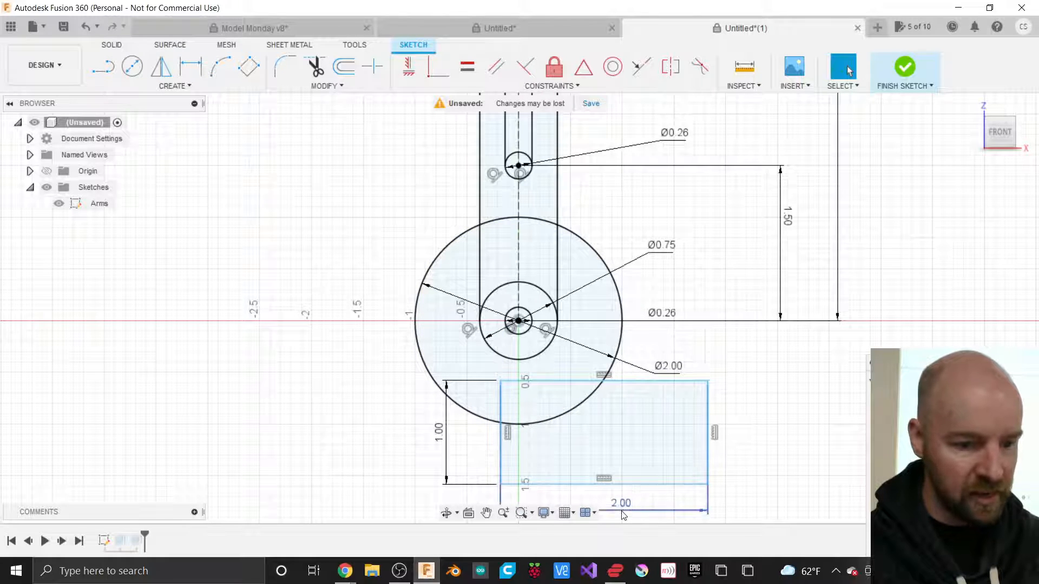
Step: Apply a Horizontal/Vertical constraint aligning the rectangle's upper-left corner vertically with the lower pivot hole's center
scroll(717, 330, down, 2)
scroll(631, 476, up, 3)
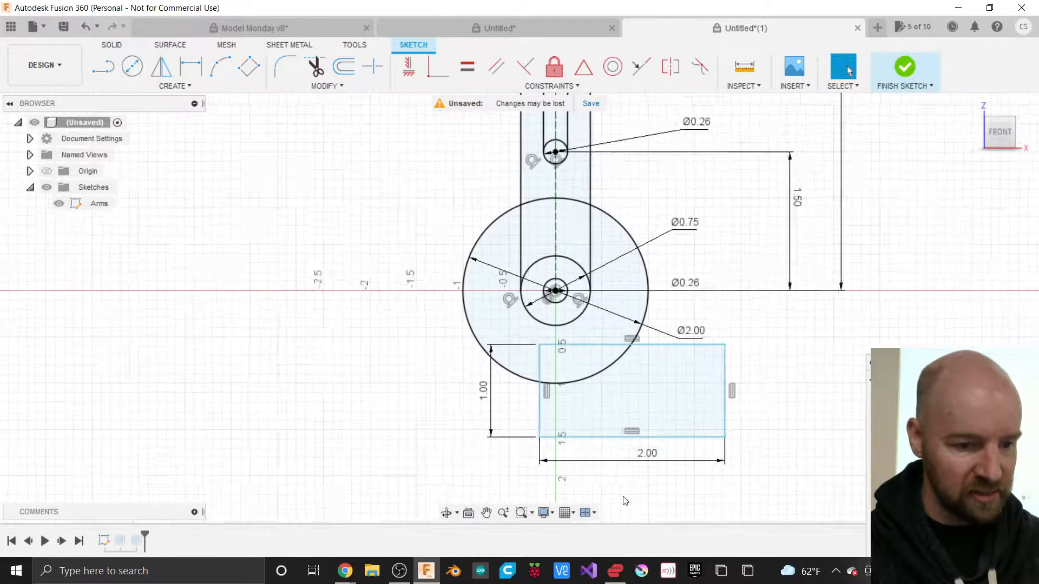
scroll(695, 382, up, 2)
click(696, 382)
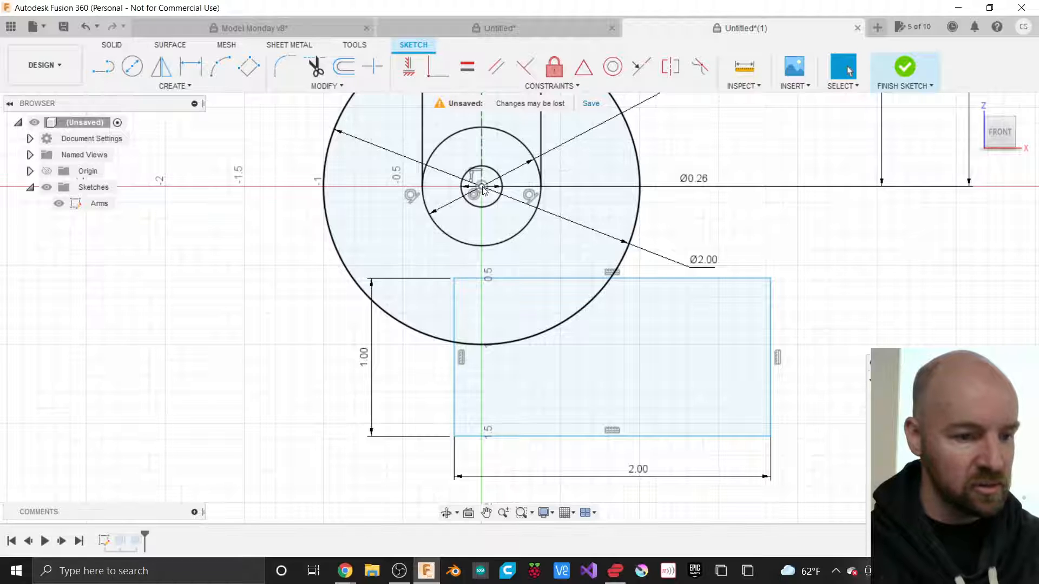
click(550, 87)
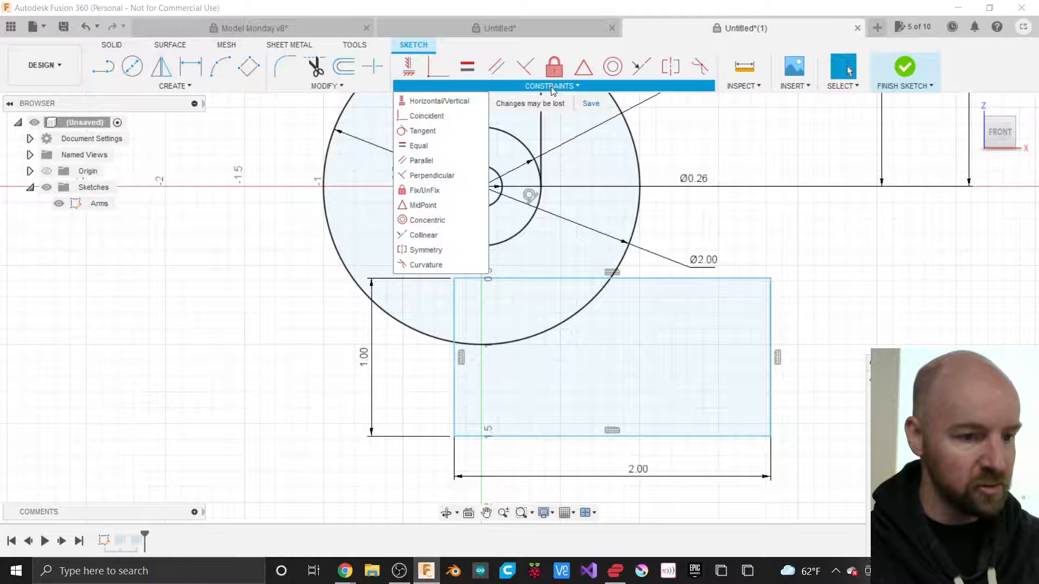
click(436, 101)
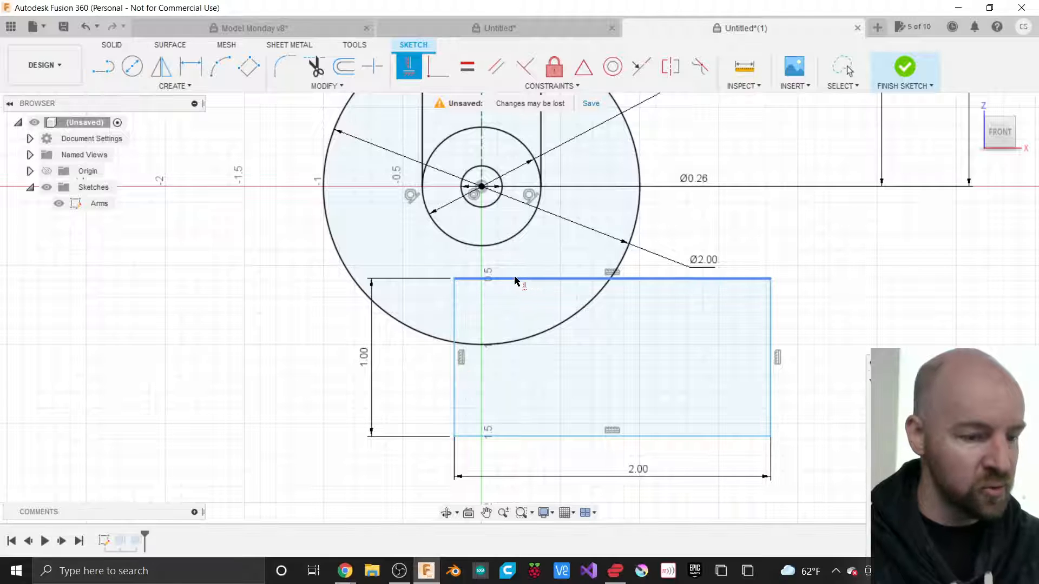
click(455, 279)
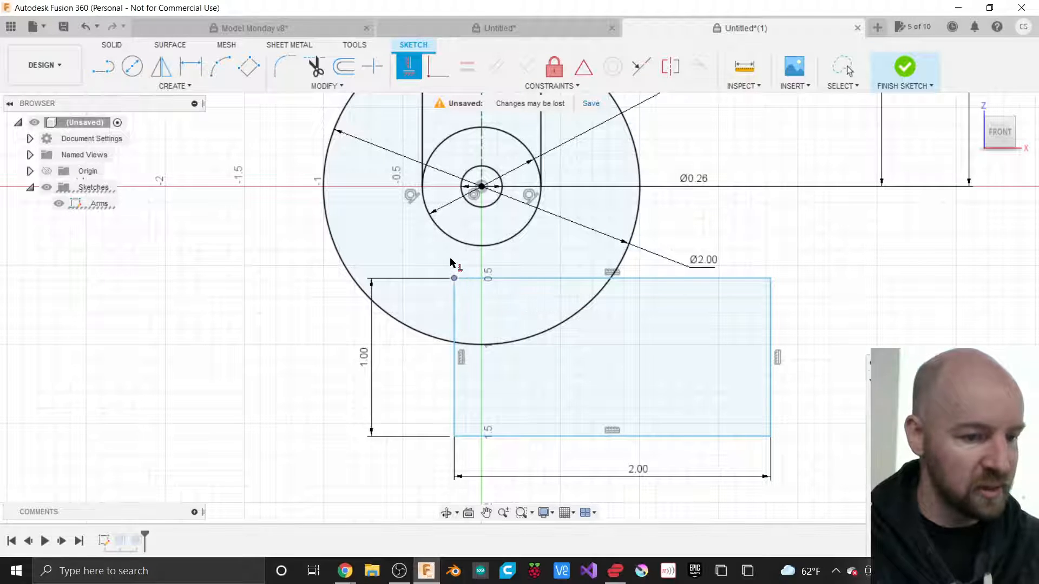
click(482, 188)
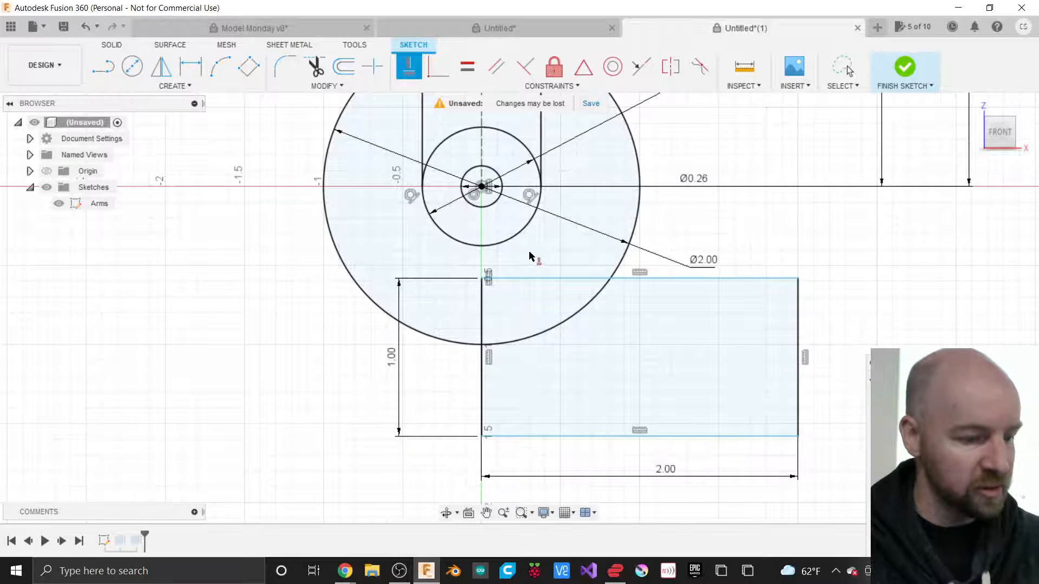
key(Escape)
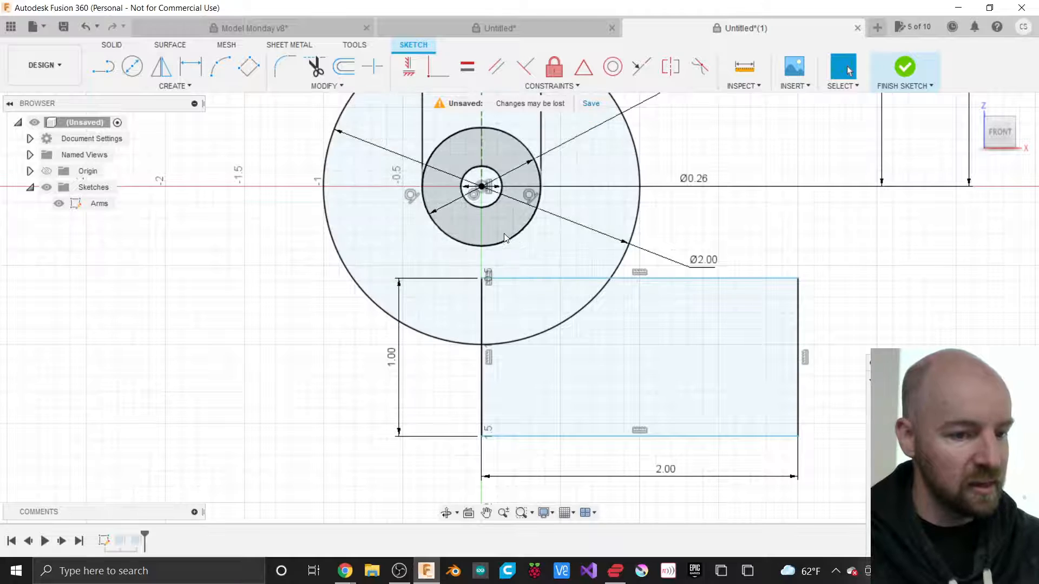
Step: Dimension the vertical distance from the lower pivot hole's center to the rectangle's upper-left corner as 0.5 in
scroll(457, 316, down, 1)
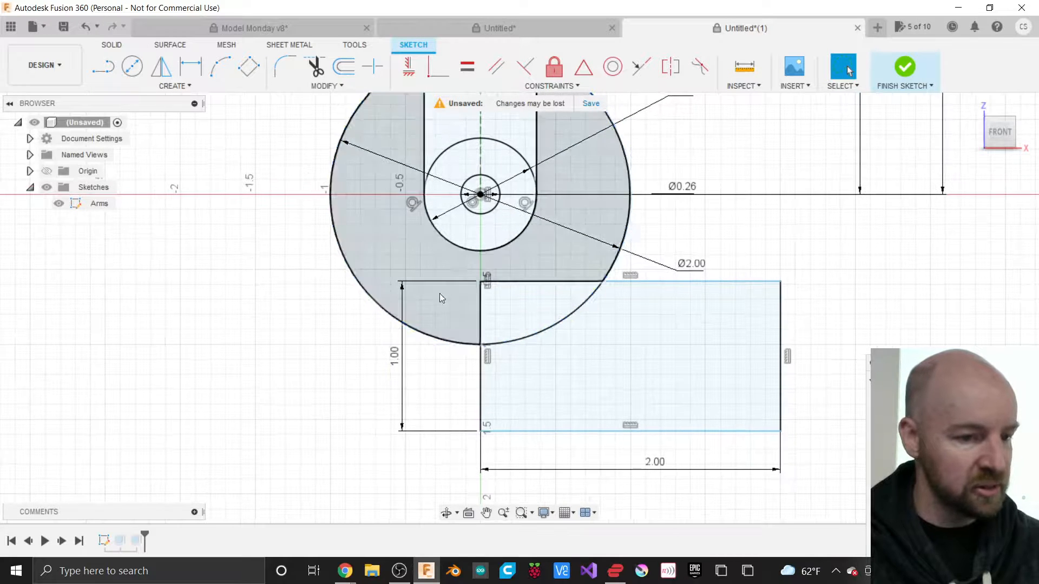
click(378, 166)
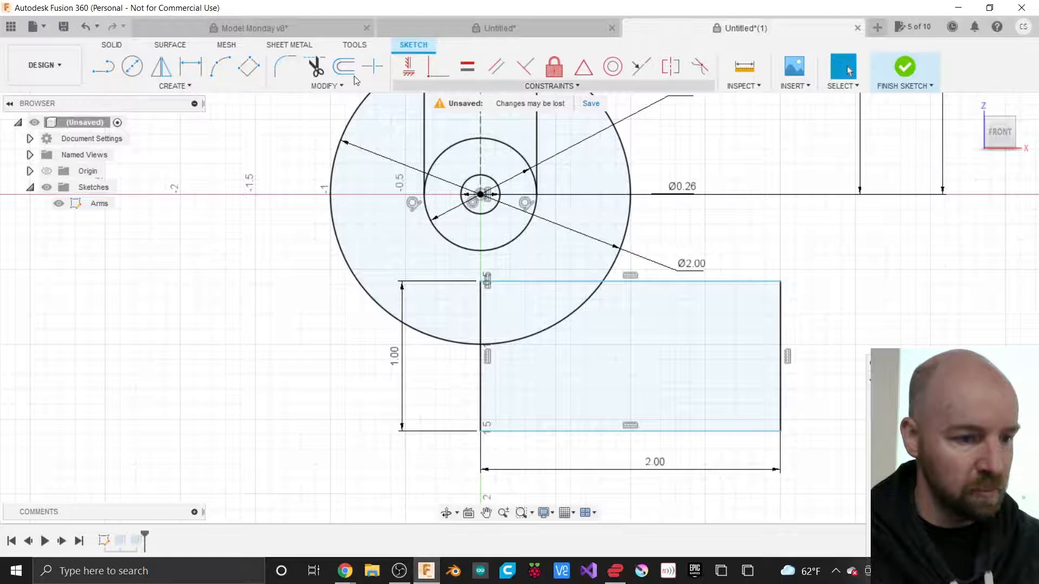
click(192, 88)
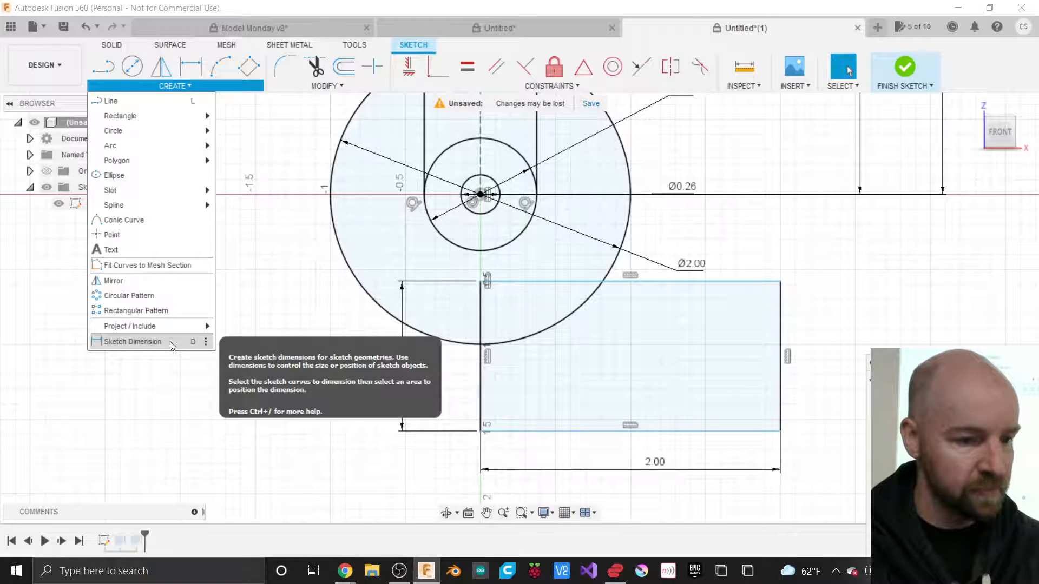
click(132, 342)
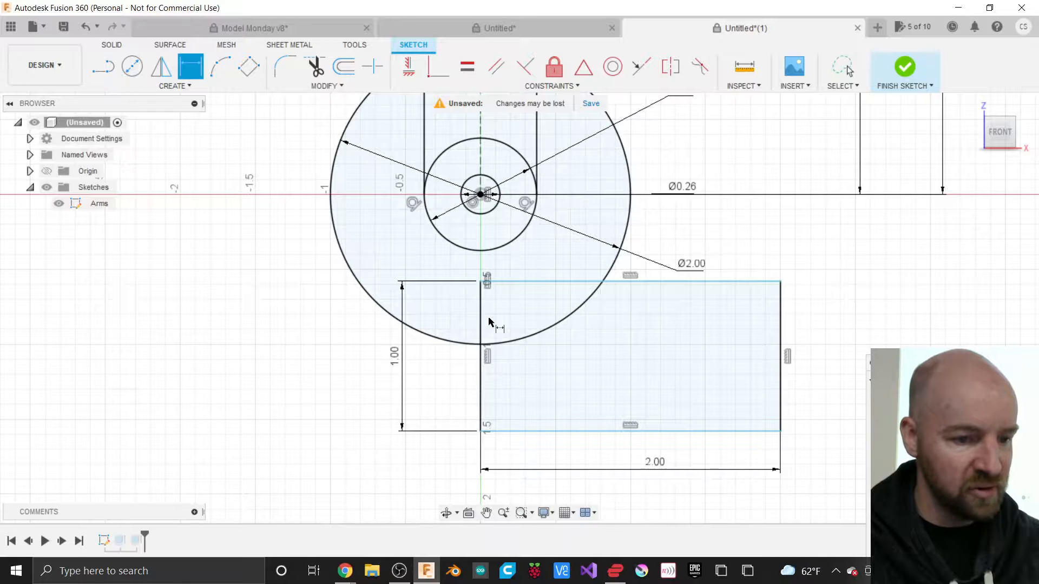
scroll(489, 323, down, 5)
scroll(513, 230, up, 3)
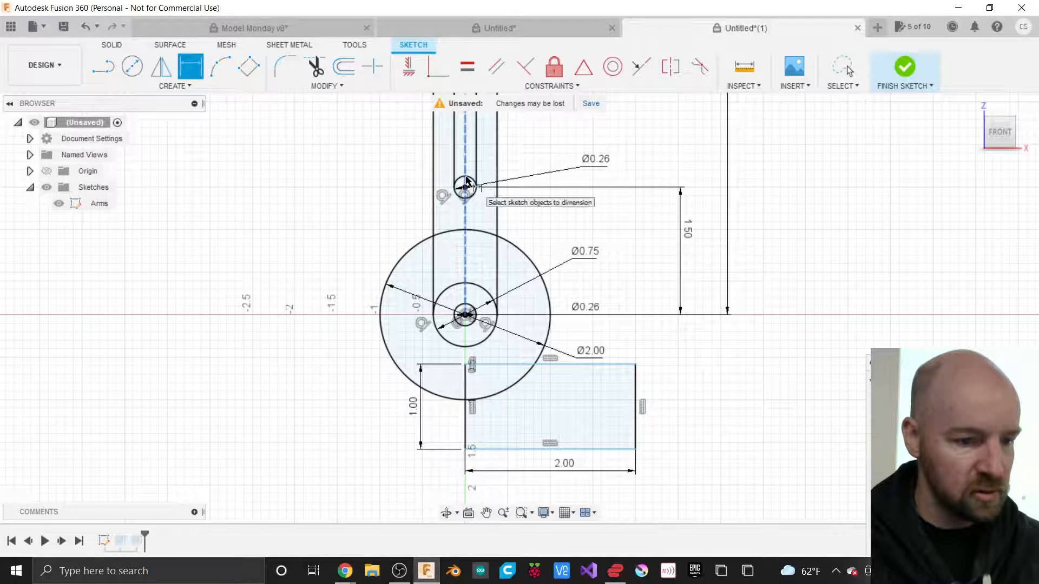
scroll(466, 376, up, 2)
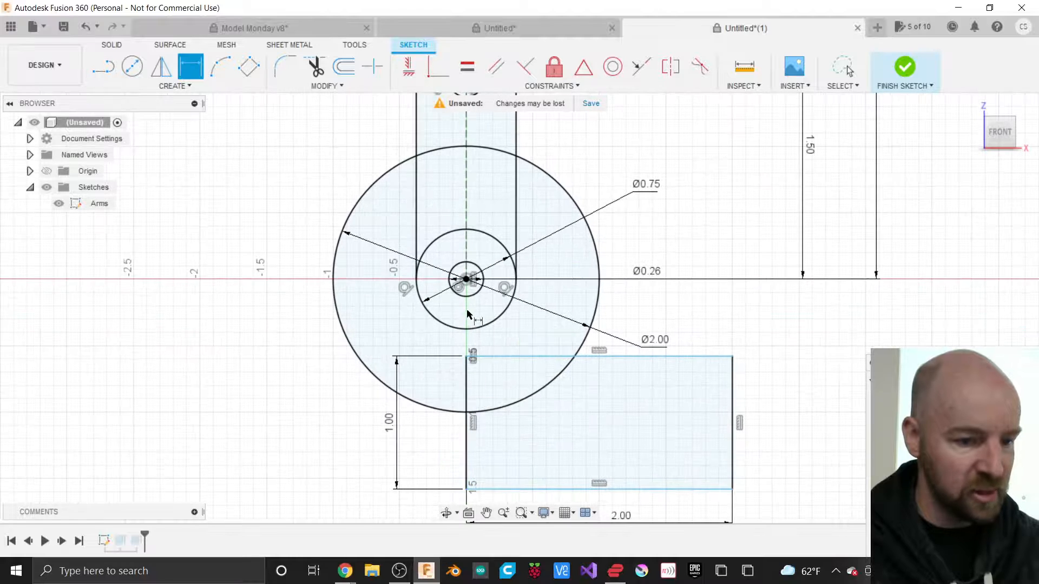
click(466, 279)
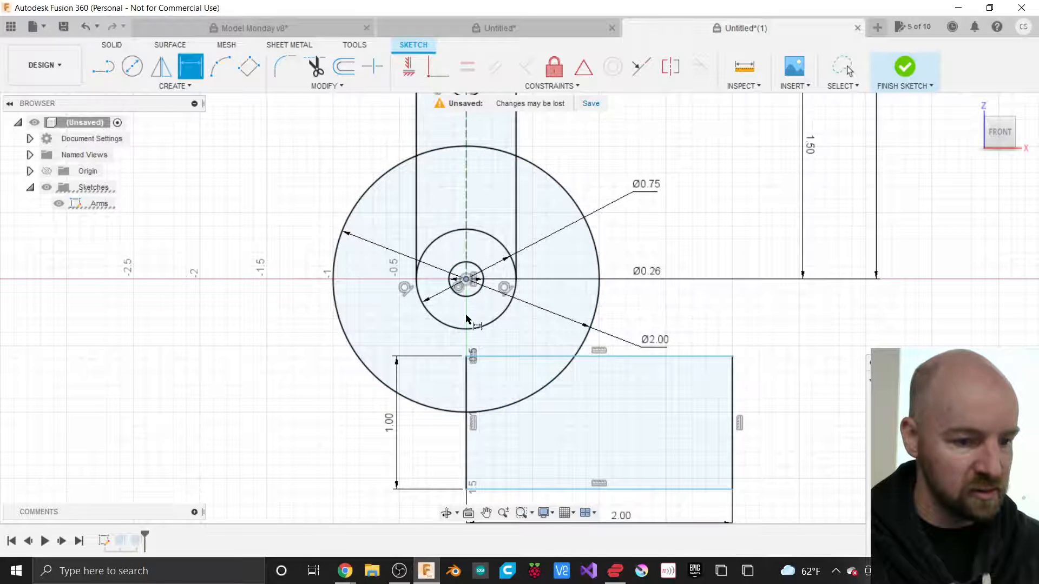
click(467, 356)
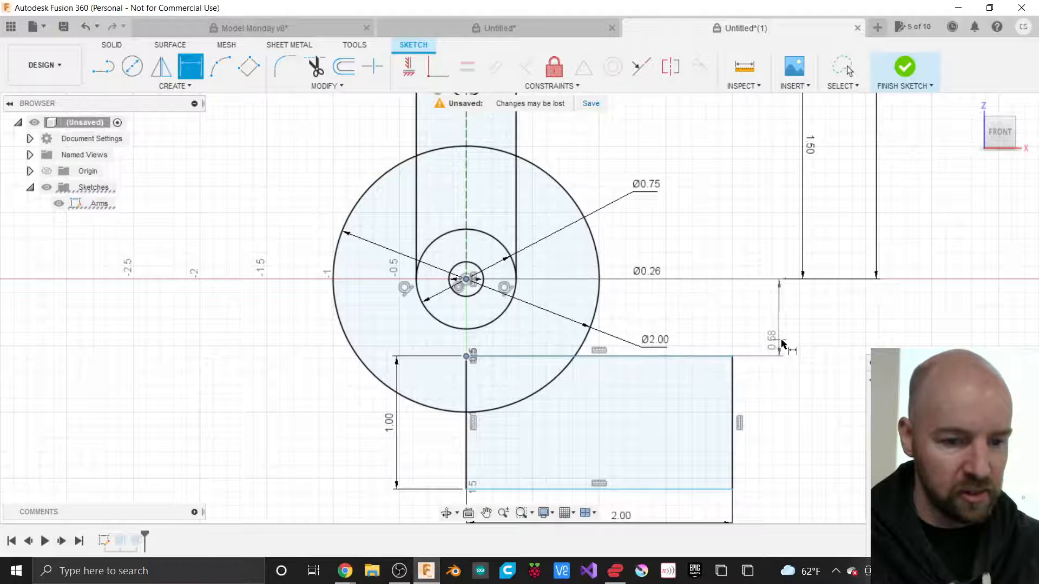
click(803, 327)
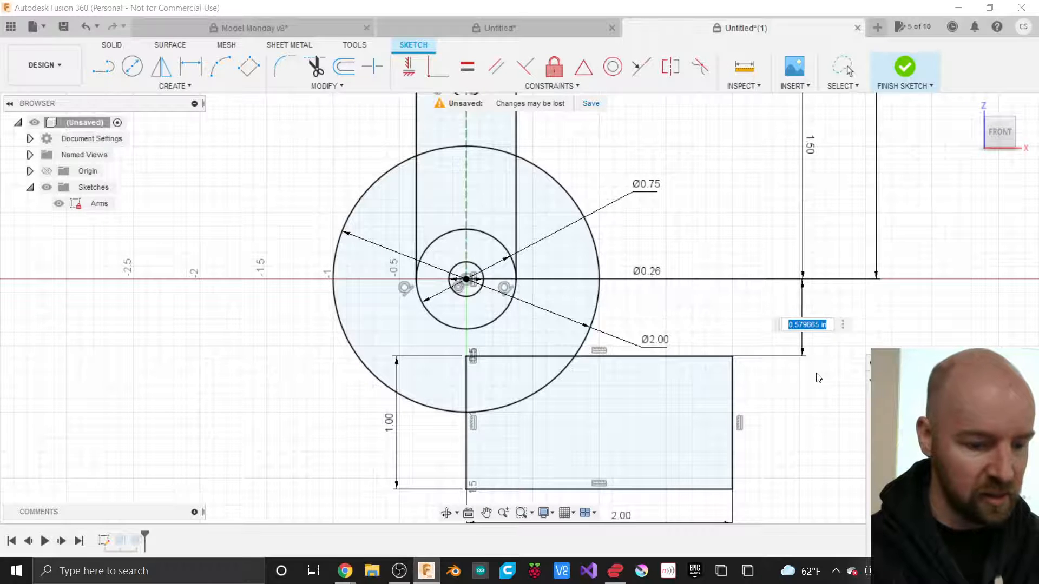
text(.5)
key(Return)
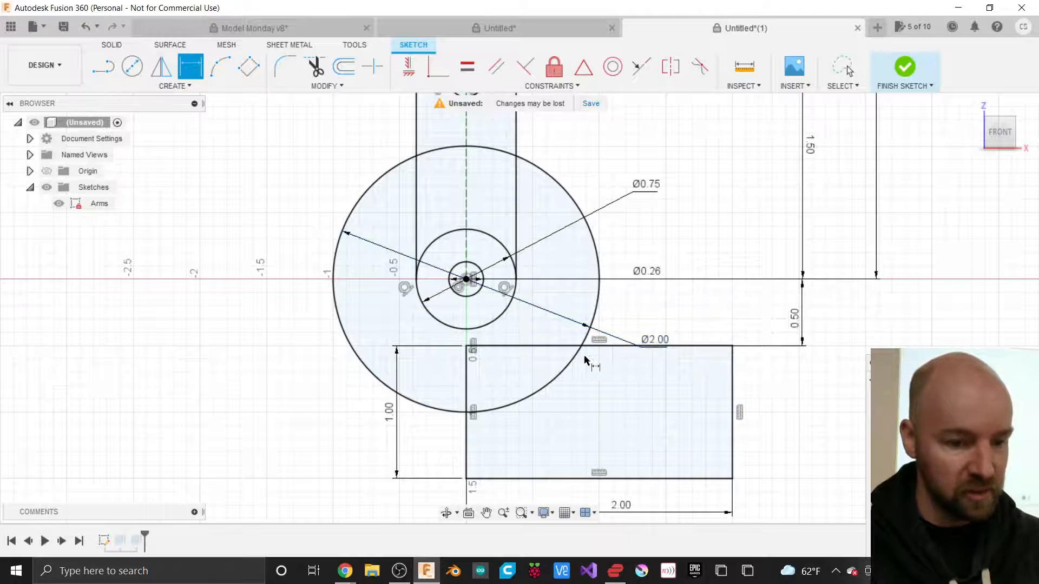
Step: Move the large circle's 2 in diameter dimension text clear of the rectangle's upper edge
key(Escape)
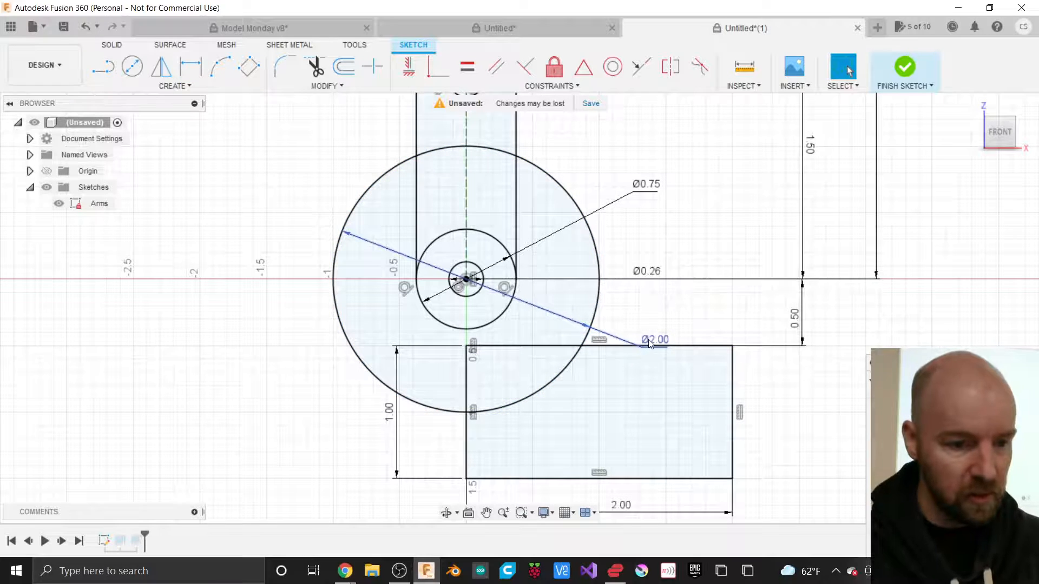
drag(649, 344, 644, 318)
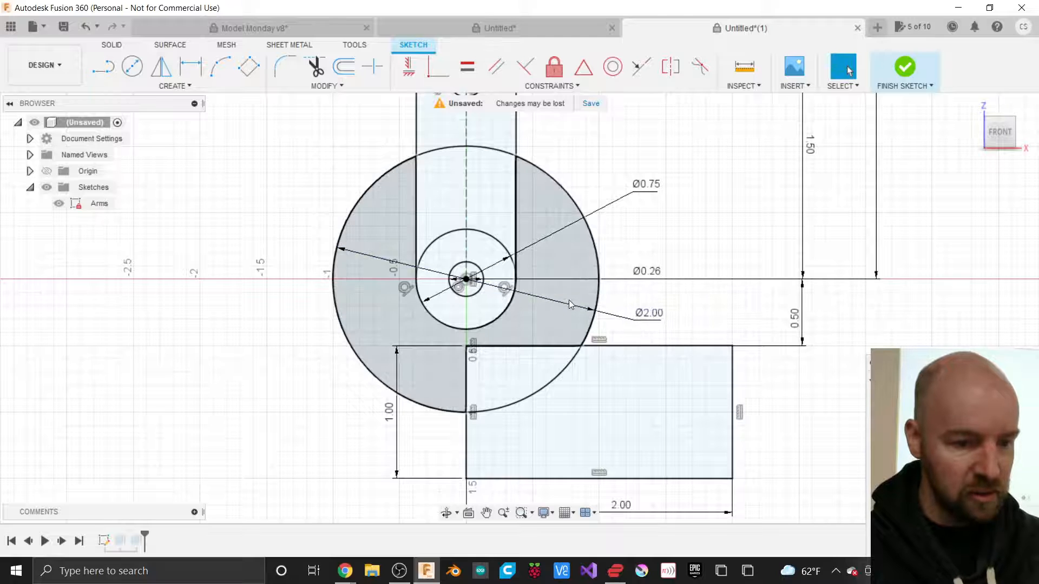
scroll(569, 300, down, 1)
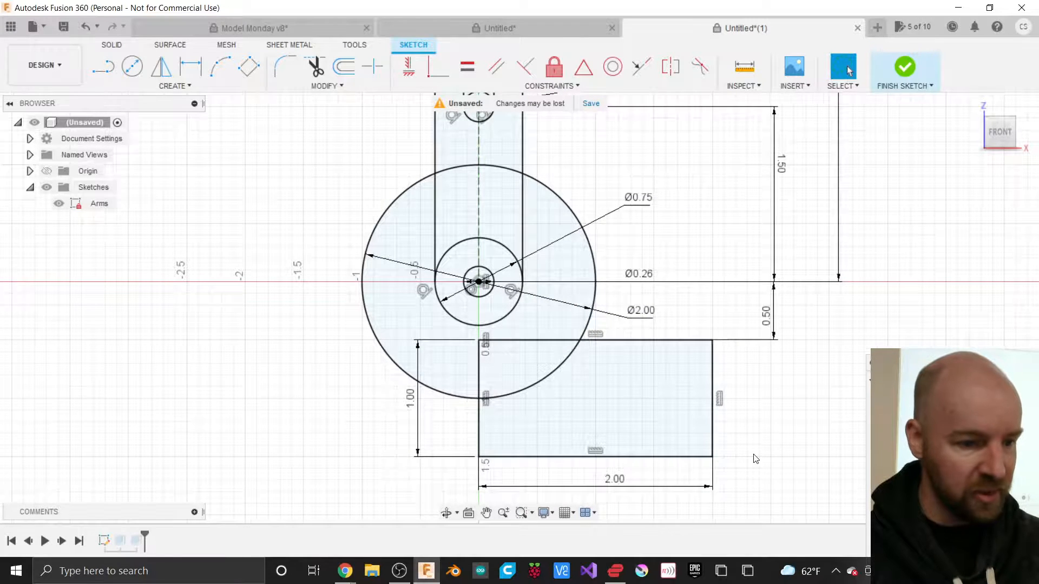
scroll(756, 458, down, 2)
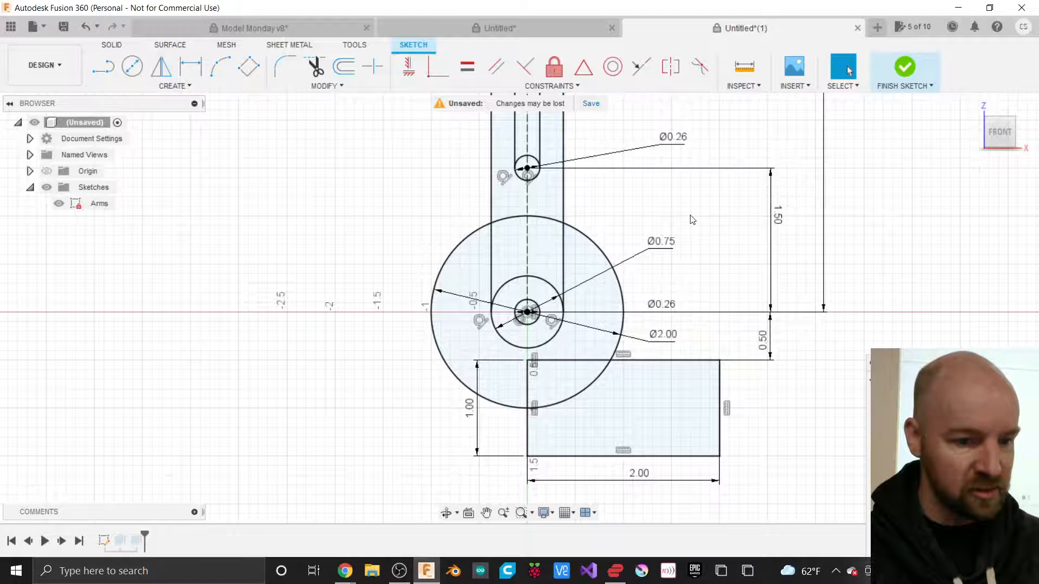
Step: Finish the sketch and make the Arms sketch visible in the model
click(908, 67)
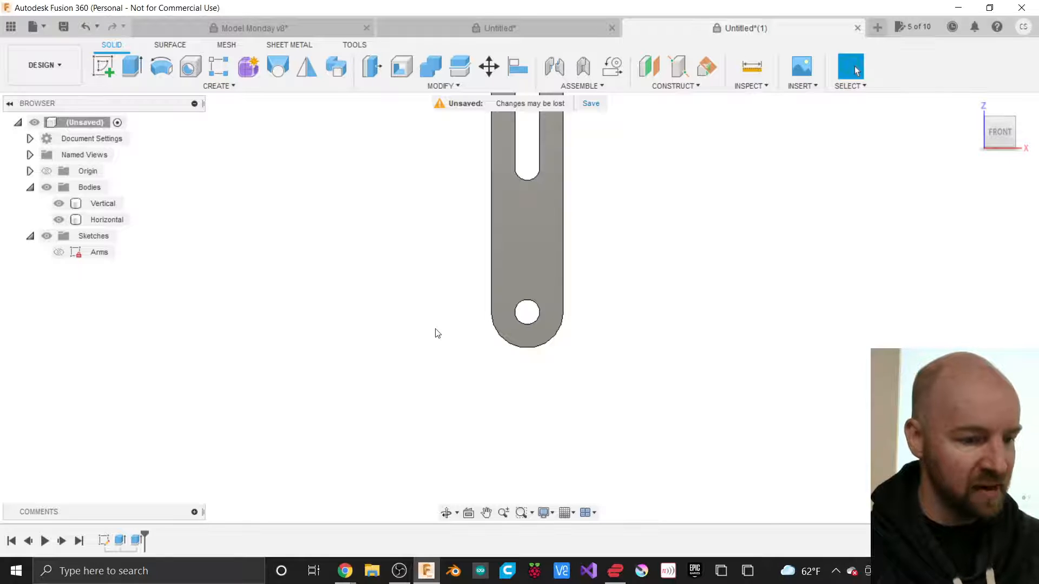
click(58, 252)
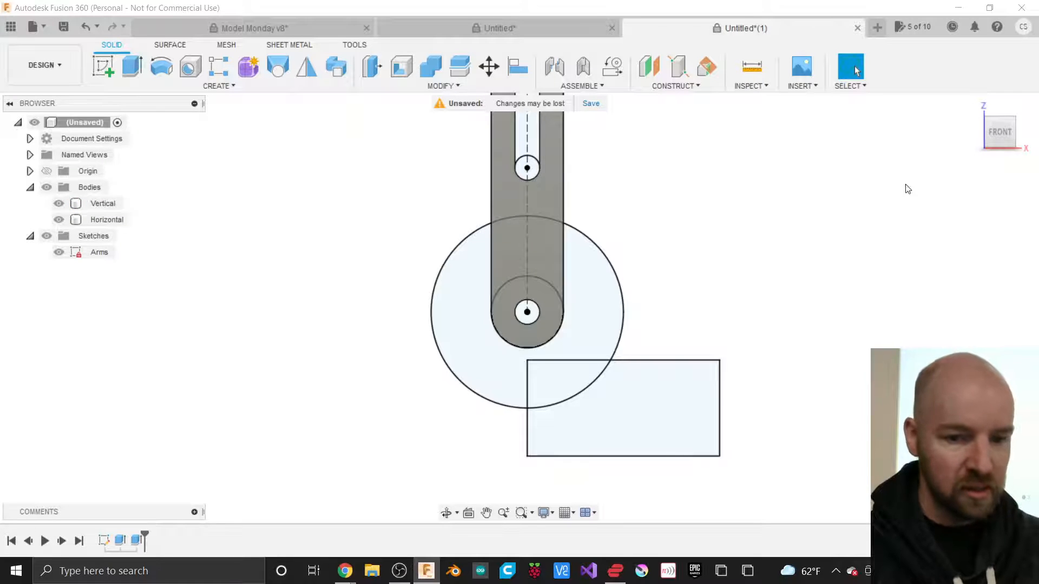
Step: Start an extrusion with the four profiles that fill the 2 in circle, leaving out the small pivot hole
shift+middle_drag(520, 302, 520, 373)
scroll(520, 373, down, 2)
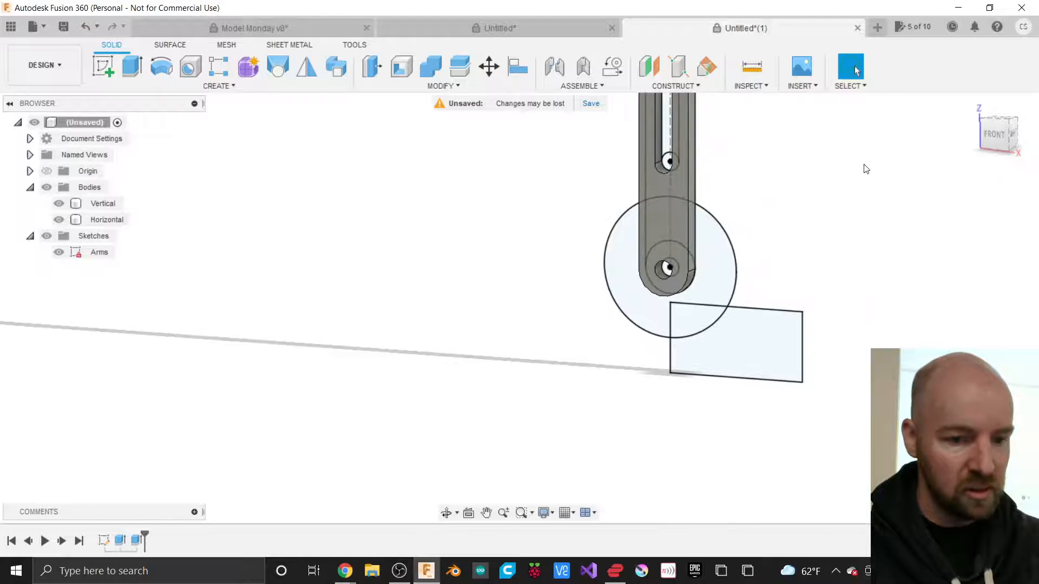
scroll(847, 182, up, 3)
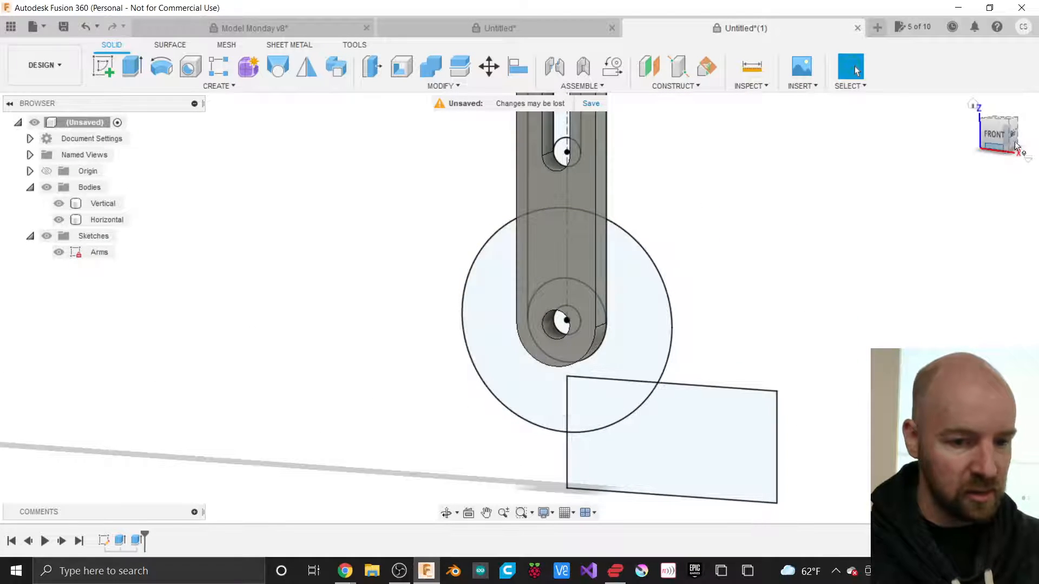
drag(1001, 133, 968, 138)
scroll(590, 293, down, 4)
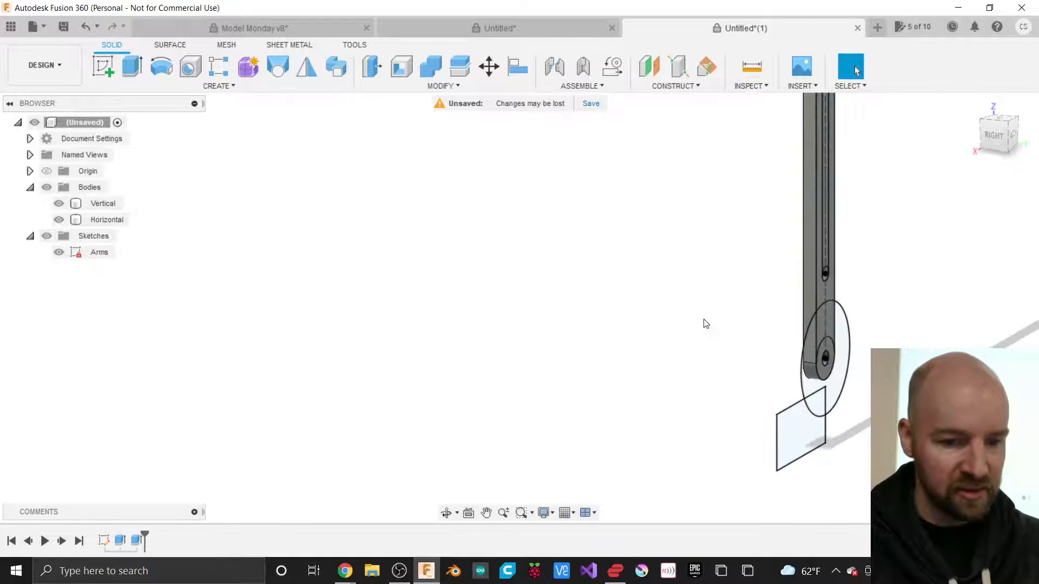
scroll(946, 352, up, 2)
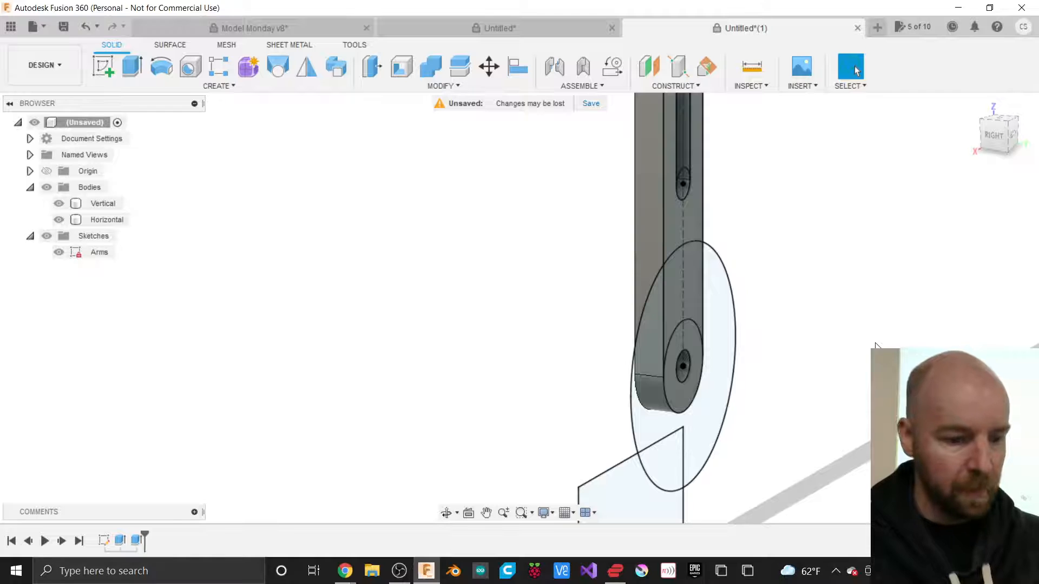
key(e)
scroll(363, 376, down, 3)
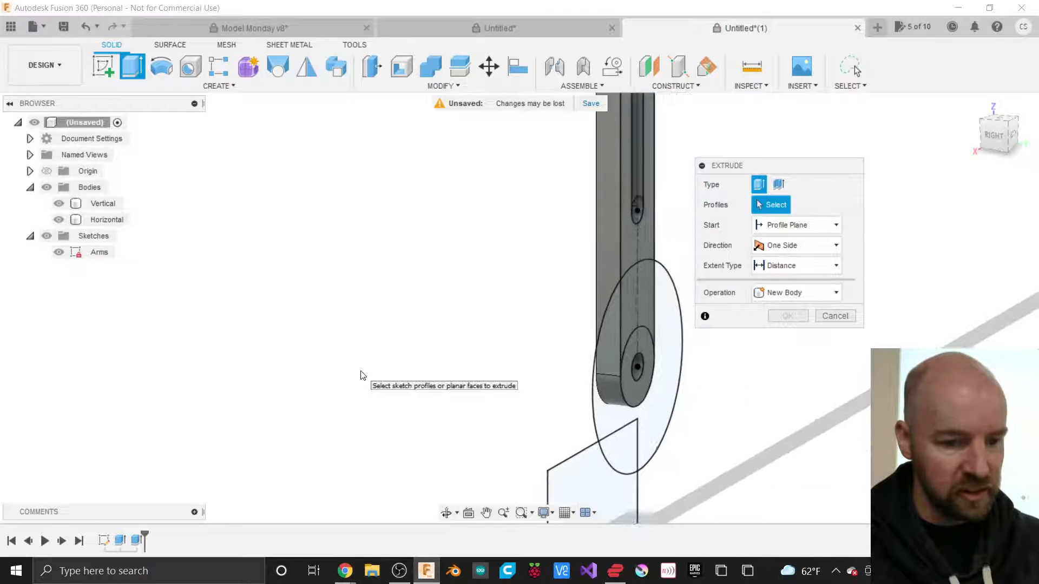
click(560, 398)
click(559, 394)
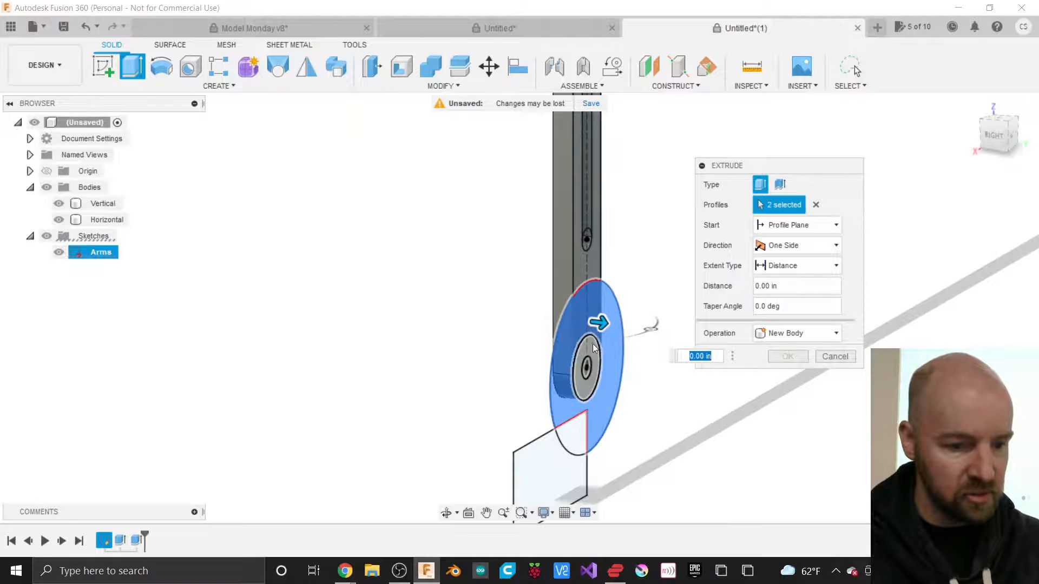
click(592, 345)
click(580, 433)
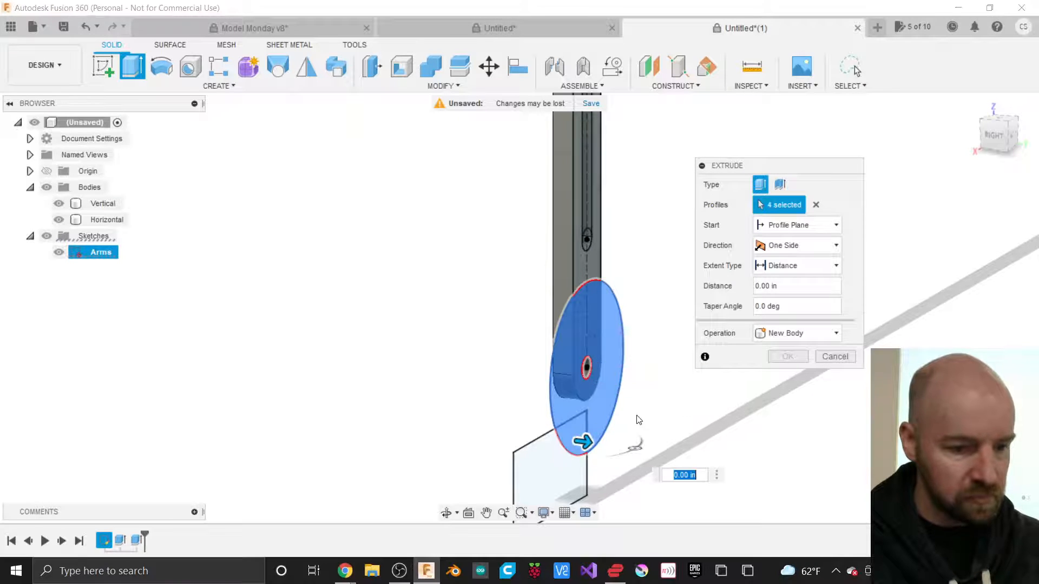
scroll(642, 418, up, 2)
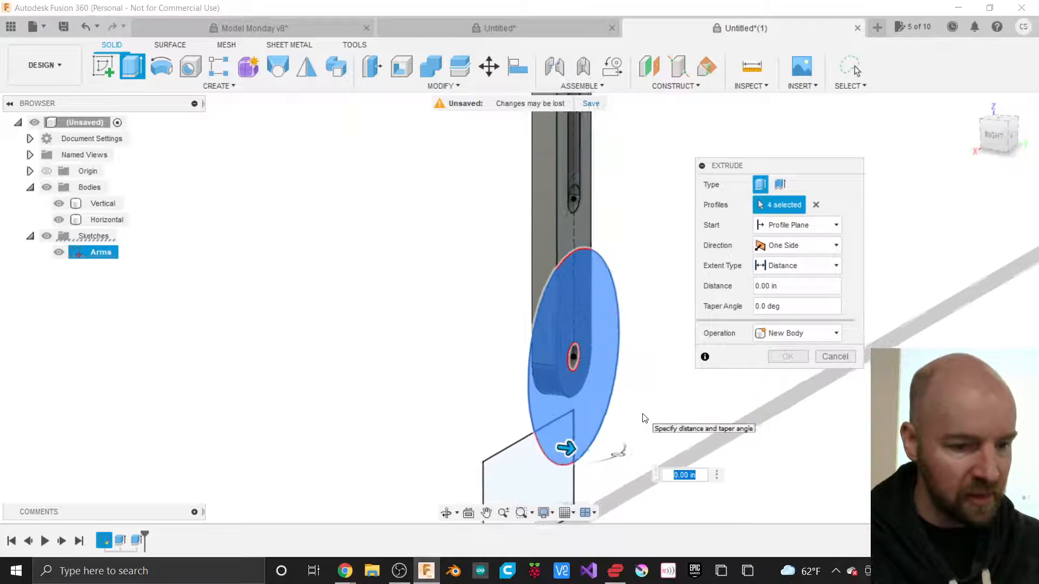
Step: Set the disc's extrusion distance to 0.5 in, extending away from the arm
click(992, 136)
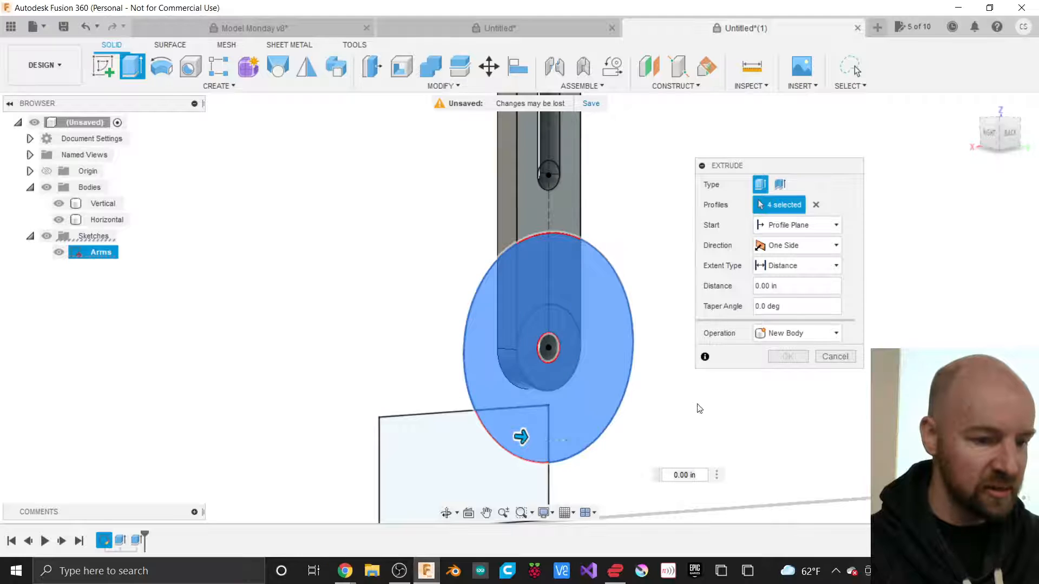
click(994, 137)
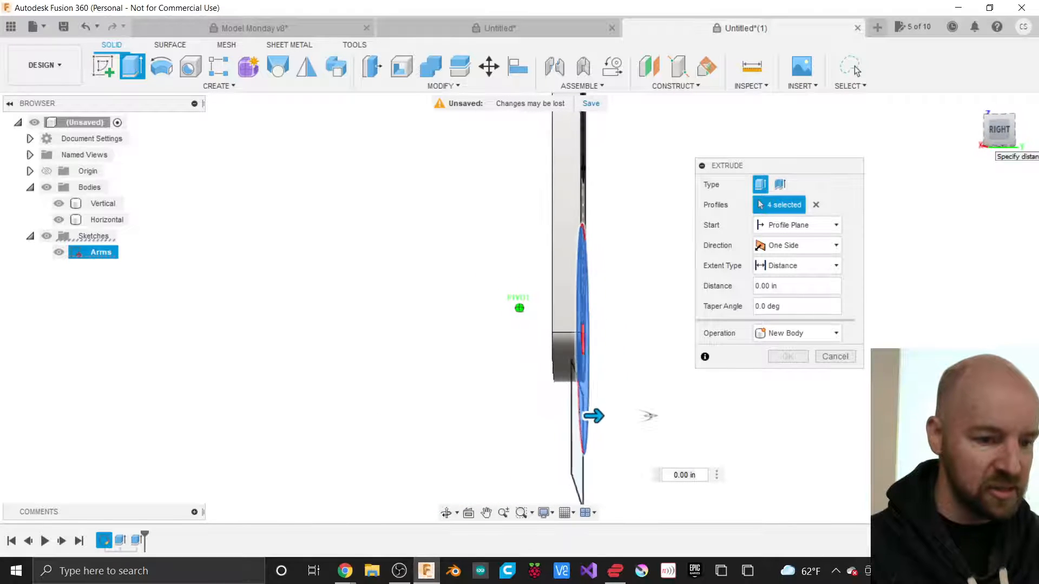
shift+middle_drag(652, 419, 591, 447)
drag(987, 143, 989, 145)
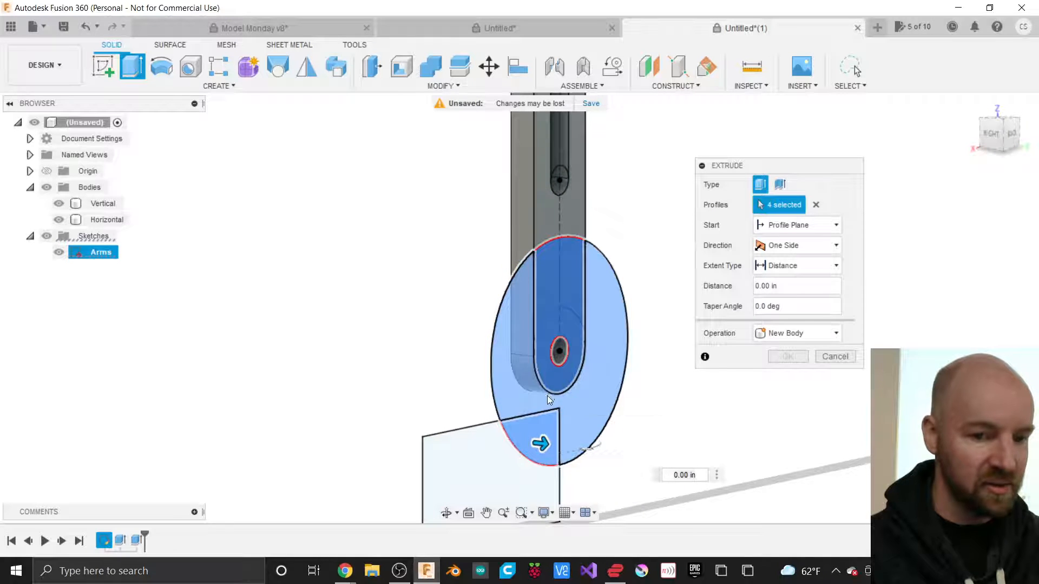
drag(537, 441, 595, 449)
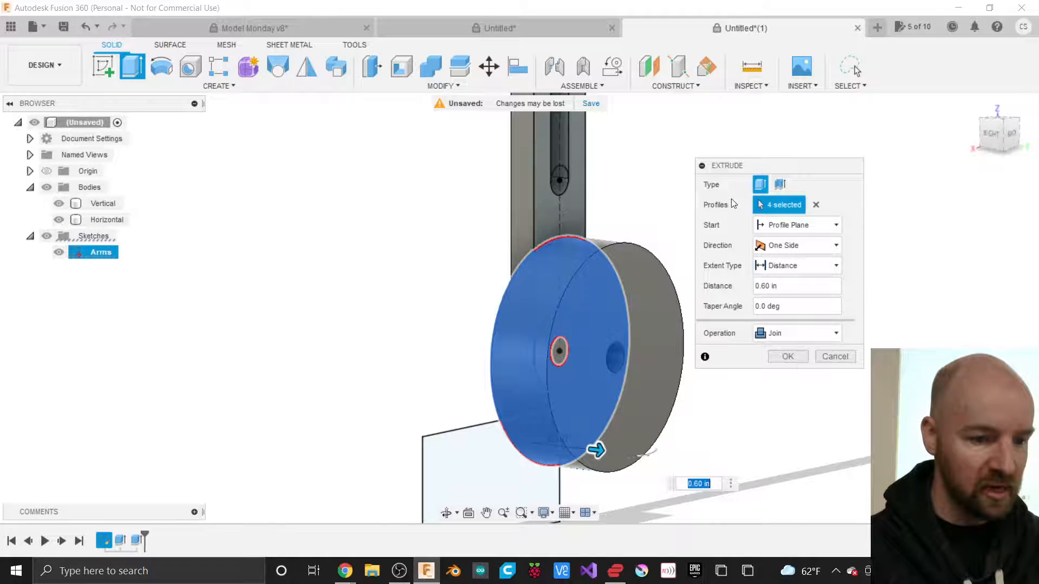
click(993, 135)
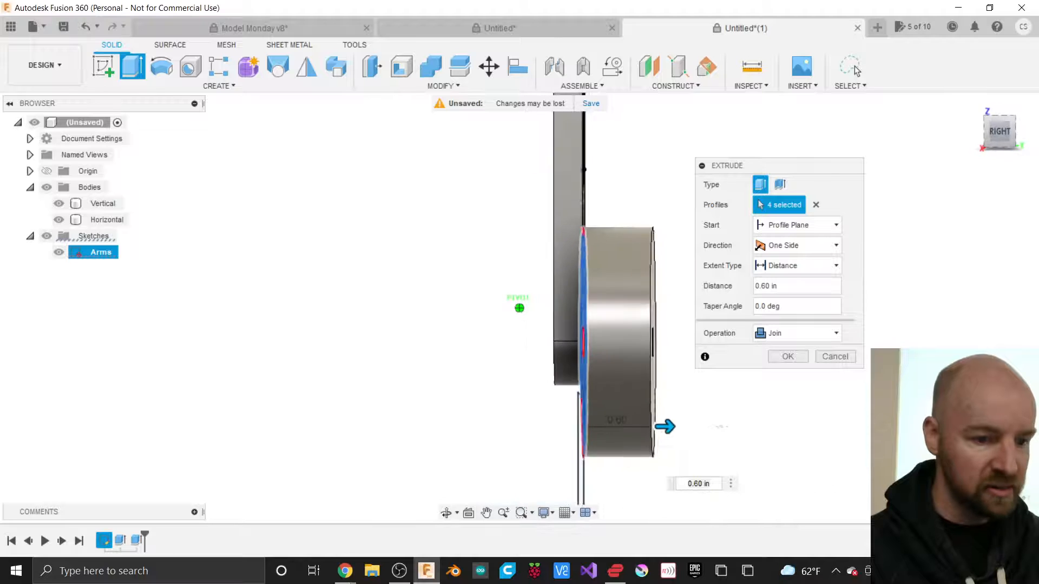
drag(1006, 136, 976, 140)
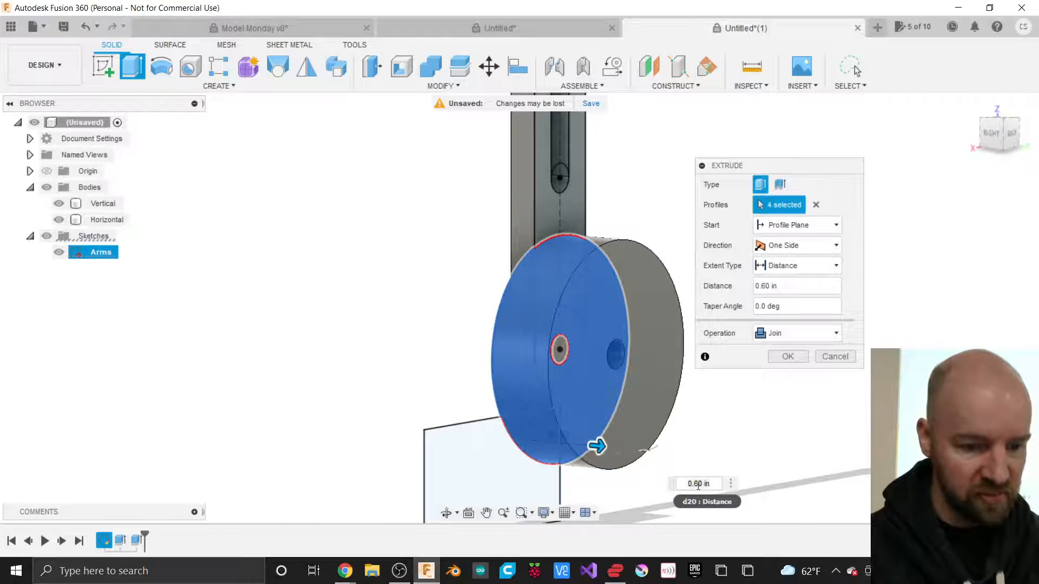
key(Return)
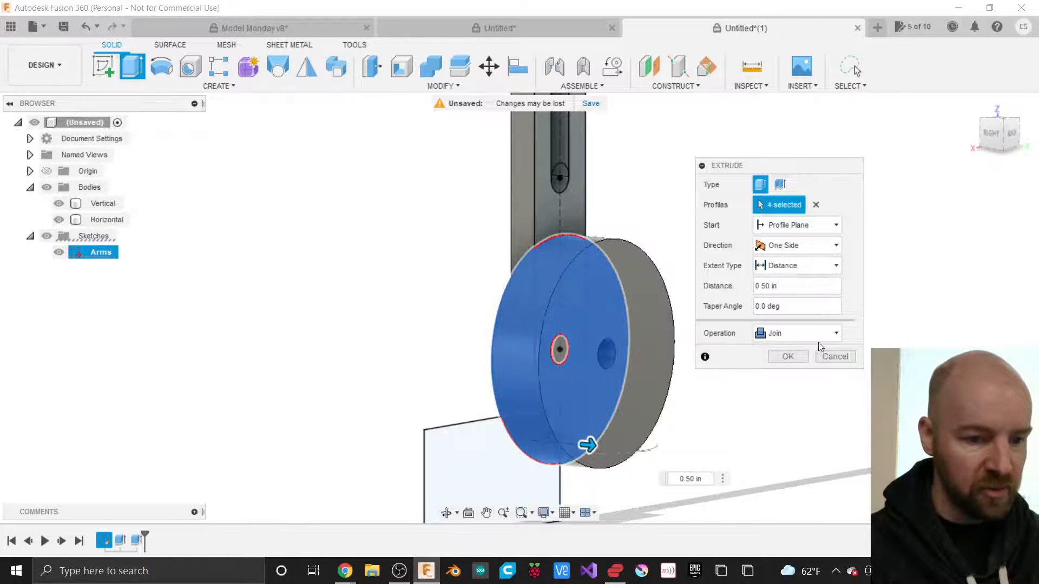
Step: Set the disc's extrude operation to New Body and complete the extrusion
click(803, 333)
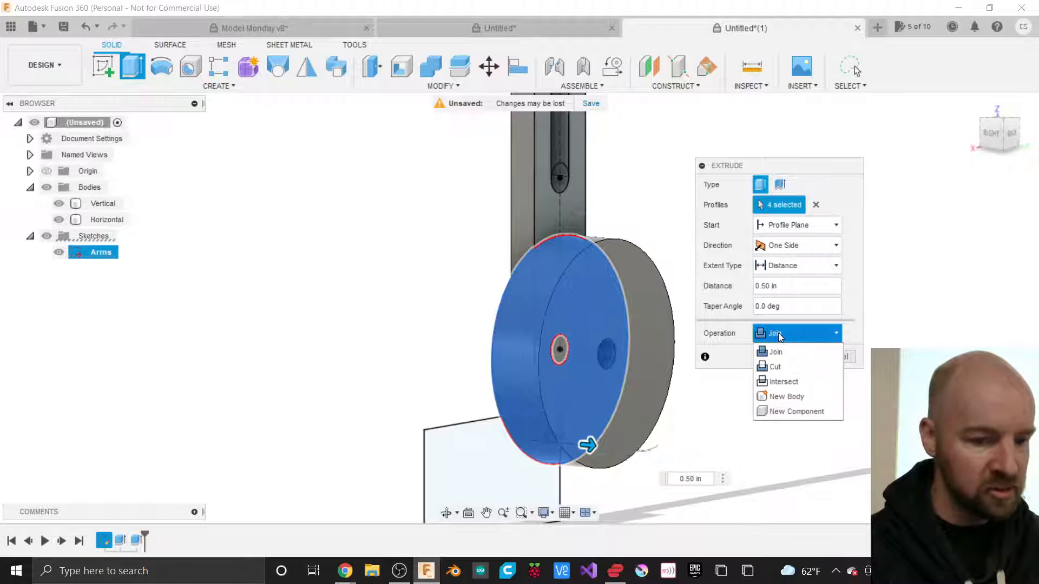
click(785, 398)
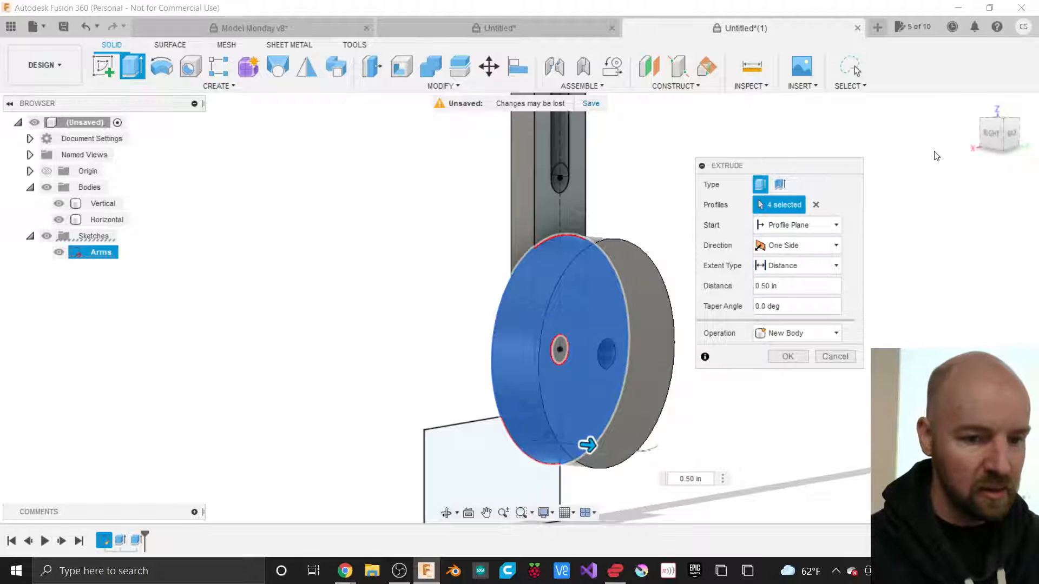
click(998, 132)
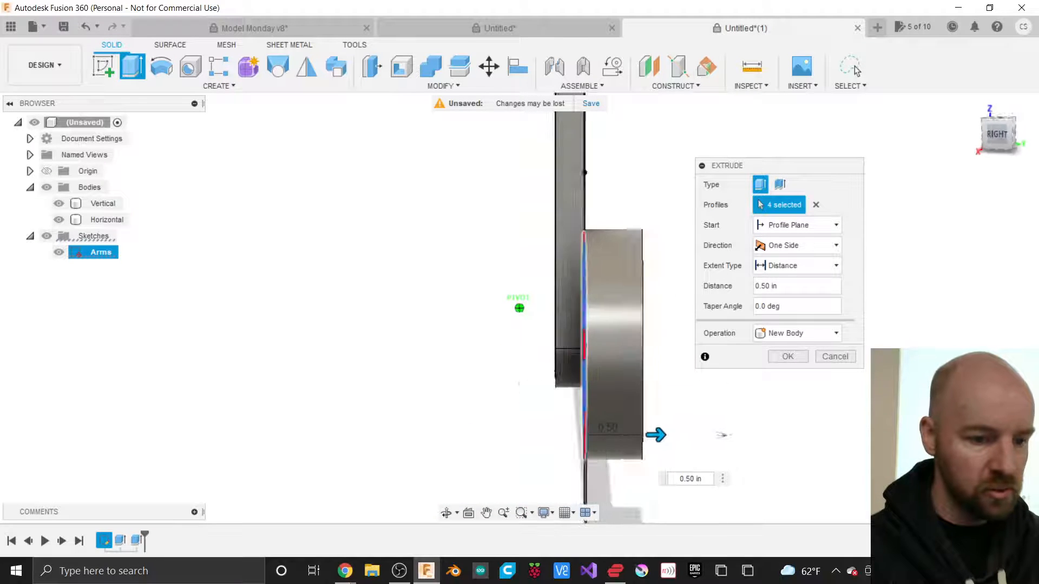
drag(998, 134, 968, 145)
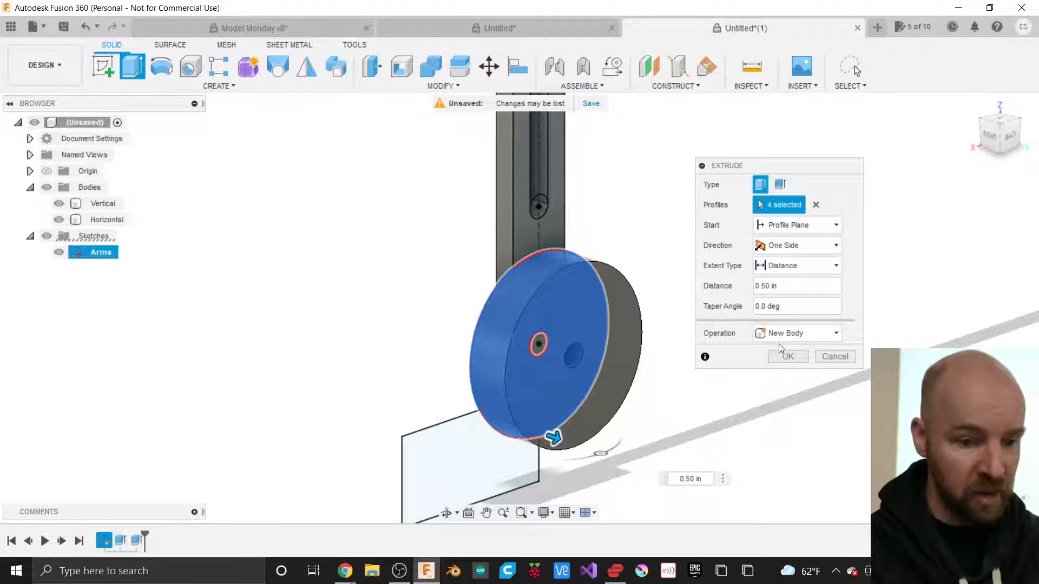
click(786, 357)
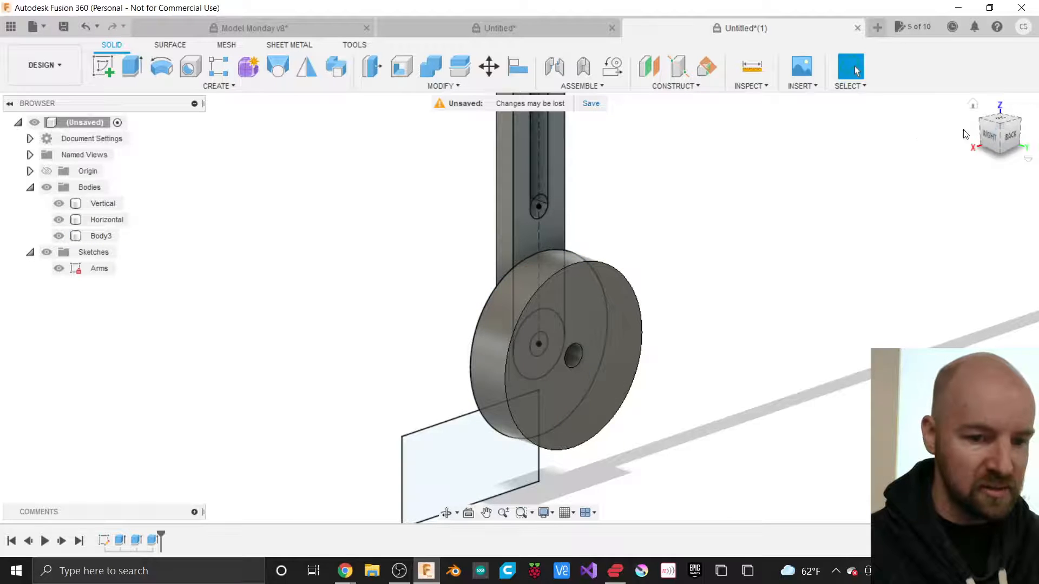
Step: Start a 360-degree revolve of the two profiles forming the base rectangle, using its inner vertical edge as the axis
mouse_move(993, 138)
mouse_down()
mouse_move(1021, 128)
mouse_move(1036, 136)
mouse_up()
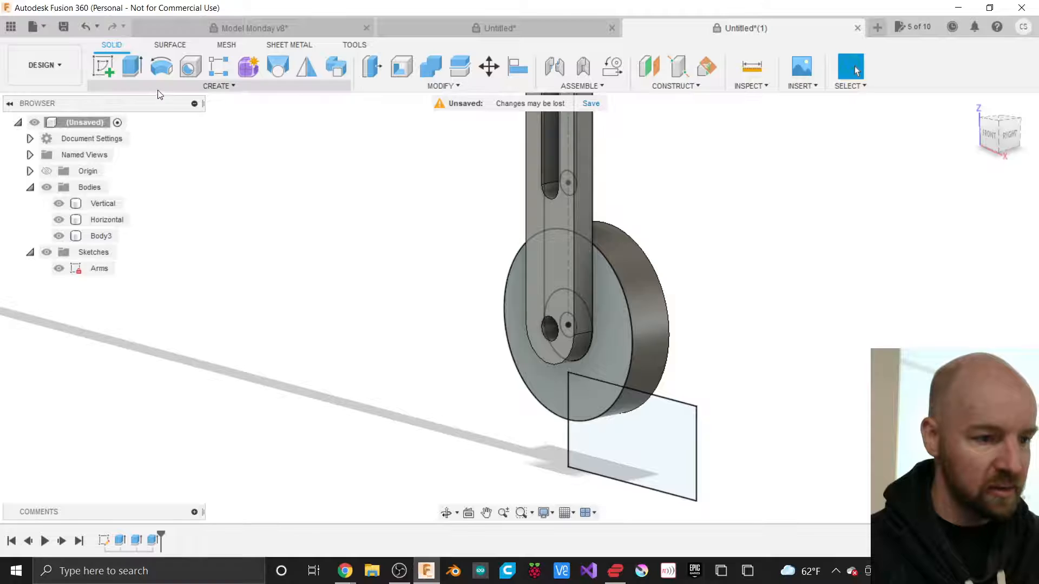
click(217, 87)
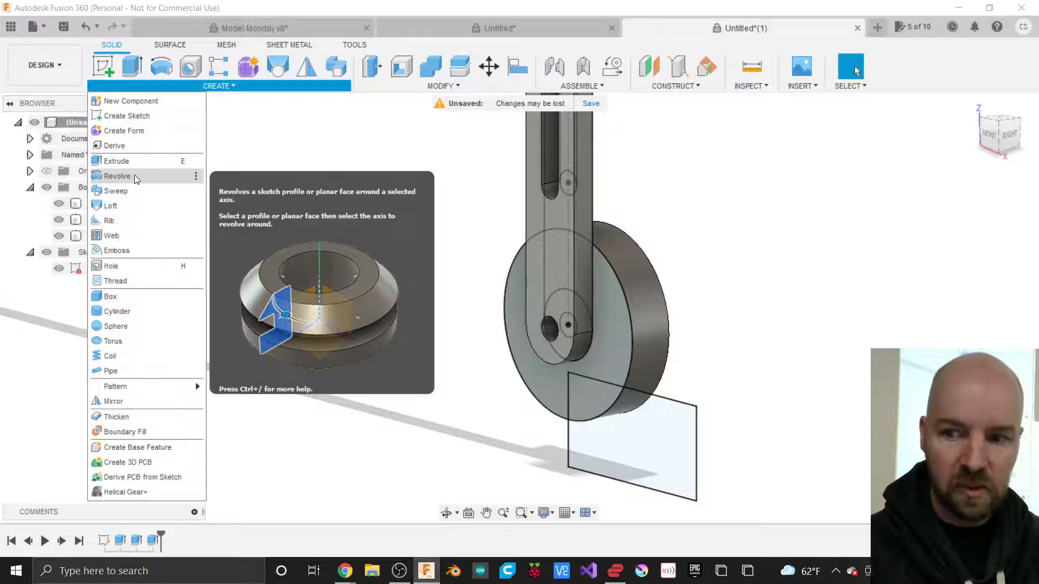
click(135, 175)
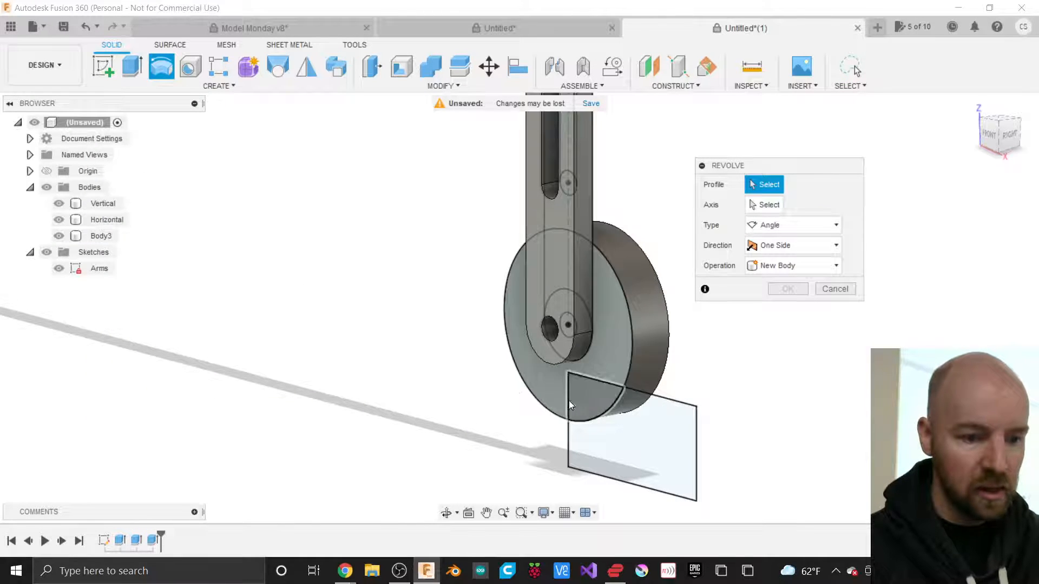
click(592, 404)
click(638, 431)
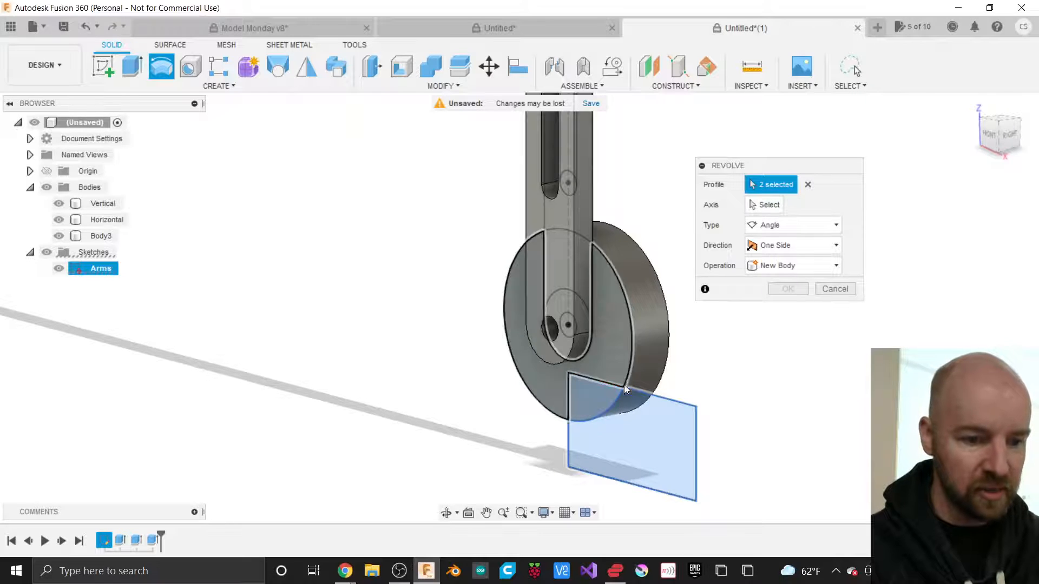
click(768, 206)
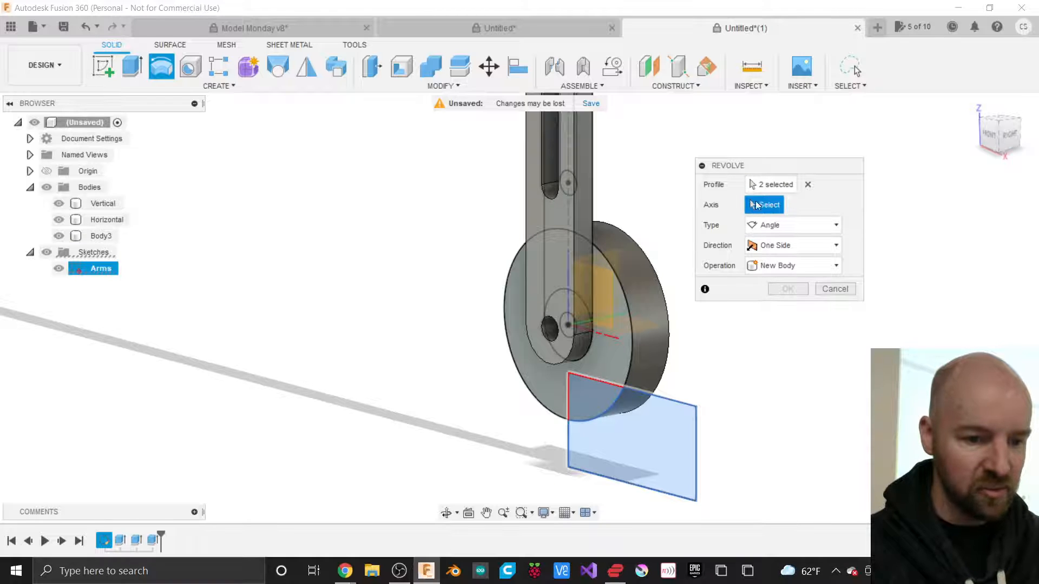
click(566, 434)
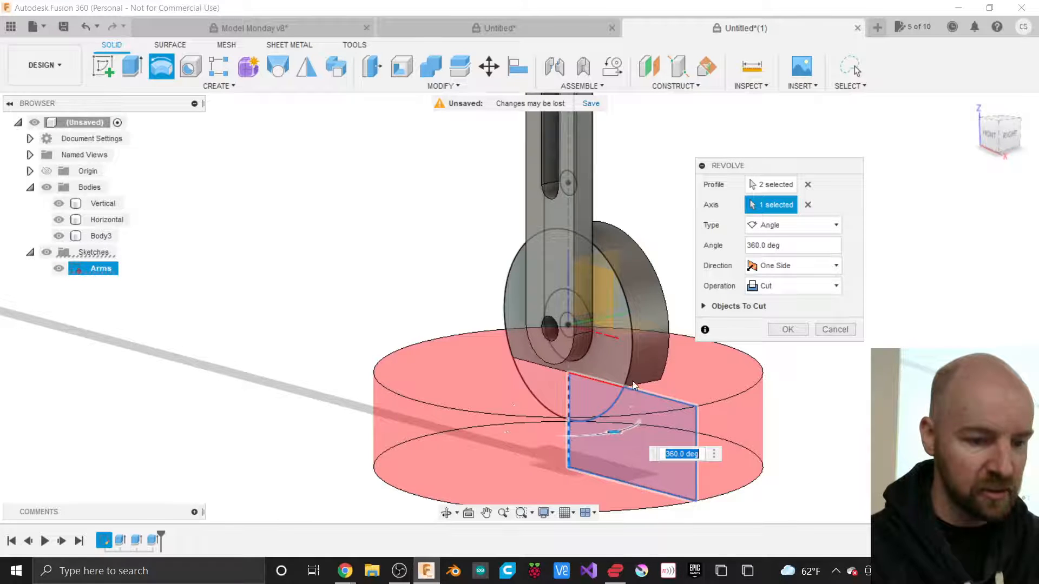
Step: Set the base revolve's operation to New Body and complete the feature
mouse_move(1000, 144)
mouse_down()
mouse_move(903, 154)
mouse_move(905, 145)
mouse_move(933, 156)
mouse_move(1000, 144)
mouse_up()
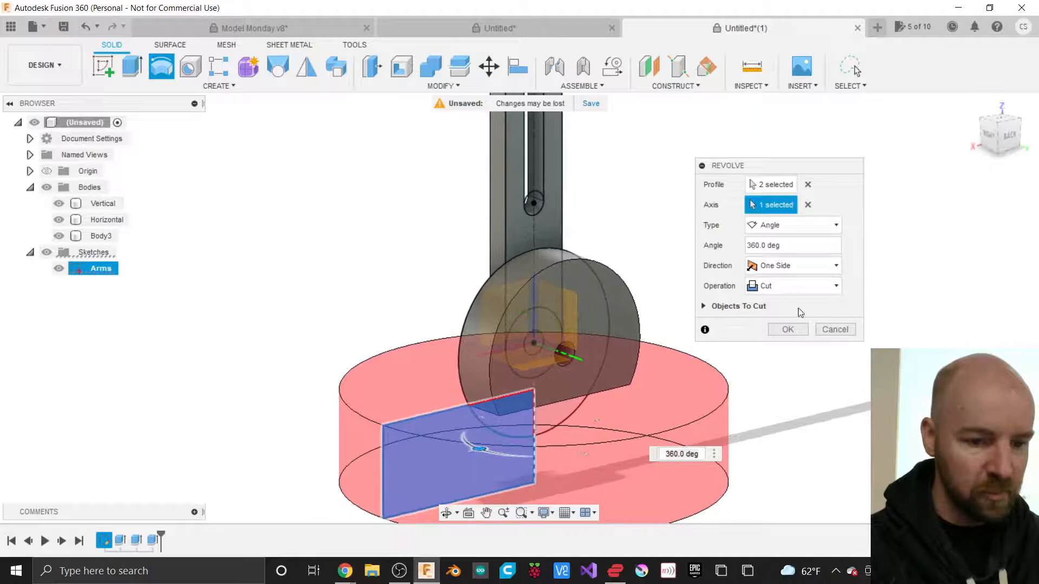
click(787, 287)
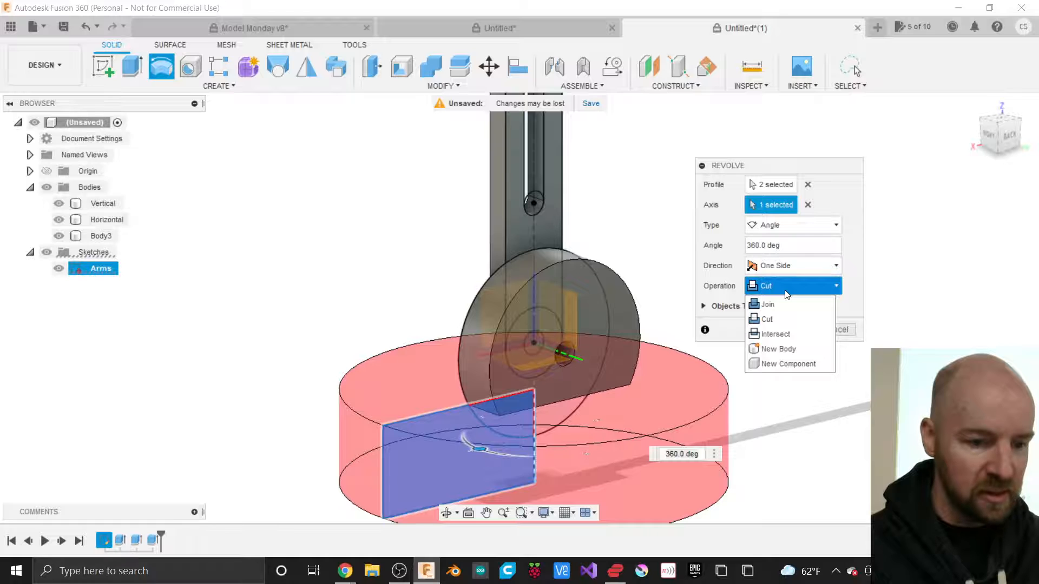
click(783, 354)
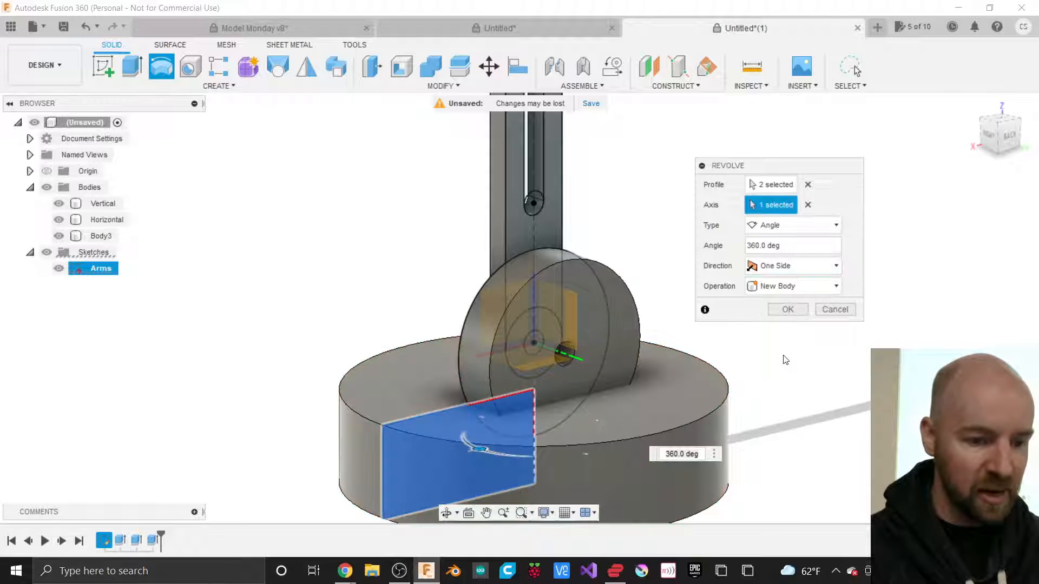
mouse_move(984, 140)
mouse_down()
mouse_move(967, 141)
mouse_move(982, 145)
mouse_up()
scroll(867, 398, down, 1)
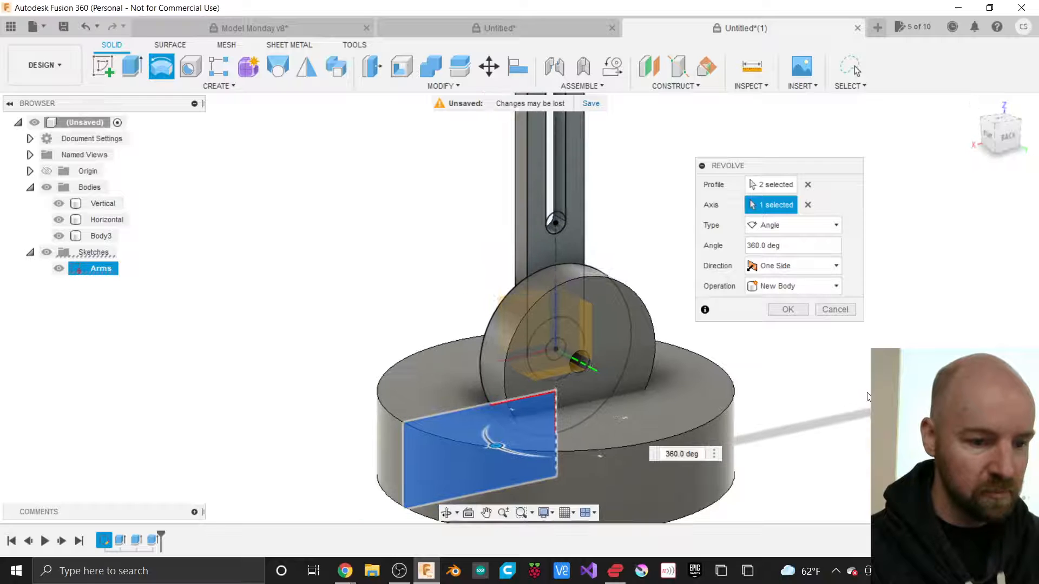
scroll(444, 241, down, 1)
scroll(592, 336, up, 2)
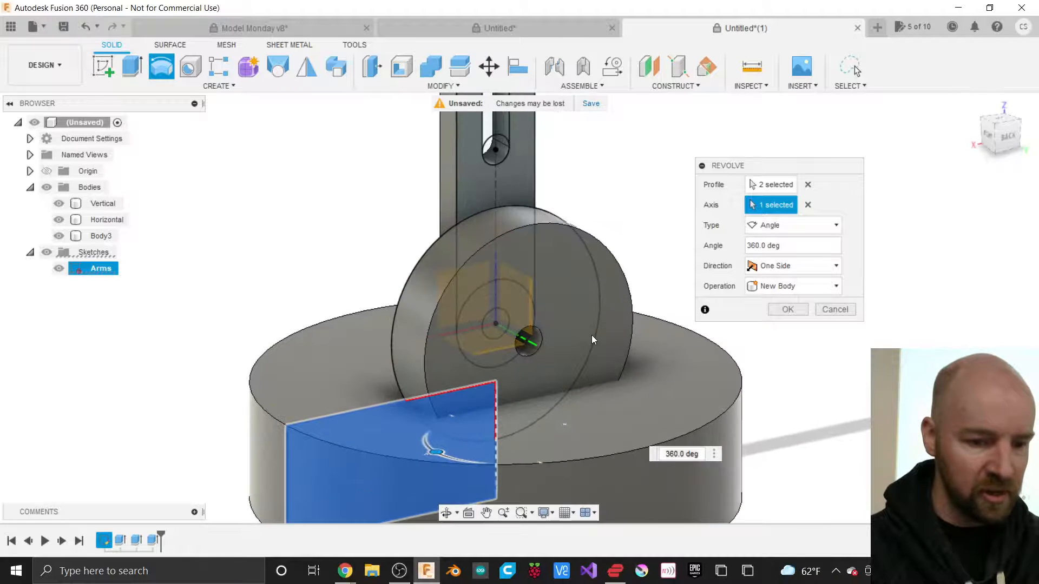
click(788, 309)
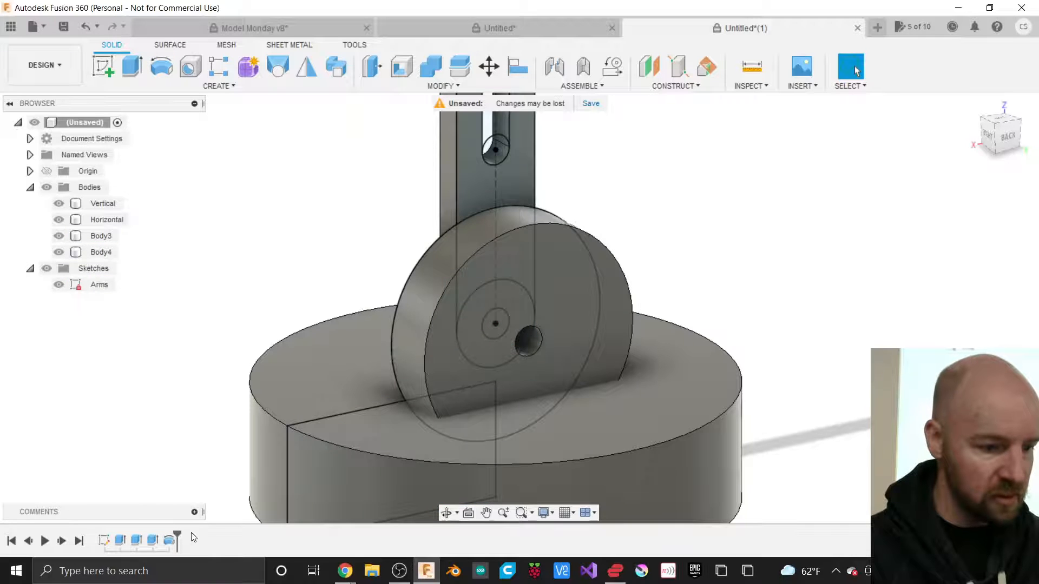
Step: Edit the base's revolve feature and change its operation to Join, merging the base with the pivot disc
right_click(168, 541)
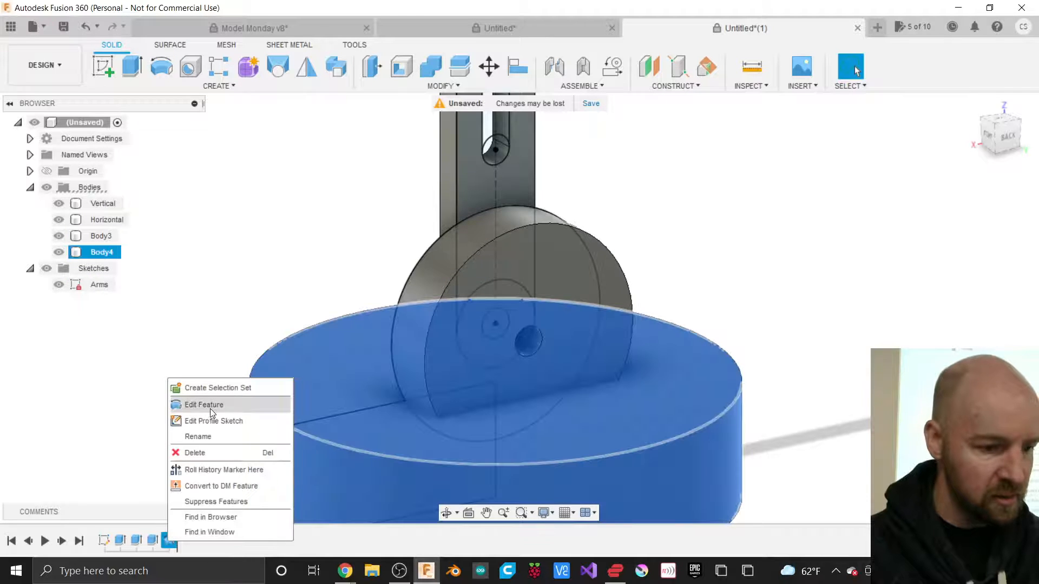
click(208, 403)
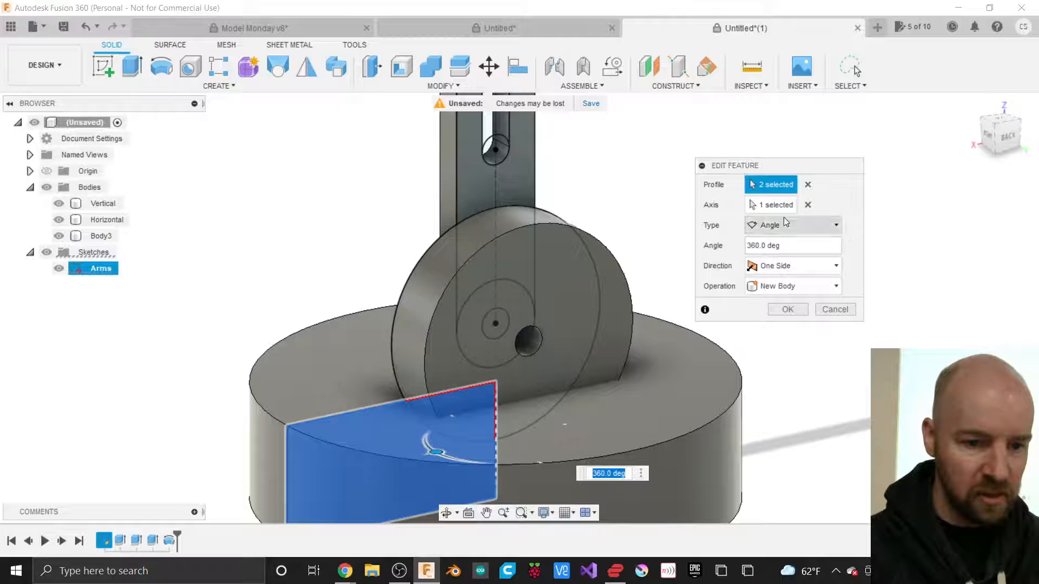
click(779, 287)
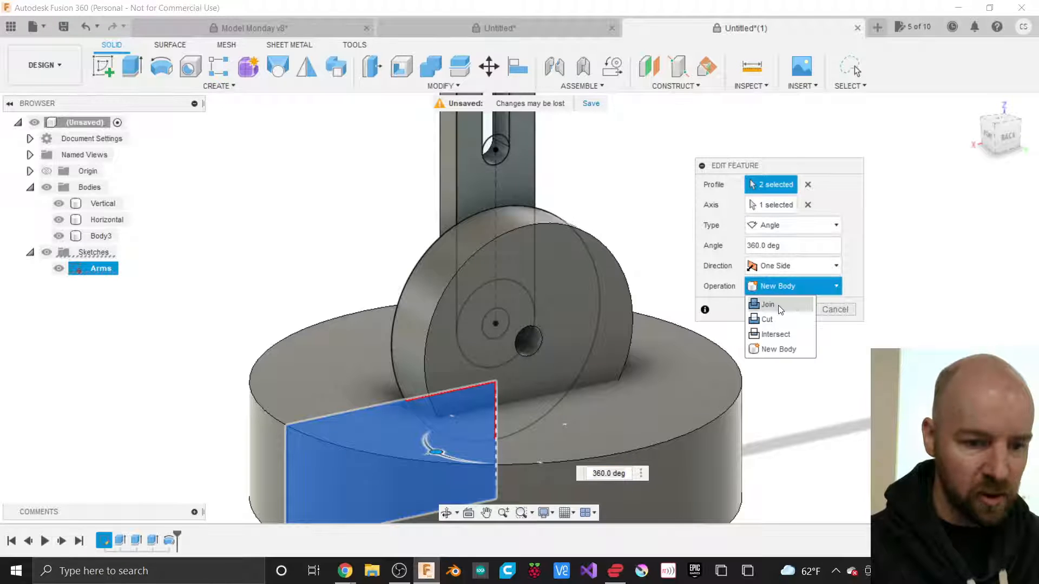
click(778, 303)
click(789, 310)
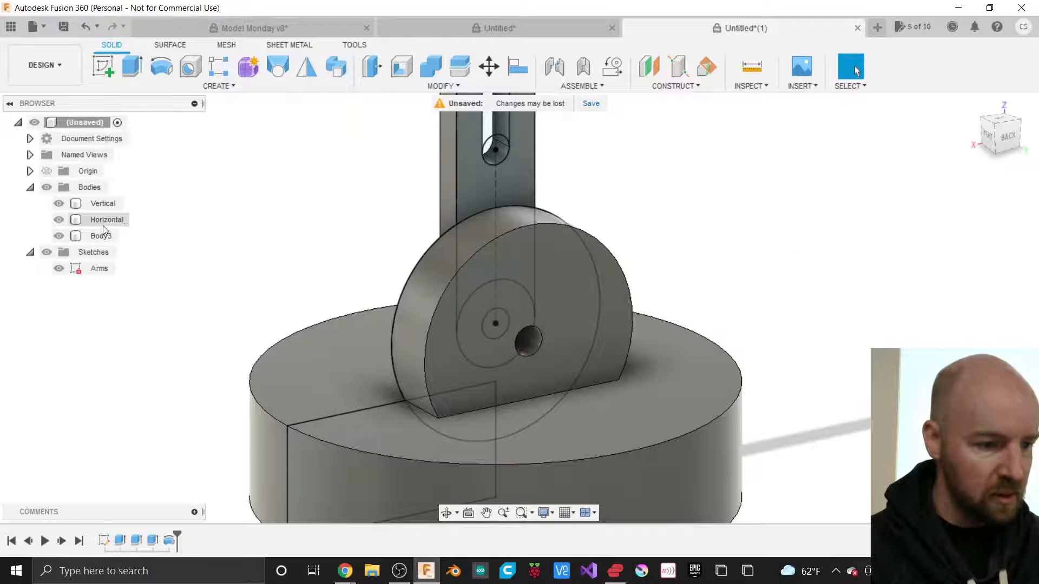
click(59, 236)
click(59, 236)
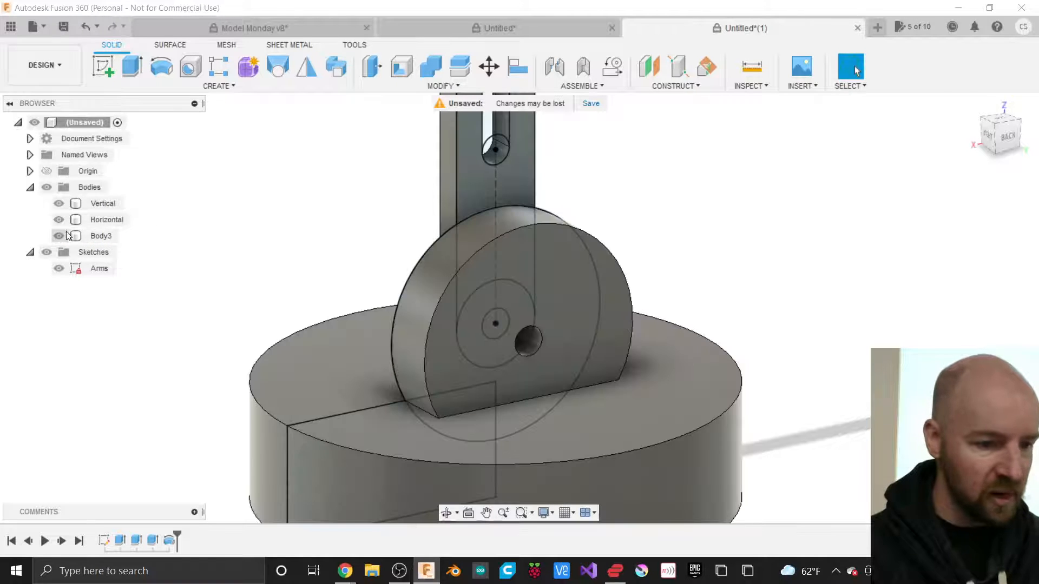
scroll(724, 183, down, 4)
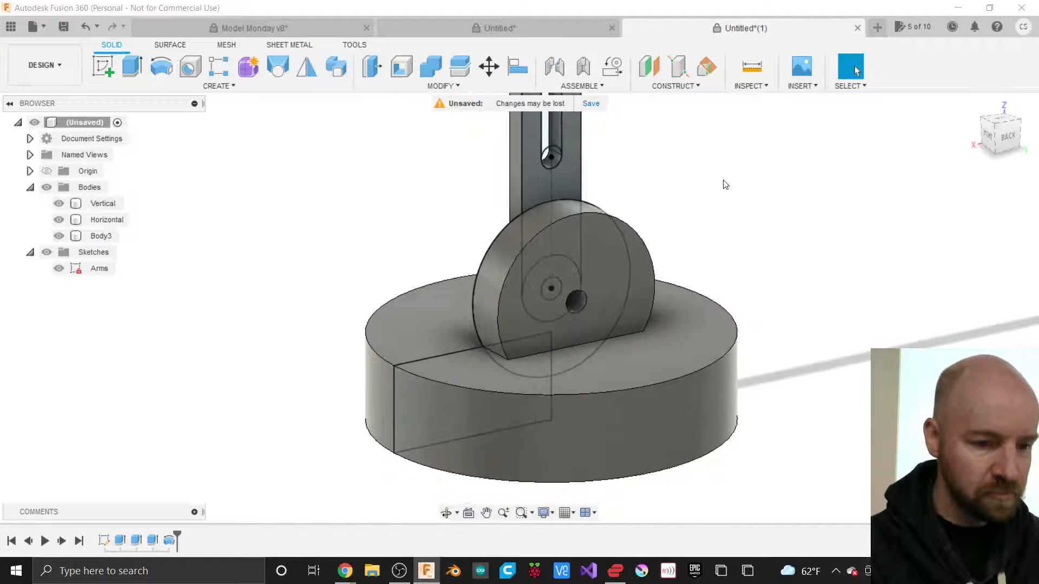
click(660, 353)
scroll(658, 374, up, 2)
click(304, 468)
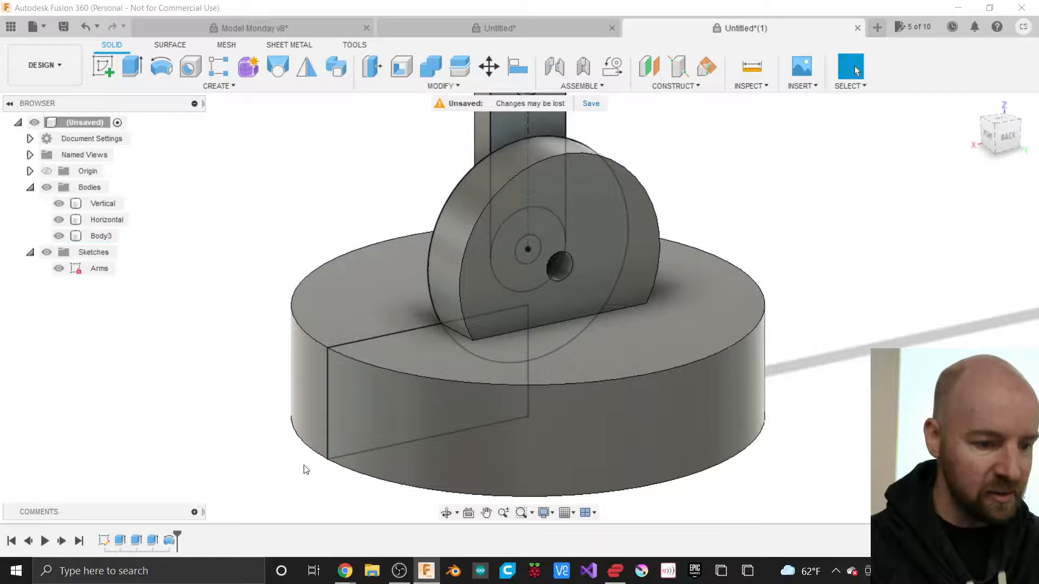
Step: Reopen the base revolve for editing, hide the Vertical body to inspect the disc and base, and accept the feature
right_click(167, 537)
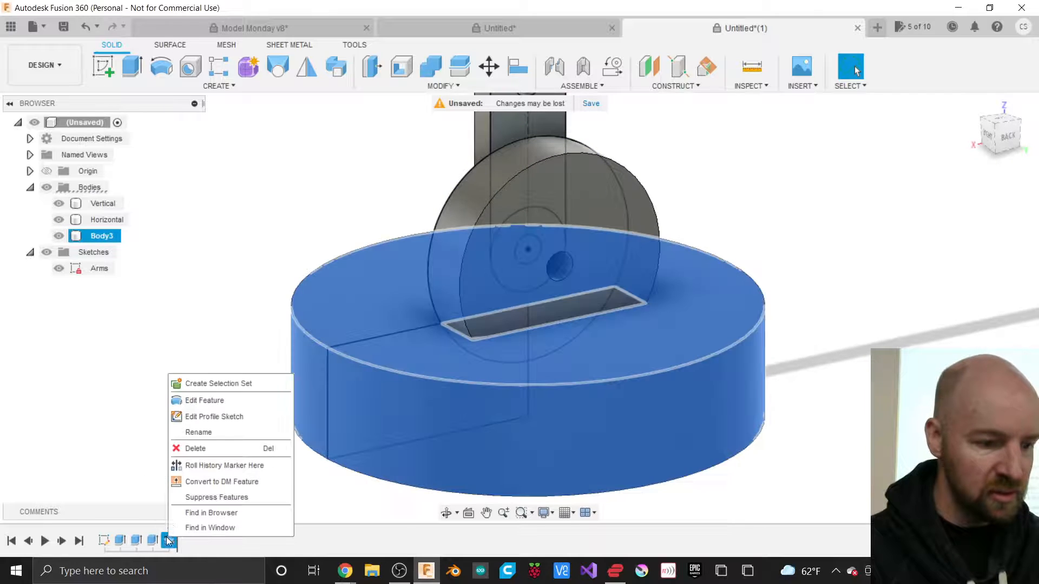
click(200, 405)
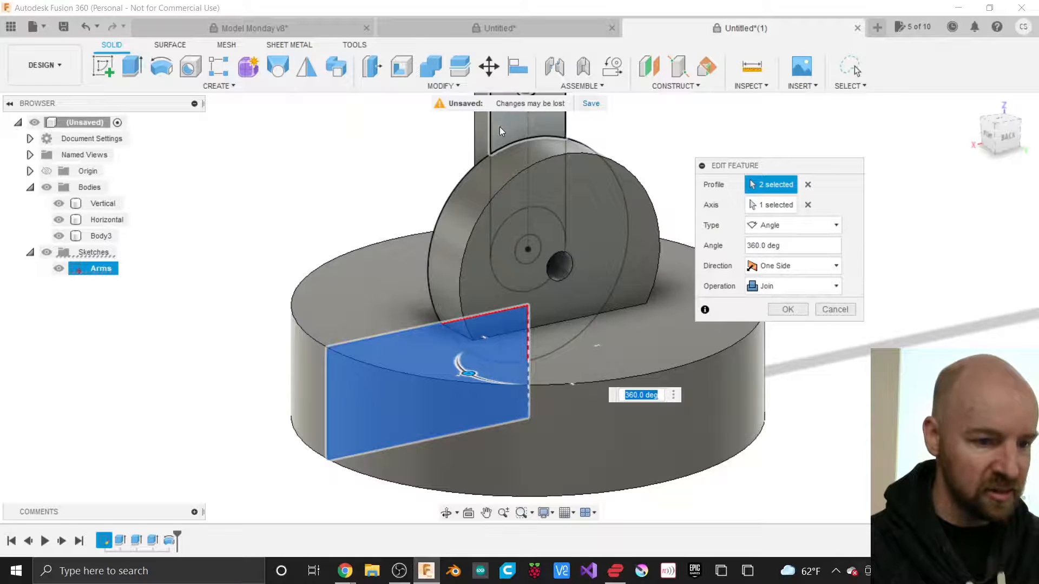
scroll(530, 292, down, 6)
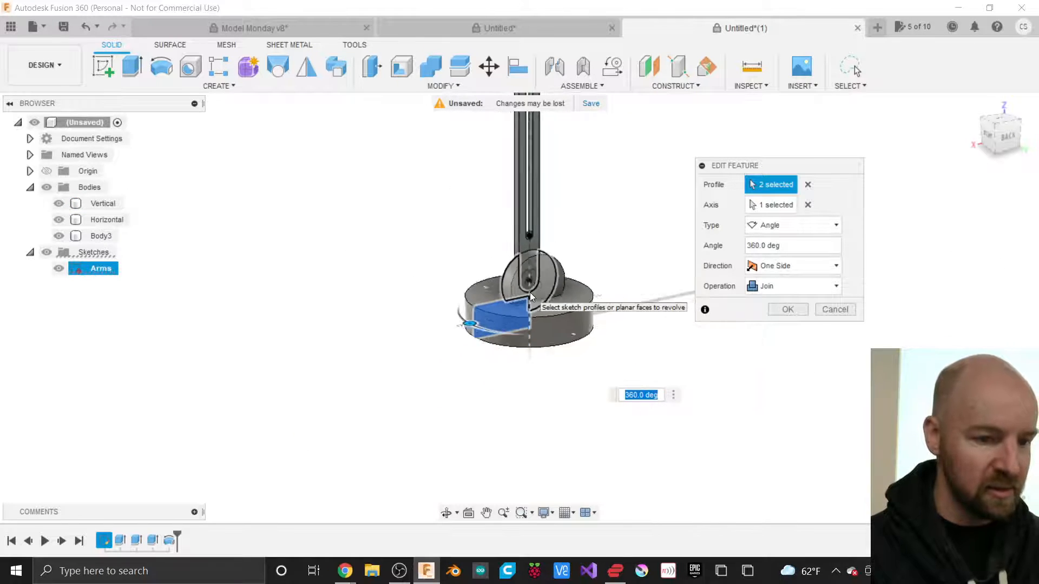
scroll(537, 347, down, 3)
scroll(540, 344, down, 2)
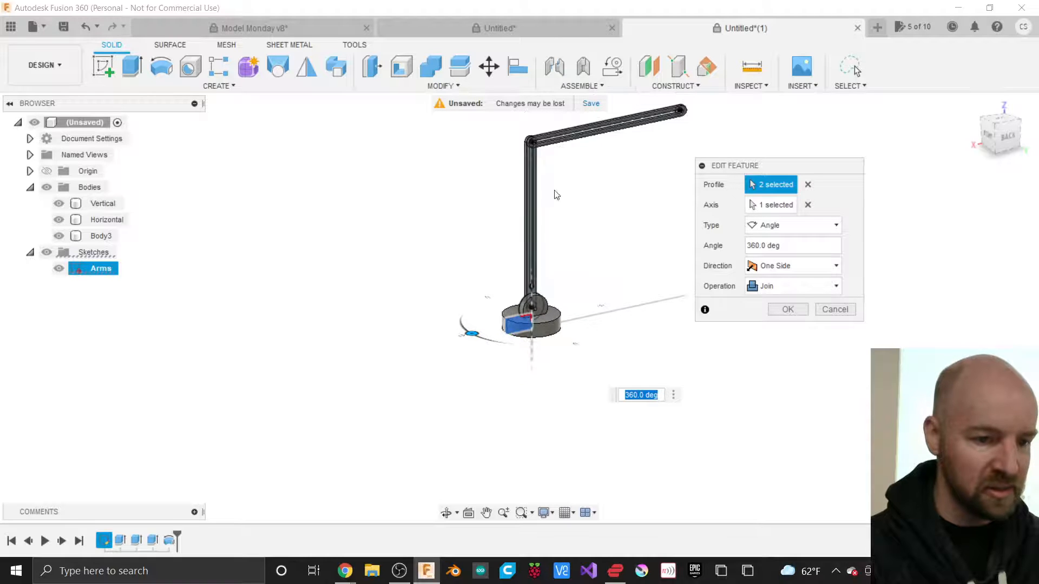
scroll(519, 341, up, 10)
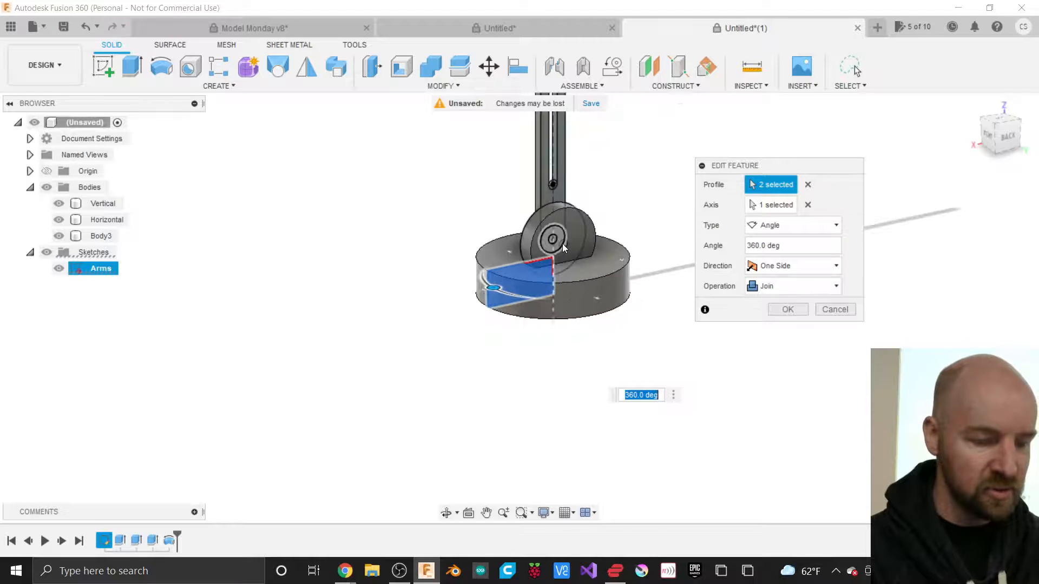
scroll(562, 244, up, 2)
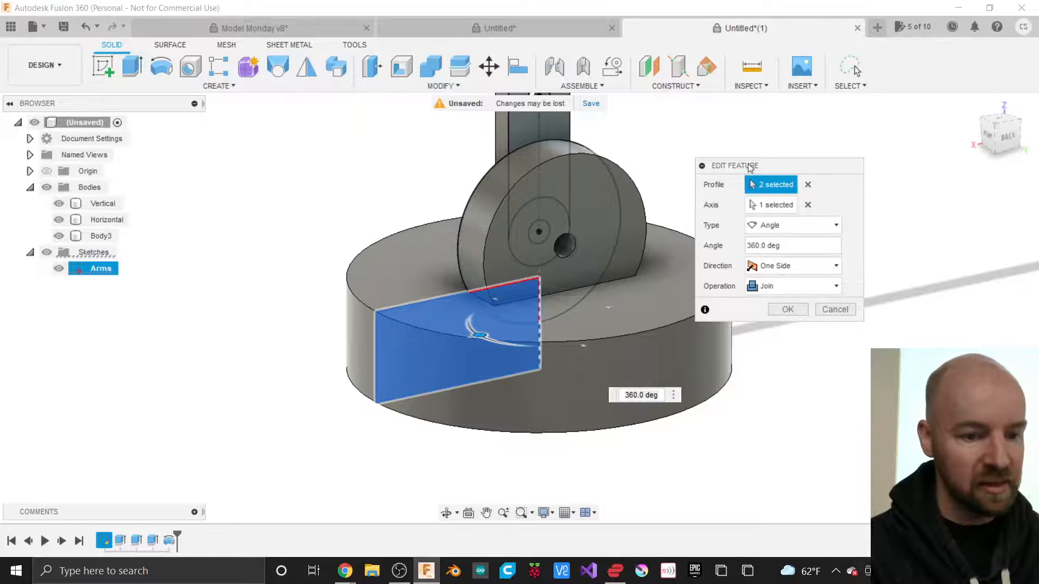
drag(750, 167, 811, 182)
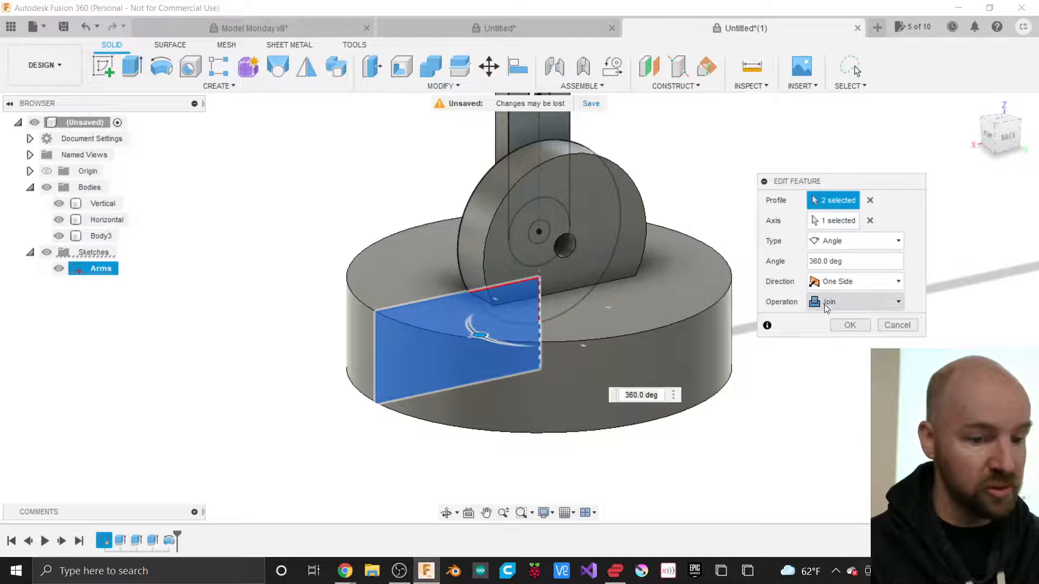
click(59, 203)
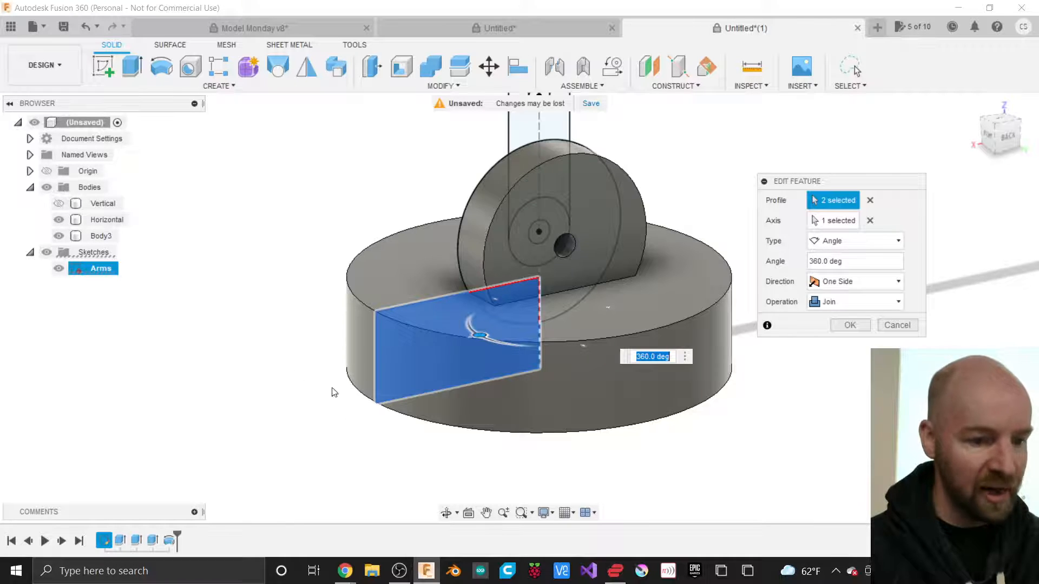
scroll(385, 420, down, 4)
scroll(432, 248, up, 3)
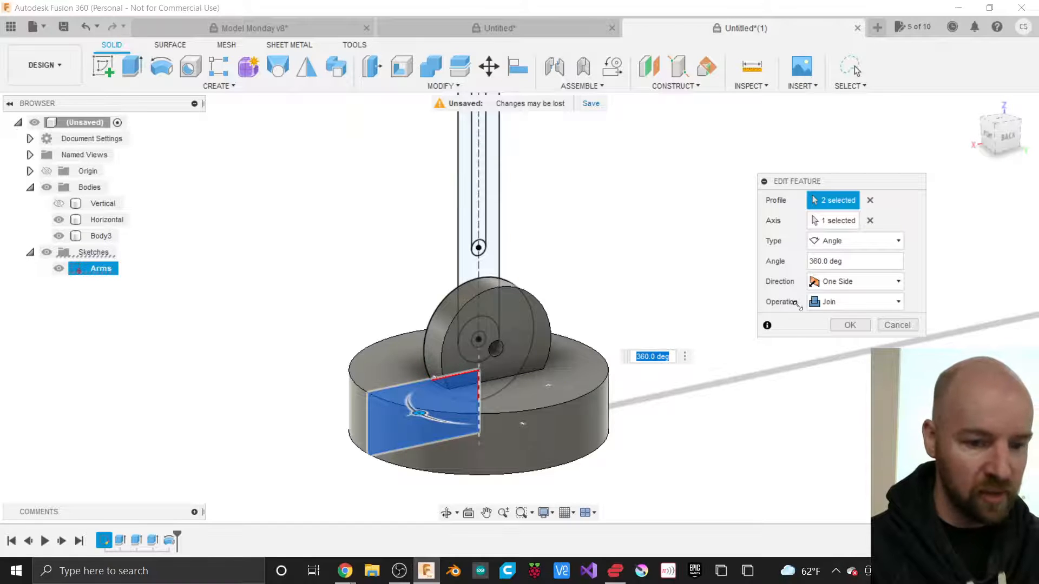
click(857, 327)
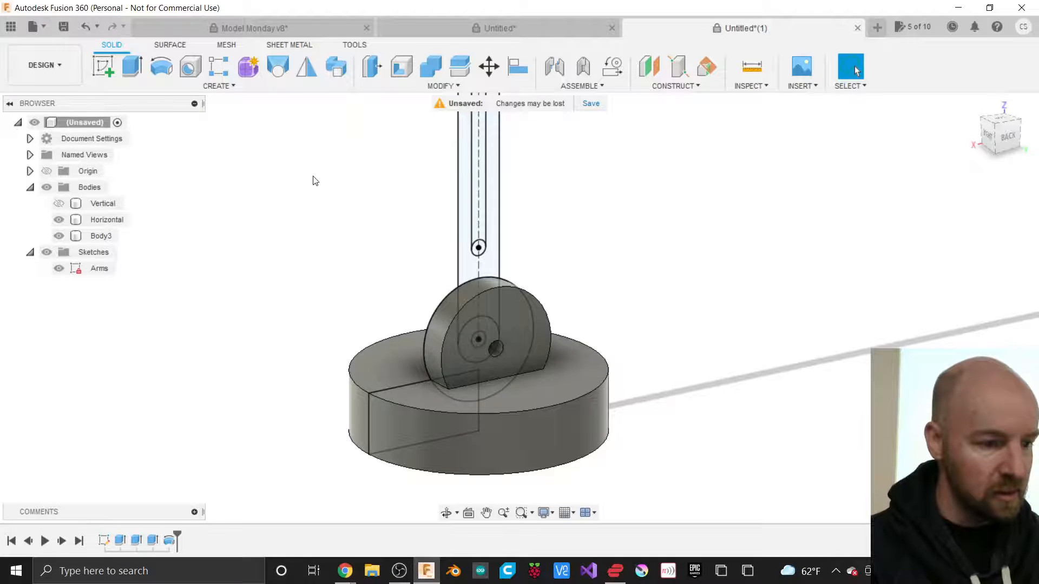
Step: Rename the combined disc and round base body to Base
click(100, 237)
click(99, 236)
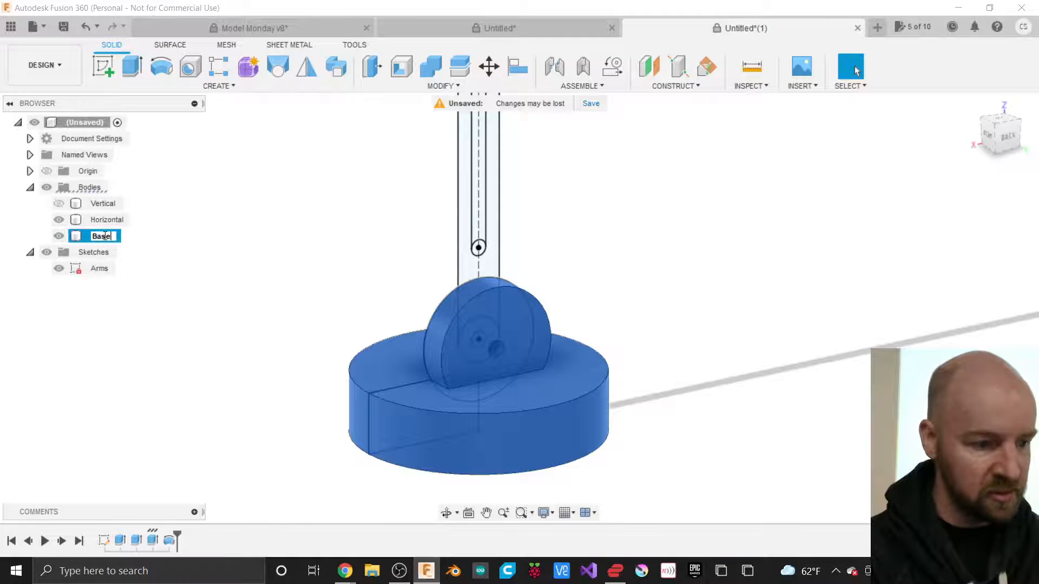
click(248, 326)
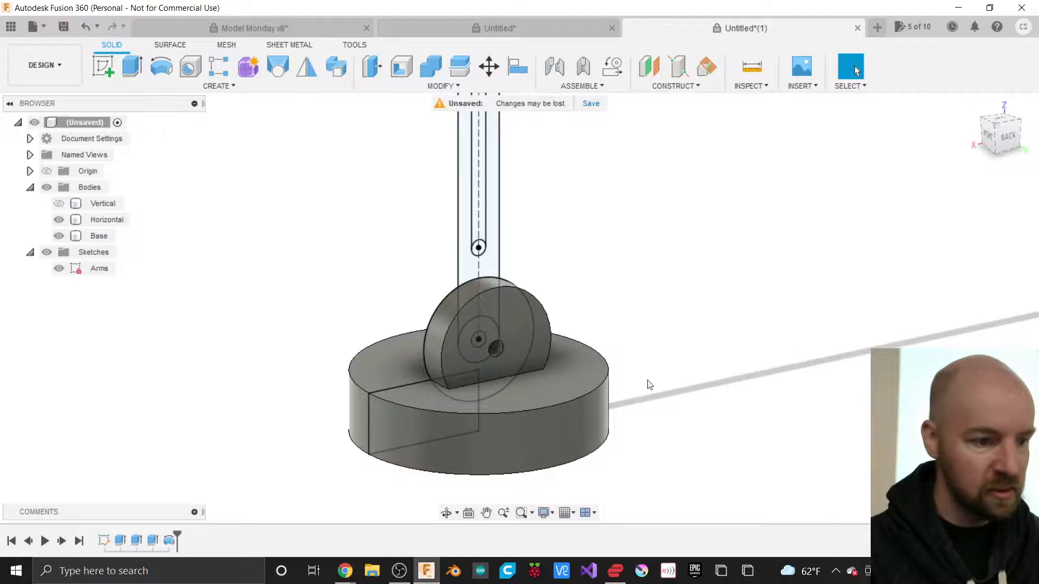
Step: Show the Vertical body again and hide the Arms sketch so only the solid bodies are displayed
click(61, 206)
key(Escape)
scroll(675, 443, down, 5)
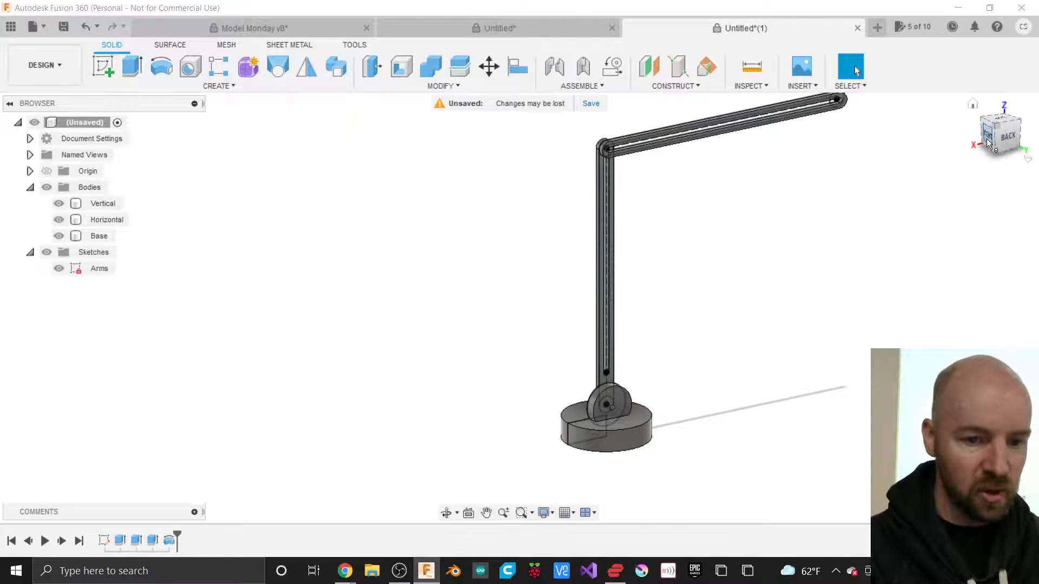
drag(1006, 133, 925, 121)
mouse_move(861, 298)
shift+middle_down()
mouse_move(774, 297)
mouse_move(707, 331)
shift+middle_up()
scroll(708, 330, down, 3)
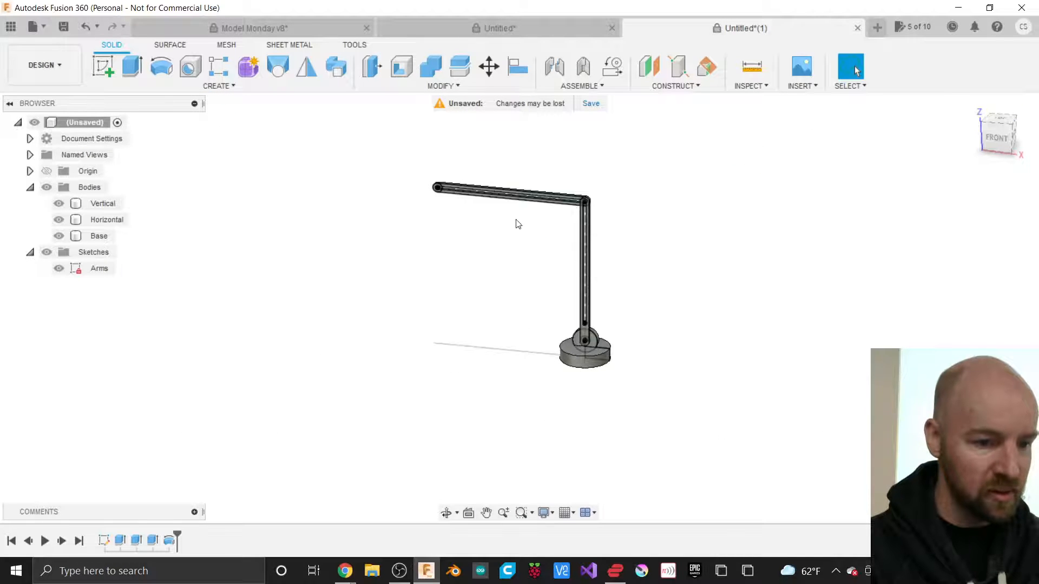
scroll(518, 223, up, 4)
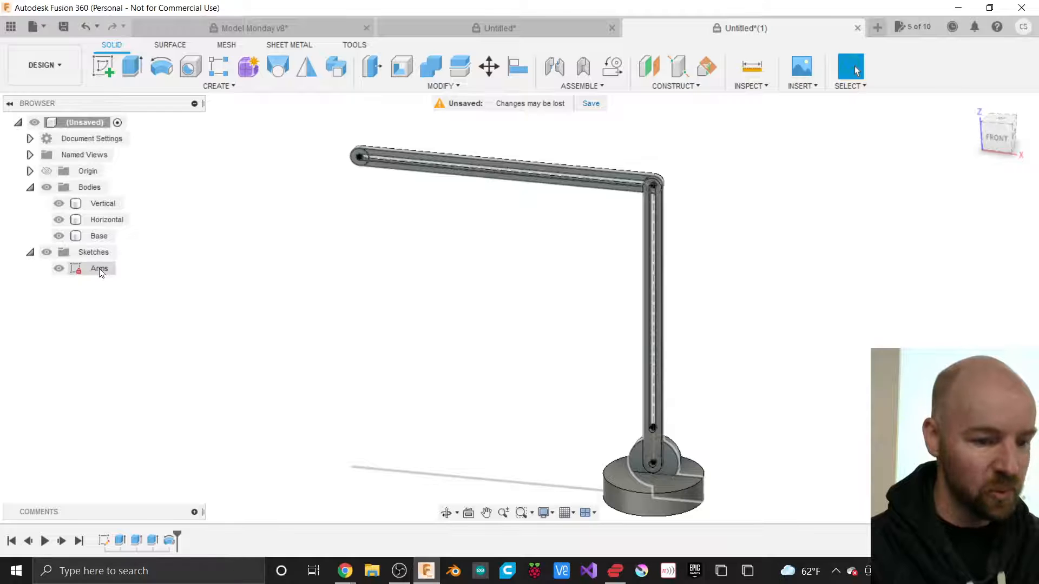
click(76, 269)
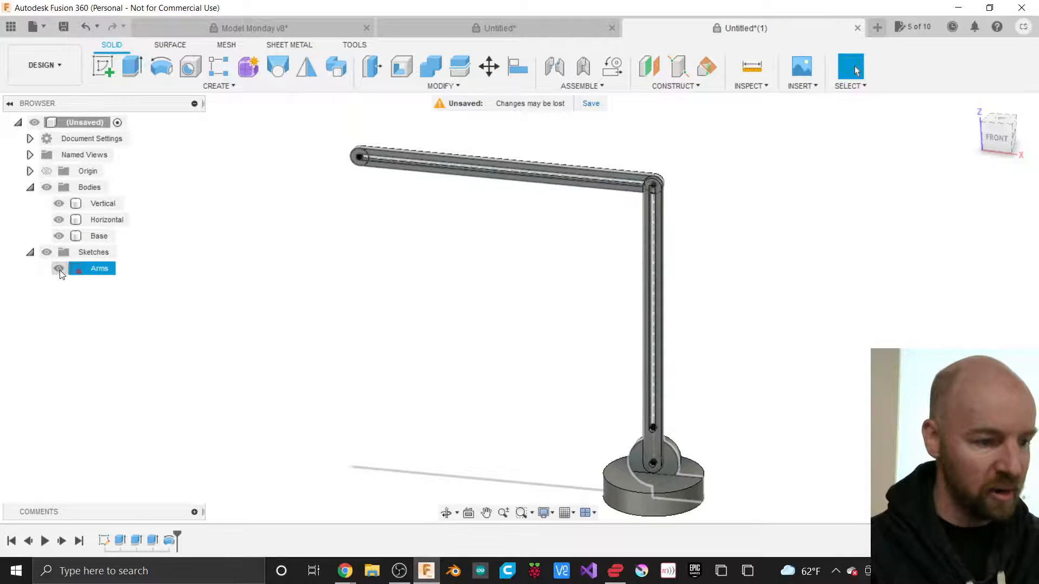
click(58, 269)
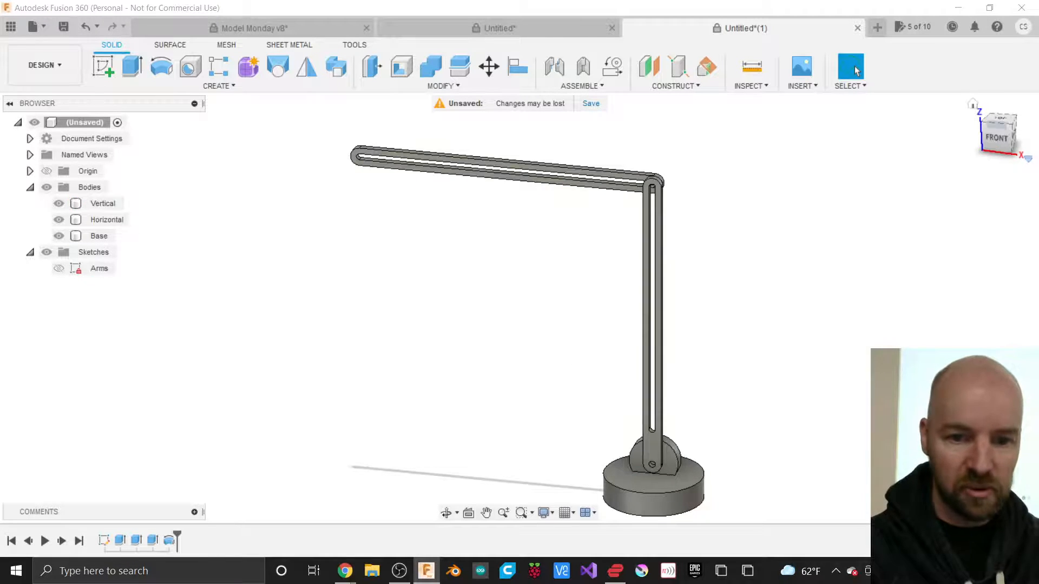
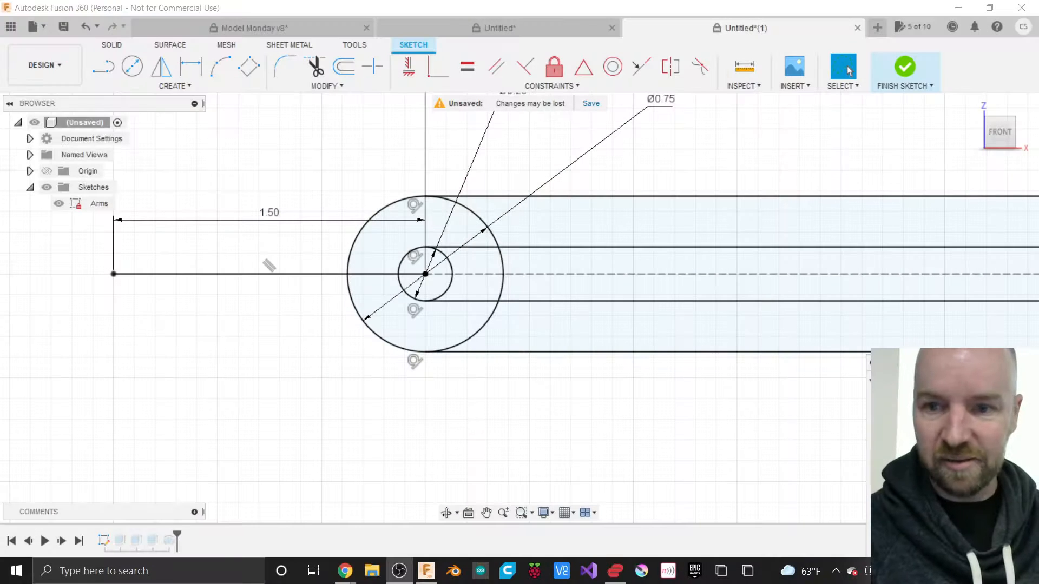
Step: Reopen the Arms sketch for editing and convert the 1.50 in line beyond the horizontal arm's free end to construction
scroll(746, 411, down, 1)
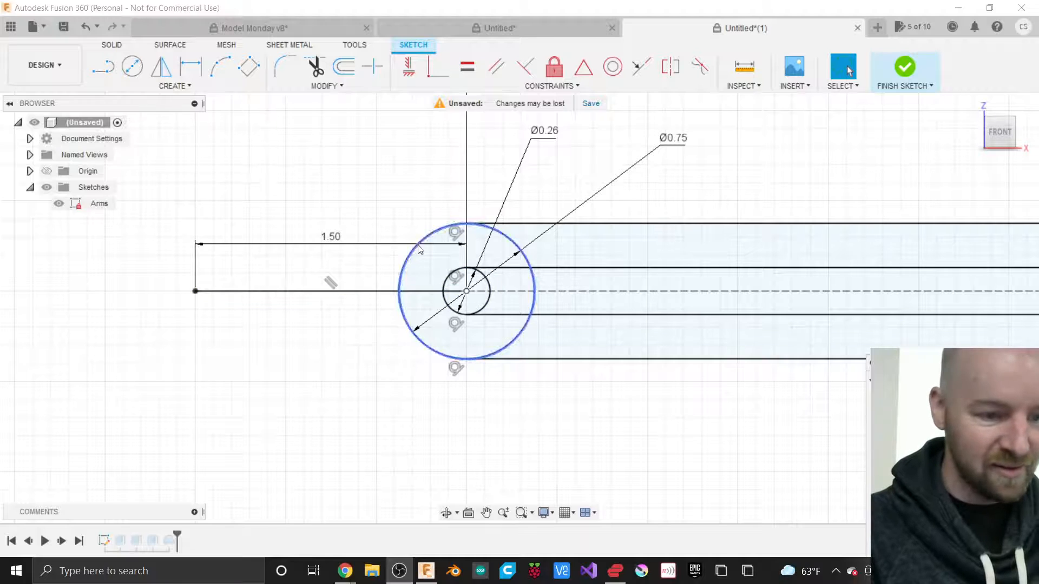
scroll(368, 200, down, 8)
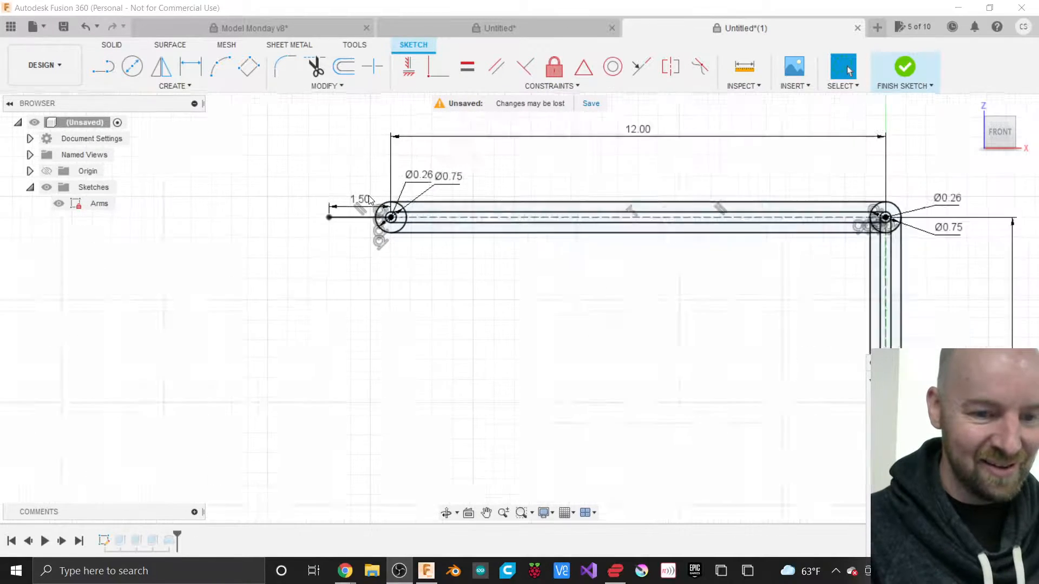
scroll(393, 166, down, 2)
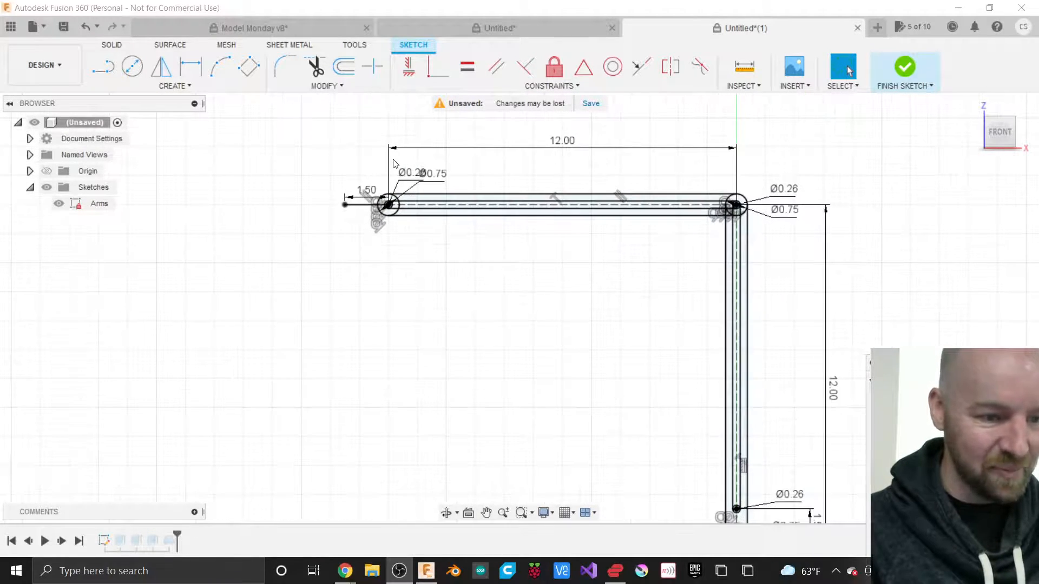
scroll(393, 167, down, 1)
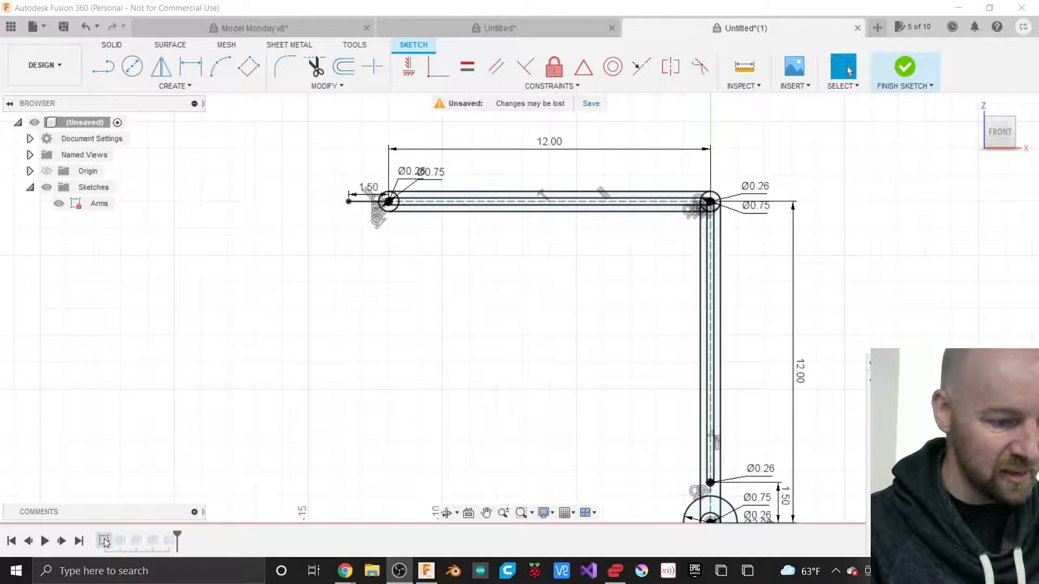
click(880, 84)
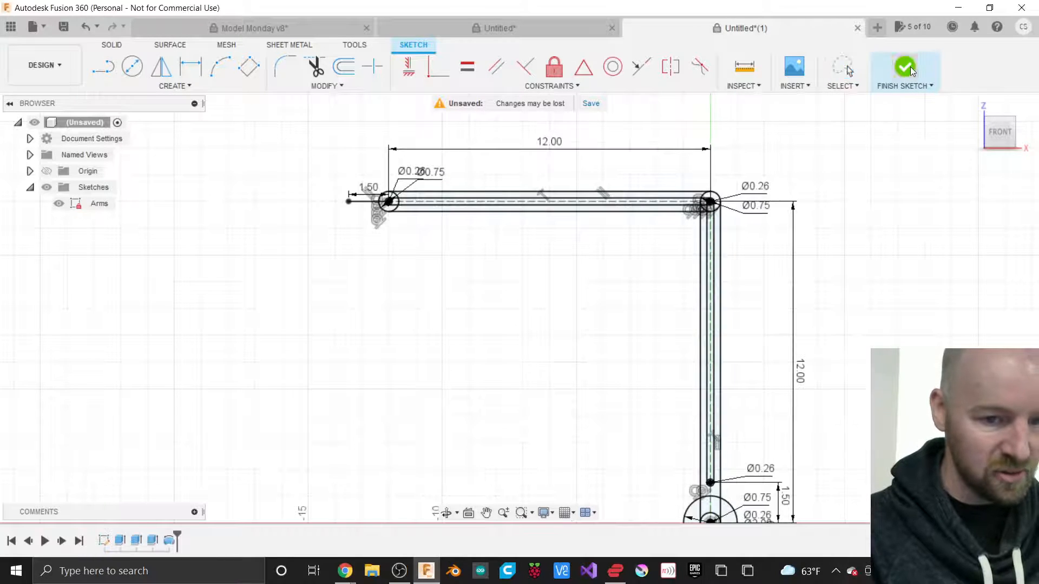
right_click(103, 538)
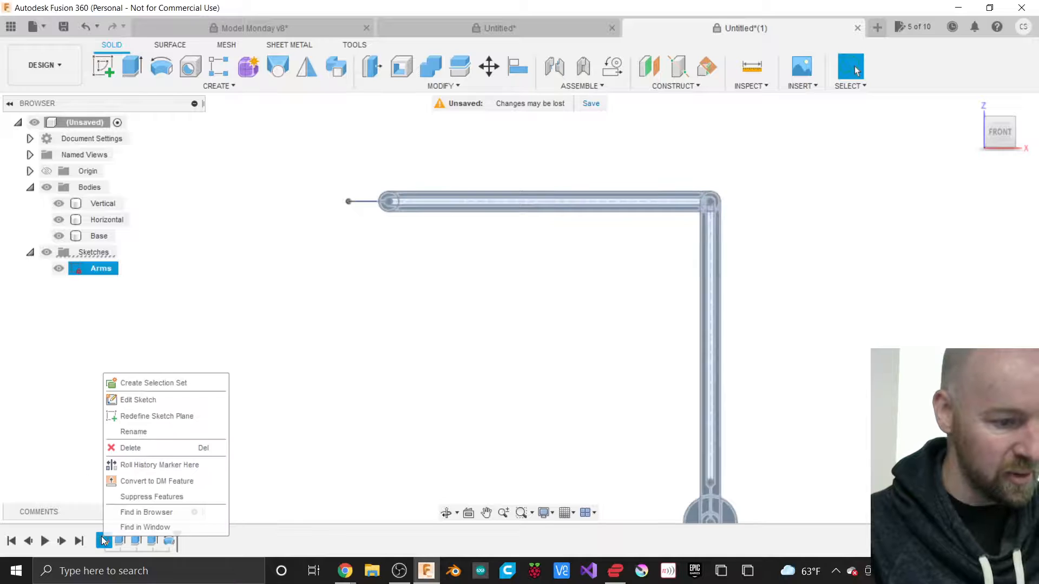
click(140, 399)
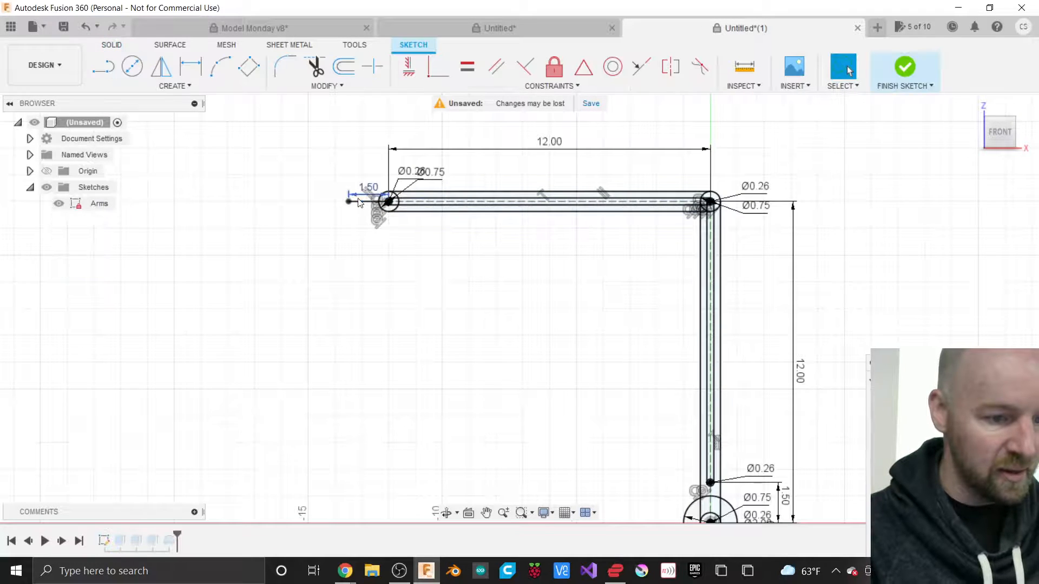
scroll(370, 196, up, 8)
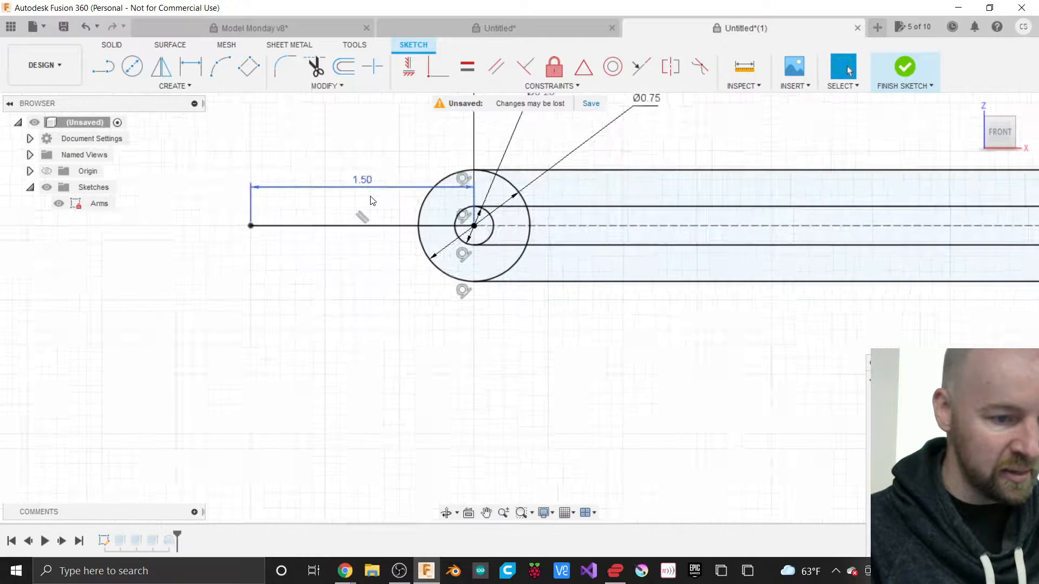
scroll(273, 138, up, 3)
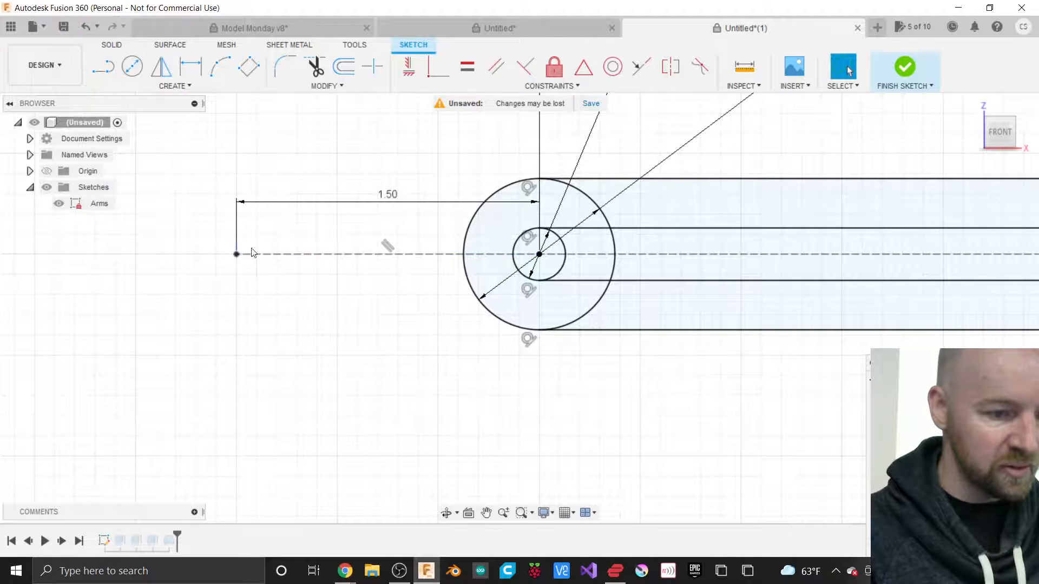
Step: Draw two lines from the construction line's outer endpoint tangent to the 0.75 in circle's upper and lower sides, and finish the sketch
key(l)
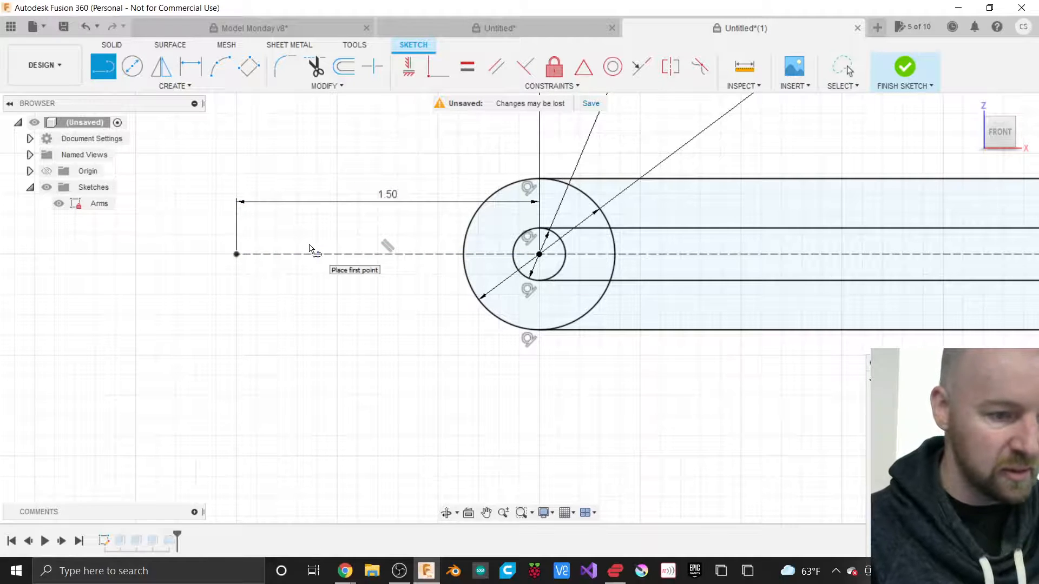
click(237, 255)
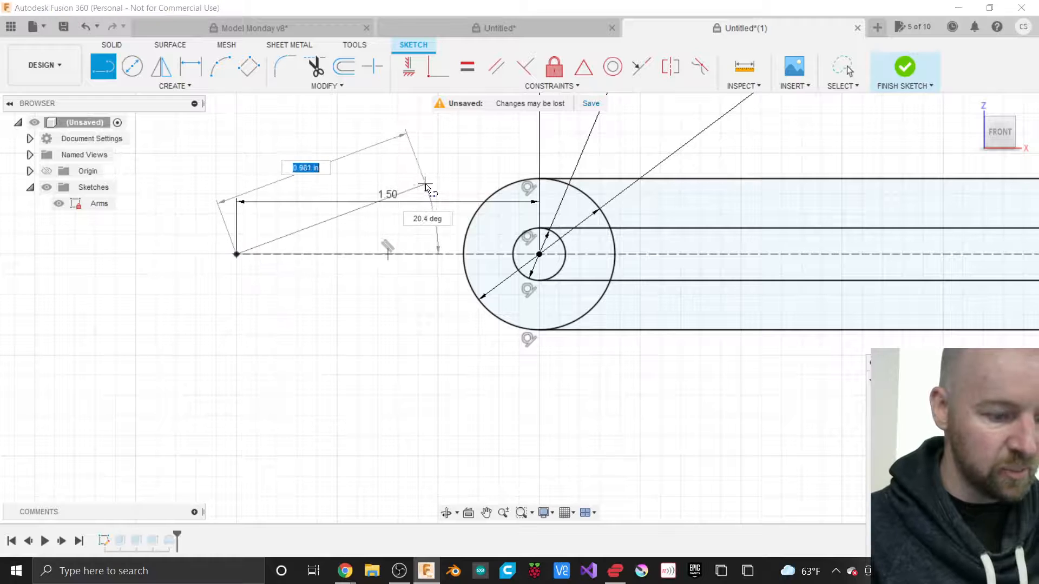
click(523, 185)
key(Escape)
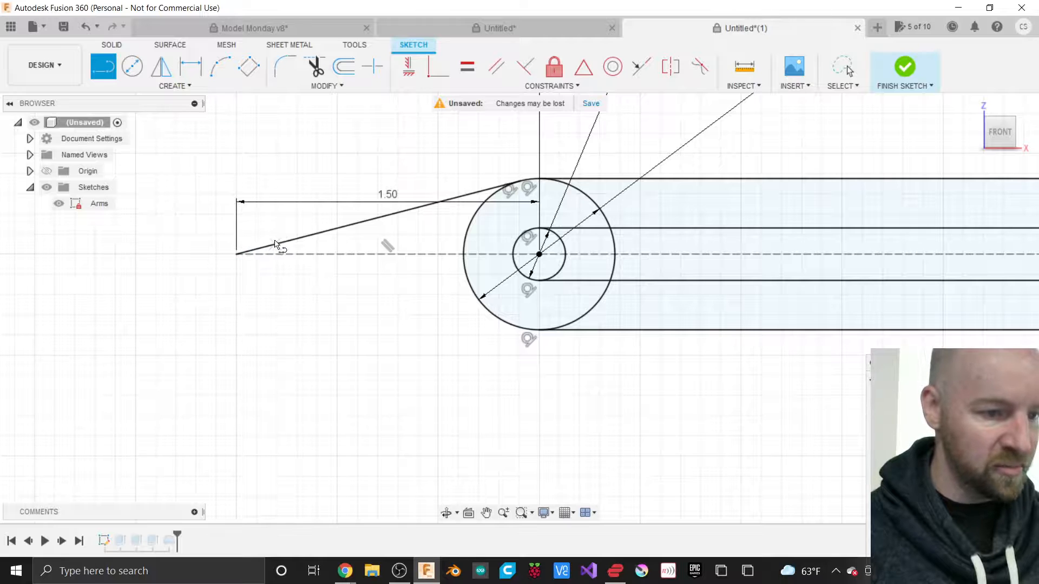
click(236, 260)
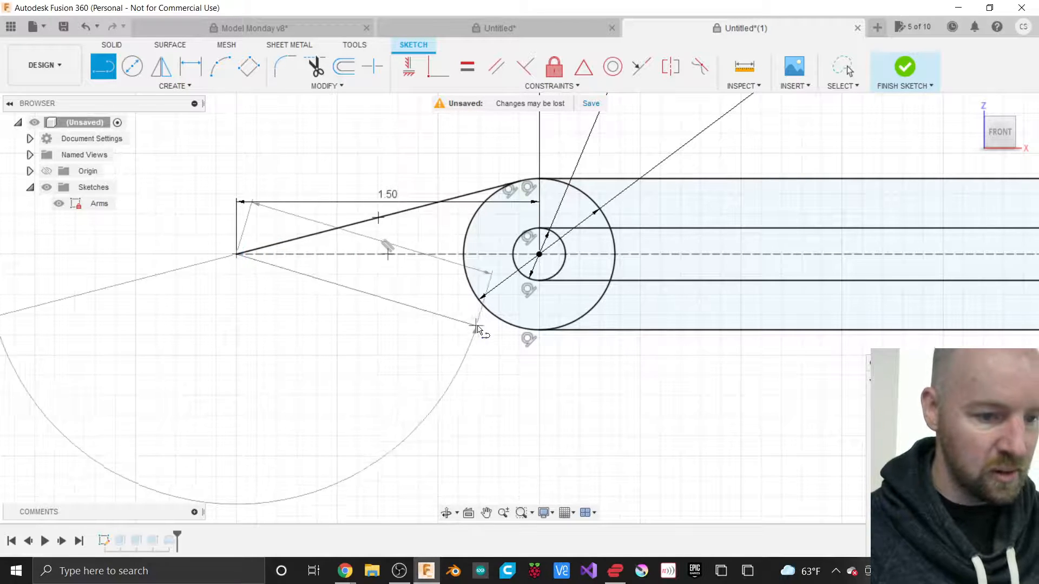
double_click(521, 330)
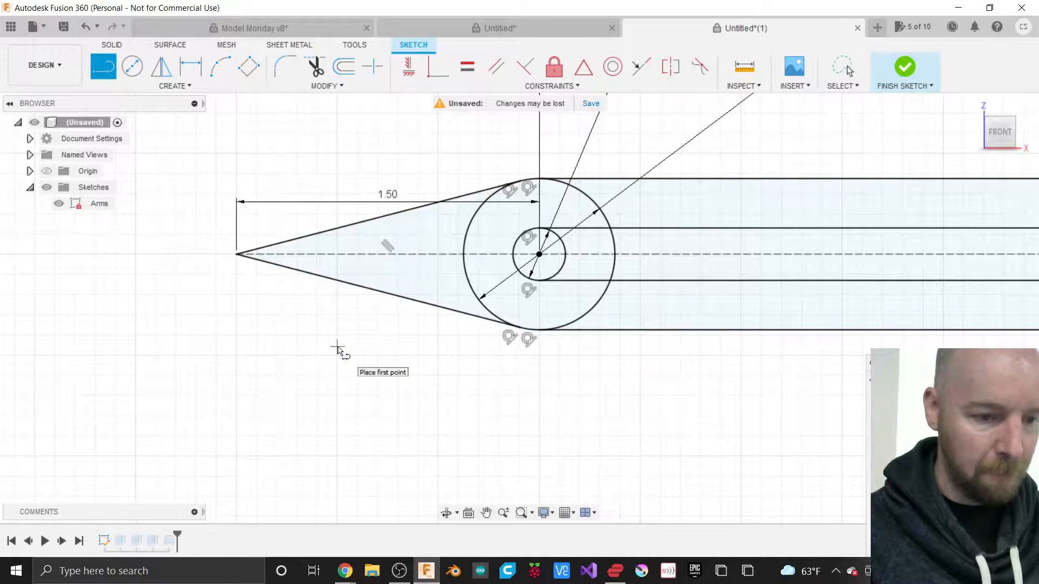
click(905, 66)
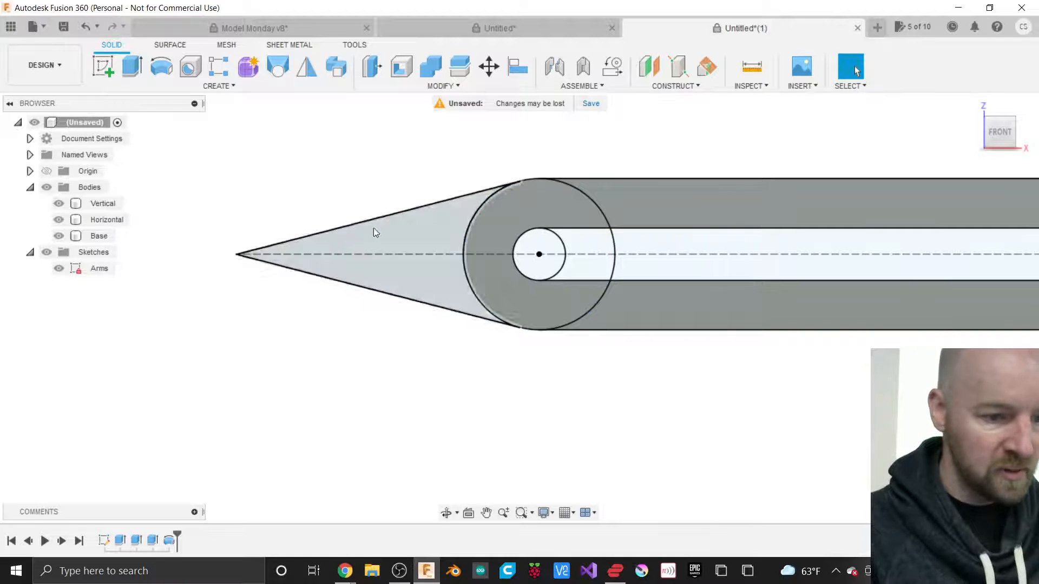
Step: Set up an extrusion of the pointed tip and the two ring profiles around the arm's end hole with a distance of -0.125 in
scroll(322, 209, down, 3)
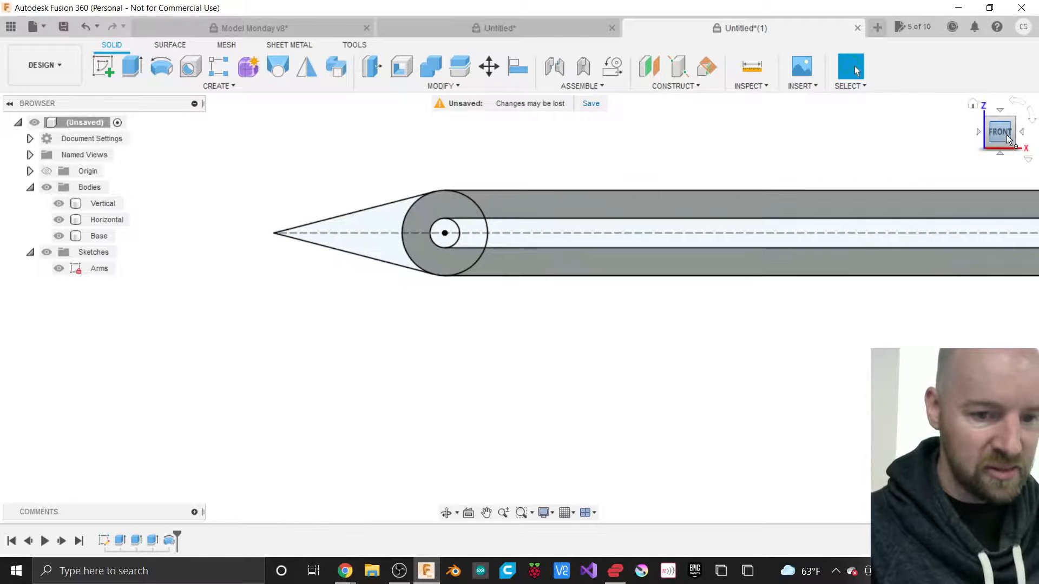
mouse_move(541, 307)
shift+middle_down()
mouse_move(456, 360)
mouse_move(501, 264)
shift+middle_up()
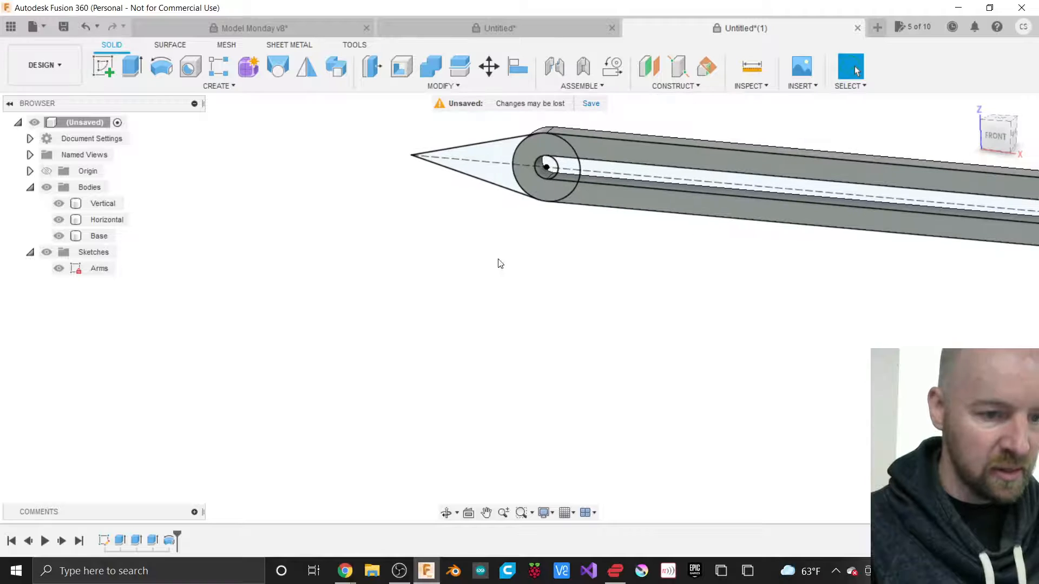
scroll(626, 123, up, 3)
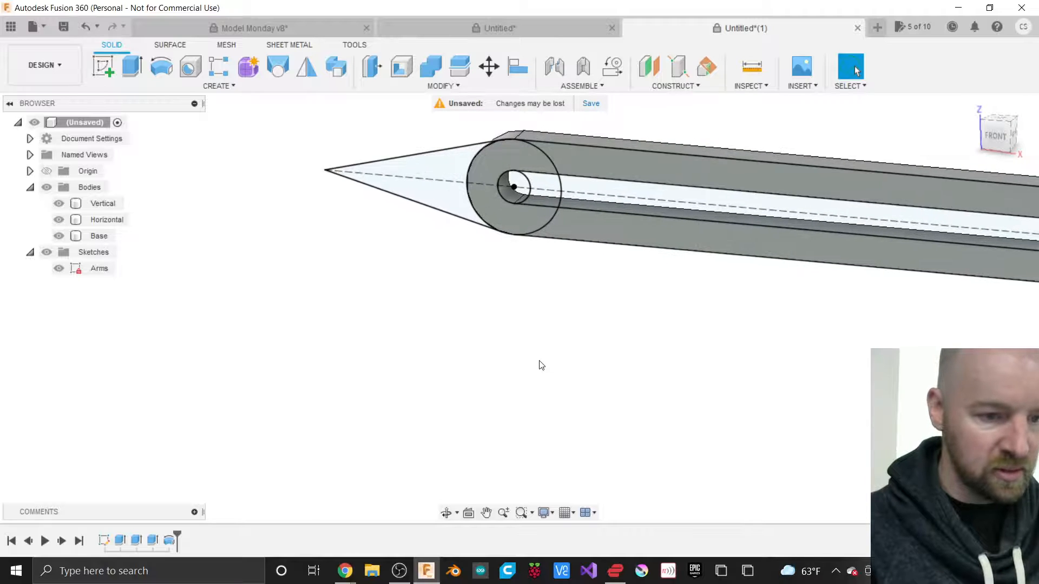
scroll(541, 365, down, 2)
key(e)
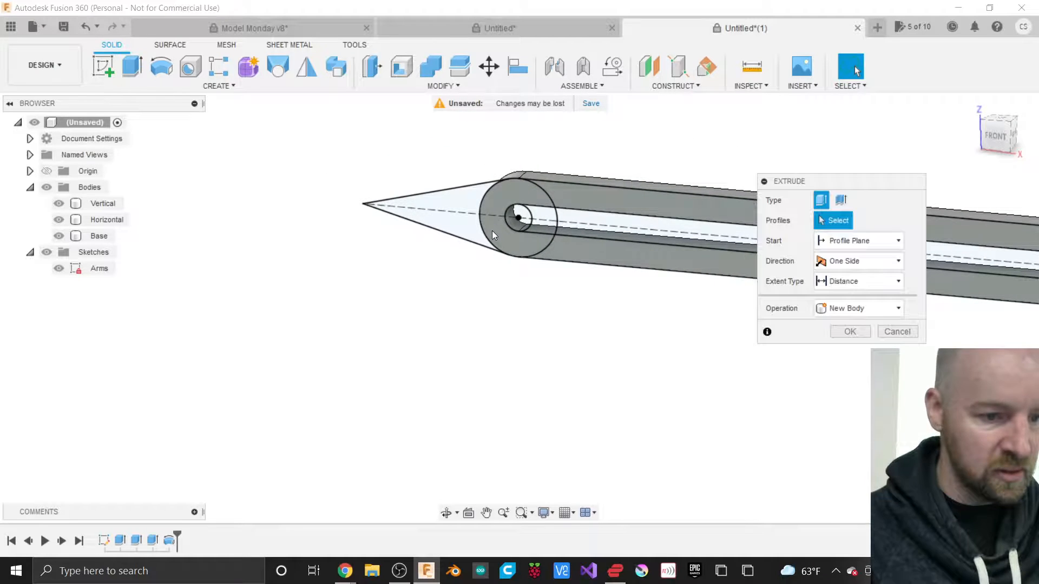
click(456, 205)
click(504, 198)
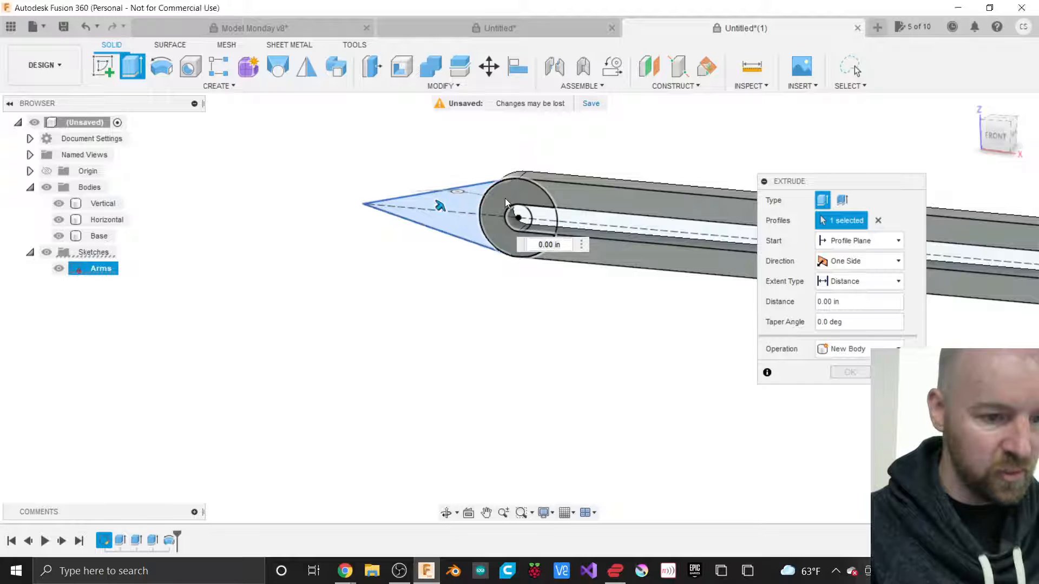
click(544, 214)
scroll(592, 189, up, 4)
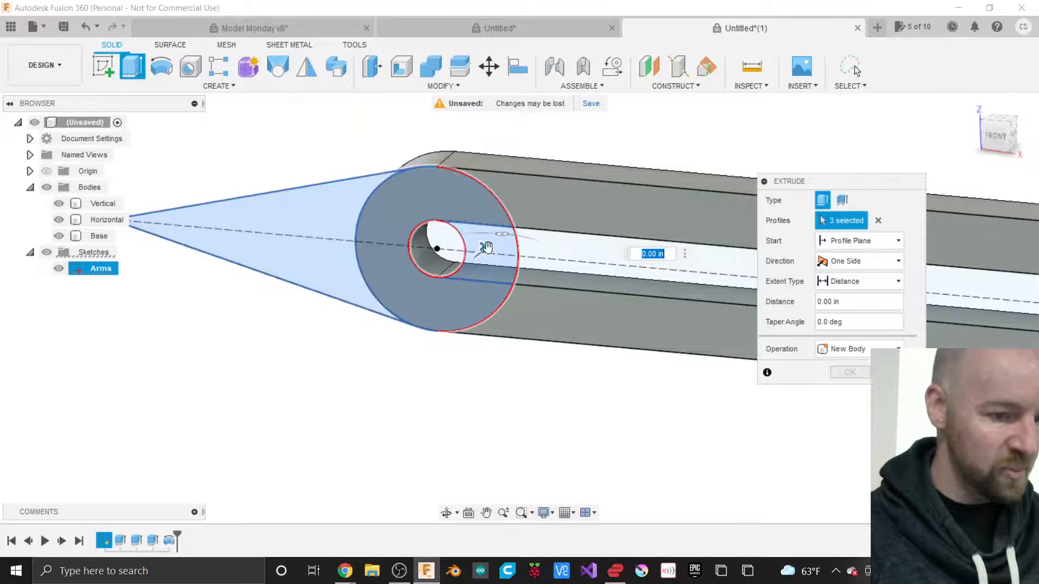
drag(484, 248, 467, 266)
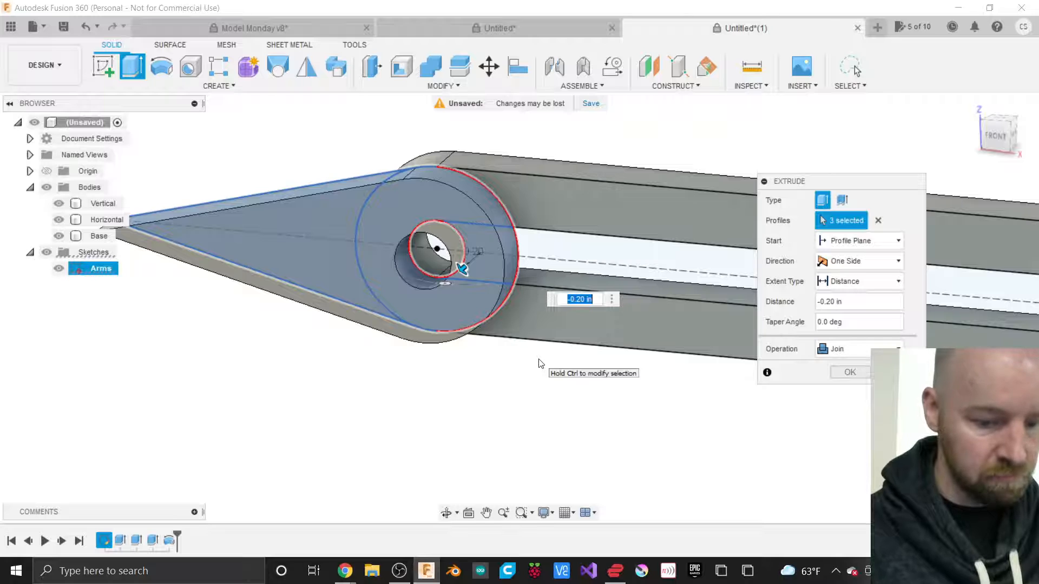
key(BackSpace)
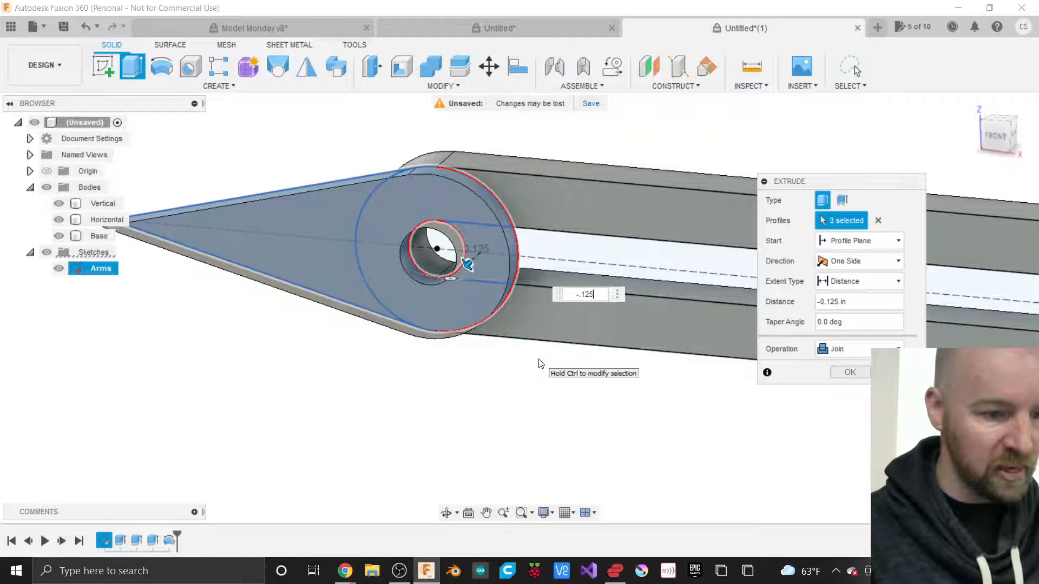
Step: Try extruding the pointed tip and ring profiles 0.10 in the opposite way, as a cut into the horizontal arm
scroll(594, 373, down, 1)
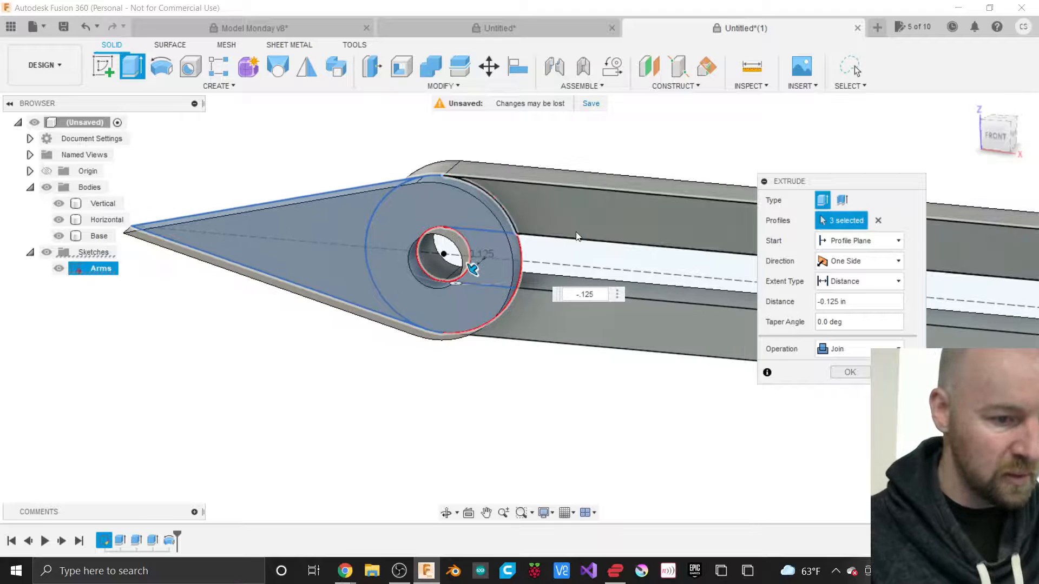
scroll(588, 158, down, 2)
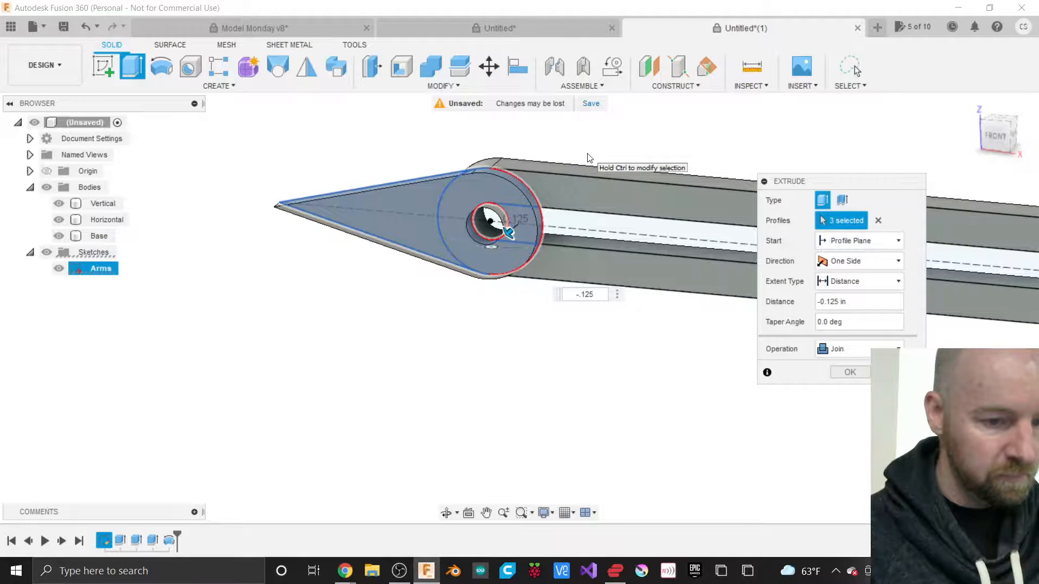
click(992, 133)
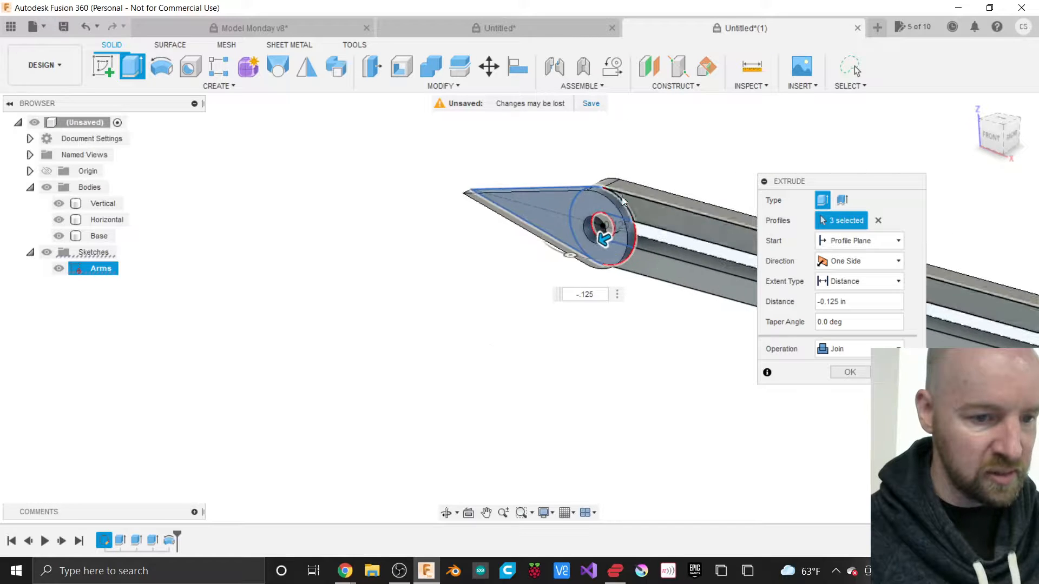
scroll(628, 178, up, 3)
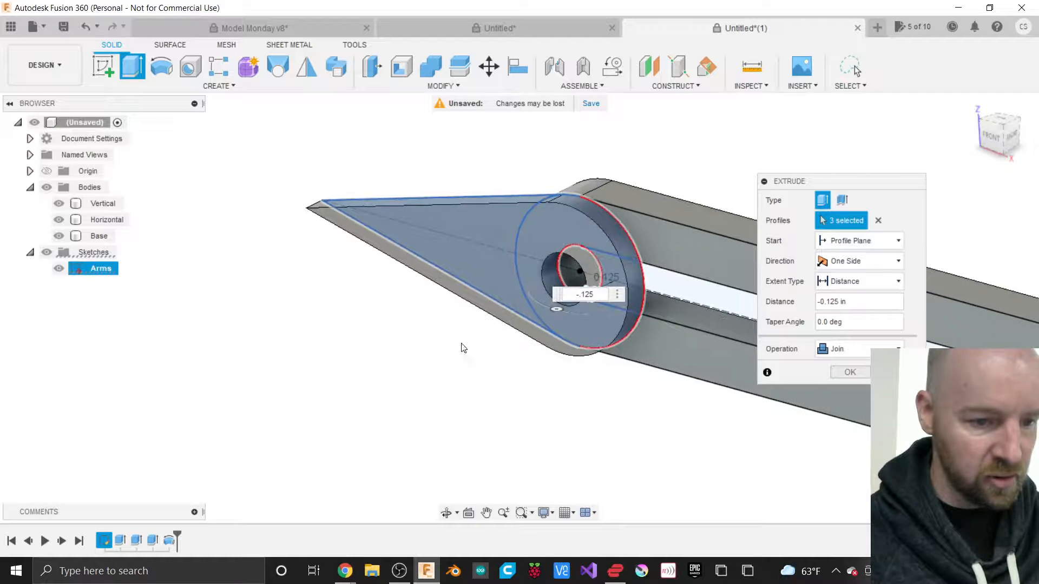
scroll(414, 349, down, 1)
scroll(605, 215, up, 1)
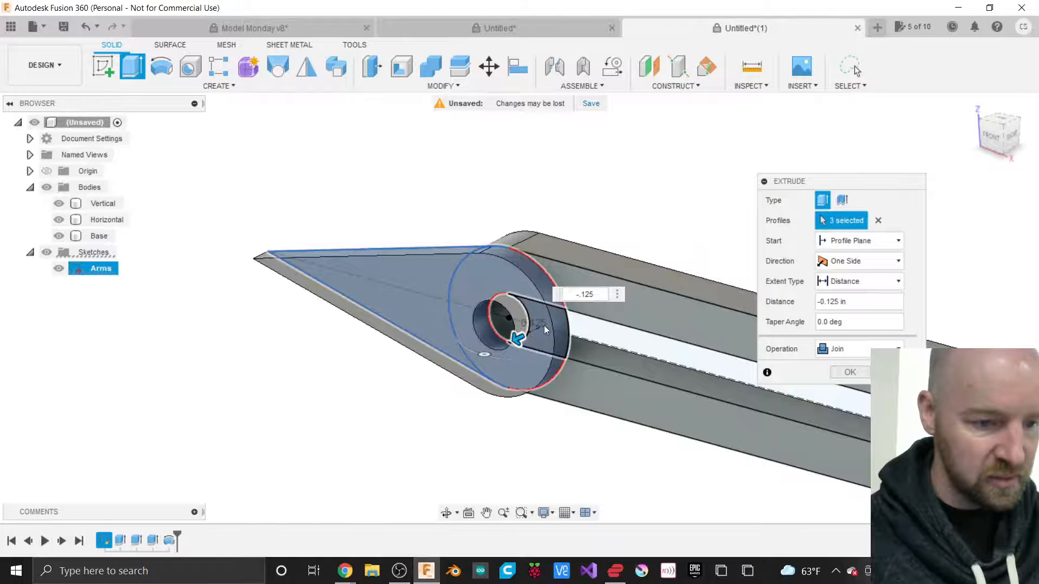
drag(518, 338, 540, 318)
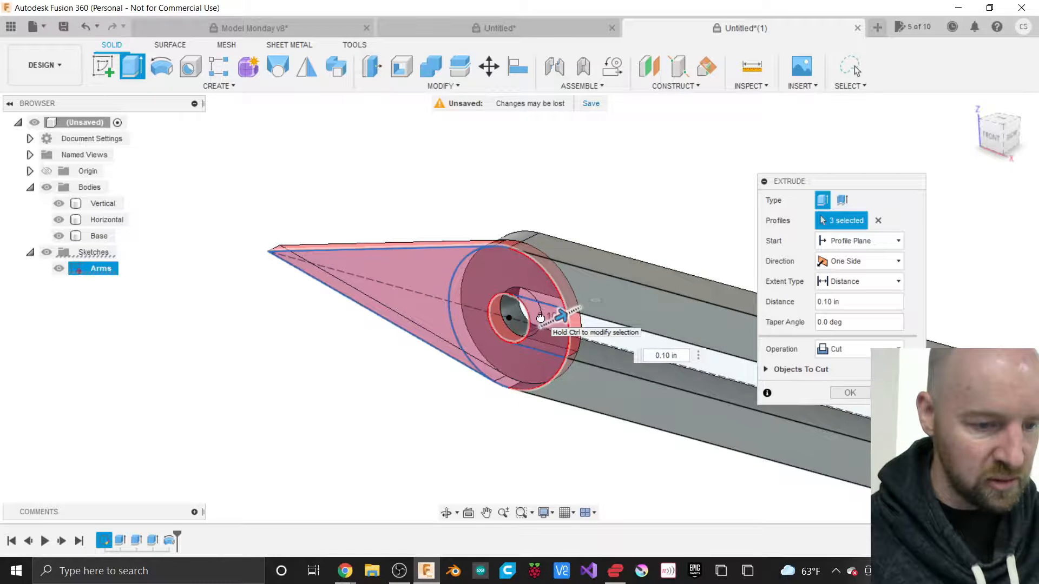
mouse_move(1002, 134)
mouse_down()
mouse_move(993, 140)
mouse_move(1013, 140)
mouse_up()
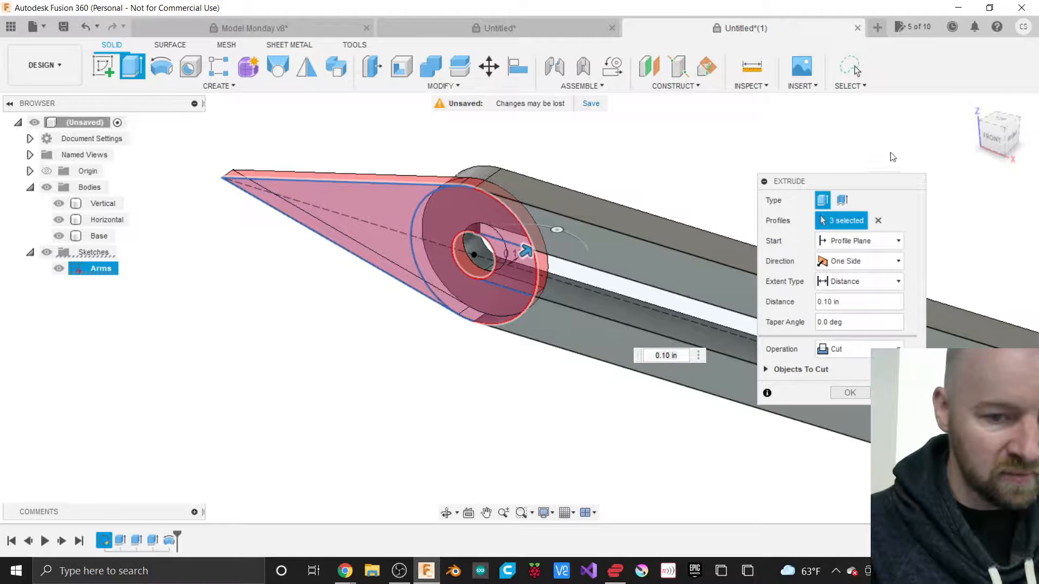
mouse_move(1014, 142)
mouse_down()
mouse_move(1021, 118)
mouse_move(999, 135)
mouse_up()
scroll(388, 304, down, 4)
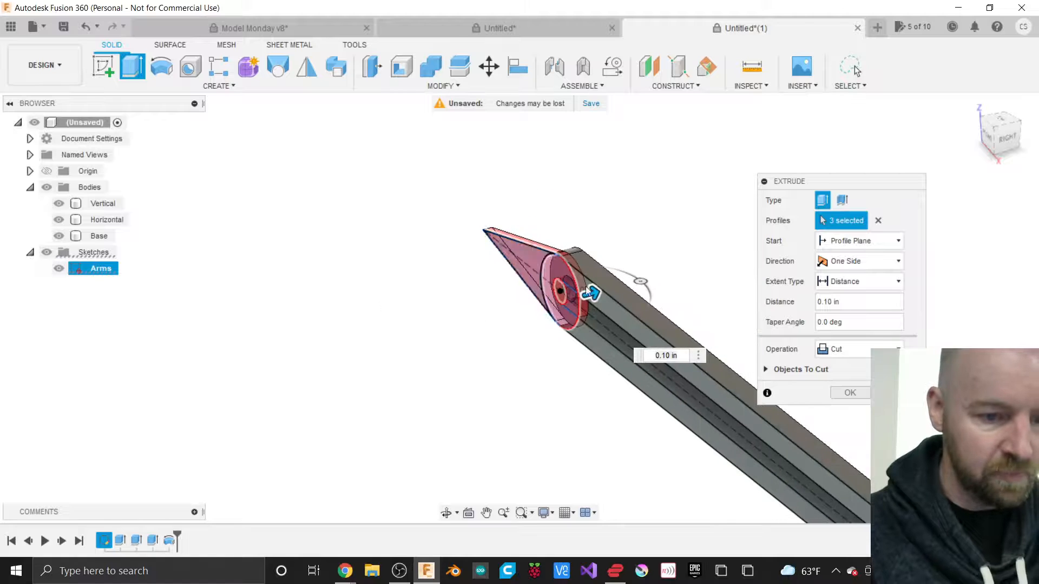
scroll(625, 271, up, 4)
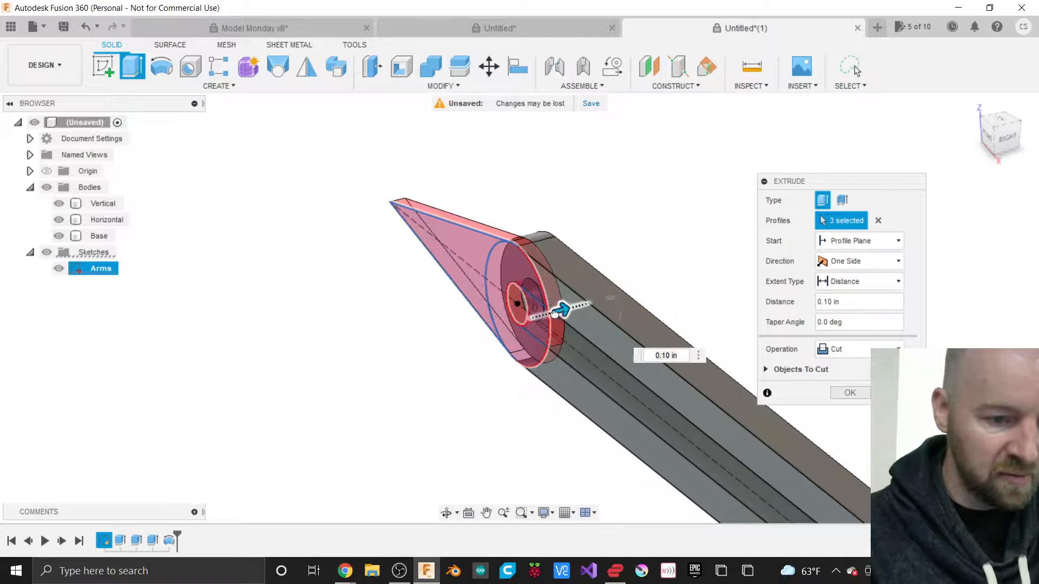
Step: Extrude the pointed tip and ring profiles outward from the horizontal arm by -0.1250 in as a new body
drag(560, 309, 533, 317)
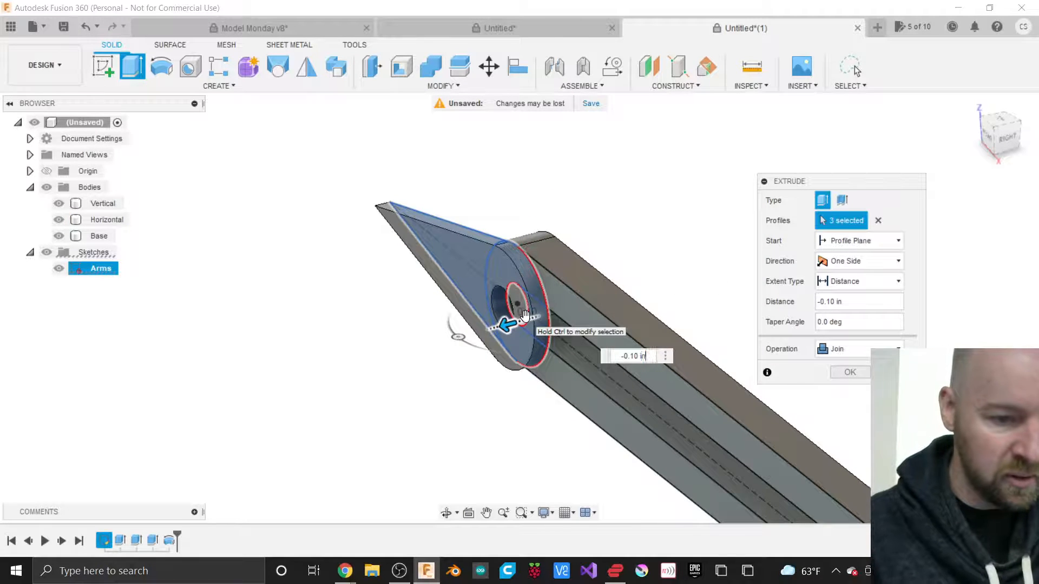
key(Left)
text(25)
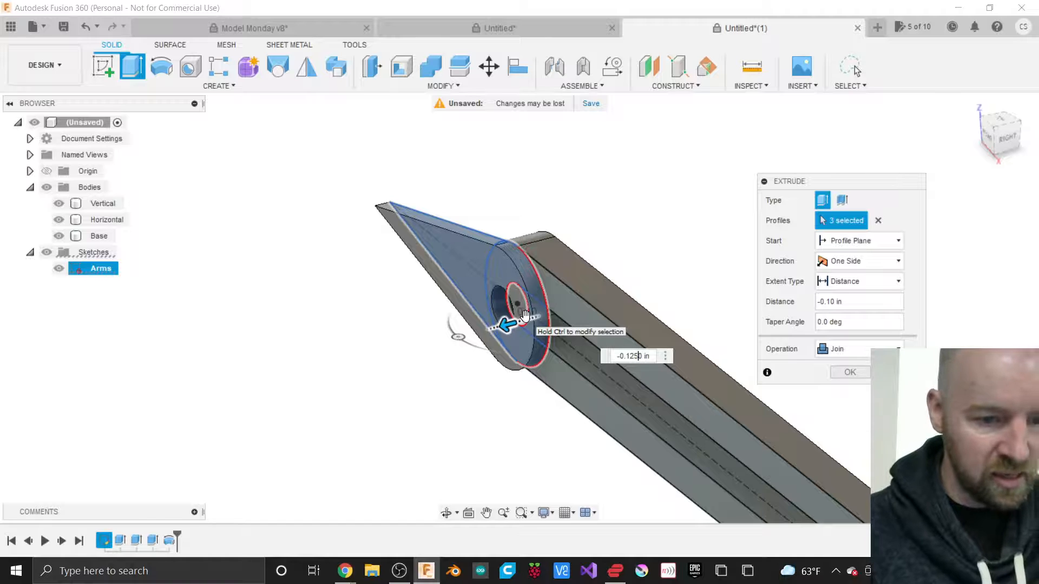
click(865, 351)
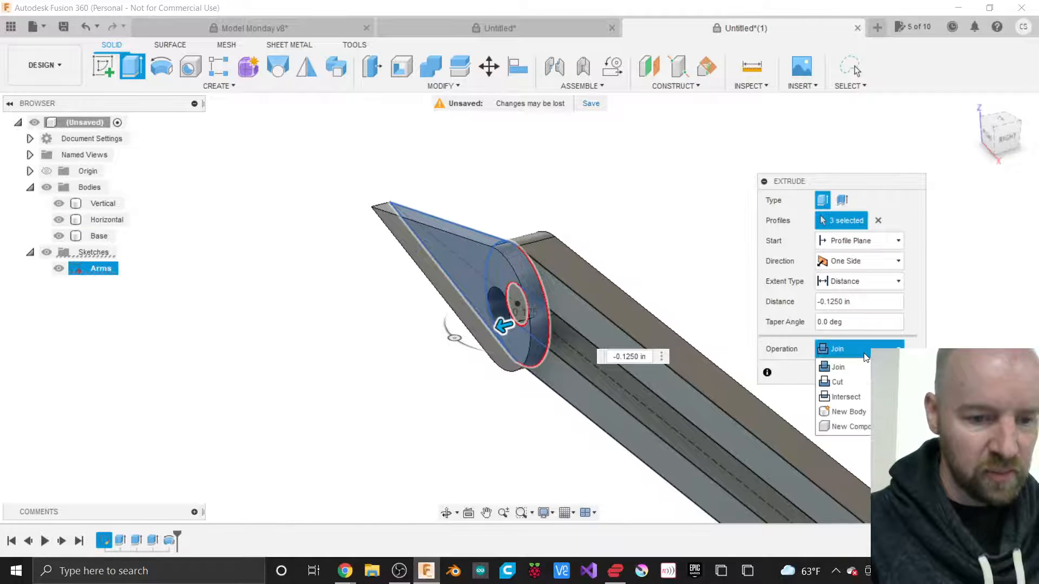
click(847, 412)
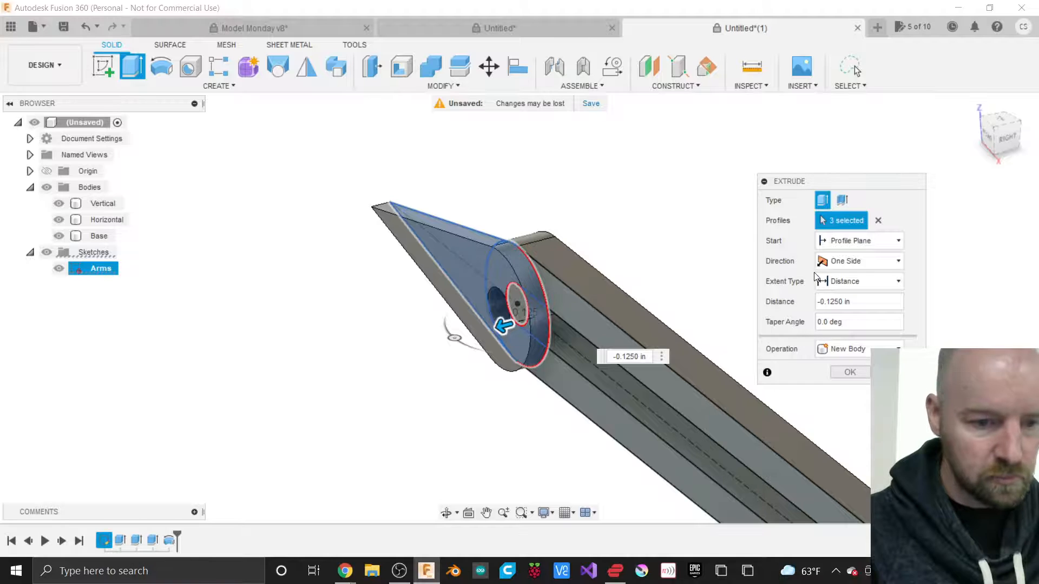
click(856, 373)
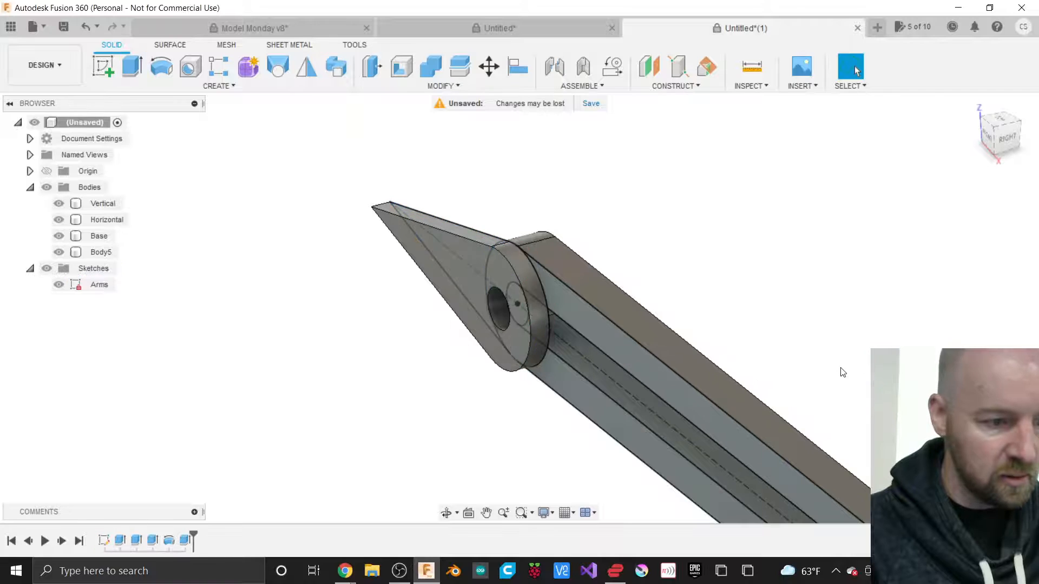
Step: Rename the new pointed tip body as Point and hide the Arms sketch
double_click(105, 253)
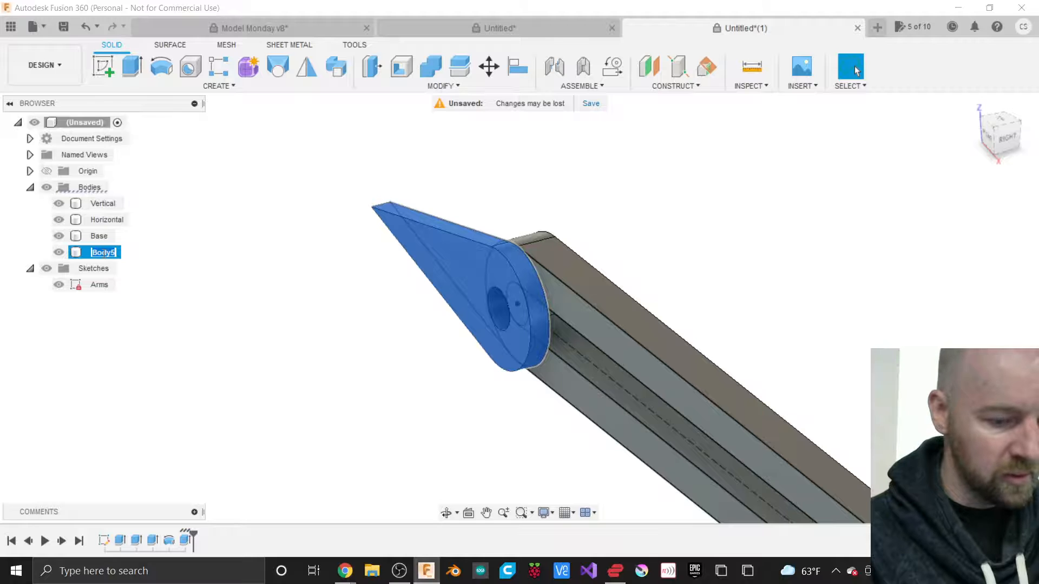
text(Point)
key(Return)
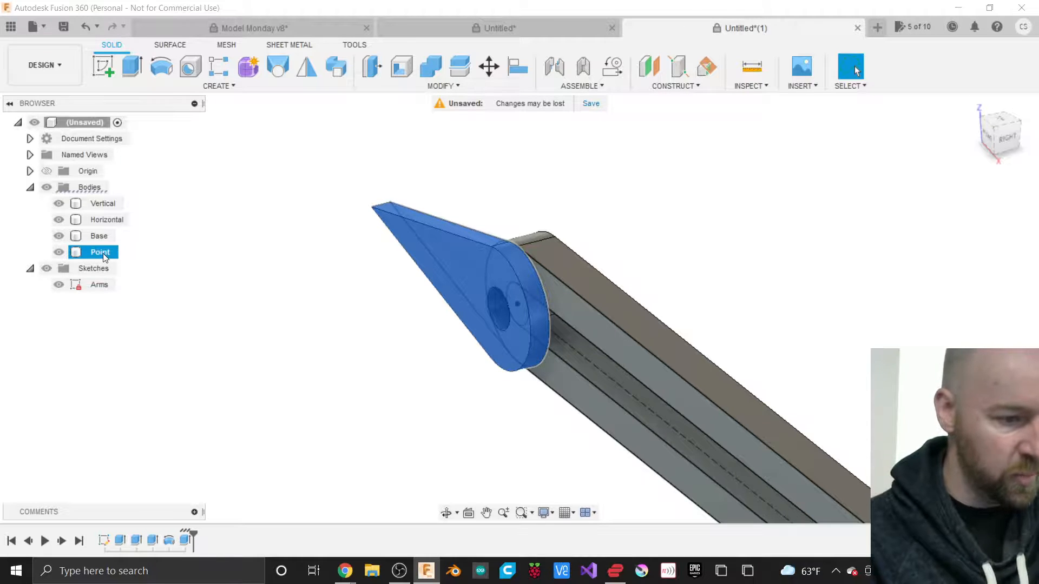
click(212, 213)
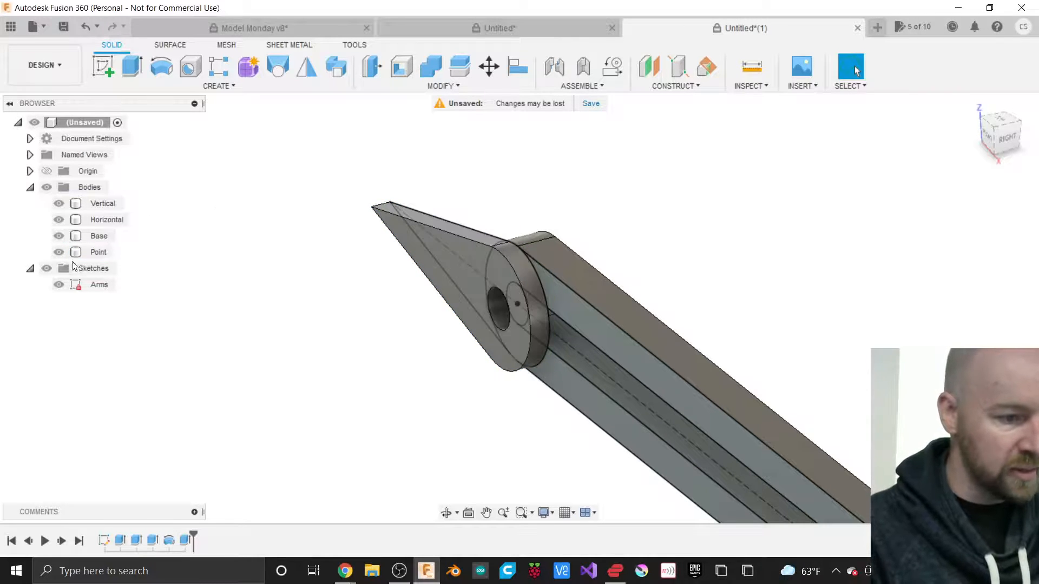
click(59, 284)
Step: Examine the whole model from the pointed tip along both slotted arms down to the round base
scroll(286, 188, down, 3)
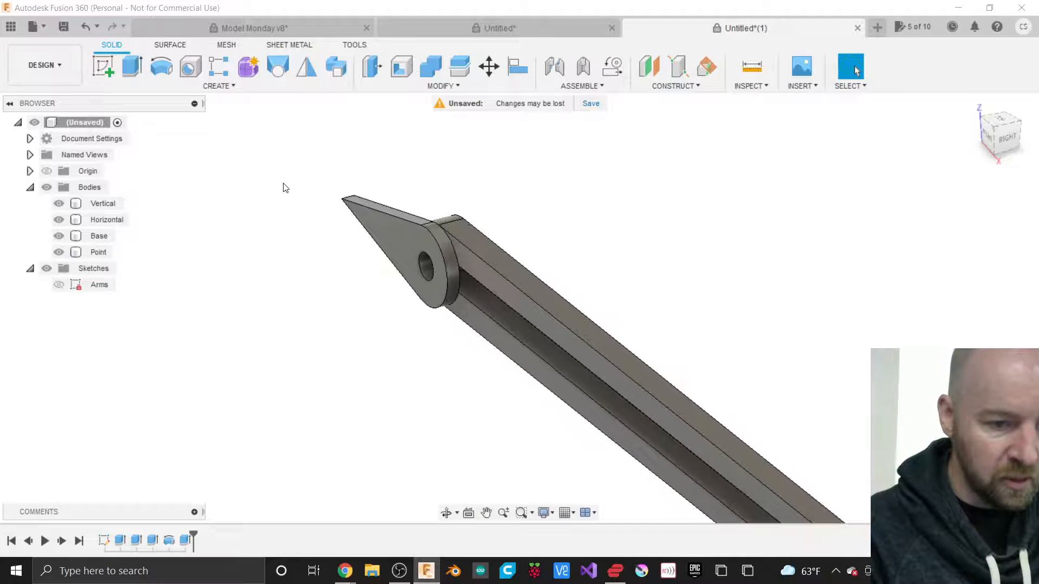
mouse_move(1001, 139)
mouse_down()
mouse_move(1030, 132)
mouse_move(1018, 135)
mouse_up()
scroll(401, 248, down, 4)
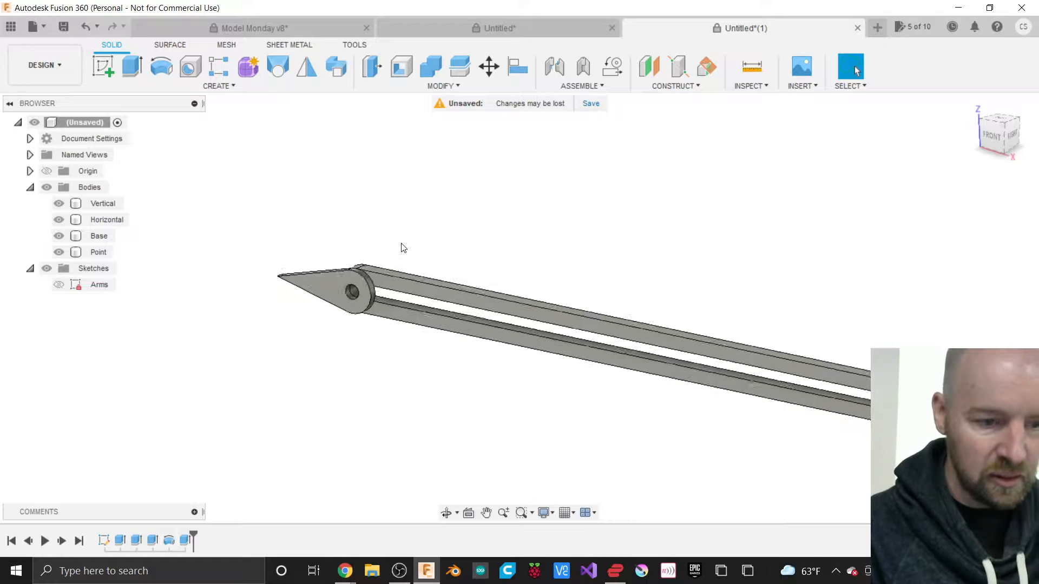
scroll(522, 199, down, 3)
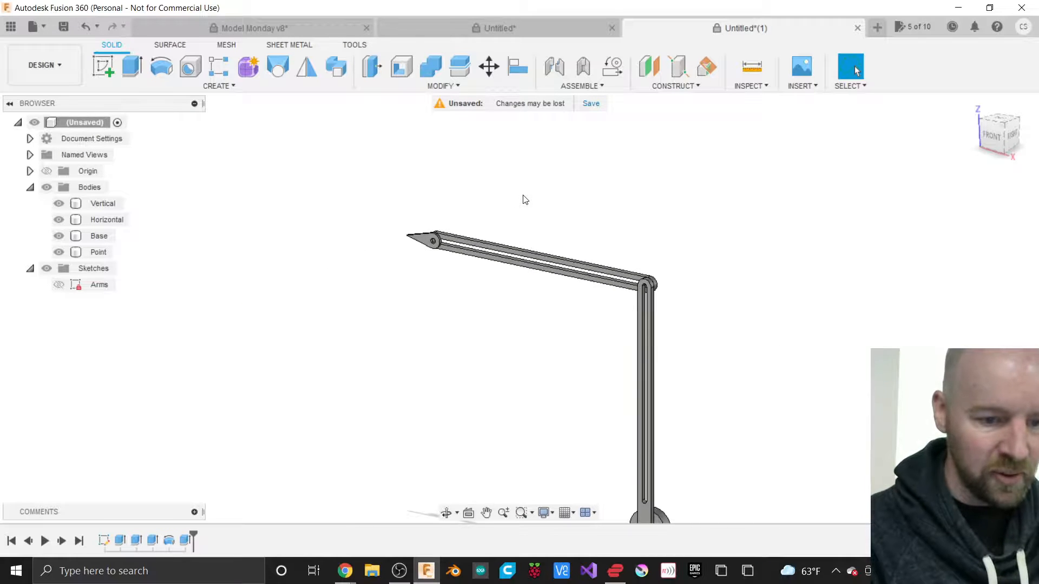
scroll(523, 199, down, 2)
scroll(558, 418, up, 3)
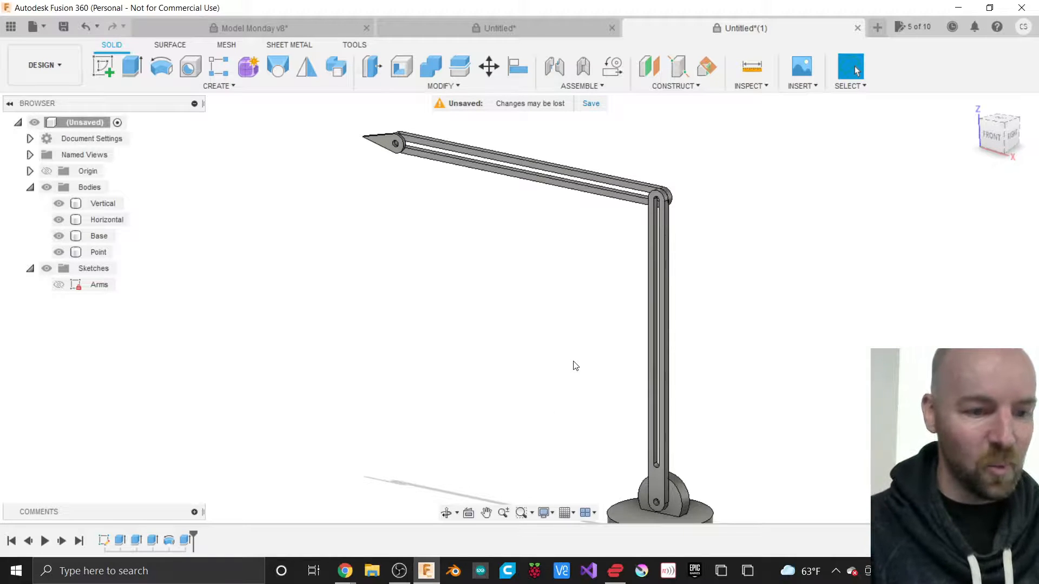
scroll(704, 170, down, 1)
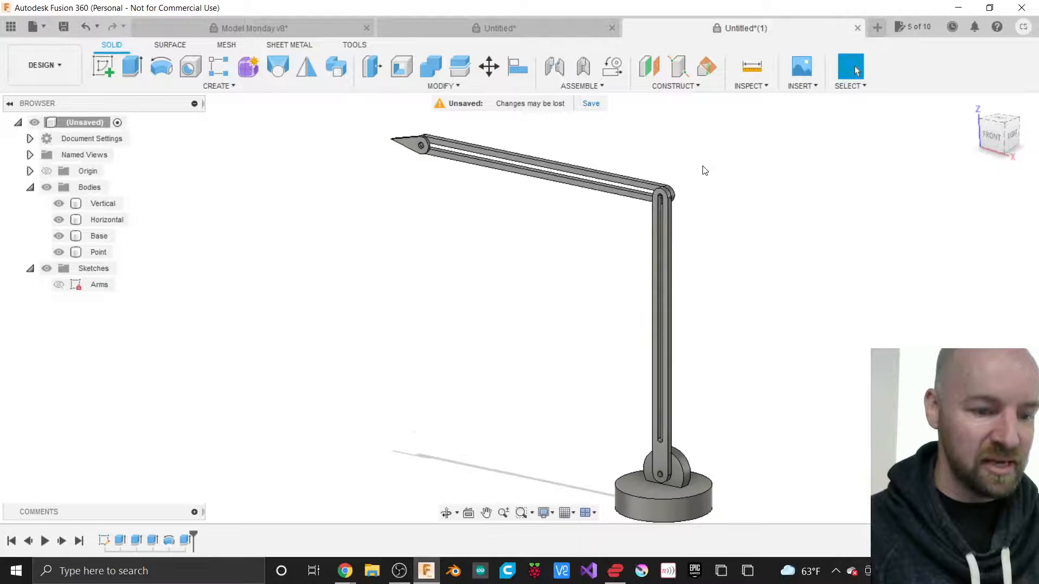
scroll(608, 319, up, 1)
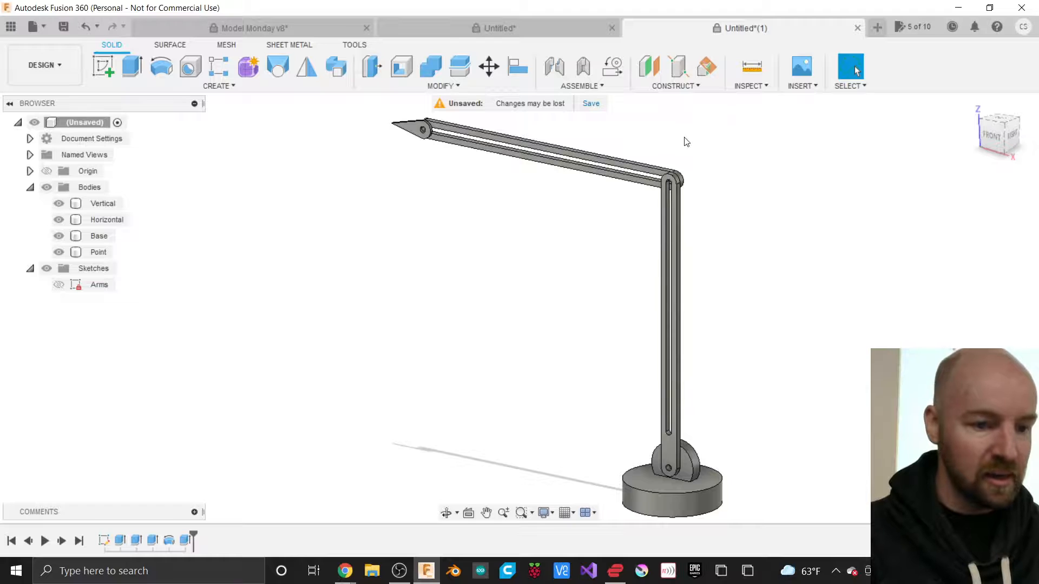
click(803, 87)
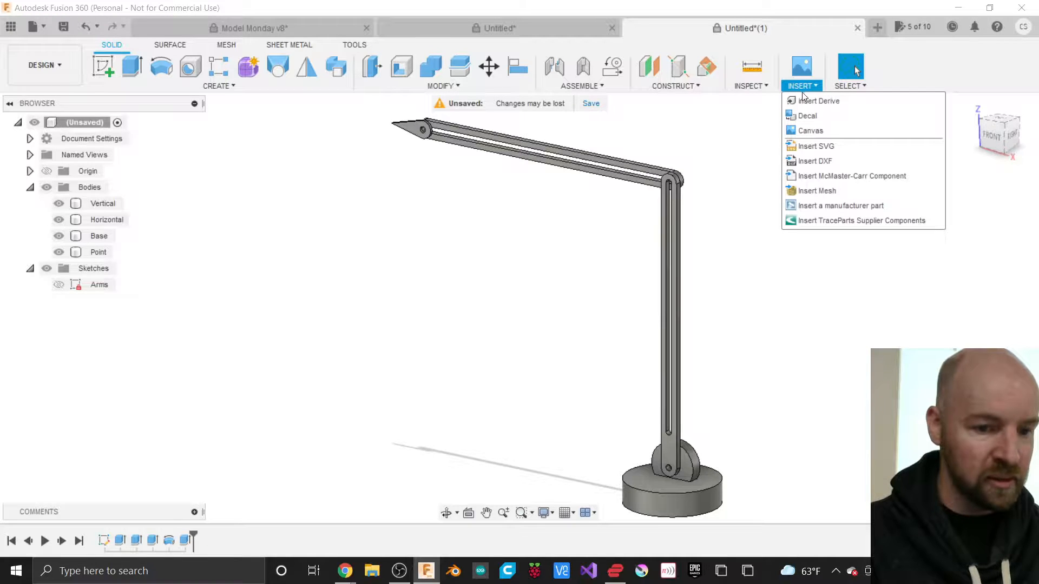
click(798, 88)
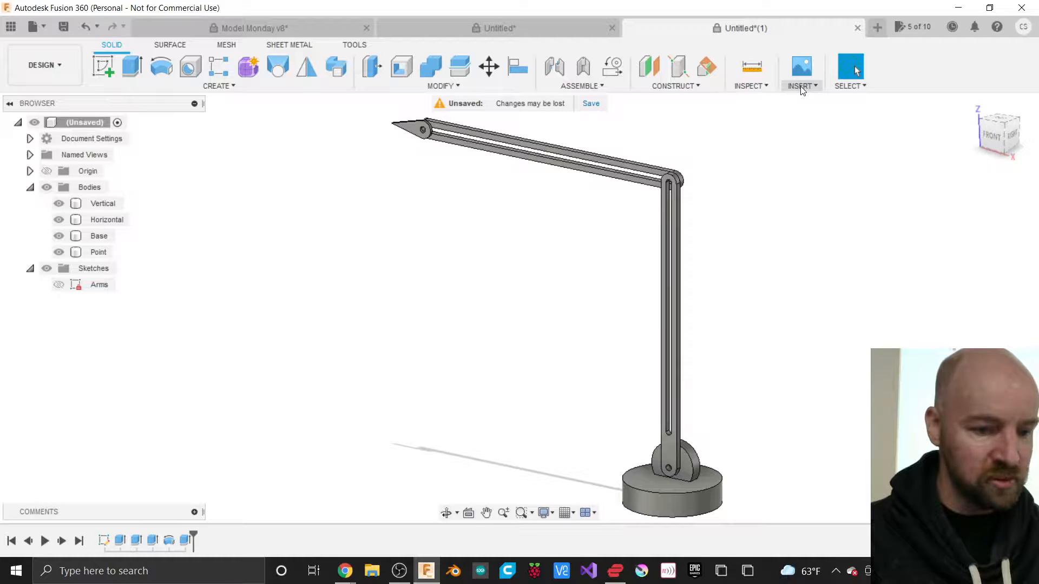
click(803, 87)
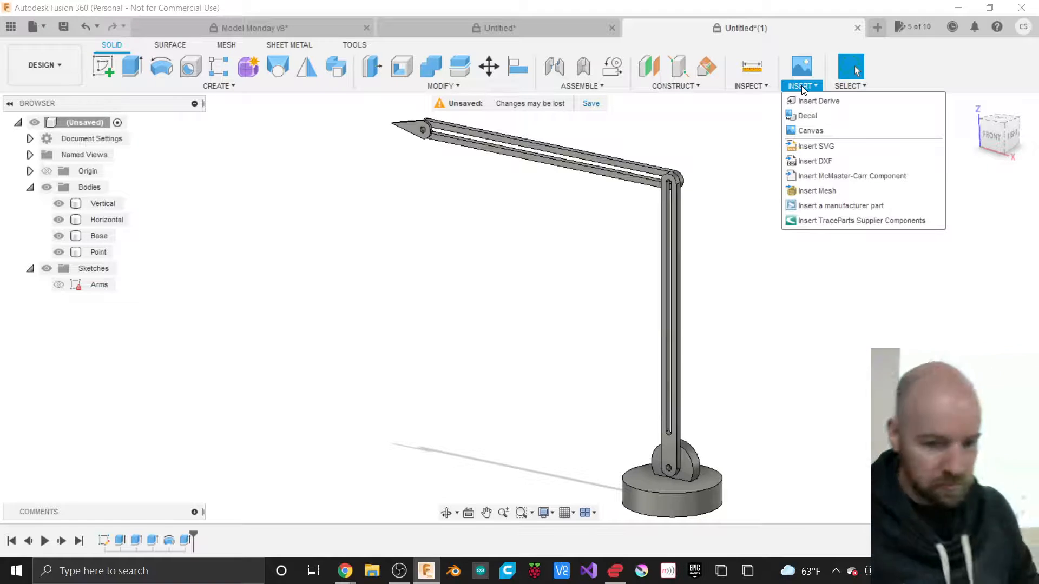
click(715, 150)
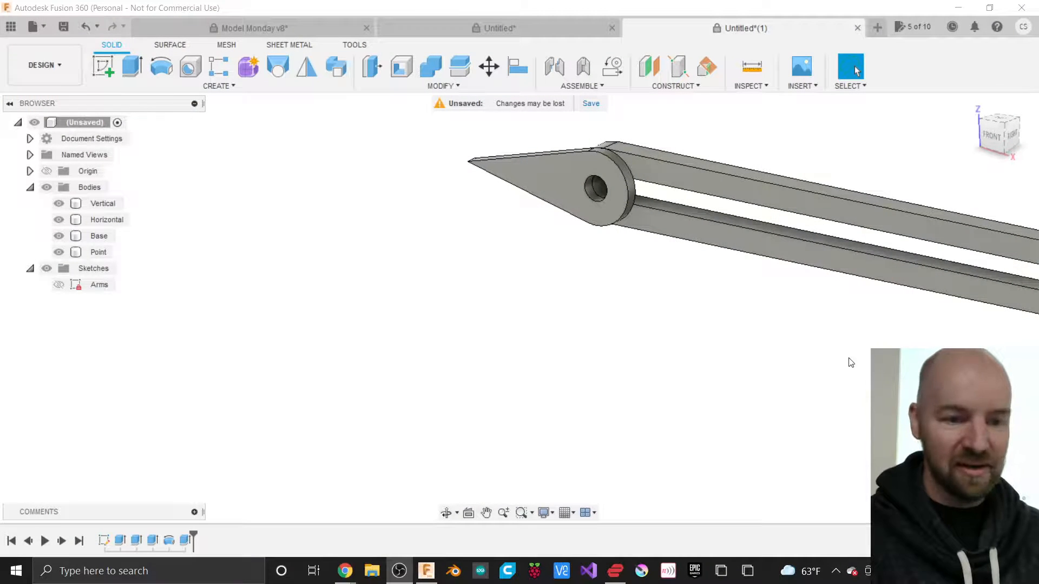
scroll(407, 360, down, 2)
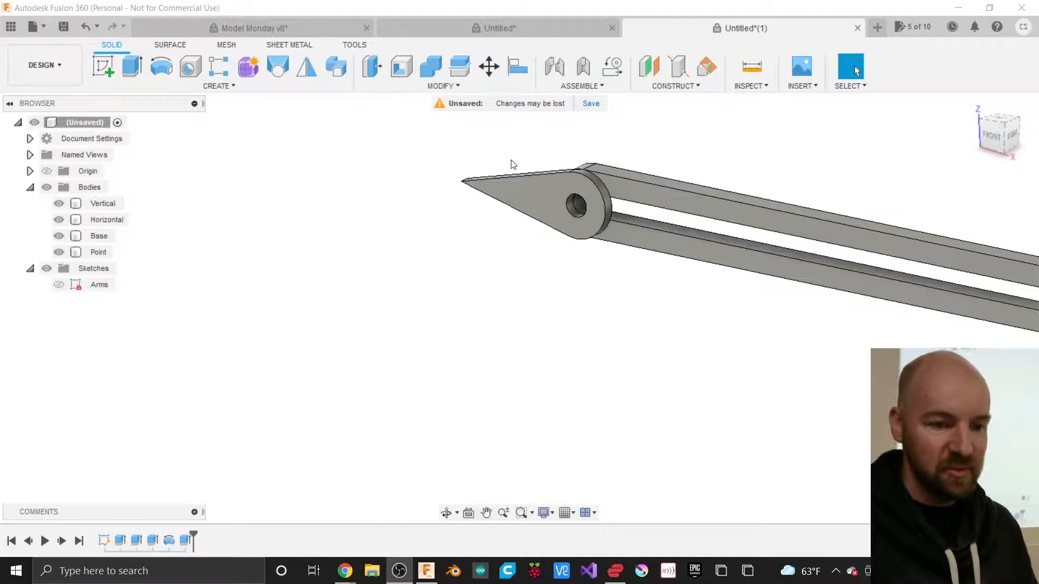
scroll(513, 155, up, 1)
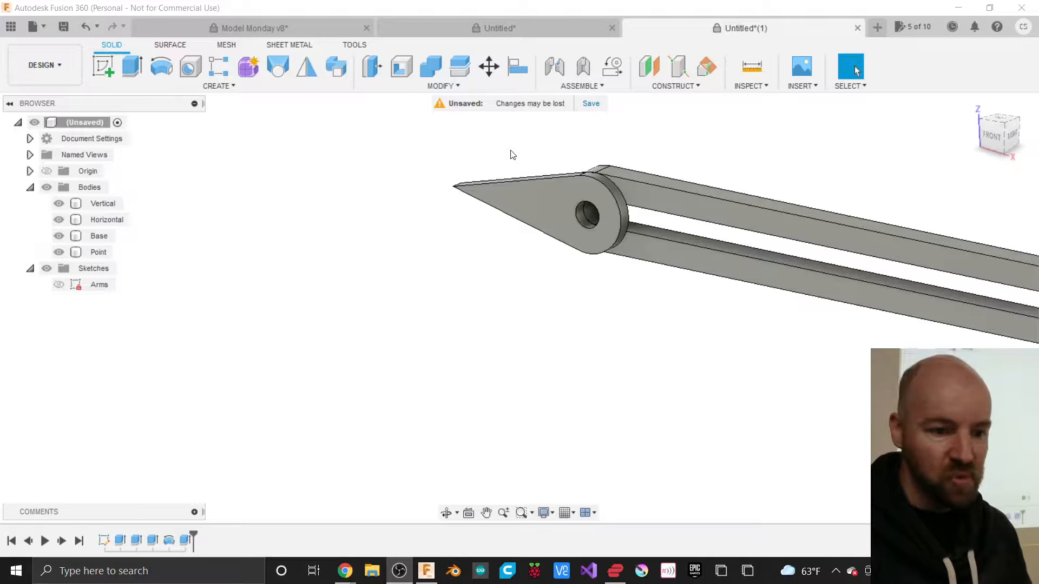
scroll(389, 164, down, 5)
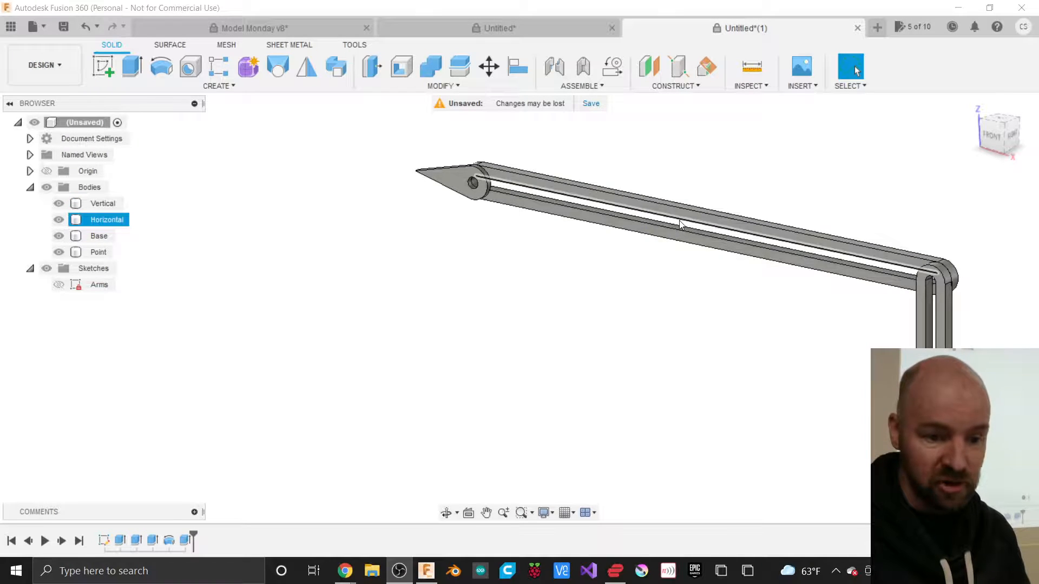
scroll(614, 174, down, 5)
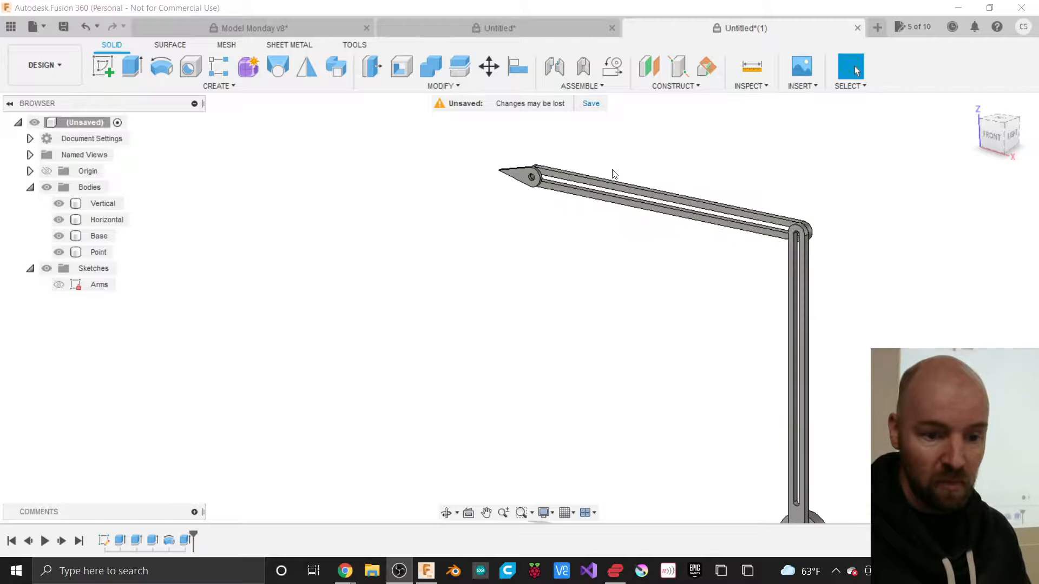
scroll(665, 145, down, 1)
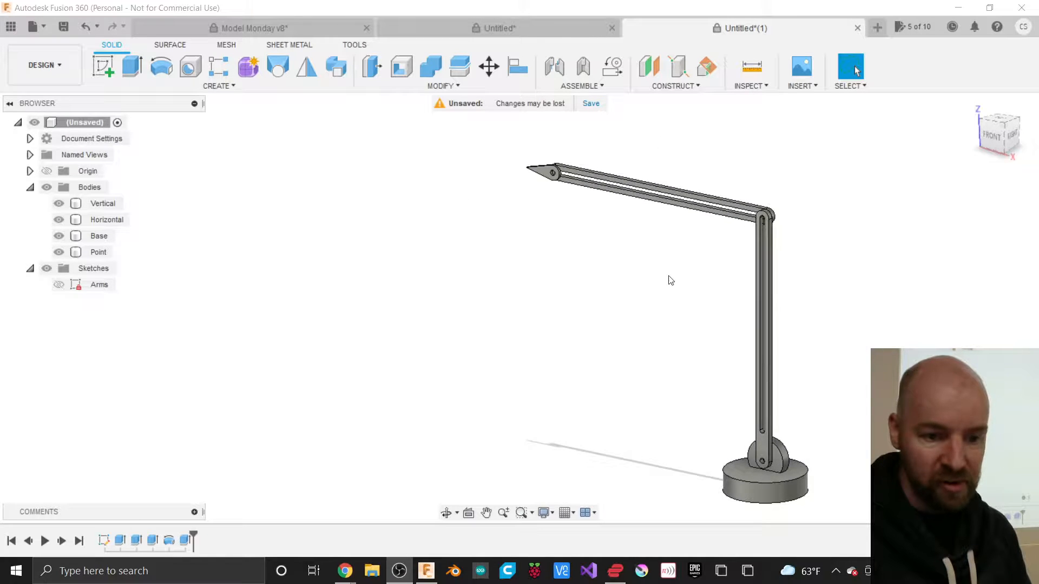
scroll(677, 294, up, 2)
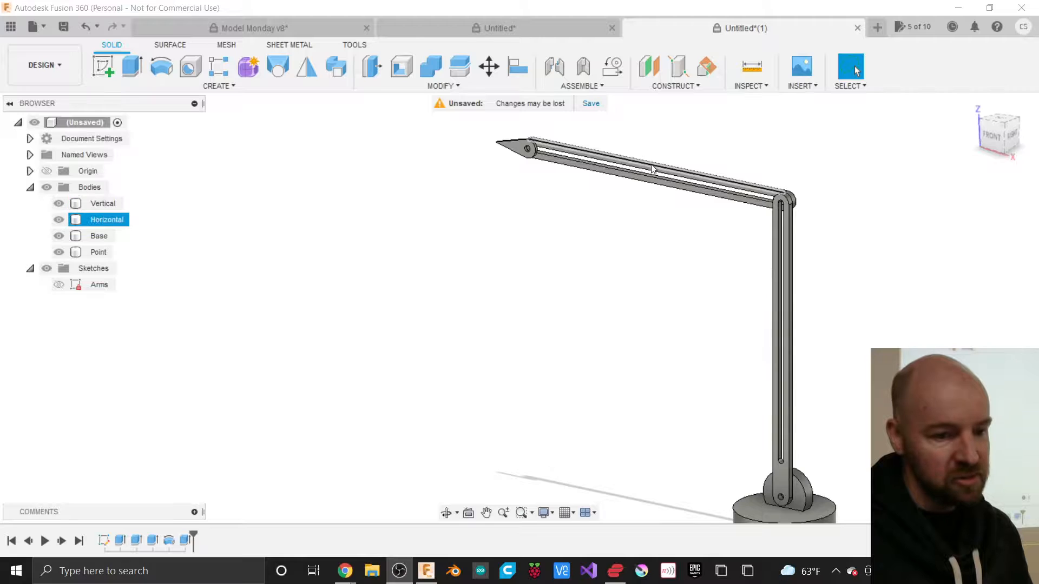
click(466, 86)
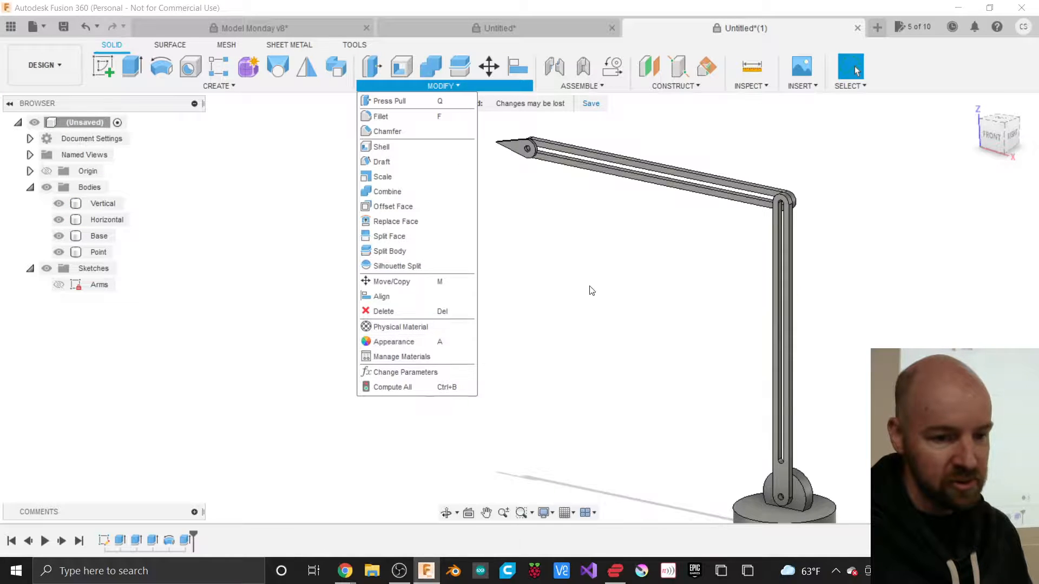
click(592, 291)
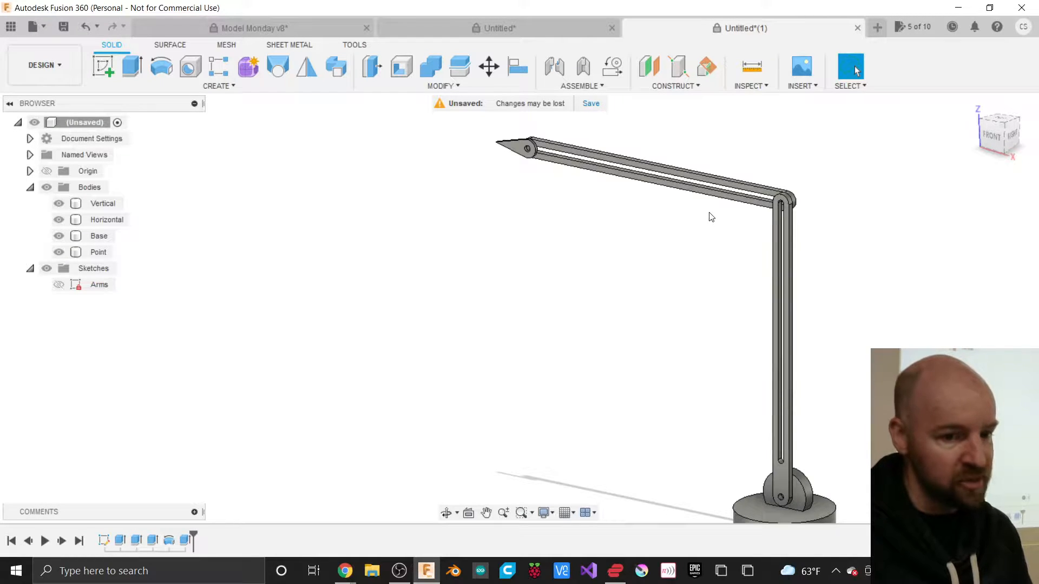
click(726, 189)
click(807, 164)
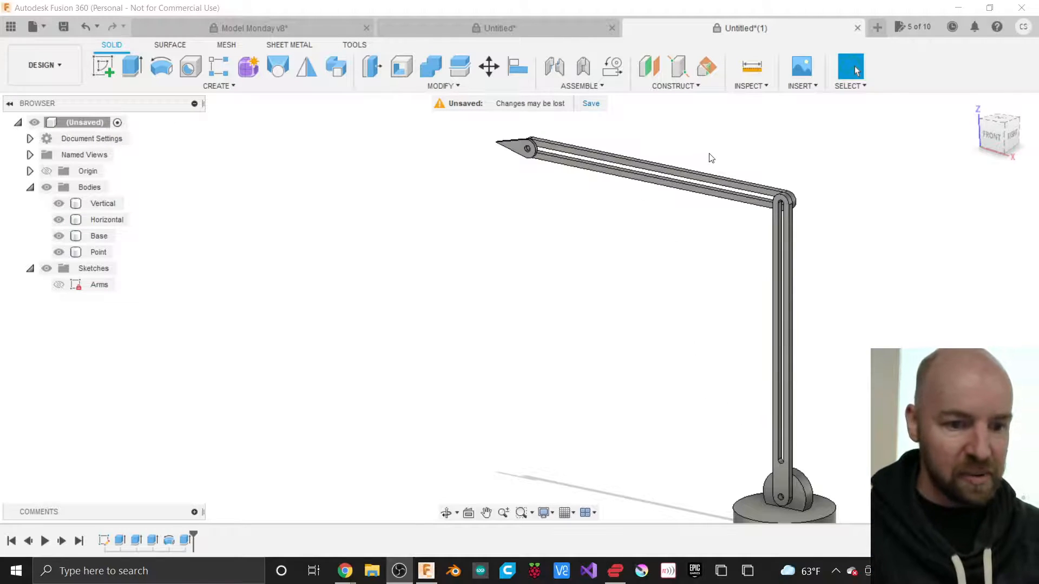
scroll(646, 131, down, 1)
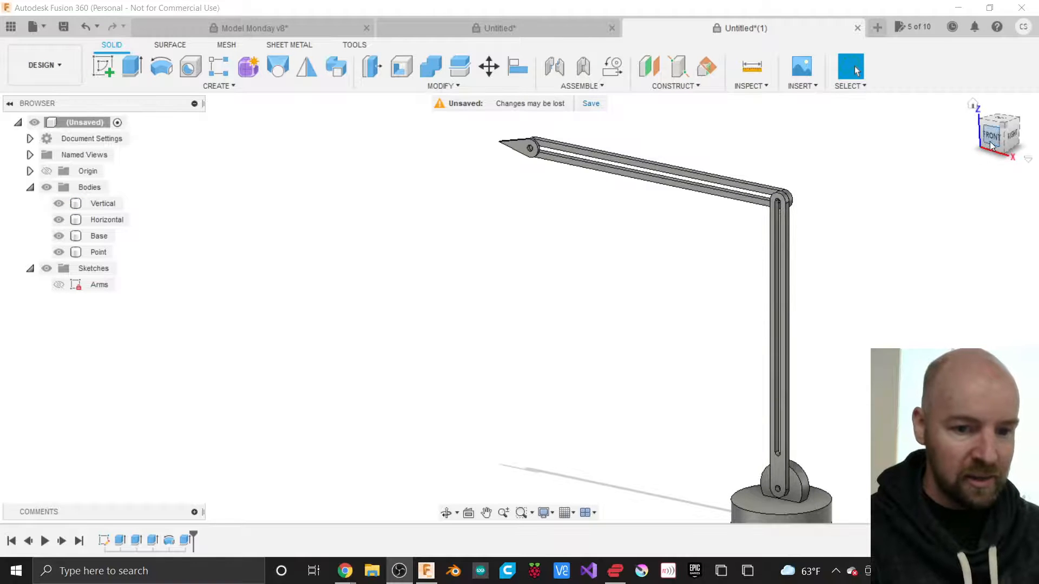
drag(990, 136, 975, 140)
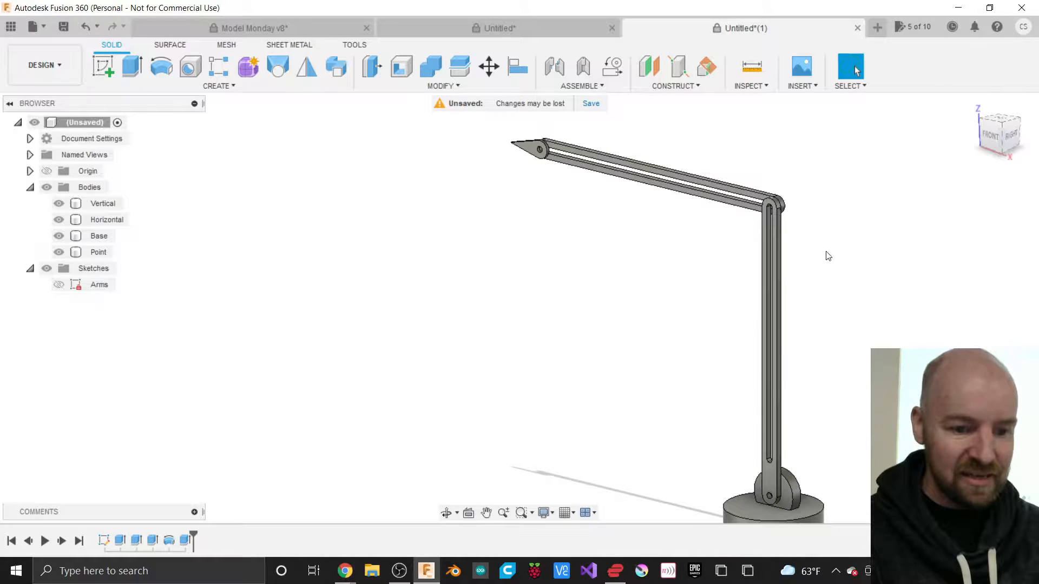
scroll(795, 171, up, 5)
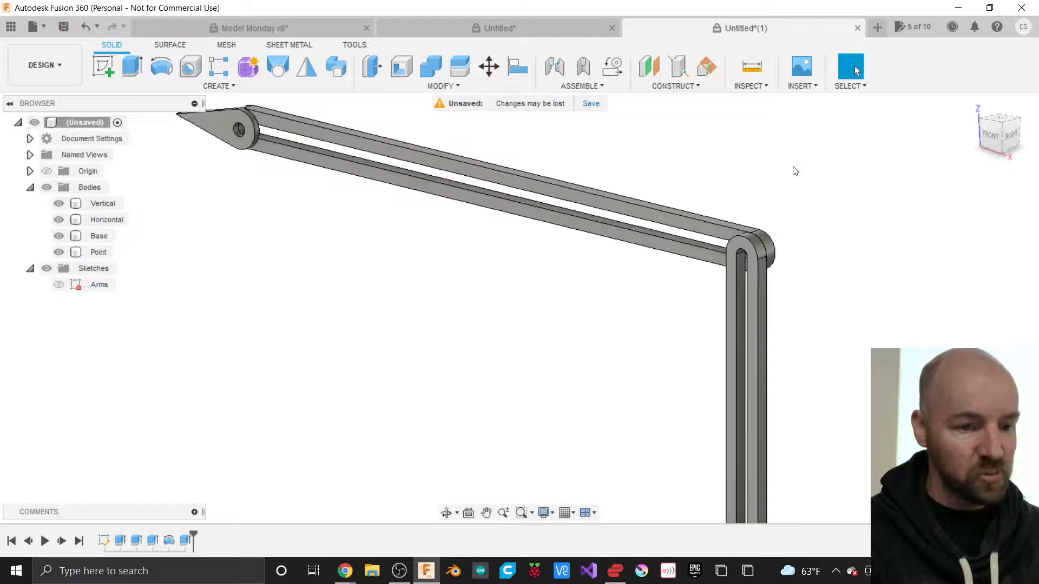
scroll(772, 235, up, 1)
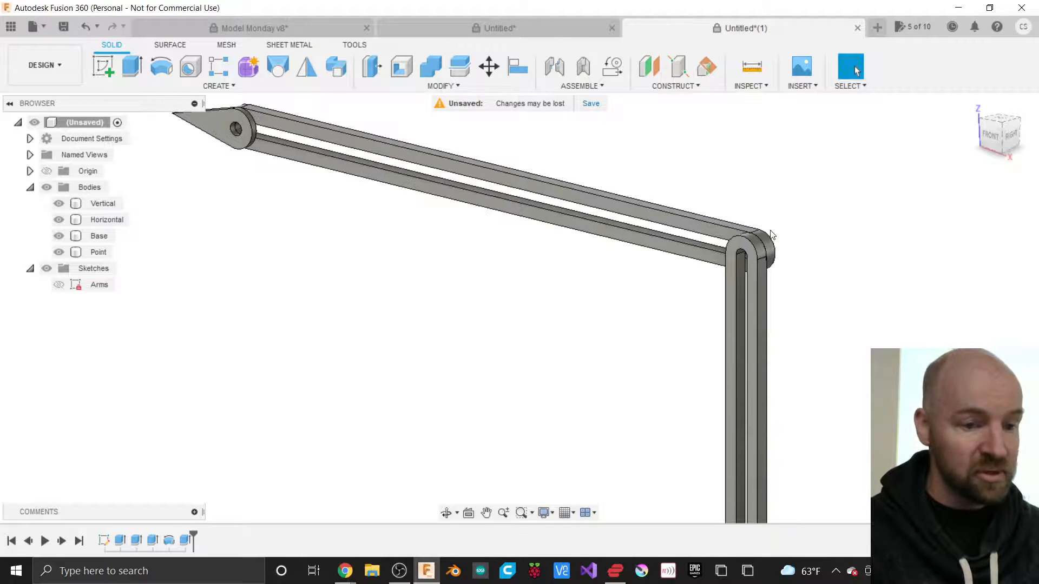
Step: Open the McMaster-Carr component catalog in an enlarged window and go to its Screws & Bolts category
click(800, 87)
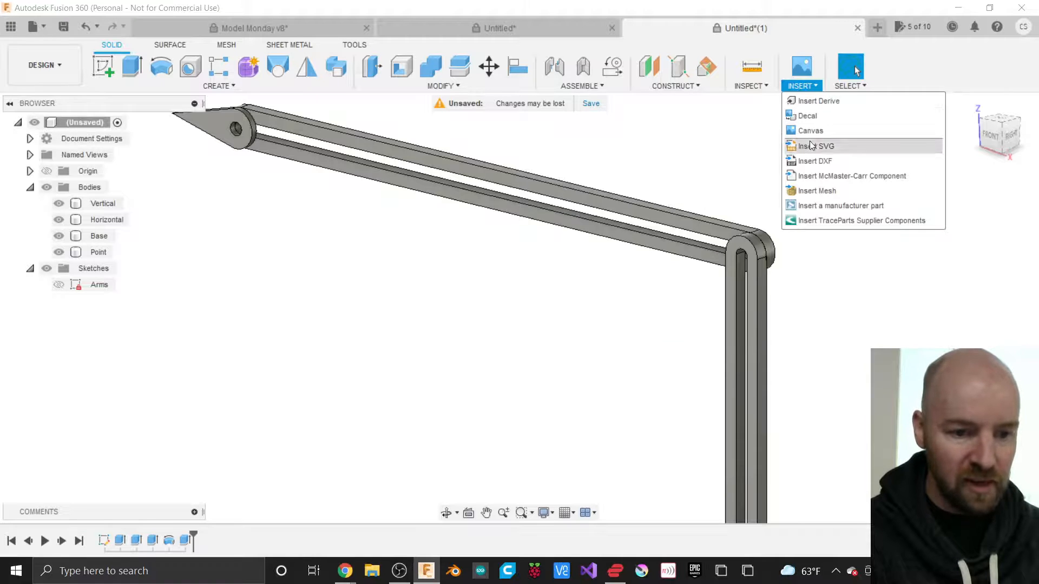
click(836, 175)
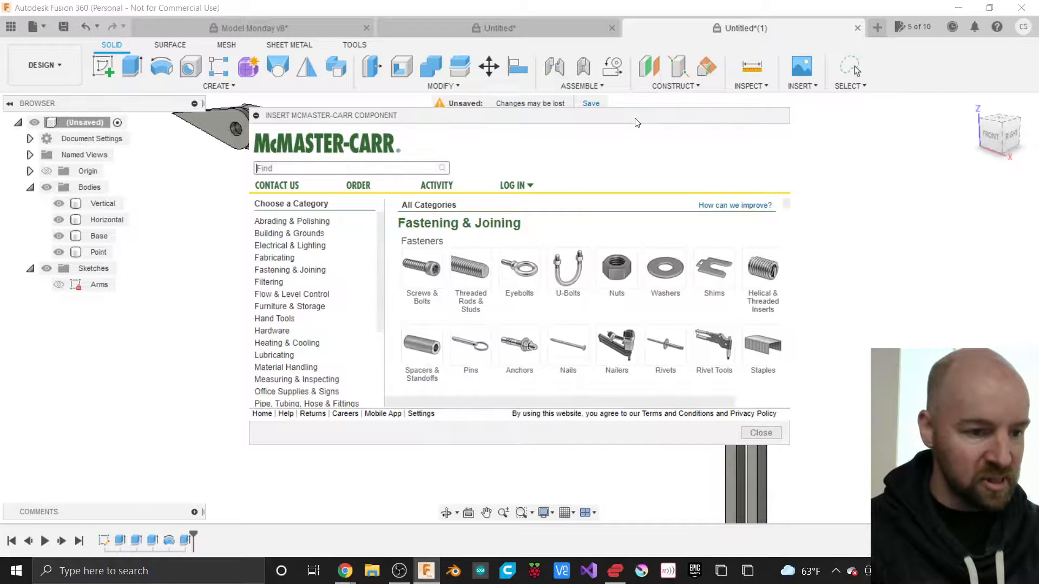
drag(637, 123, 556, 79)
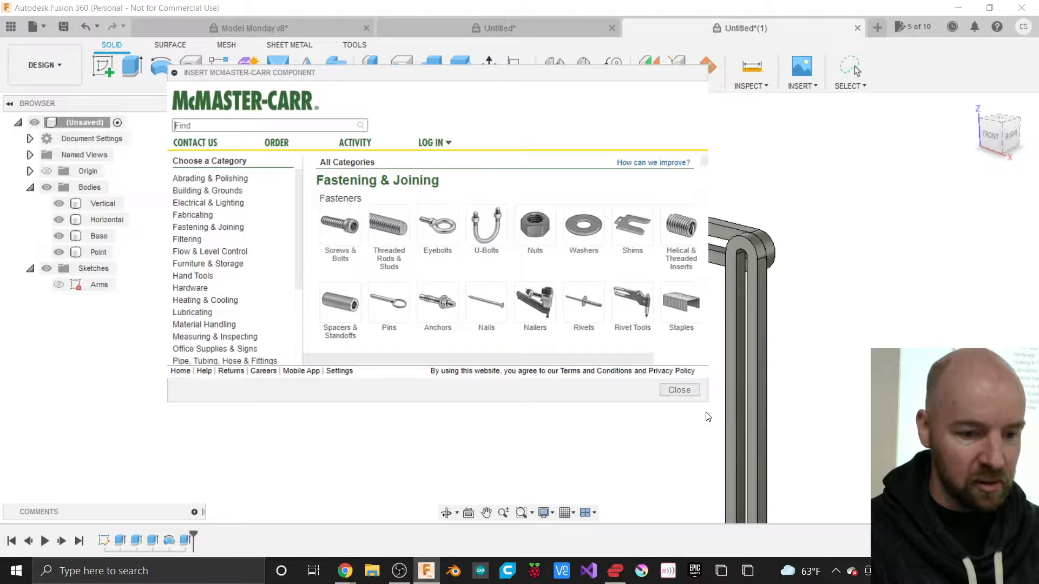
drag(705, 406, 844, 464)
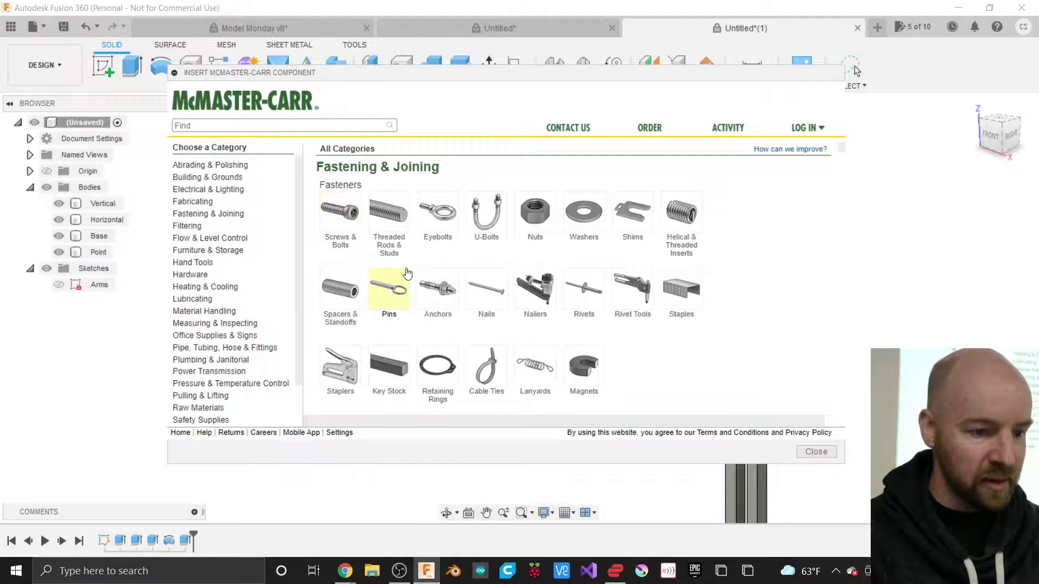
click(342, 216)
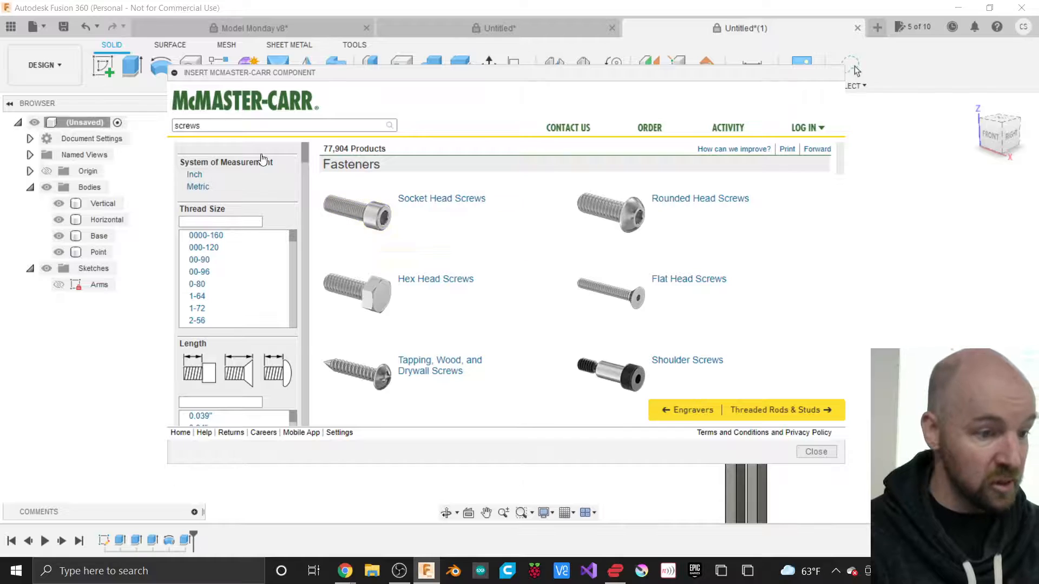
Step: Browse the fastener types and open the Carriage Bolts category
click(215, 127)
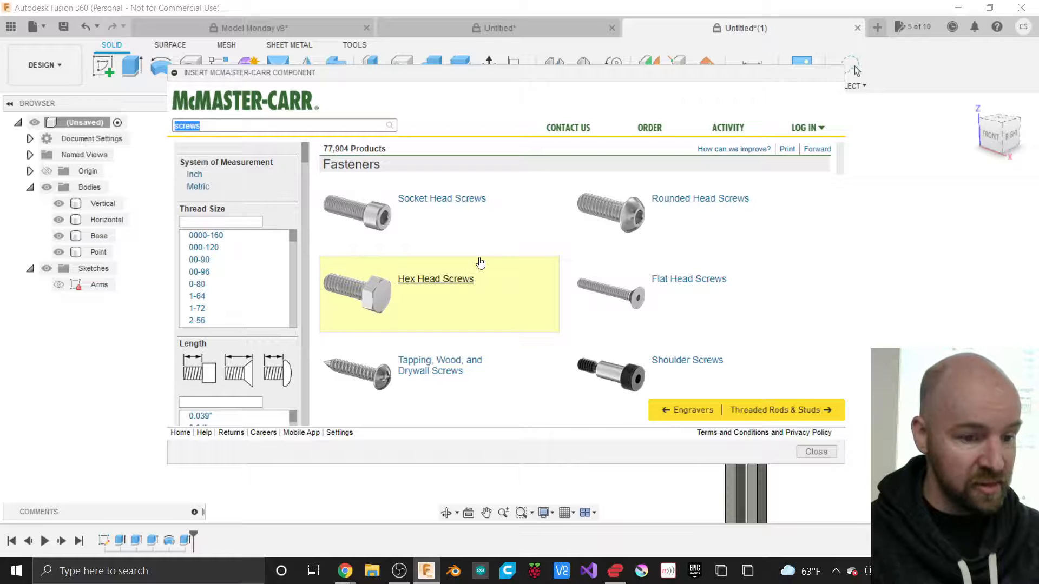
scroll(516, 290, down, 2)
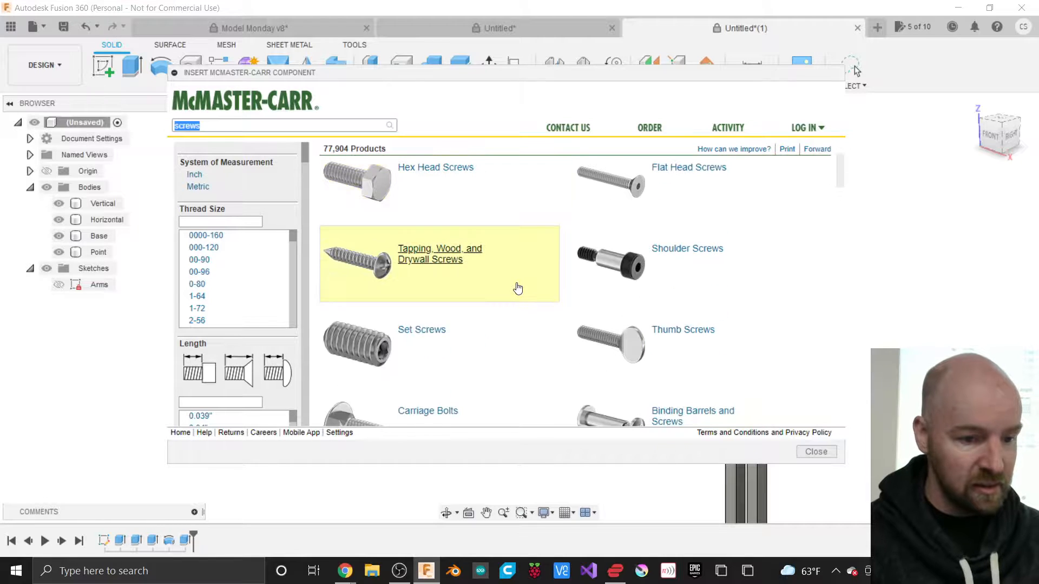
scroll(518, 288, down, 1)
scroll(517, 288, down, 1)
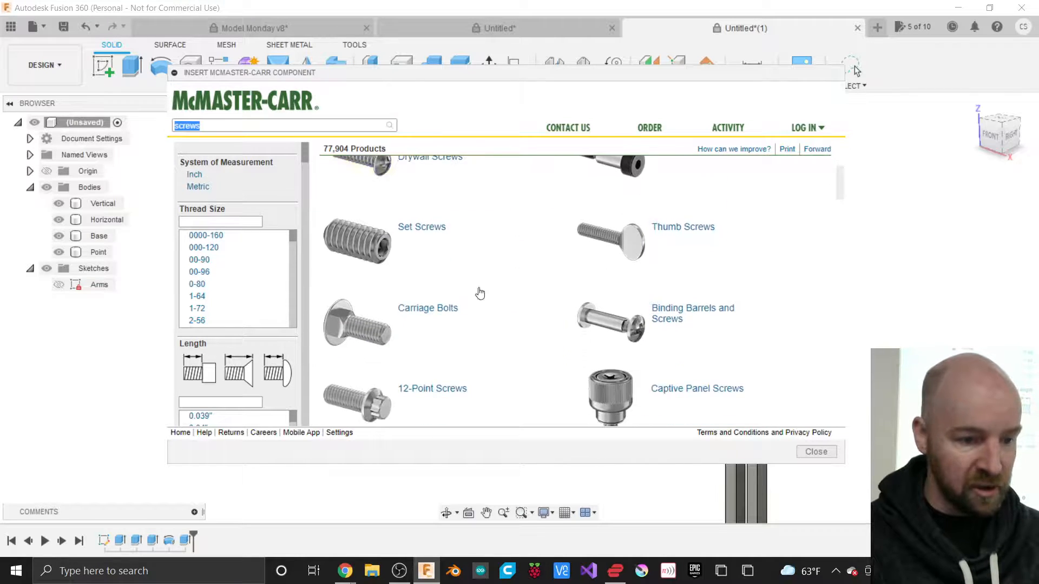
click(417, 313)
scroll(439, 303, up, 3)
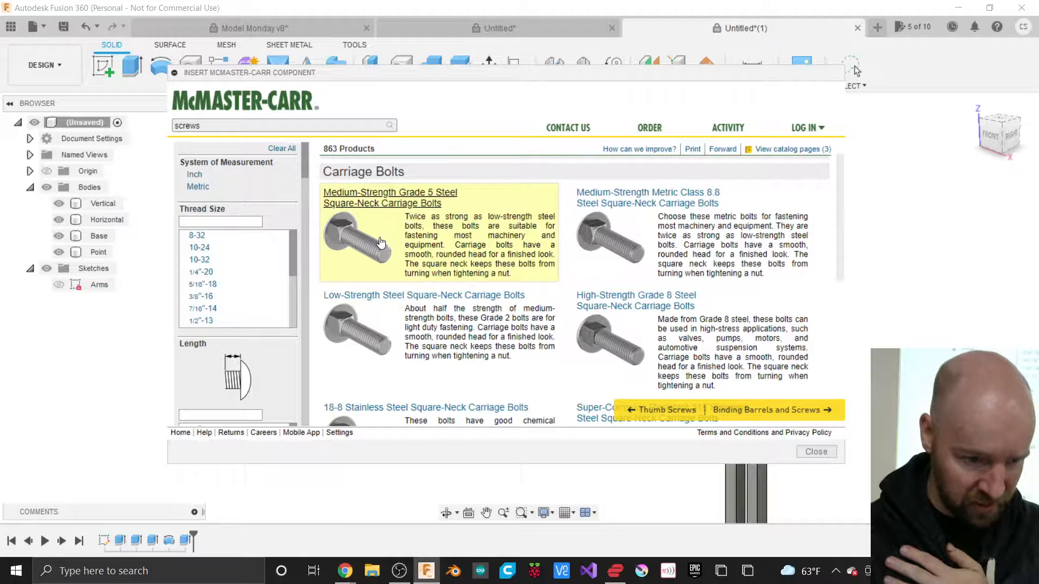
Step: Look through the carriage bolt types and choose the 18-8 Stainless Steel Square-Neck Carriage Bolts
scroll(381, 242, down, 2)
scroll(381, 242, up, 3)
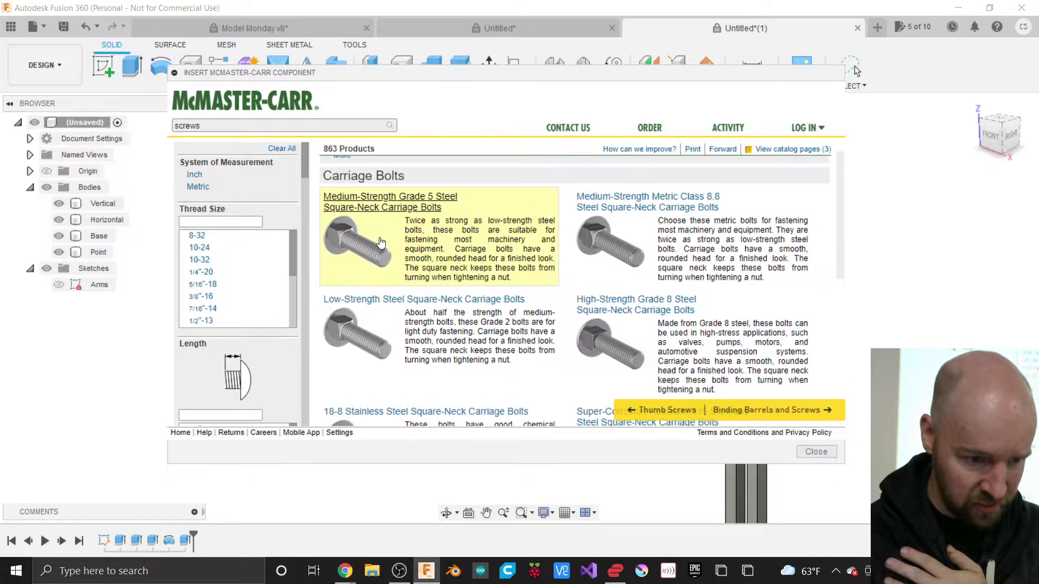
scroll(381, 242, down, 2)
scroll(380, 242, down, 3)
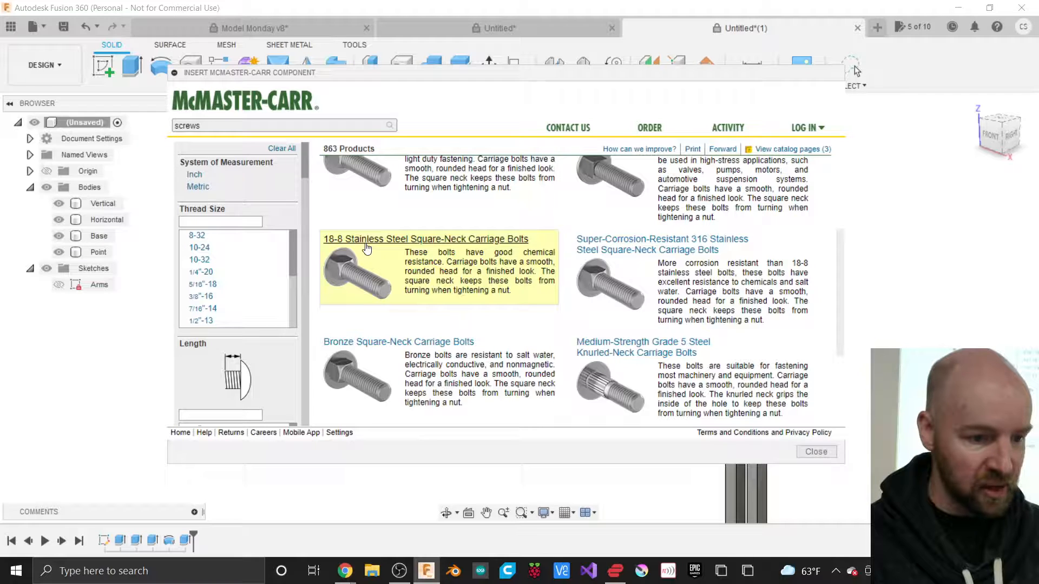
click(366, 248)
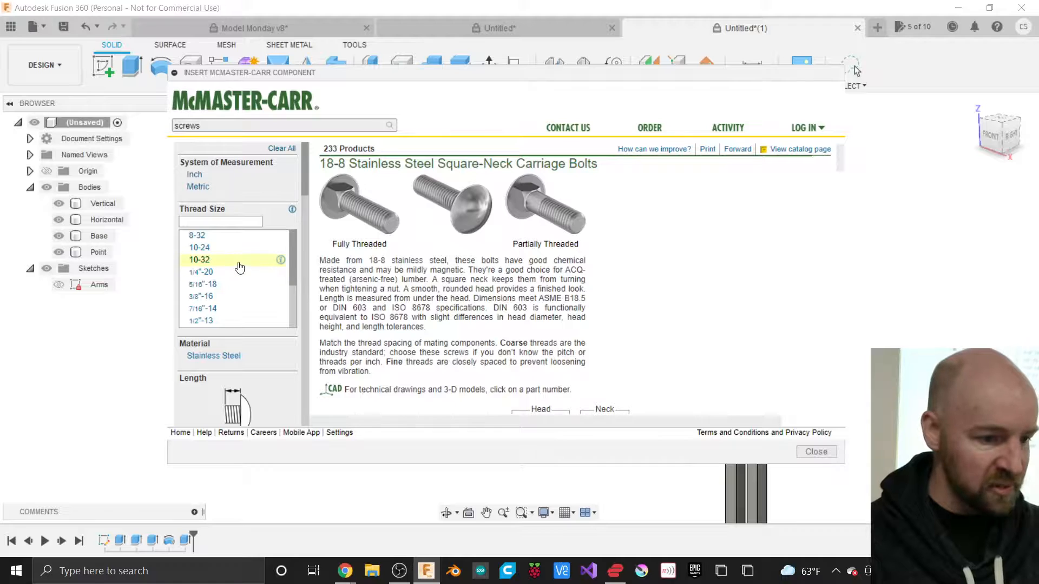
Step: Filter the stainless steel carriage bolts by thread size 1/4"-20
scroll(240, 267, down, 1)
scroll(239, 268, down, 1)
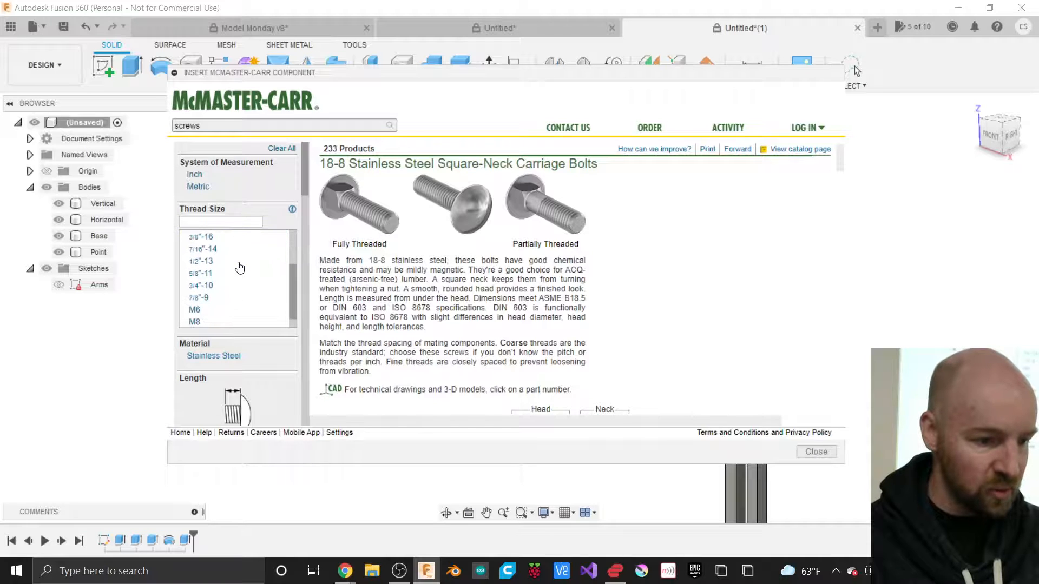
scroll(240, 267, up, 1)
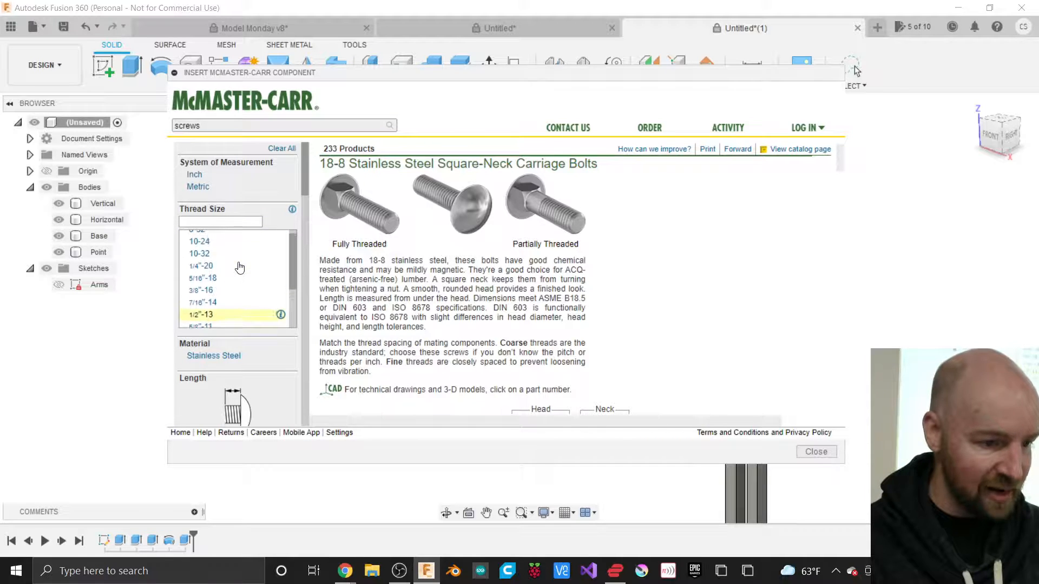
scroll(239, 267, up, 1)
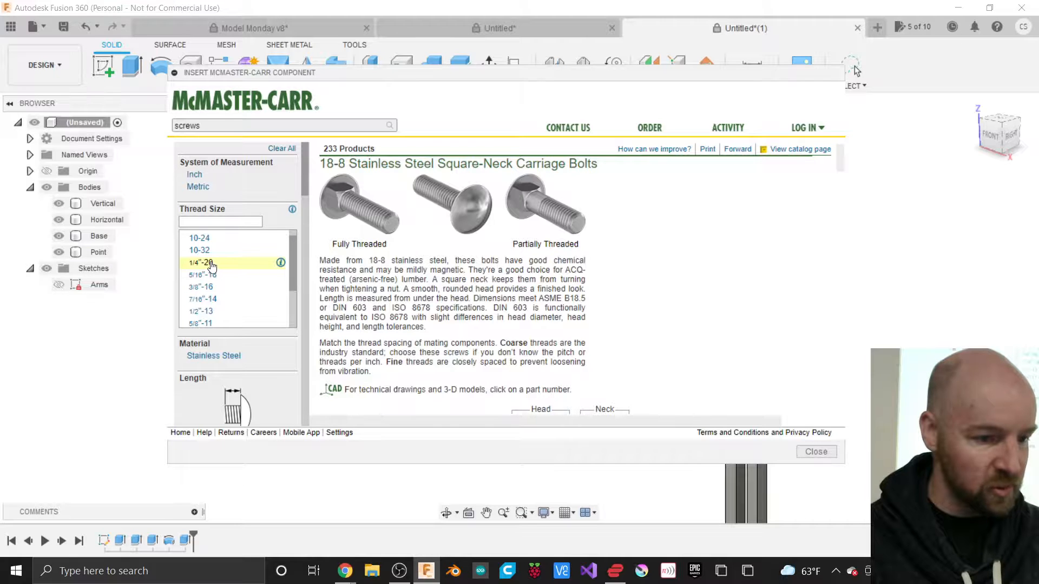
click(209, 263)
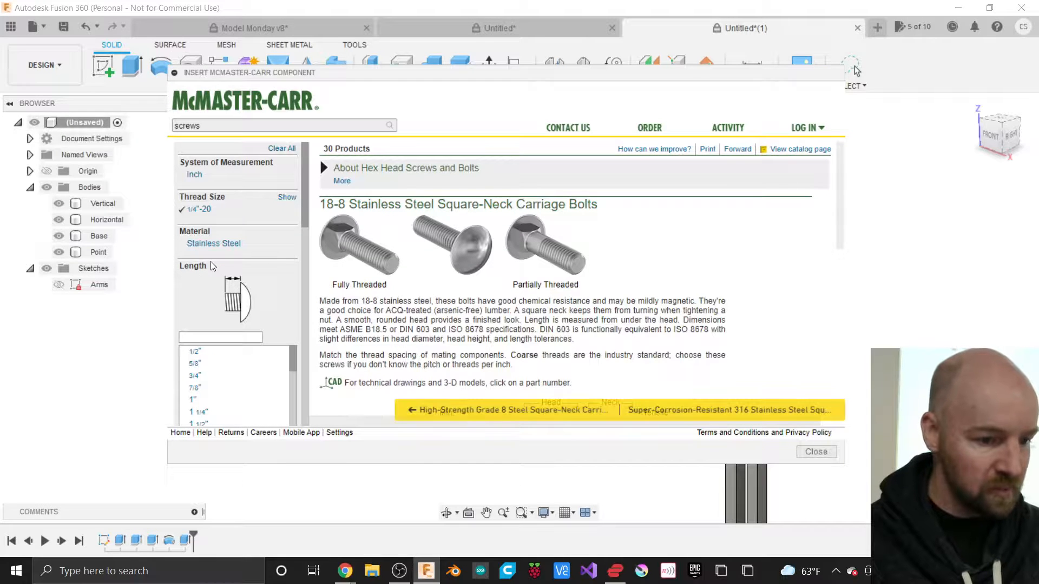
Step: Select the 3/4" long, fully threaded 1/4"-20 carriage bolt from the product table
scroll(391, 278, down, 2)
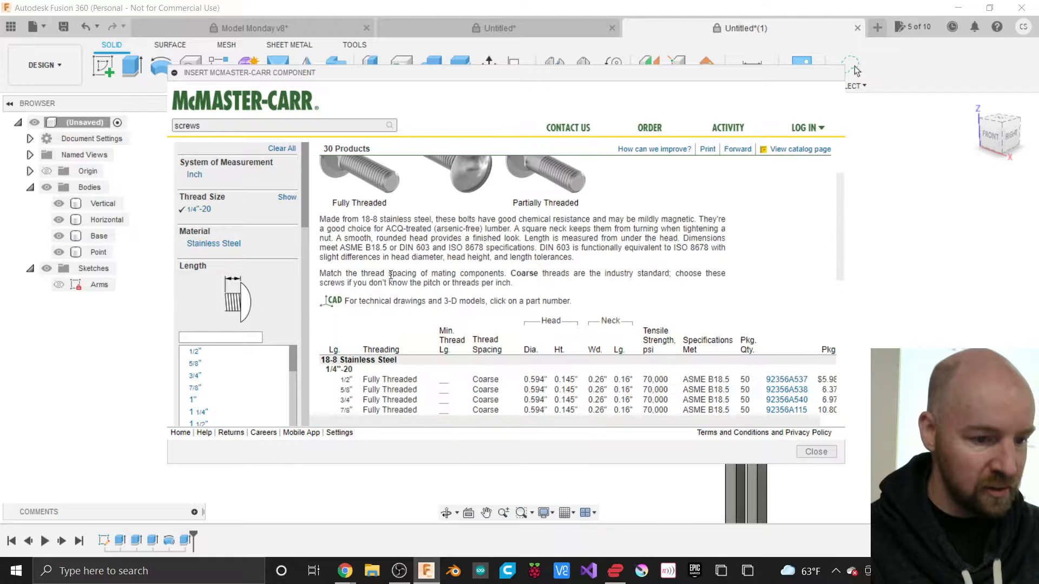
scroll(391, 275, down, 3)
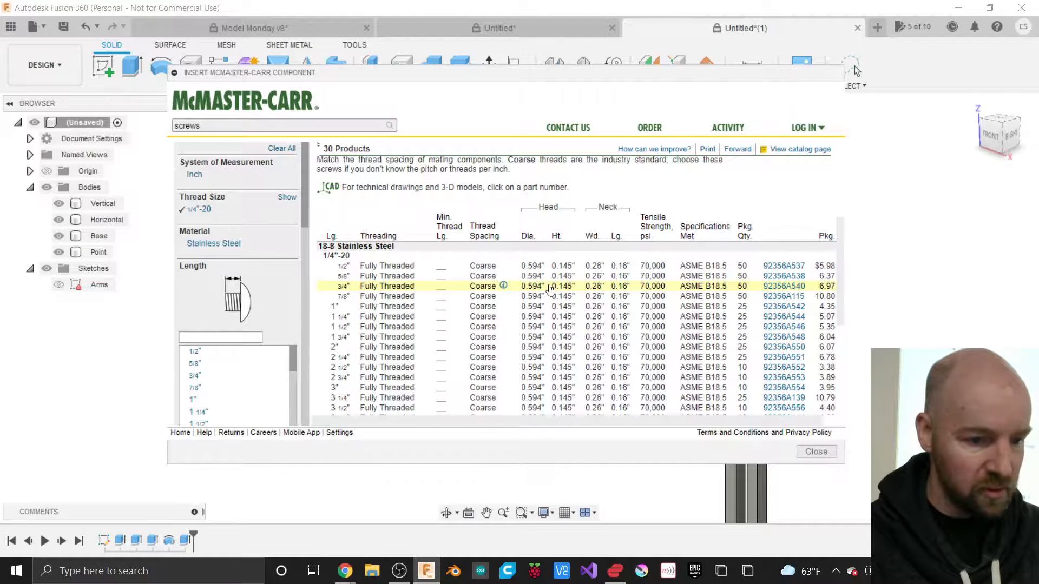
click(769, 287)
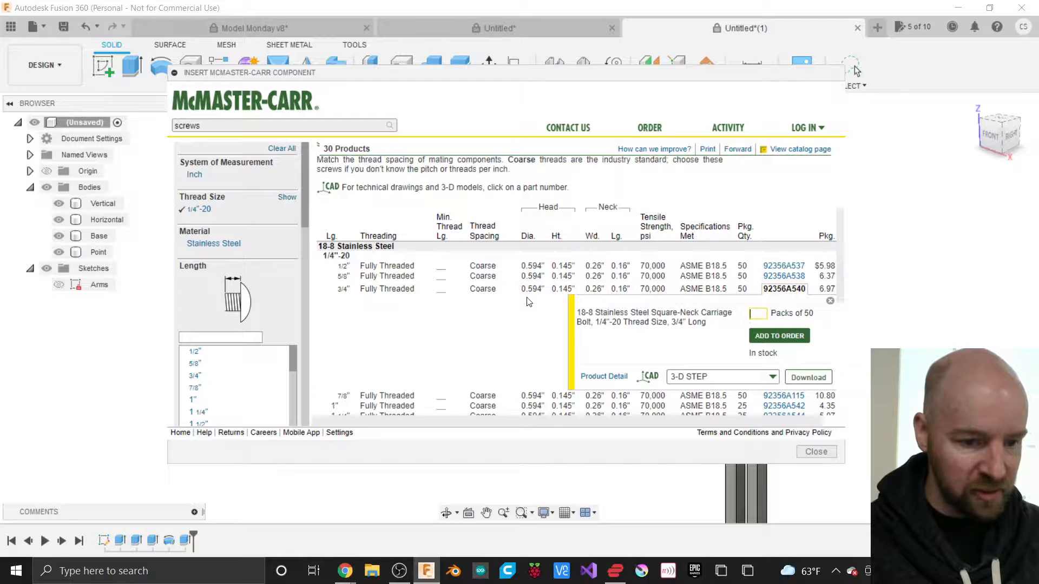
scroll(529, 302, right, 1)
scroll(530, 302, down, 1)
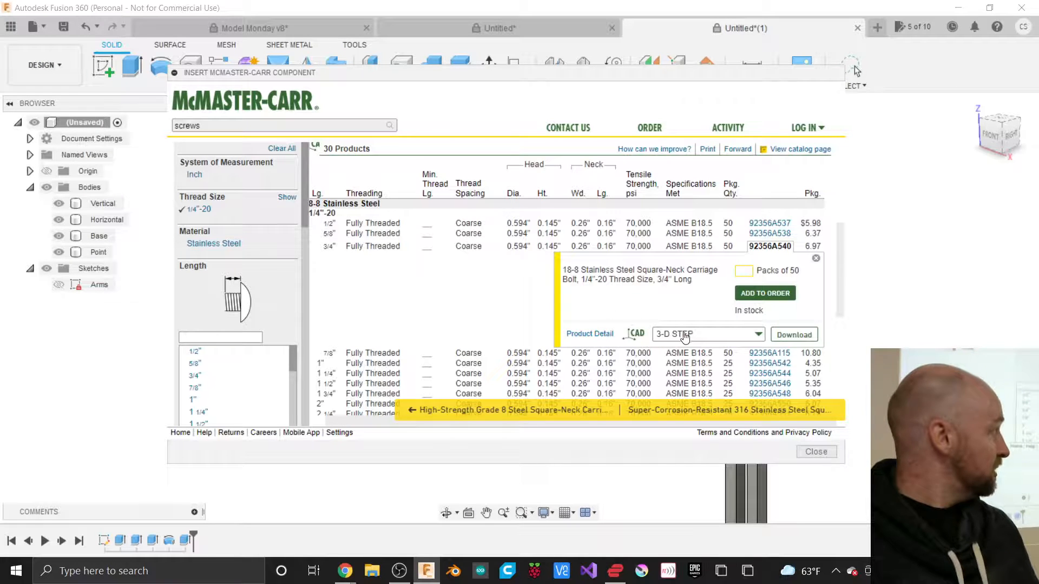
Step: Review the bolt's CAD file formats, trying 3-D Solidworks and returning the choice to 3-D STEP
click(755, 336)
scroll(745, 344, down, 2)
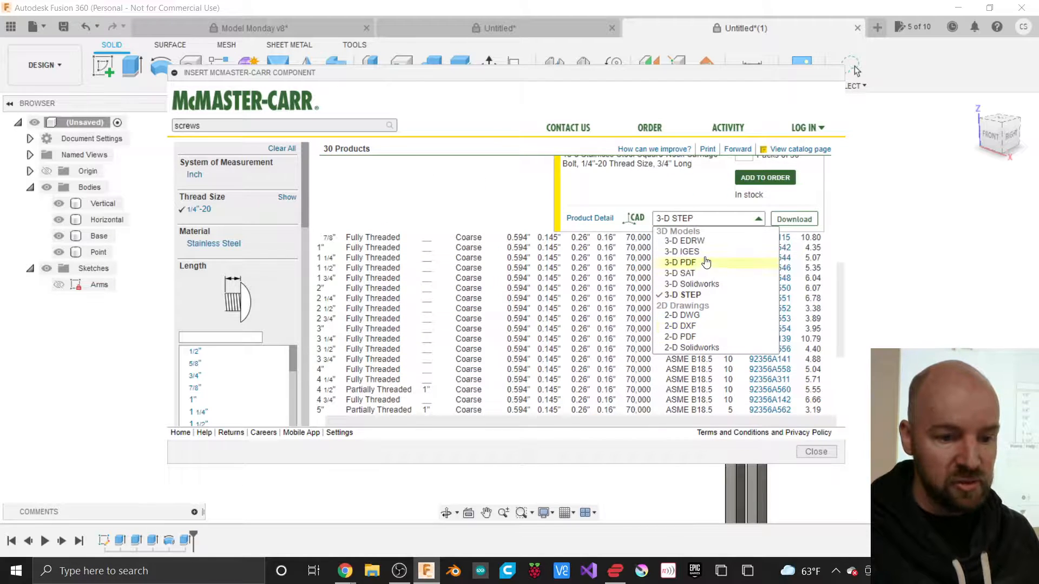
scroll(710, 306, up, 1)
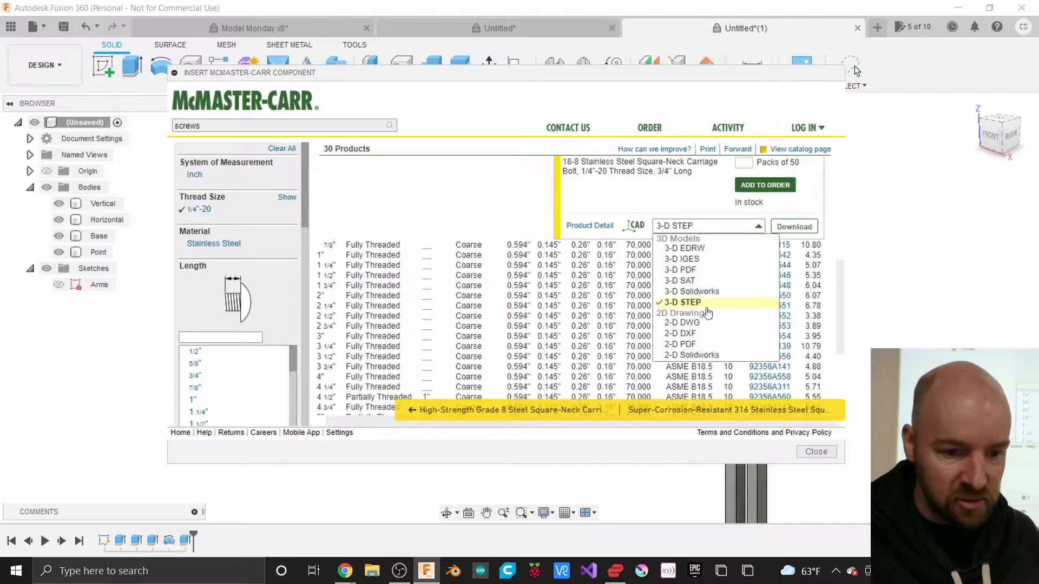
scroll(707, 314, up, 1)
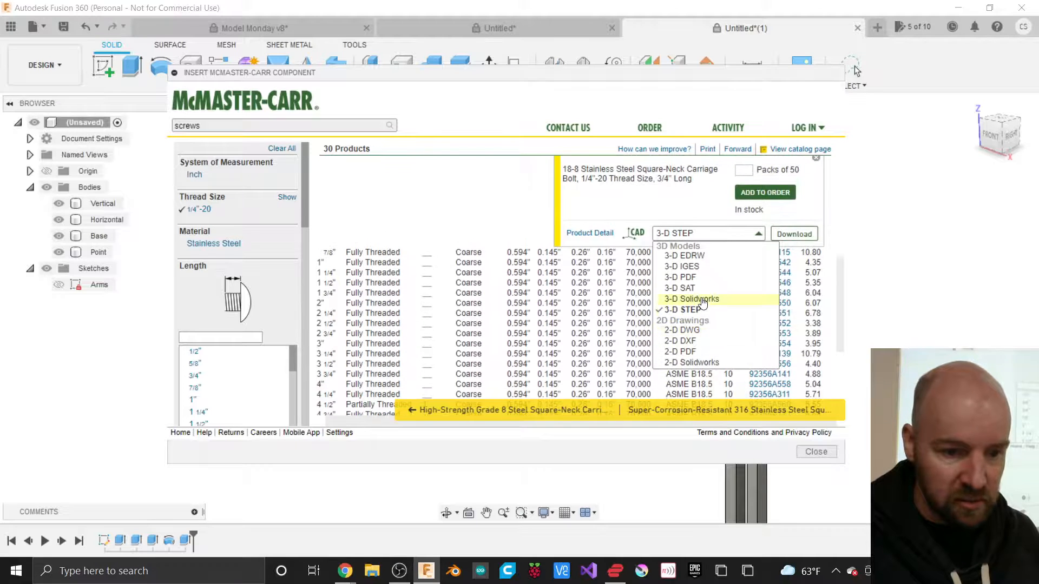
click(701, 298)
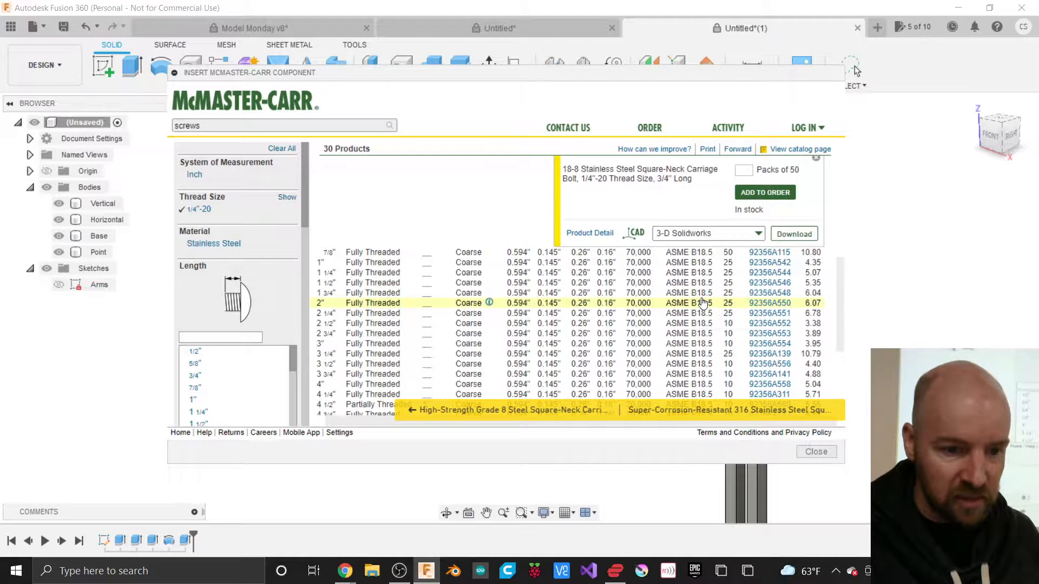
click(717, 236)
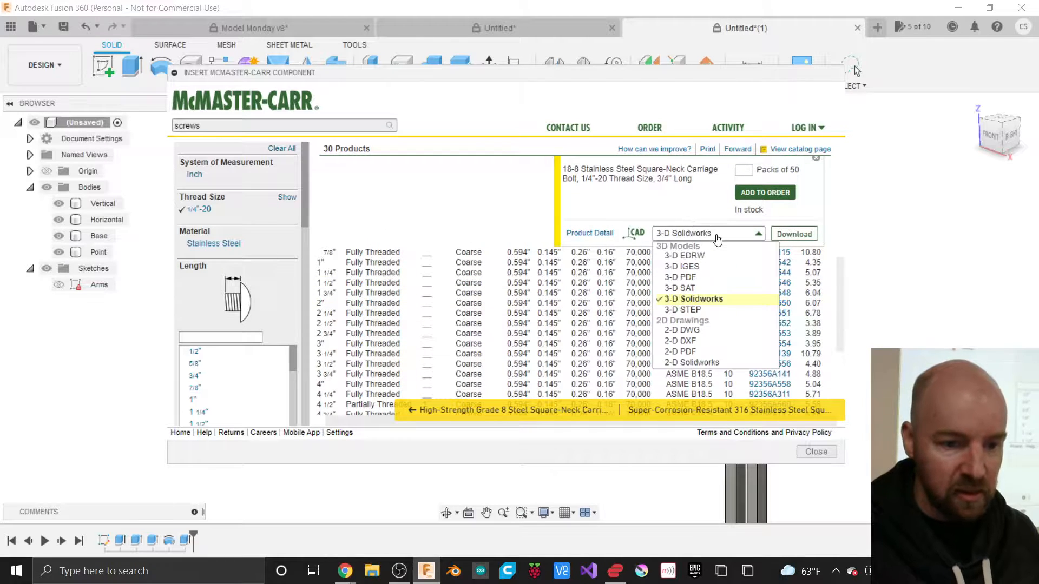
click(693, 310)
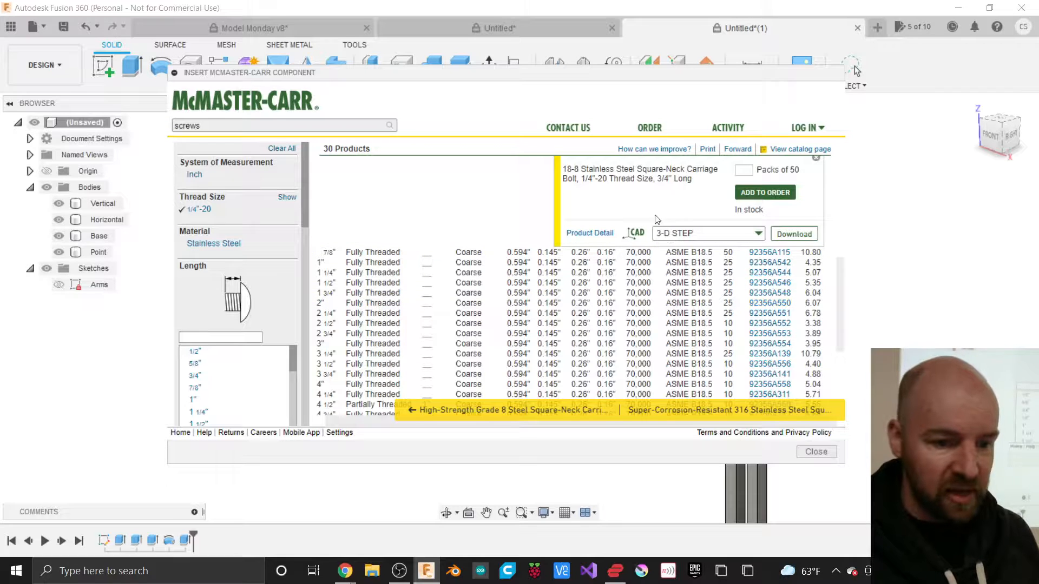
Step: Insert the 3/4" long 1/4"-20 carriage bolt into the design as a 3-D STEP model
scroll(595, 216, up, 1)
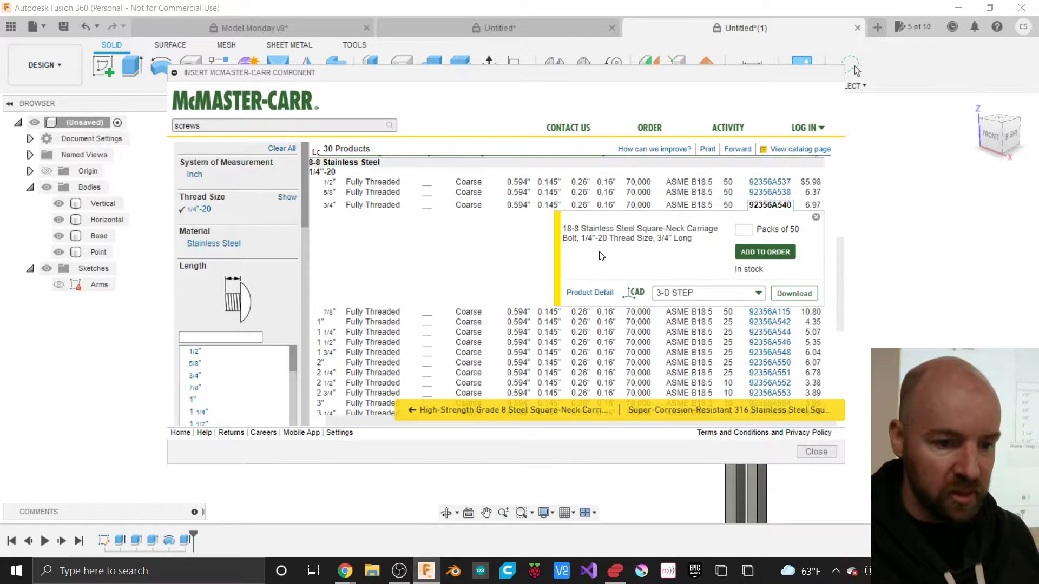
scroll(555, 254, up, 1)
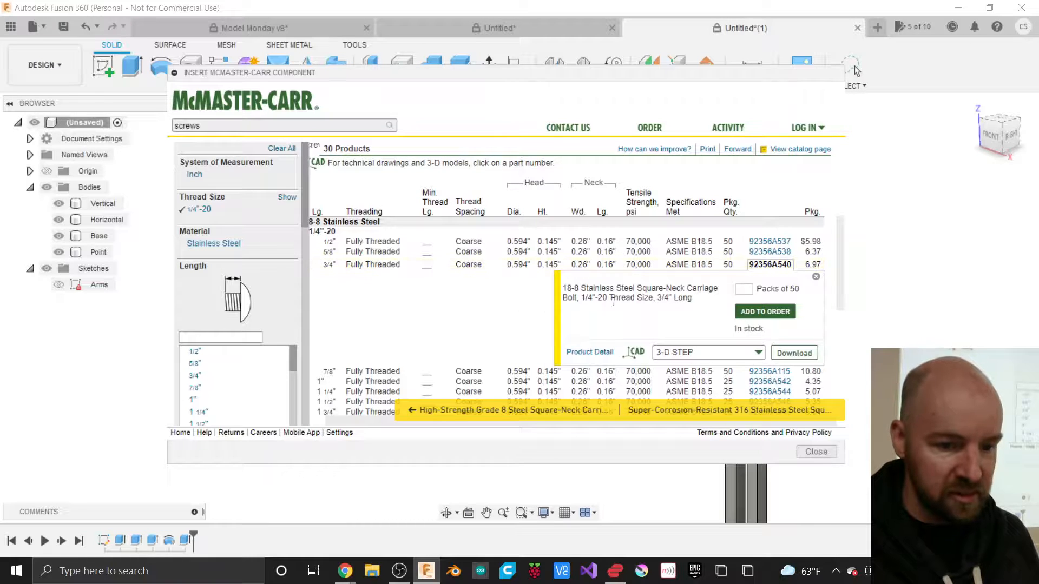
click(794, 353)
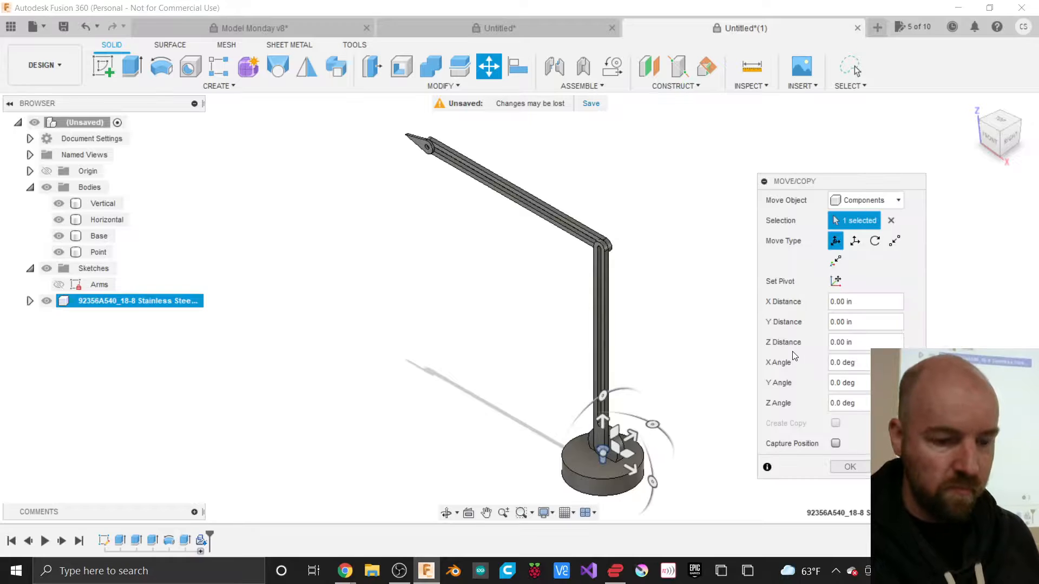
scroll(616, 461, up, 1)
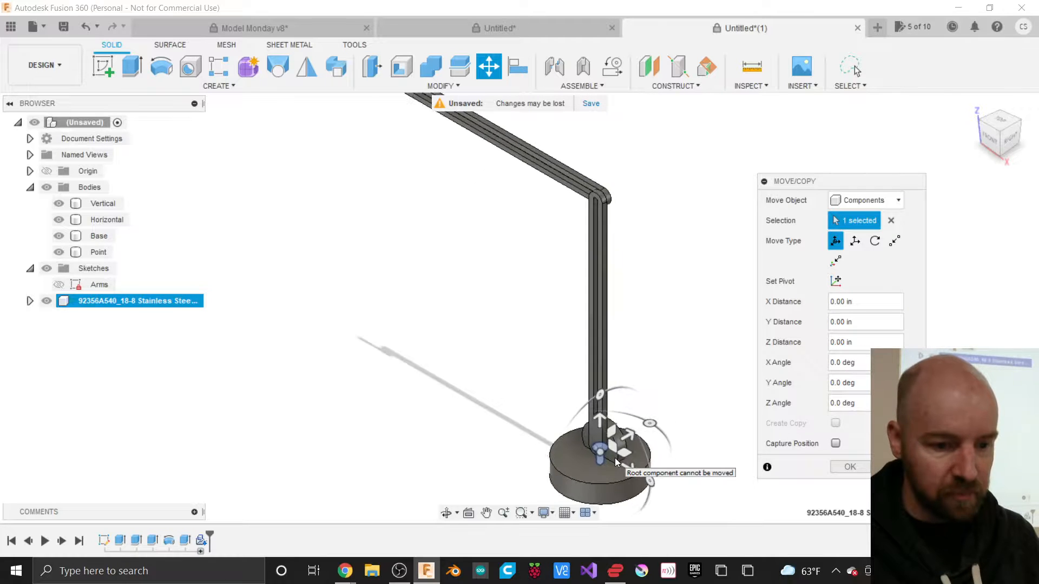
Step: Rotate the inserted carriage bolt 90 degrees about X and raise it 4.50 in along the vertical arm
scroll(615, 458, up, 5)
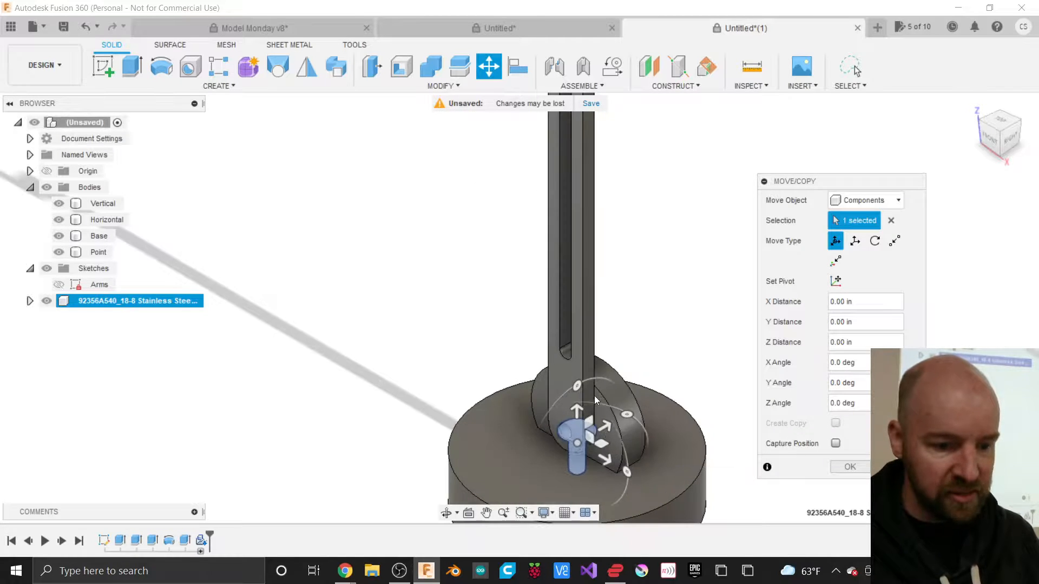
drag(577, 385, 528, 476)
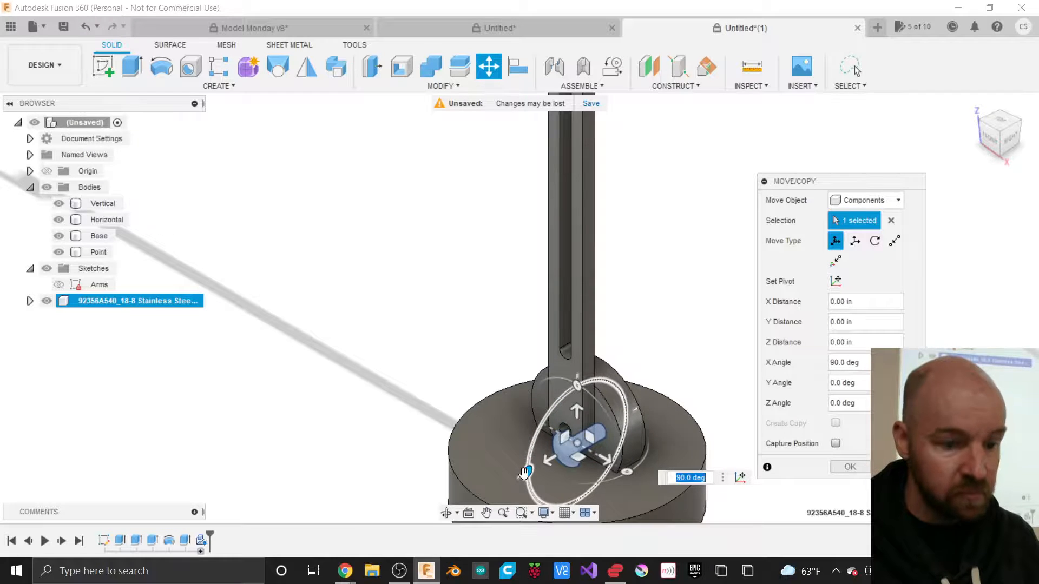
drag(578, 413, 574, 206)
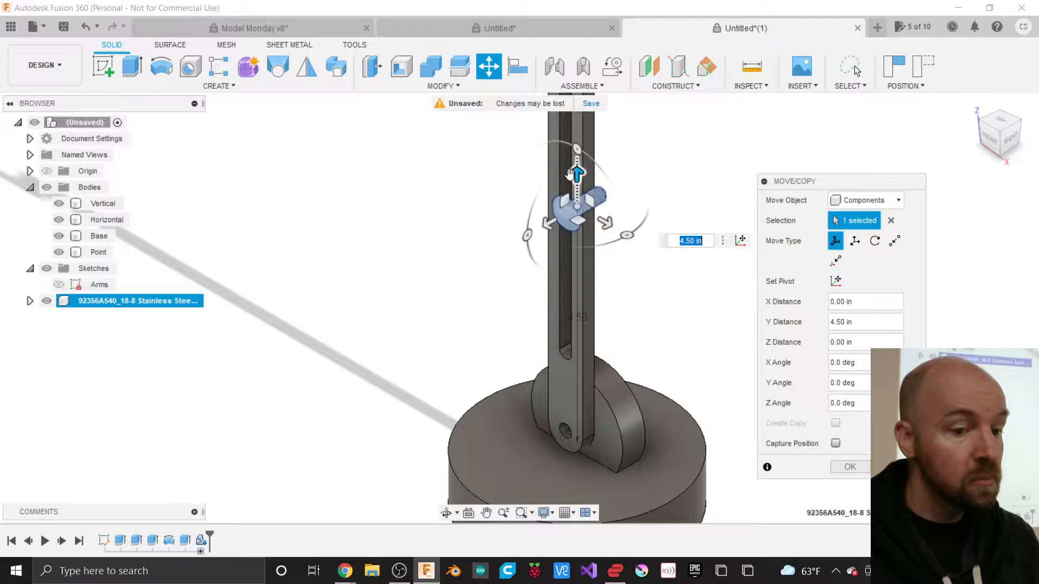
scroll(565, 326, down, 2)
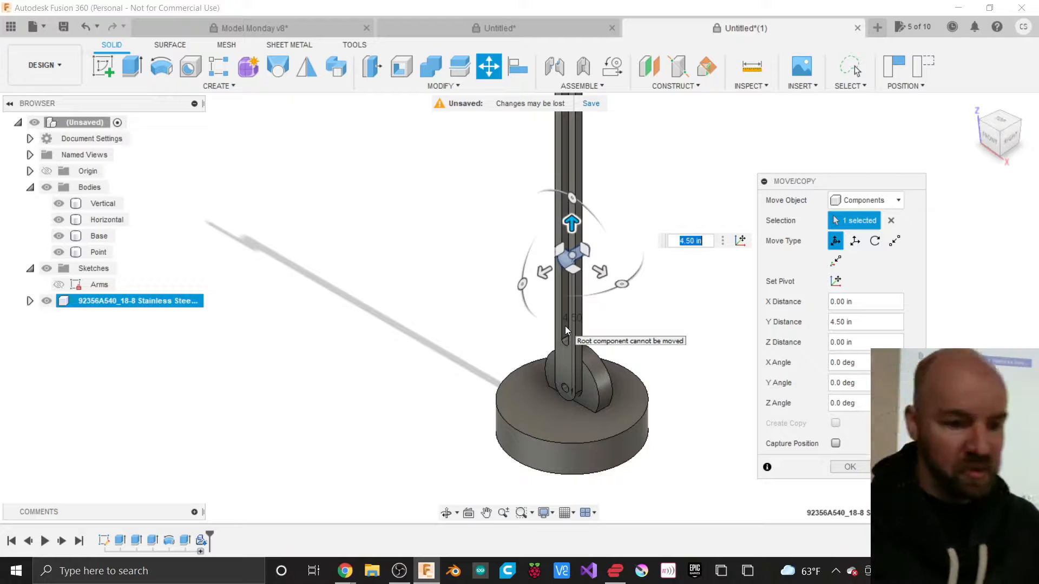
scroll(438, 367, down, 1)
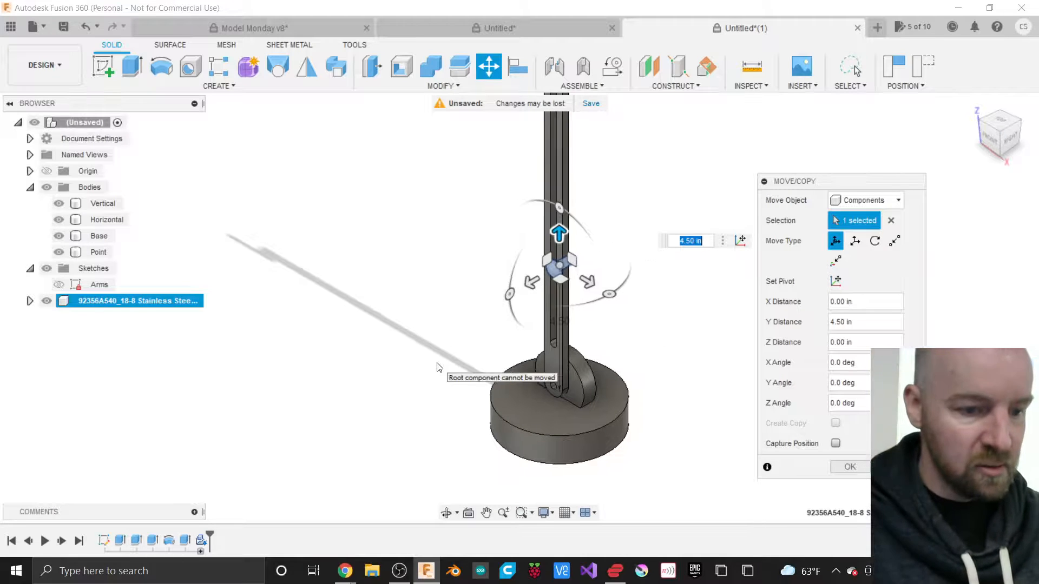
scroll(553, 195, up, 5)
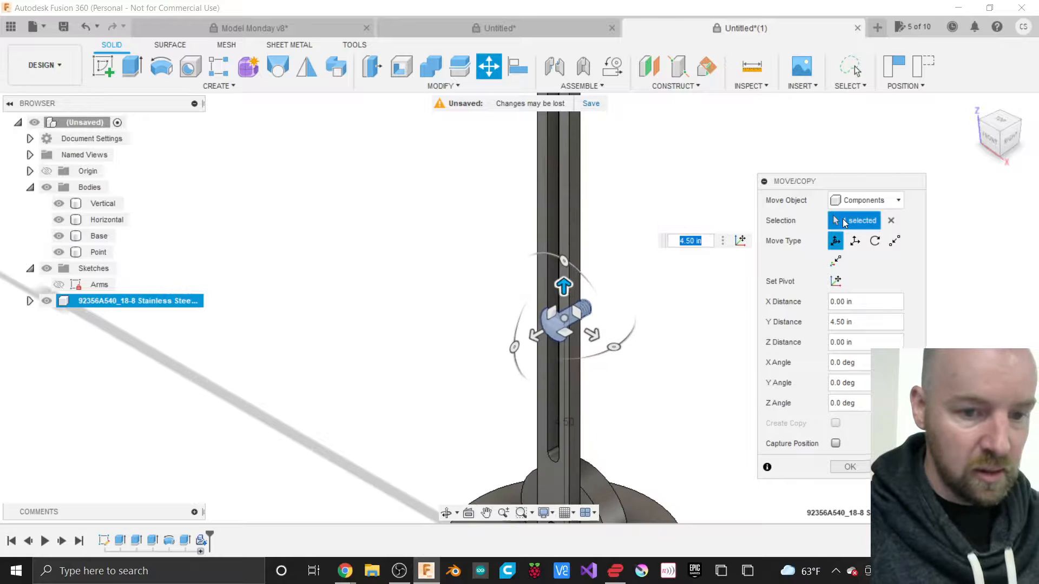
Step: Shift the bolt 0.05 in along its axis so its head sits near the vertical arm's front face
drag(995, 136, 969, 134)
click(1005, 142)
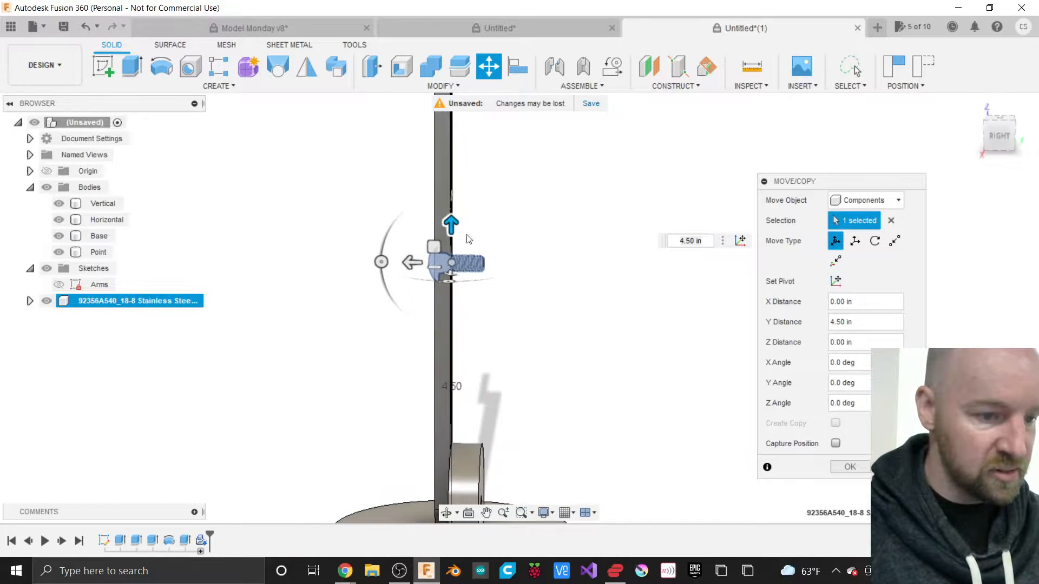
scroll(383, 240, up, 4)
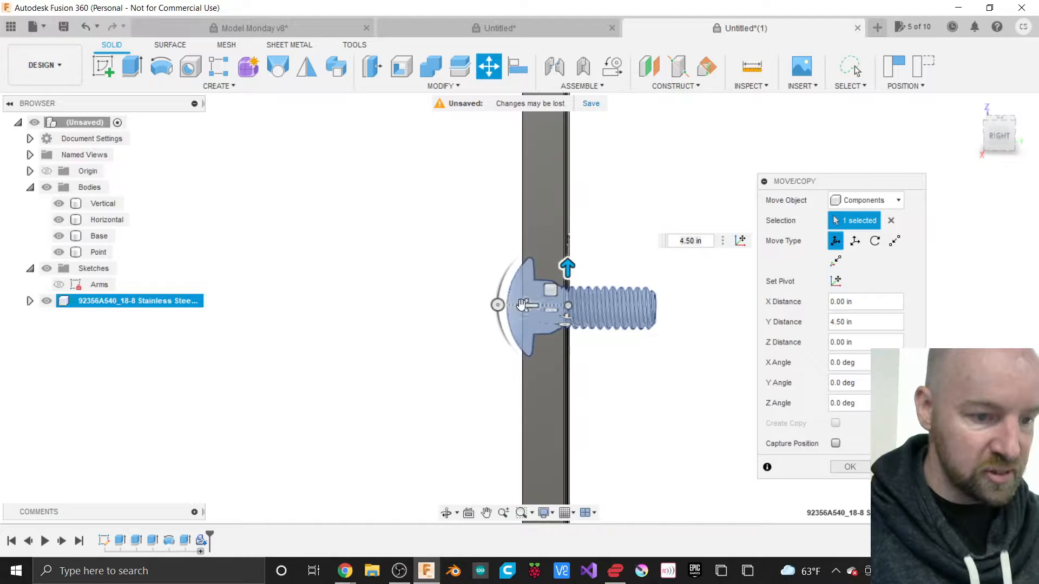
drag(529, 306, 512, 307)
click(999, 142)
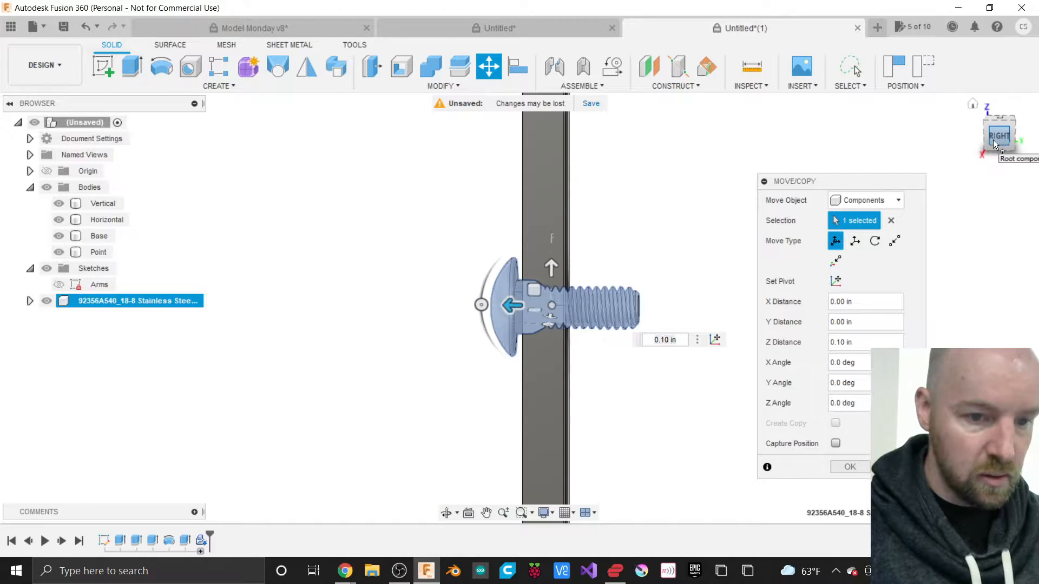
scroll(587, 165, up, 2)
scroll(586, 164, up, 1)
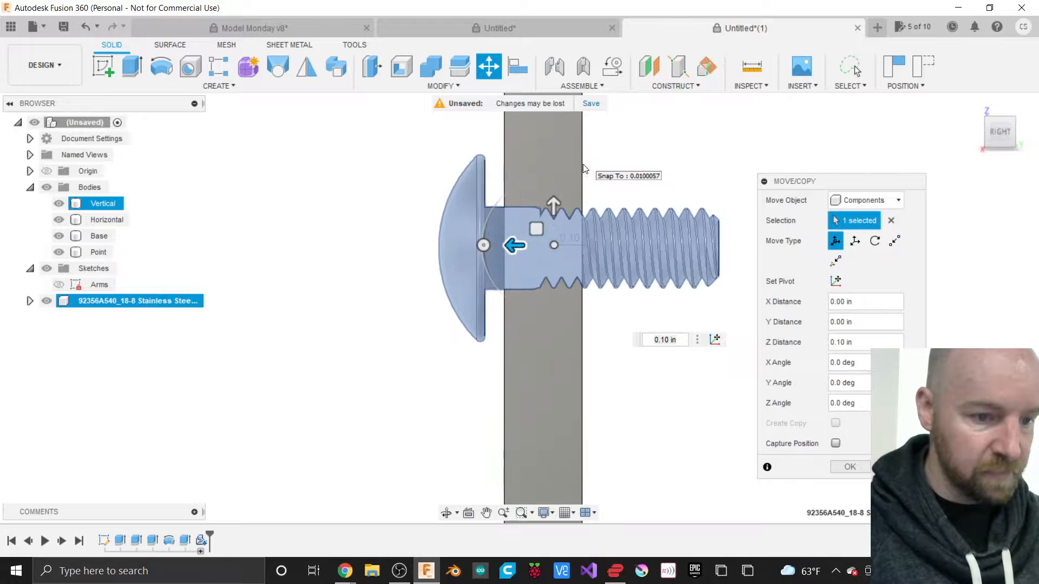
drag(517, 245, 527, 246)
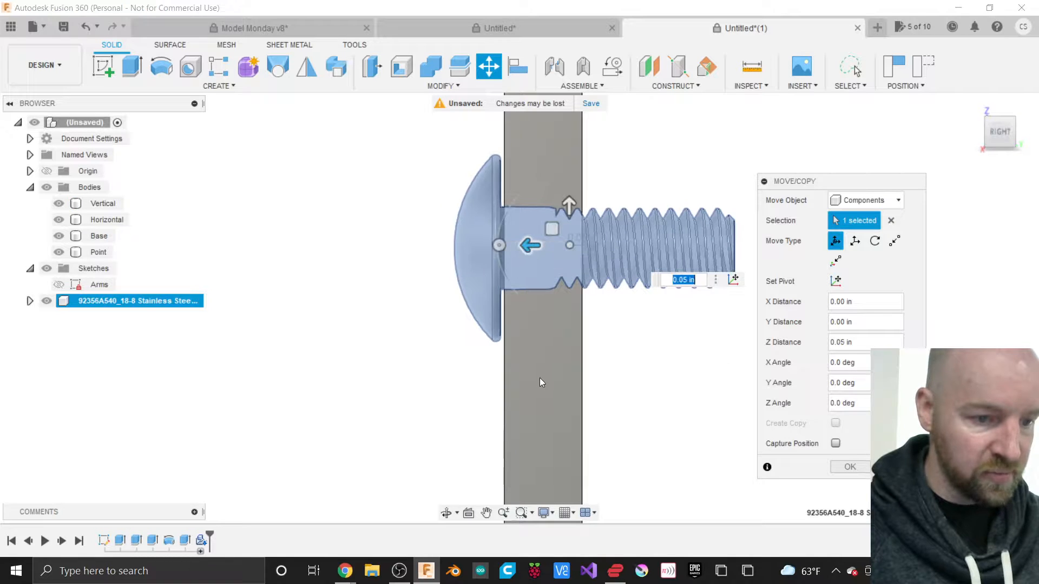
scroll(540, 378, down, 2)
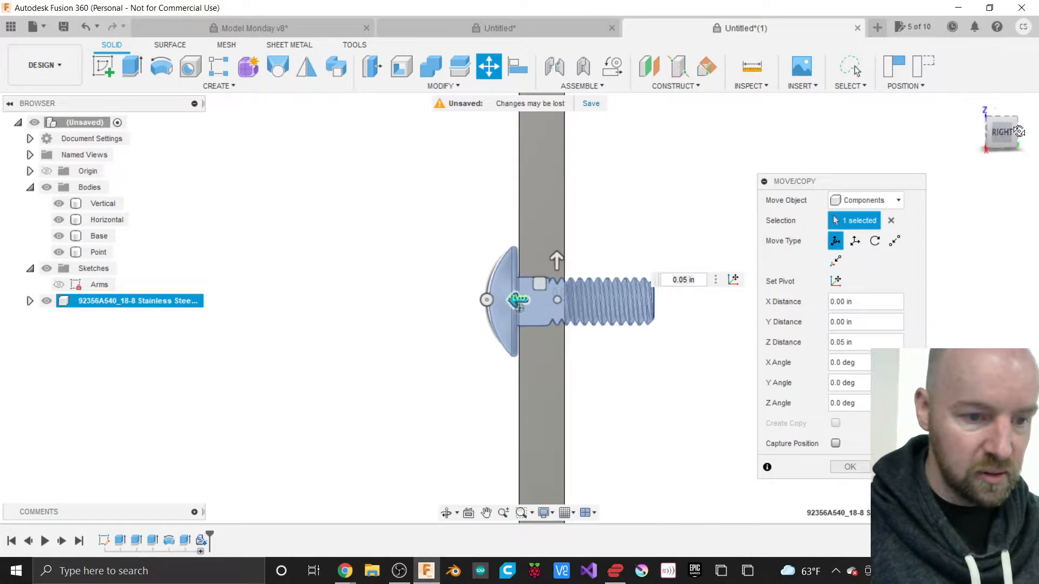
Step: Raise the bolt 7.90 in along the vertical arm to the elbow joint where the two arms overlap
click(989, 129)
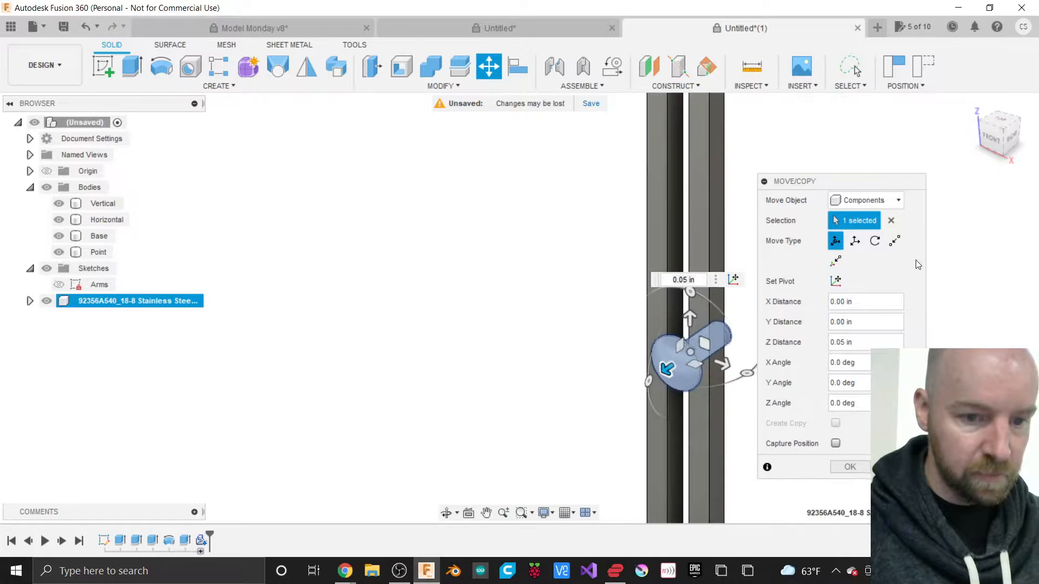
click(993, 140)
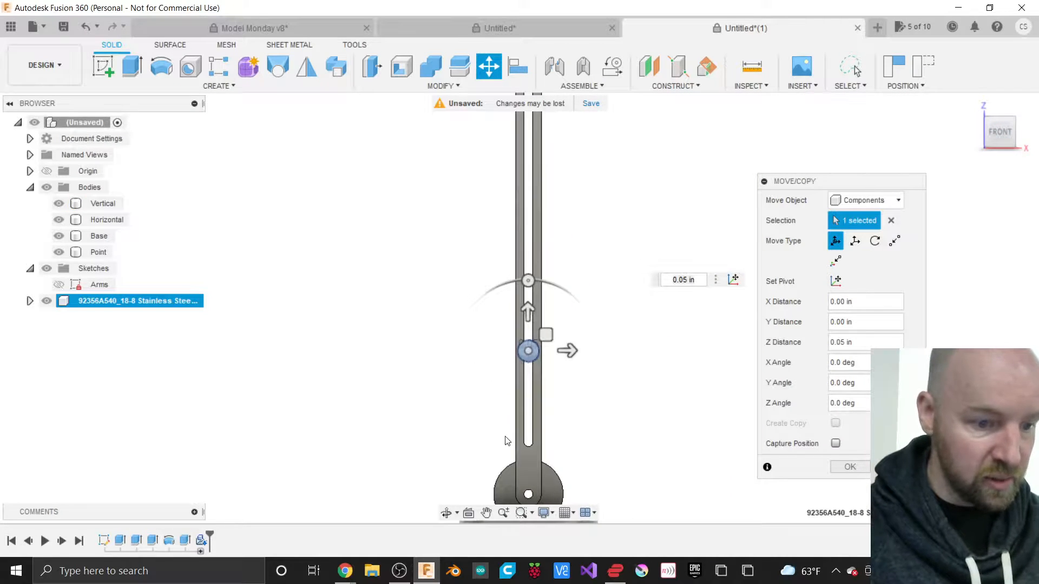
scroll(506, 436, down, 2)
drag(520, 336, 519, 171)
scroll(519, 171, up, 5)
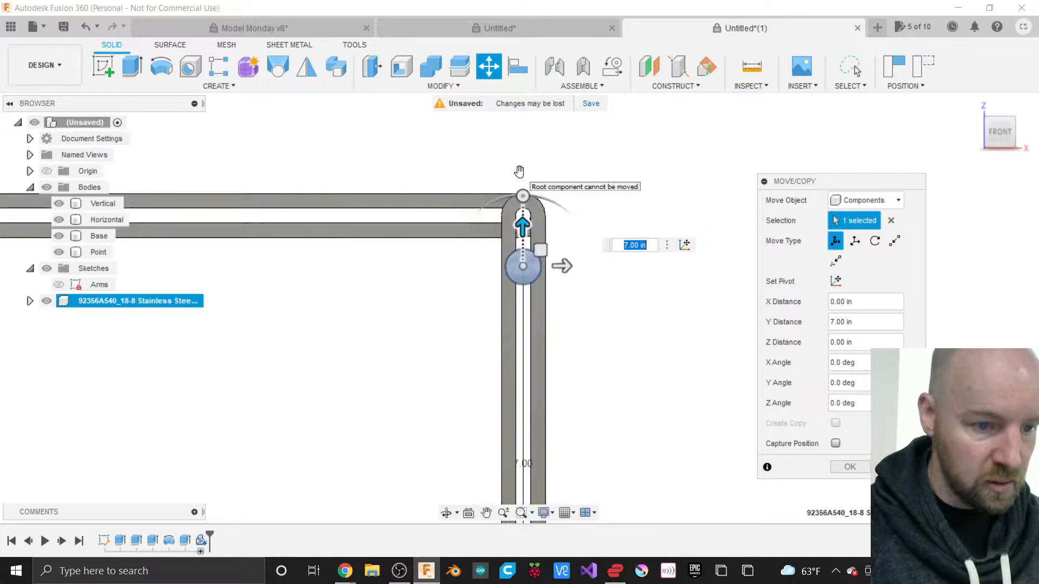
drag(526, 342, 532, 226)
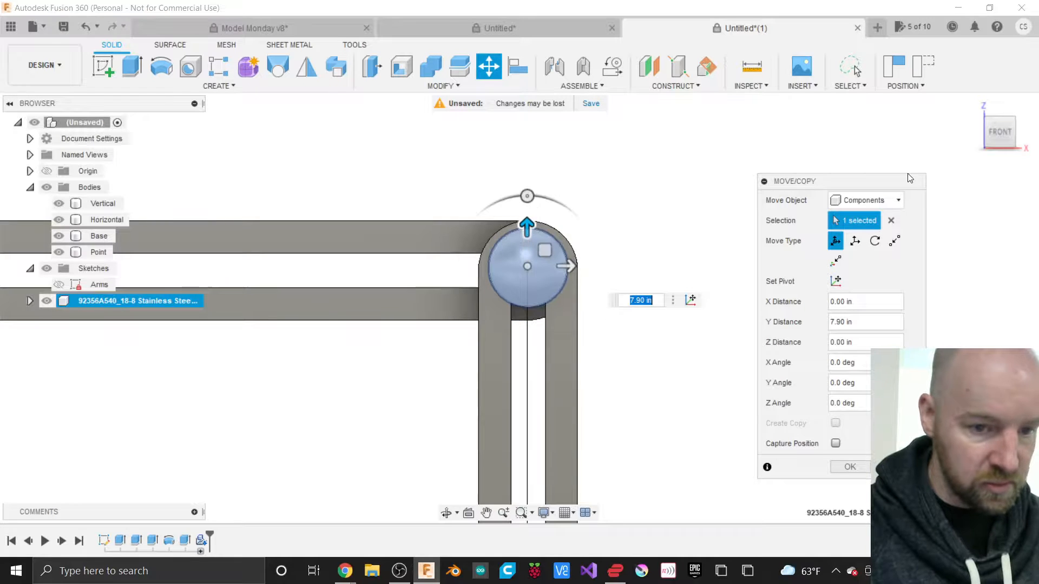
Step: Nudge the bolt 0.008 in in X and -0.028 in in Y to fit the elbow slot, and check its fit
drag(1002, 130, 909, 132)
click(1000, 132)
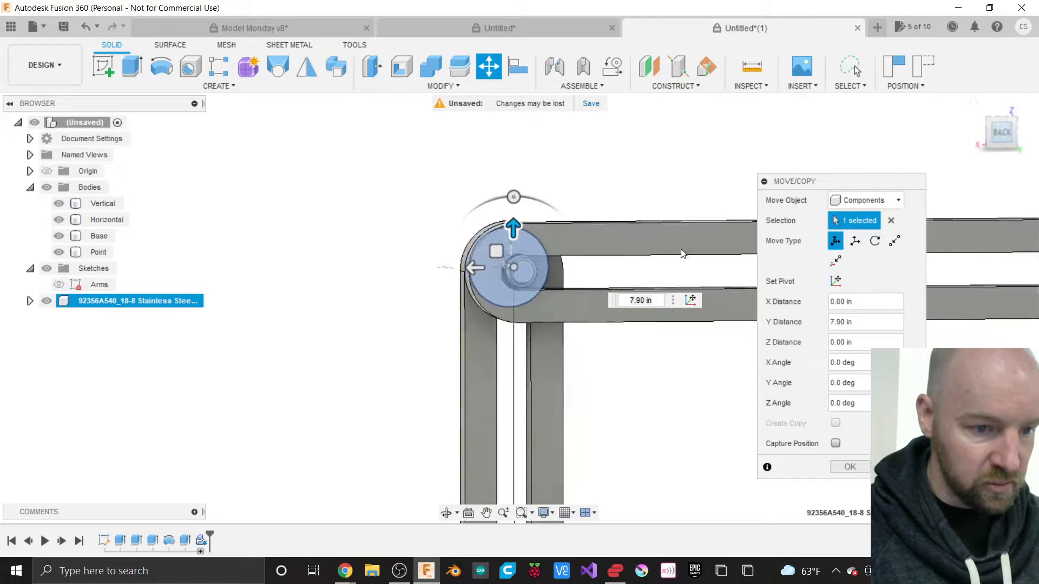
scroll(535, 254, up, 5)
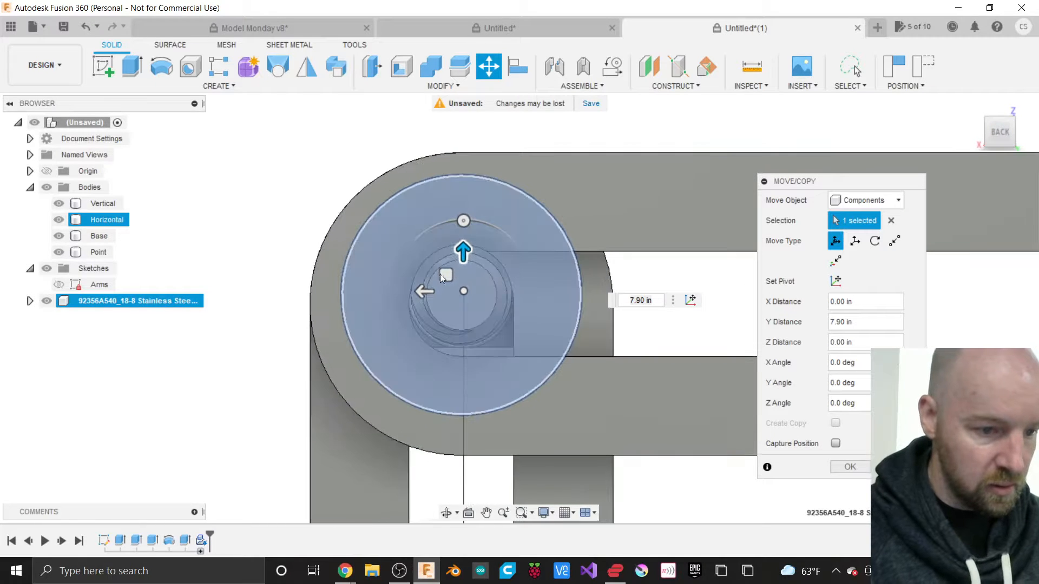
click(441, 273)
mouse_move(441, 273)
mouse_down()
mouse_move(439, 330)
mouse_move(437, 285)
mouse_up()
drag(437, 285, 439, 285)
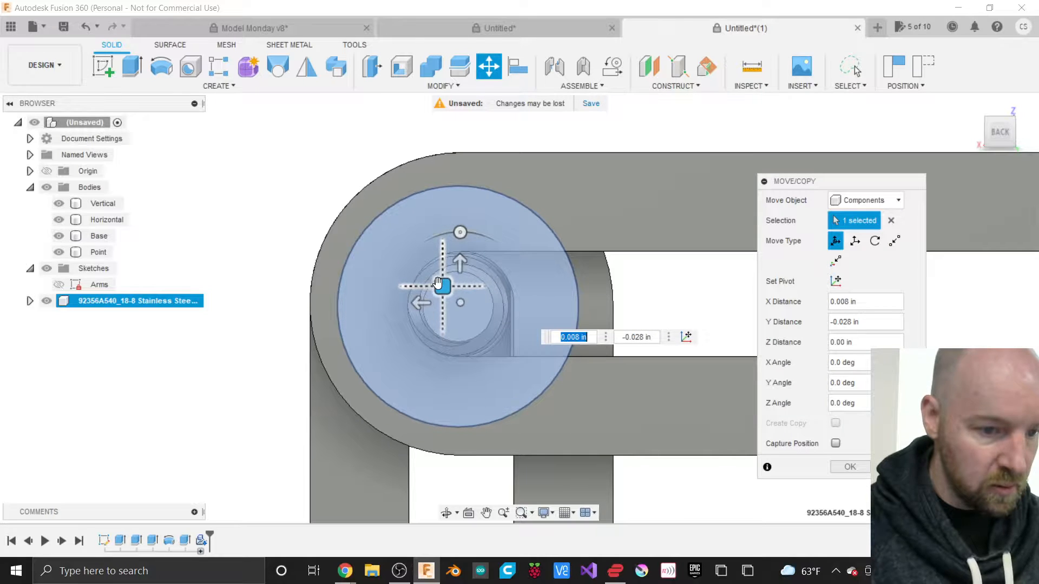
click(850, 467)
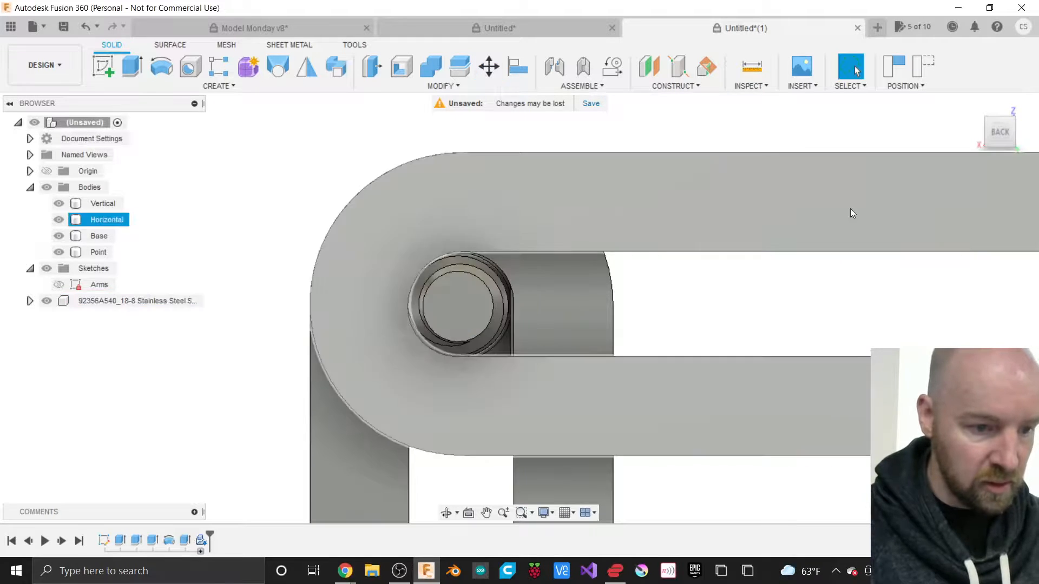
click(998, 133)
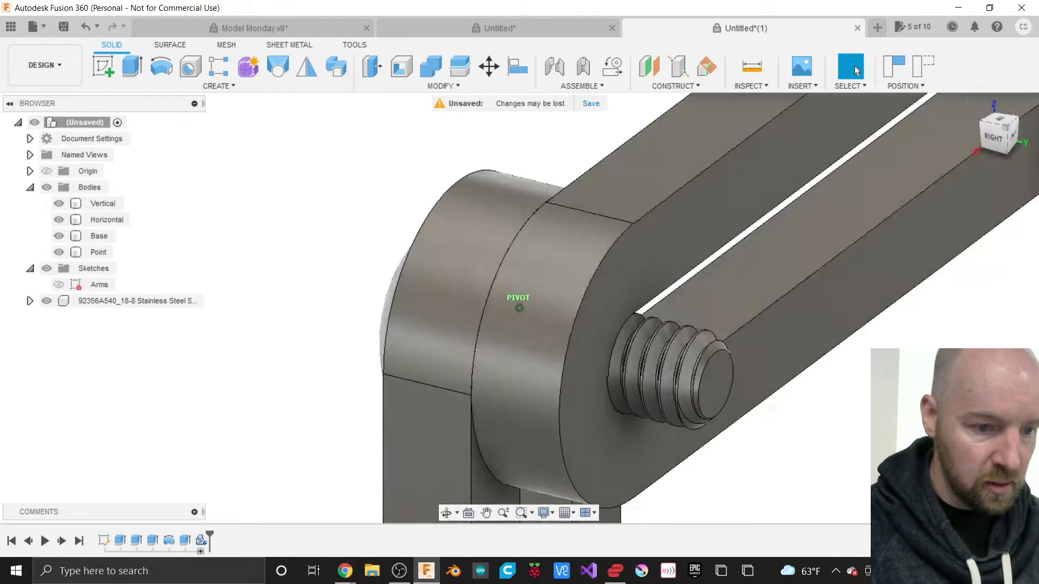
scroll(381, 262, down, 5)
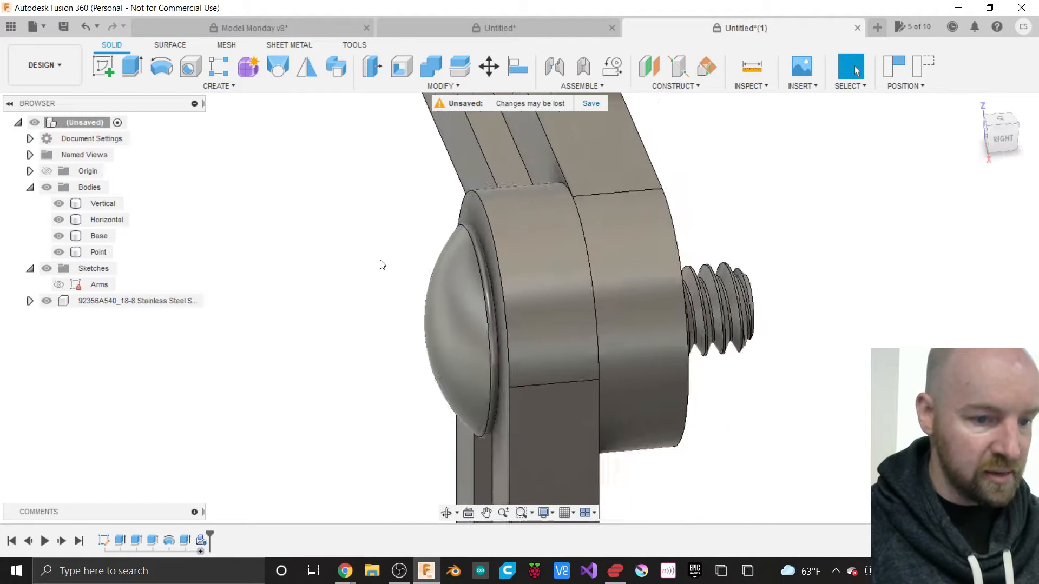
scroll(629, 322, down, 3)
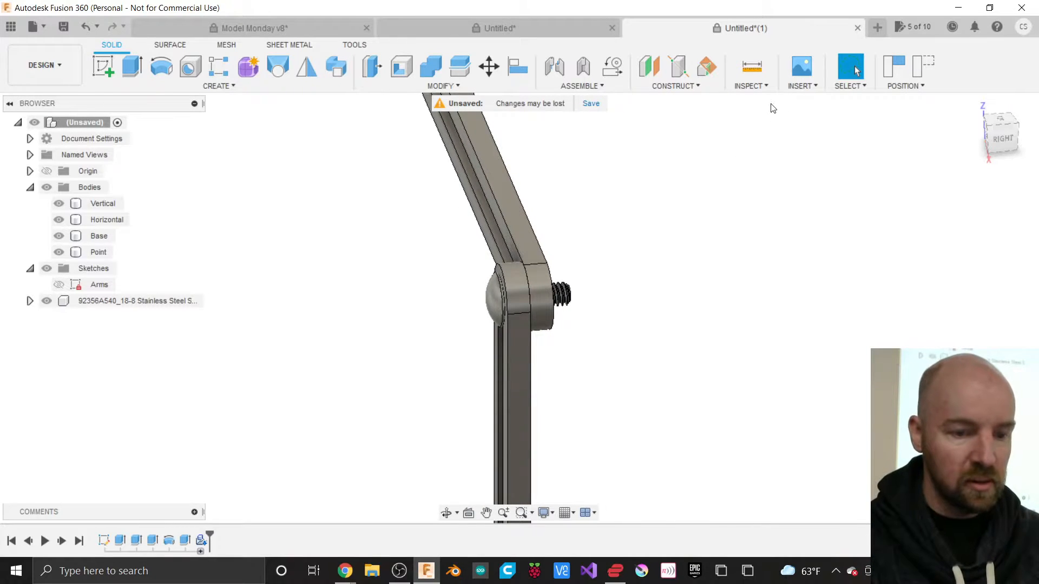
Step: Search the McMaster-Carr component catalogue for "wing nut"
click(802, 86)
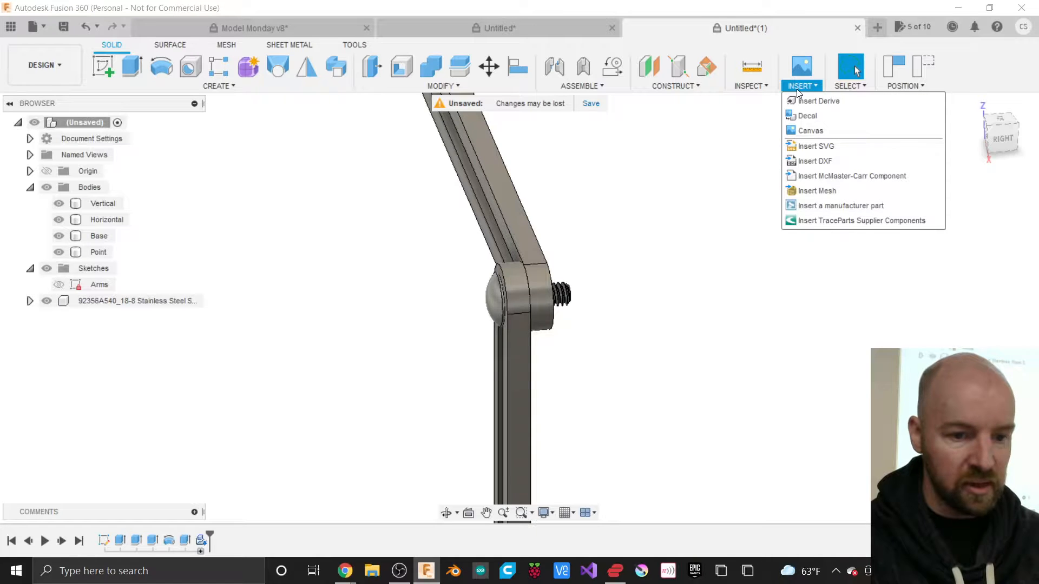
click(836, 177)
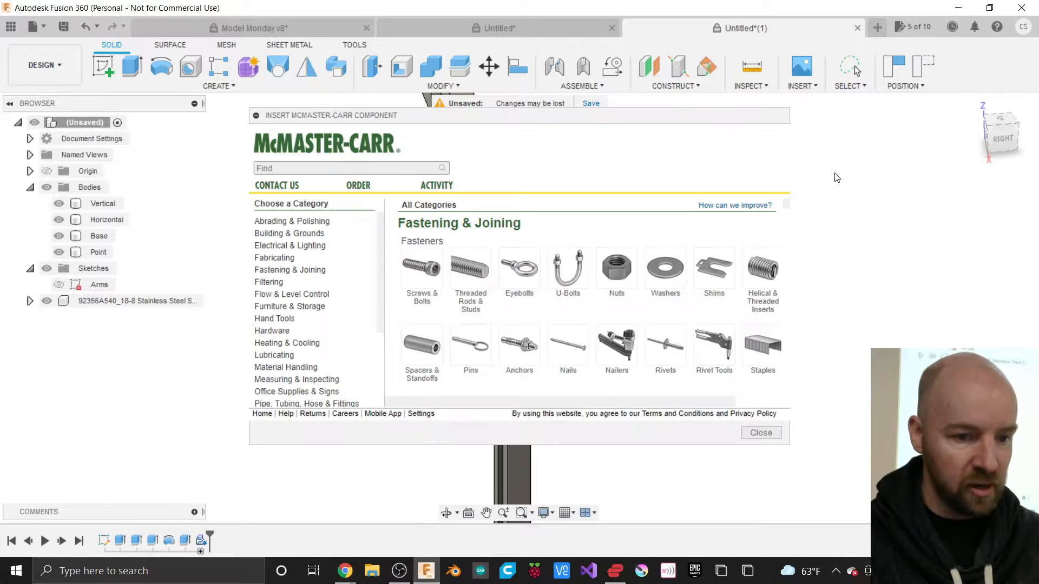
click(367, 168)
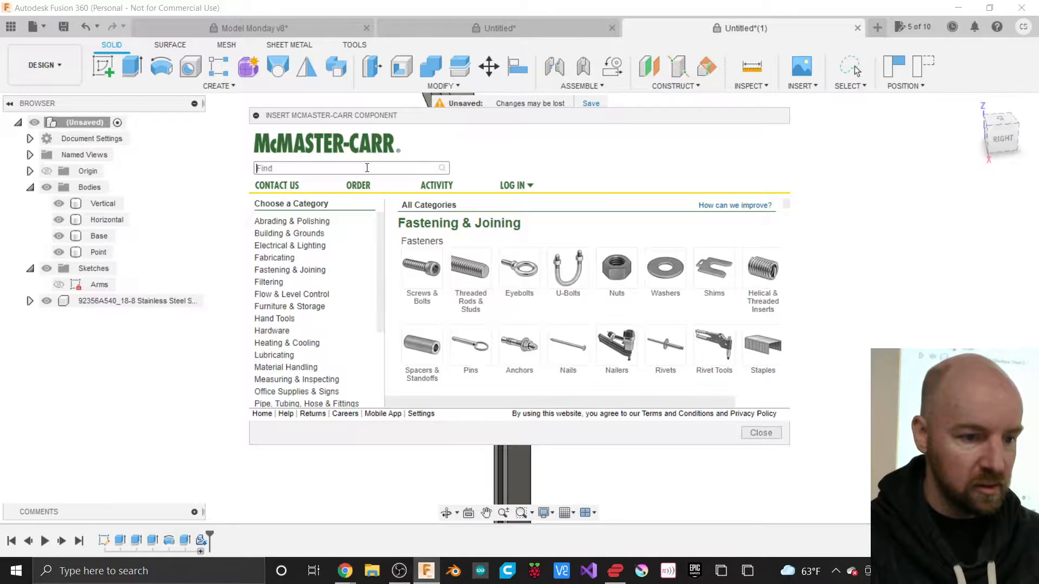
text(wing)
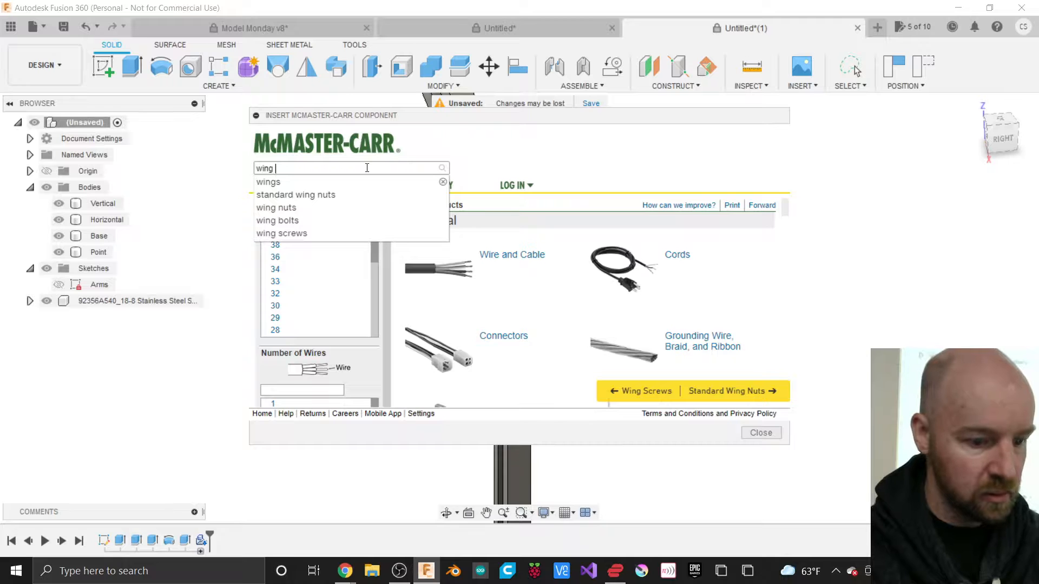
text( nut)
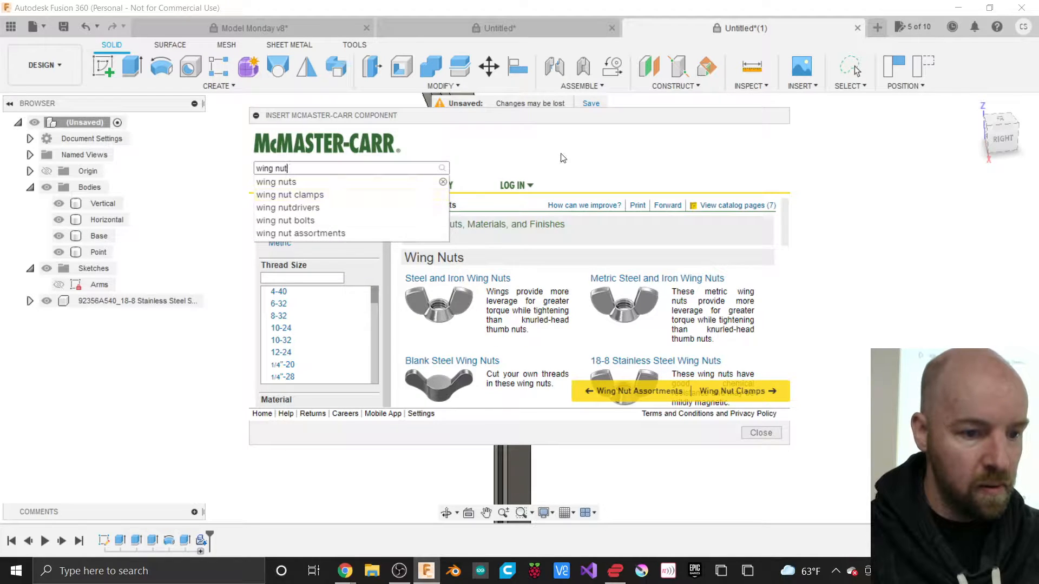
click(548, 183)
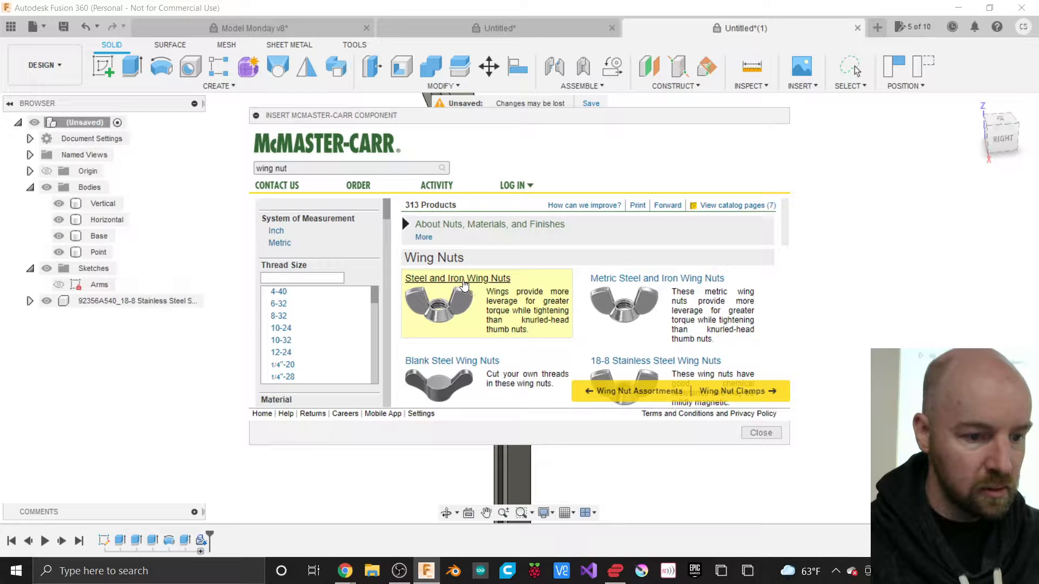
Step: Open the 18-8 Stainless Steel Wing Nuts listing and filter it by thread size 1/4"-20
scroll(490, 286, down, 1)
scroll(491, 287, down, 1)
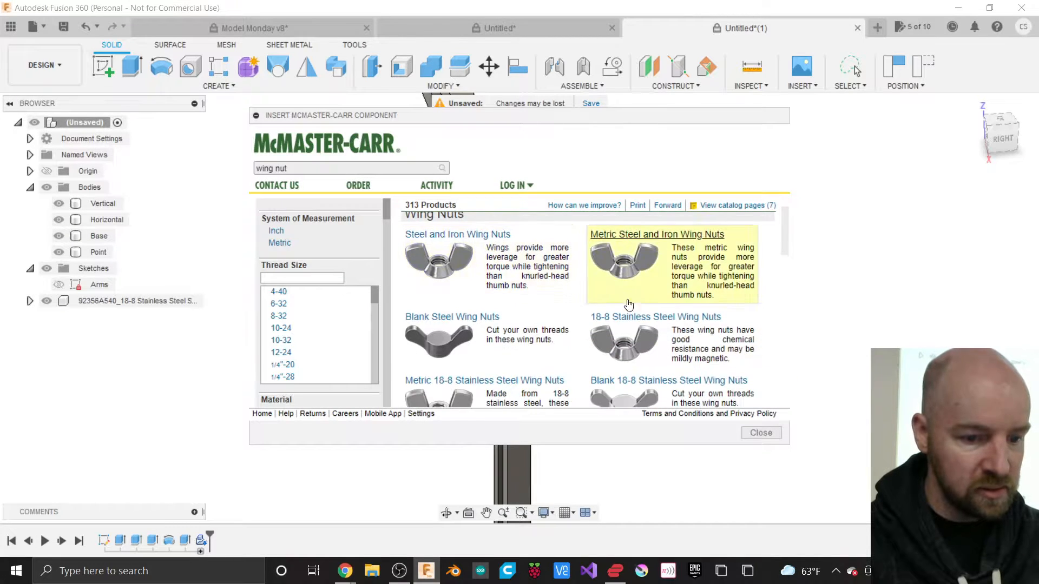
click(635, 320)
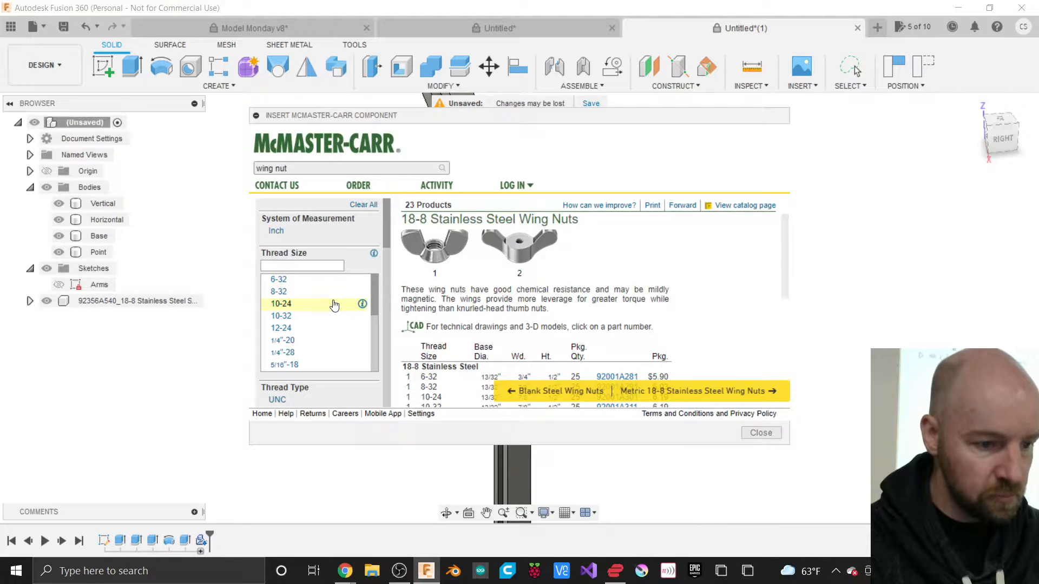
scroll(319, 307, down, 2)
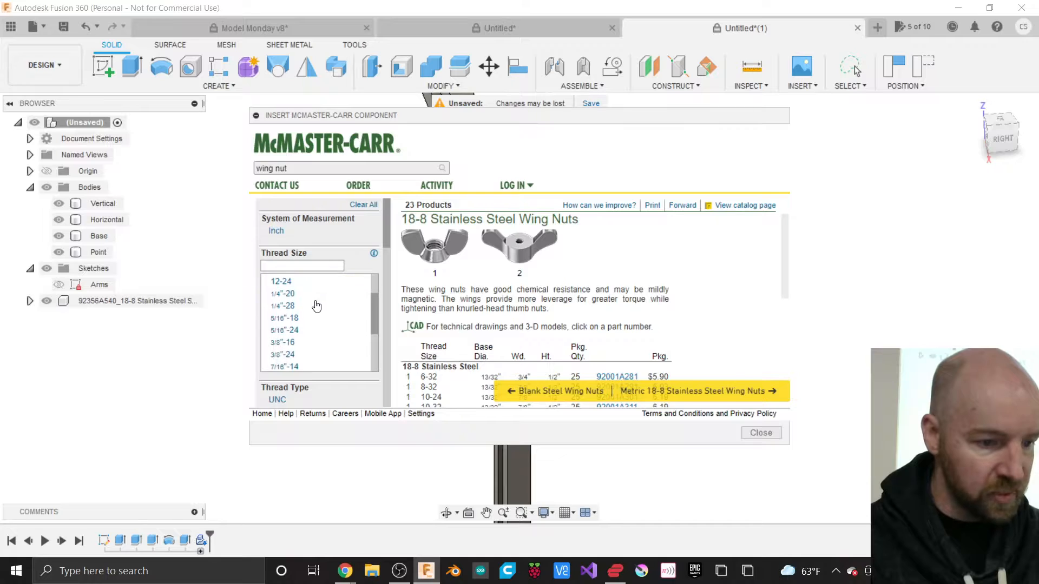
click(289, 297)
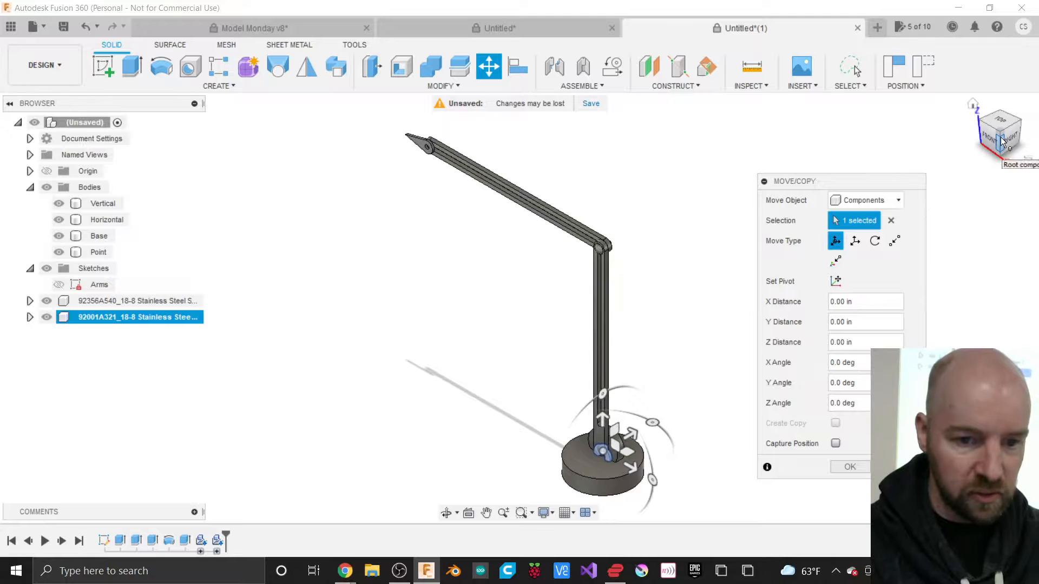
Step: Rotate the wing nut upright so its axis matches the bolt direction, and shift it -0.90 in in Z clear of the pivot disc
drag(1003, 146, 990, 142)
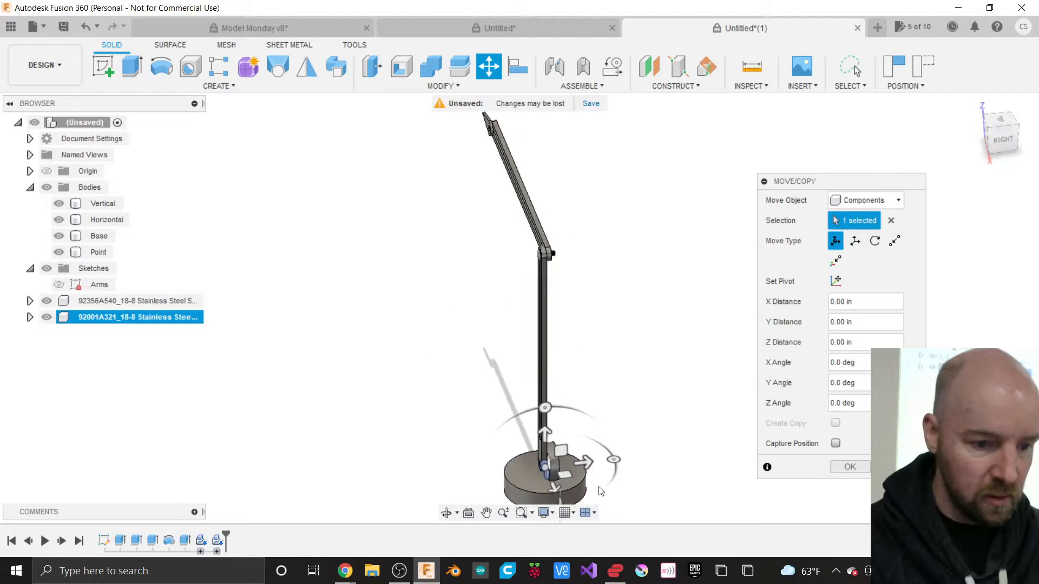
scroll(600, 490, up, 5)
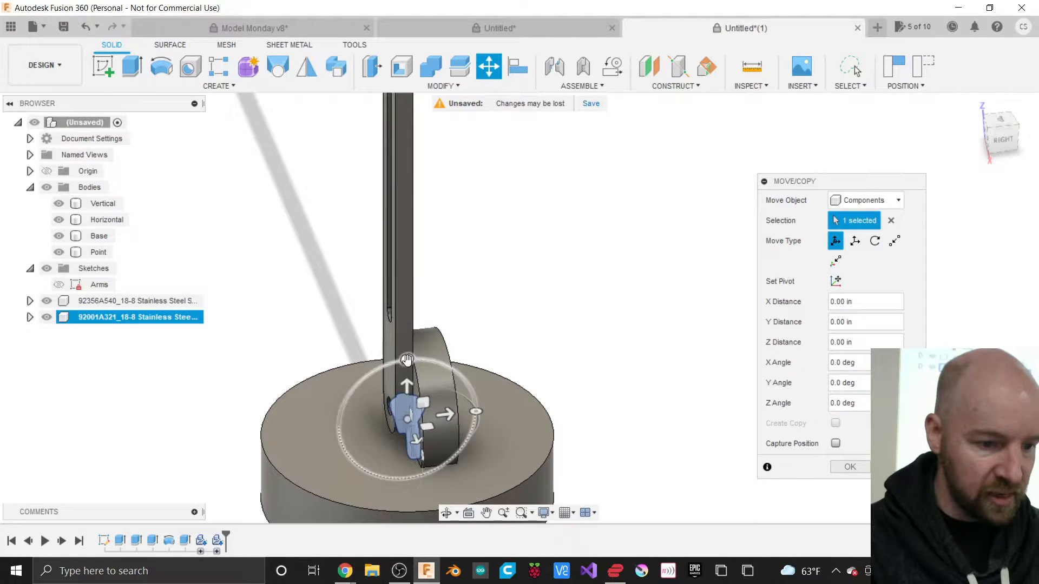
drag(407, 360, 432, 414)
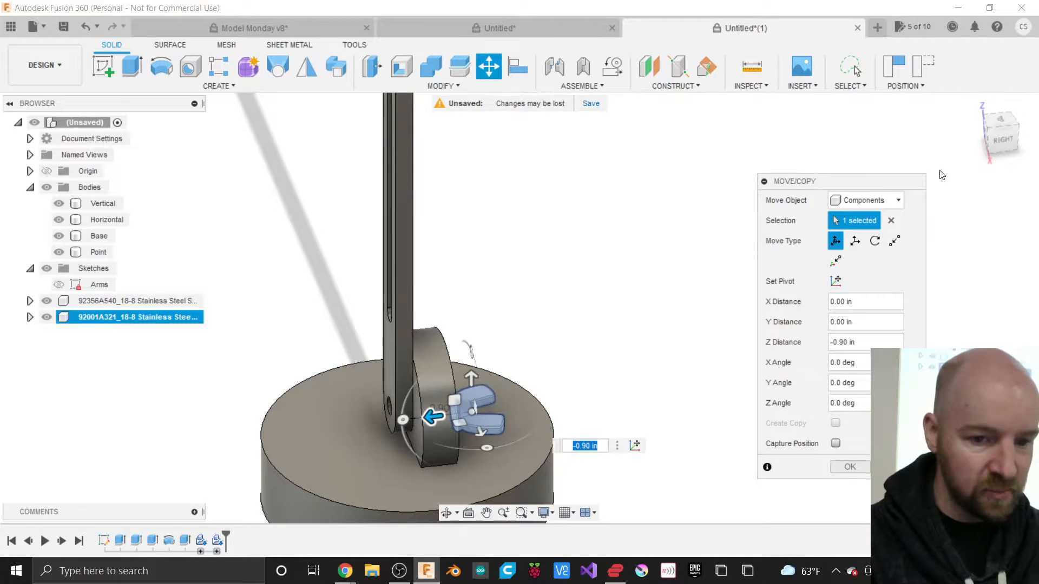
Step: Raise the wing nut 11.50 in in Y along the vertical arm to just below the elbow bolt
click(1007, 141)
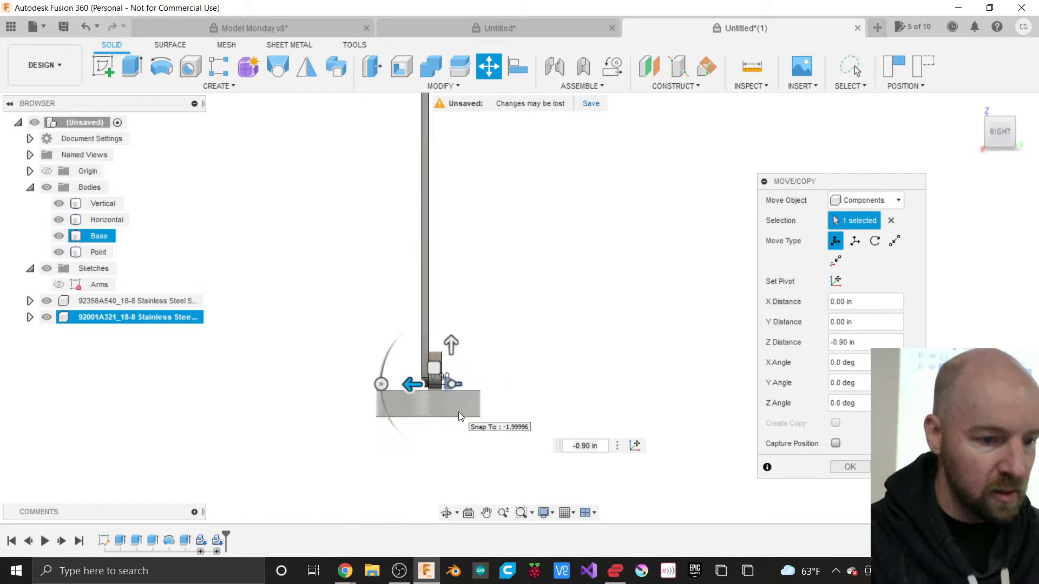
drag(451, 347, 452, 164)
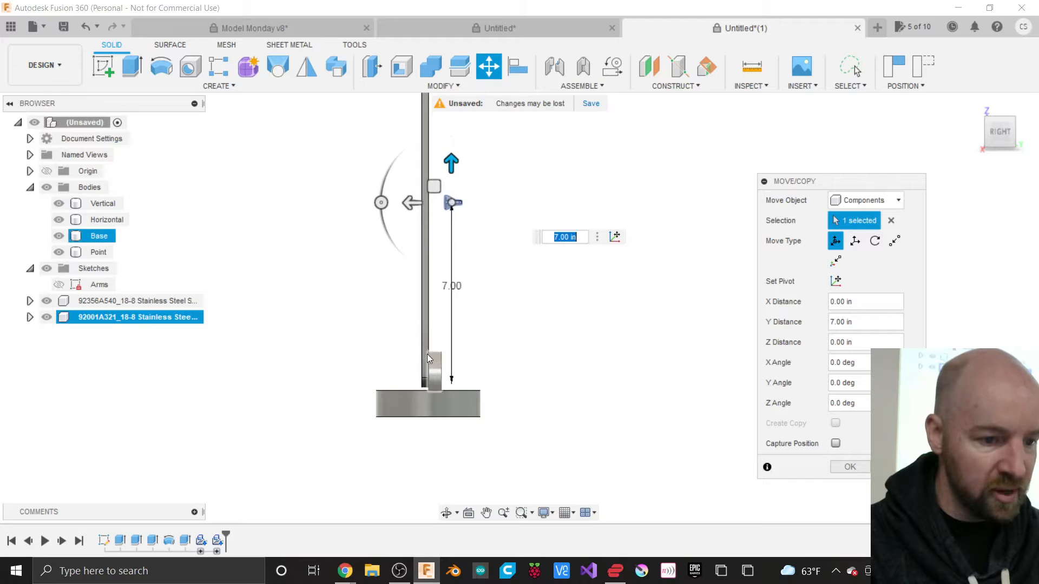
scroll(427, 354, down, 3)
scroll(434, 196, up, 3)
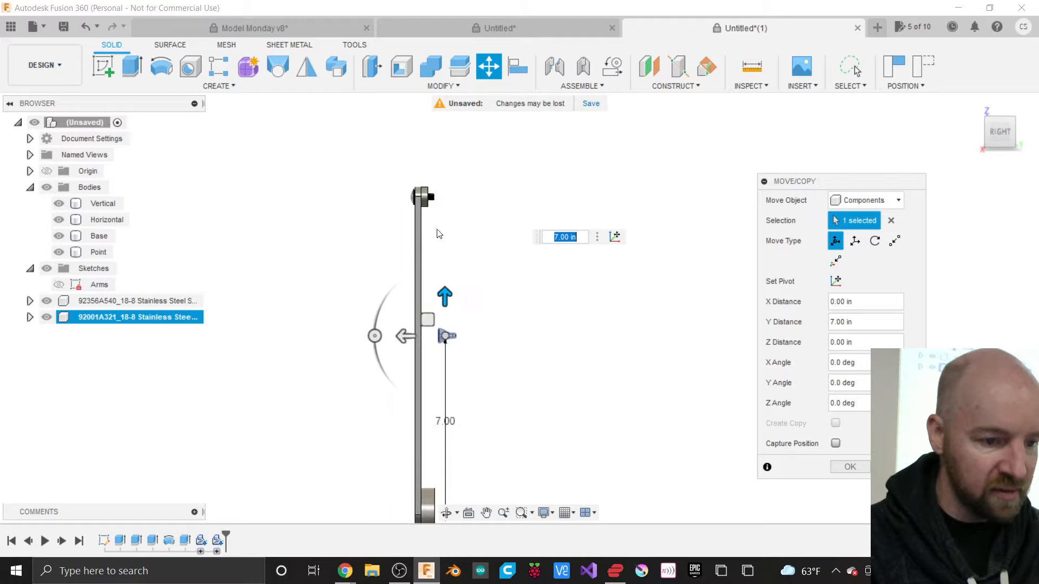
scroll(442, 281, up, 4)
drag(448, 366, 419, 105)
scroll(410, 218, down, 2)
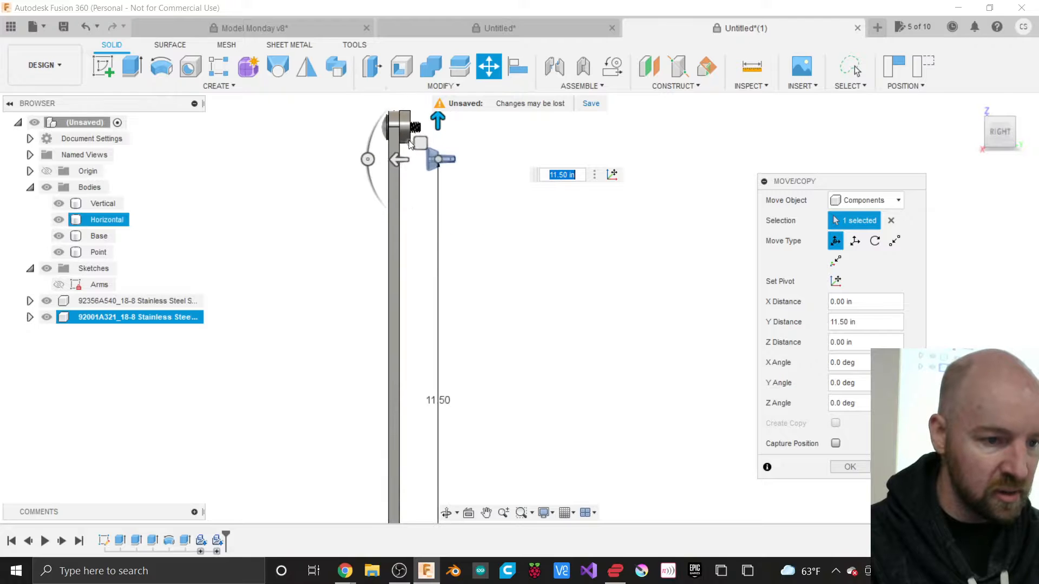
Step: Align the wing nut with the elbow bolt and slide it 0.30 in in Z, plus 0.041 in in Y and 0.105 in in Z, against the arm
scroll(413, 121, up, 2)
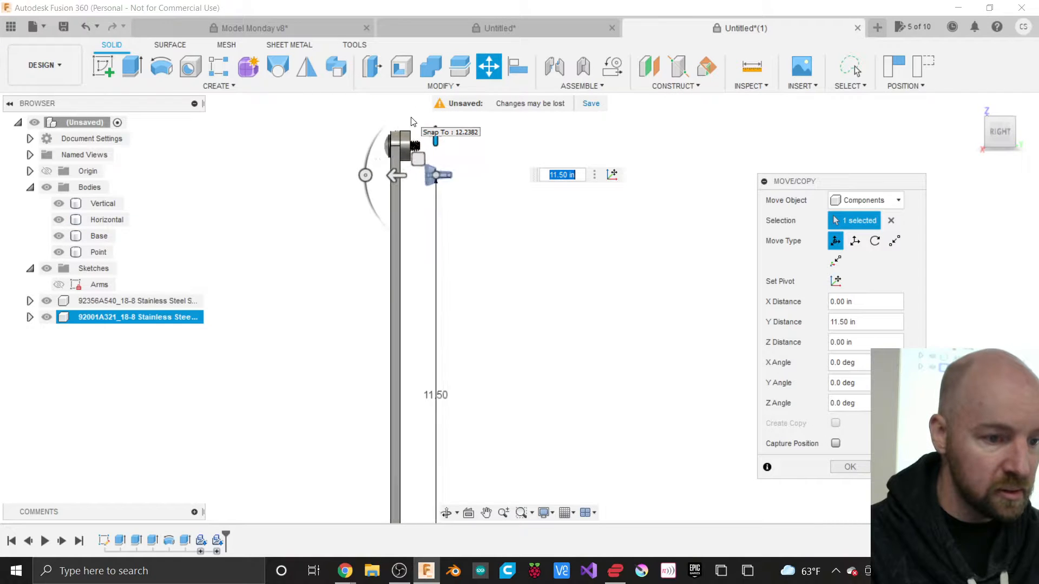
scroll(411, 121, up, 2)
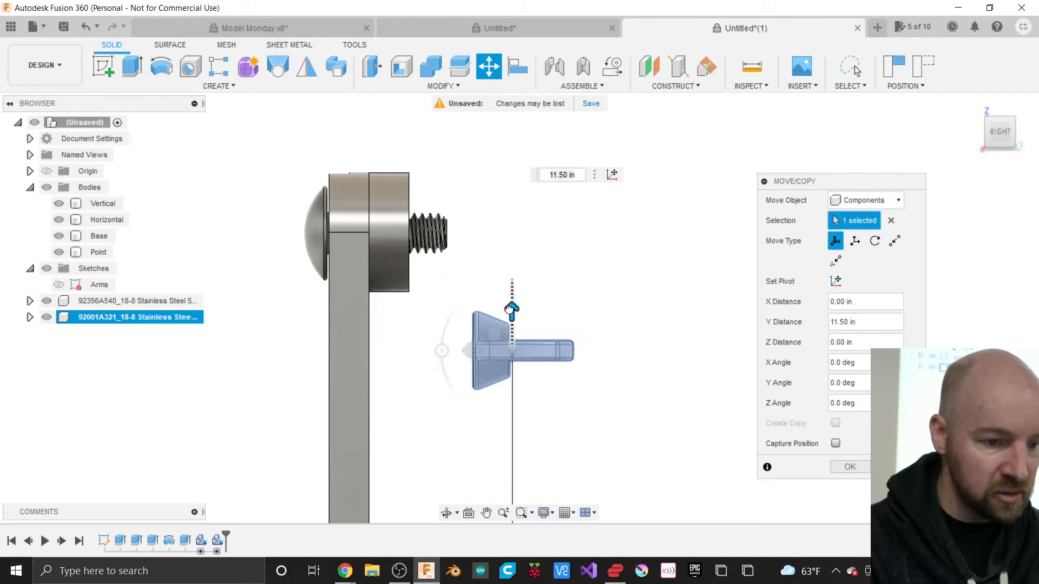
drag(507, 307, 499, 196)
drag(471, 239, 416, 233)
scroll(417, 232, up, 2)
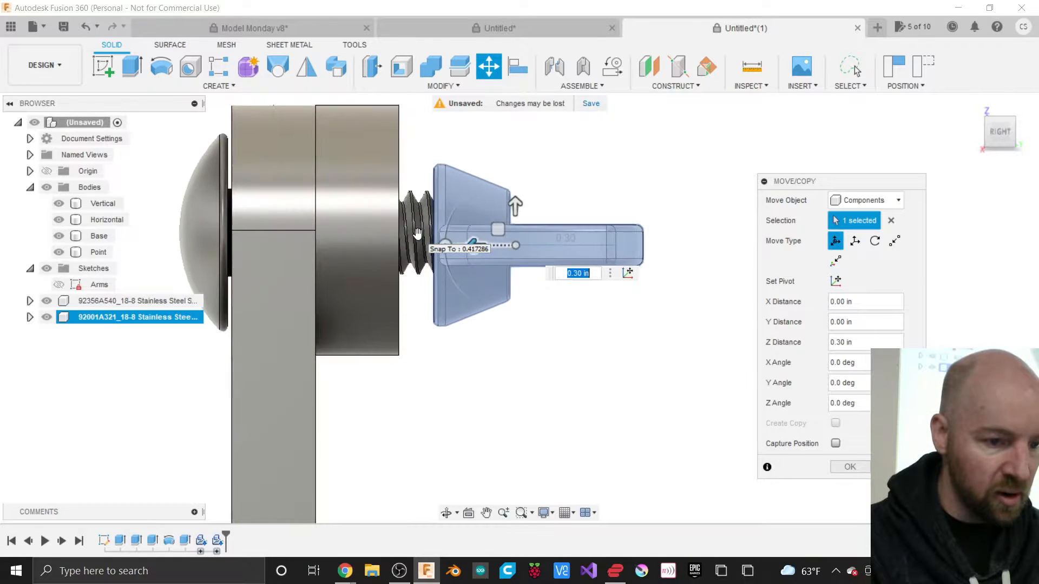
drag(495, 230, 463, 218)
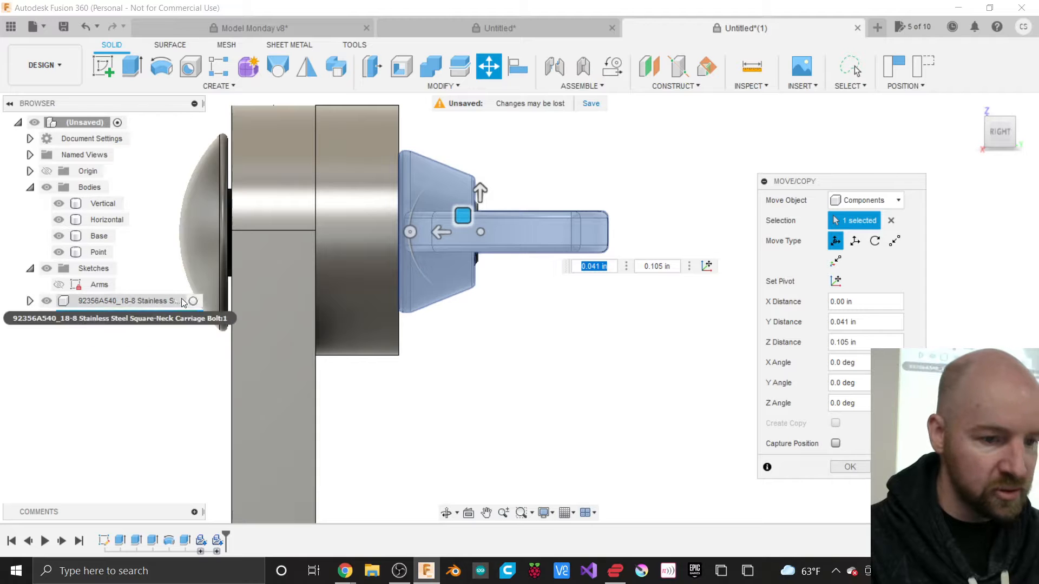
click(1023, 134)
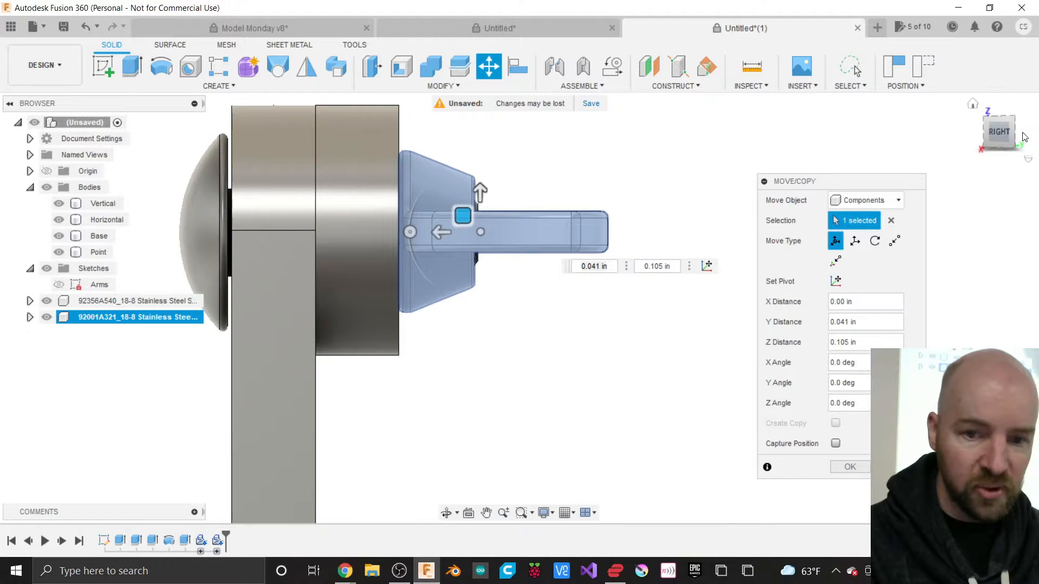
scroll(527, 281, down, 5)
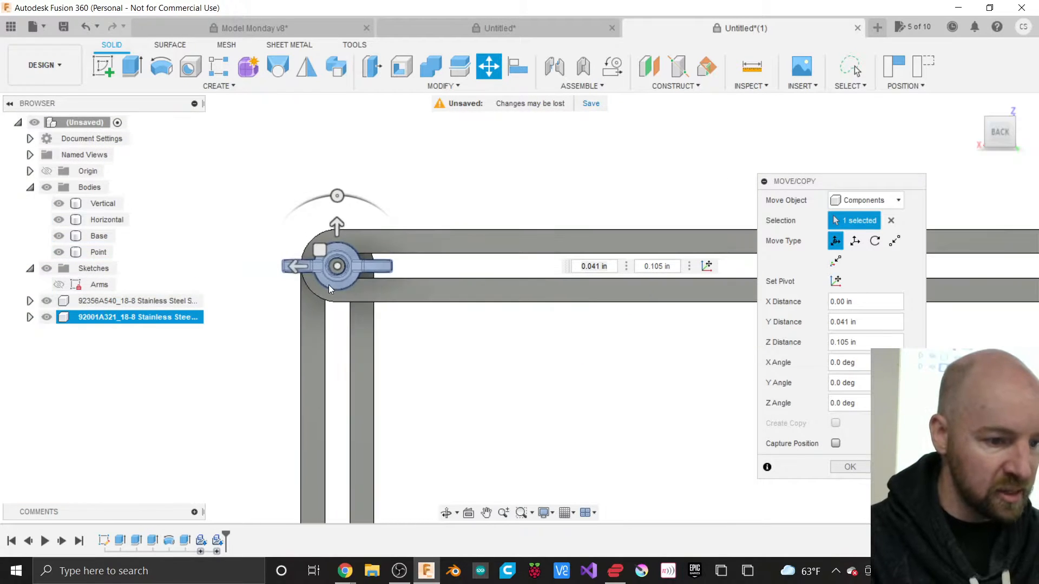
scroll(295, 268, up, 6)
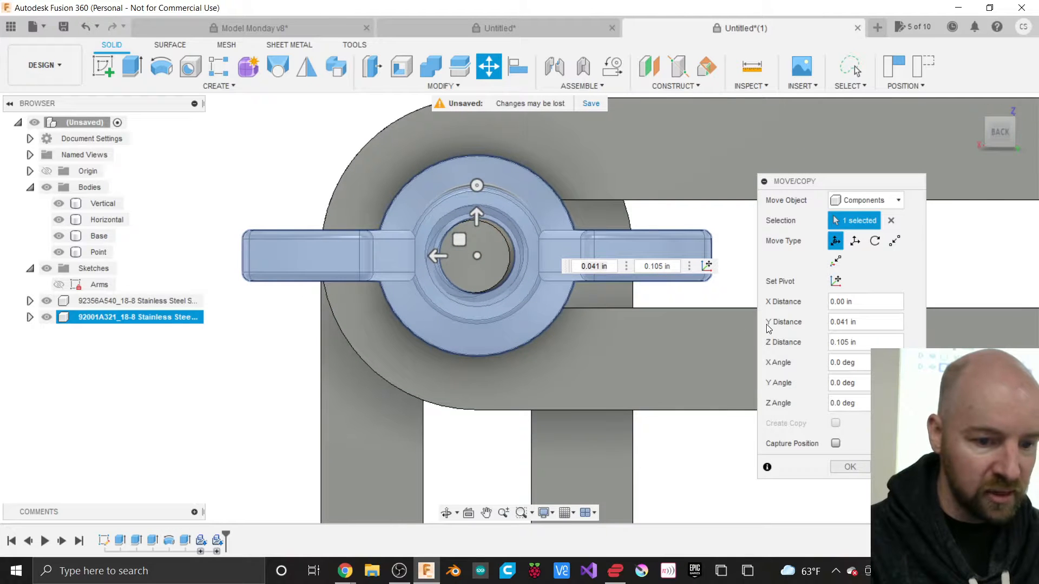
click(850, 467)
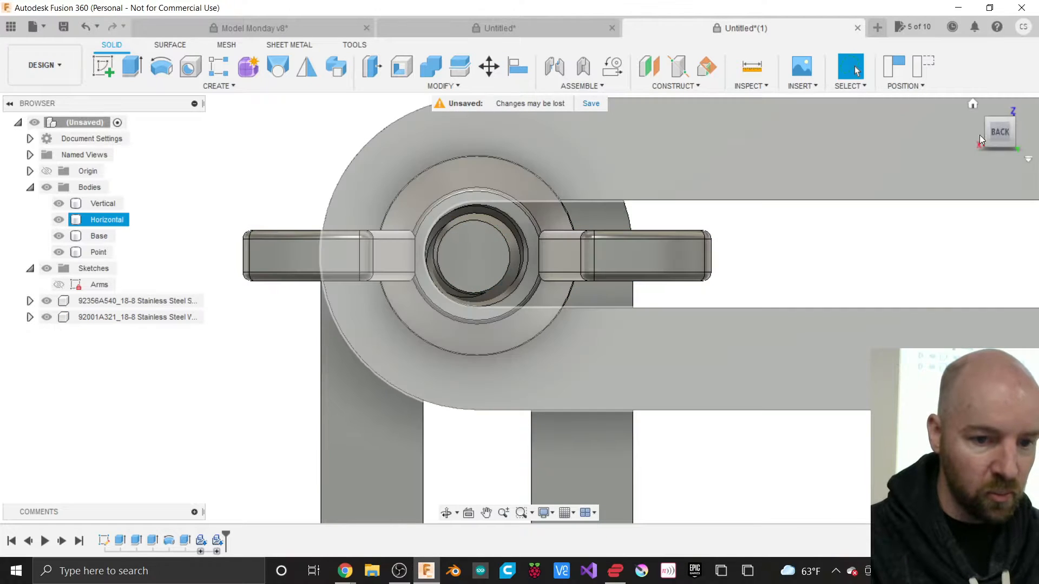
Step: Examine the fit of the wing nut and carriage bolt at the elbow joint from several sides
click(1001, 128)
scroll(752, 325, down, 5)
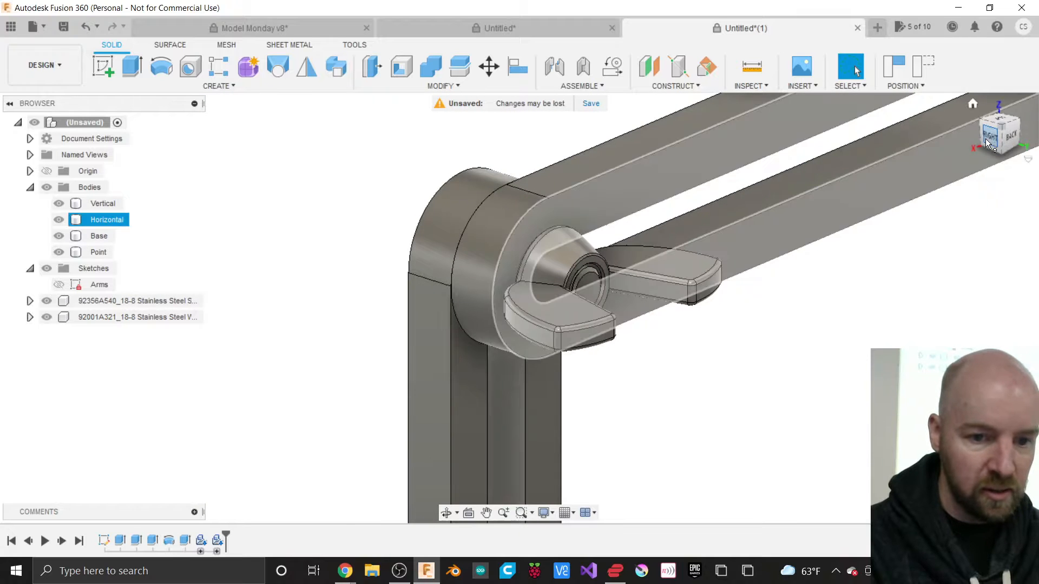
drag(989, 138, 1038, 138)
mouse_move(2, 138)
mouse_down()
mouse_move(88, 173)
mouse_move(22, 141)
mouse_move(989, 145)
mouse_up()
key(Escape)
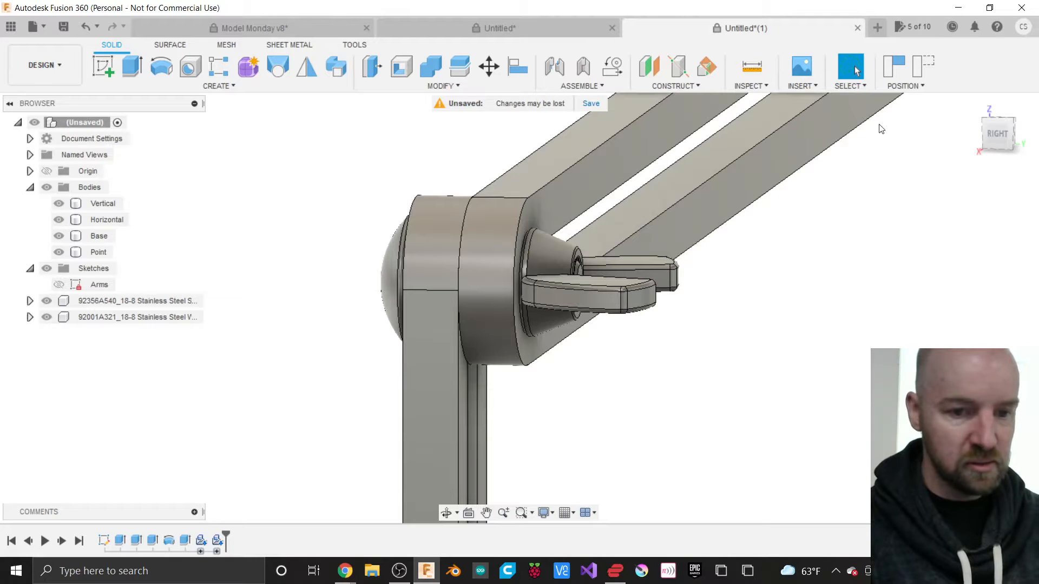
click(989, 134)
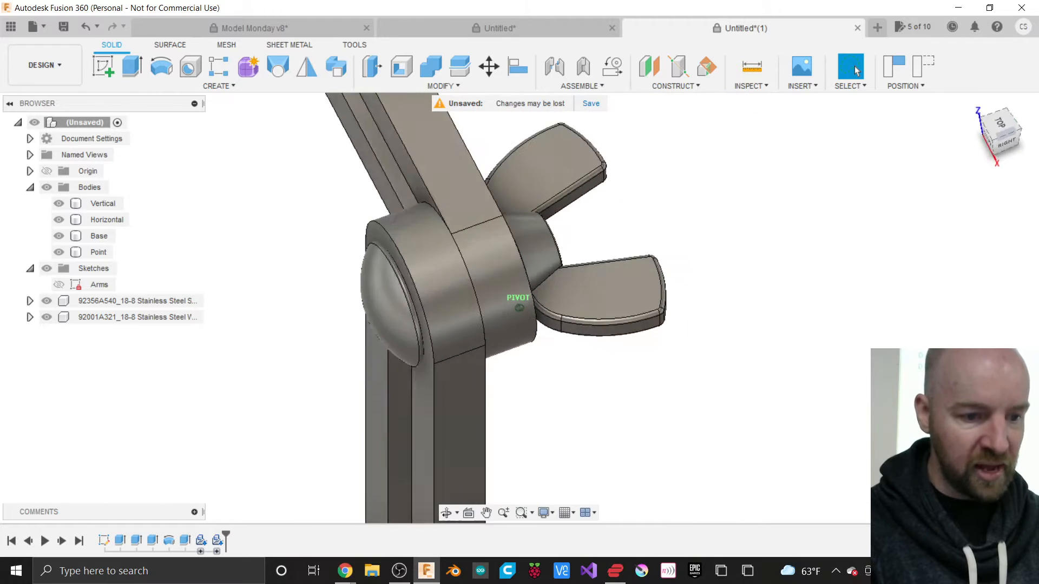
drag(1005, 133, 1015, 120)
scroll(816, 247, down, 5)
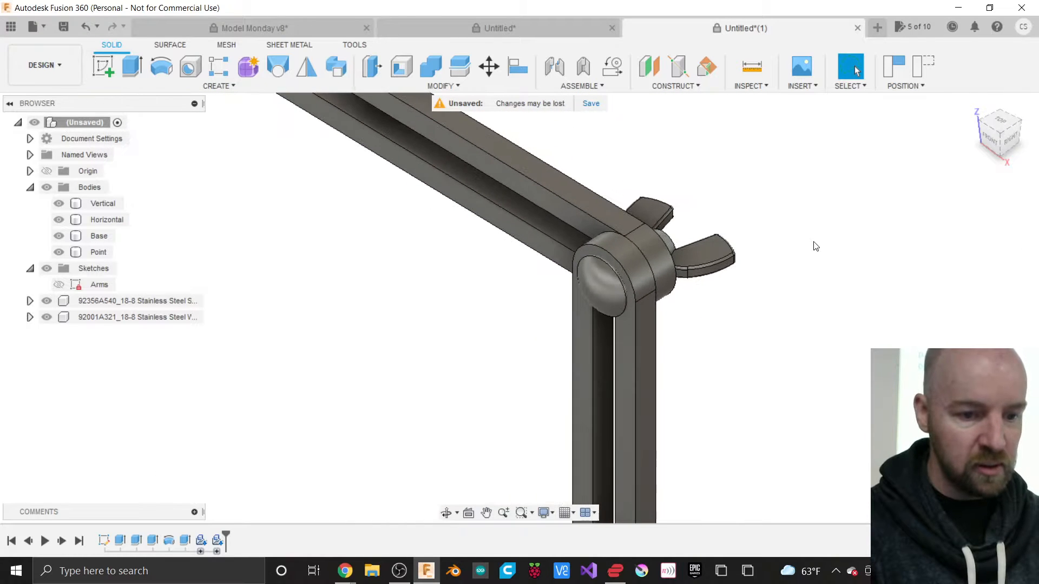
scroll(787, 392, down, 3)
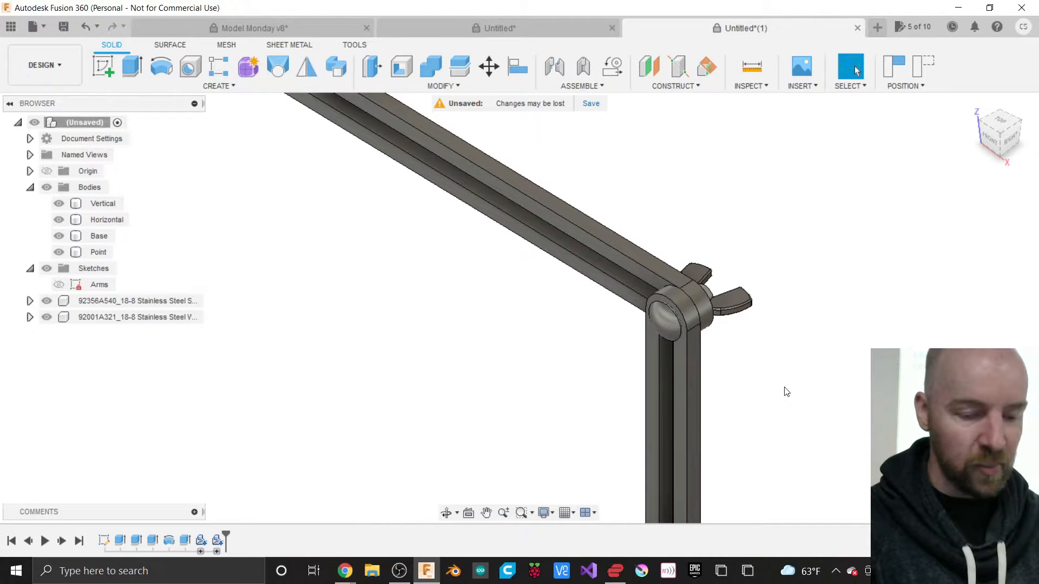
scroll(703, 185, down, 3)
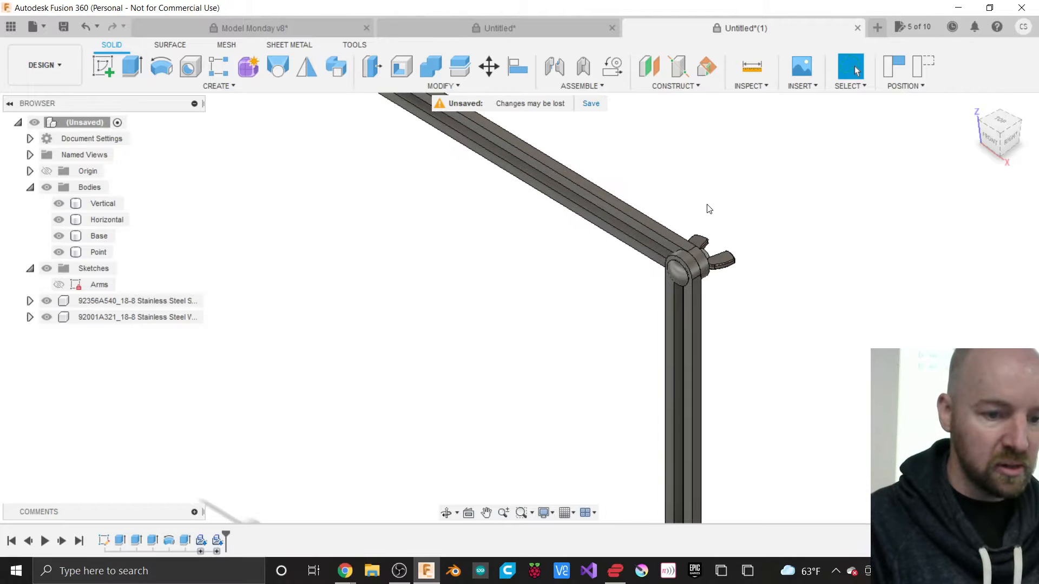
scroll(750, 401, down, 4)
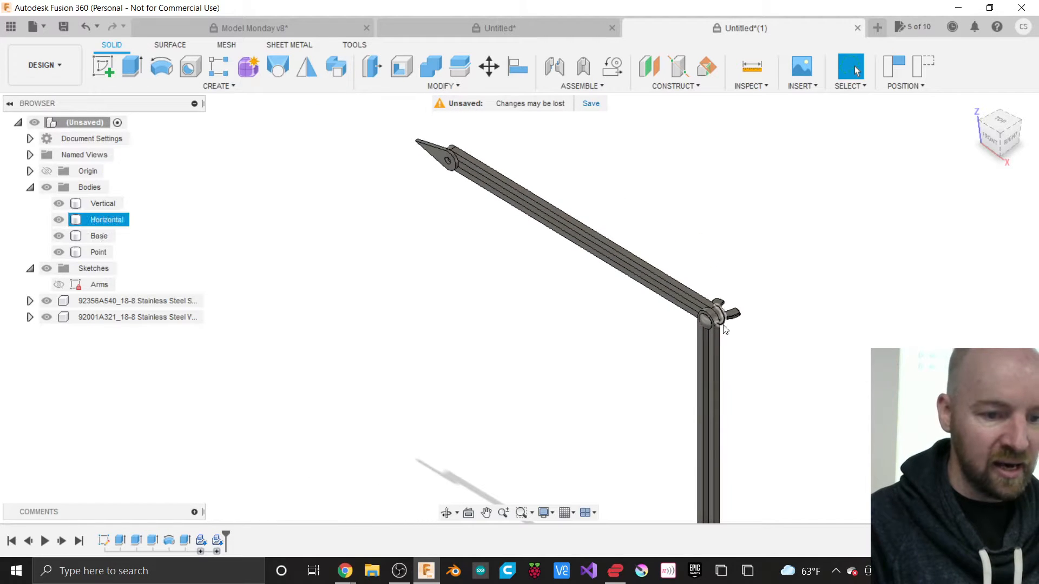
scroll(704, 322, up, 5)
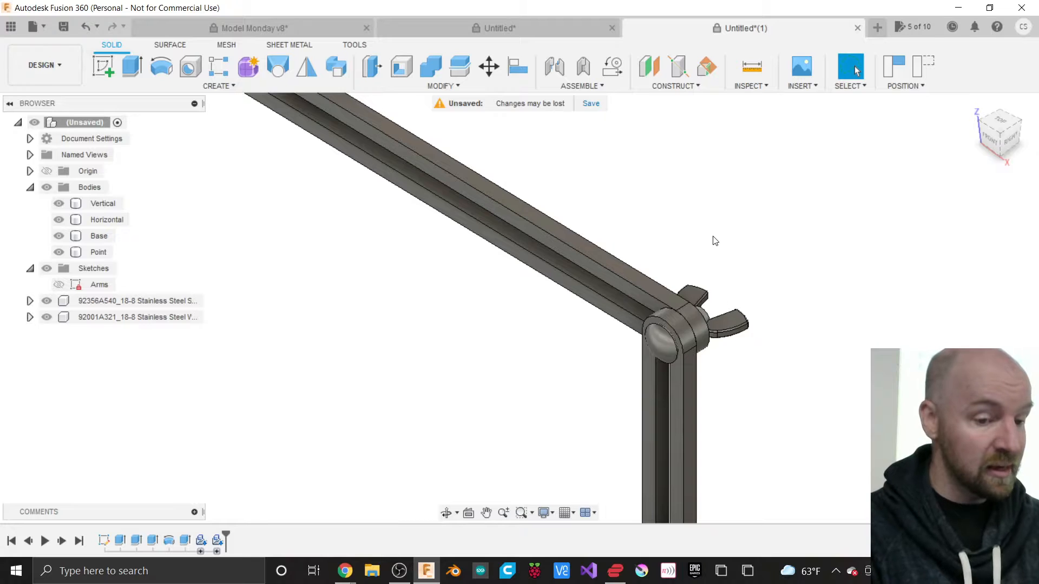
Step: Examine the pivot hole where the vertical arm meets the base disc, and review the whole arm assembly from the front
scroll(722, 318, down, 5)
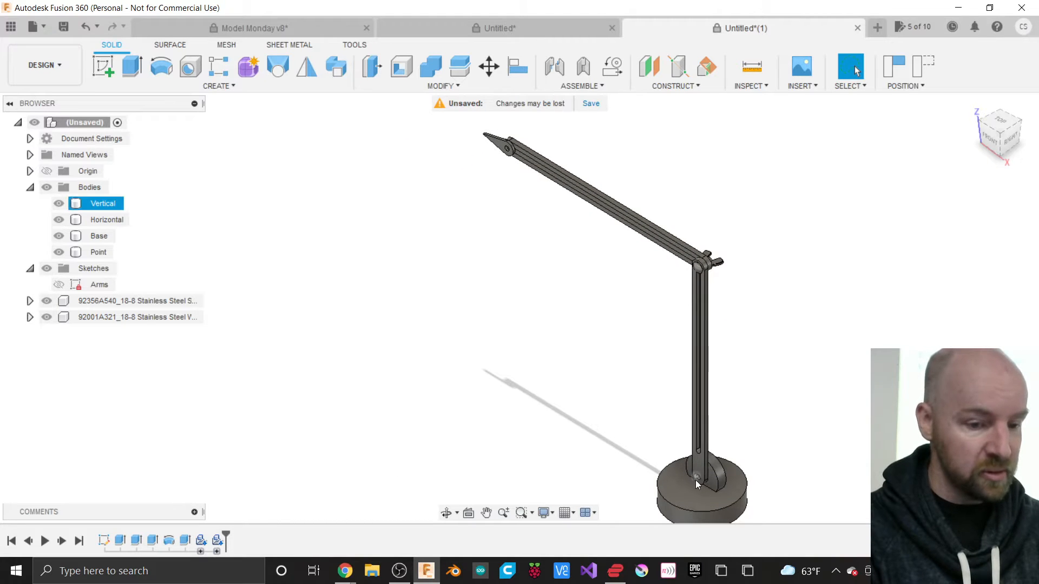
scroll(698, 479, up, 5)
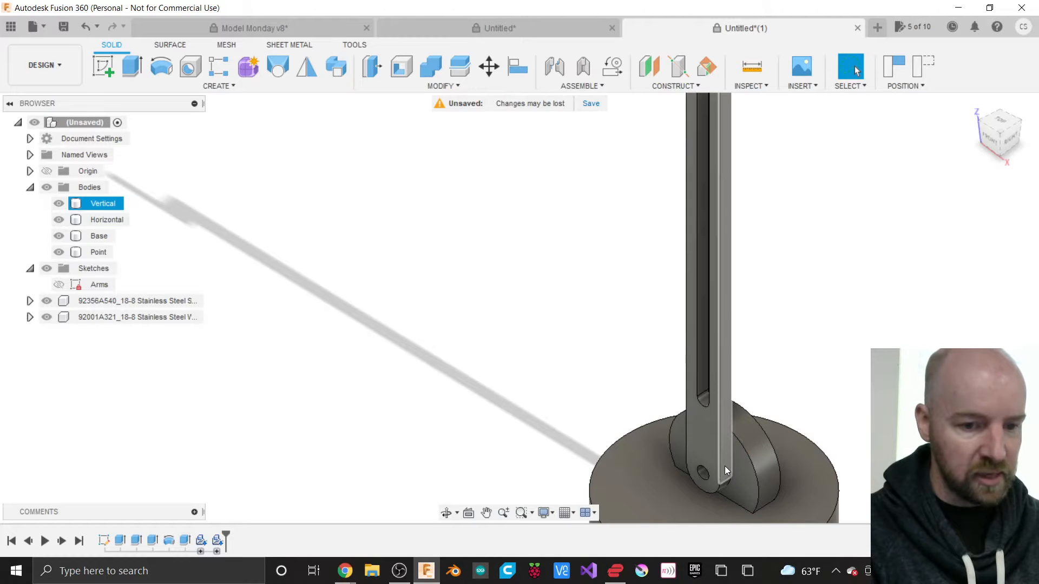
click(994, 132)
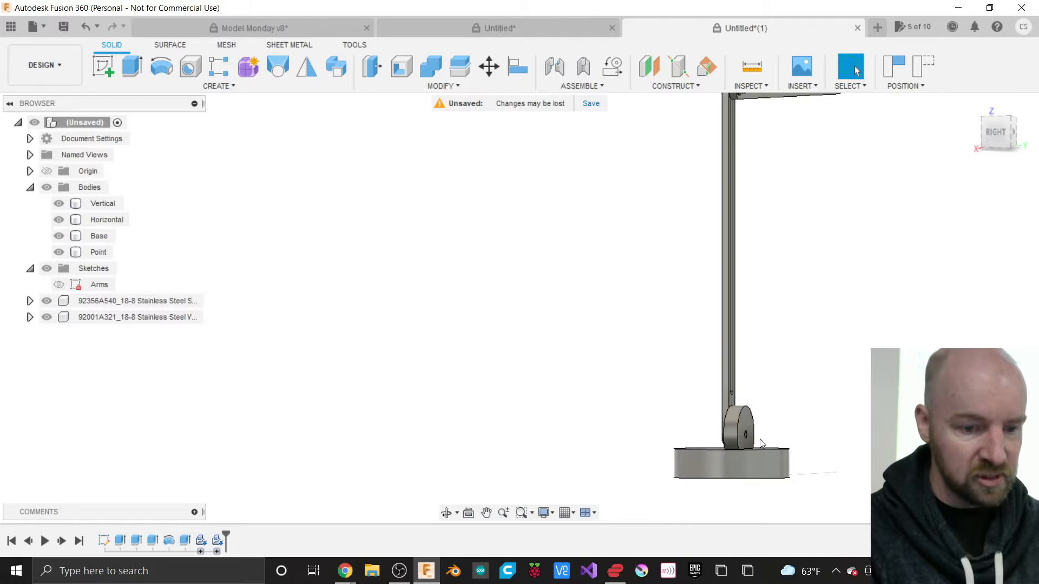
scroll(761, 443, up, 4)
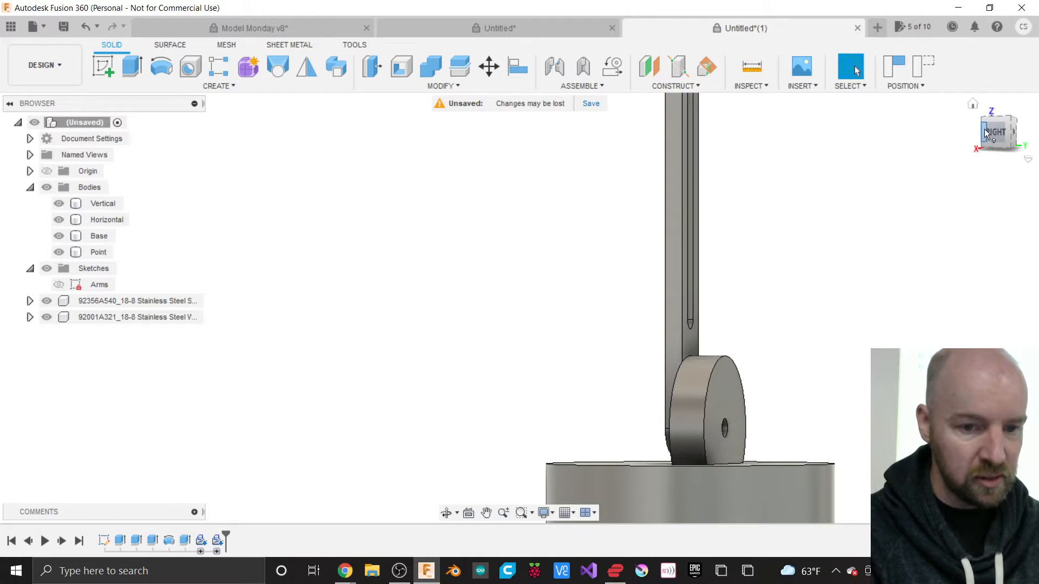
click(997, 136)
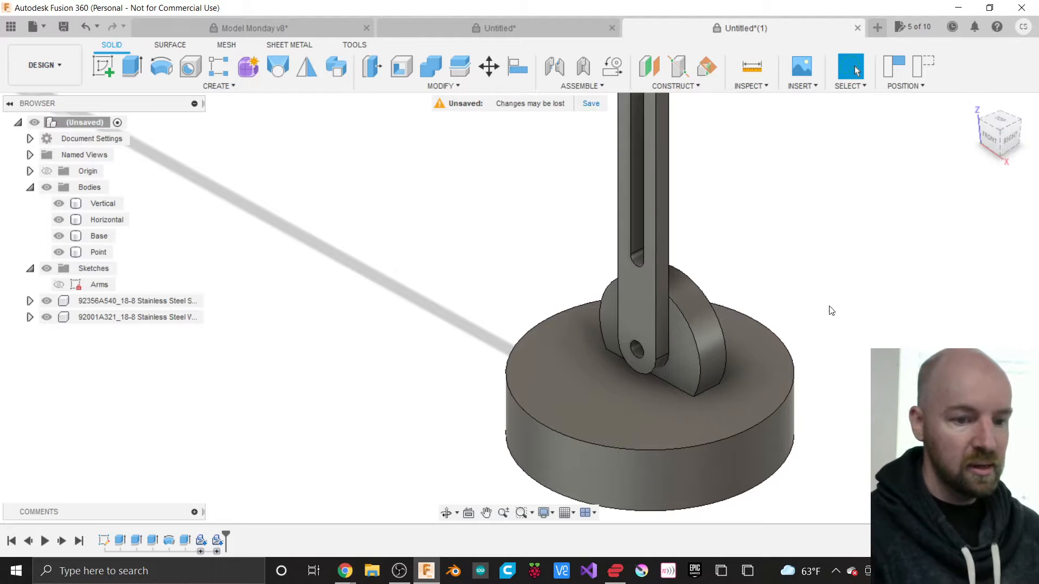
scroll(840, 434, down, 5)
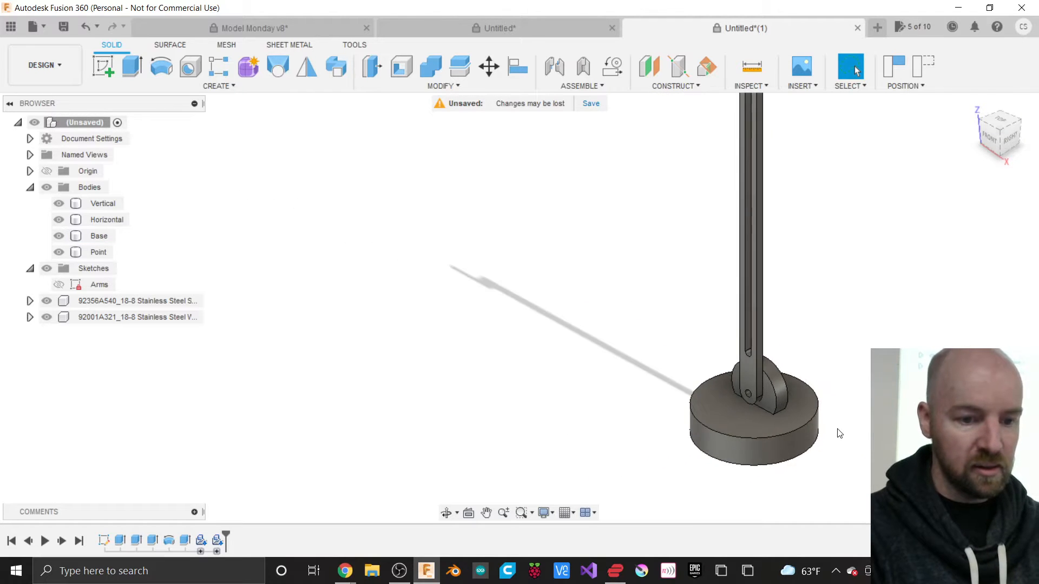
scroll(807, 305, up, 3)
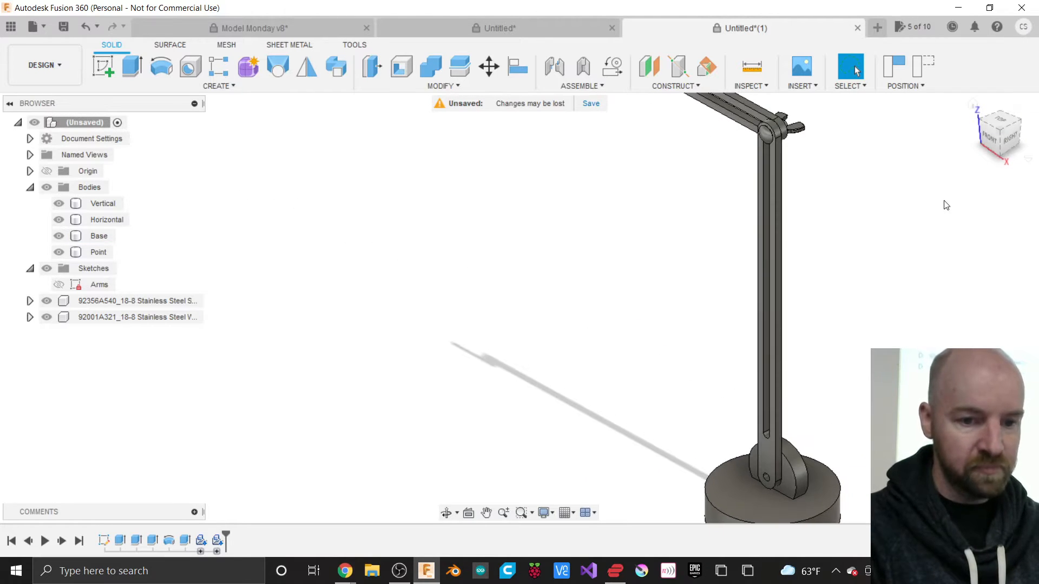
drag(1005, 139, 1015, 140)
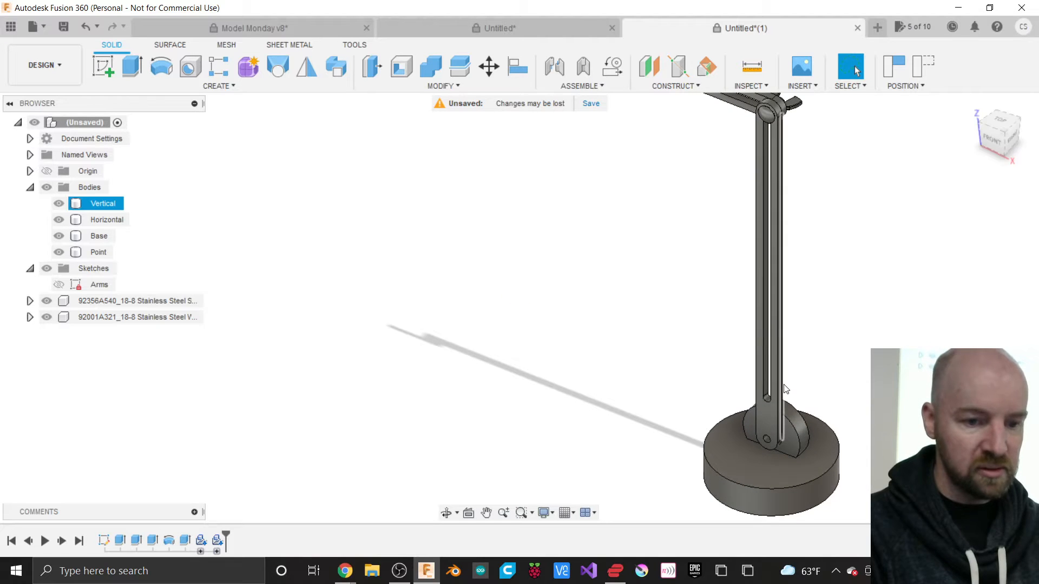
scroll(786, 389, down, 3)
scroll(793, 383, down, 1)
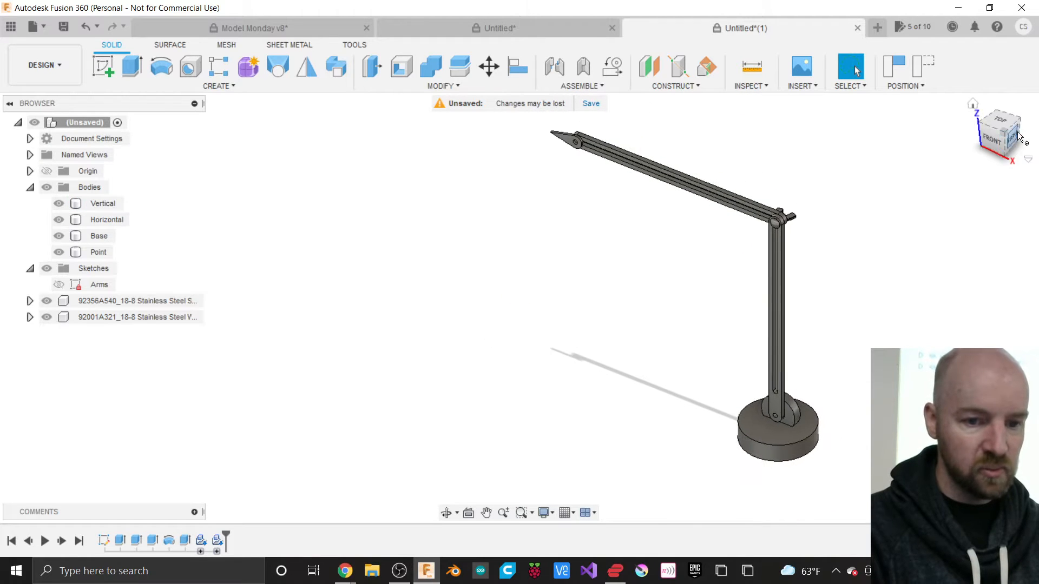
click(986, 146)
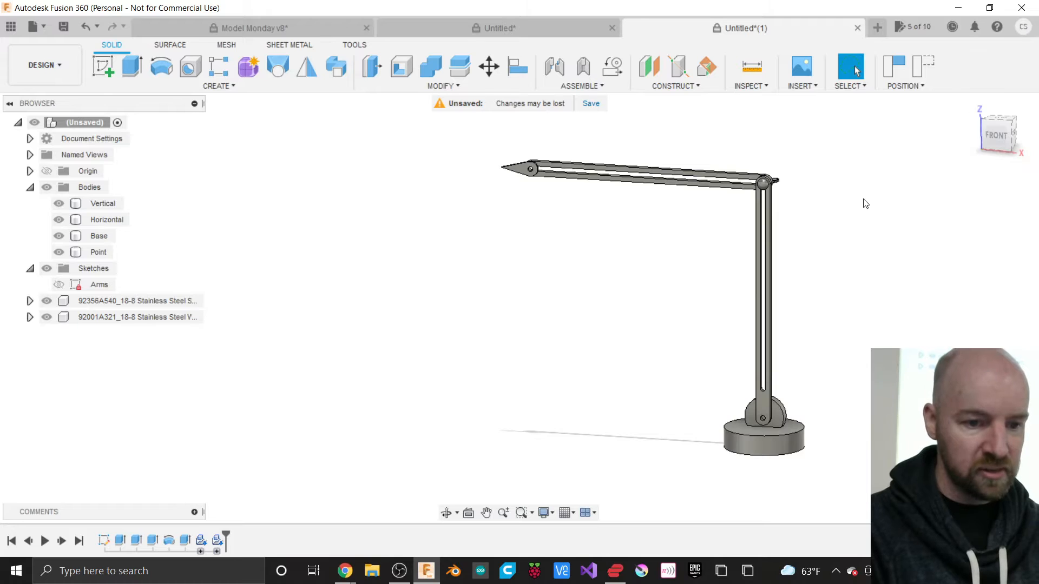
scroll(865, 203, up, 1)
scroll(825, 489, up, 1)
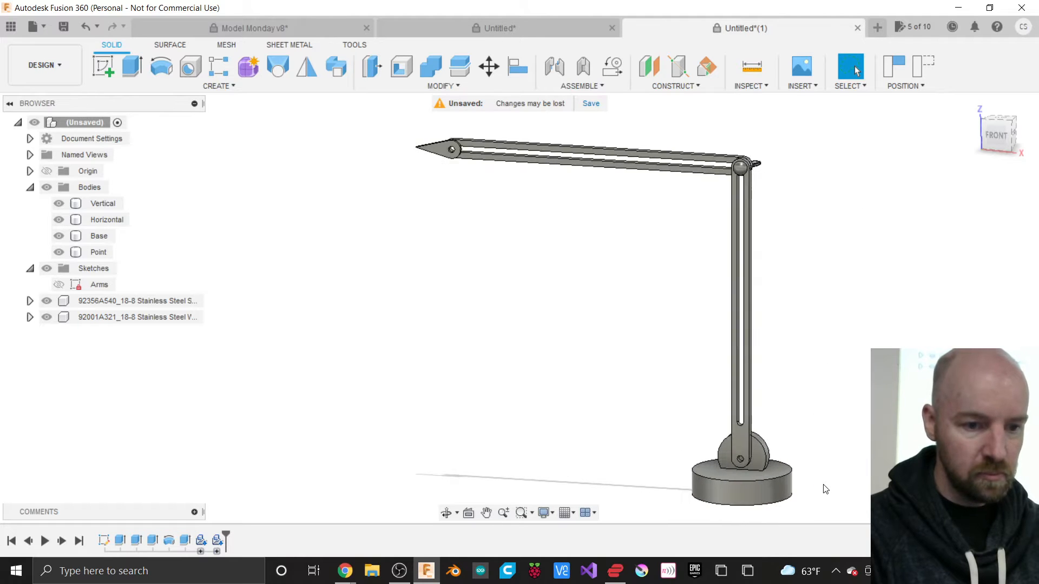